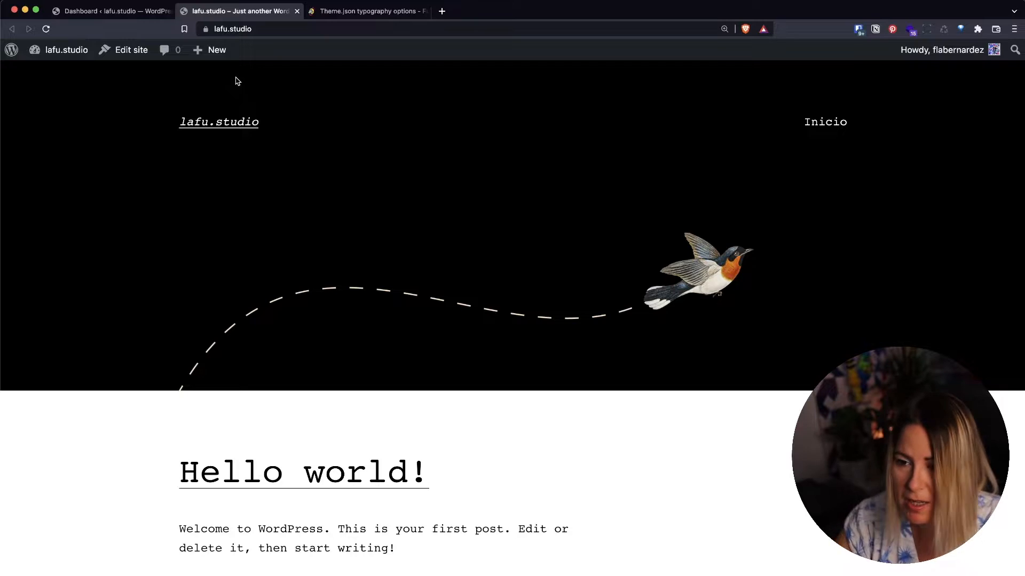
- Search the web for "wp herarchy" in a new tab and open the WordPress Template Hierarchy visualization at wphierarchy.com
left_click(441, 11)
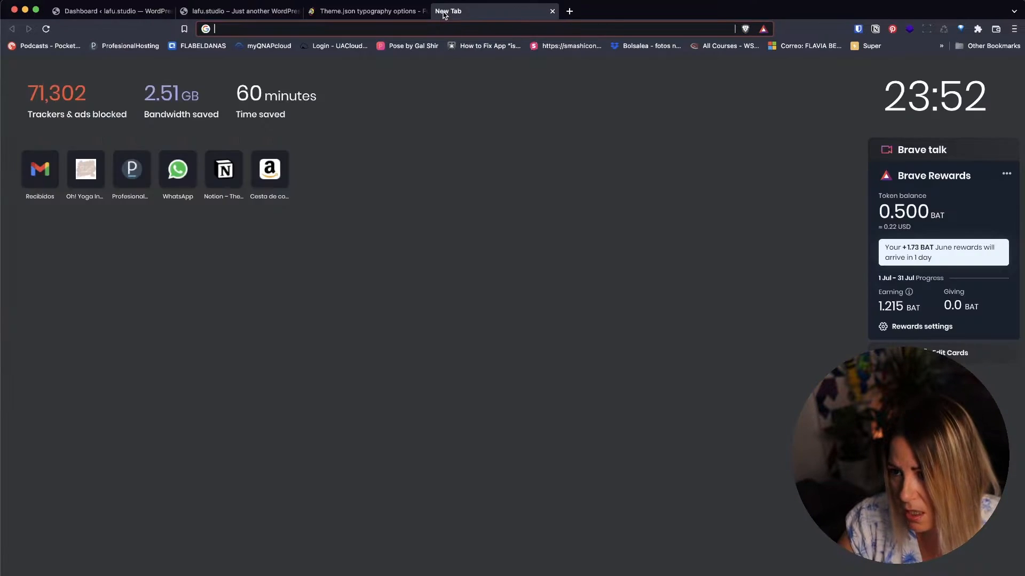
type("wp")
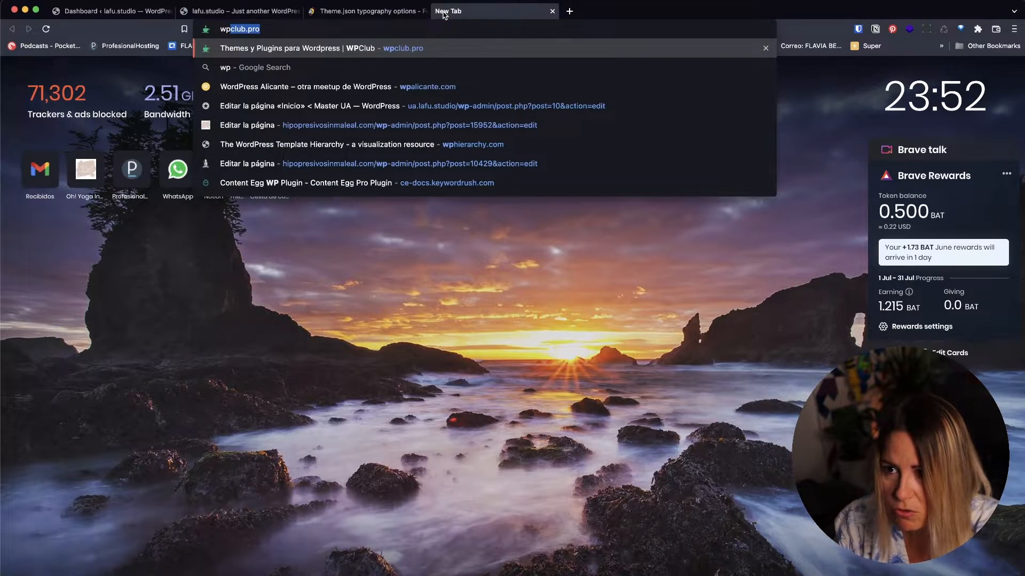
type(" he")
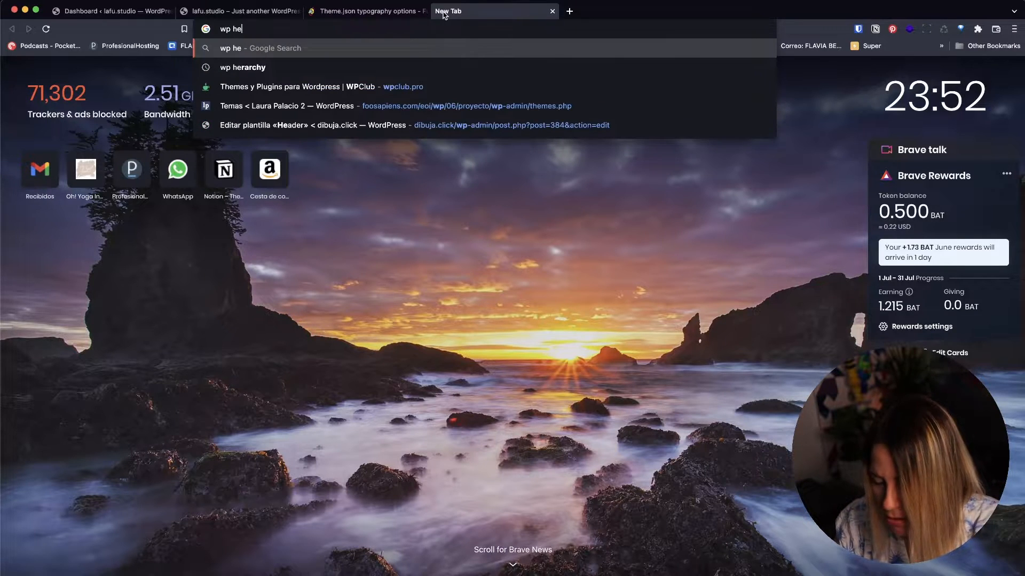
type("rar")
key("Down")
key("Return")
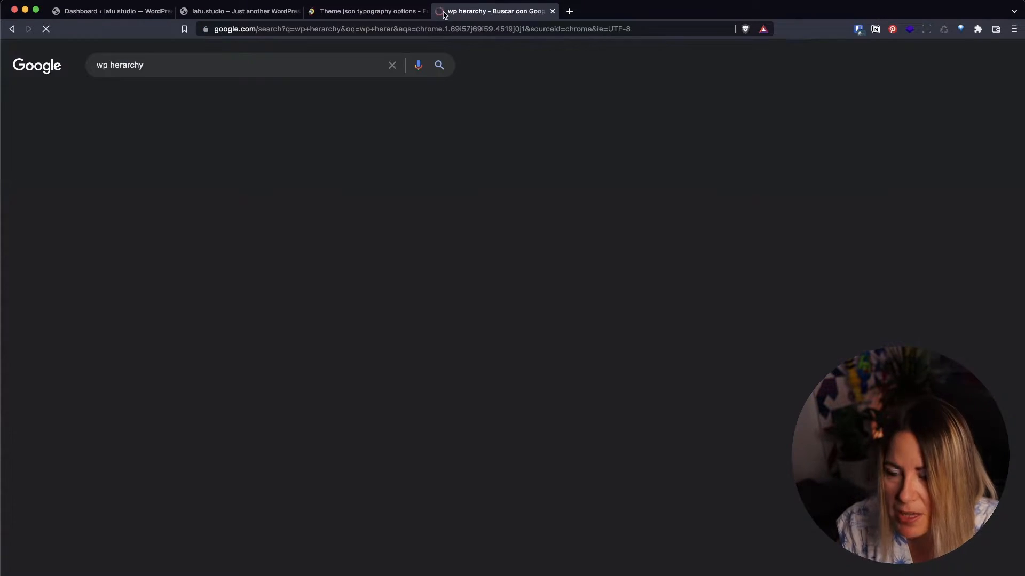
left_click(165, 199)
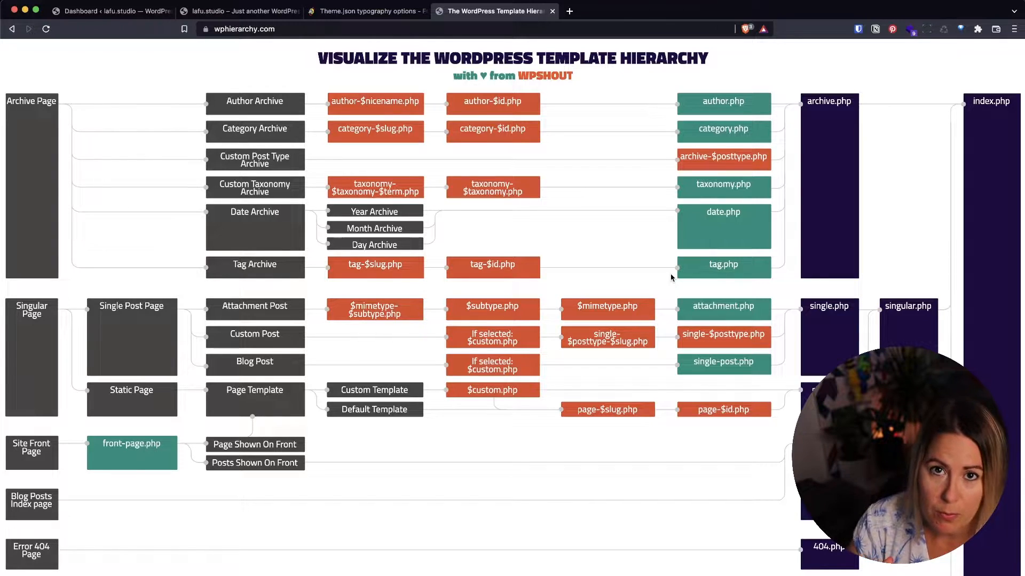
- Open the site editor from the lafu.studio WordPress dashboard and show the theme's list of templates
left_click(224, 11)
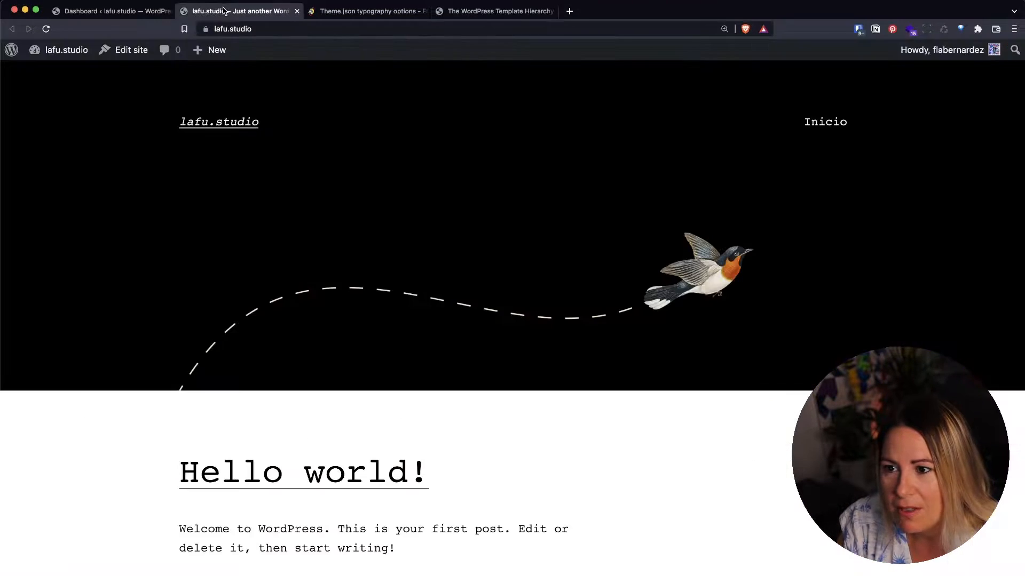
left_click(115, 10)
mouse_move(83, 154)
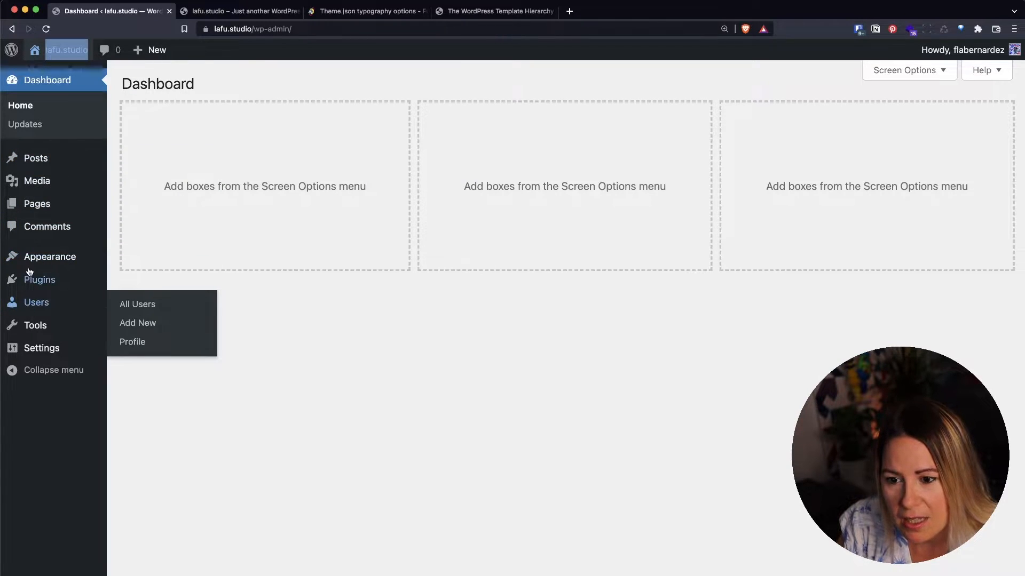
mouse_move(32, 254)
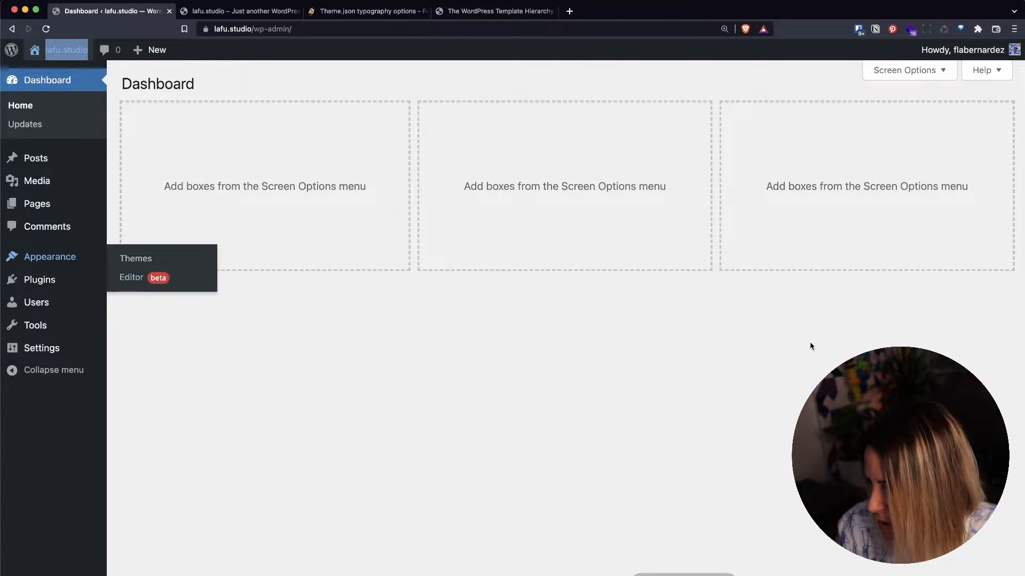
key("super+Tab")
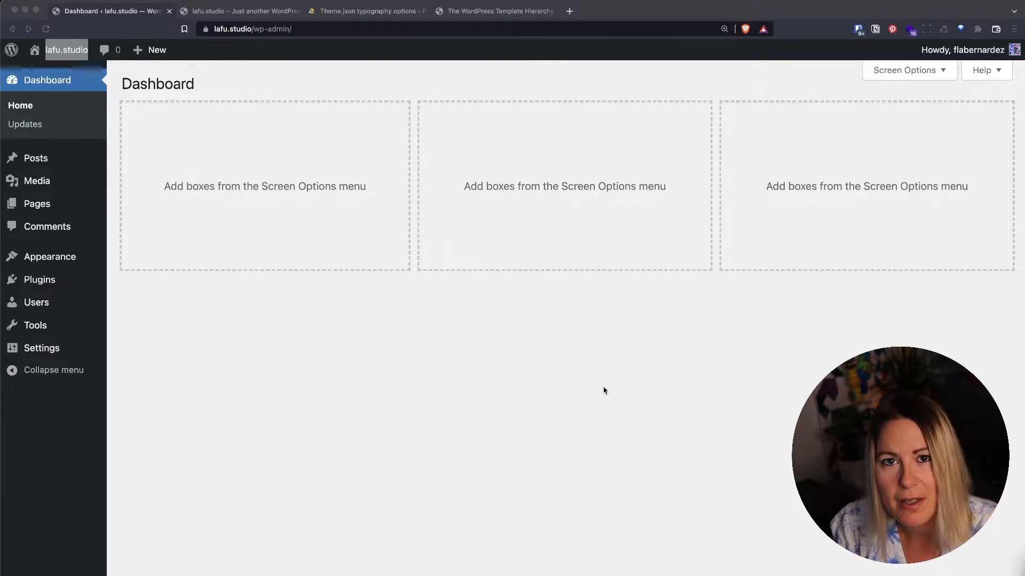
key("super+Tab")
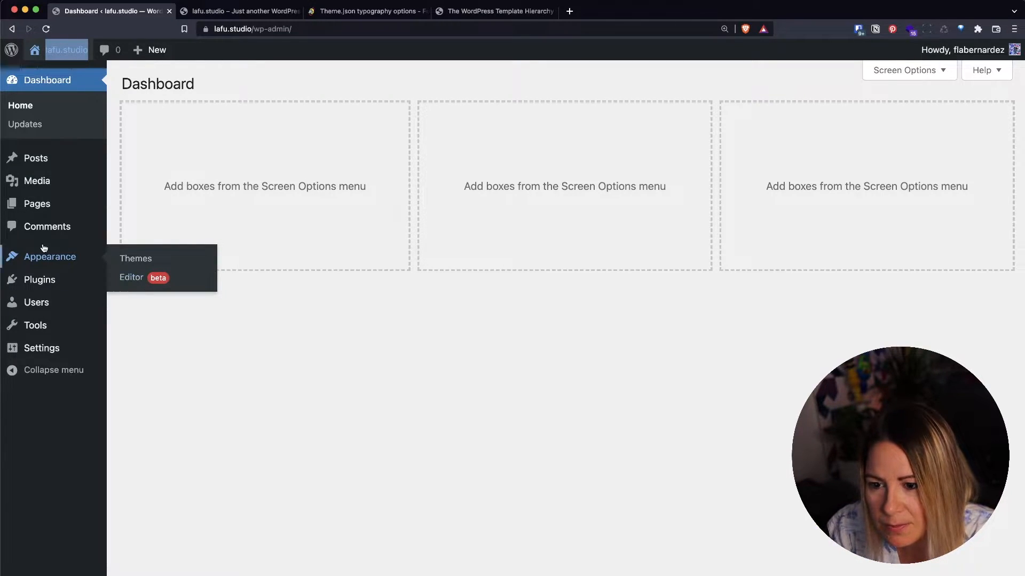
left_click(138, 280)
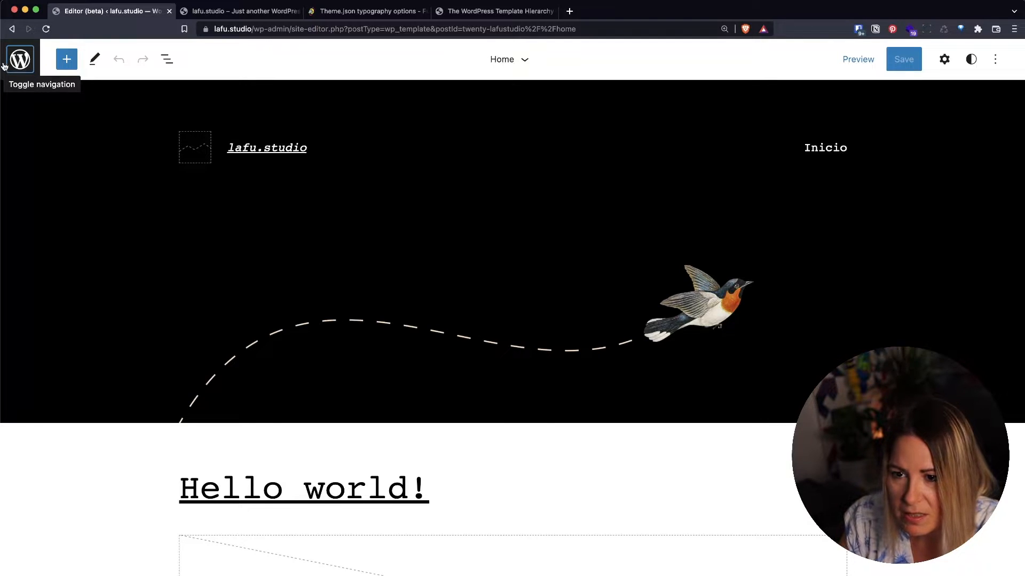
left_click(31, 68)
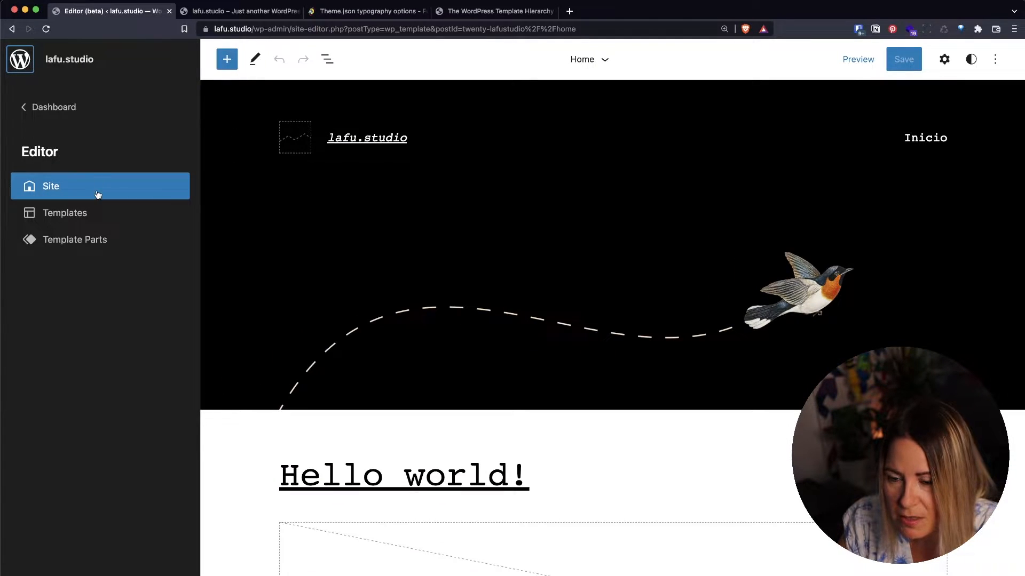
left_click(55, 213)
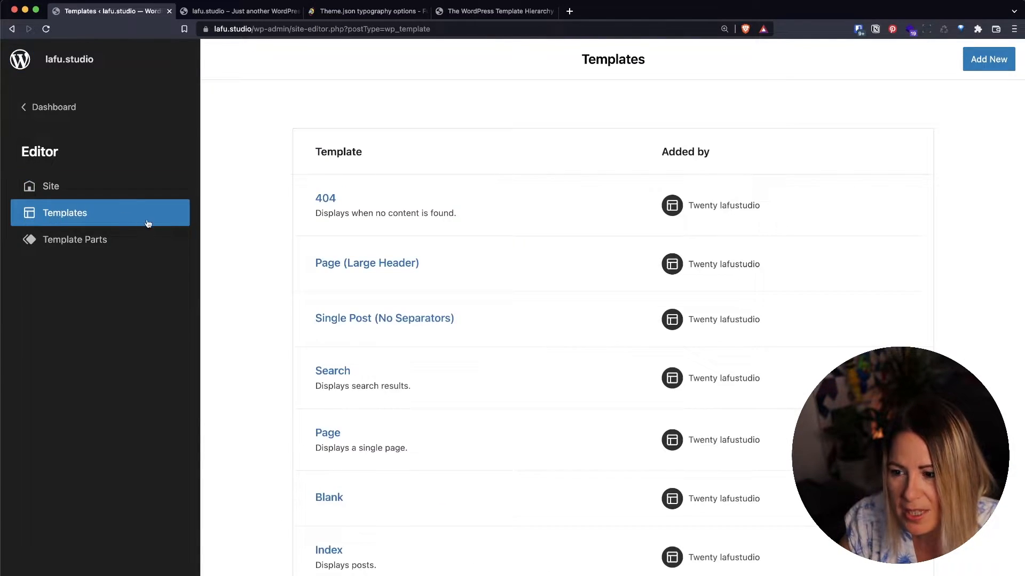
- Look through the theme's templates and compare the 404 template with the Error 404 page entry in the hierarchy chart
scroll(354, 242, "down", 3)
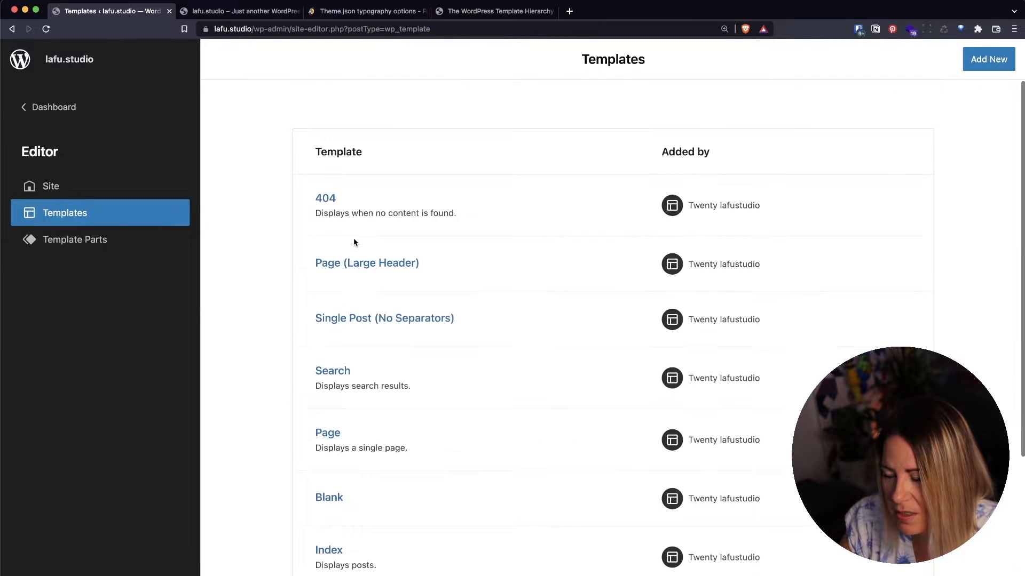
scroll(606, 287, "down", 4)
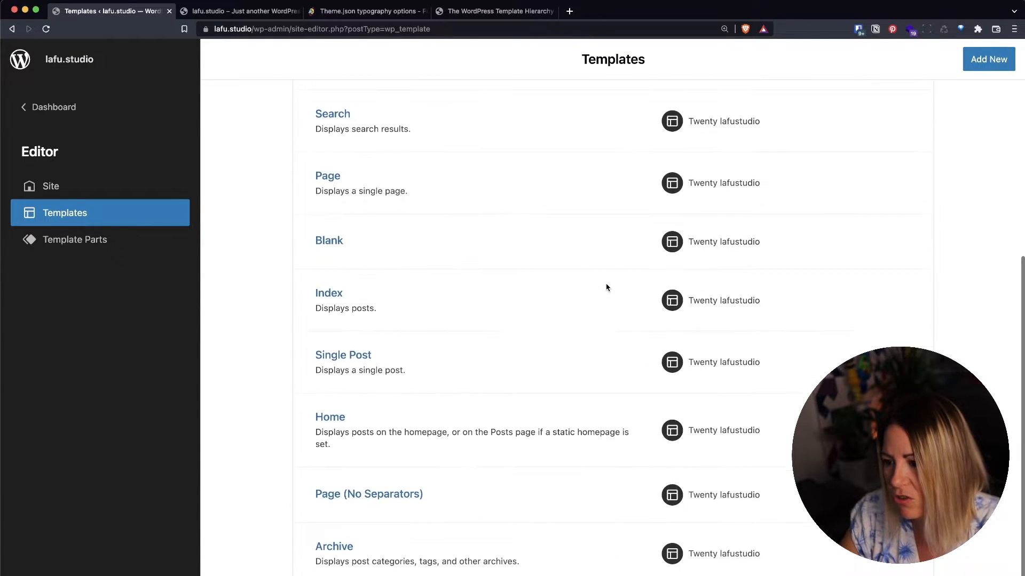
scroll(606, 288, "up", 1)
scroll(606, 287, "up", 5)
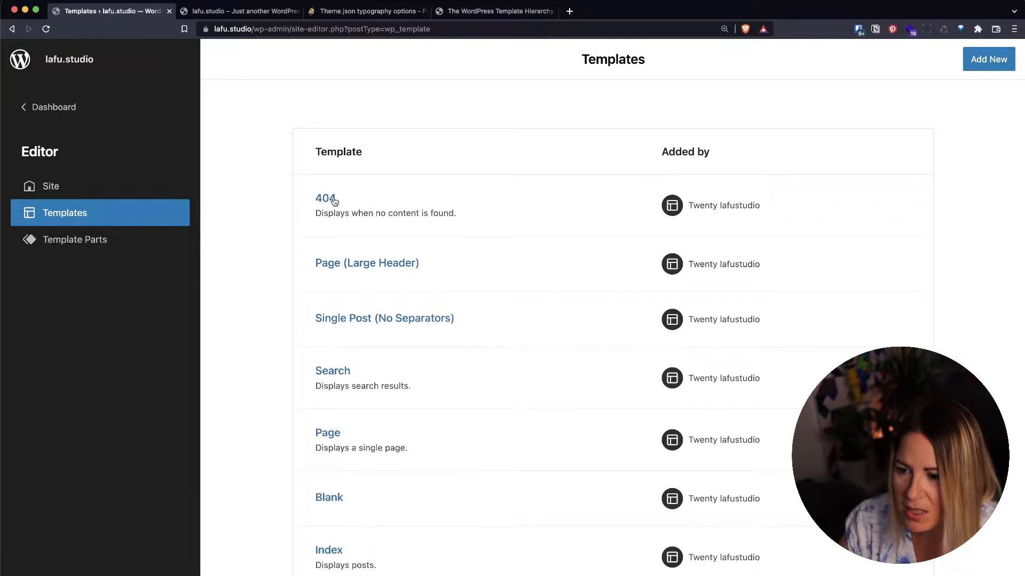
left_click(482, 13)
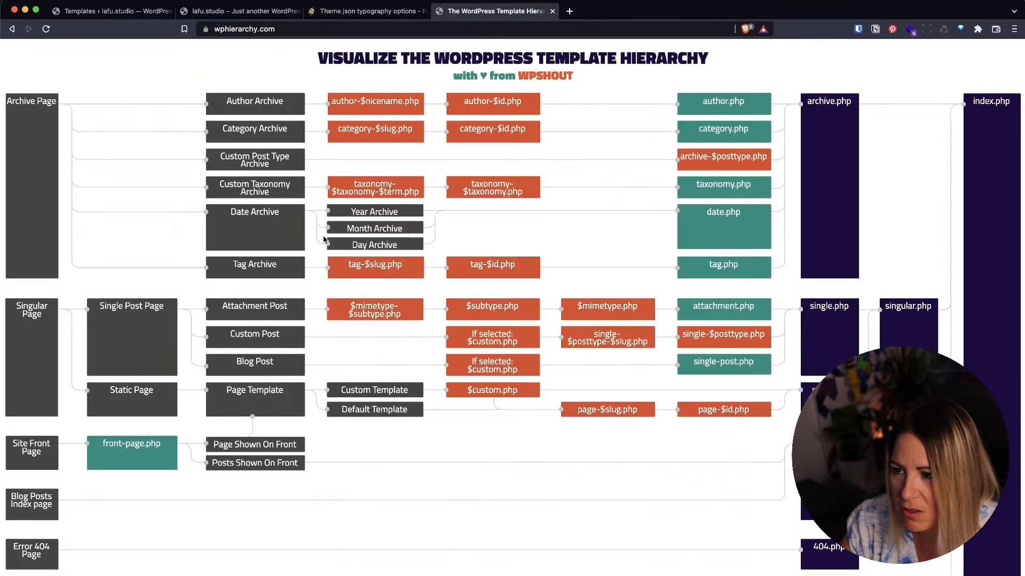
scroll(259, 307, "down", 1)
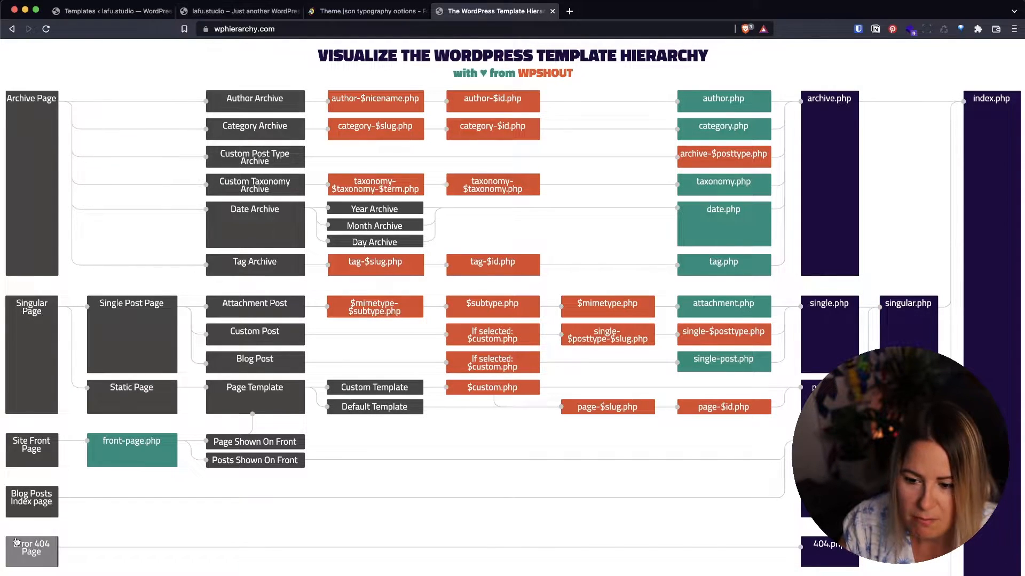
left_click(240, 10)
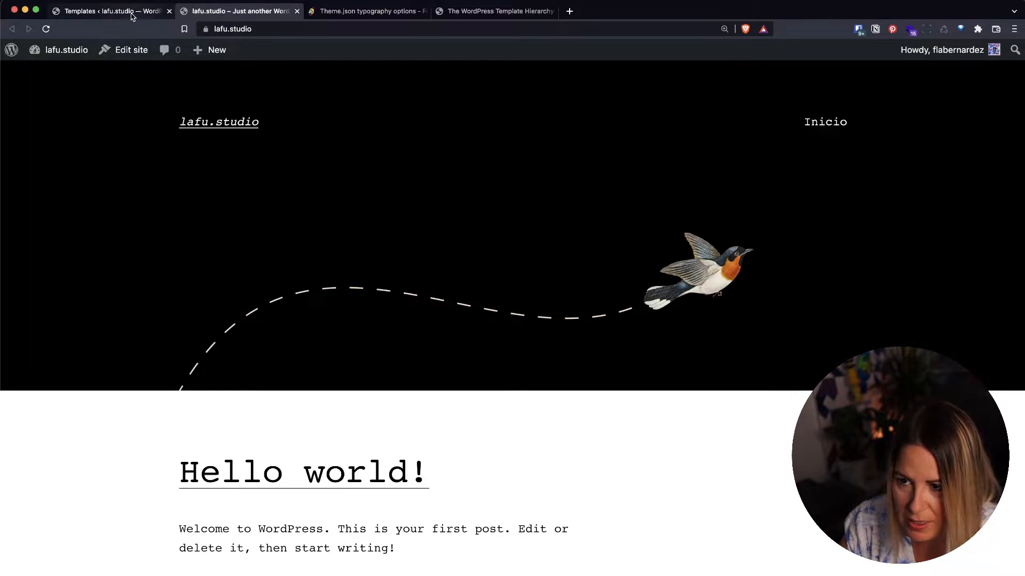
left_click(107, 11)
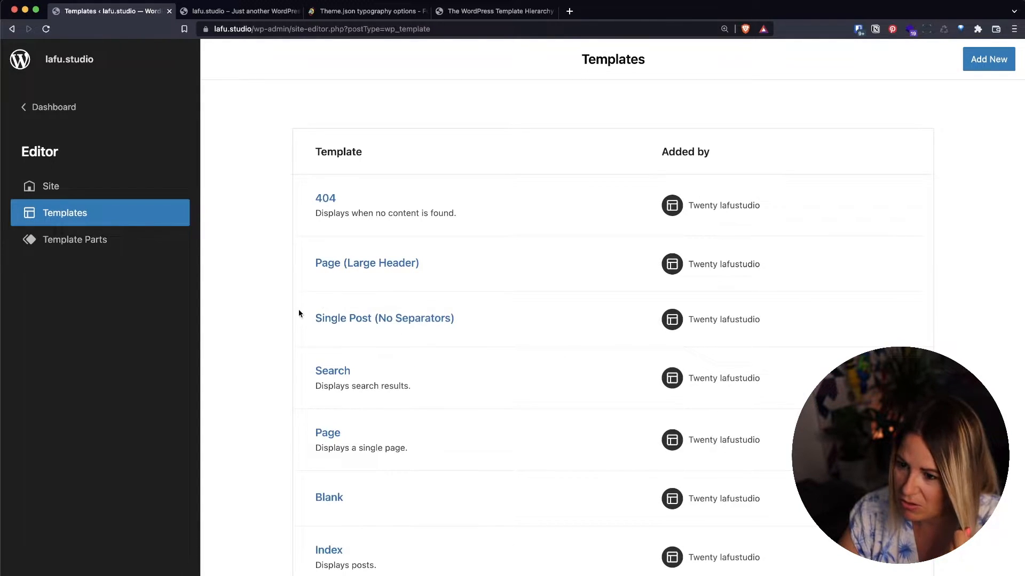
- Compare the archive and page types in the hierarchy chart with the Page, Single Post and Archive templates in the site editor
left_click(489, 12)
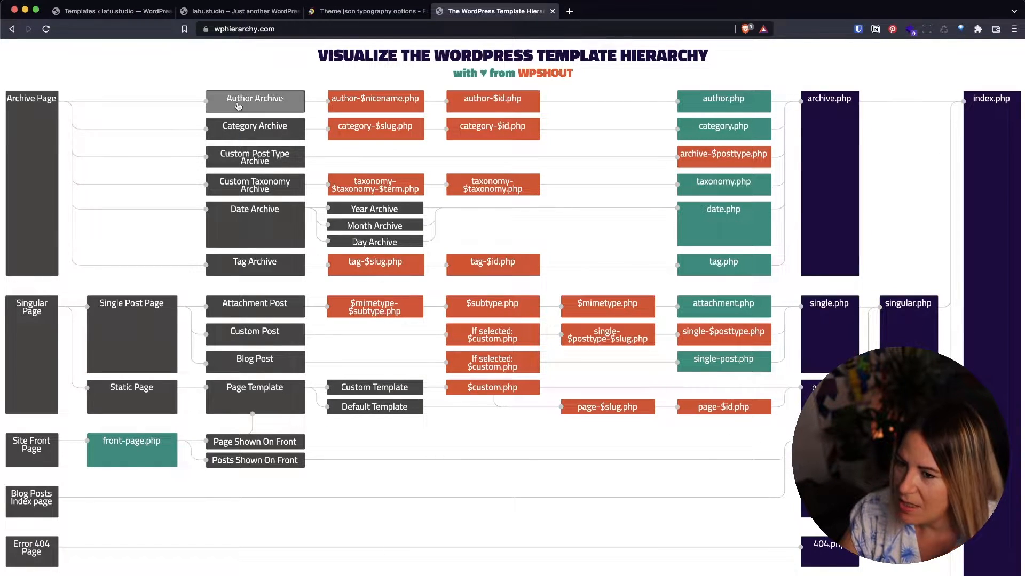
left_click(144, 11)
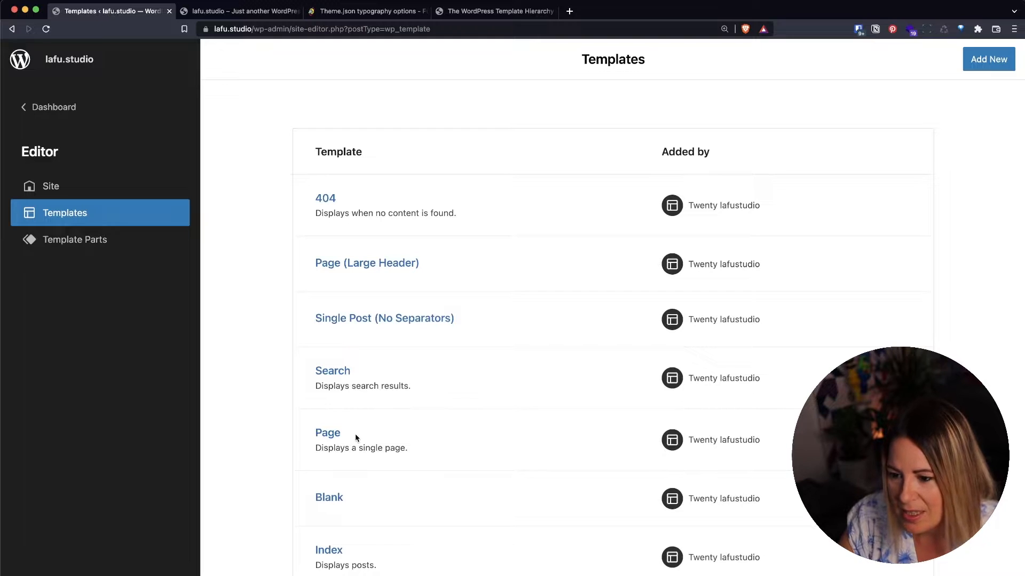
left_click(450, 13)
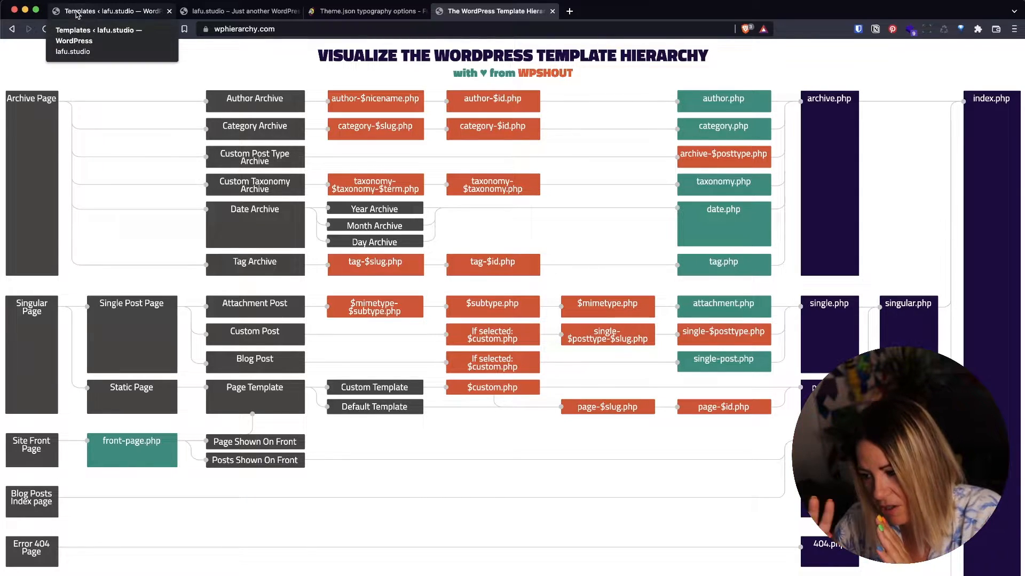
left_click(112, 12)
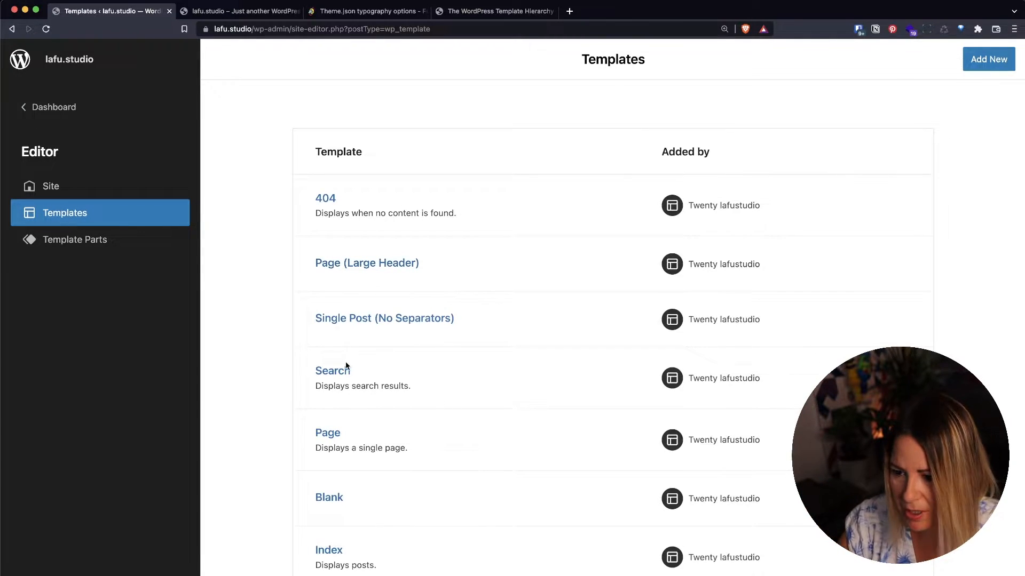
scroll(350, 368, "down", 5)
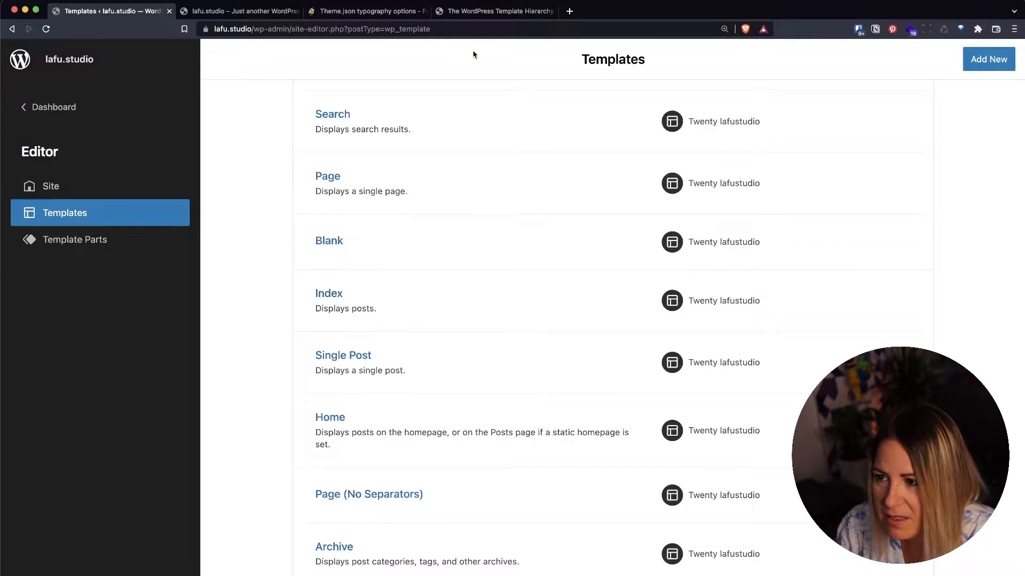
left_click(483, 11)
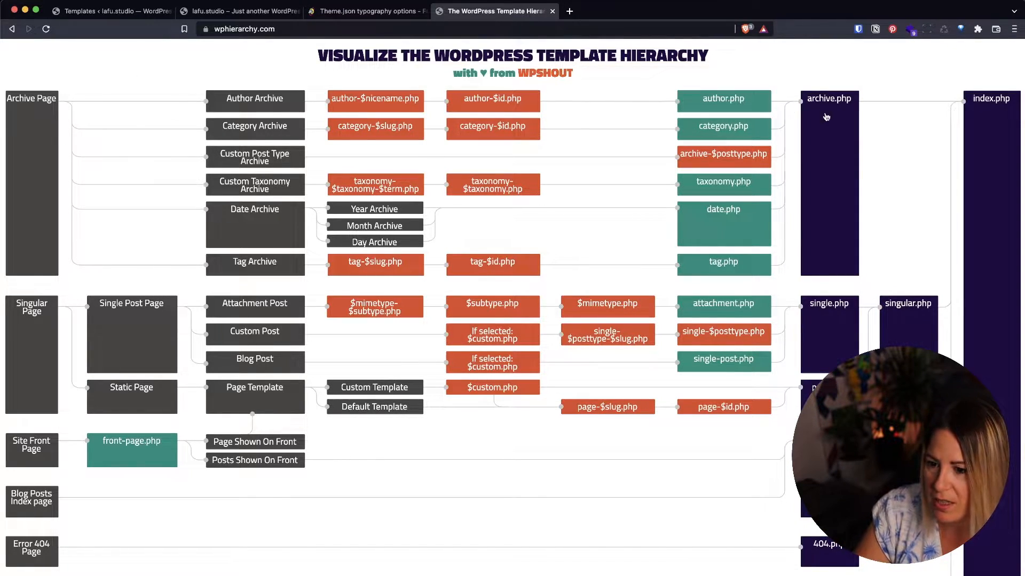
left_click(367, 12)
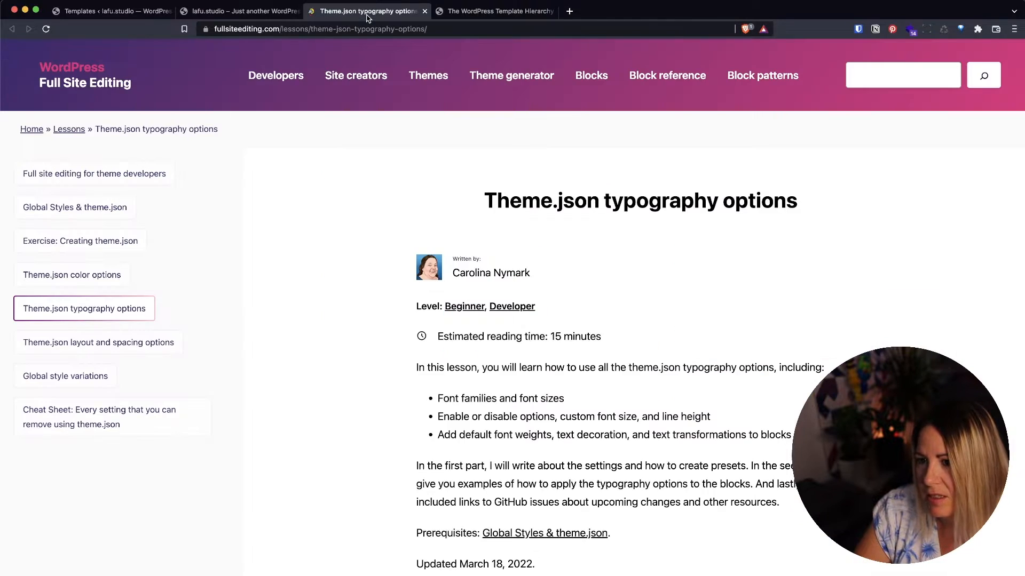
left_click(256, 11)
left_click(142, 12)
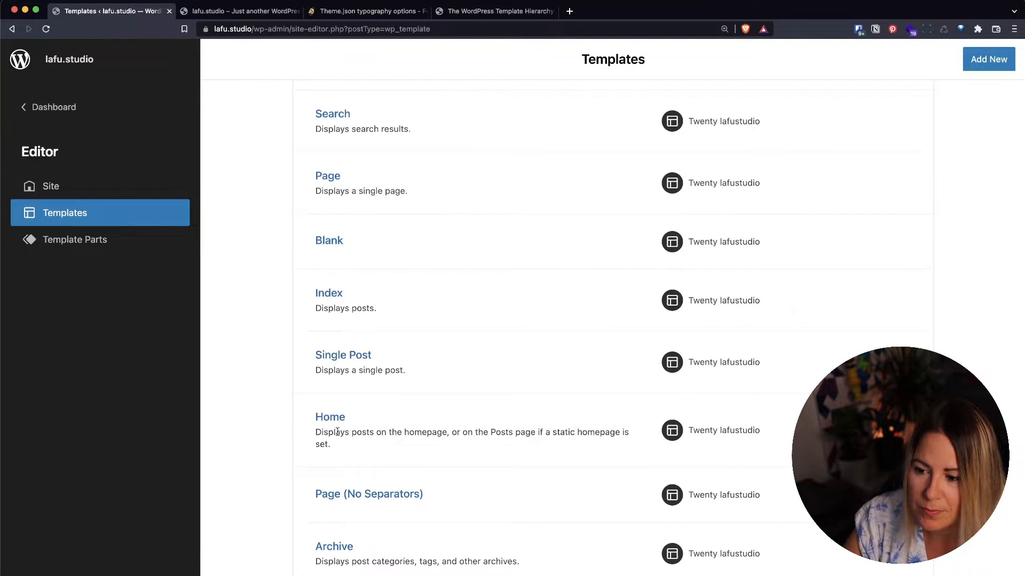
- Examine the Home template's description in the templates list and check it against the front page and blog posts entries in the hierarchy chart
scroll(384, 431, "up", 4)
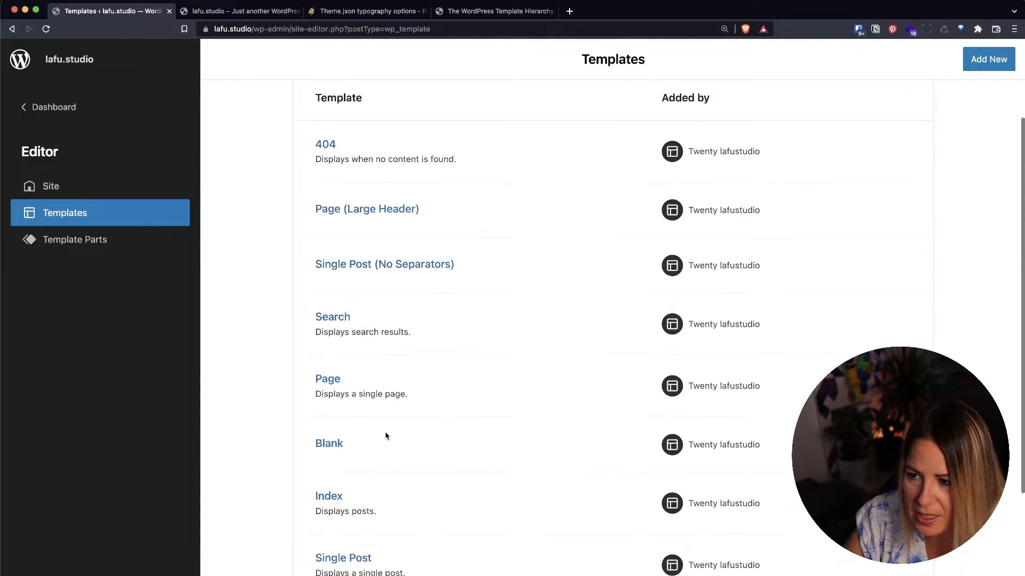
scroll(384, 433, "down", 4)
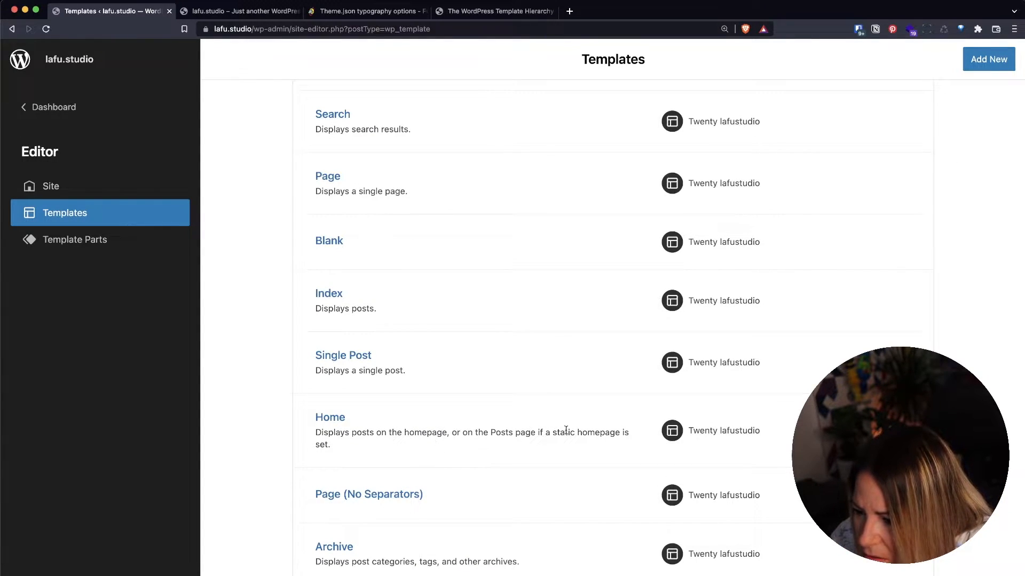
scroll(339, 425, "up", 4)
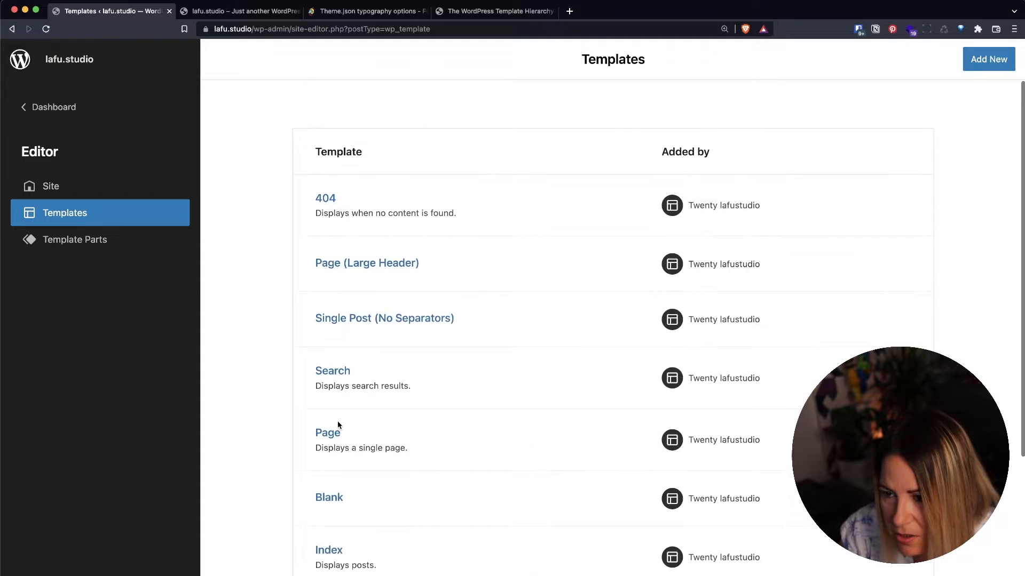
scroll(336, 425, "down", 5)
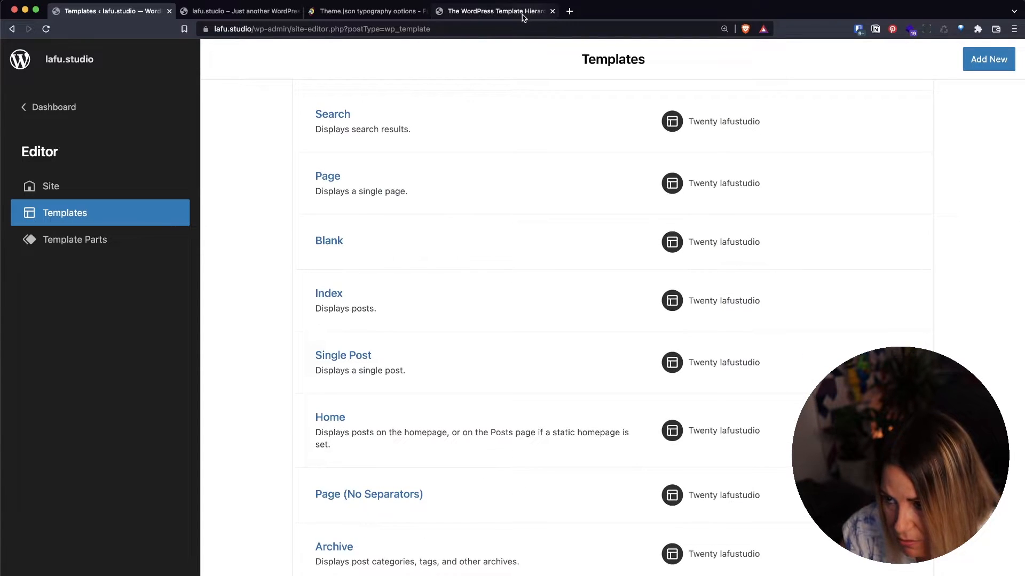
left_click(521, 13)
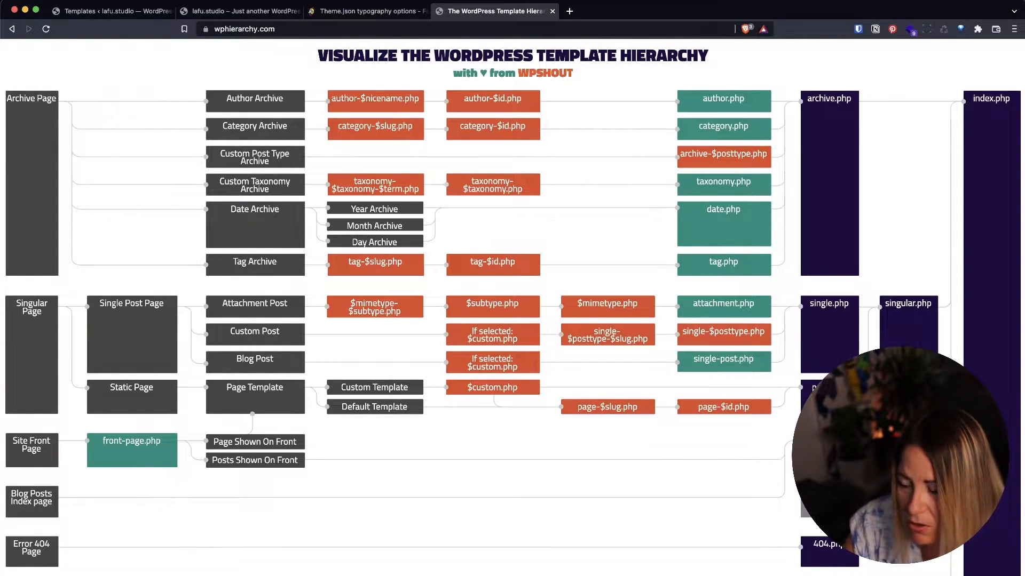
left_click(291, 12)
left_click(101, 15)
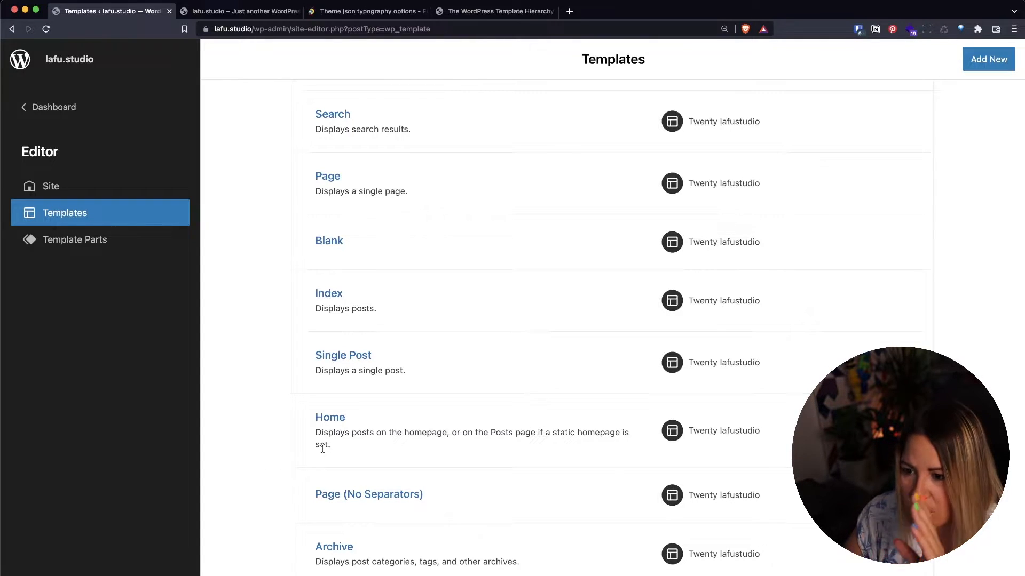
scroll(343, 457, "up", 1)
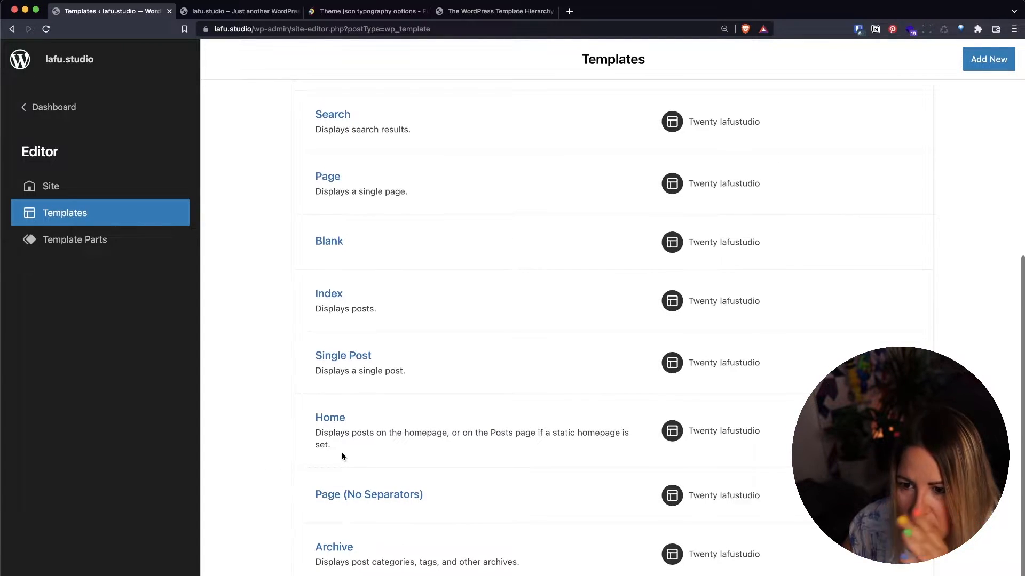
- Compare the WordPress template hierarchy chart with the site editor's templates, reviewing the list from Archive up to 404
scroll(343, 457, "up", 1)
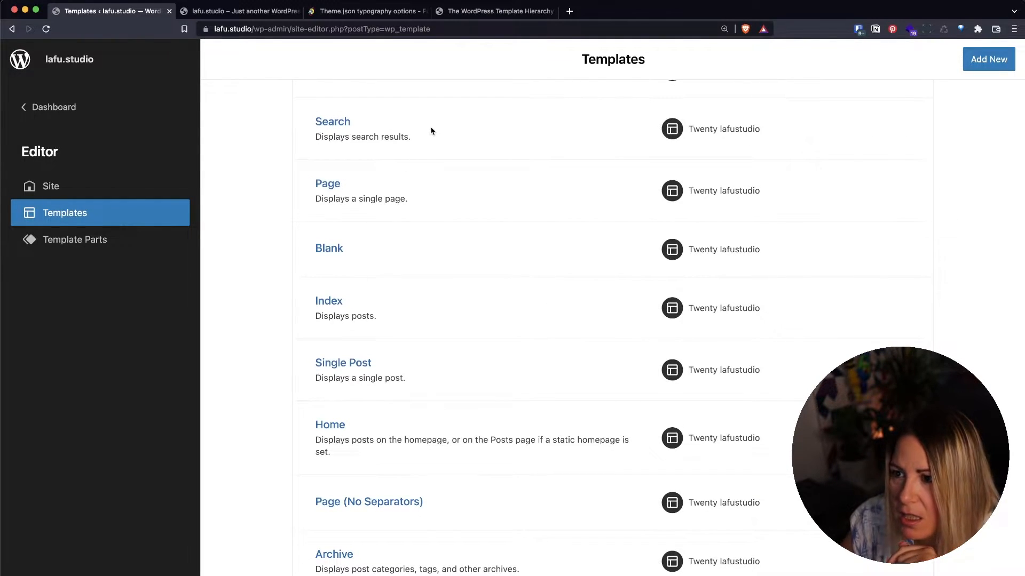
left_click(494, 11)
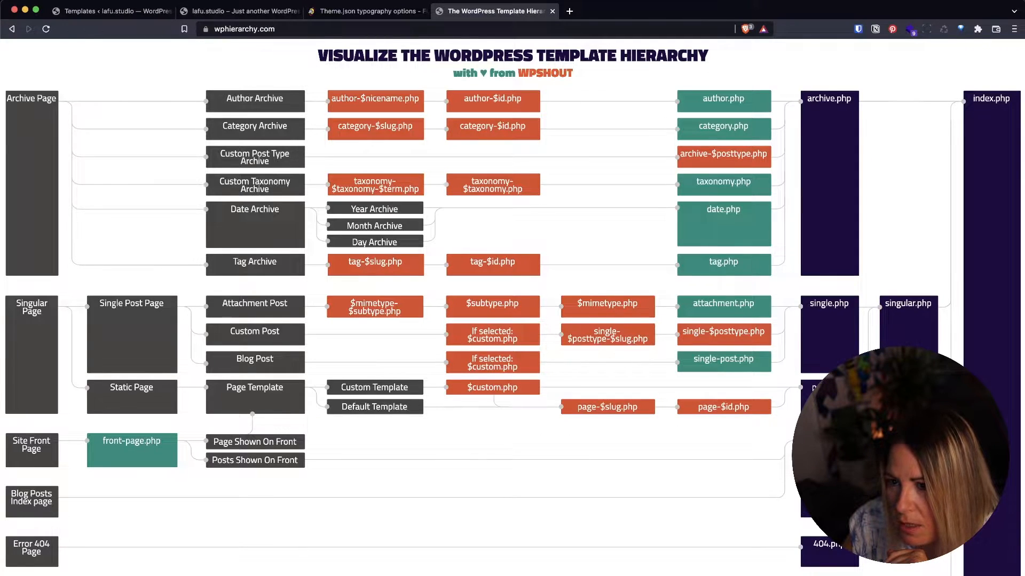
left_click(240, 10)
left_click(97, 12)
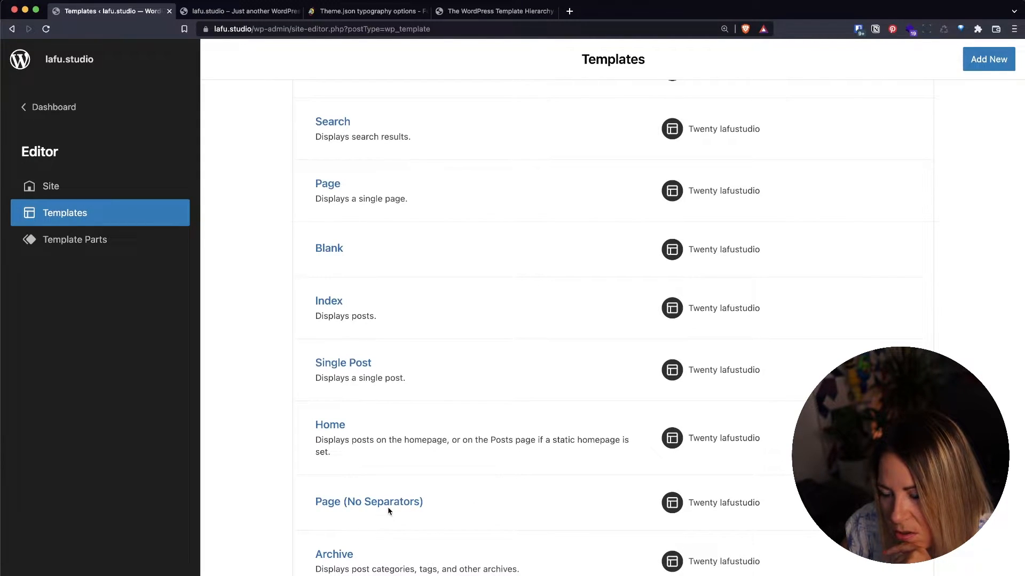
scroll(389, 512, "up", 5)
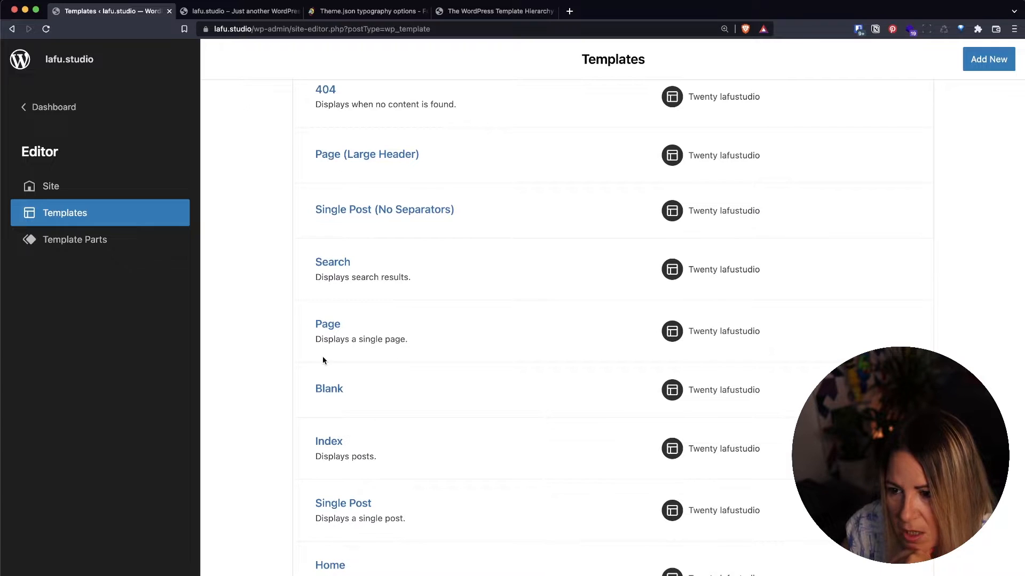
scroll(395, 463, "down", 2)
scroll(395, 464, "down", 4)
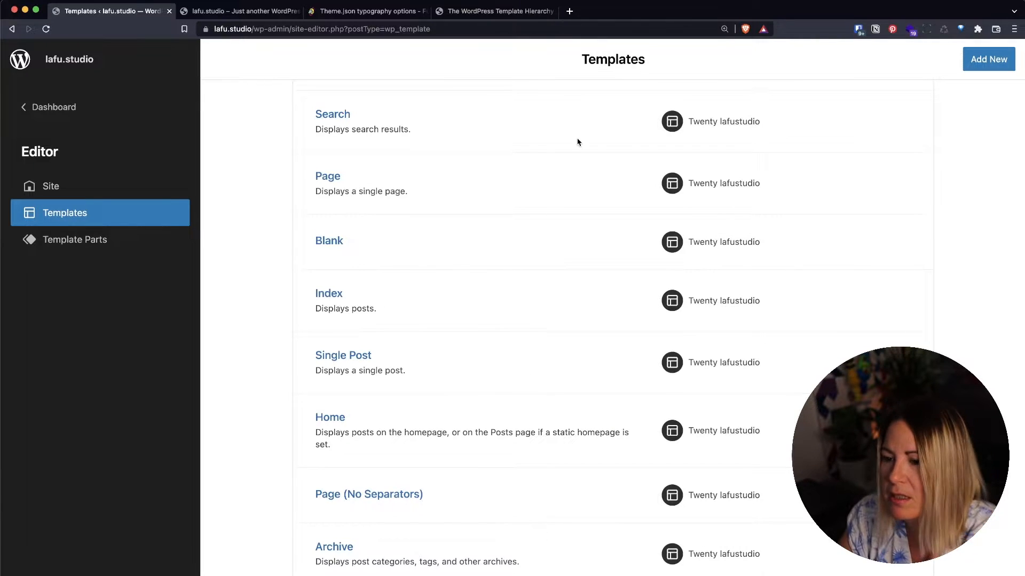
scroll(405, 265, "up", 1)
scroll(406, 265, "up", 10)
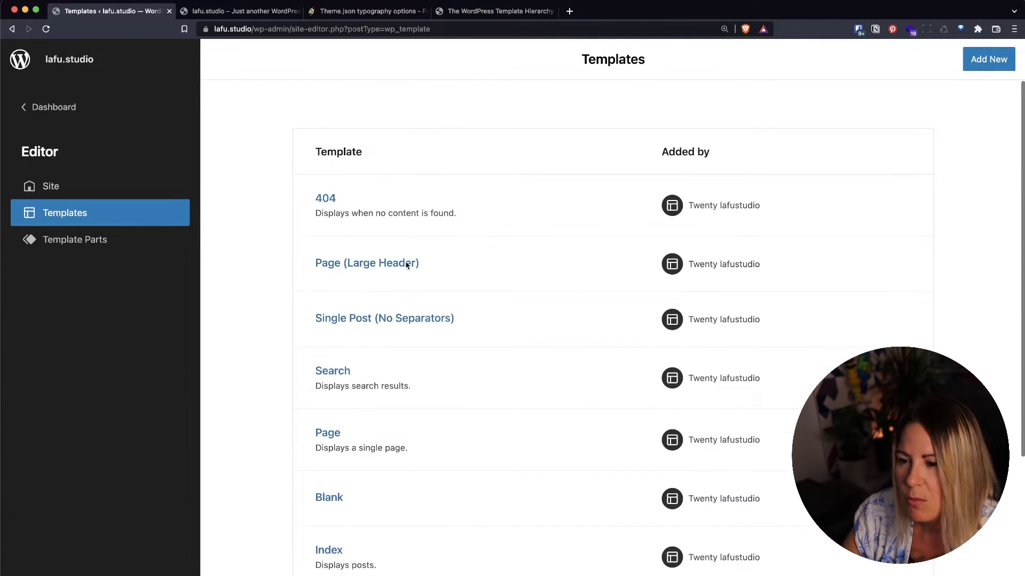
- Open the Header template part from the theme's template parts and inspect its site title and navigation blocks
left_click(84, 243)
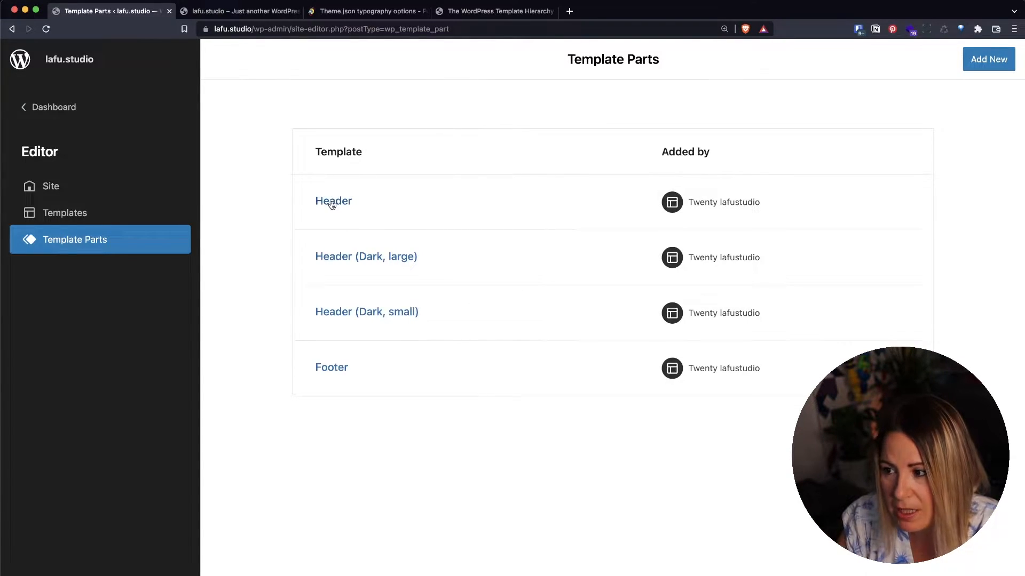
left_click(331, 205)
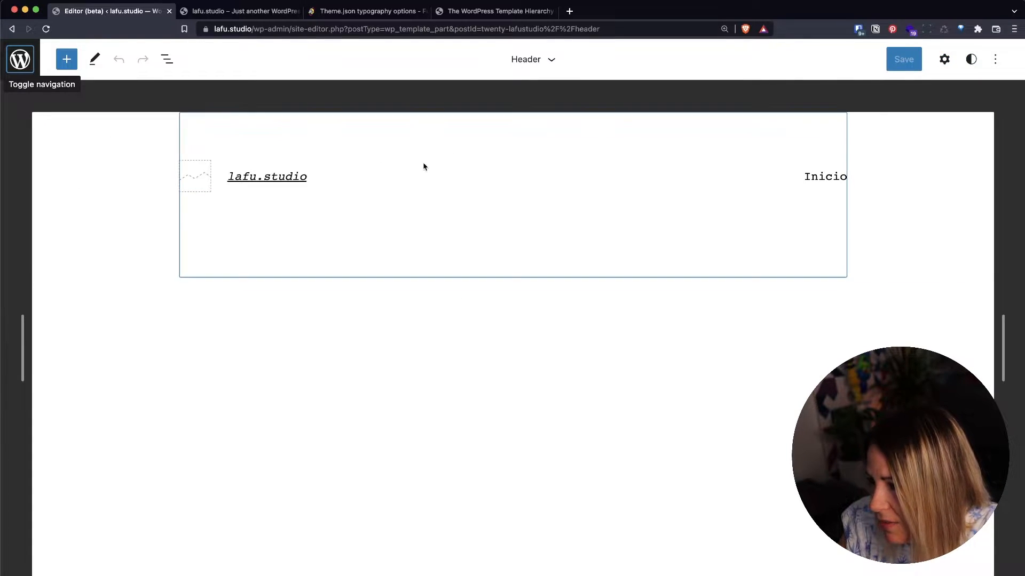
left_click(263, 176)
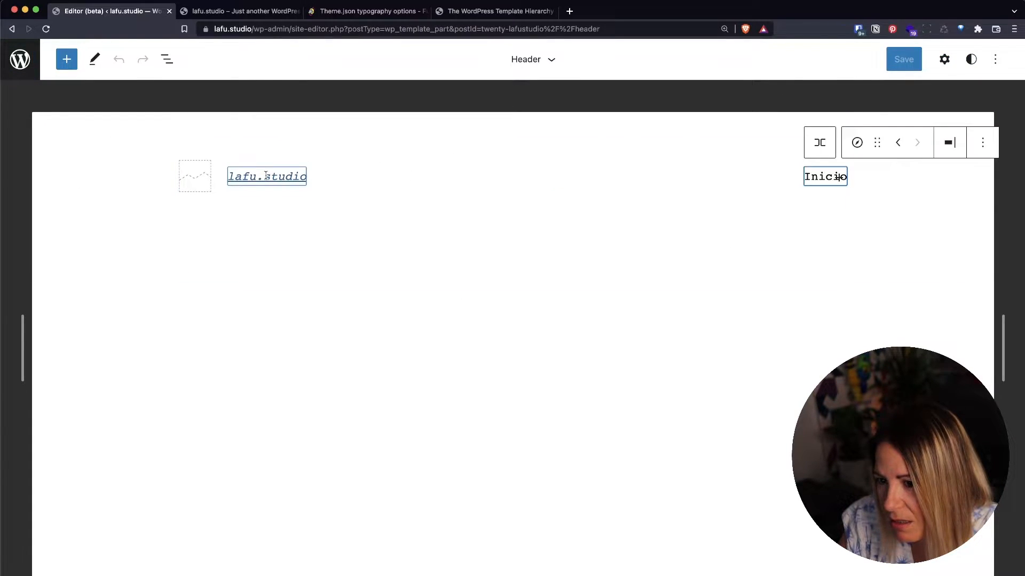
left_click(206, 178)
left_click(258, 246)
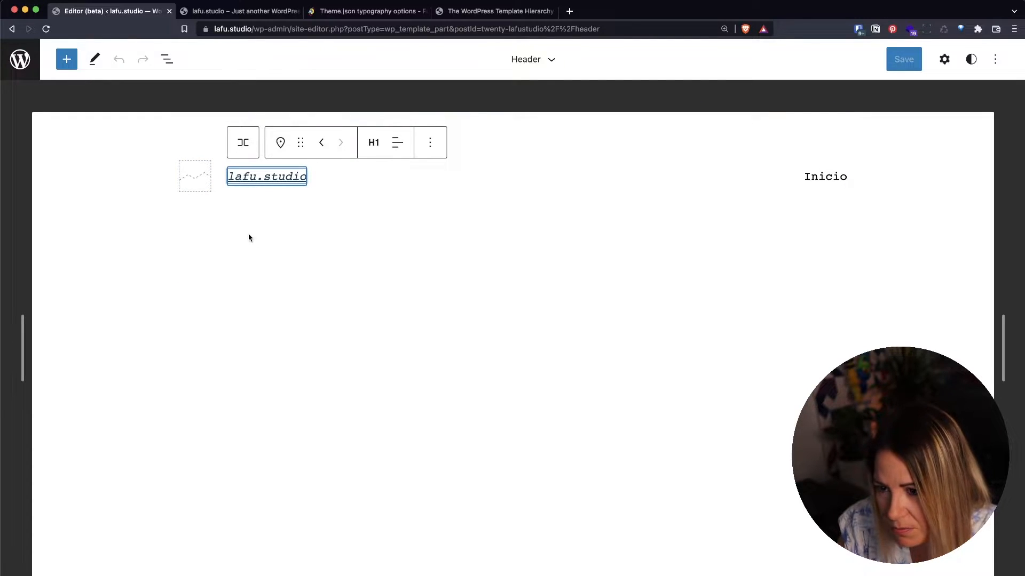
- Remove the Site Logo block from the Header template part
left_click(197, 187)
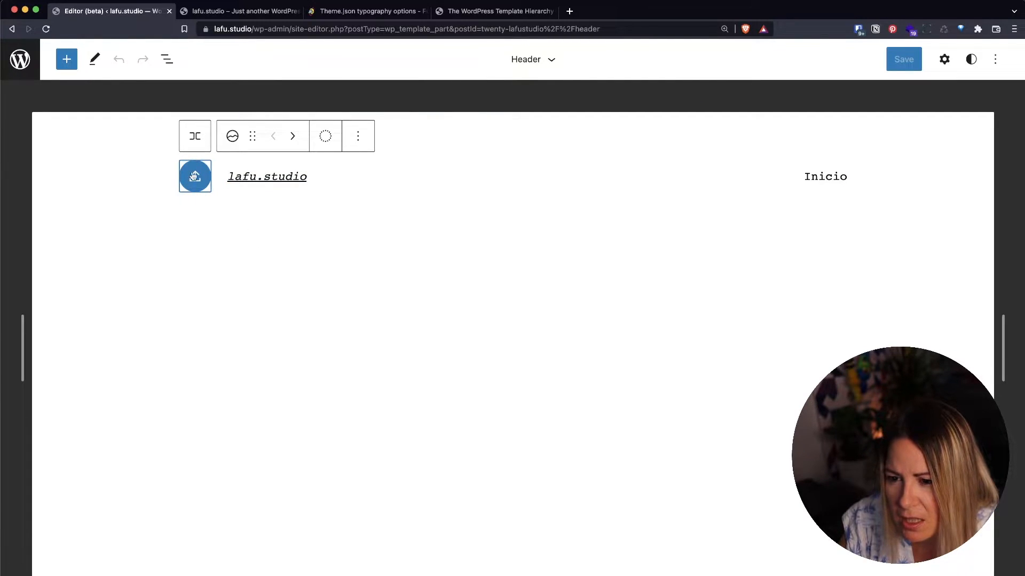
left_click(195, 176)
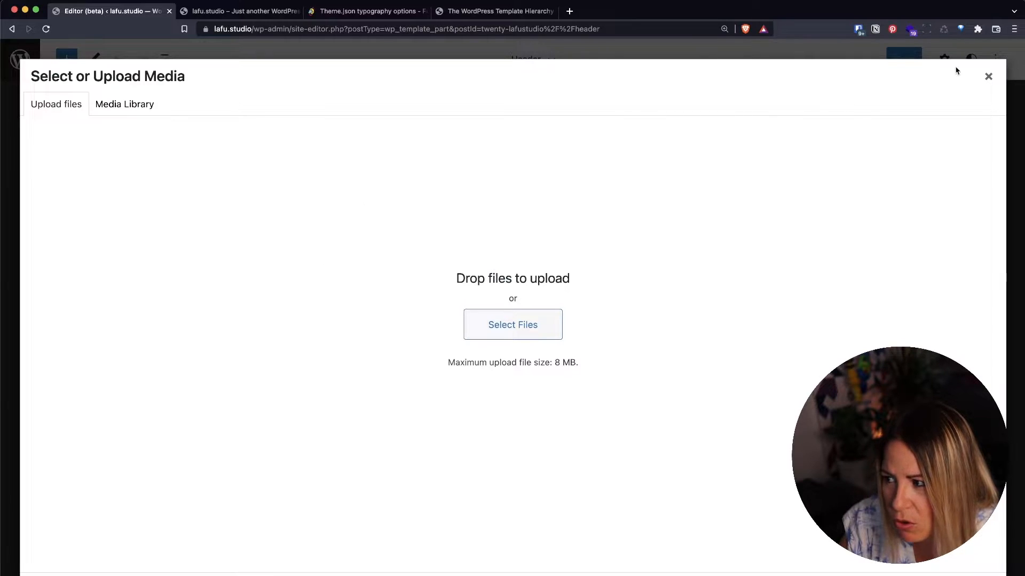
left_click(987, 77)
left_click(358, 137)
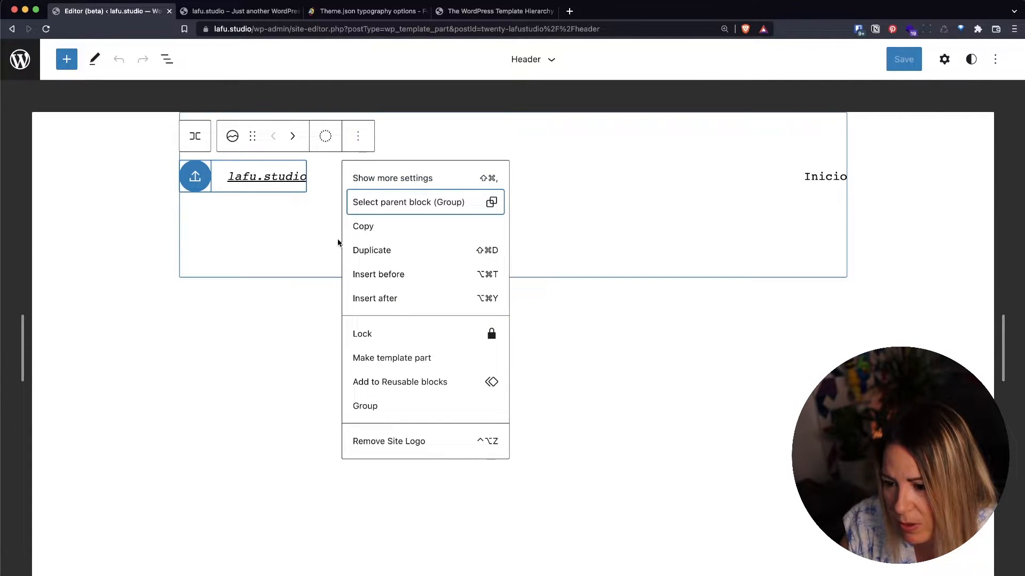
left_click(370, 441)
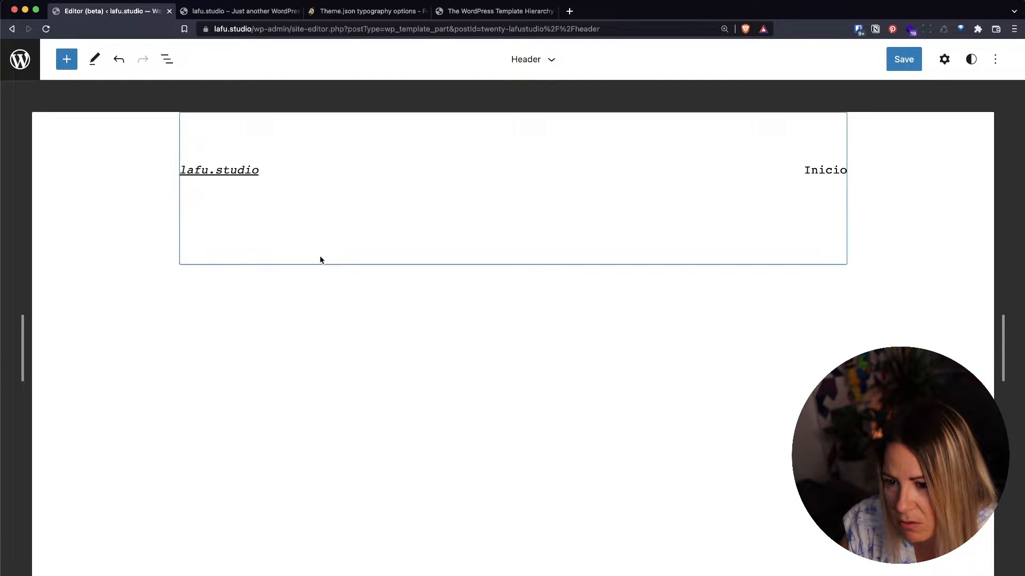
- Try replacing the header's site title text with "sadasd" and undo the edit
left_click(212, 172)
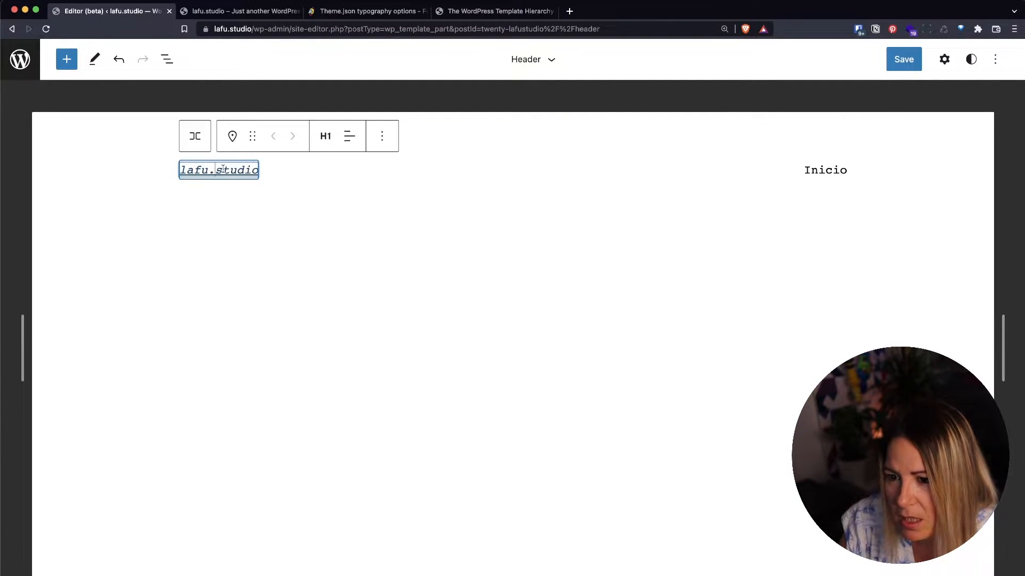
double_click(207, 167)
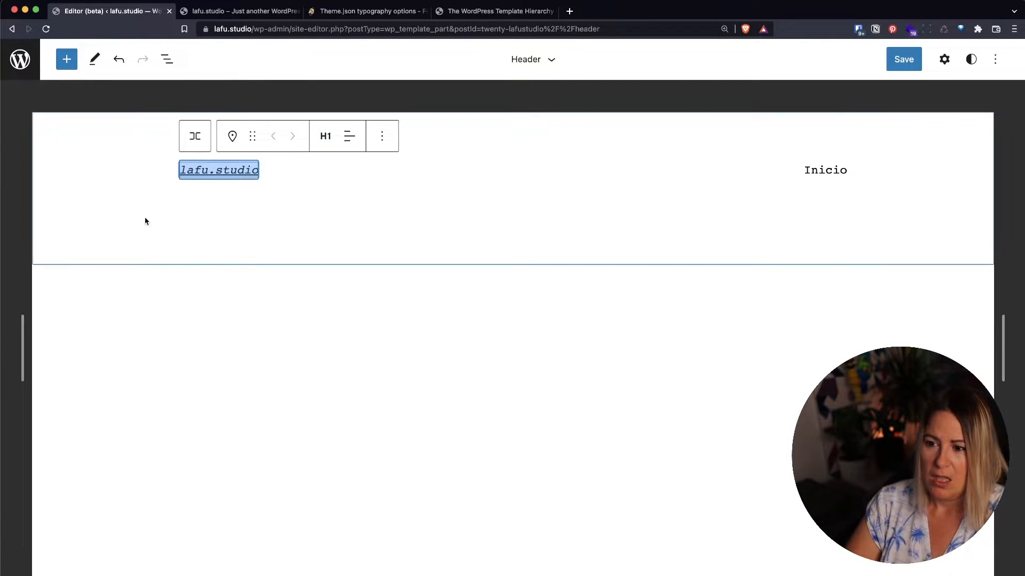
left_click(226, 171)
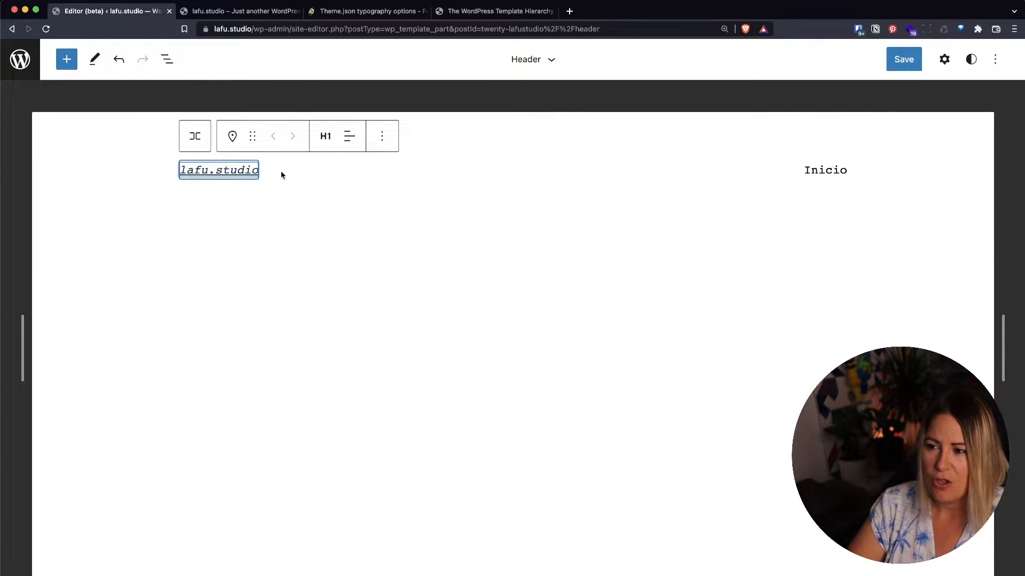
double_click(209, 171)
type("sadasd")
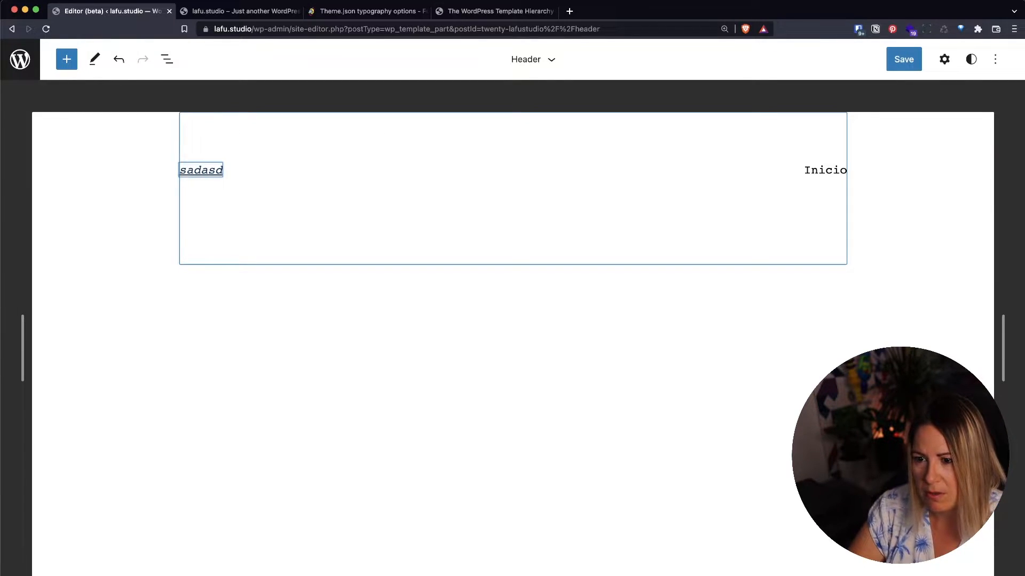
key("BackSpace")
key("BackSpace")
key("BackSpace")
key("BackSpace")
key("BackSpace")
key("BackSpace")
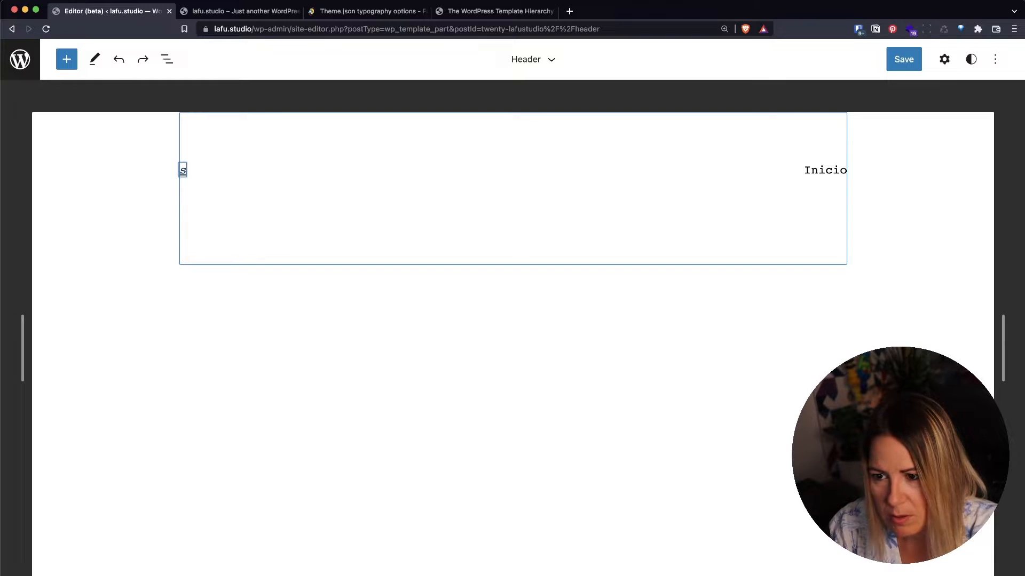
key("super+z")
key("super+a")
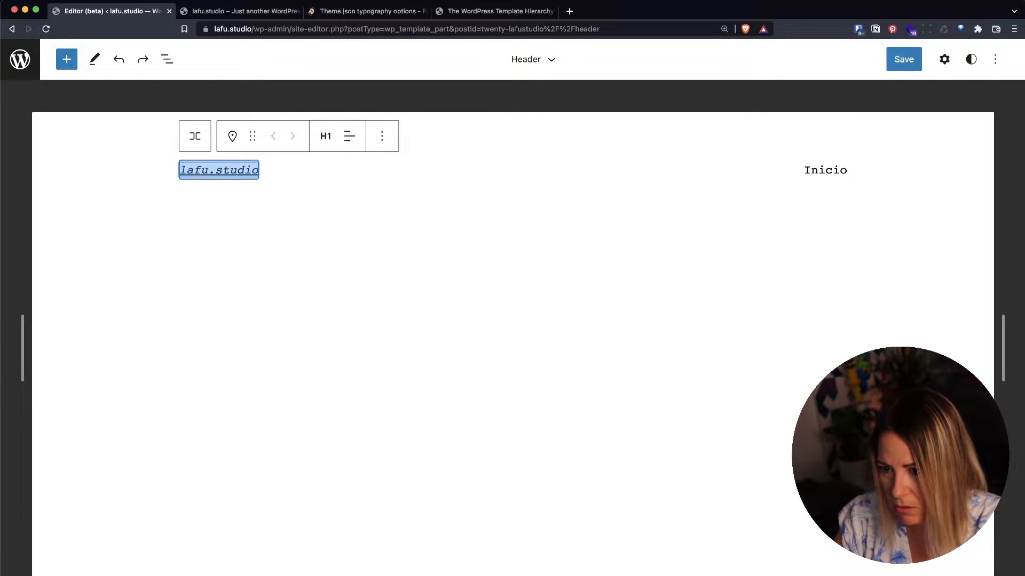
- Delete the dot from the site title "lafu.studio" and put it back
key("Right")
key("Left")
key("BackSpace")
key("BackSpace")
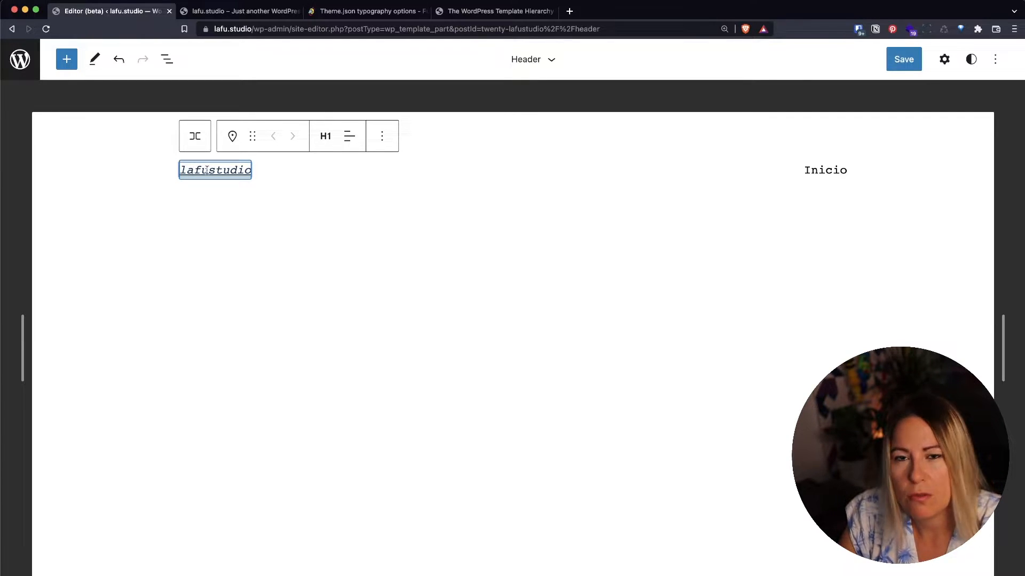
type(".")
- Show the Site Title block's settings and look at its text alignment options
triple_click(239, 166)
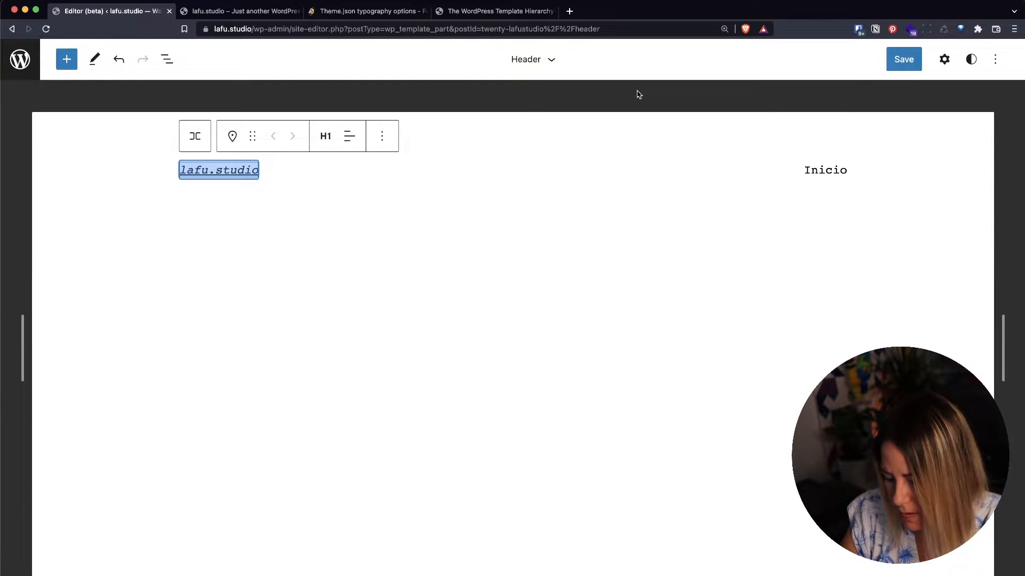
left_click(939, 60)
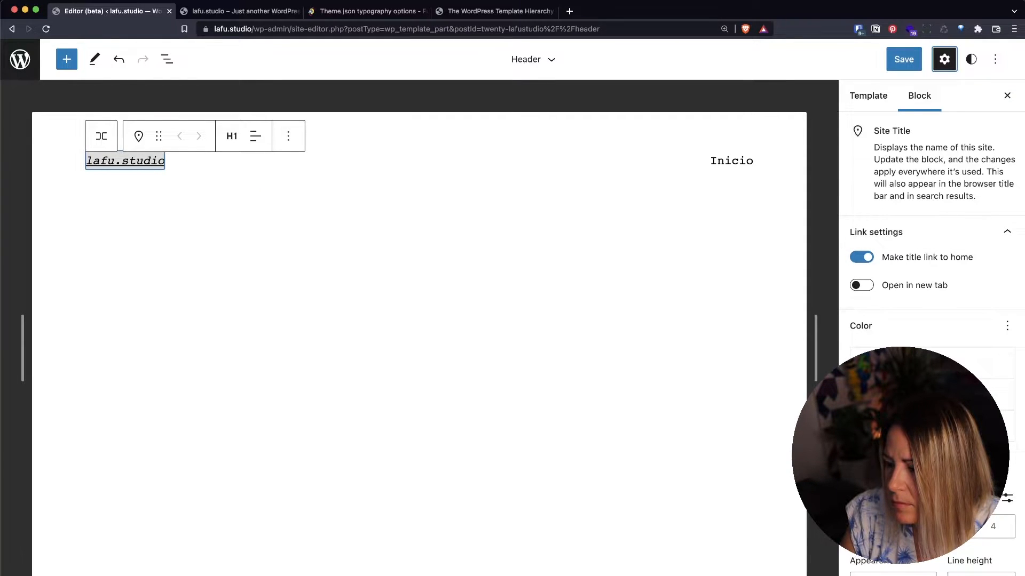
scroll(931, 320, "down", 3)
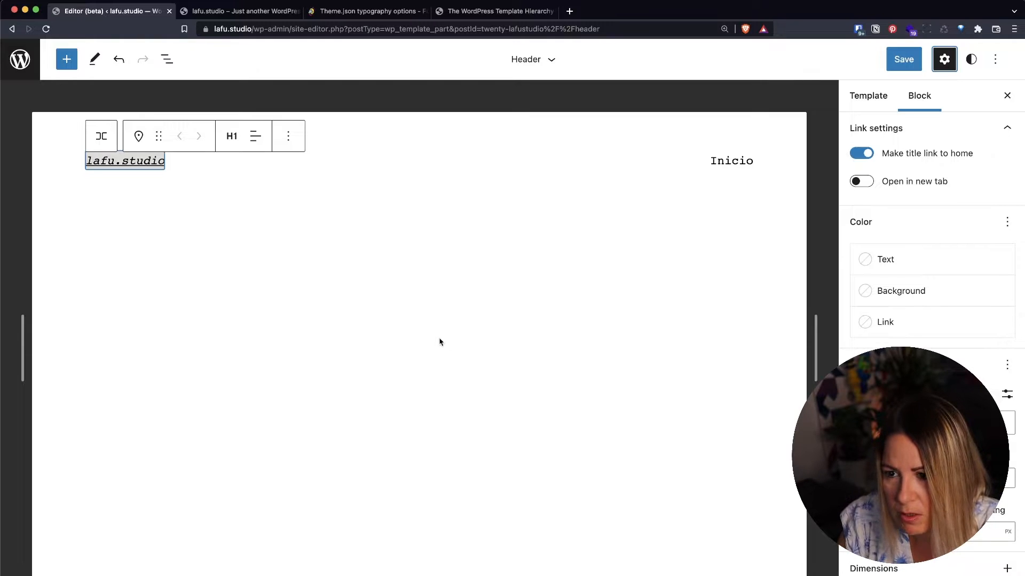
left_click(288, 139)
left_click(288, 138)
left_click(256, 138)
left_click(258, 143)
left_click(258, 143)
- Examine the Site Title block's link, color and typography settings, including the appearance choices
scroll(862, 248, "up", 1)
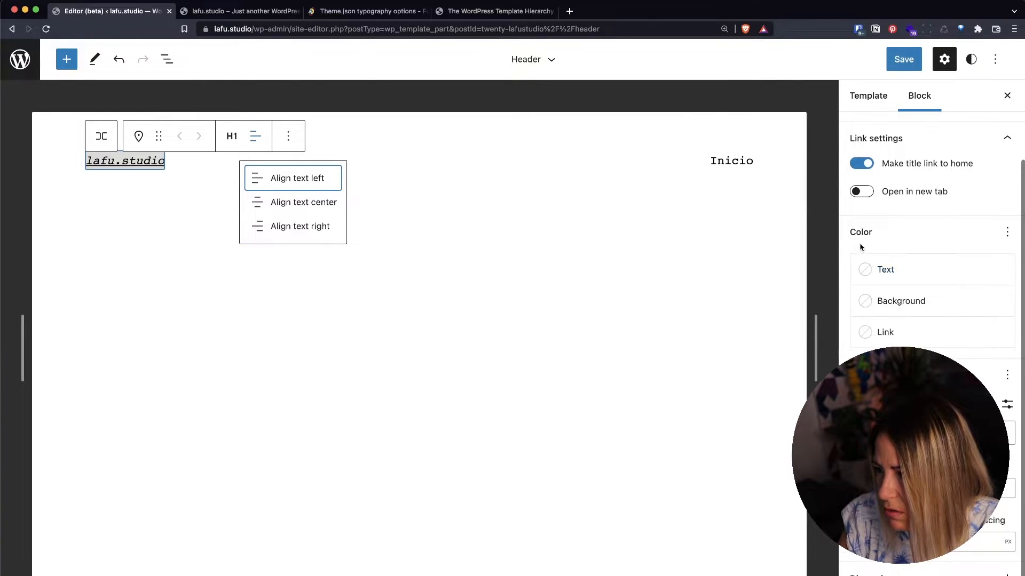
scroll(902, 166, "up", 3)
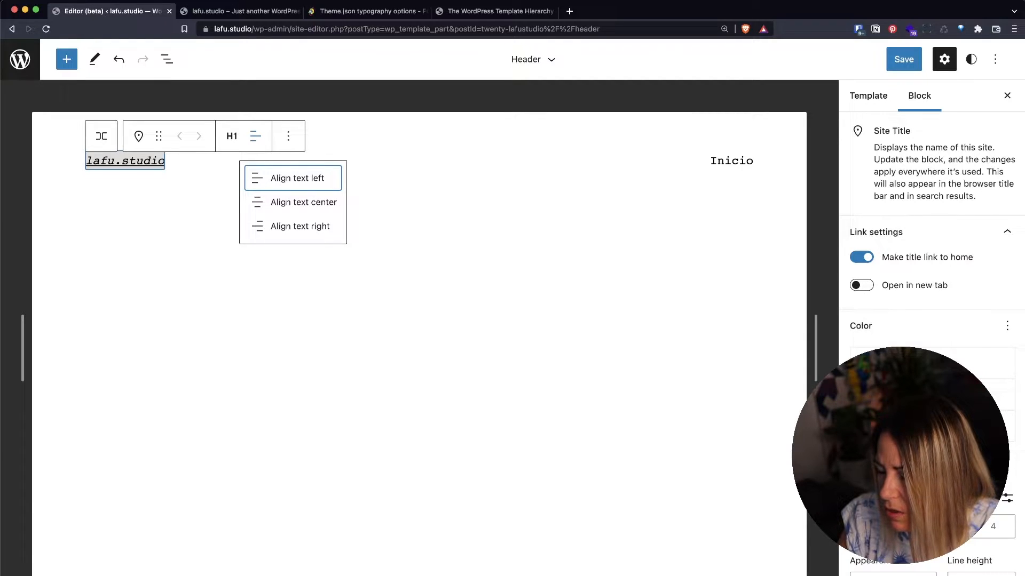
scroll(886, 288, "down", 3)
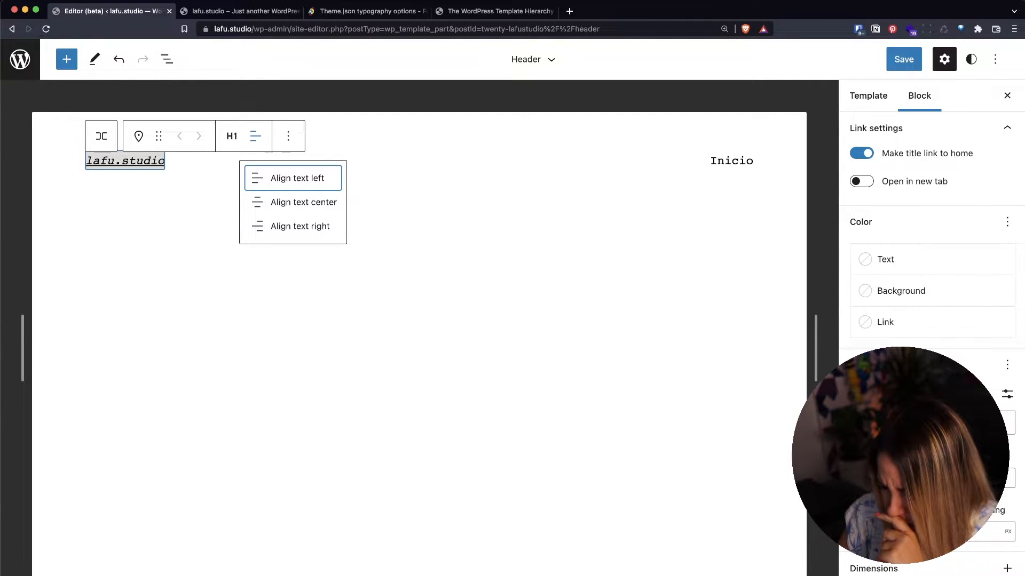
key("Escape")
scroll(928, 374, "down", 4)
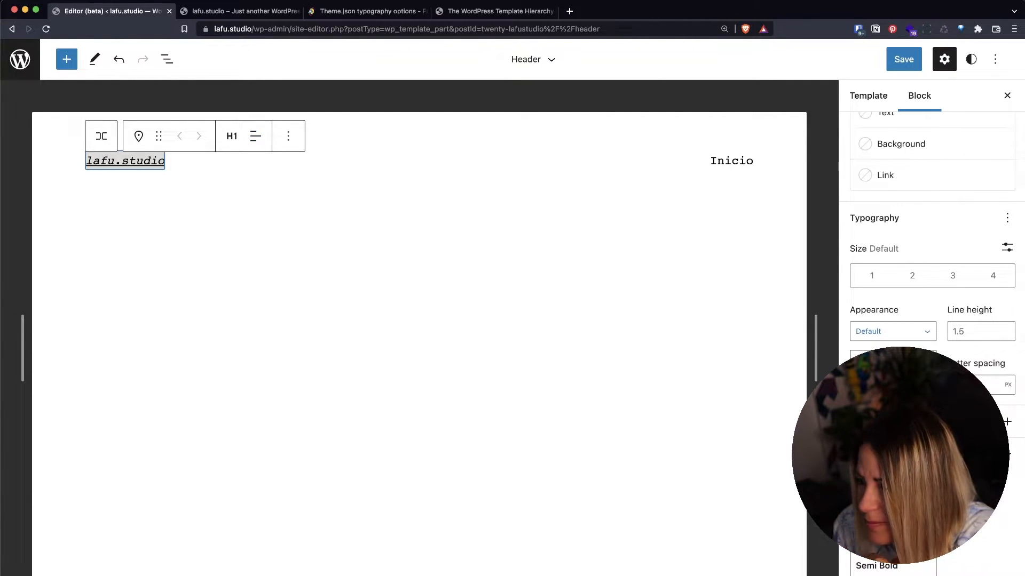
scroll(929, 373, "up", 4)
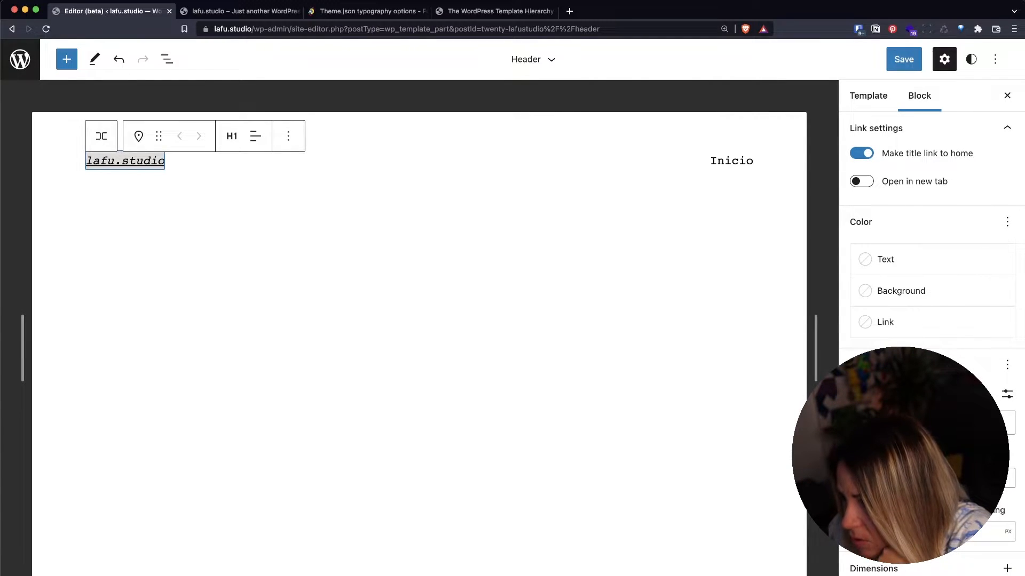
- Add the Font family control to the Site Title block's typography settings and open its font choices
left_click(1006, 368)
left_click(1006, 368)
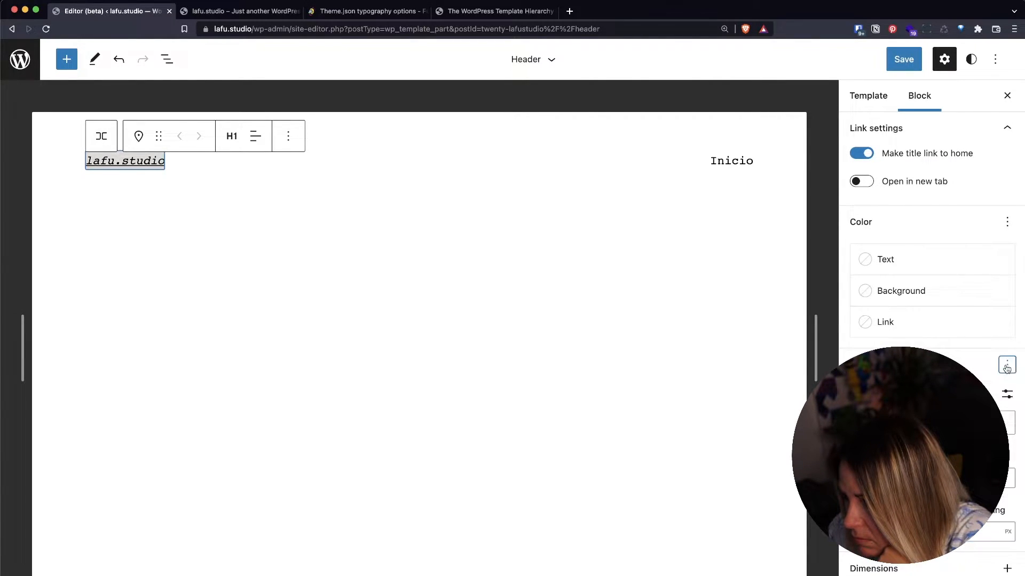
left_click(1006, 368)
key("Escape")
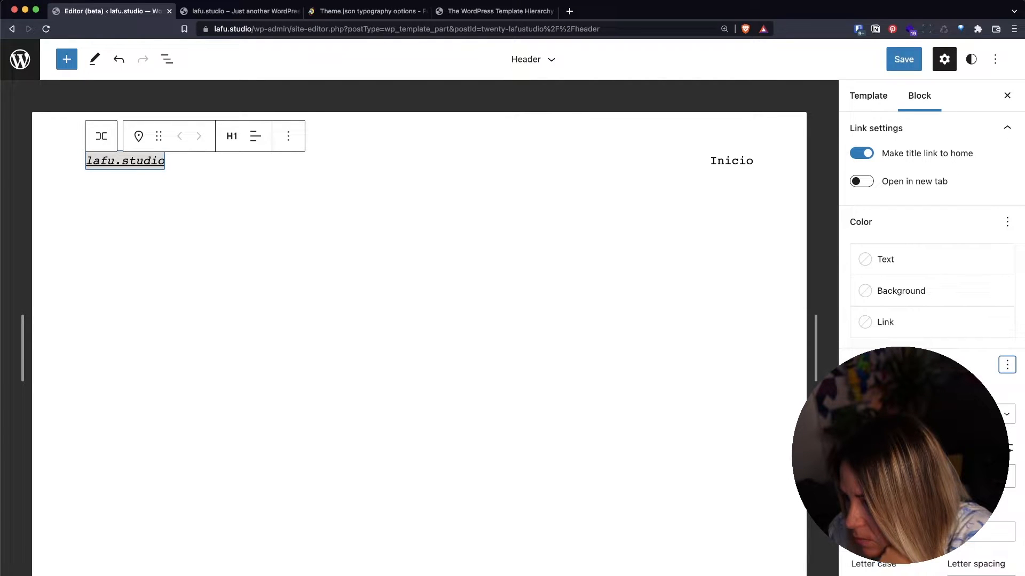
left_click(939, 414)
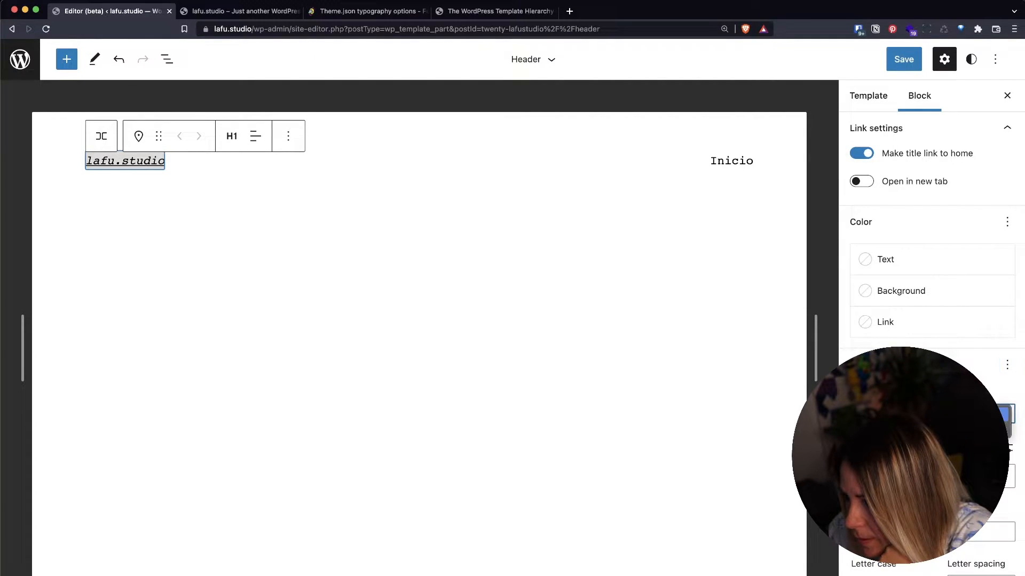
left_click(939, 428)
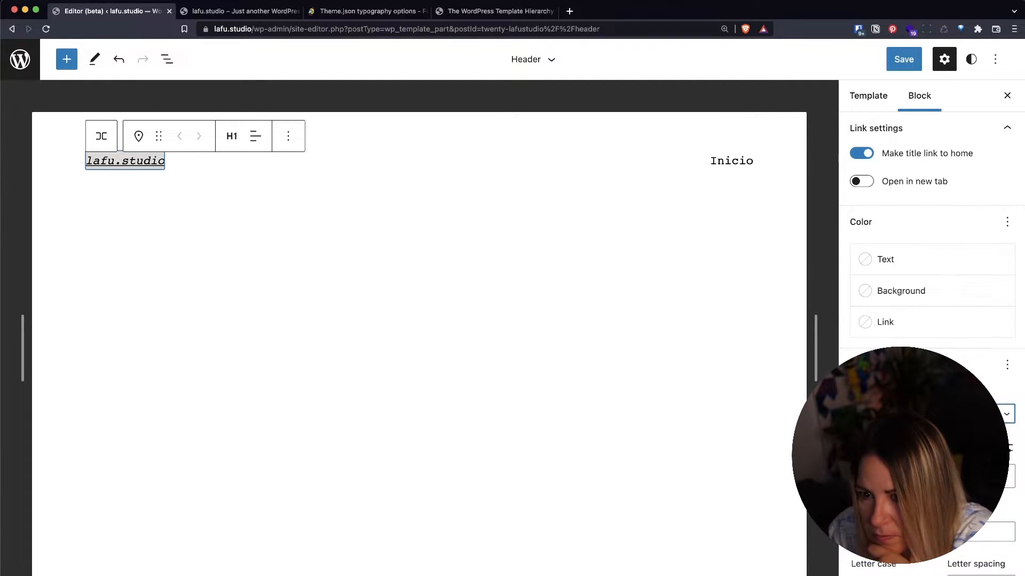
- Examine the Site Title block's Dimensions and Advanced settings, and check the Header template part's own settings
scroll(873, 565, "down", 2)
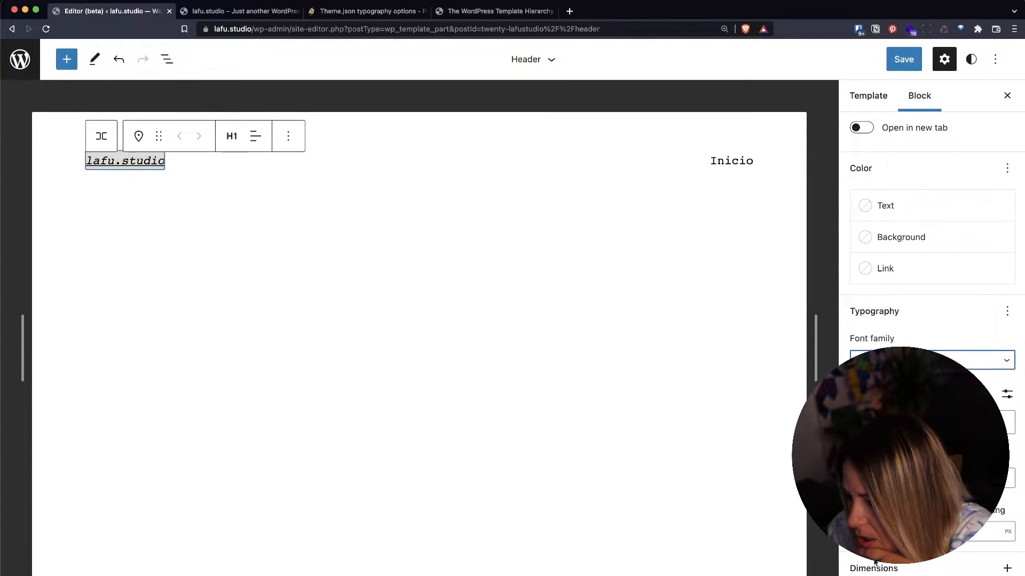
left_click(1005, 570)
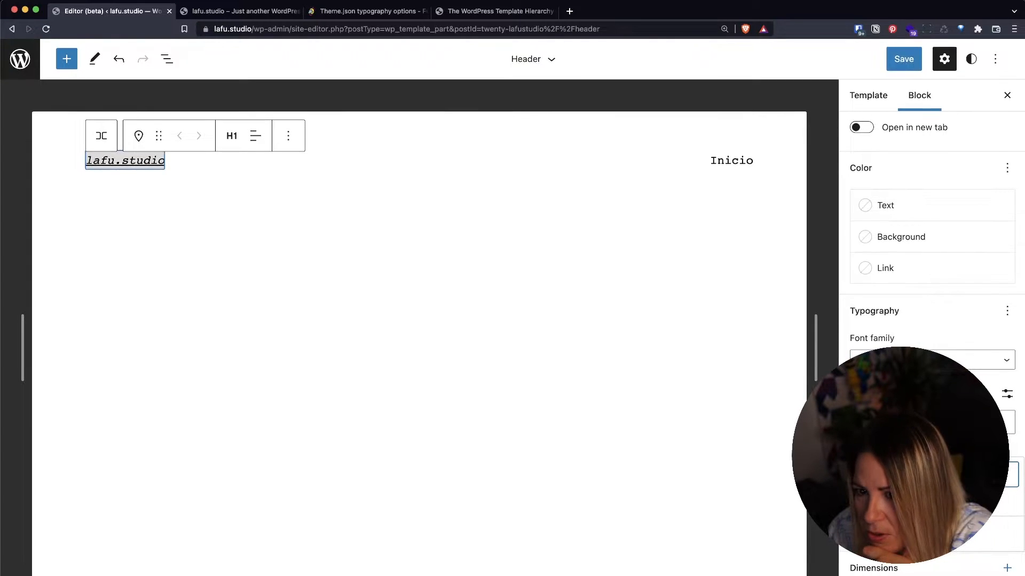
key("Escape")
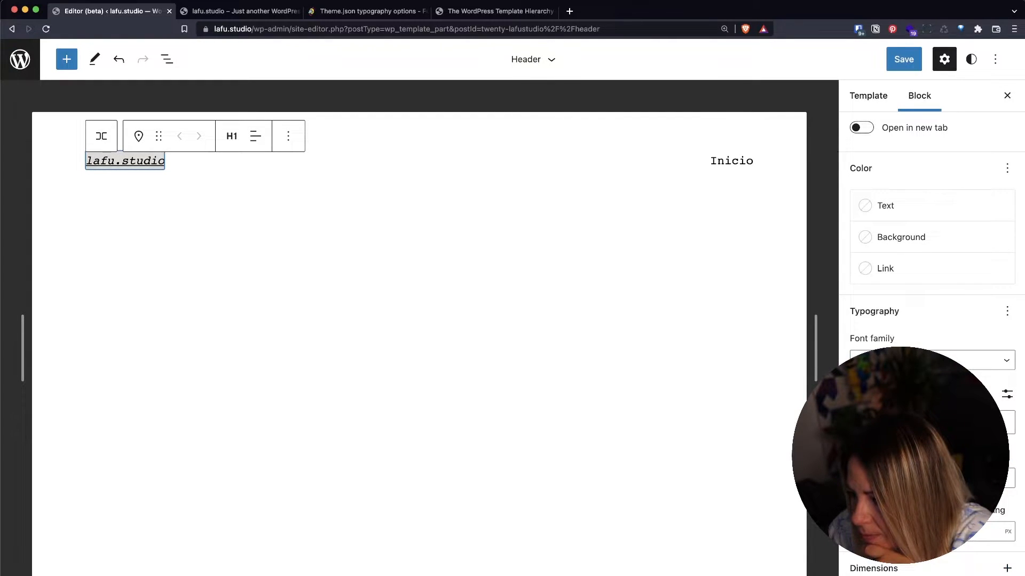
scroll(884, 563, "down", 3)
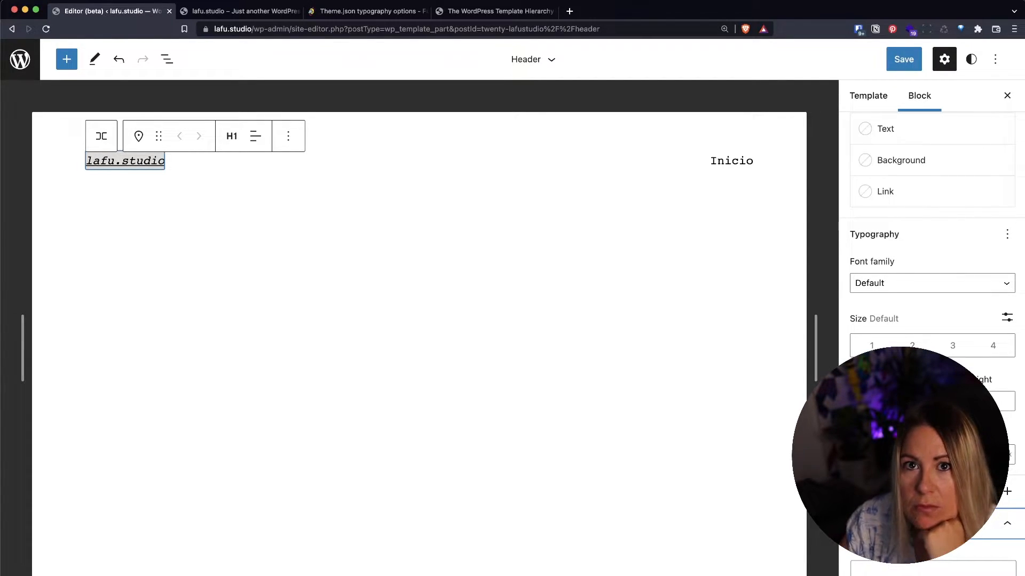
scroll(938, 231, "up", 5)
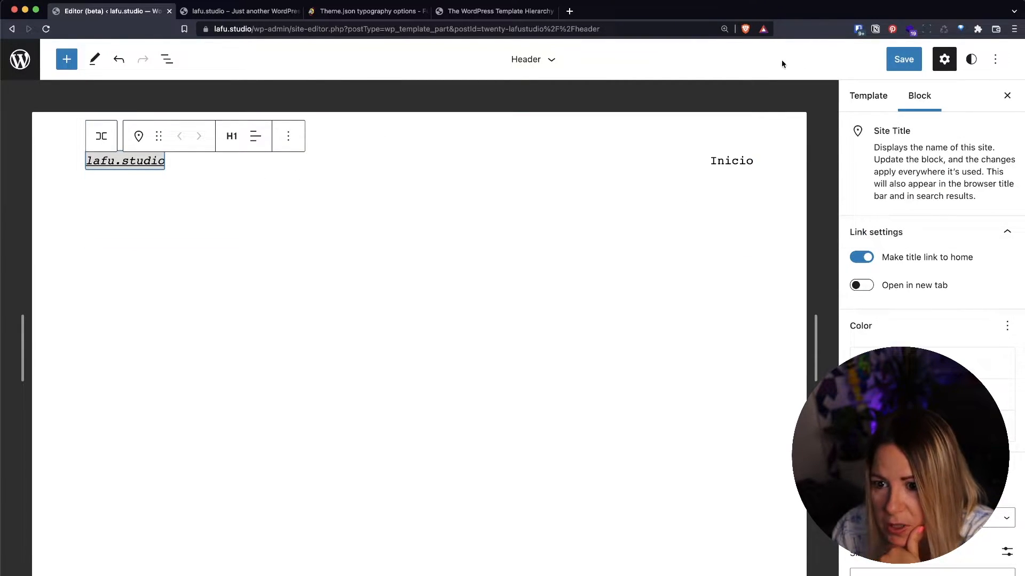
left_click(870, 97)
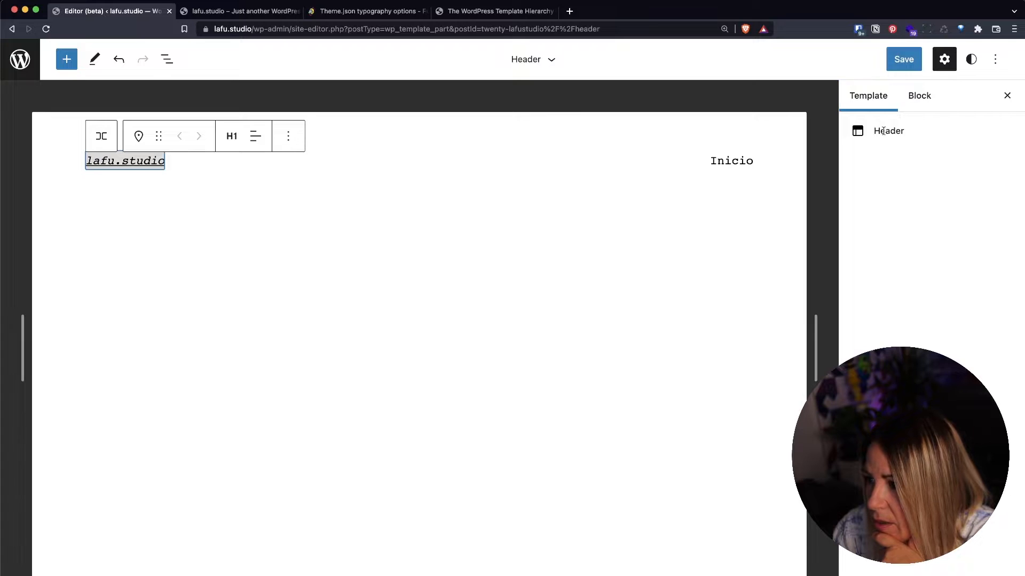
left_click(919, 96)
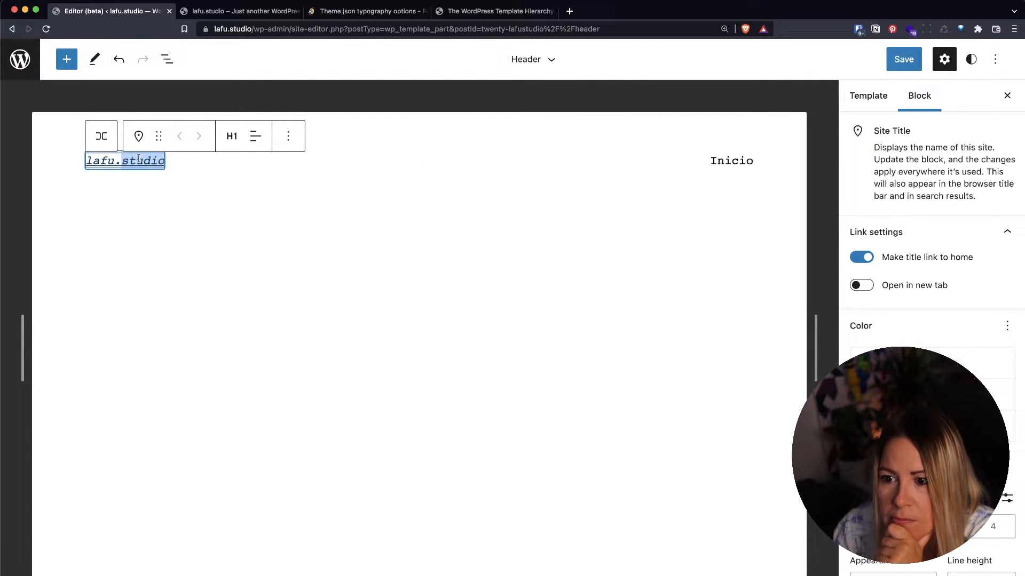
- Look at the Site Title block's transform options and change its heading level to Paragraph
left_click(139, 136)
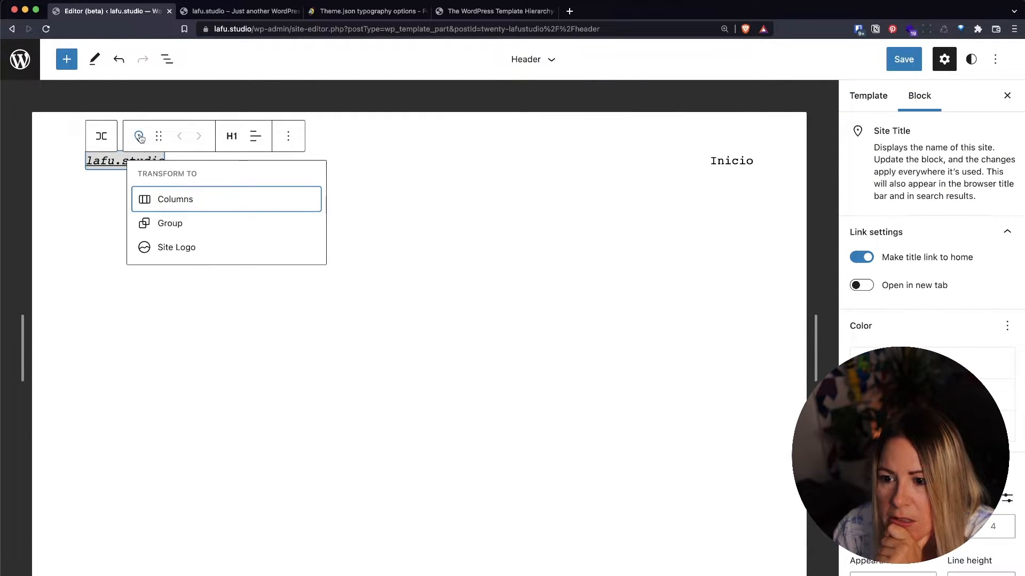
left_click(139, 136)
left_click(232, 136)
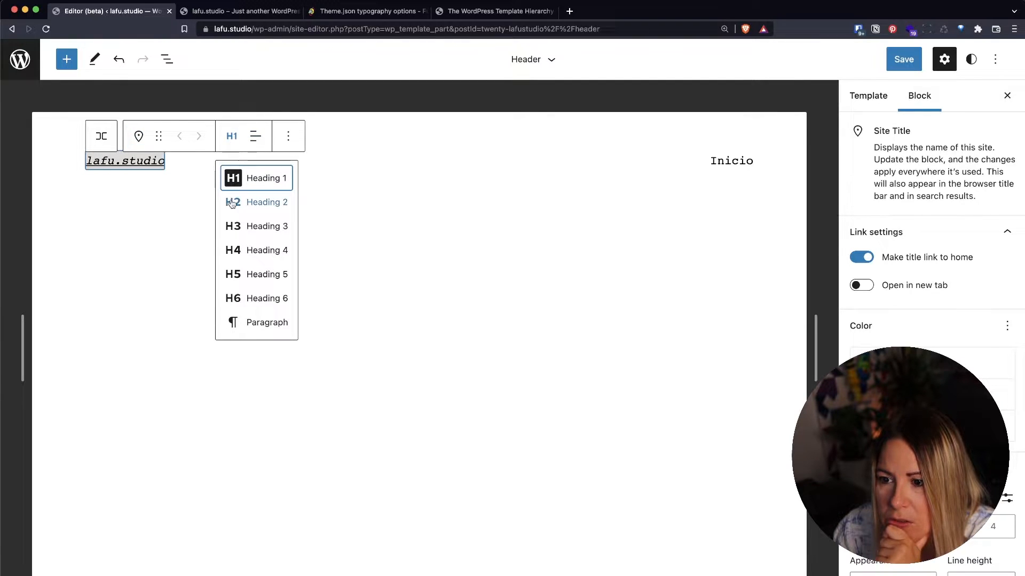
left_click(237, 322)
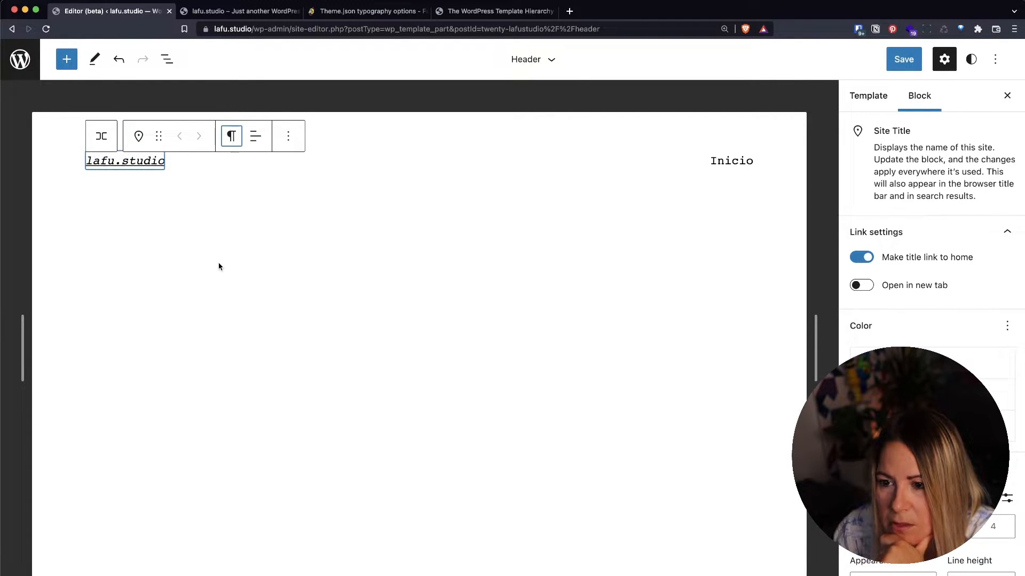
- Remove the Site Title block from the header and insert a new Site Title block in its place
triple_click(133, 159)
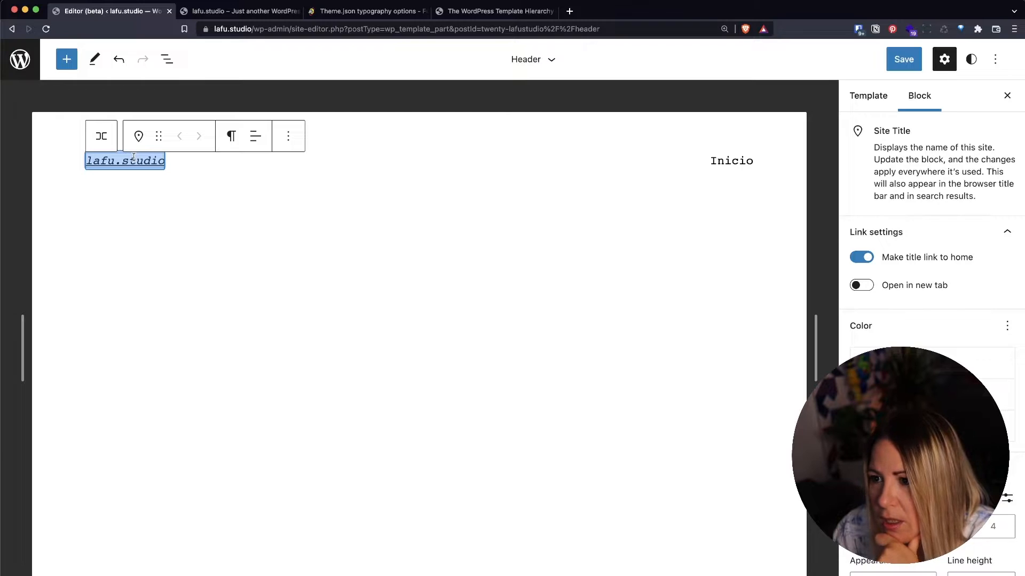
left_click(289, 137)
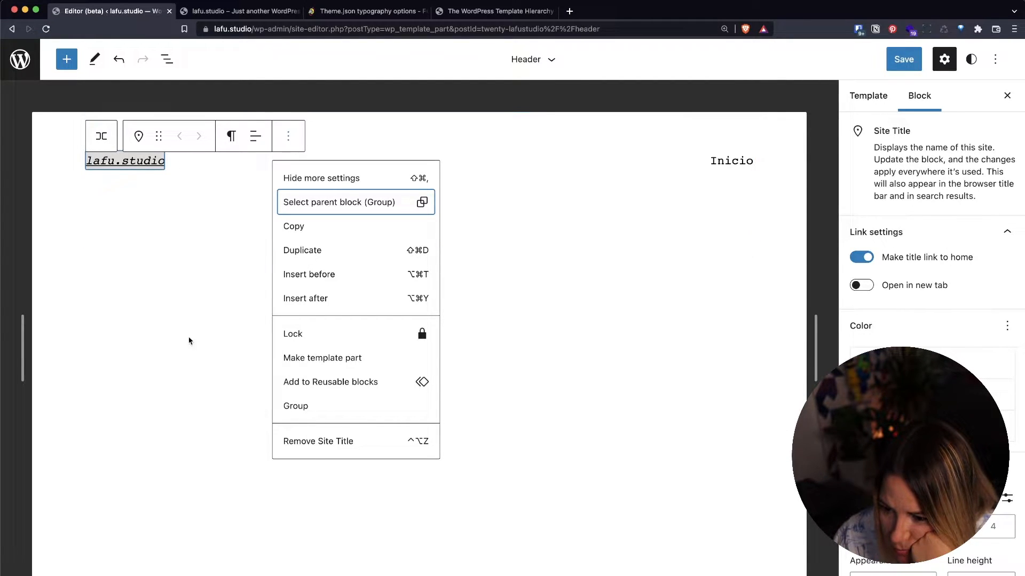
left_click(315, 444)
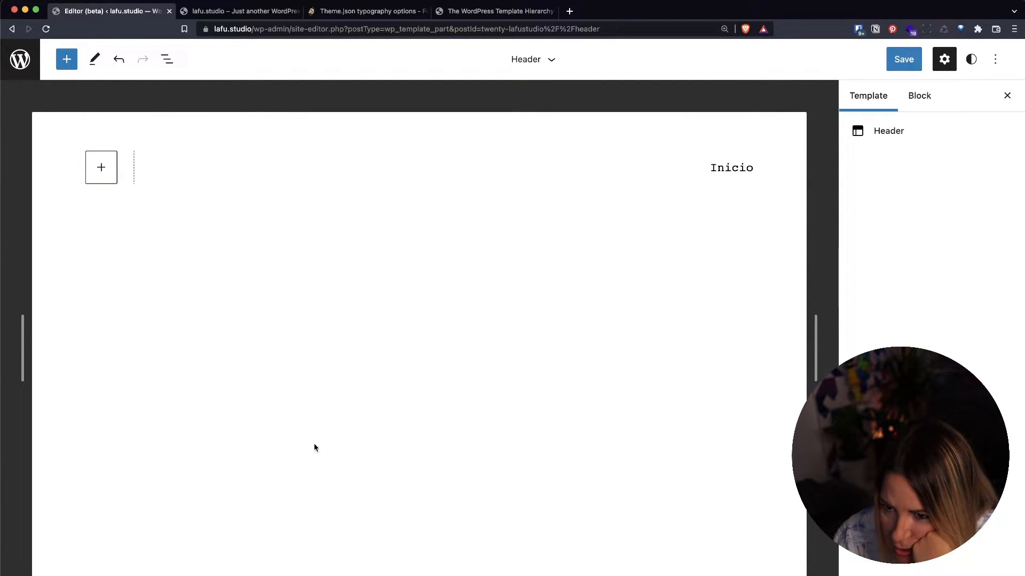
left_click(94, 168)
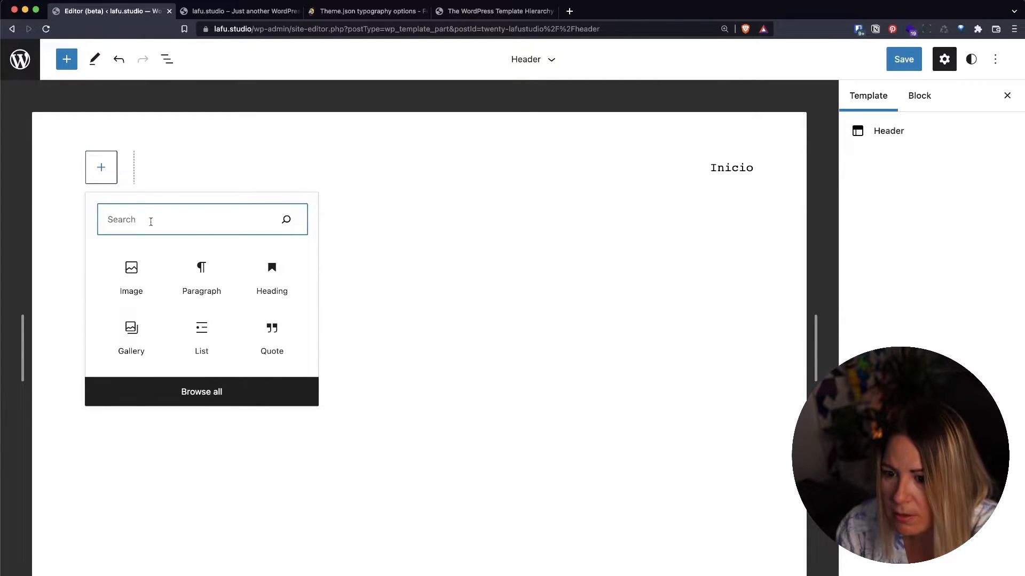
type("site")
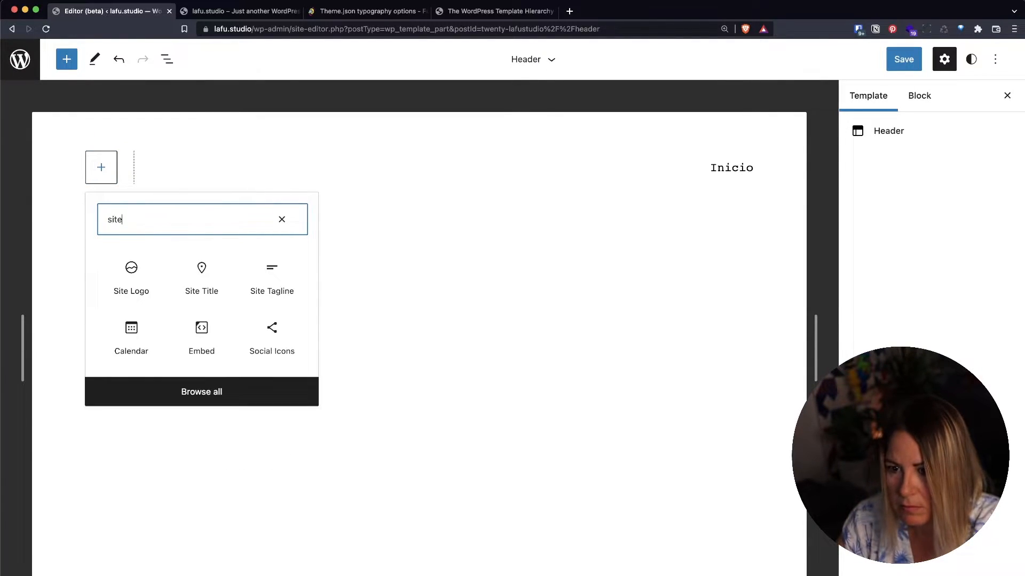
left_click(200, 270)
- Clear the new Site Title block's text and enter "lafu.studio" again
double_click(132, 158)
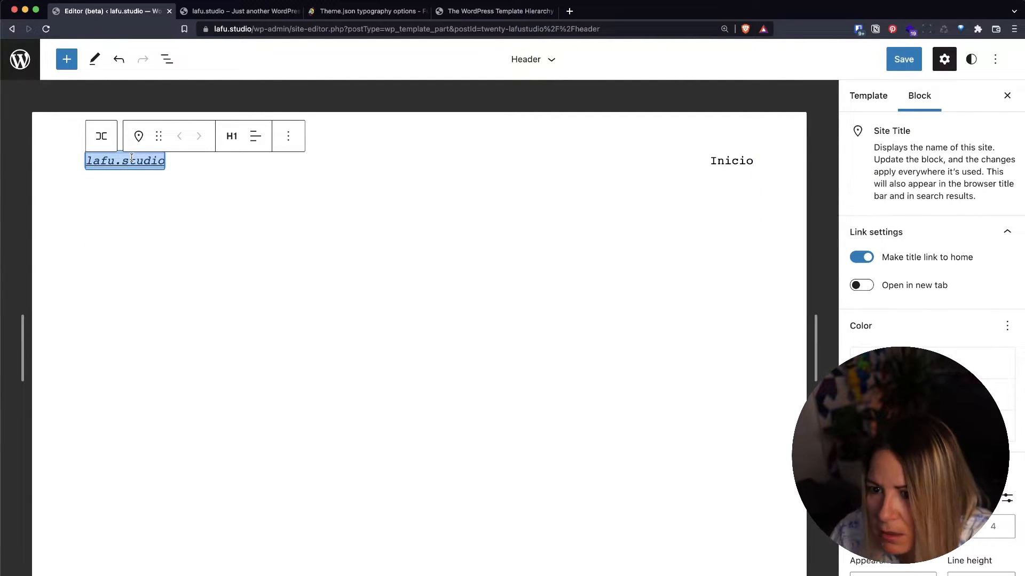
key("BackSpace")
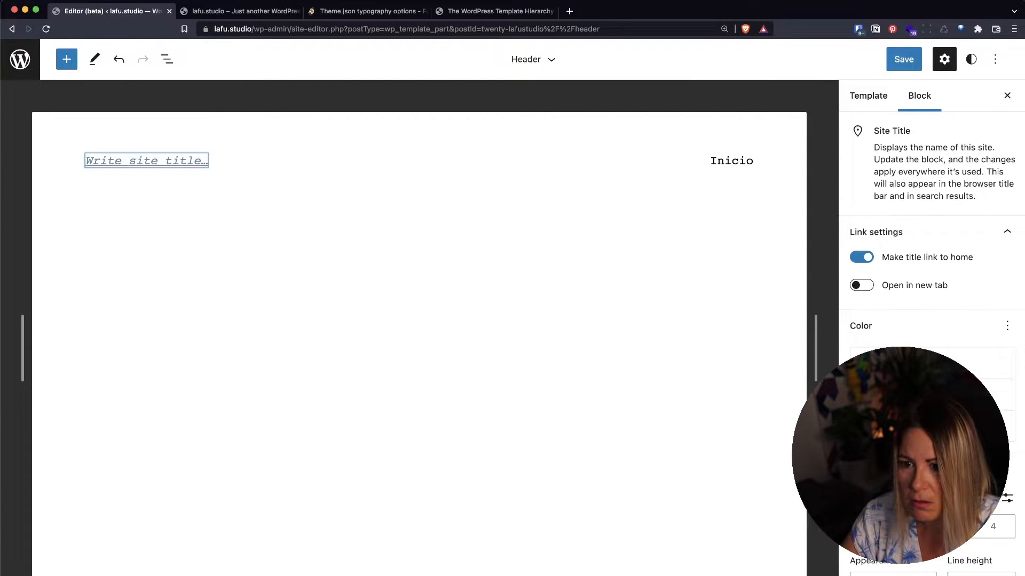
type("lafu.studio")
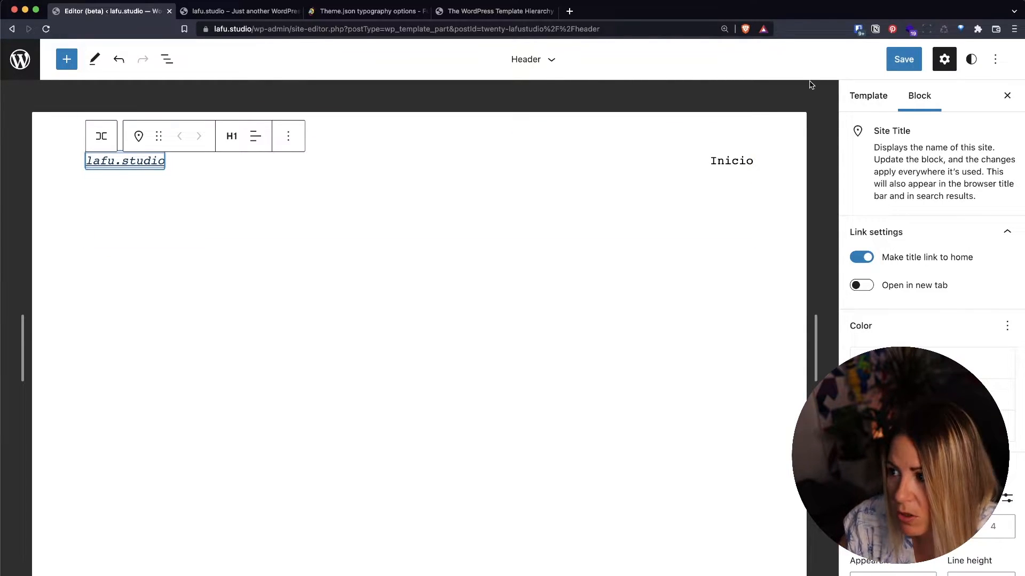
- Bring up the pending Header changes for saving, dismiss them, and compare the header with the live home page
left_click(903, 59)
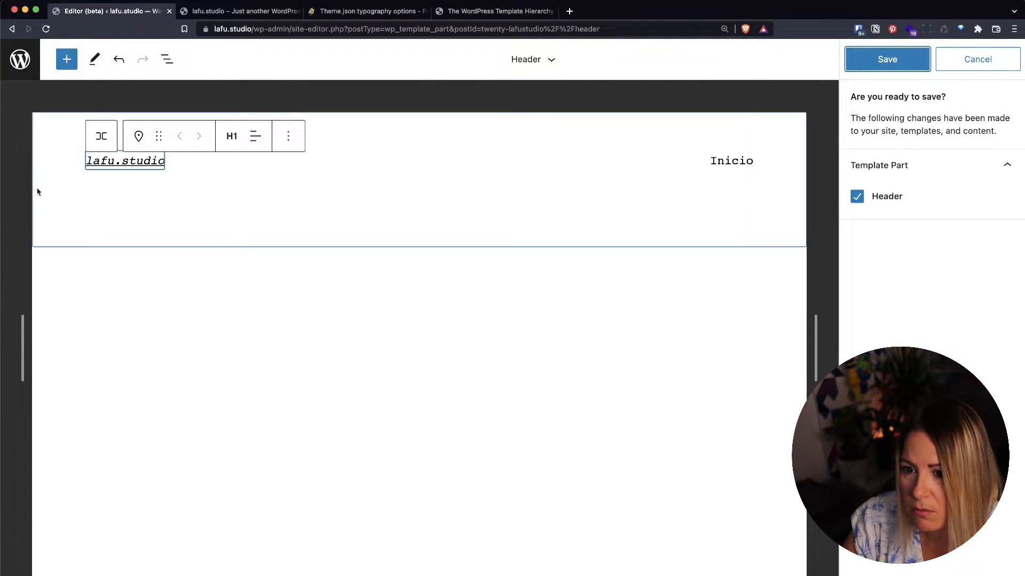
left_click(60, 190)
left_click(232, 12)
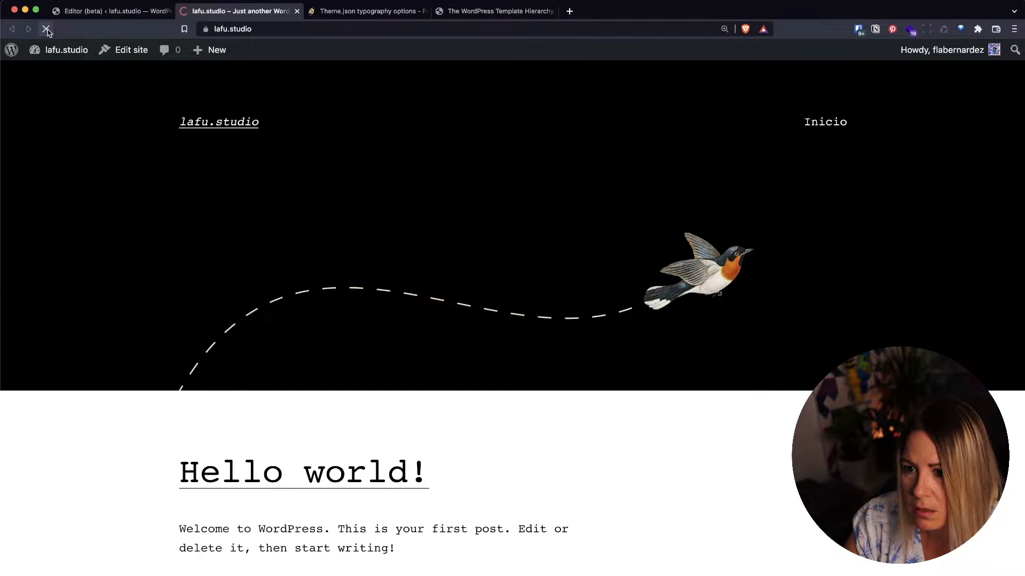
left_click(141, 12)
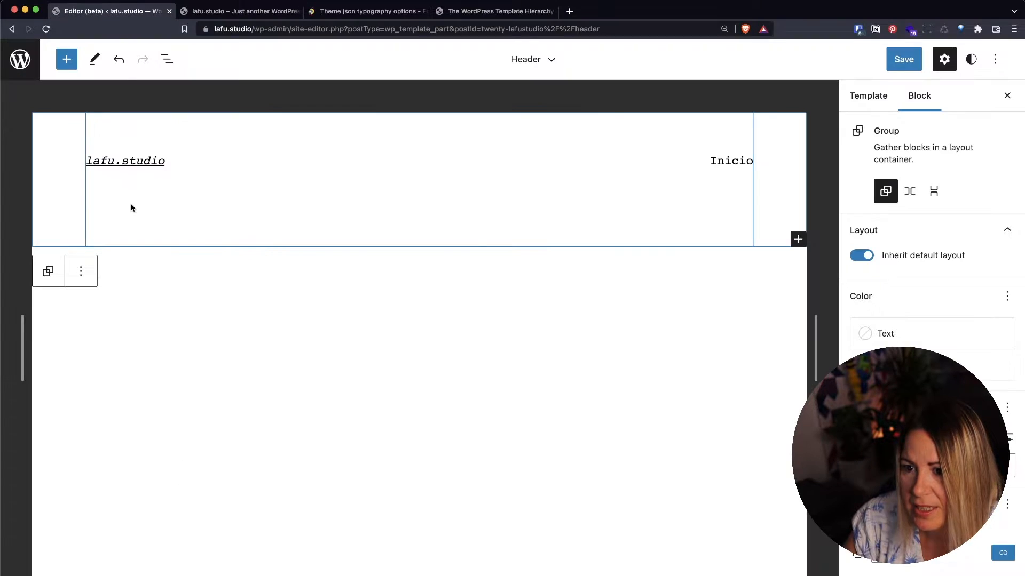
left_click(240, 11)
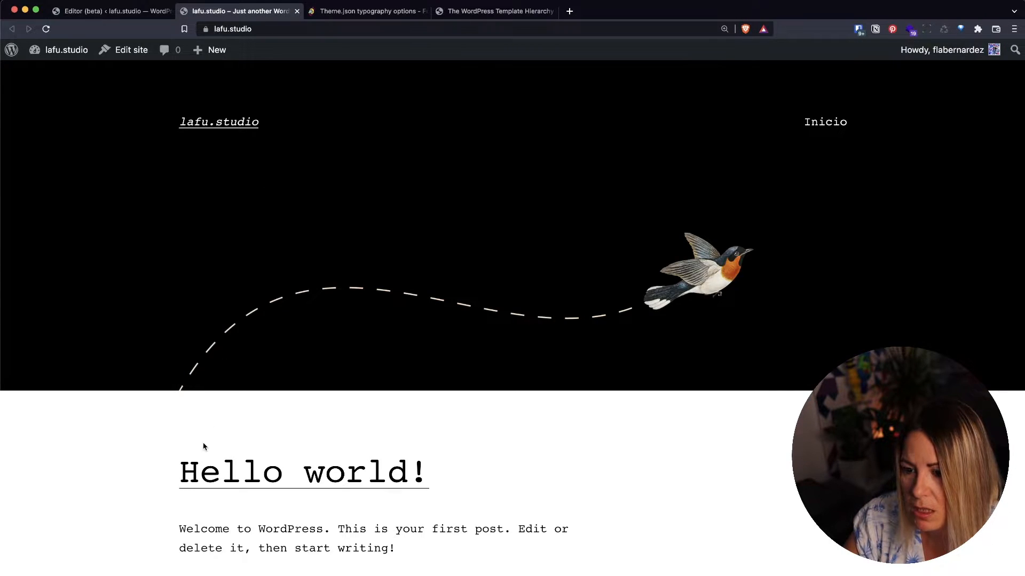
- Open the "Hello world!" post on the live site and examine its header, content and comment form
left_click(213, 466)
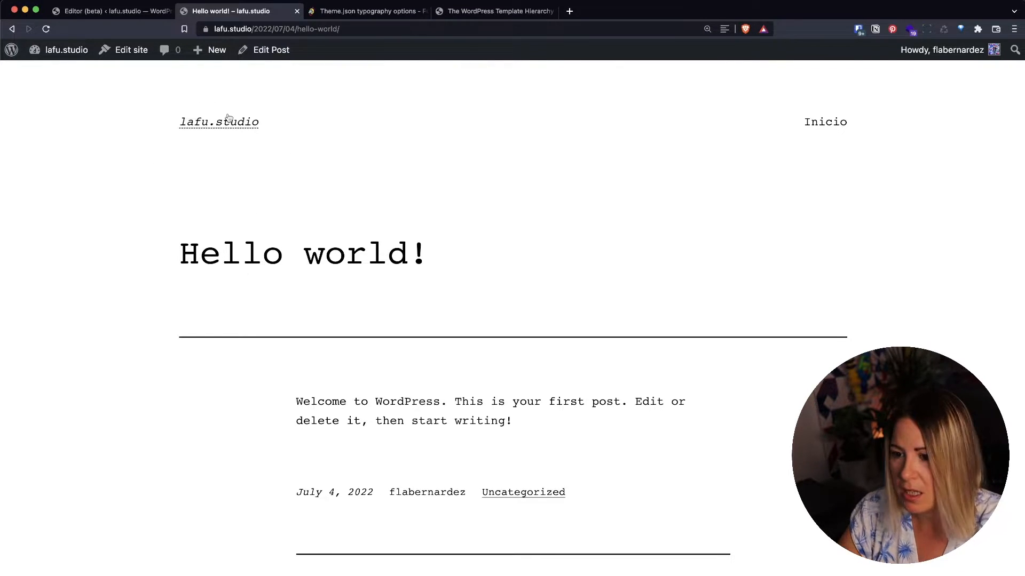
scroll(267, 228, "down", 15)
scroll(266, 229, "up", 3)
scroll(266, 230, "down", 3)
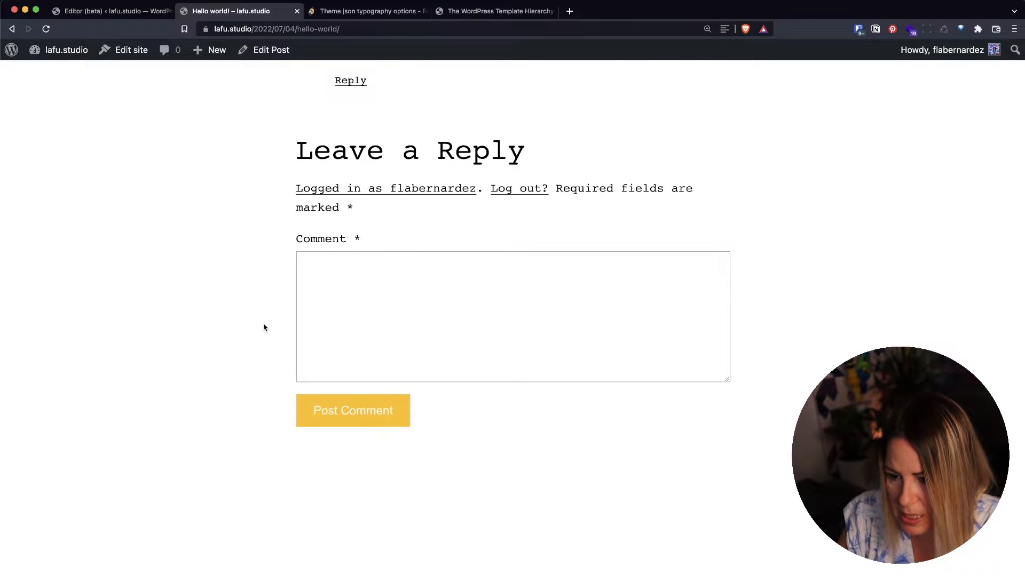
scroll(263, 327, "up", 12)
scroll(284, 355, "down", 11)
scroll(320, 395, "down", 1)
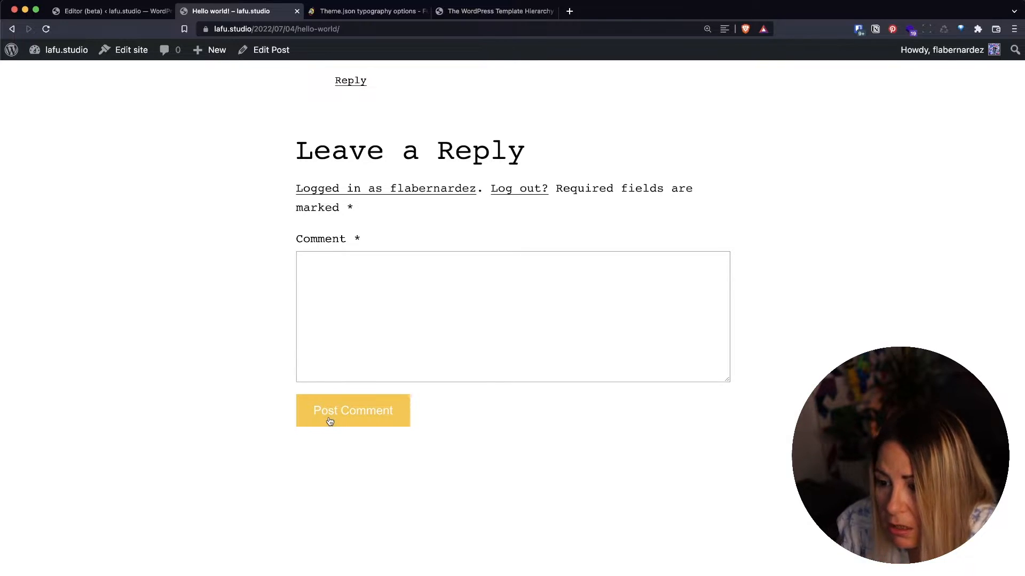
scroll(317, 436, "up", 15)
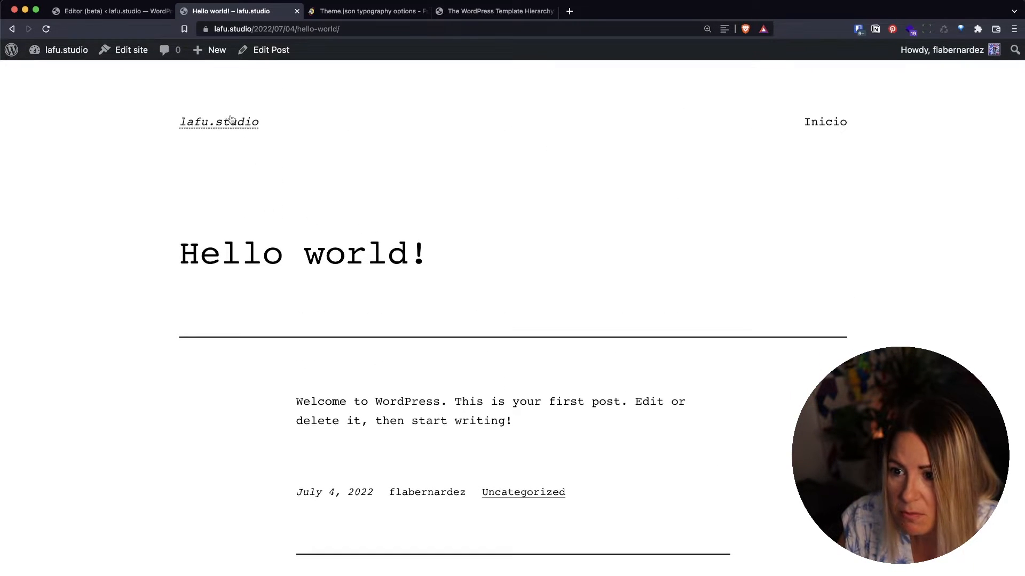
- Inspect the site title link in the developer tools and select the .wp-block-site-title selector among its inherited styles
right_click(231, 119)
left_click(251, 304)
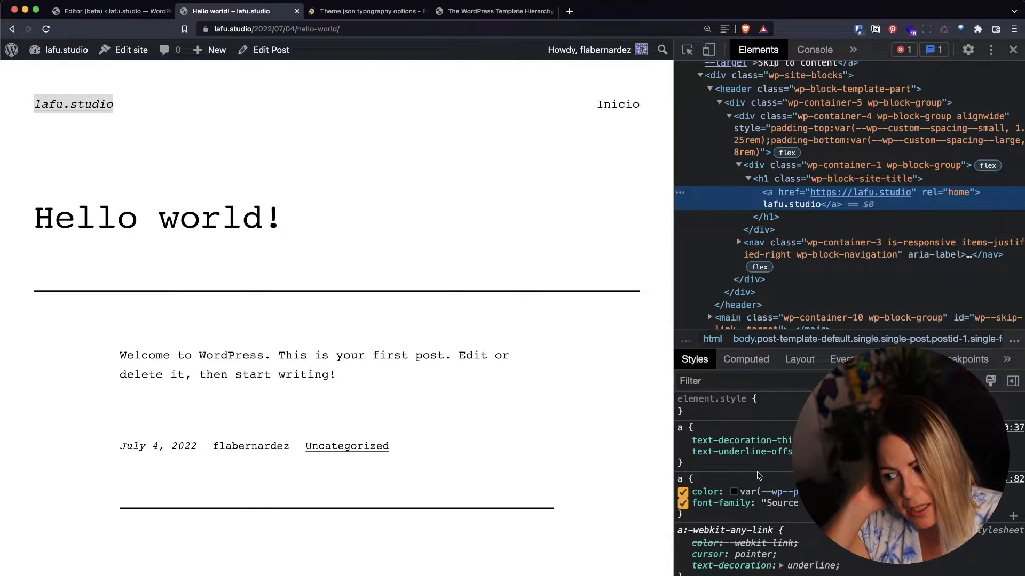
scroll(775, 514, "down", 5)
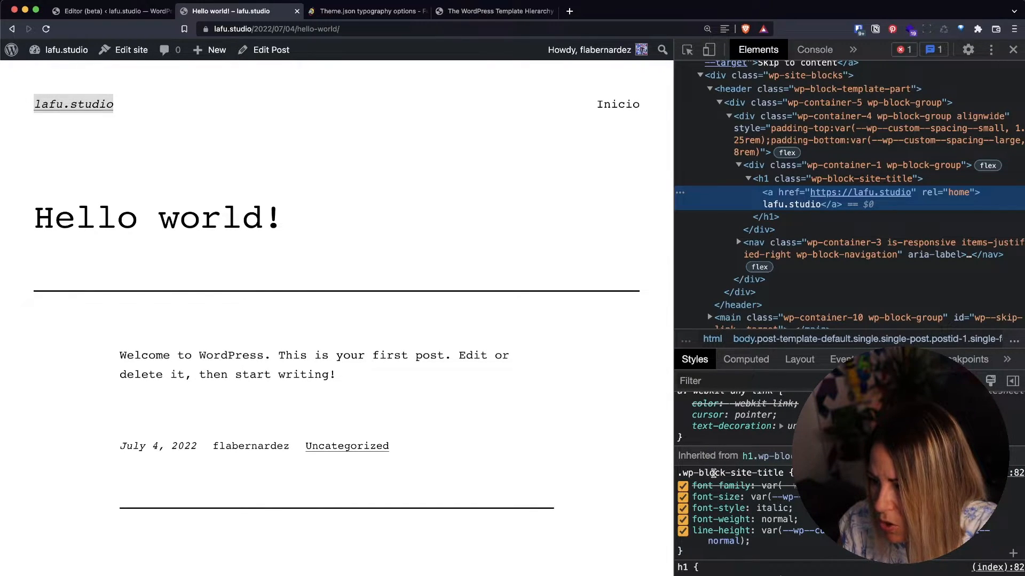
left_click(713, 473)
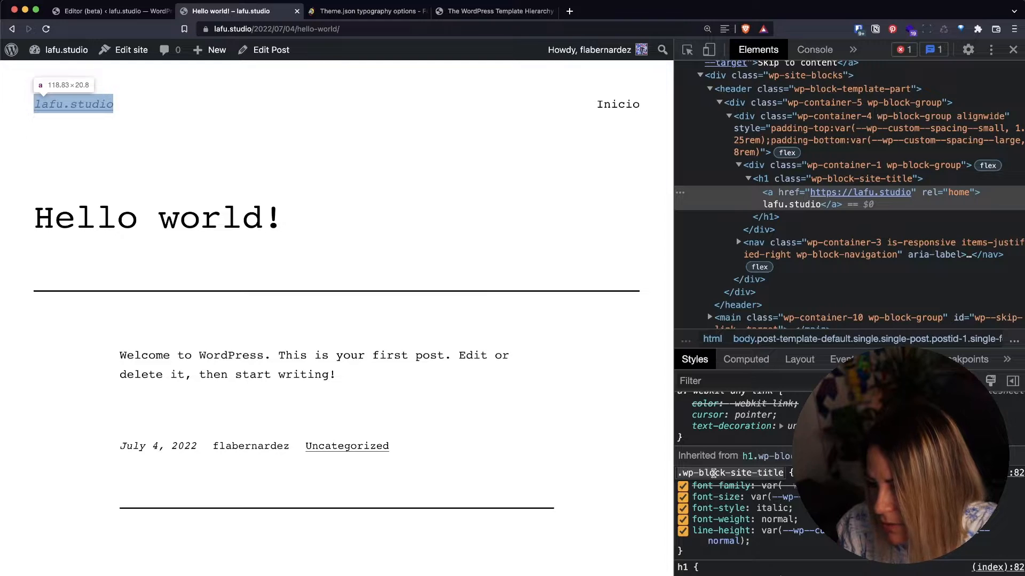
- Set font-style to normal in the .wp-block-site-title rule and select the rule's selector for reuse
left_click(770, 508)
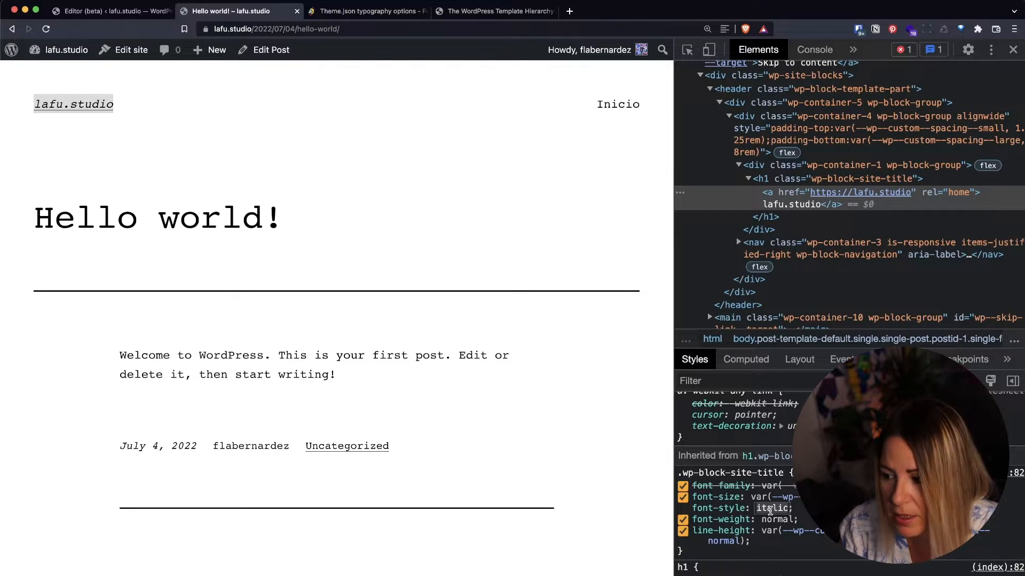
type("normal")
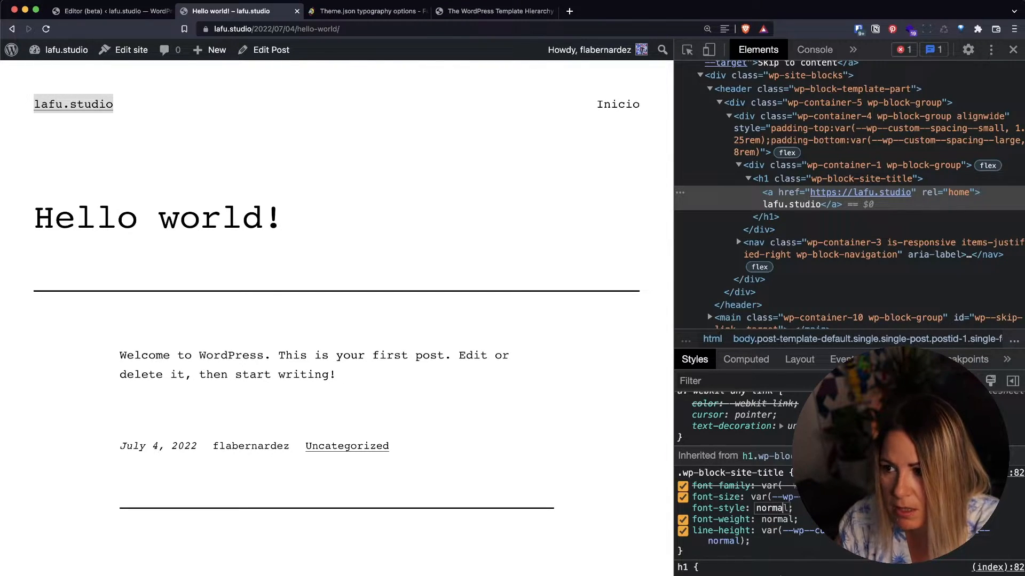
key("Return")
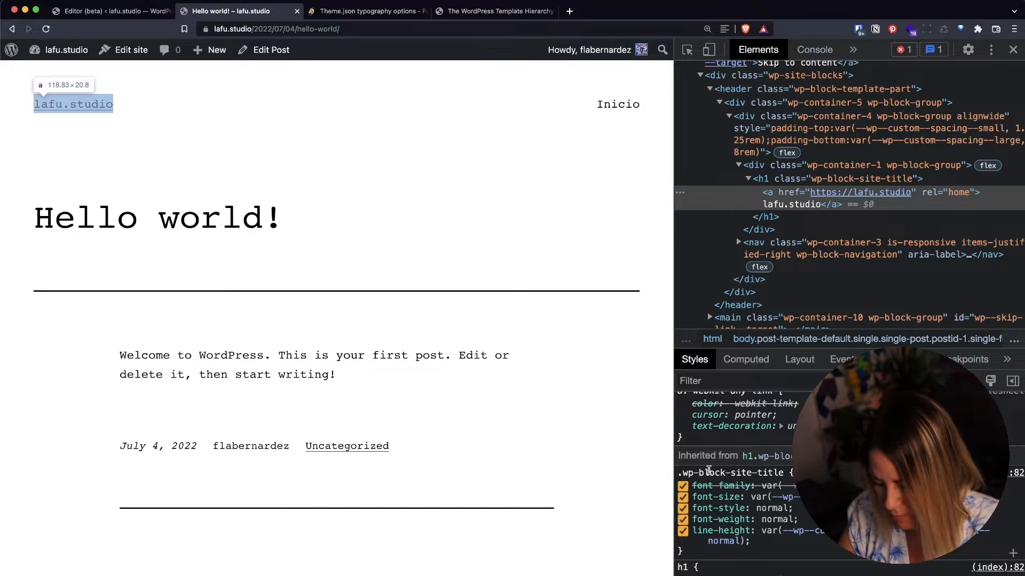
left_click(708, 473)
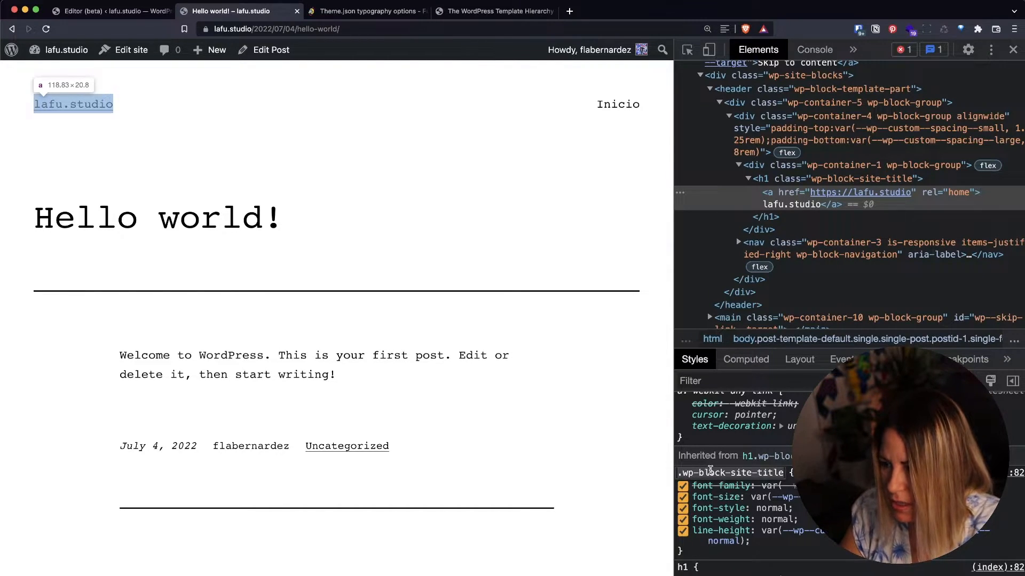
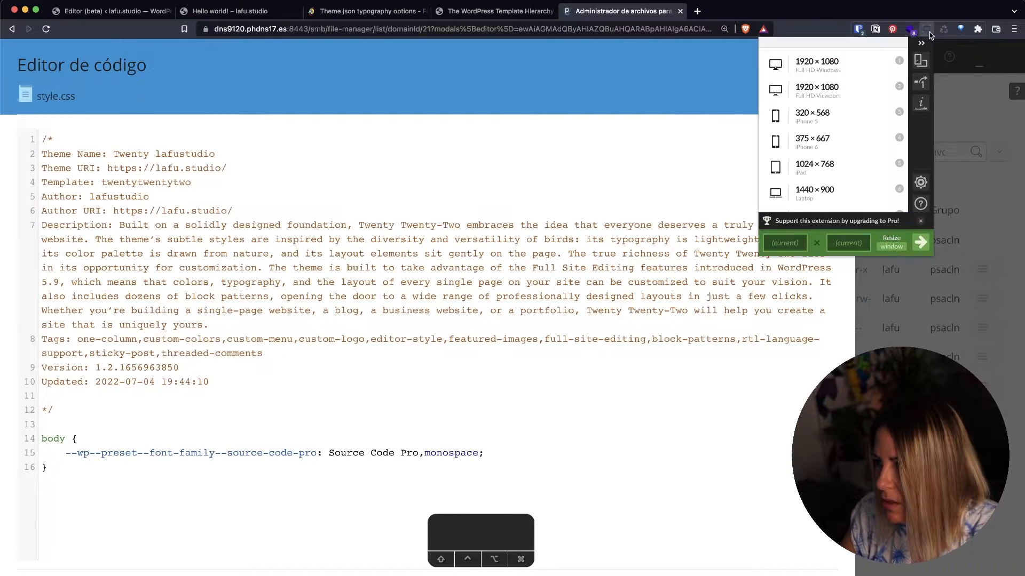
- Resize the browser window to 1920 × 1080 with the theme's style.css open in the code editor
left_click(835, 71)
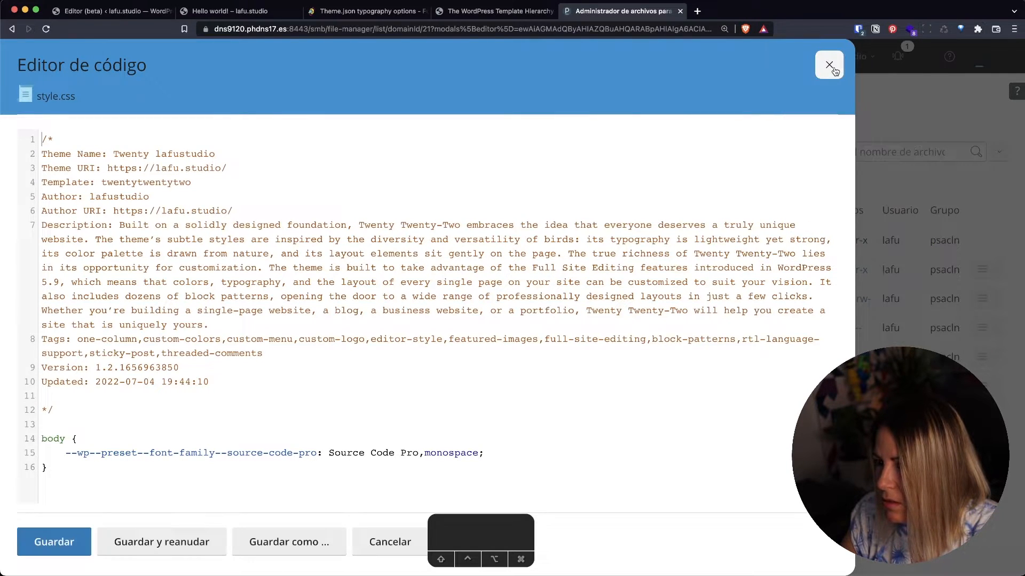
left_click_drag(534, 534, 770, 82)
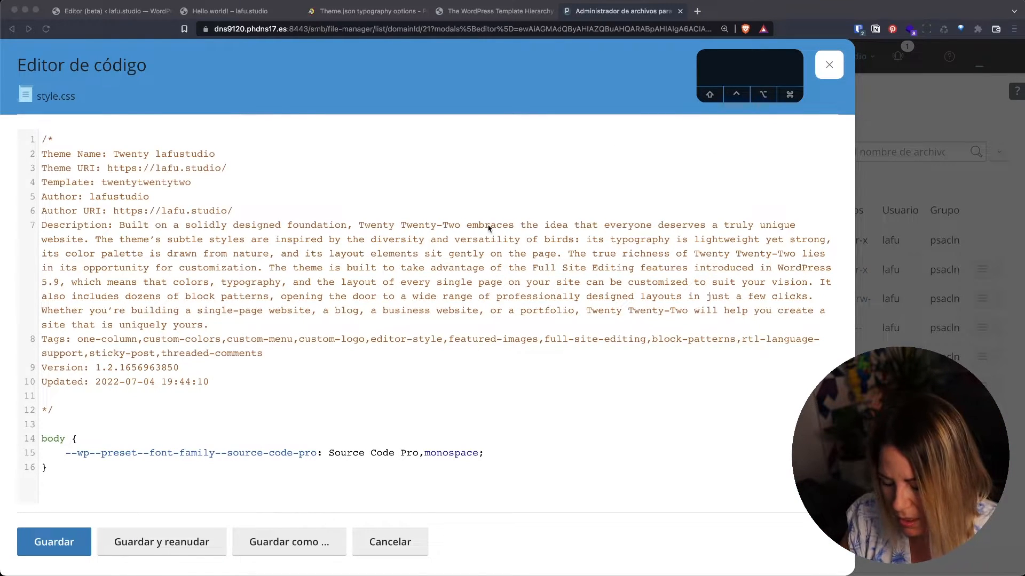
double_click(220, 336)
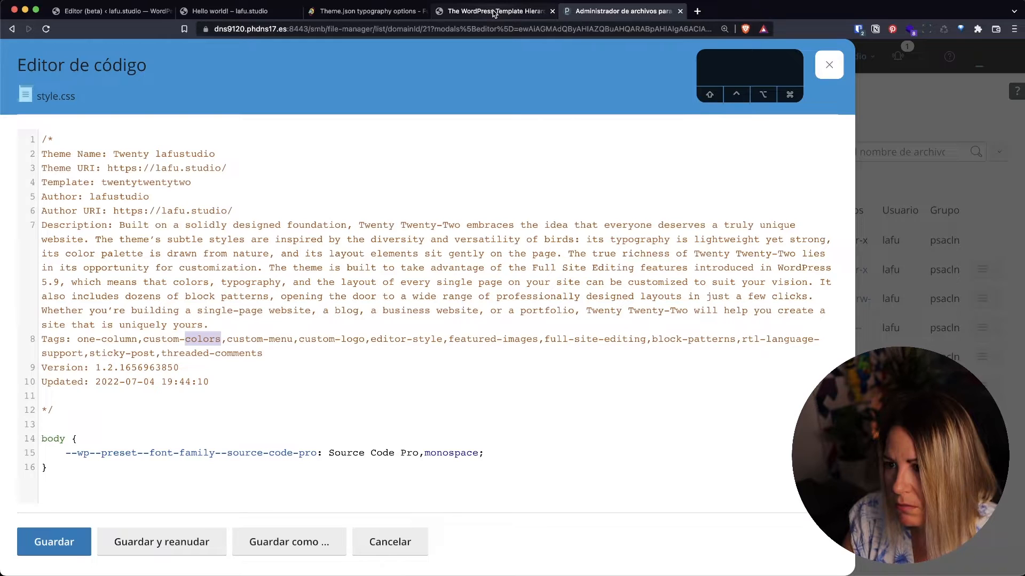
- Add an empty .wp-block-site-title rule below the body rule in style.css, with blank lines inside and after it
left_click(270, 462)
key("Return")
type(".wp-block-site-title")
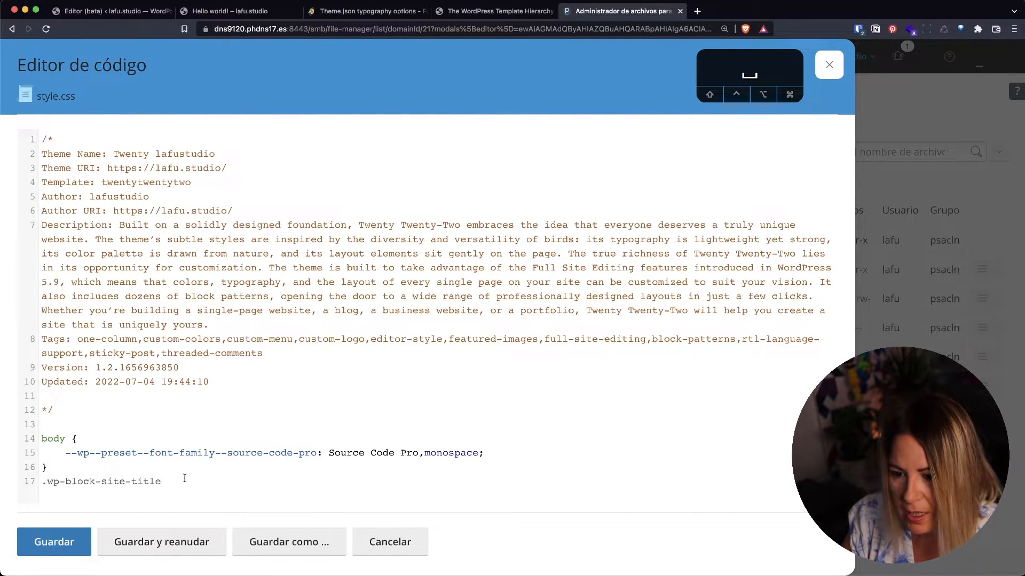
type("{")
key("Return")
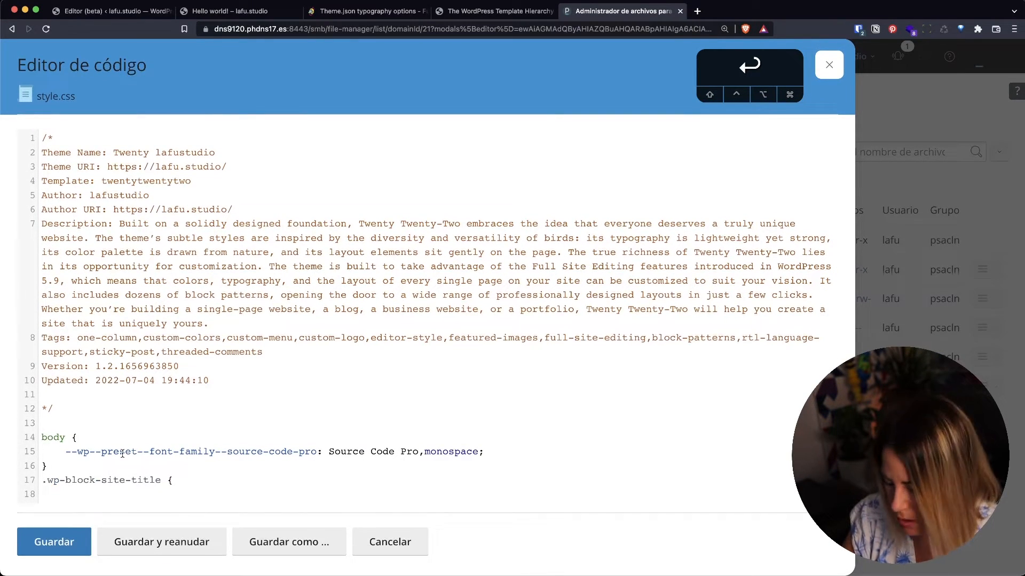
type("}")
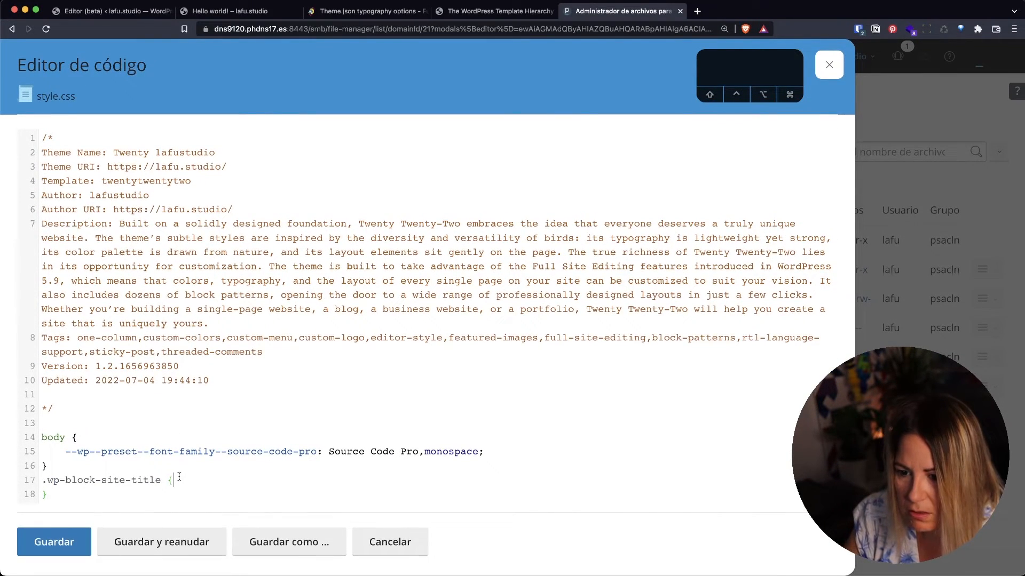
key("Return")
key("Return")
left_click(93, 497)
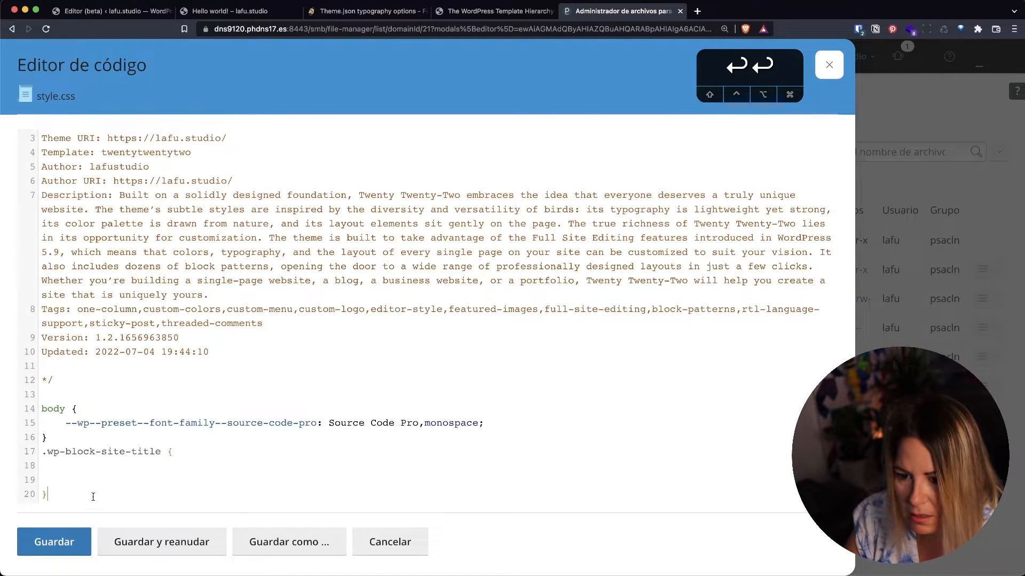
key("Return")
key("Return")
- Add the declaration font-style: normal; inside the .wp-block-site-title rule
left_click(82, 449)
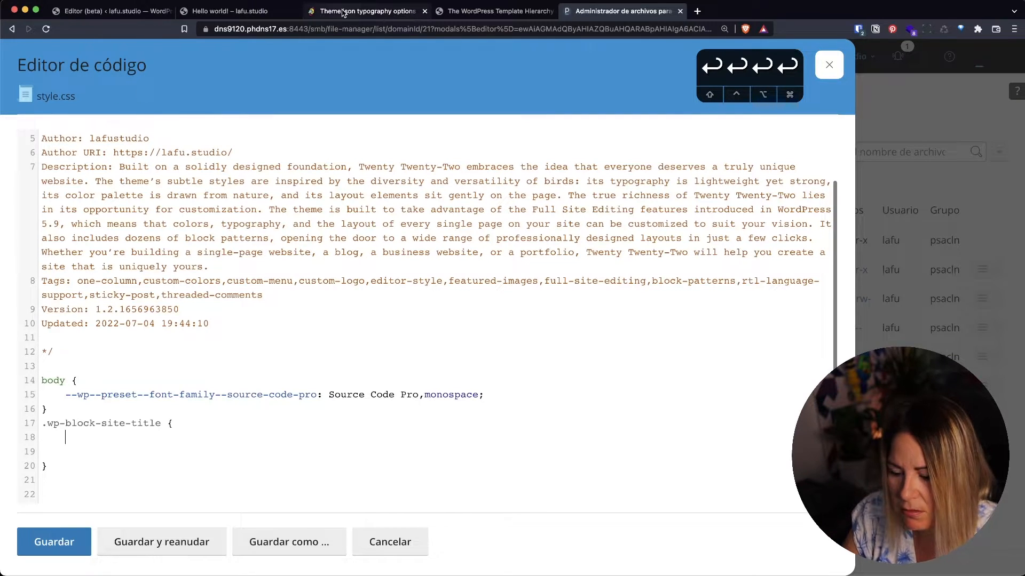
type("font-stul")
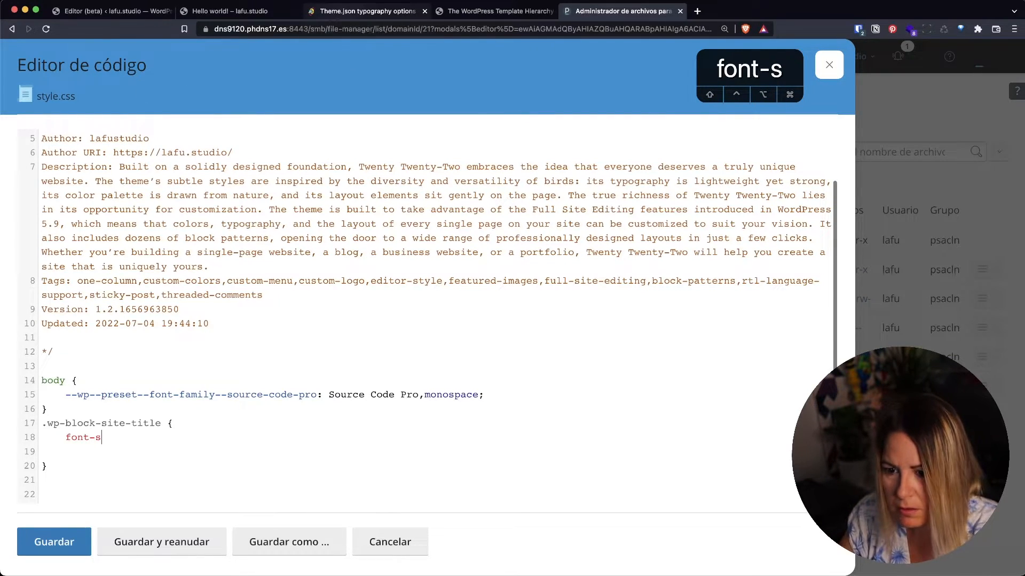
key("BackSpace")
key("BackSpace")
type("yle")
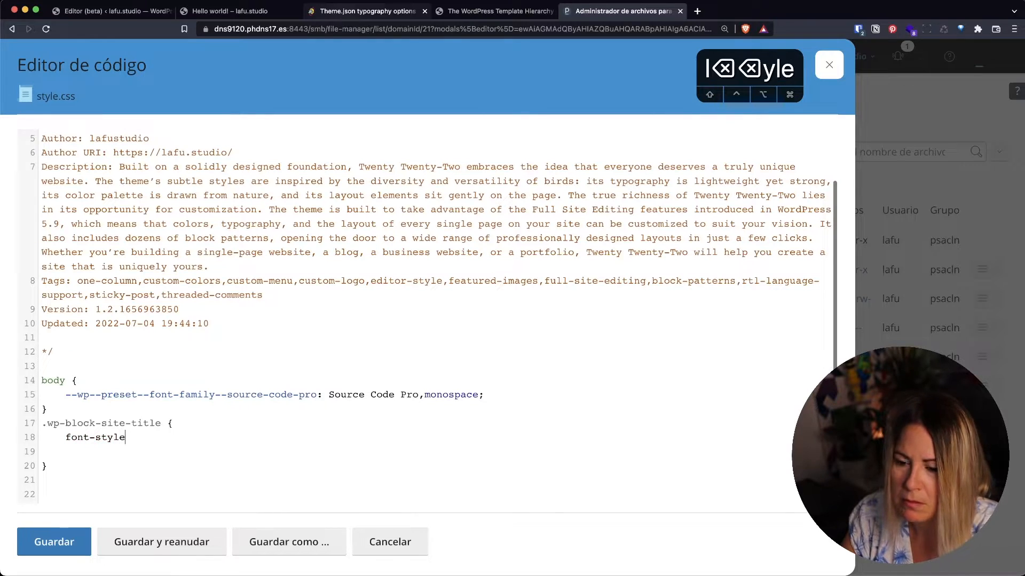
type(": normal")
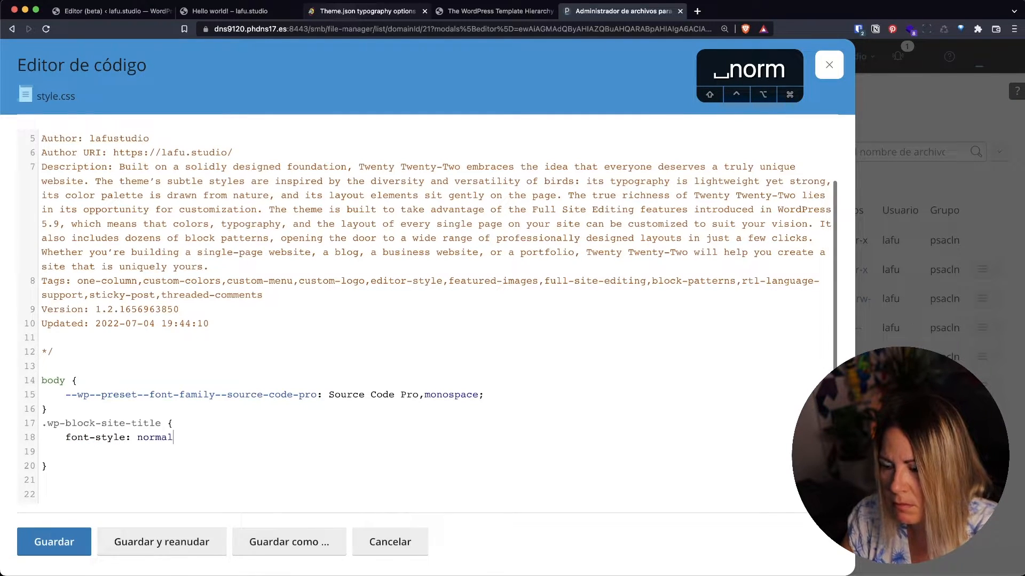
type(";")
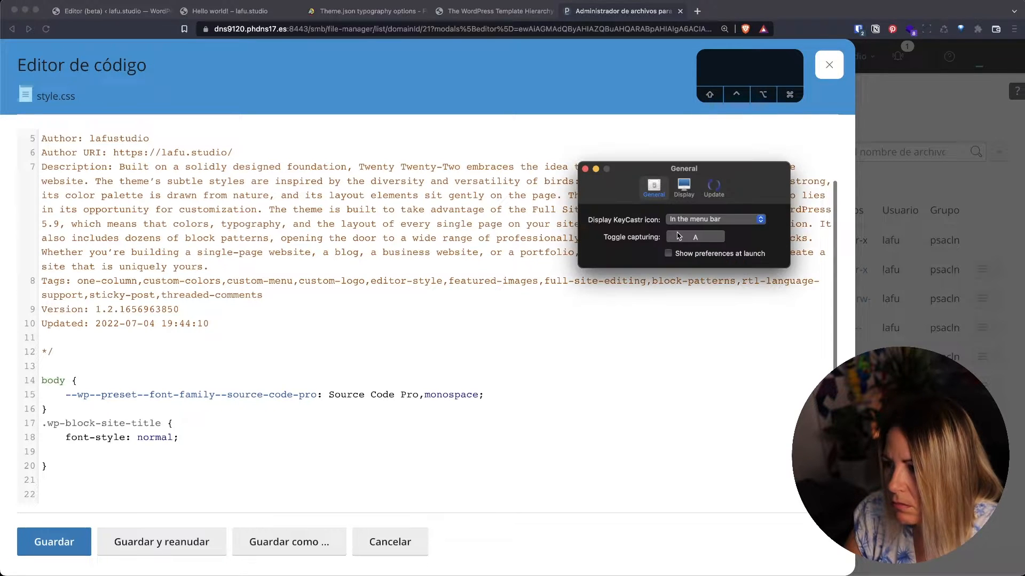
left_click(684, 188)
left_click(711, 191)
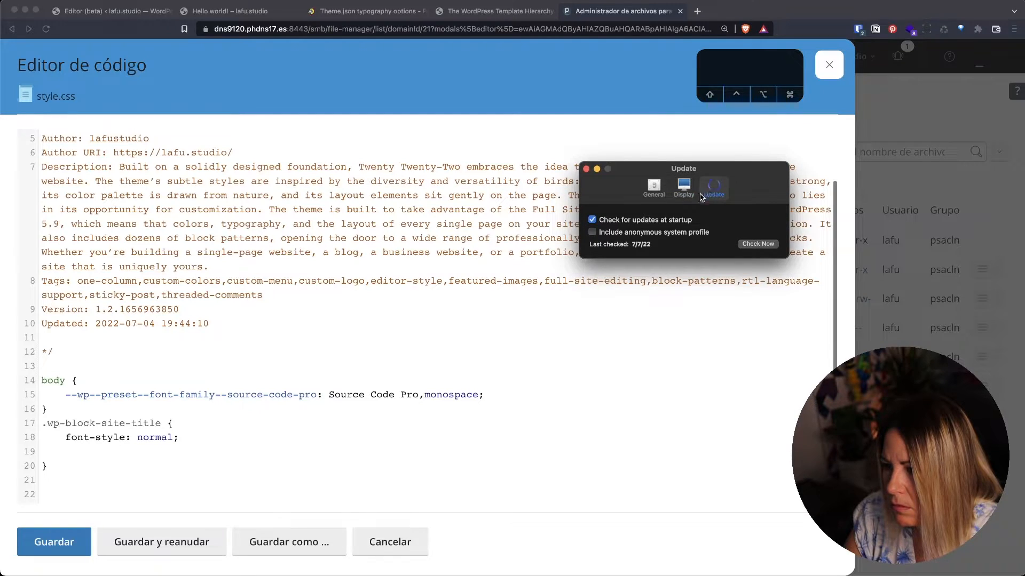
left_click(684, 188)
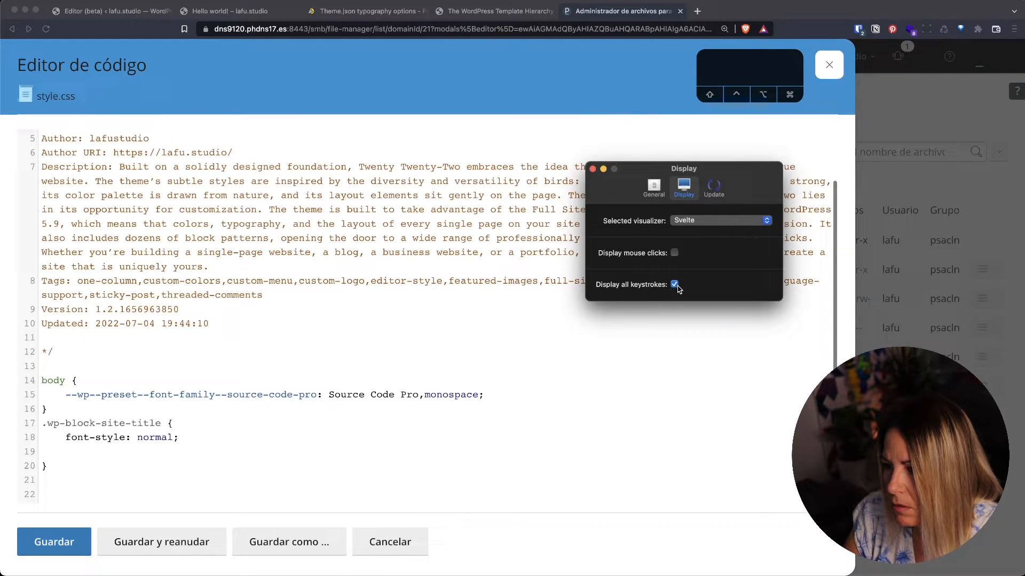
left_click(592, 169)
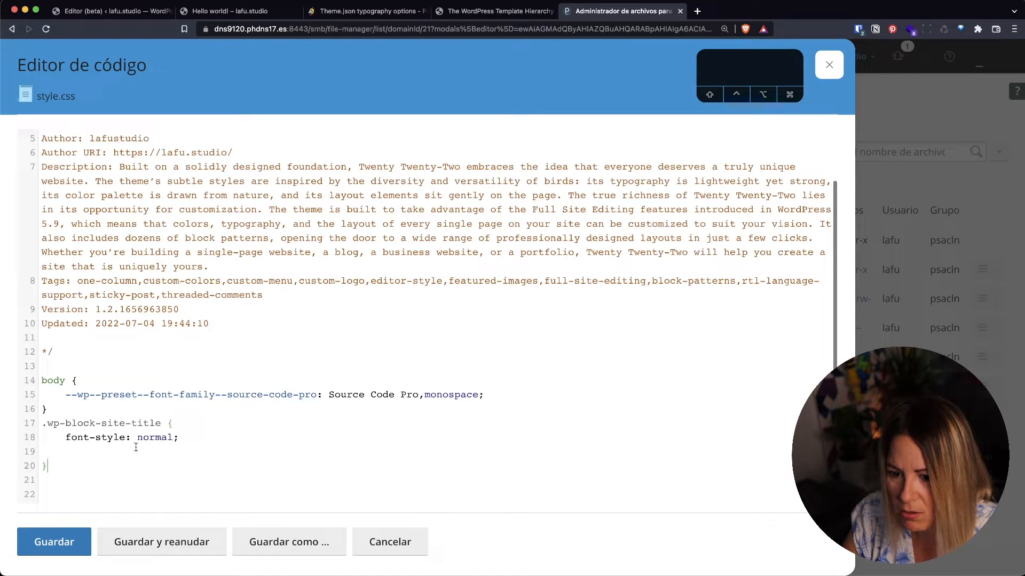
- Remove the blank line before the .wp-block-site-title rule's closing brace, then save style.css and reopen it
key("BackSpace")
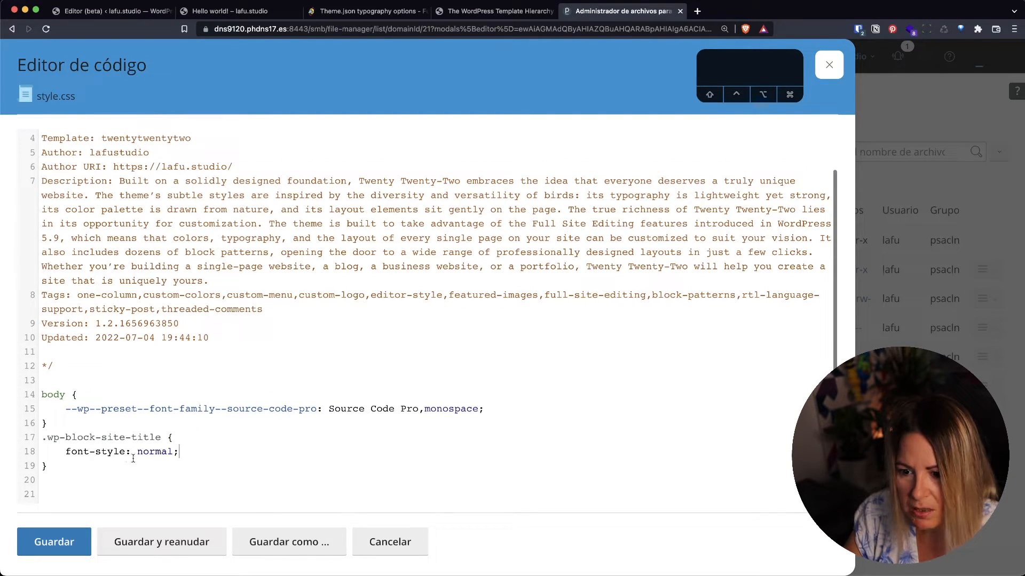
left_click(60, 545)
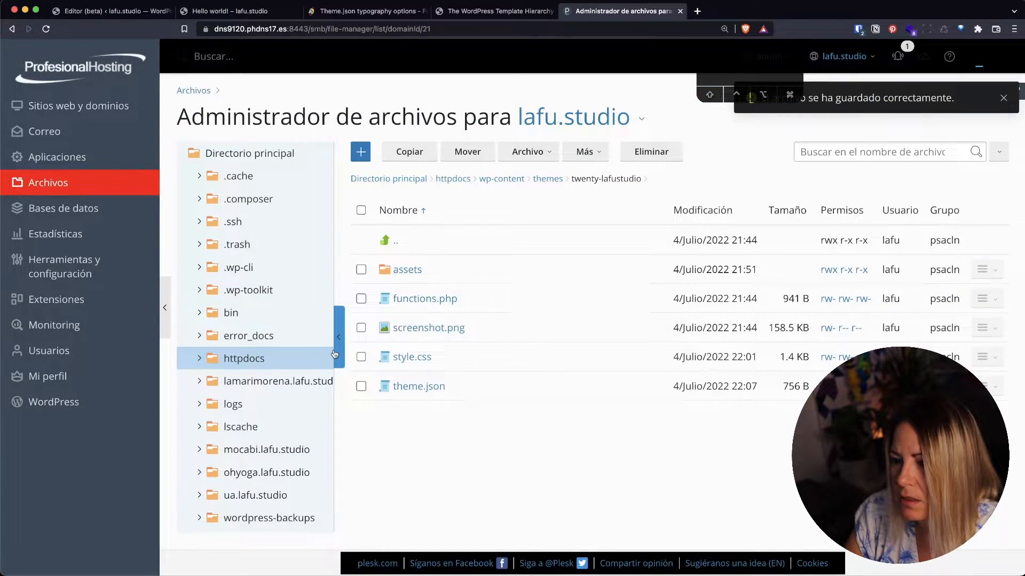
left_click(412, 357)
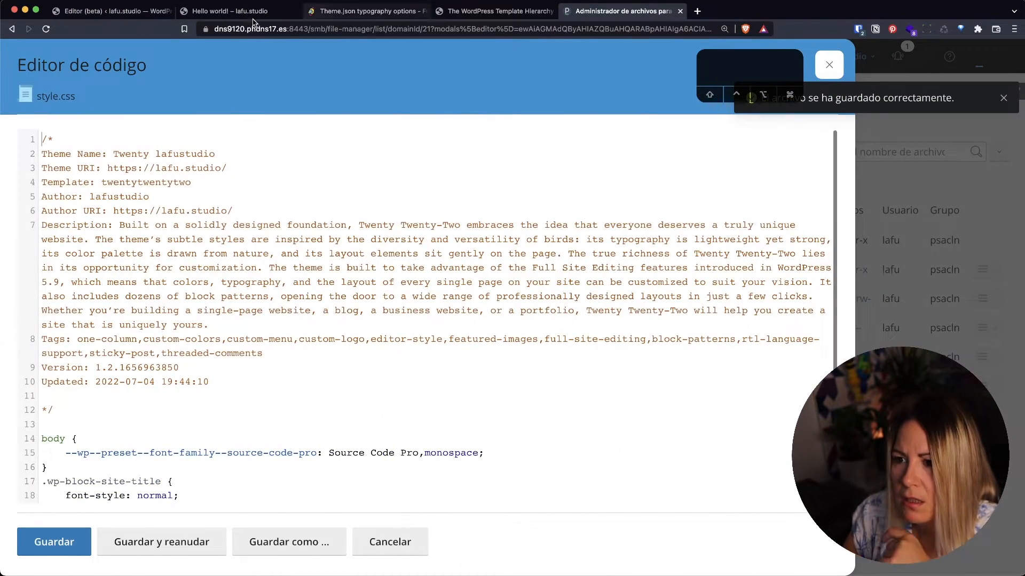
- Refresh the "Hello world!" post on the live site with cleared cache to check the site title's style
left_click(178, 14)
left_click(46, 30)
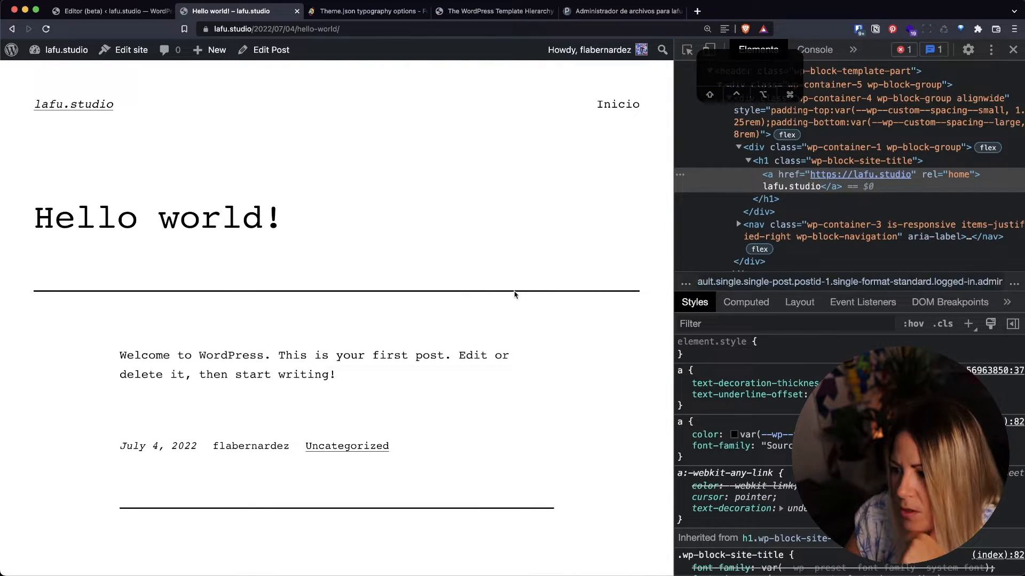
left_click(944, 30)
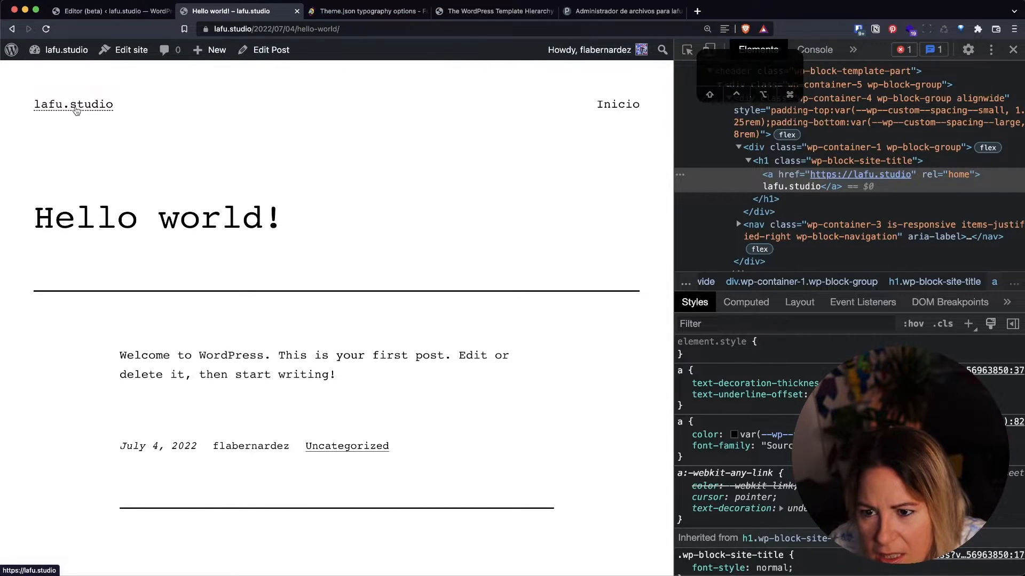
- Reload the Header template part in the site editor with a cleared cache, discarding its unsaved changes
left_click(136, 11)
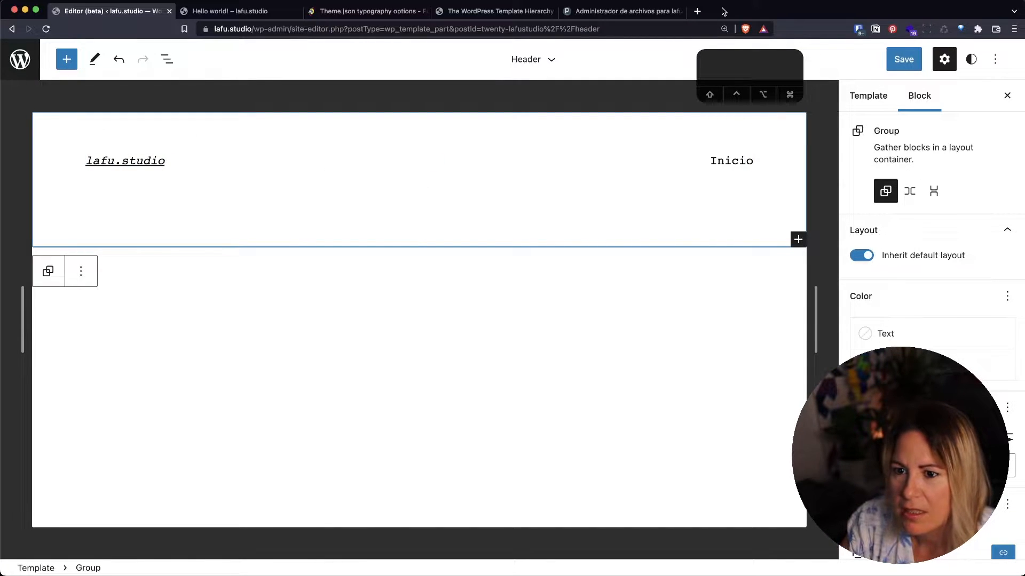
left_click(944, 29)
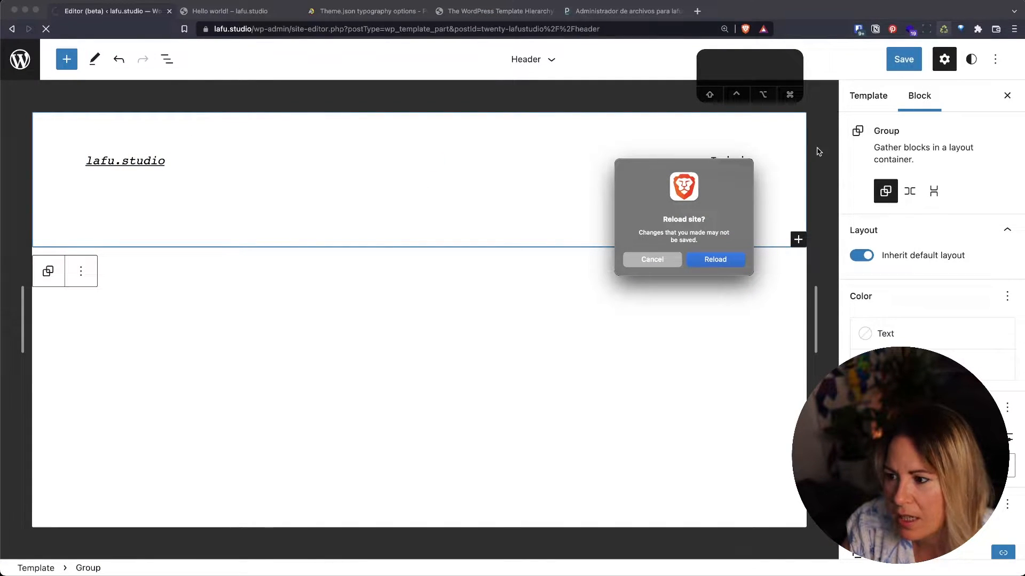
left_click(712, 263)
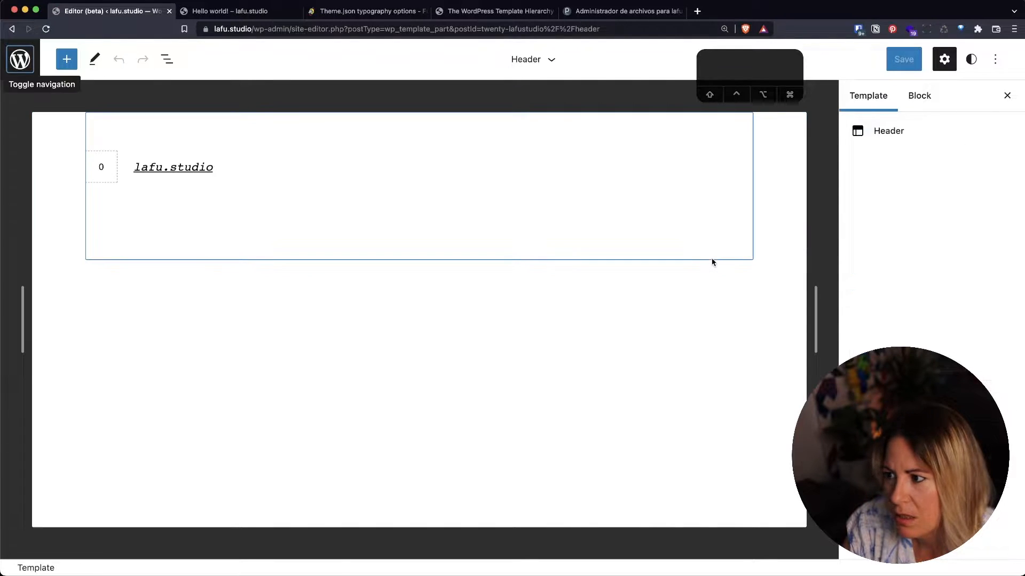
- Remove the Site Logo block from the Header template part
left_click(106, 168)
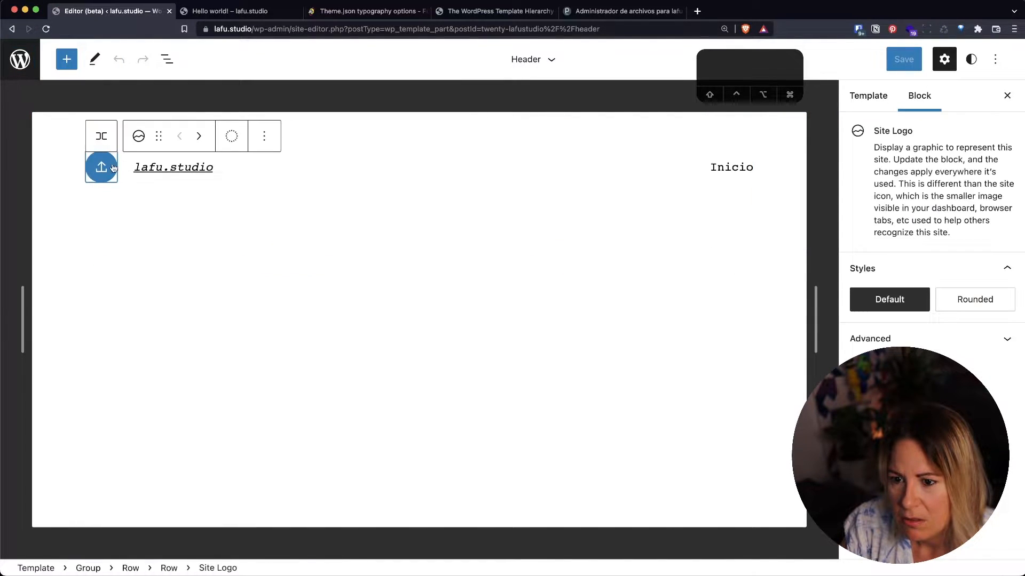
left_click(264, 136)
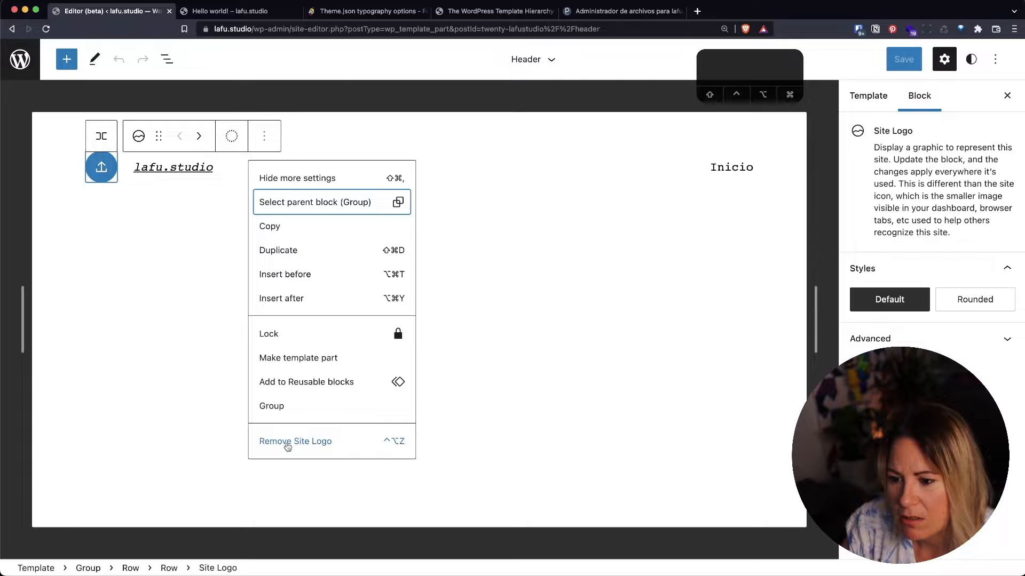
left_click(287, 442)
- Change the Site Title block in the header from Heading 1 to Paragraph
left_click(131, 159)
double_click(131, 159)
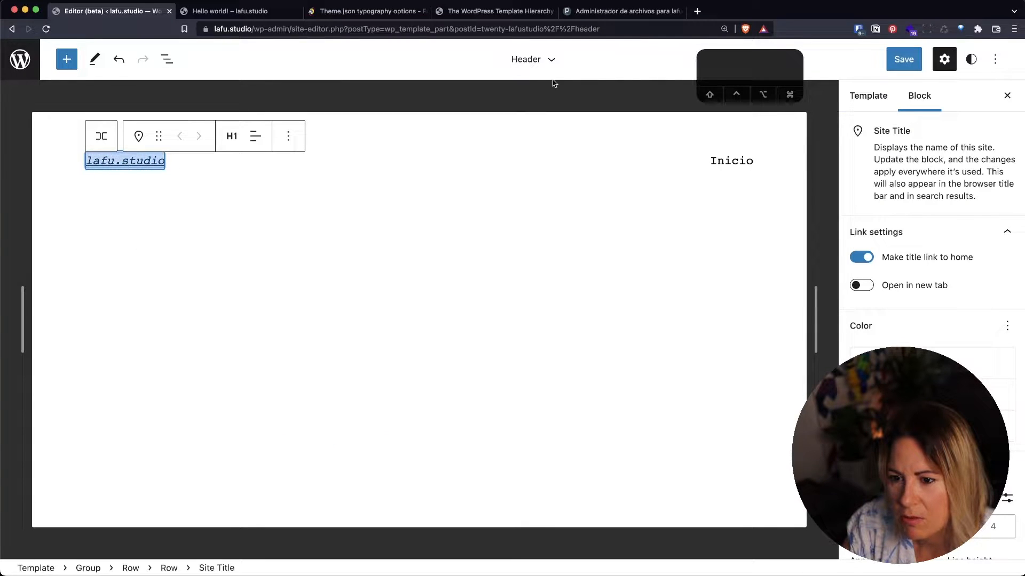
left_click(227, 138)
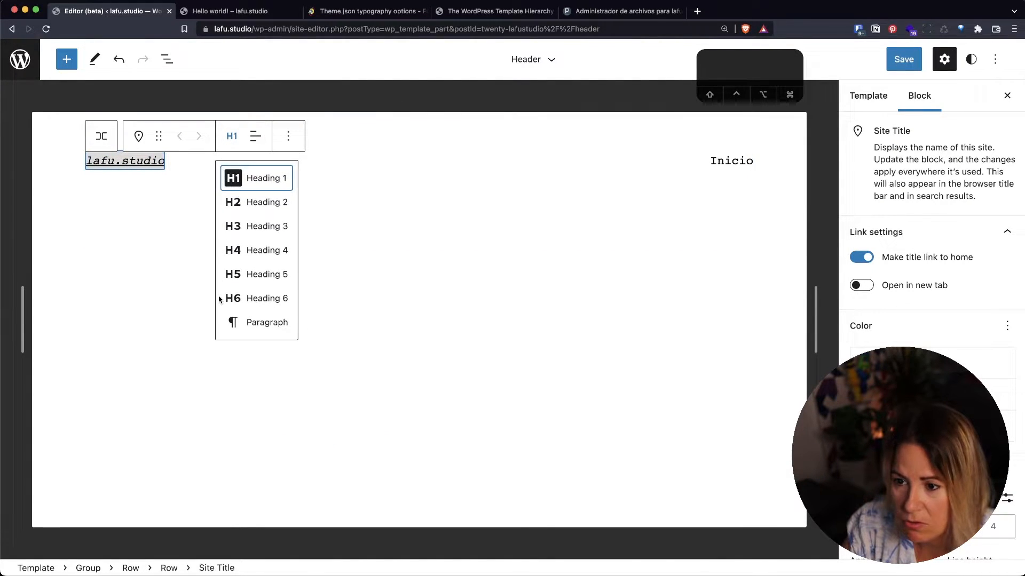
left_click(247, 324)
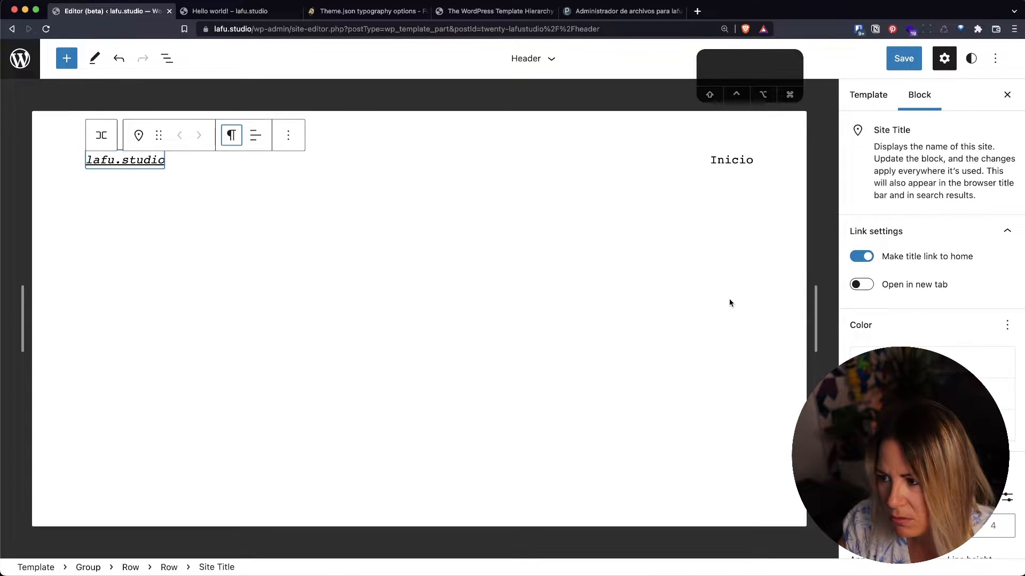
- Examine the settings of the header's Page List block and its parent Navigation block, including the advanced options
left_click(731, 163)
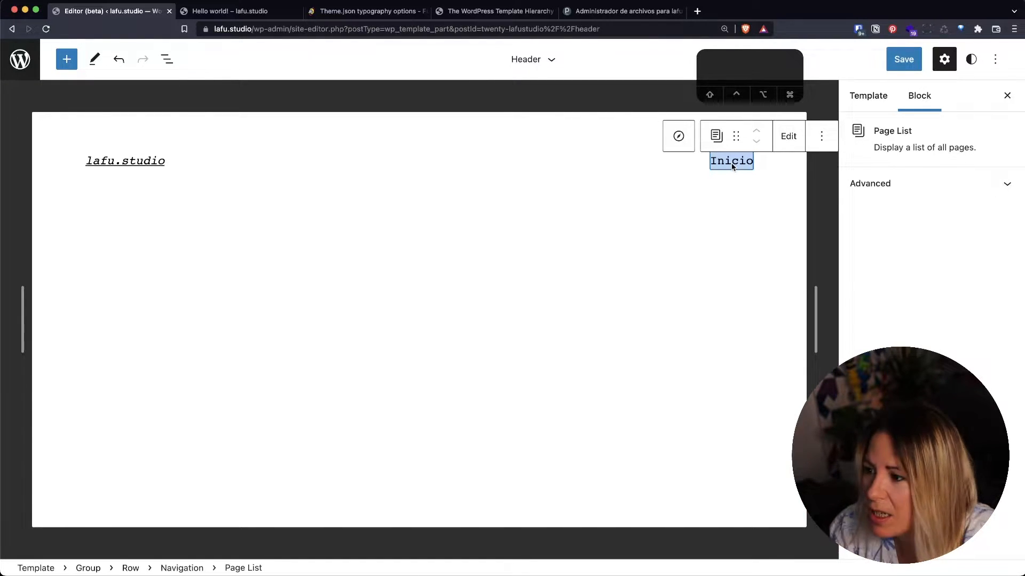
left_click(678, 137)
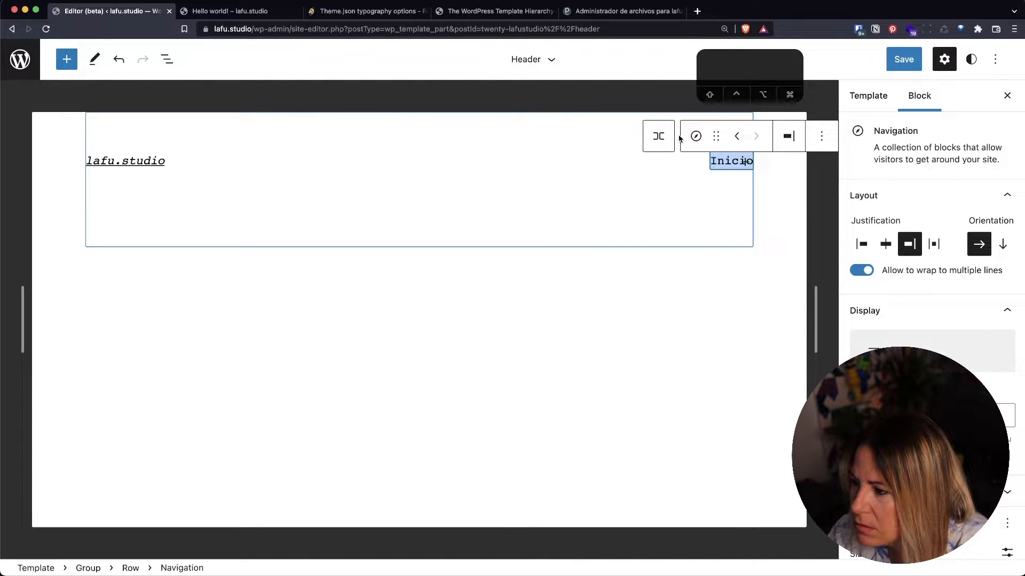
left_click(736, 165)
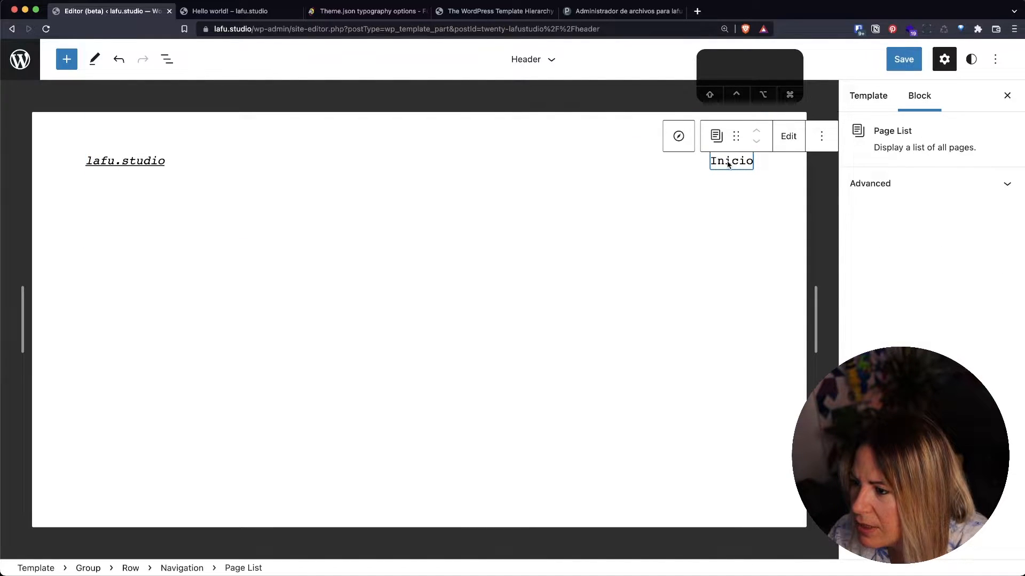
double_click(729, 165)
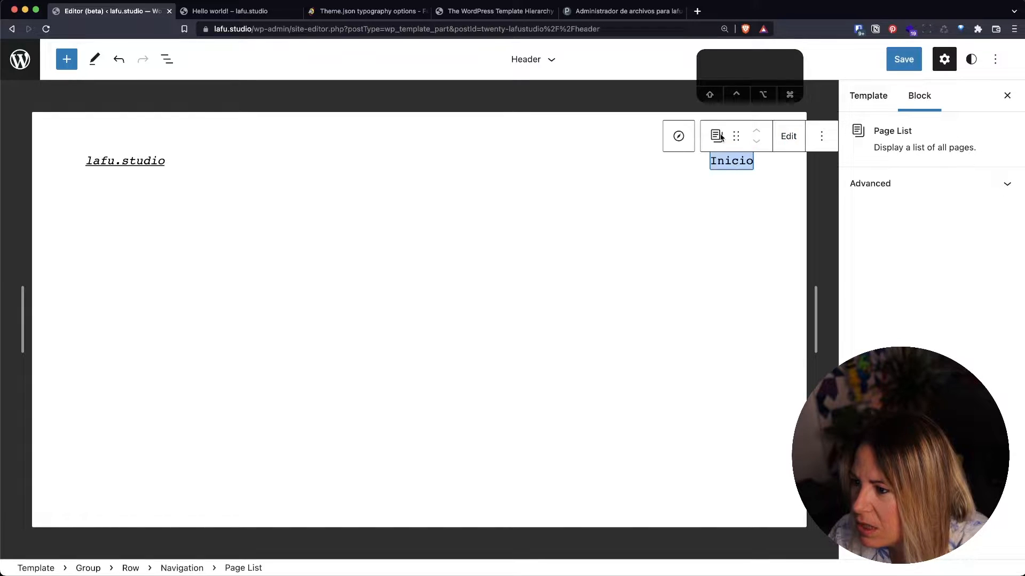
left_click(867, 183)
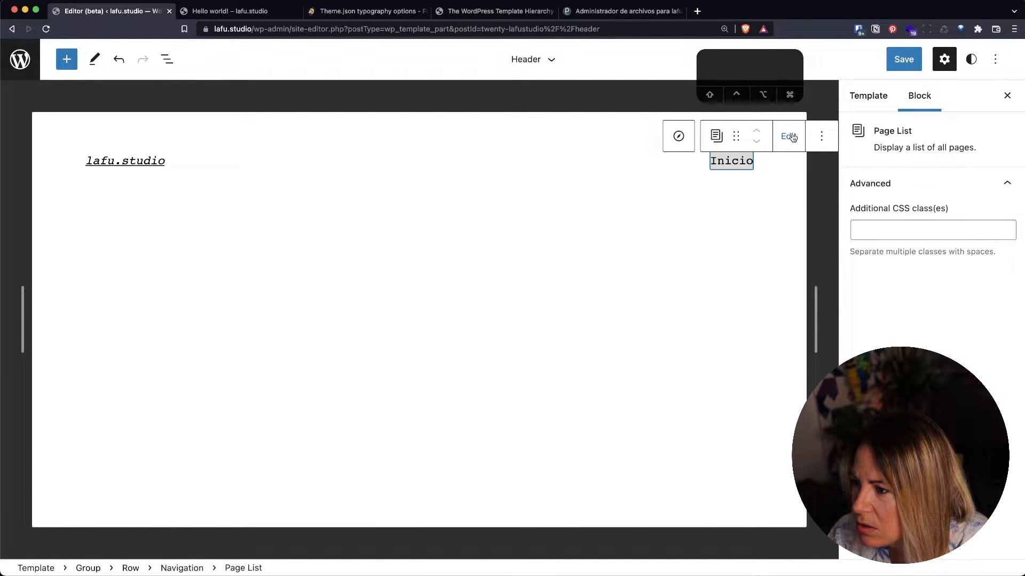
- Save the changes to the Header template part
left_click(902, 60)
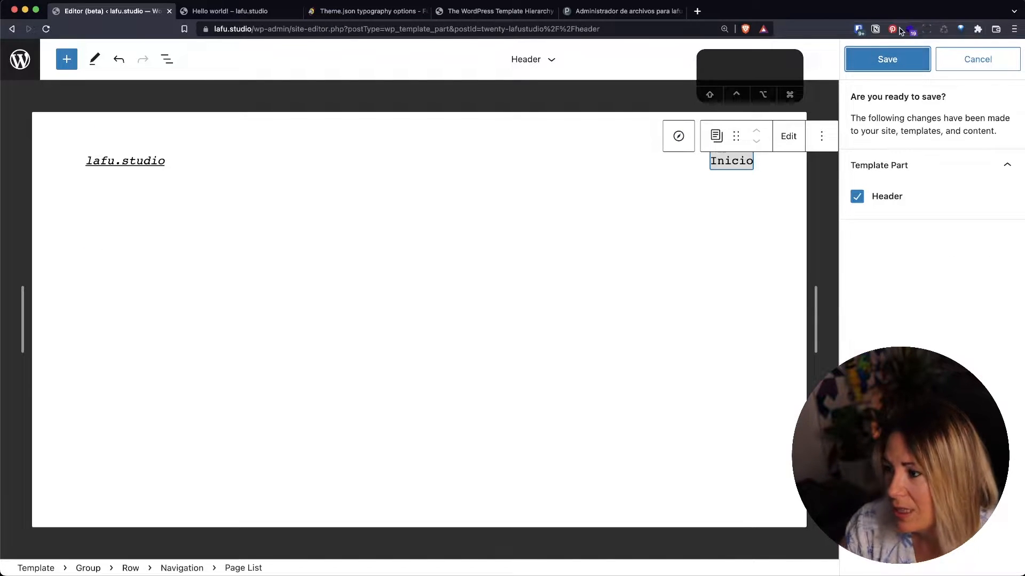
left_click(894, 57)
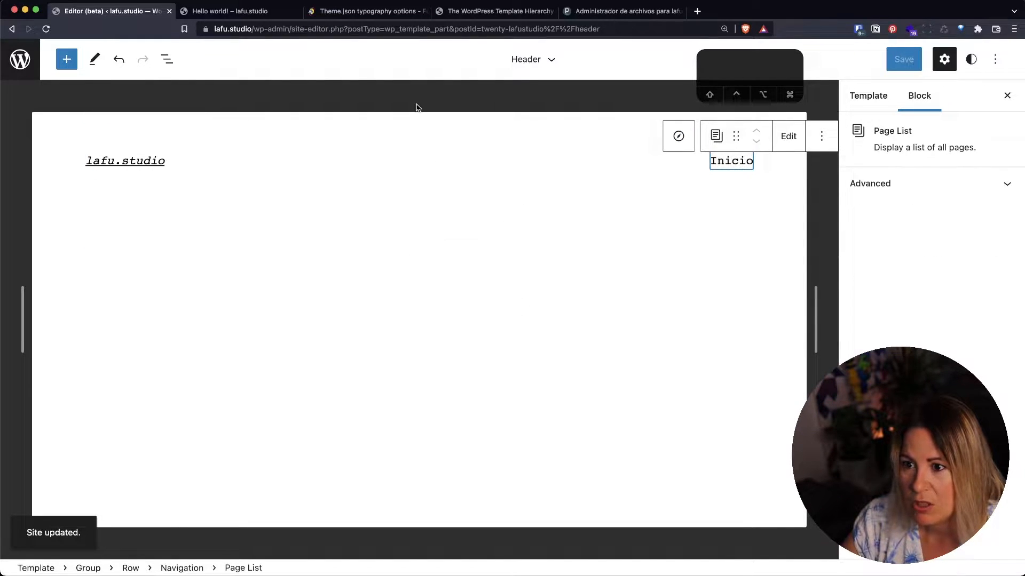
- Open the site's admin dashboard in a new browser tab from the published Hello world! post
left_click(231, 11)
right_click(59, 58)
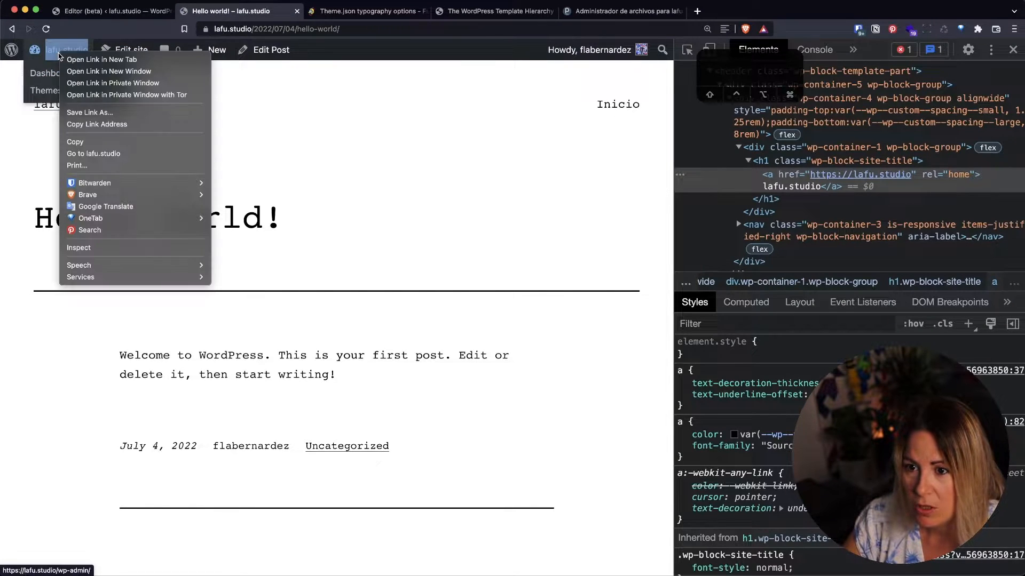
left_click(80, 59)
left_click(107, 11)
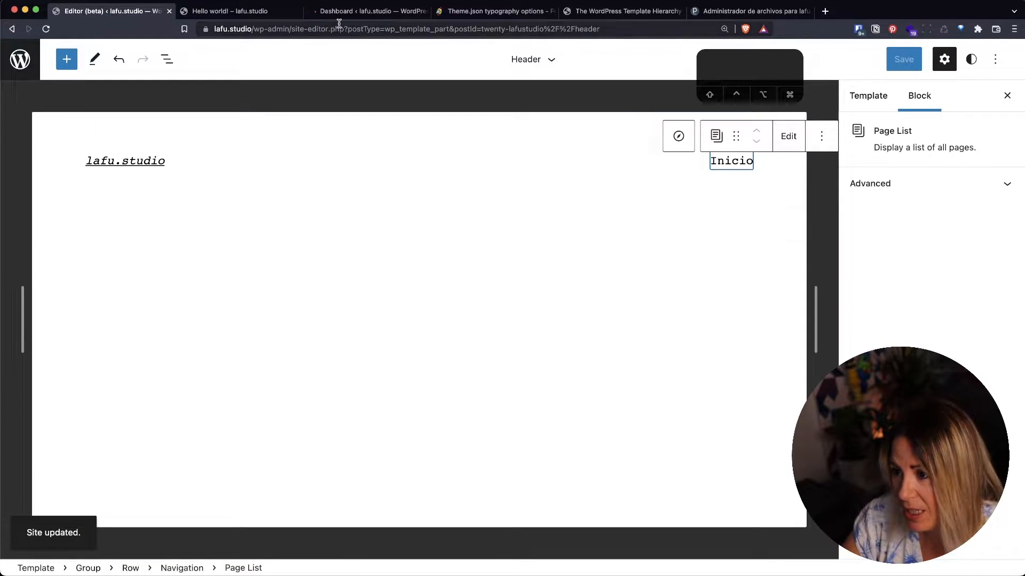
left_click(261, 16)
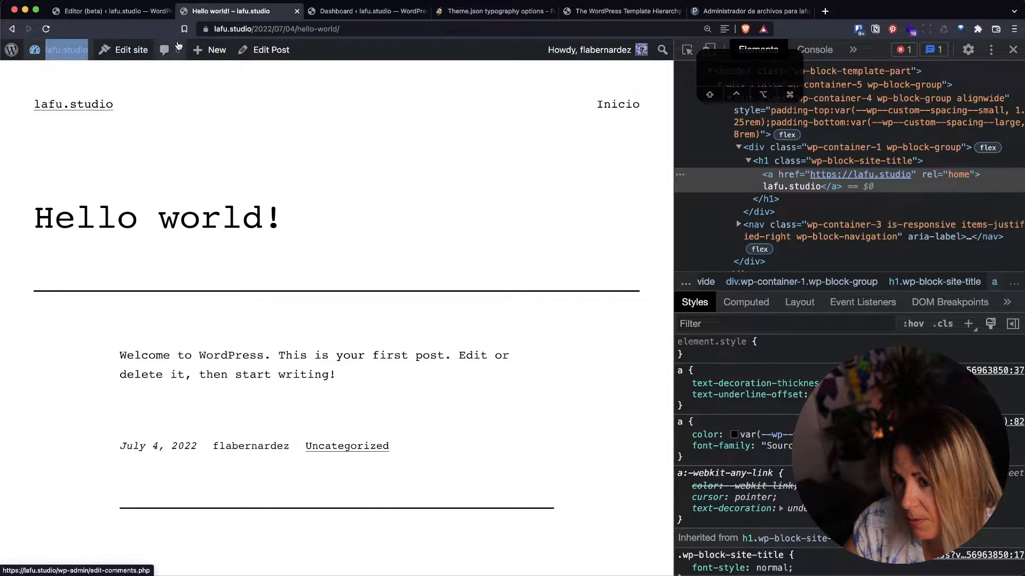
left_click(66, 54)
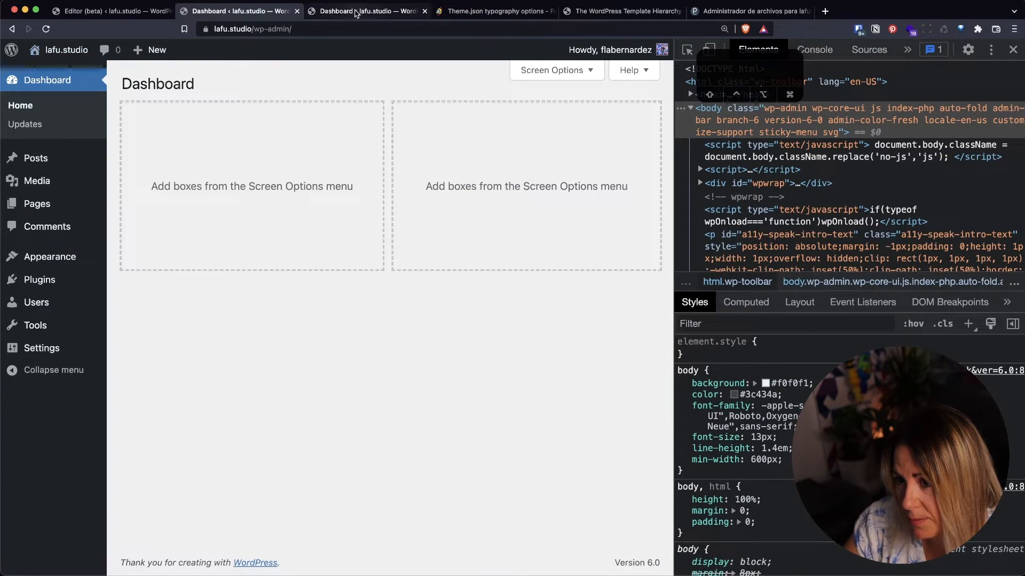
left_click(356, 11)
left_click(237, 11)
left_click(11, 28)
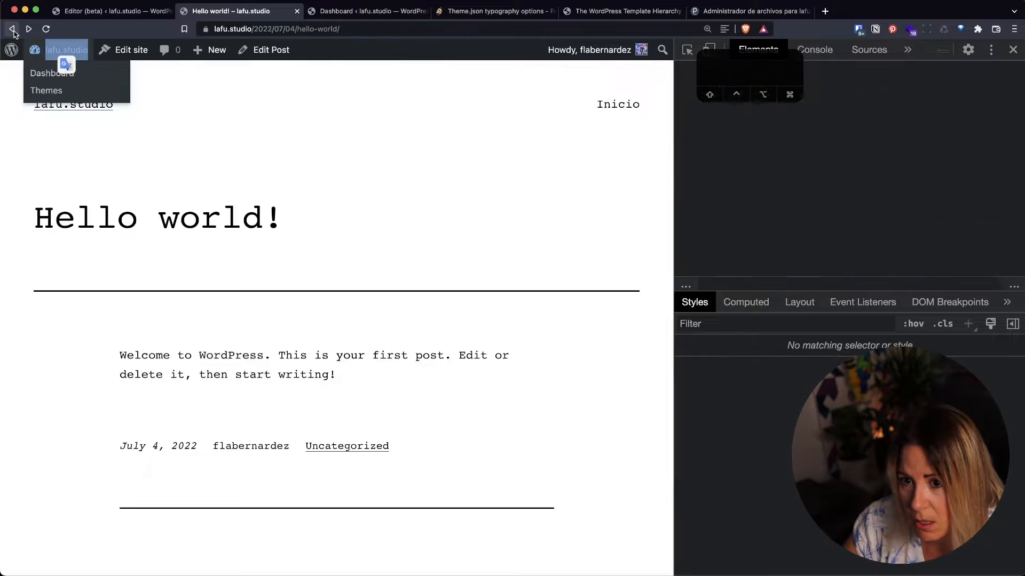
left_click(341, 11)
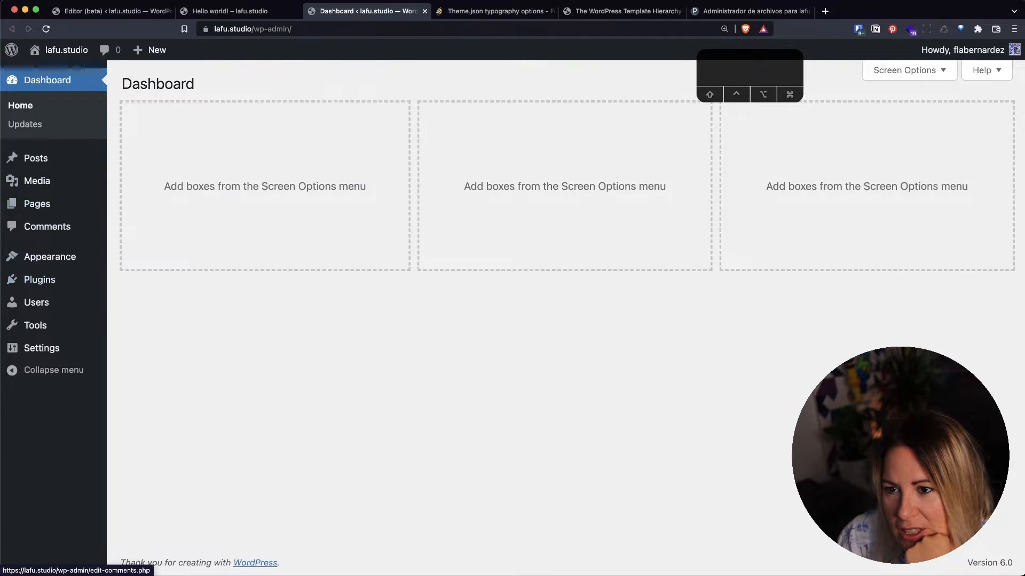
left_click(127, 13)
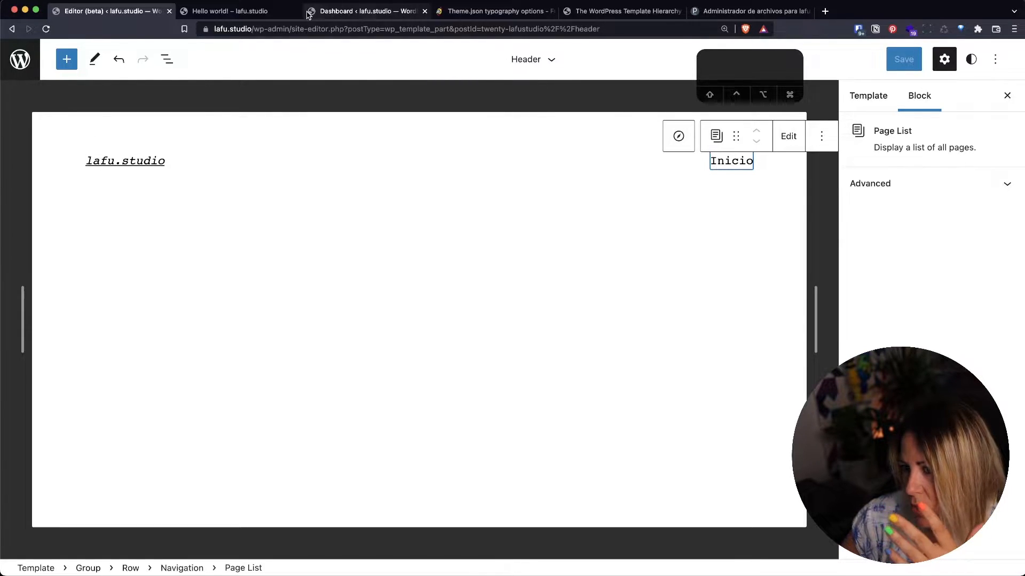
left_click(346, 12)
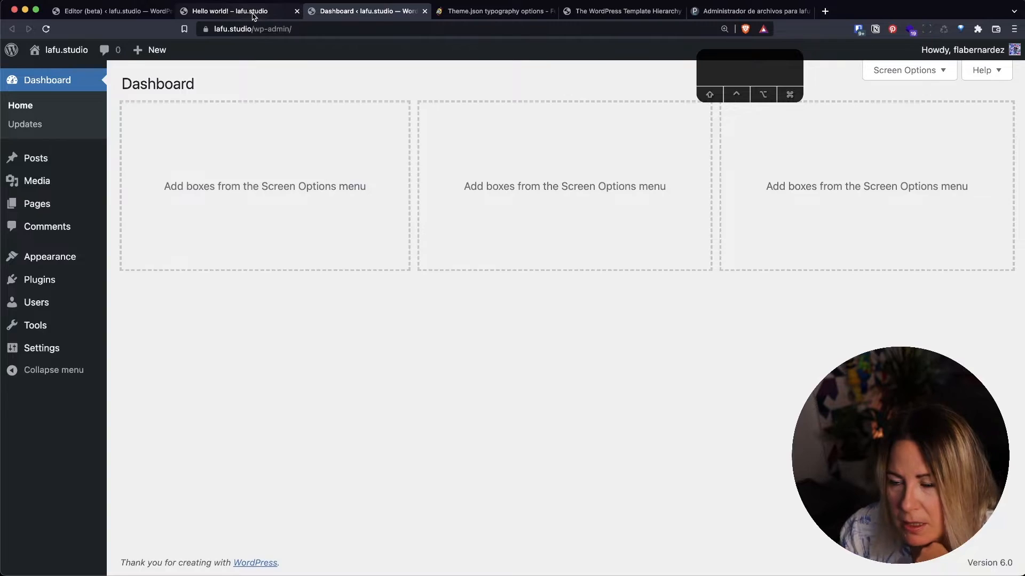
left_click(288, 11)
- Open the draft Privacy Policy page from the dashboard's page list and publish it
left_click(356, 14)
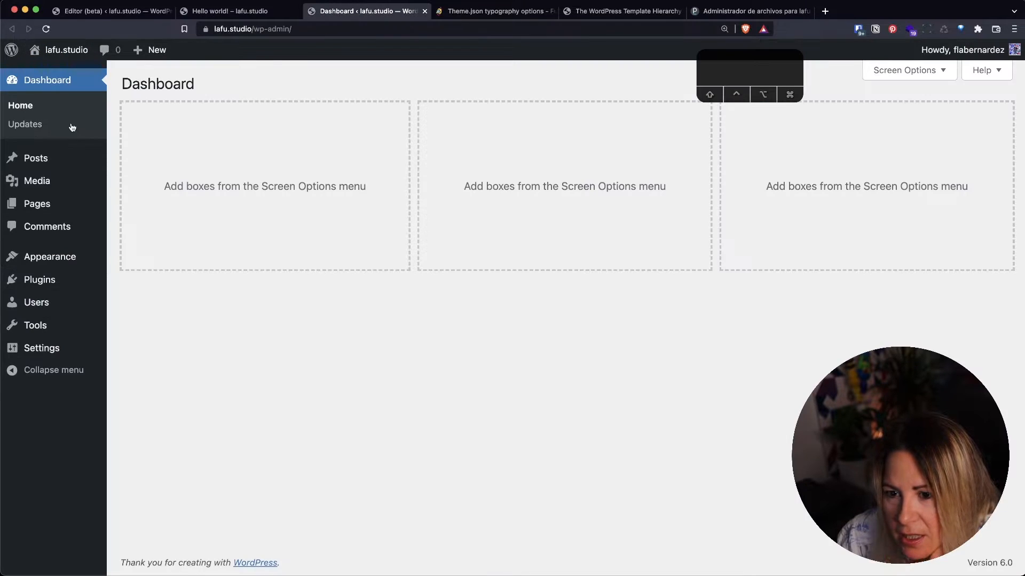
left_click(30, 202)
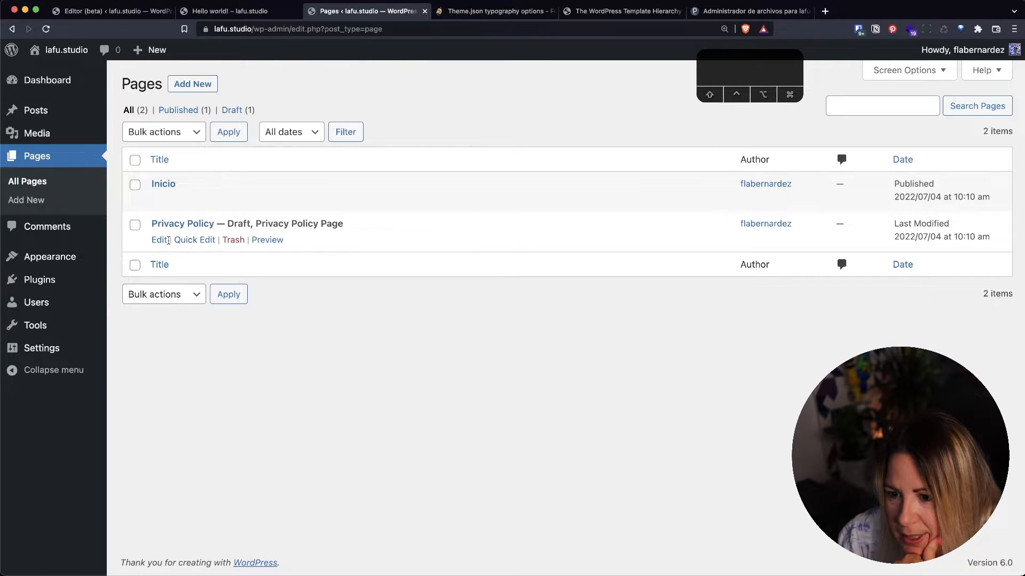
left_click(158, 240)
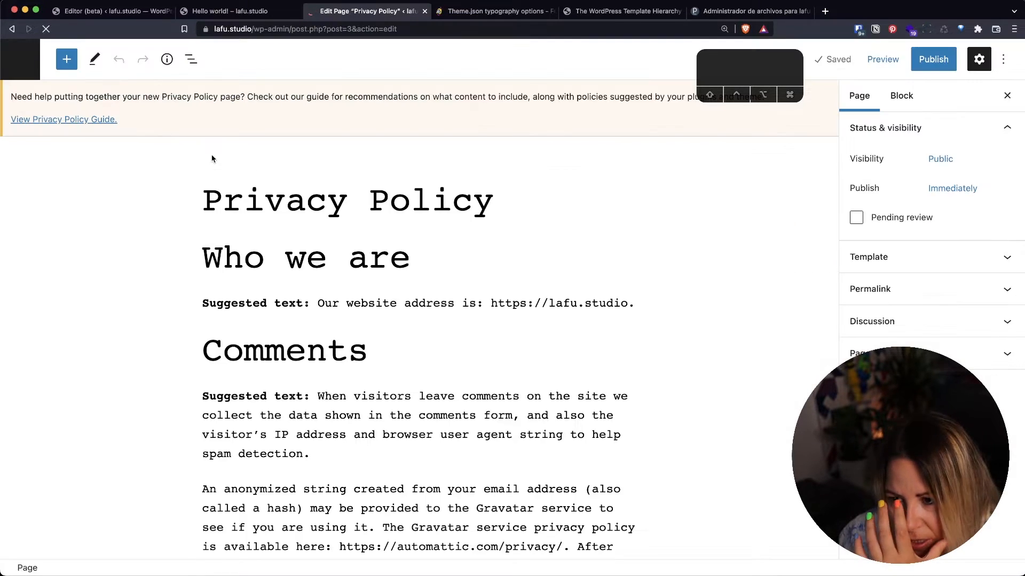
left_click(289, 250)
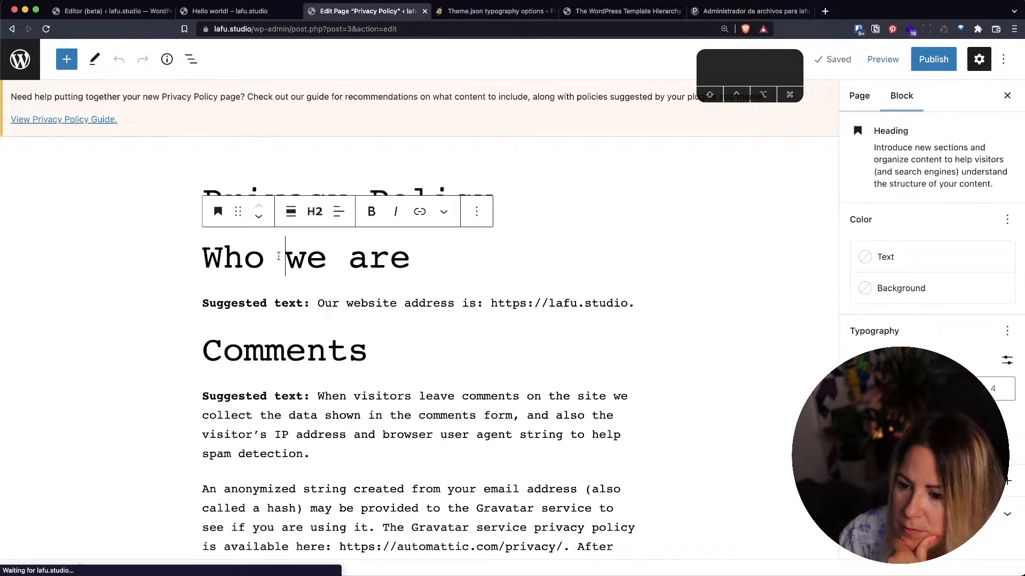
left_click(946, 60)
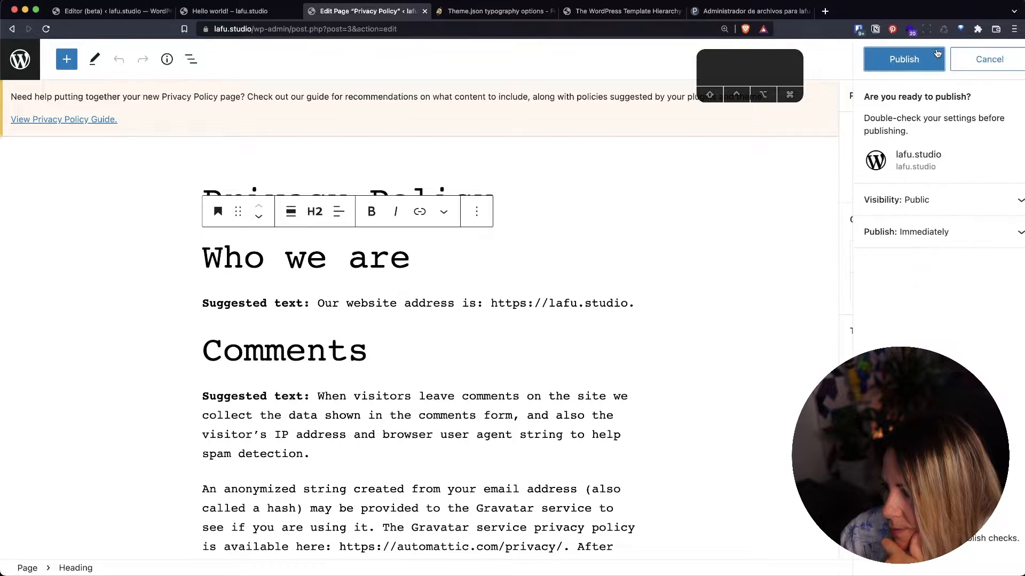
left_click(901, 60)
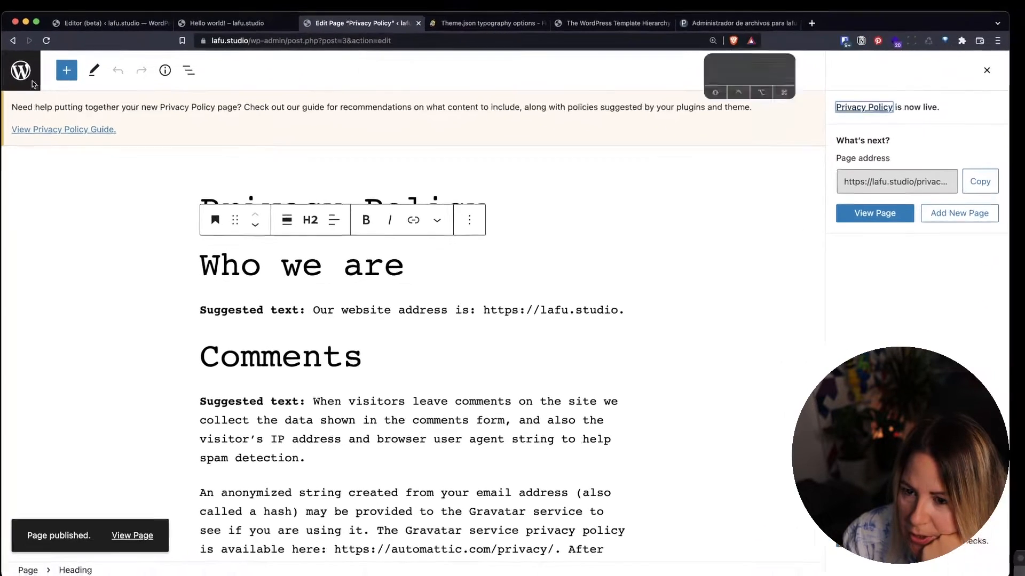
- Rename the Inicio page as Home and update it
left_click(12, 28)
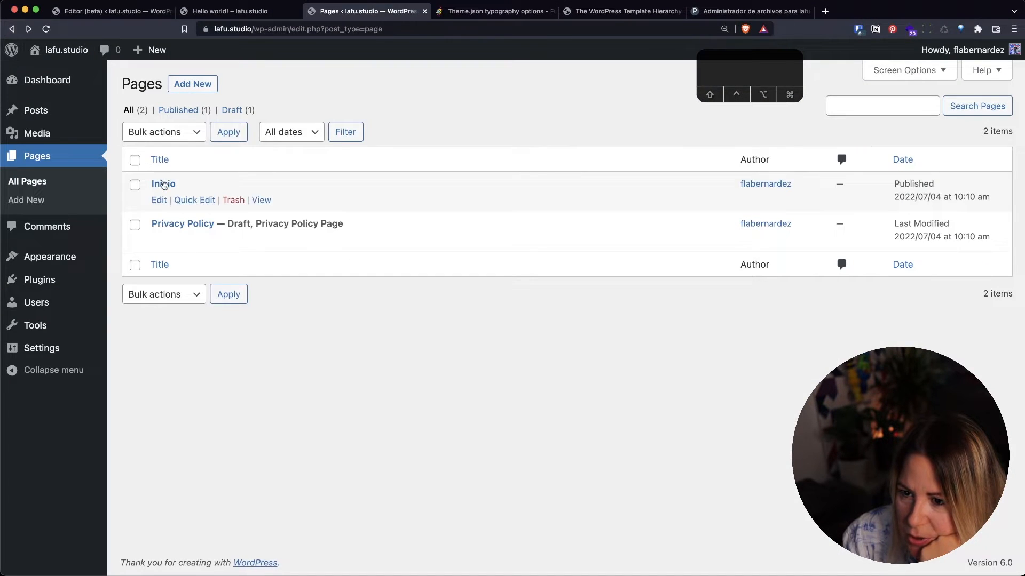
left_click(158, 199)
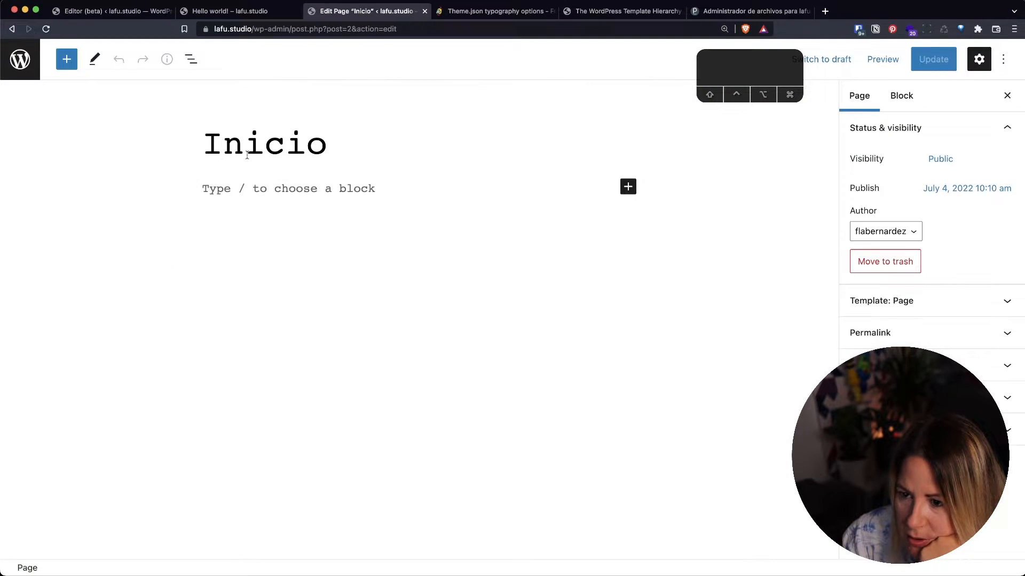
double_click(247, 155)
type("Home")
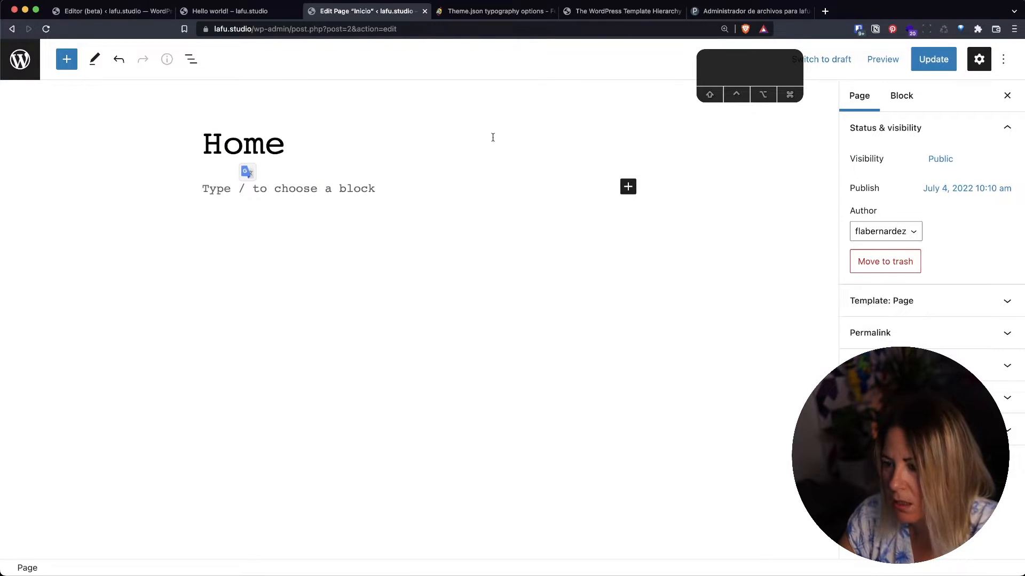
key("Return")
left_click(938, 60)
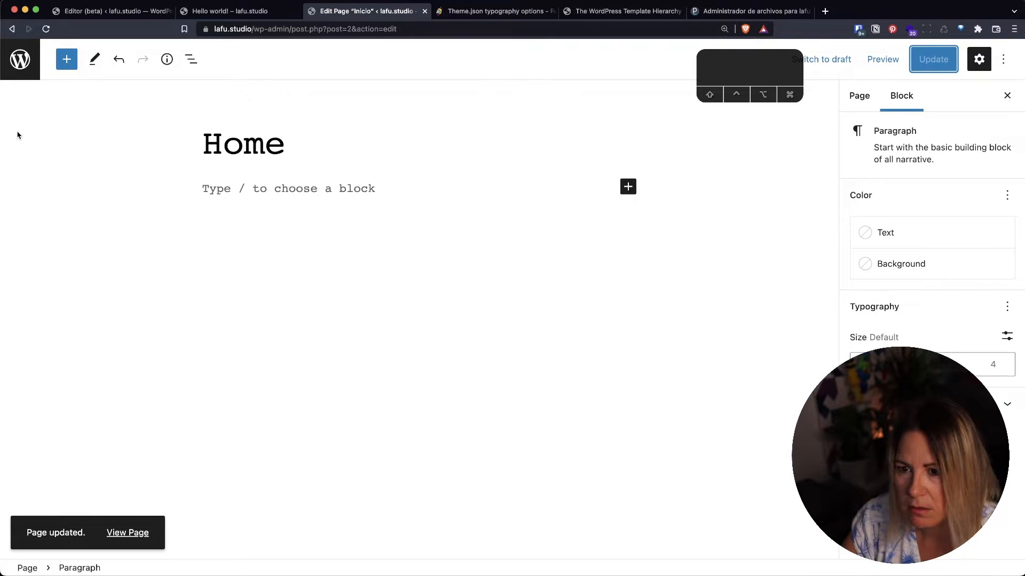
- Create a new page titled Services and publish it
left_click(13, 58)
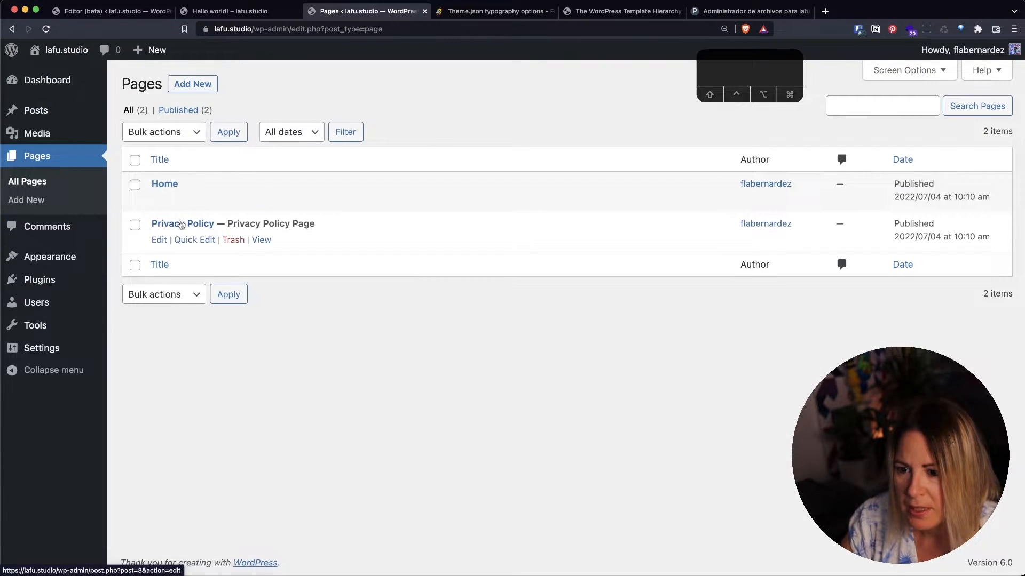
left_click(191, 91)
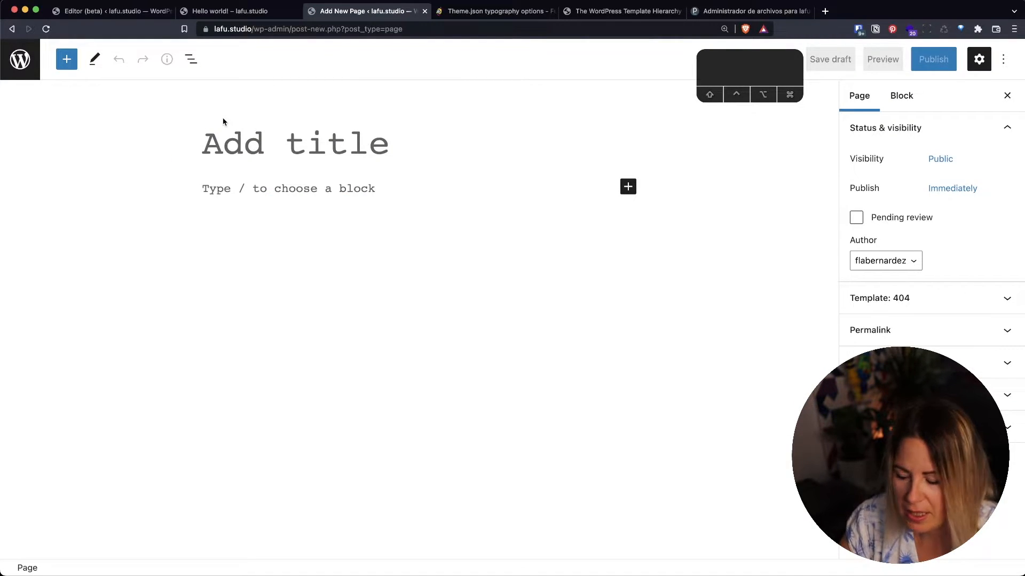
type("Services")
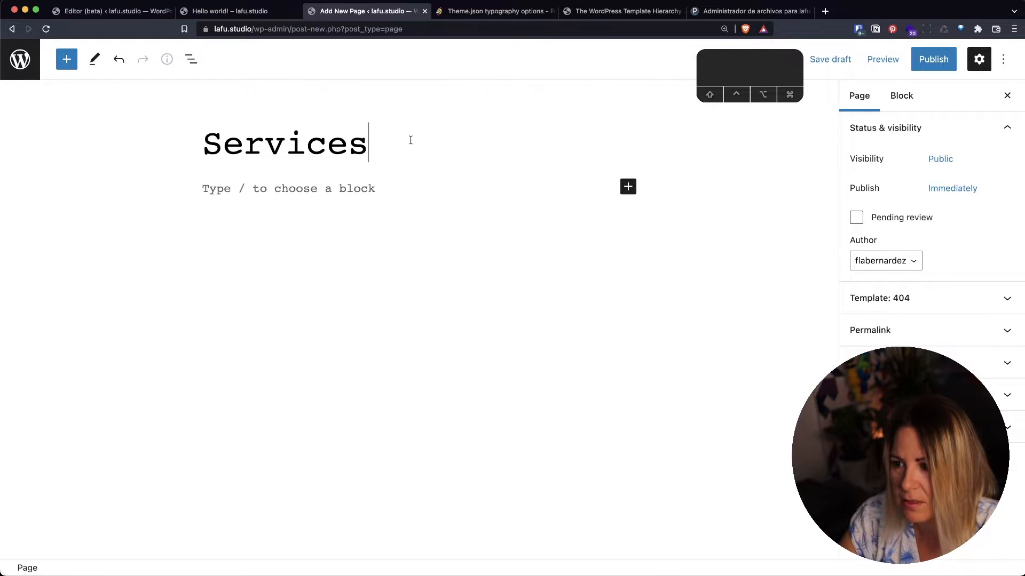
left_click(933, 59)
left_click(902, 63)
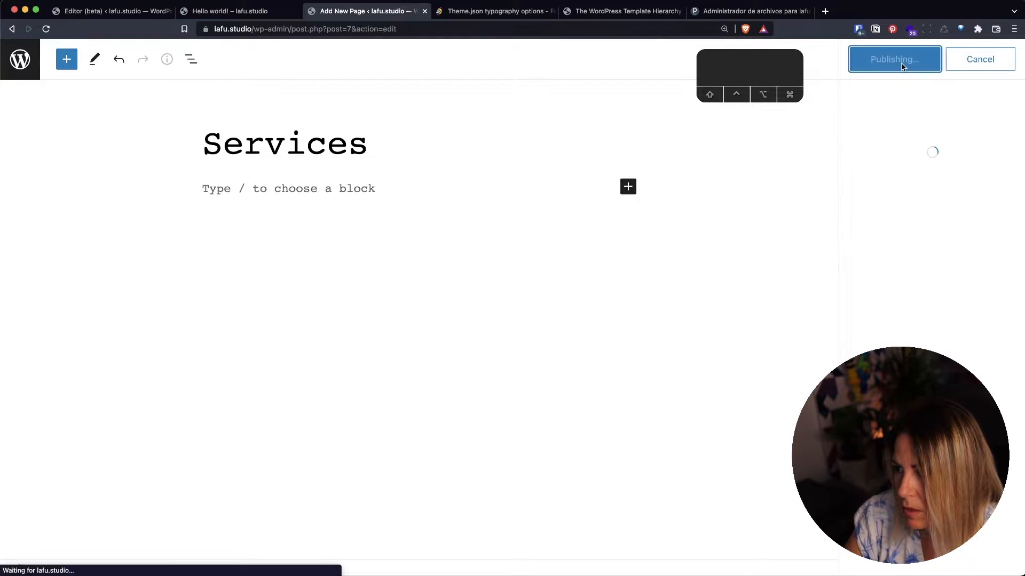
- Reload the published Hello world! post to check its header navigation, and close the developer tools
left_click(216, 11)
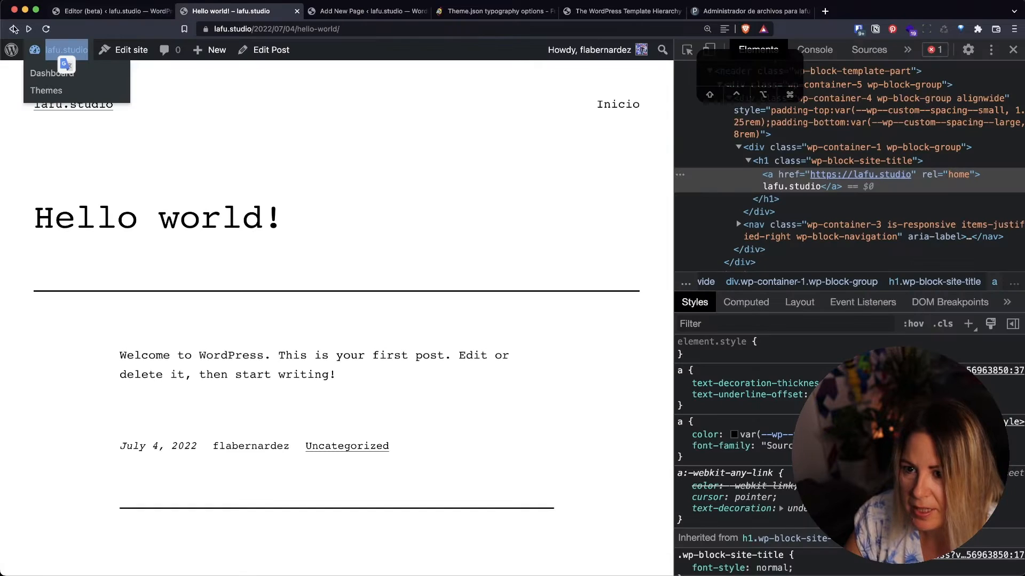
left_click(46, 28)
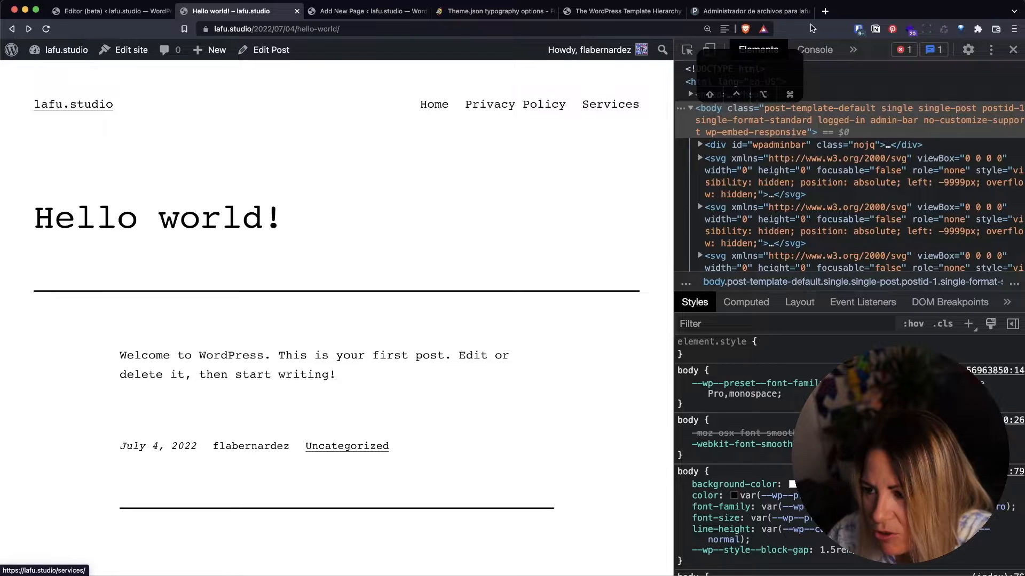
left_click(1014, 49)
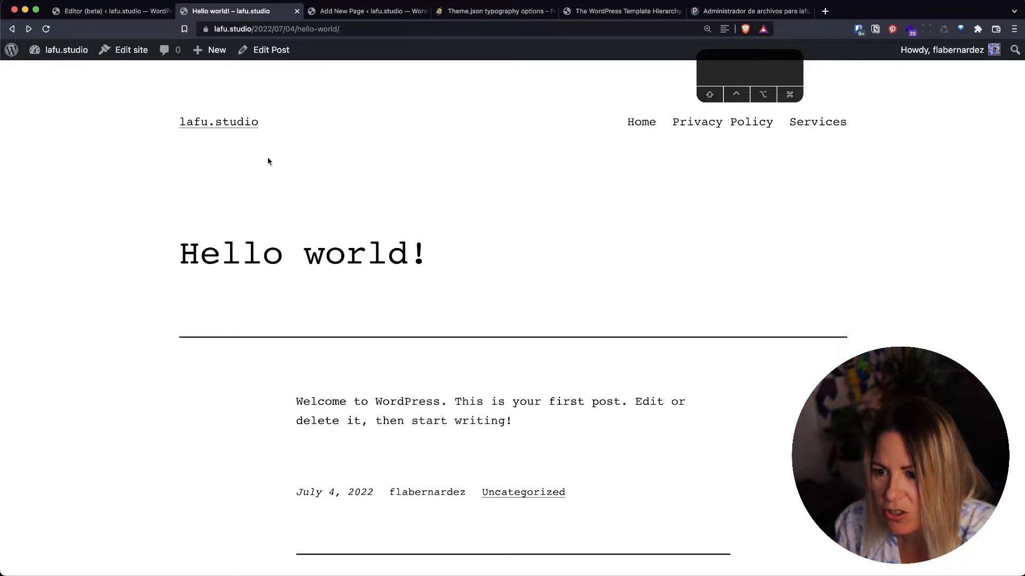
- Review the header Page List's conversion to single page links without converting, and compare the header with the published post
left_click(112, 10)
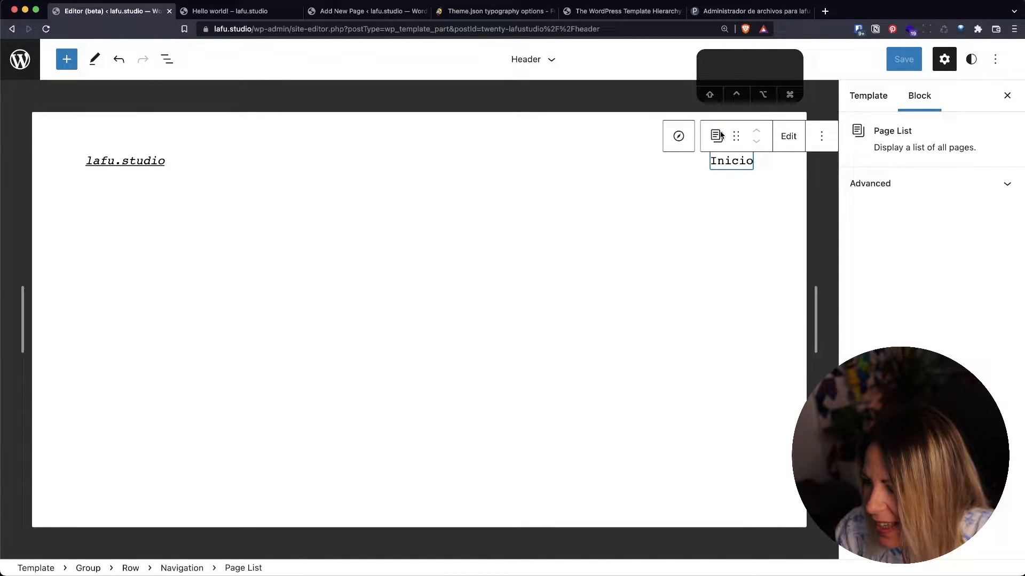
left_click(793, 138)
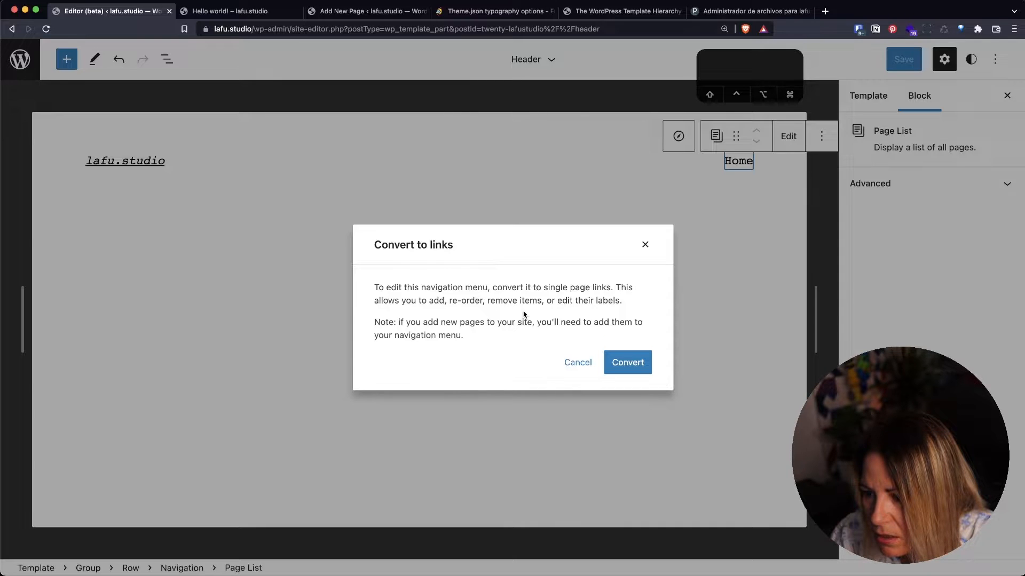
left_click(577, 364)
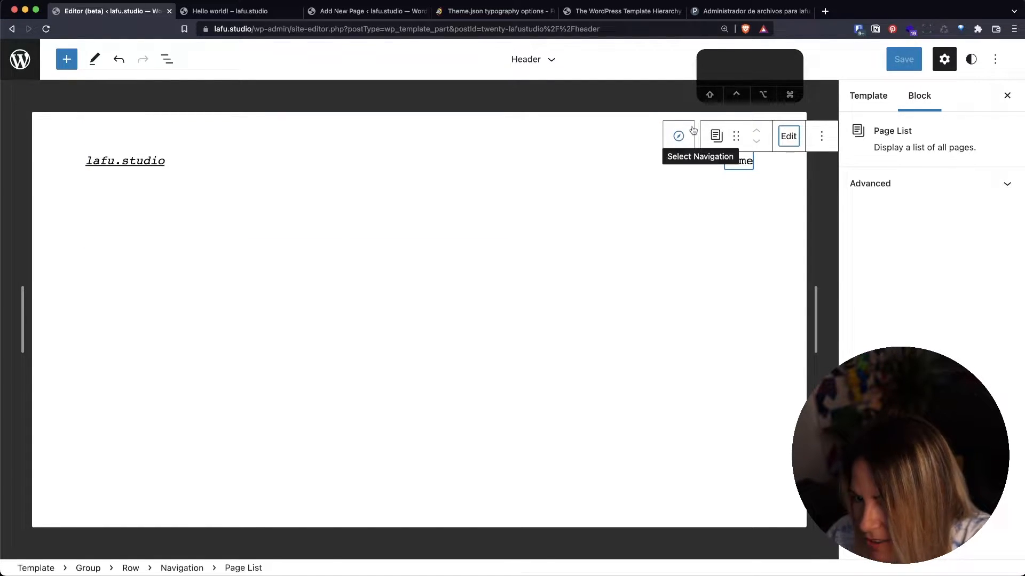
left_click(229, 12)
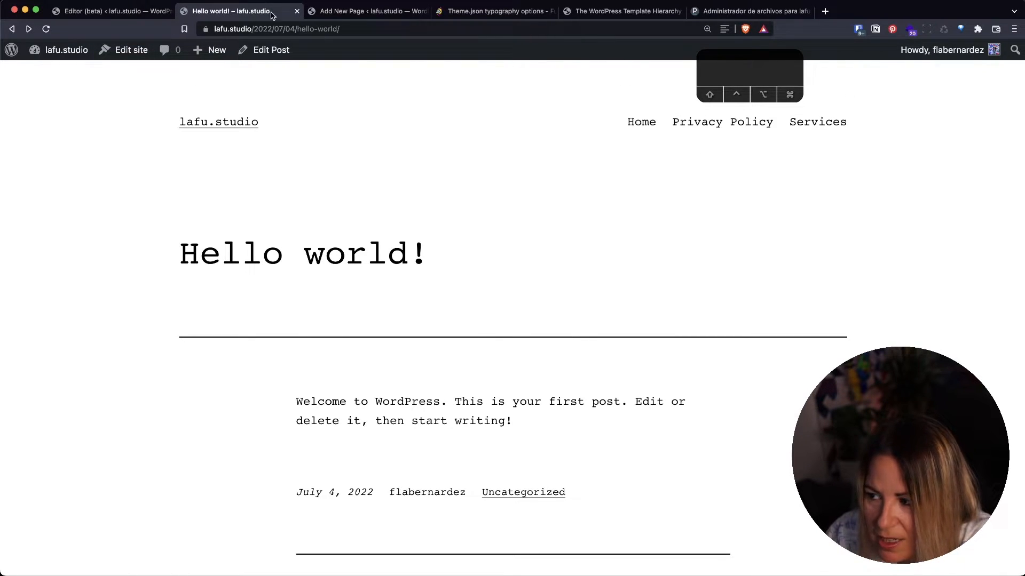
left_click(99, 11)
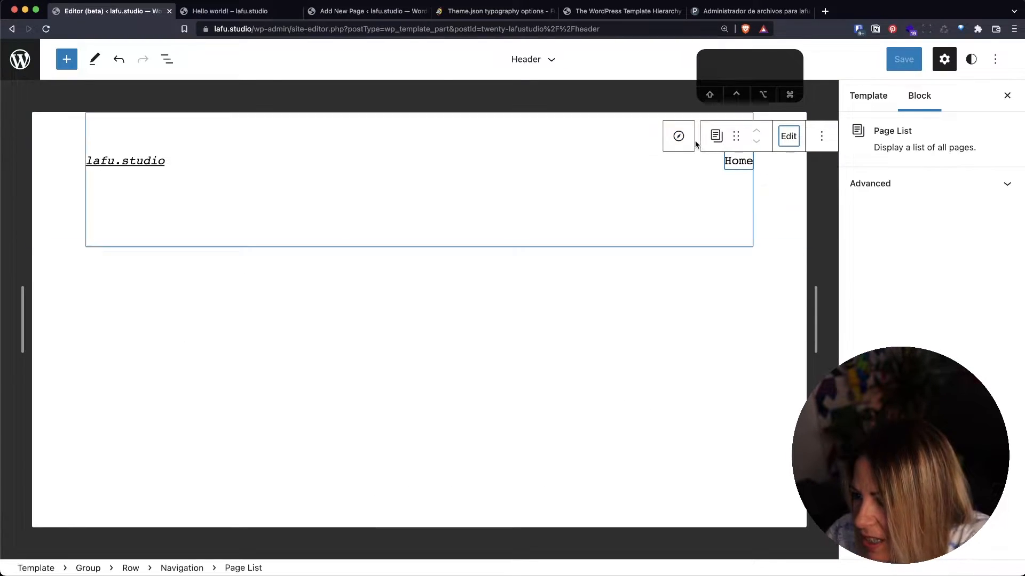
- Examine the layout and display settings of the header's Navigation block, and reselect its Page List block
left_click(678, 136)
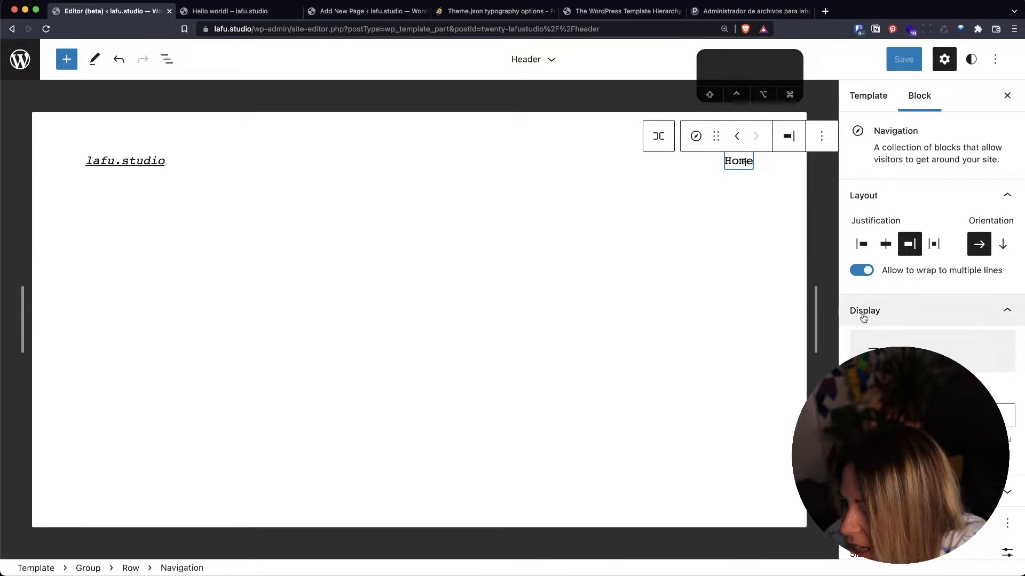
scroll(907, 326, "down", 5)
scroll(938, 336, "up", 5)
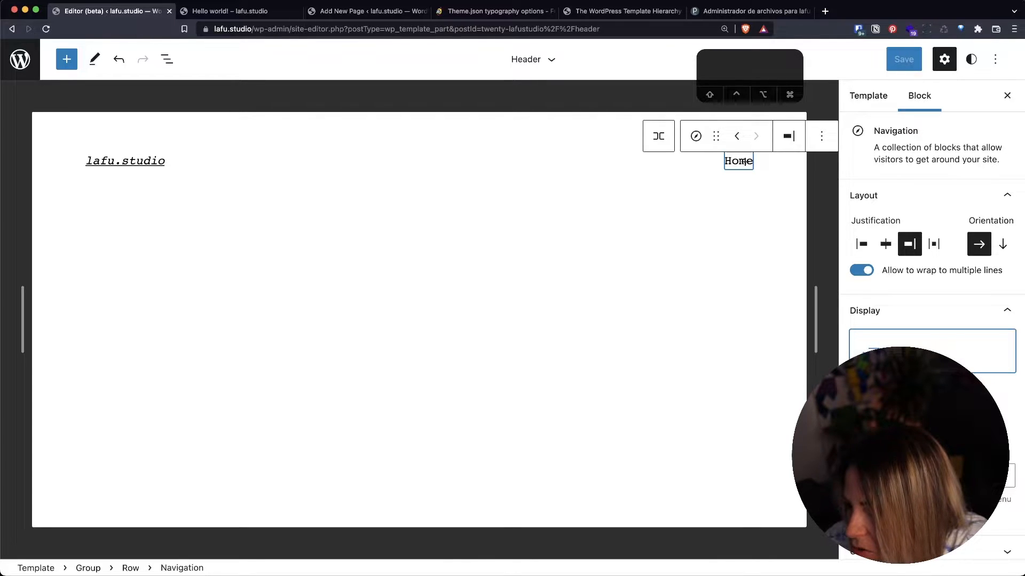
scroll(925, 362, "down", 2)
scroll(926, 363, "up", 2)
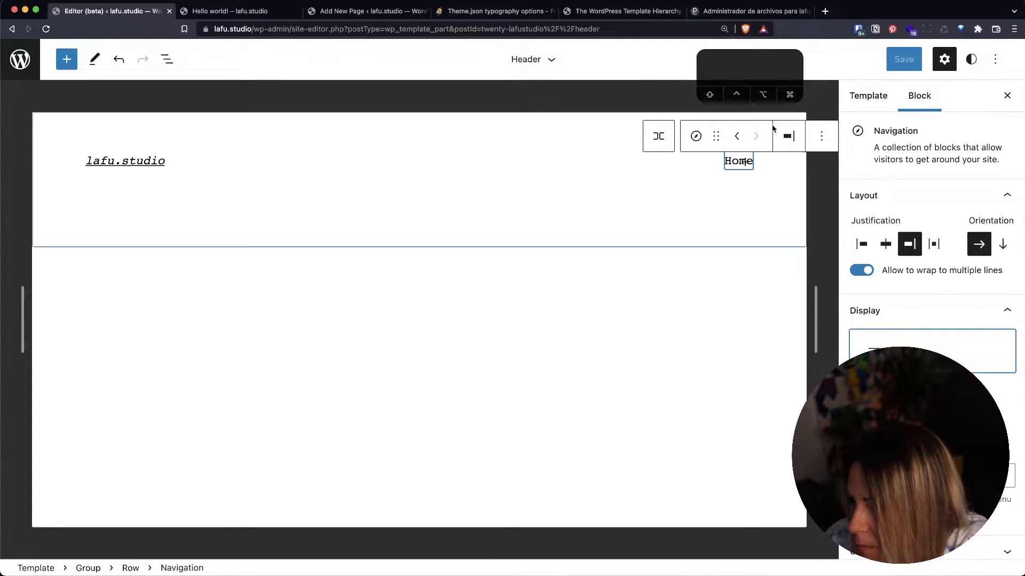
left_click(732, 184)
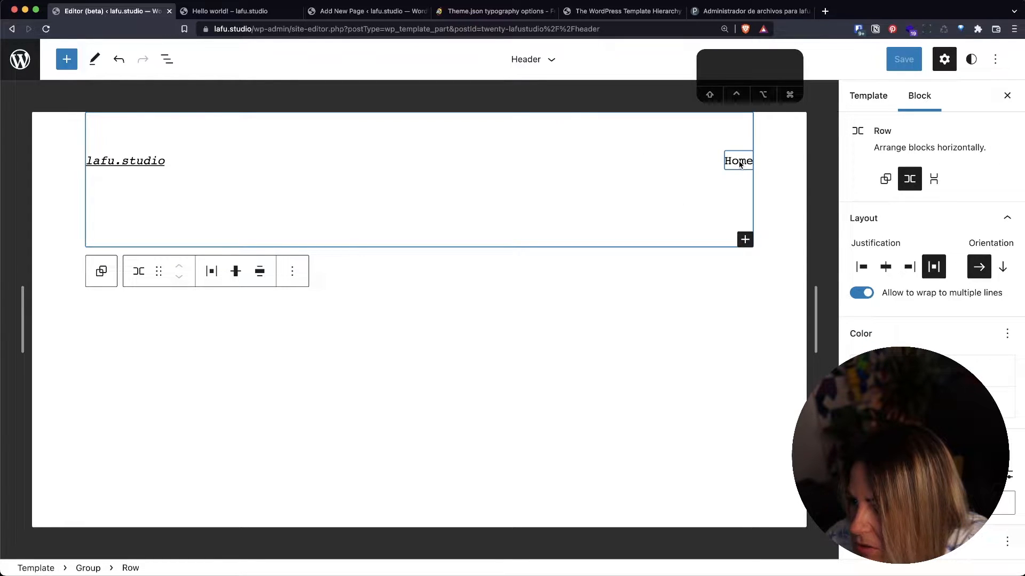
left_click(735, 164)
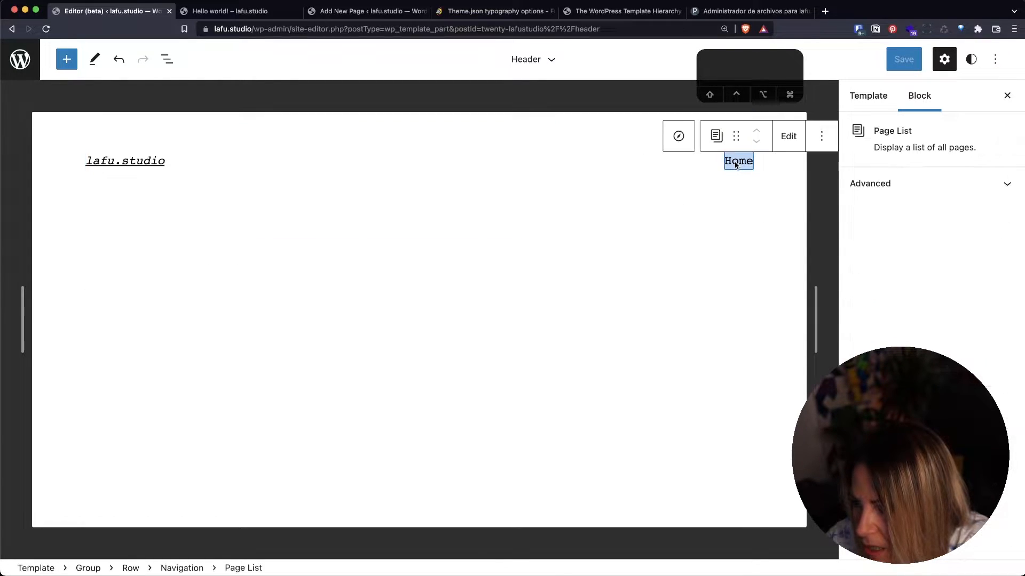
- Cancel the header Page List's conversion to links and reload the Header template part in the editor
left_click(793, 142)
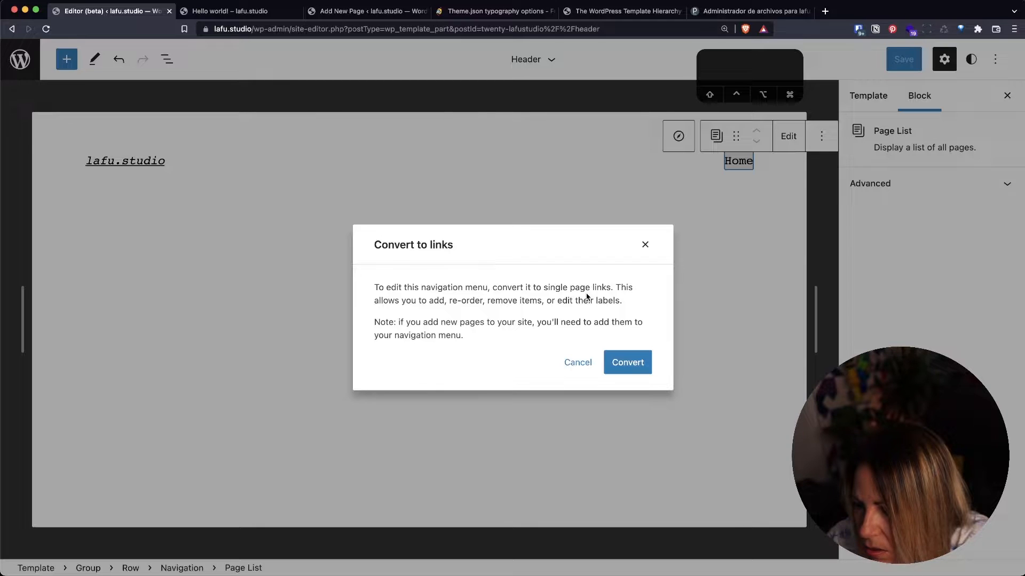
left_click(578, 364)
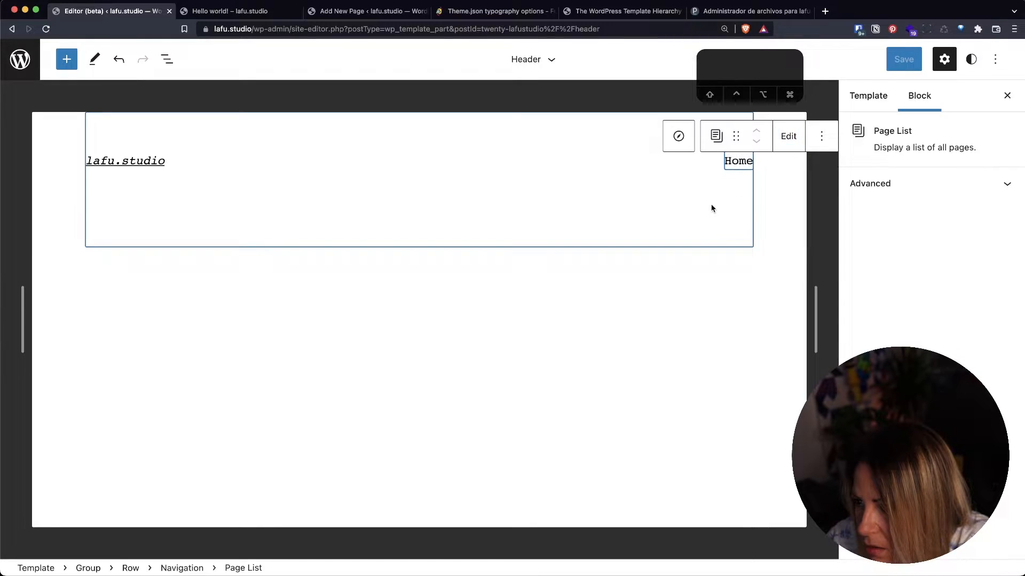
left_click(778, 249)
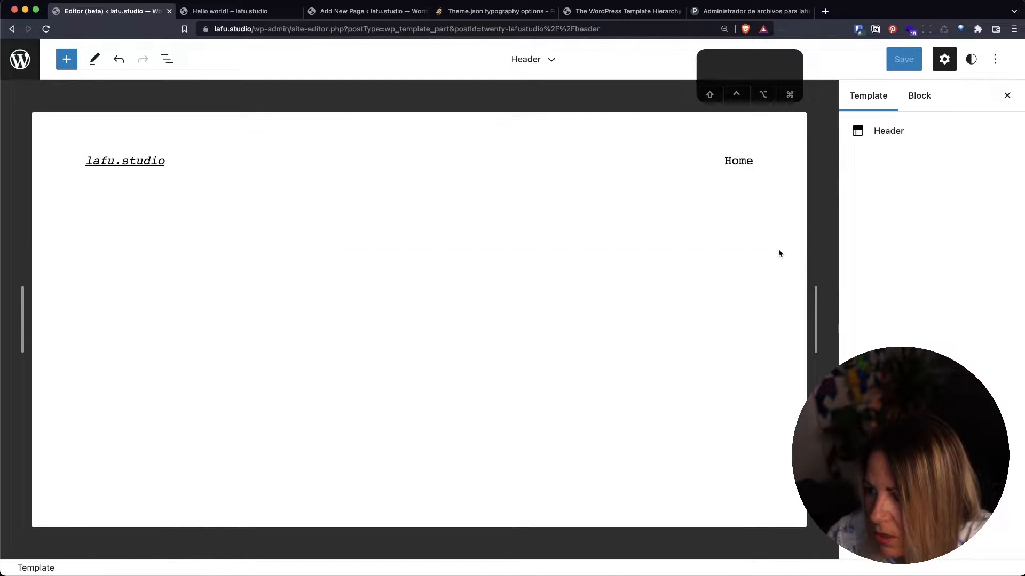
left_click(46, 30)
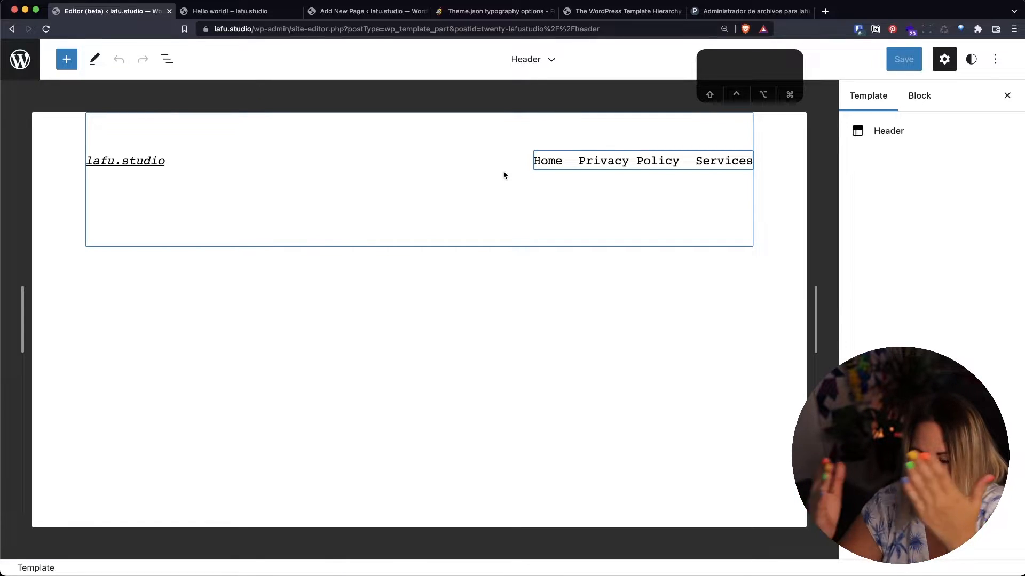
double_click(125, 167)
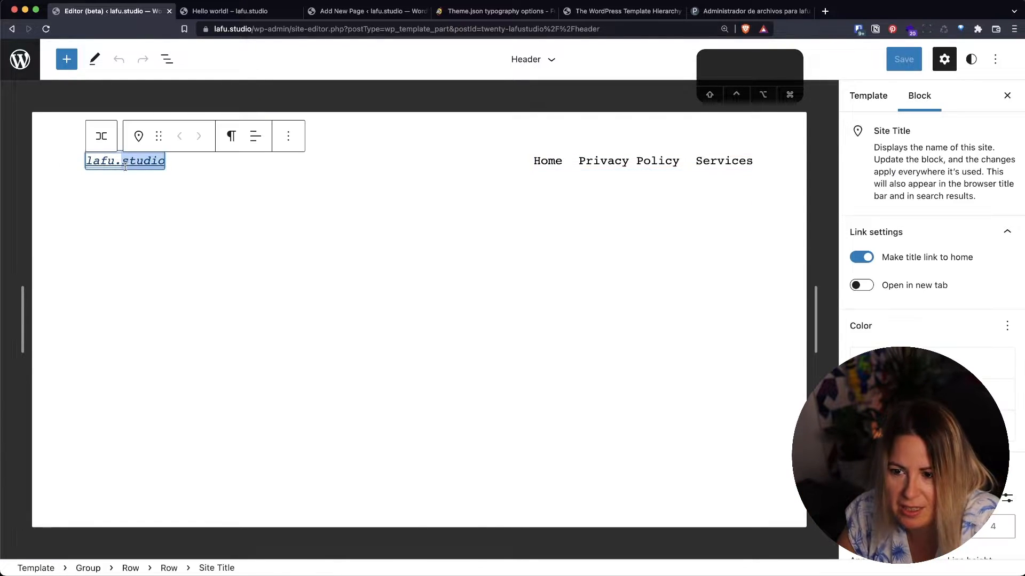
triple_click(139, 166)
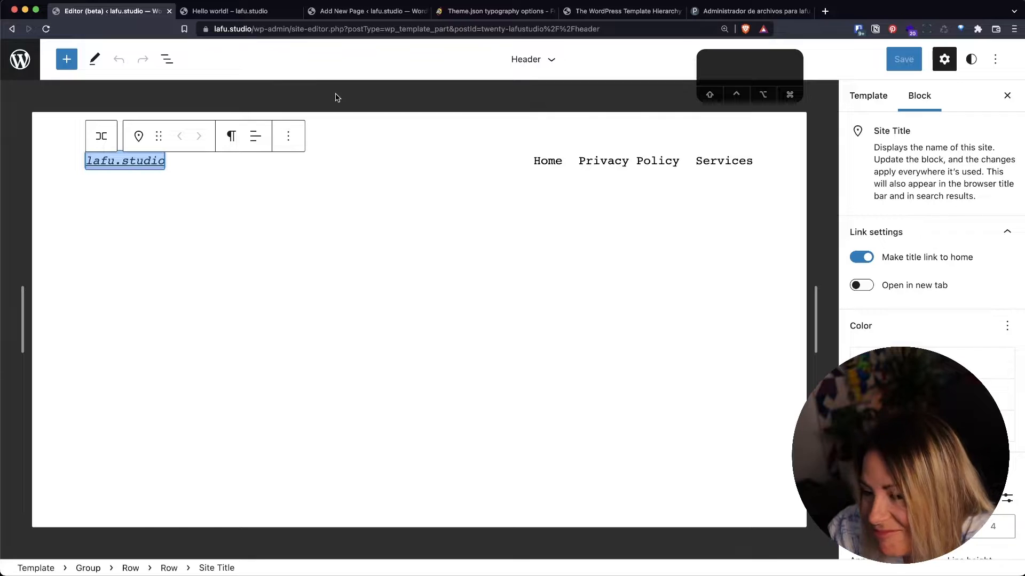
right_click(629, 166)
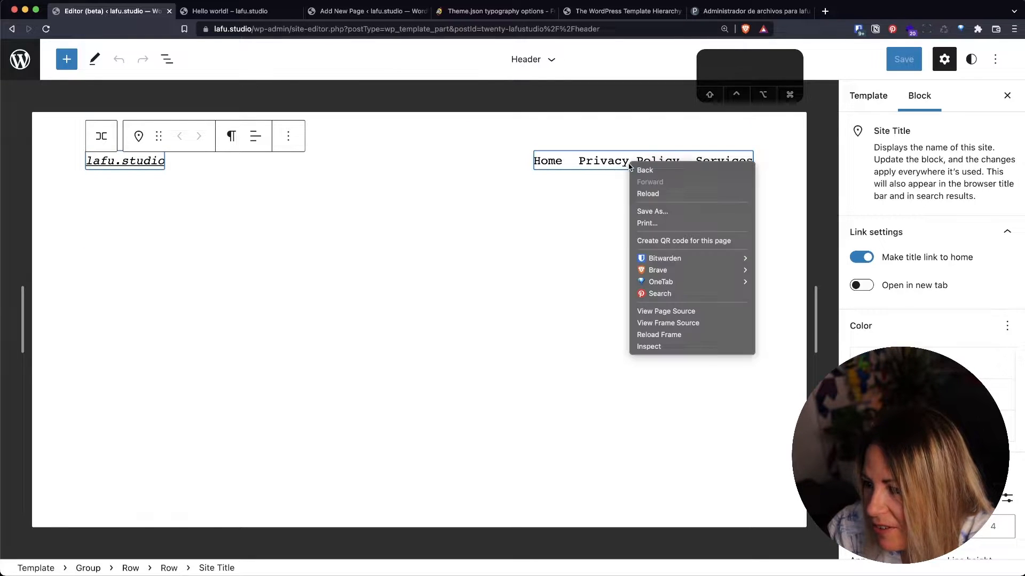
left_click(622, 170)
- Convert the header's Page List block to single editable page links
double_click(634, 166)
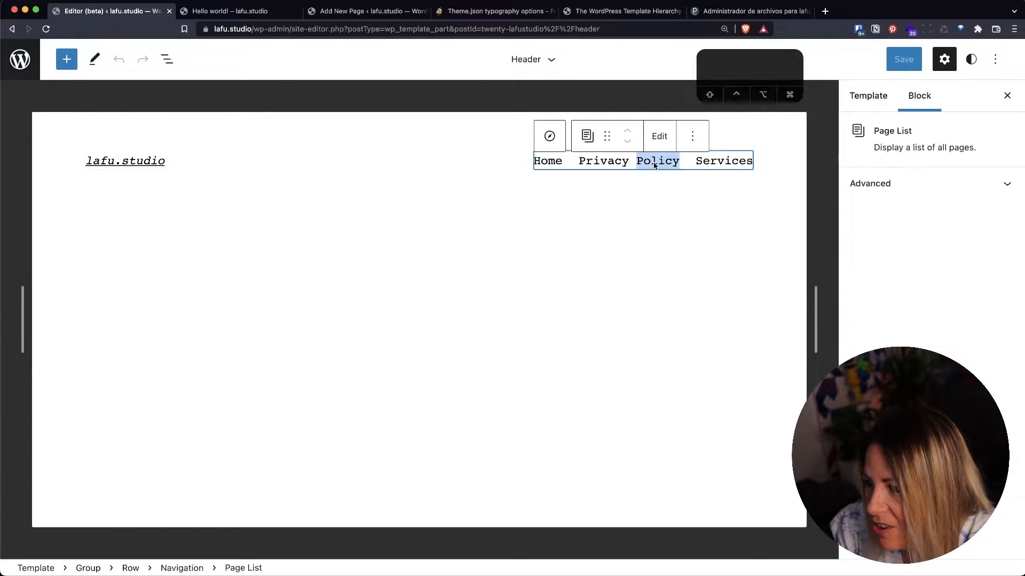
left_click(910, 186)
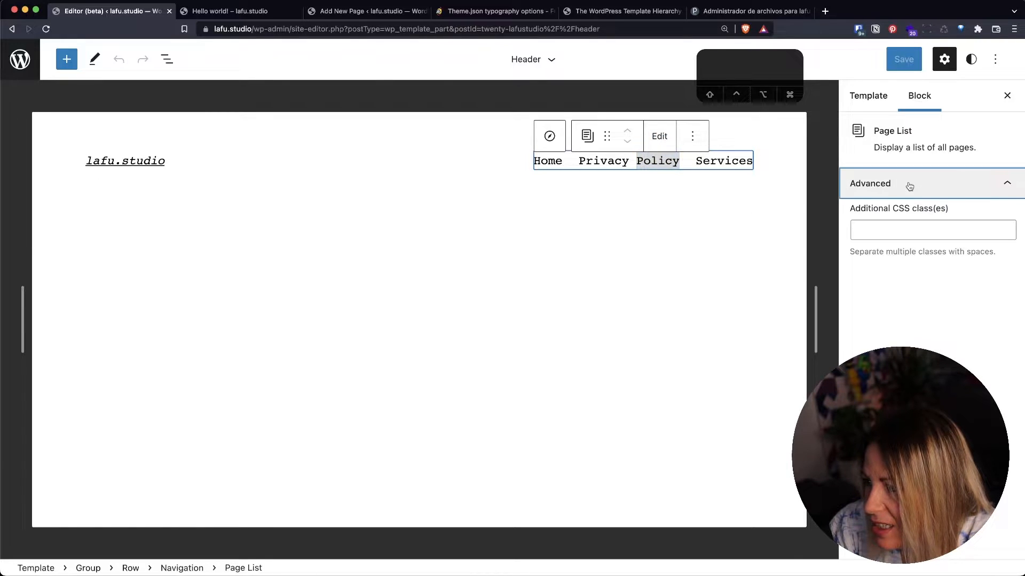
left_click(908, 186)
left_click(658, 138)
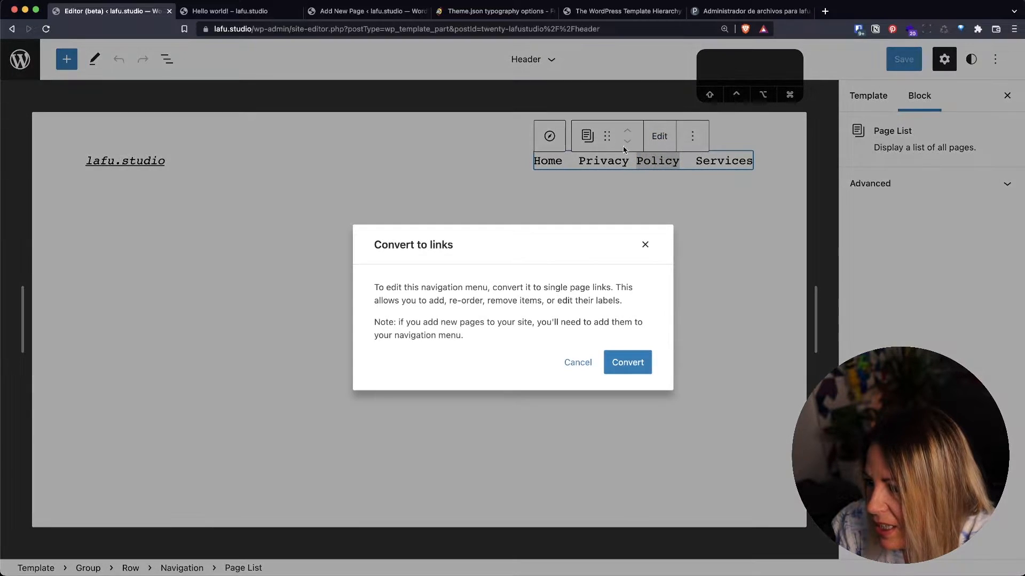
left_click(625, 363)
left_click(616, 283)
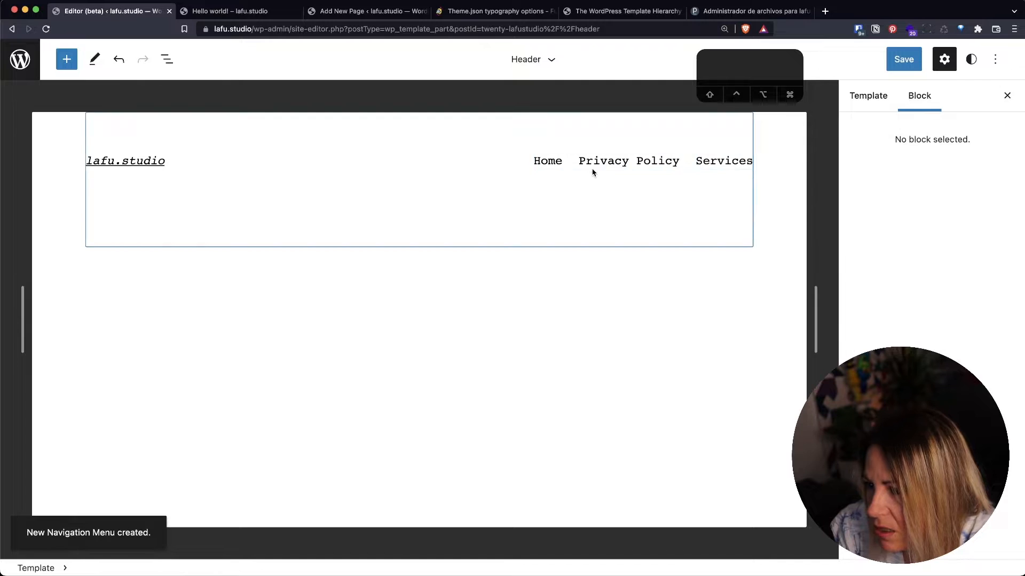
- Remove the Home link from the header's navigation menu
double_click(551, 167)
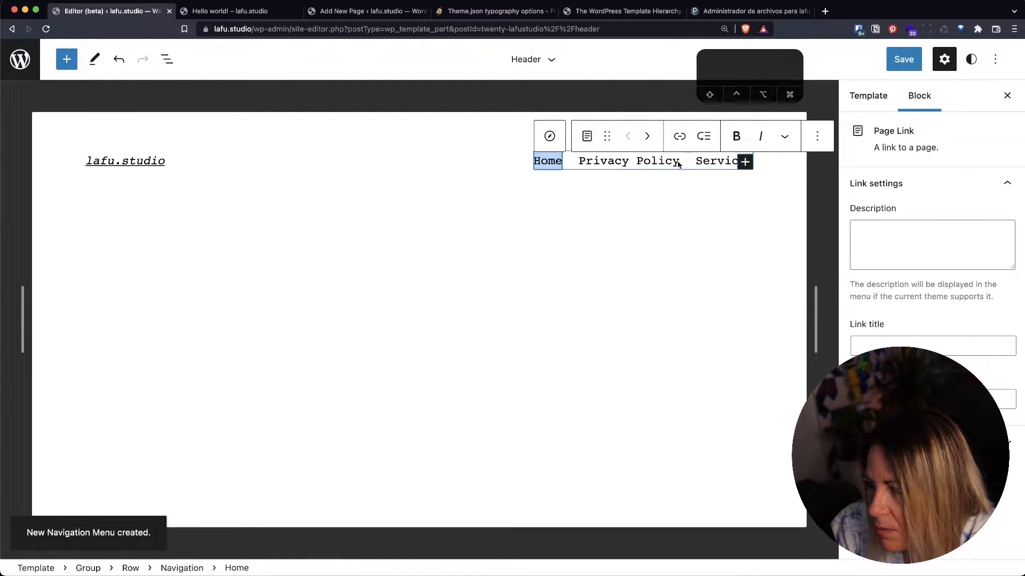
left_click(890, 243)
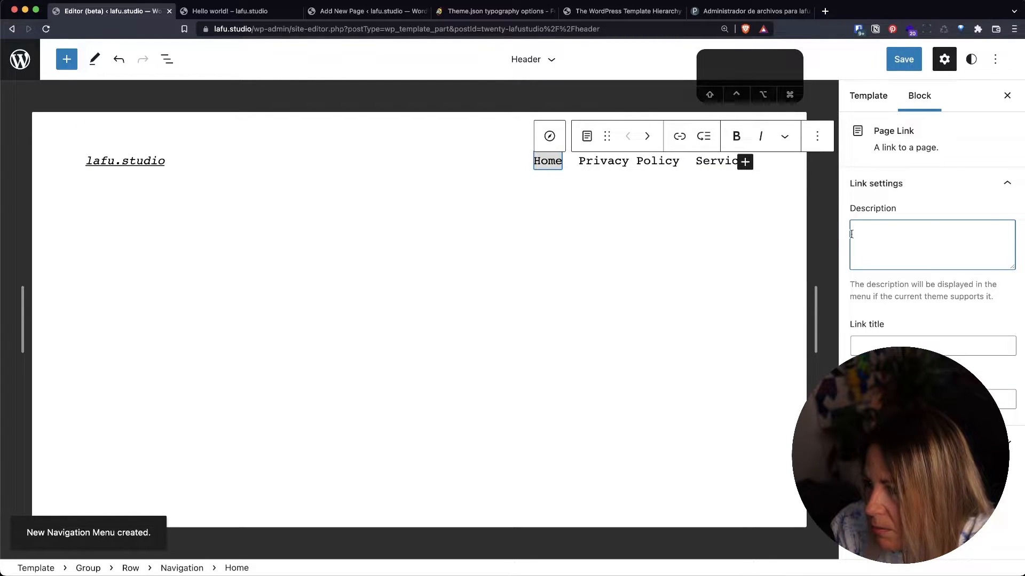
double_click(548, 169)
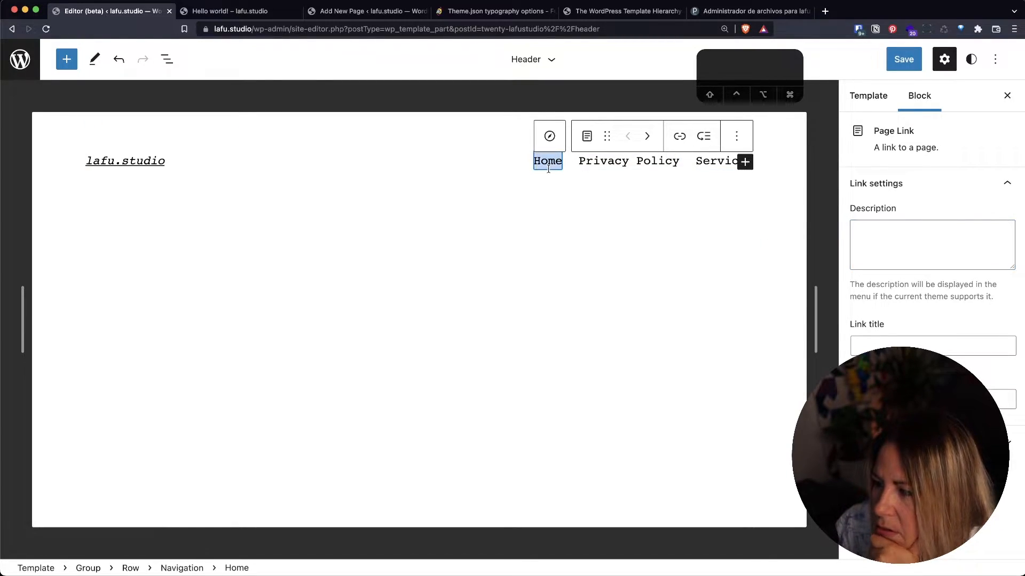
key("BackSpace")
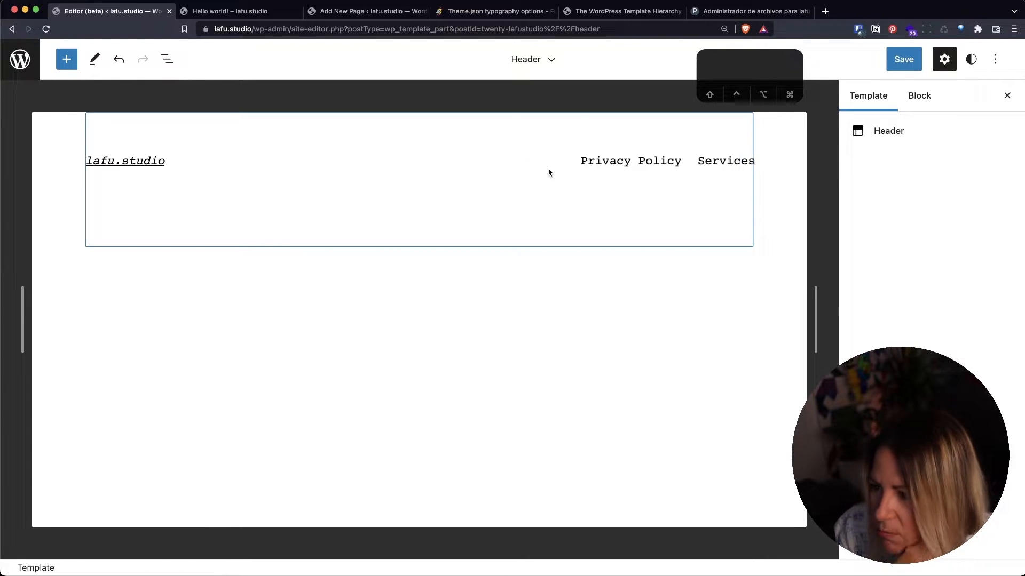
- Clear the label of the Privacy Policy link in the header's navigation menu
double_click(603, 164)
triple_click(603, 164)
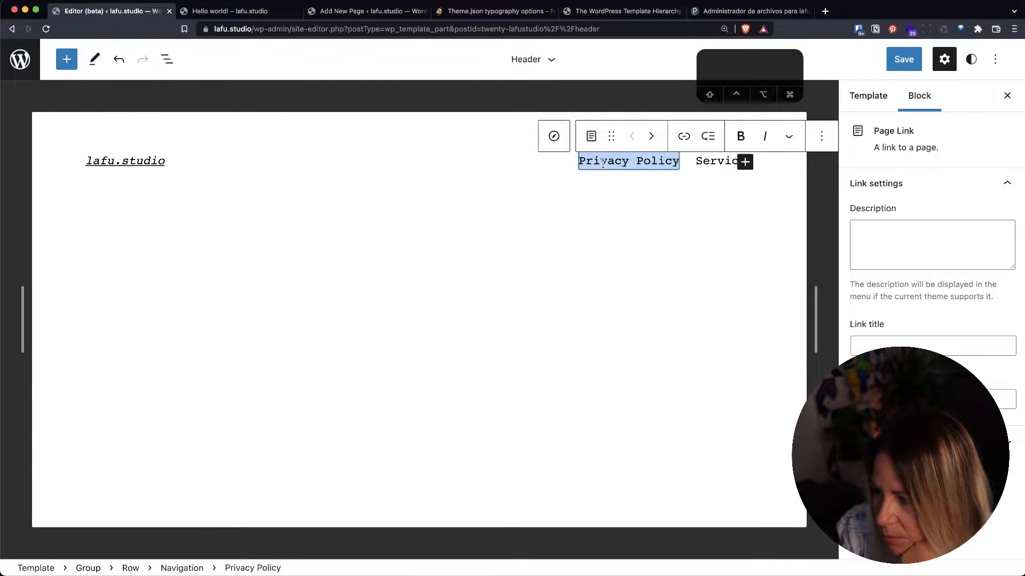
key("BackSpace")
- Try turning the Services link into a submenu, revert it to a page link, and review its transform options
left_click(700, 164)
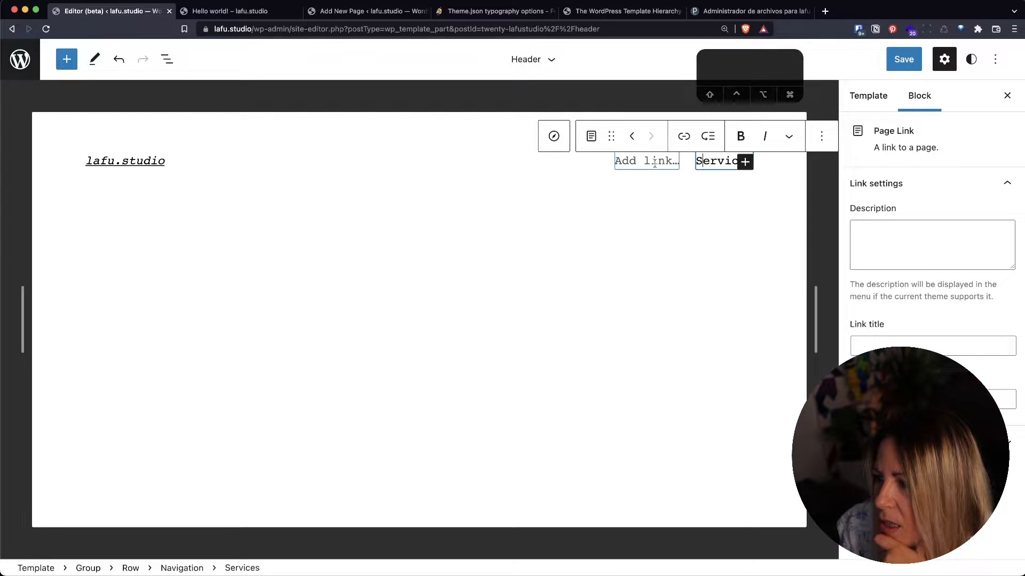
double_click(700, 164)
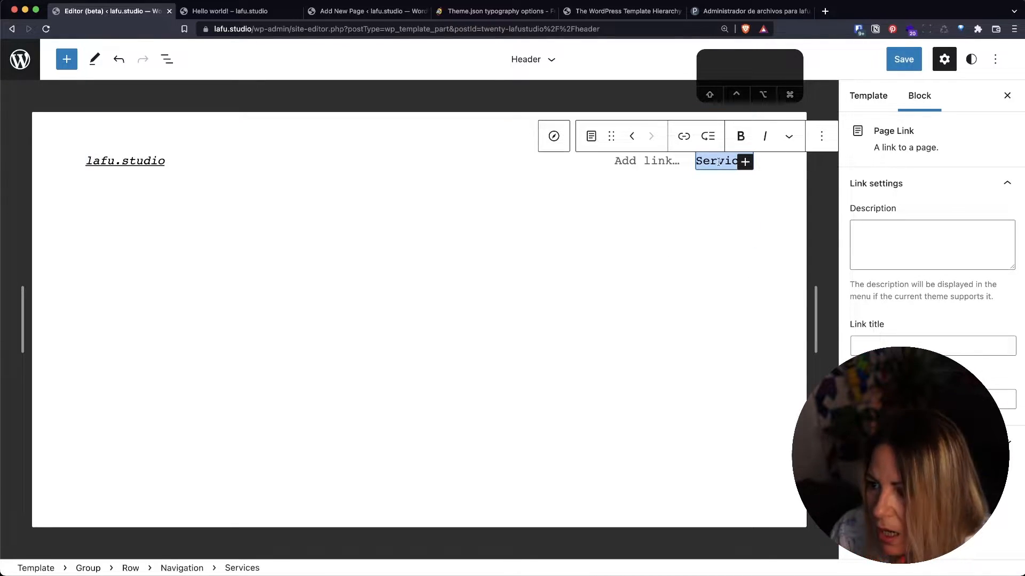
left_click(709, 138)
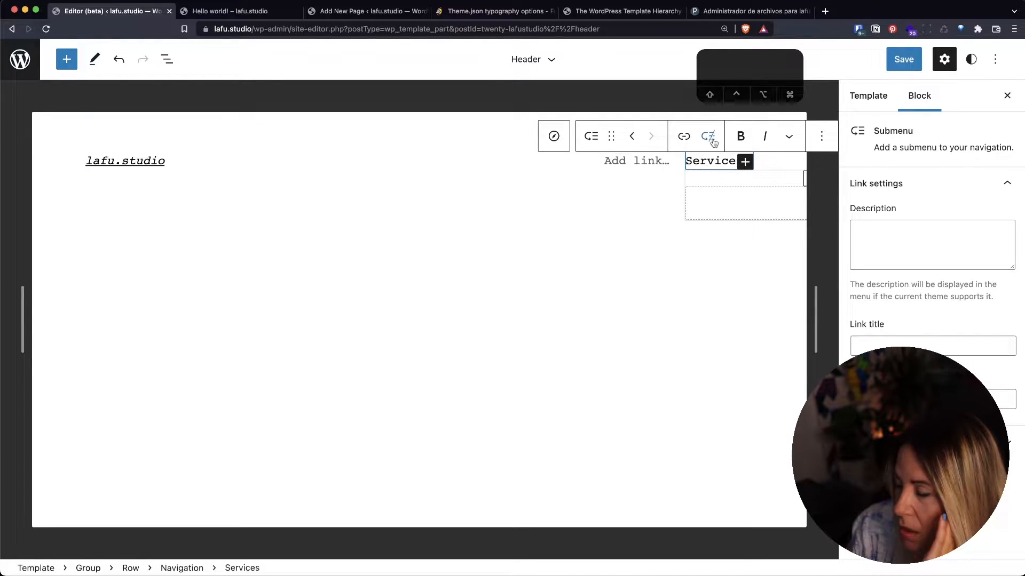
left_click(713, 141)
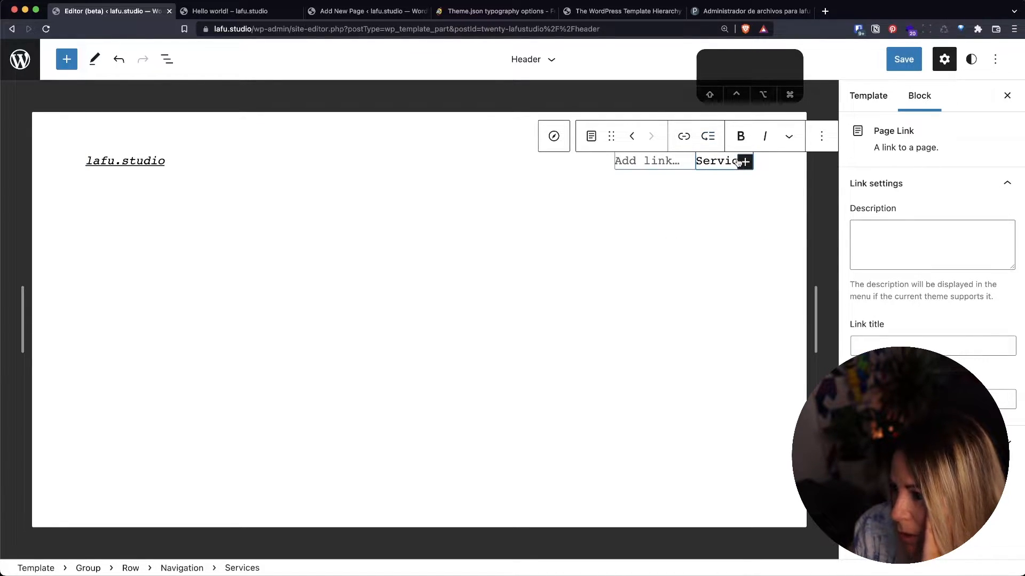
left_click(593, 137)
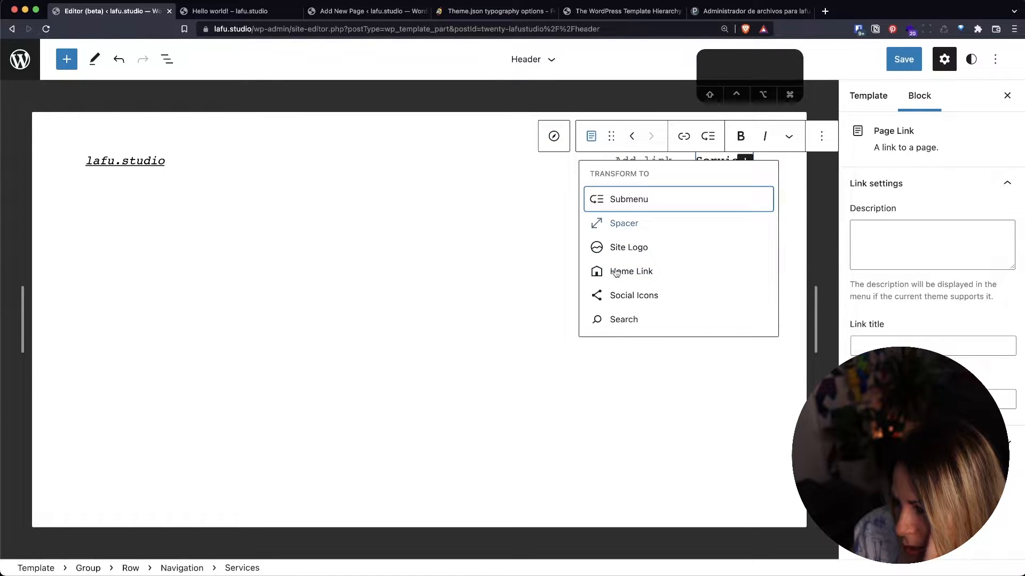
left_click(555, 146)
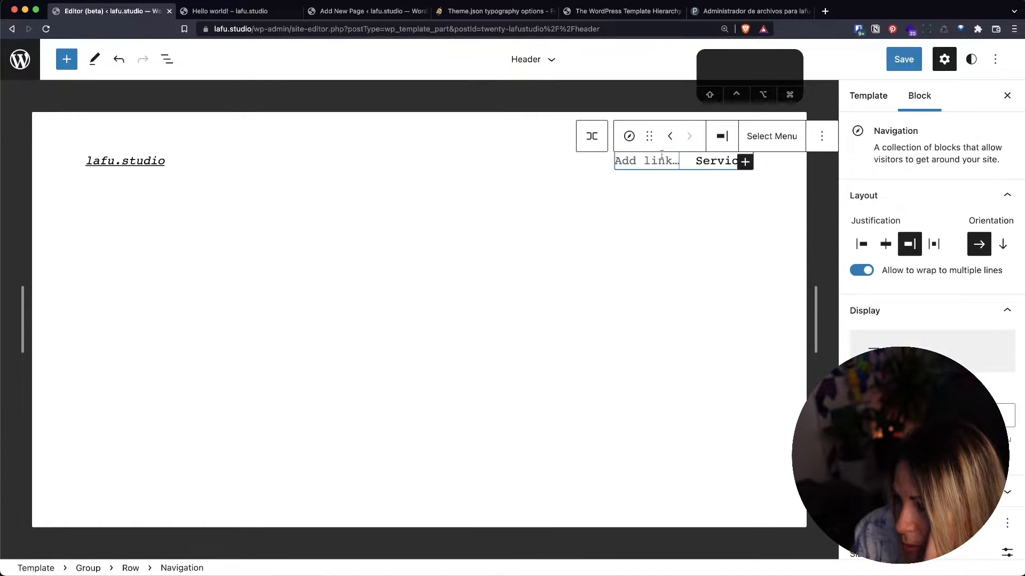
- Try to find a menu block by entering /menu in the empty menu link, and clear the text again
left_click(660, 160)
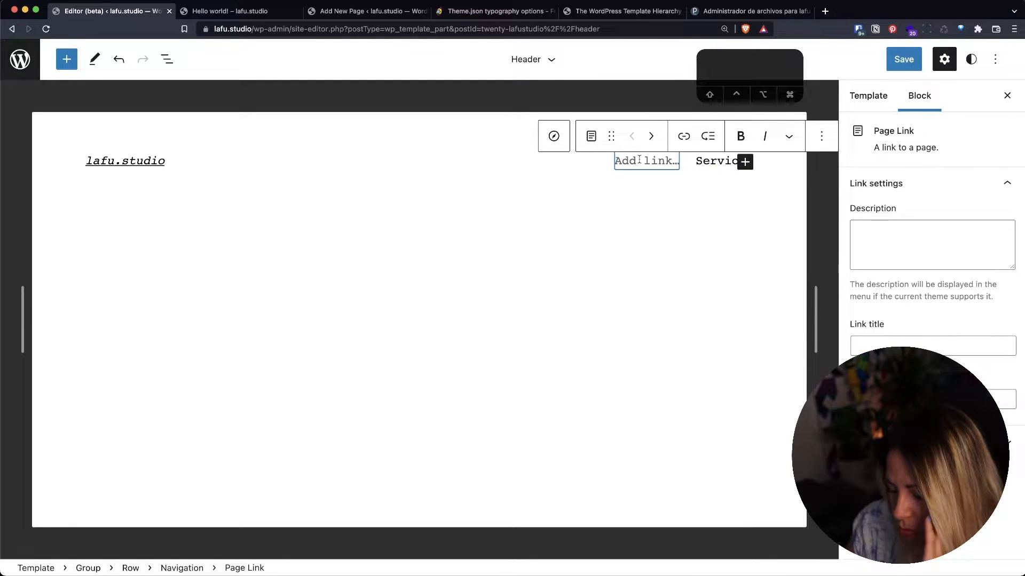
type("/mi")
key("BackSpace")
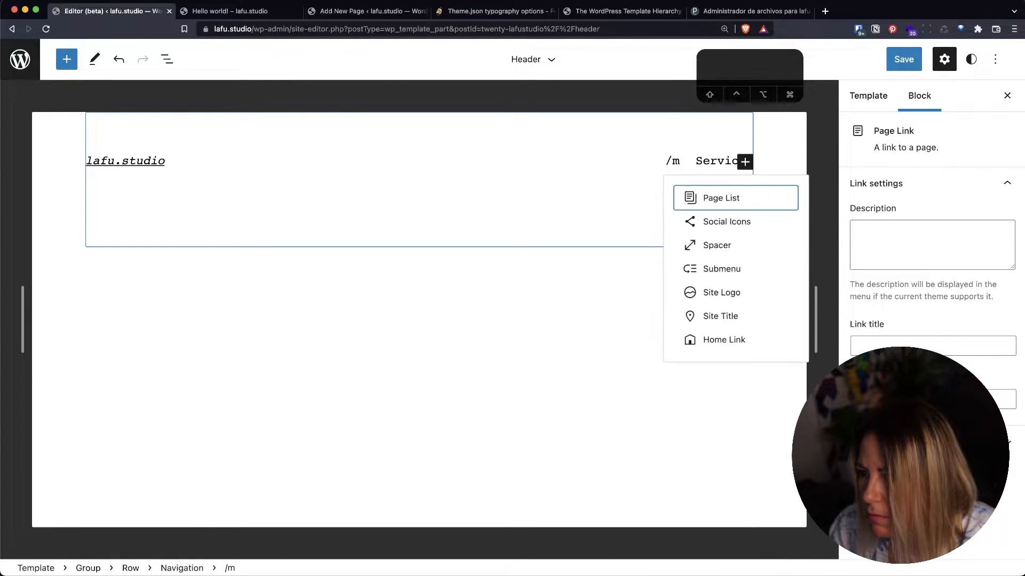
type("enu")
key("Escape")
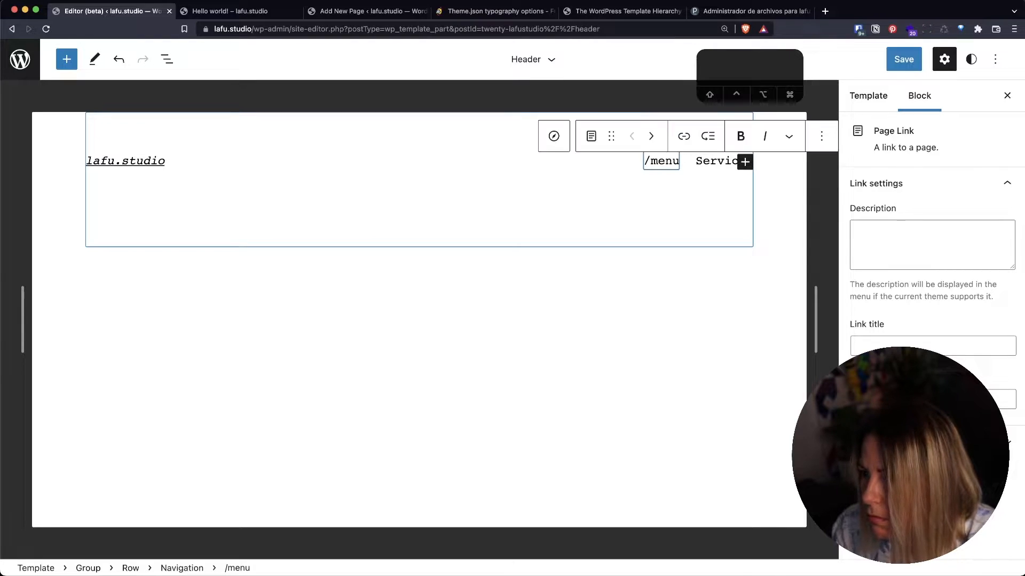
key("Escape")
triple_click(661, 161)
key("BackSpace")
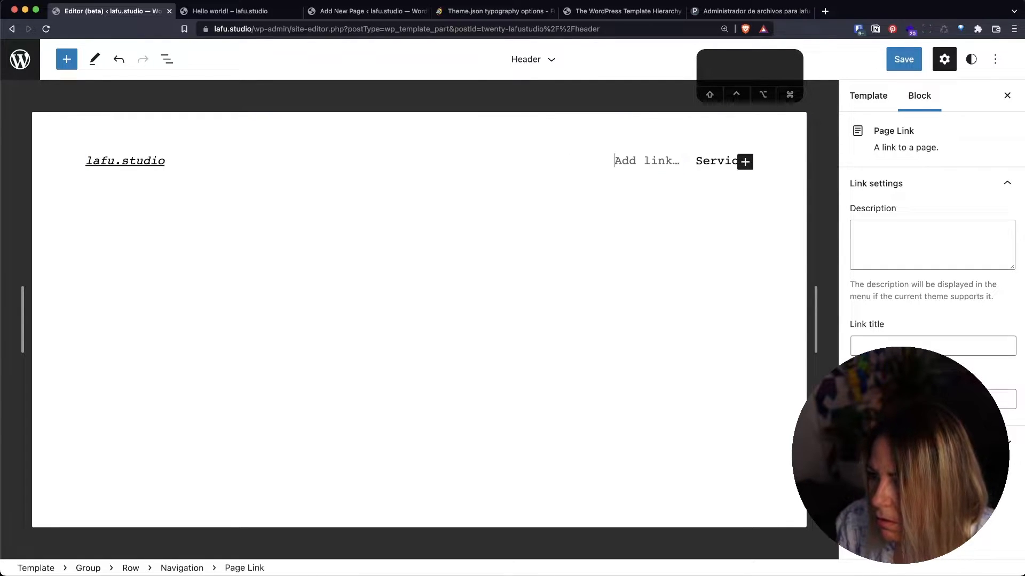
- Save the Header template part together with its edited navigation menu
left_click(779, 191)
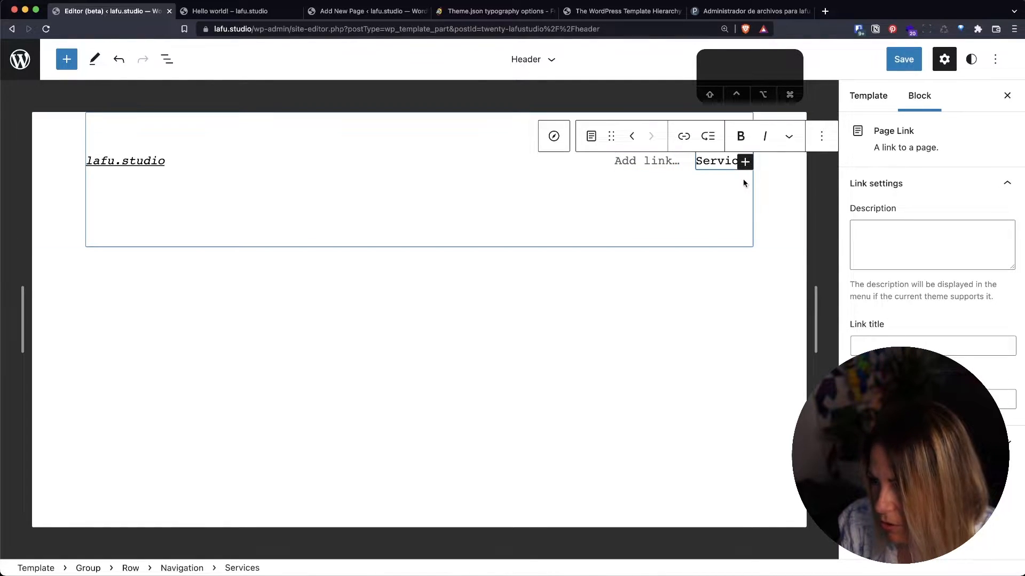
left_click(947, 252)
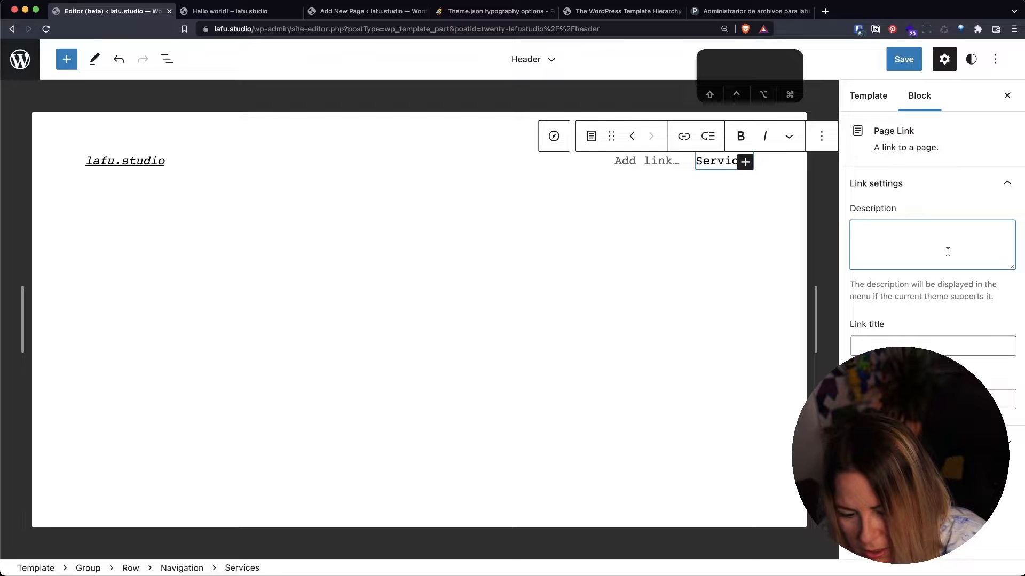
left_click(645, 158)
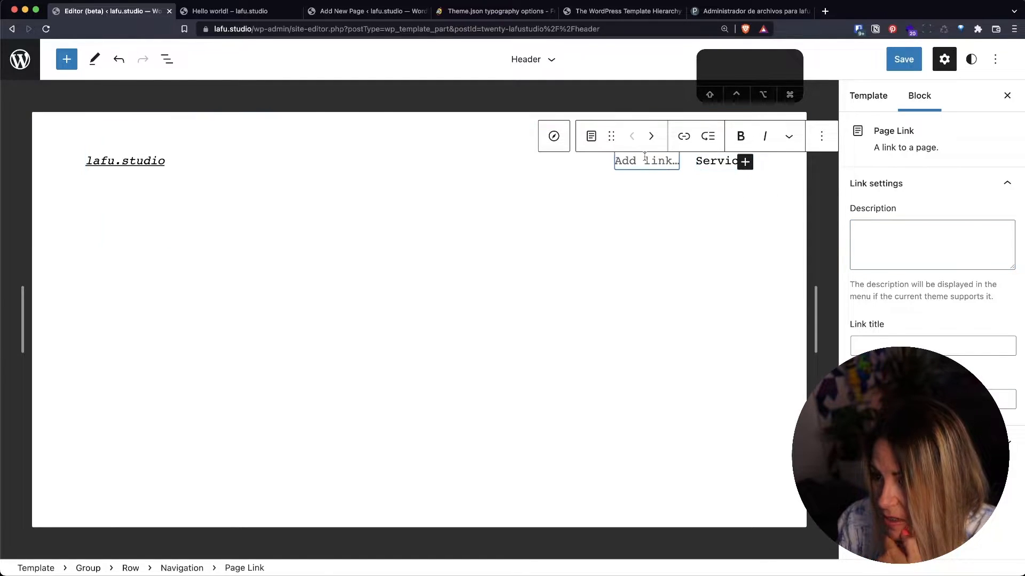
left_click(910, 55)
left_click(886, 58)
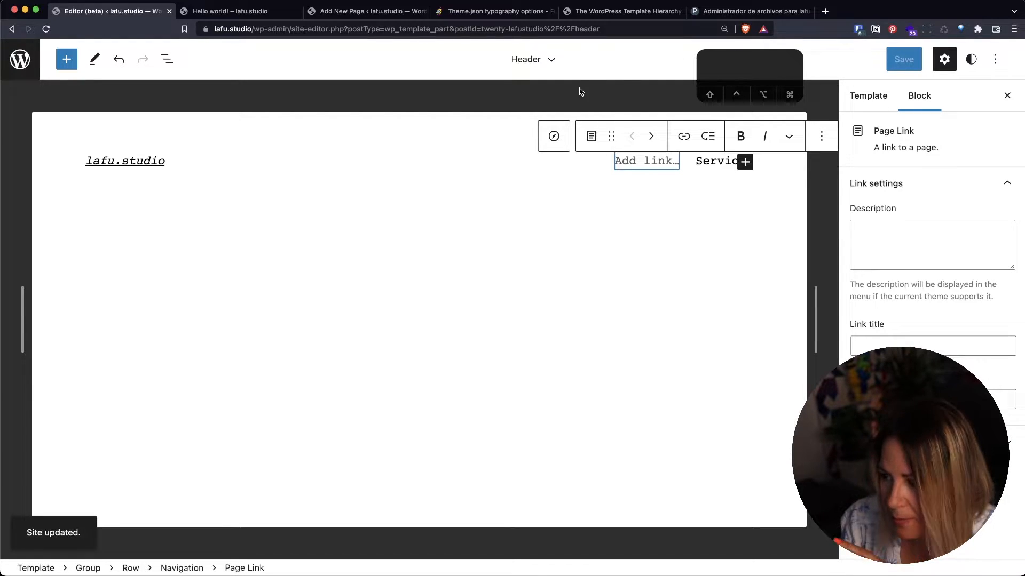
- Open the dashboard's list of all pages to review them, and return to the published Hello world! post
left_click(18, 65)
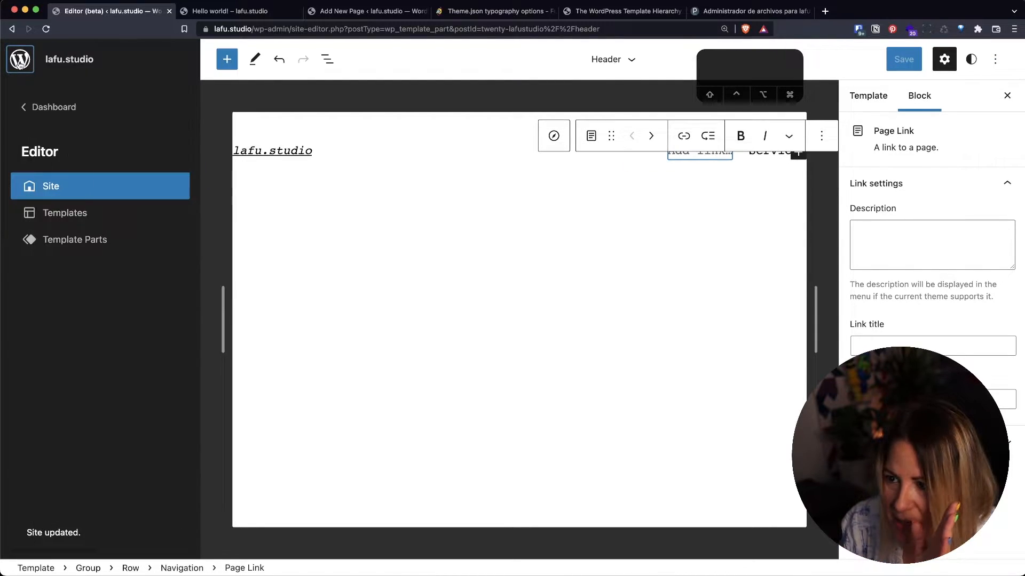
left_click(16, 63)
left_click(235, 12)
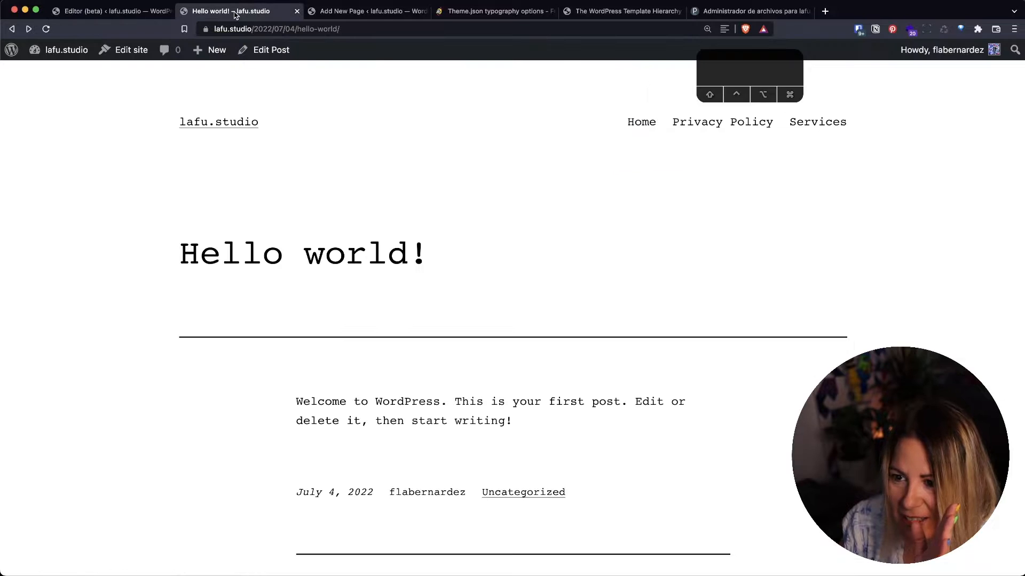
left_click(363, 12)
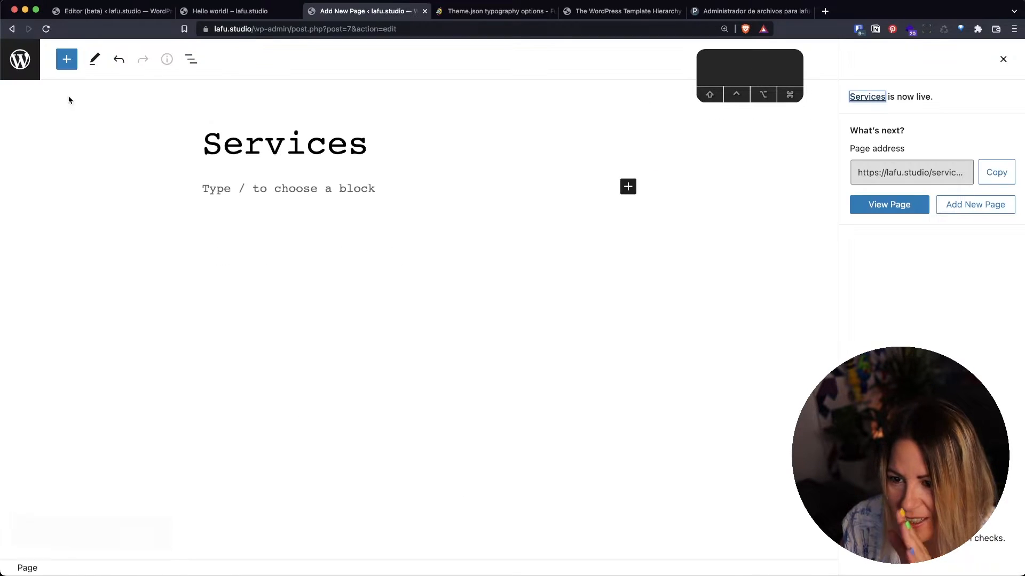
left_click(17, 56)
mouse_move(39, 264)
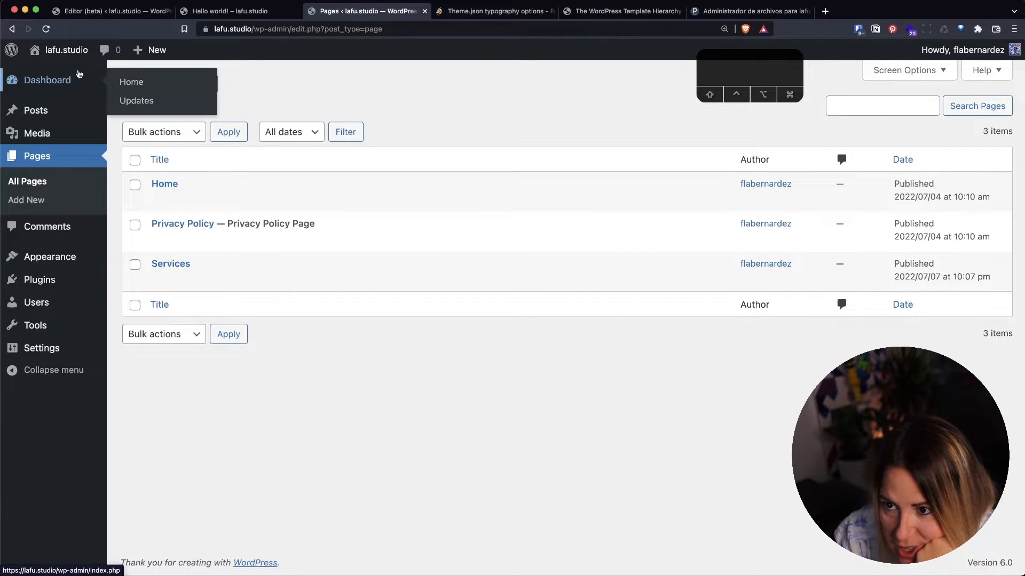
left_click(213, 10)
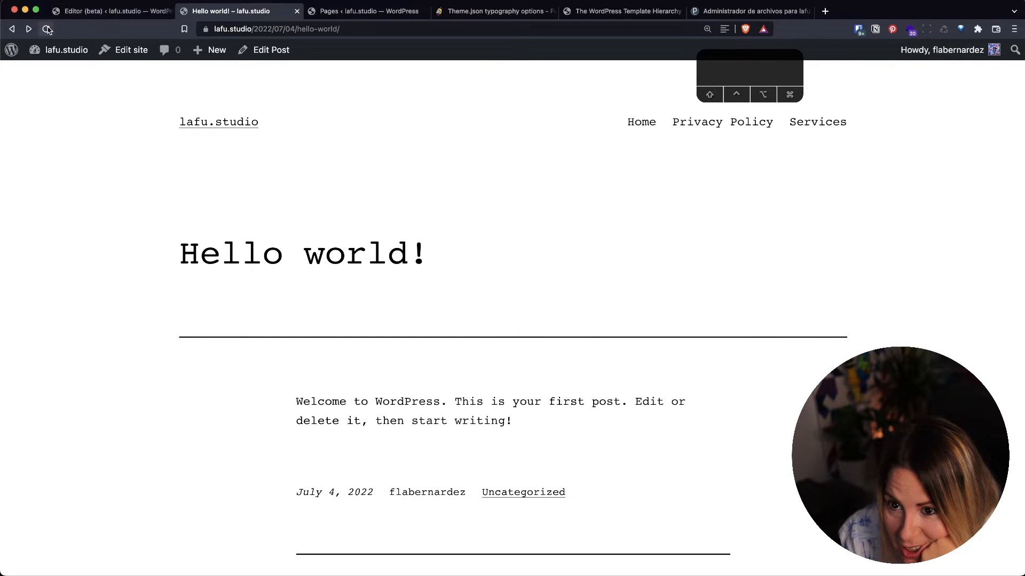
- Return to the Header template part, select the Services link's text, and open a new browser tab
left_click(112, 15)
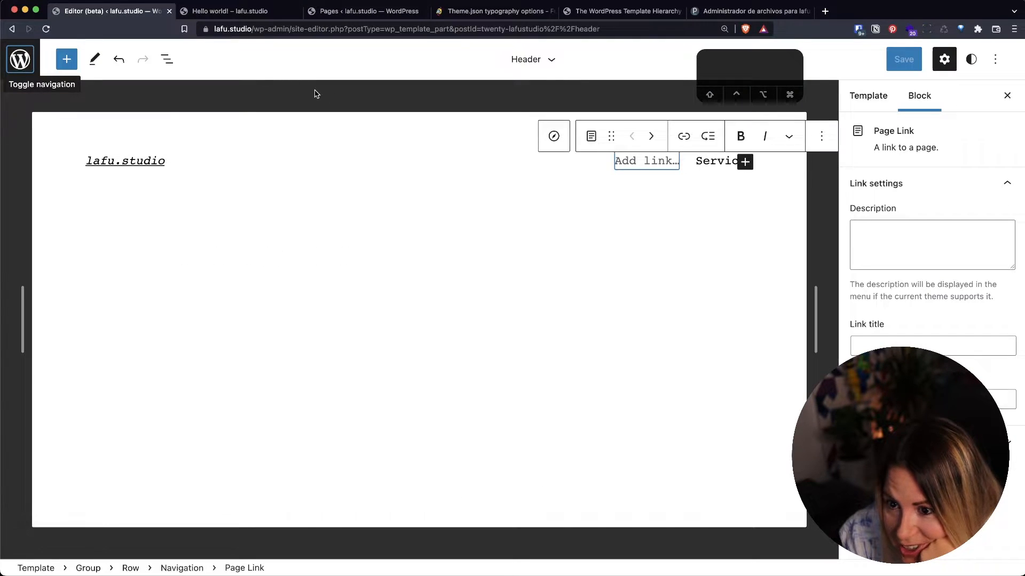
double_click(722, 164)
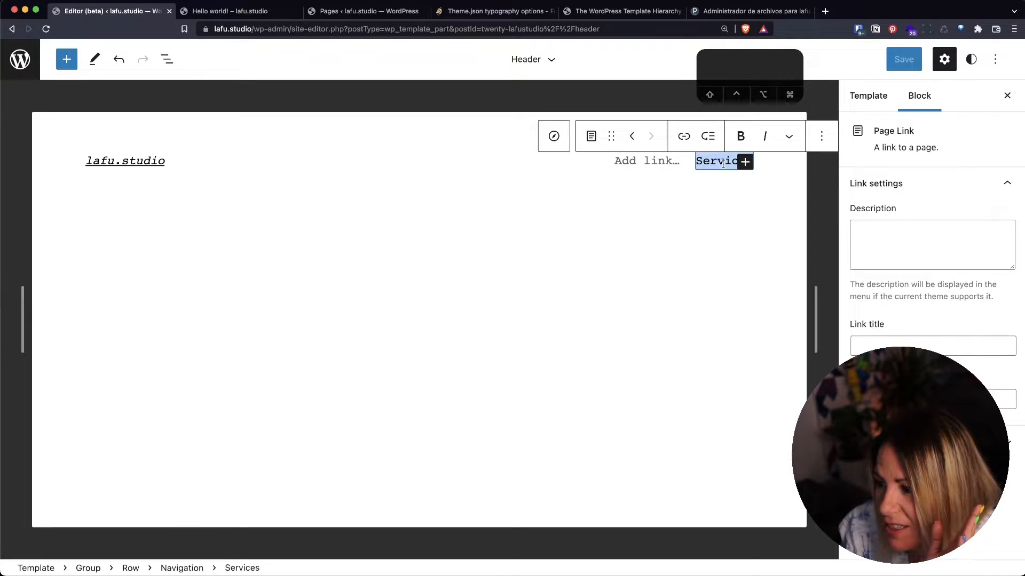
left_click(828, 11)
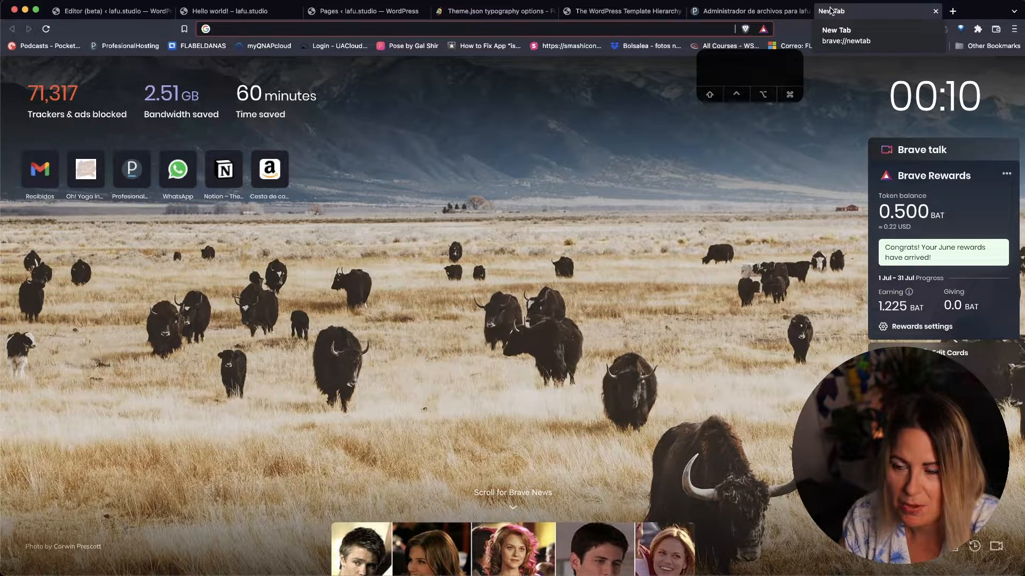
type("me")
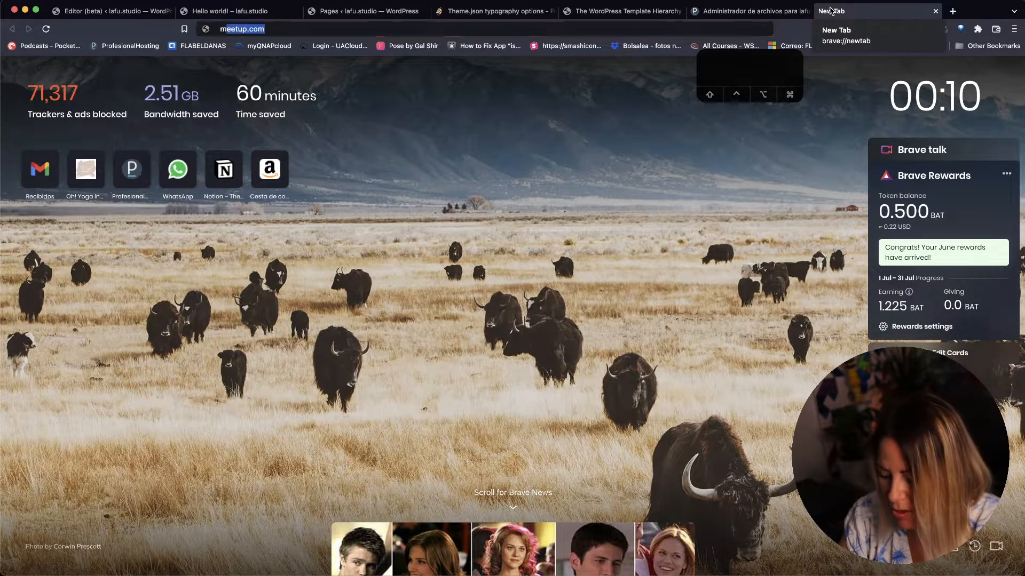
type("como")
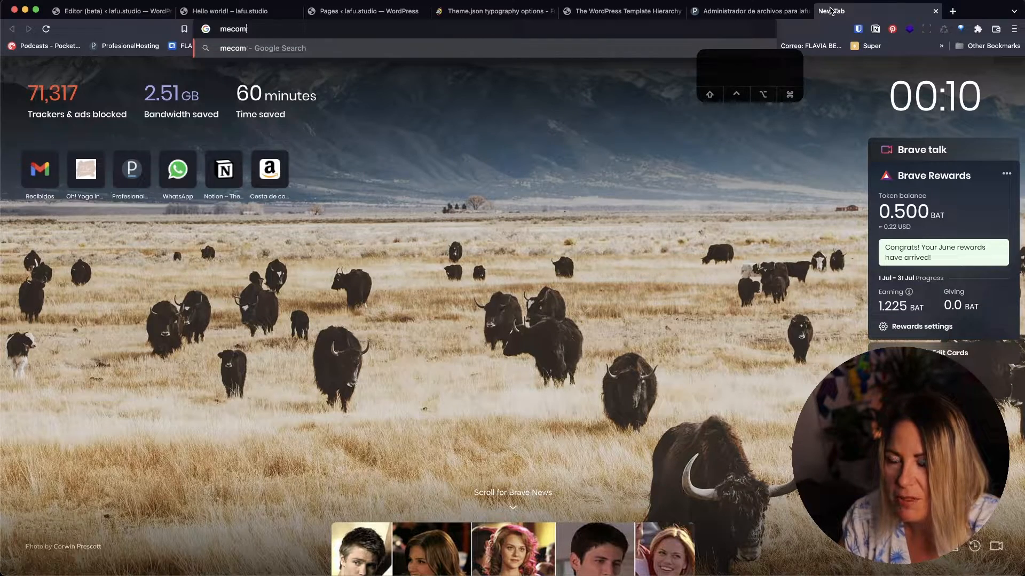
key("BackSpace")
key("BackSpace")
key("BackSpace")
key("BackSpace")
key("BackSpace")
- Open the Relajaelcoco website at relajaelcoco.com/# and expand its menu to examine the page names it uses
type("relaj")
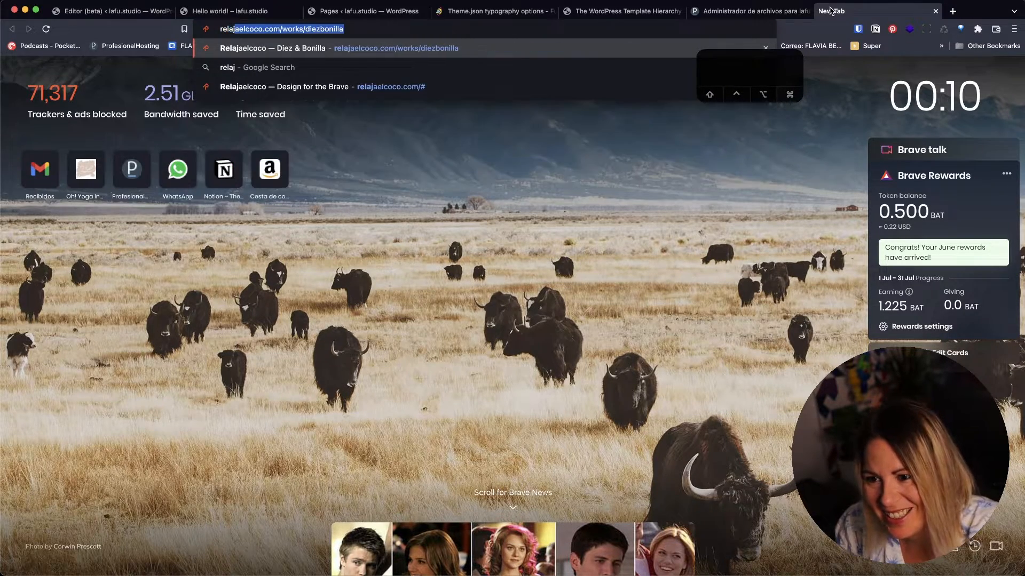
key("BackSpace")
key("Down")
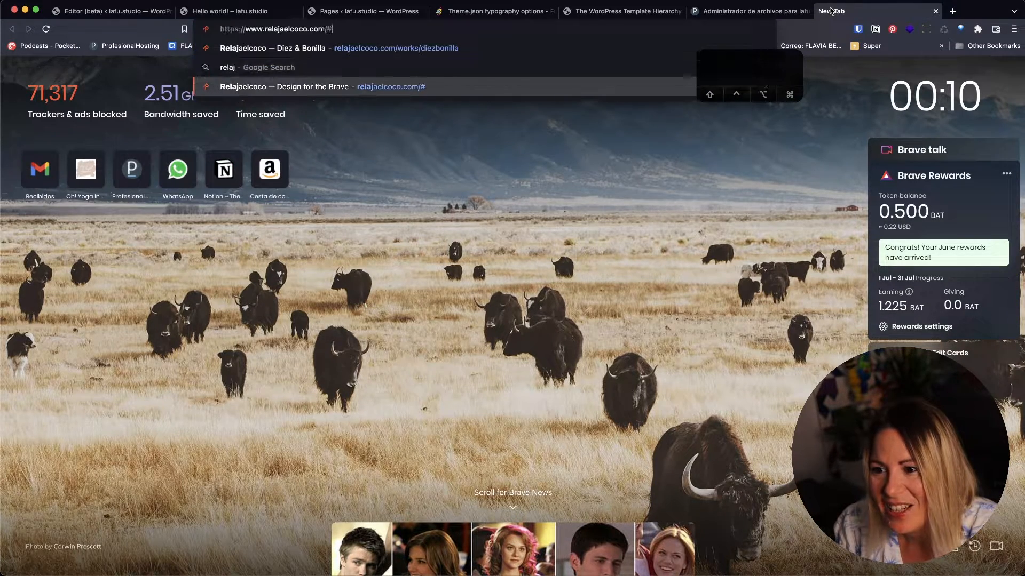
key("Return")
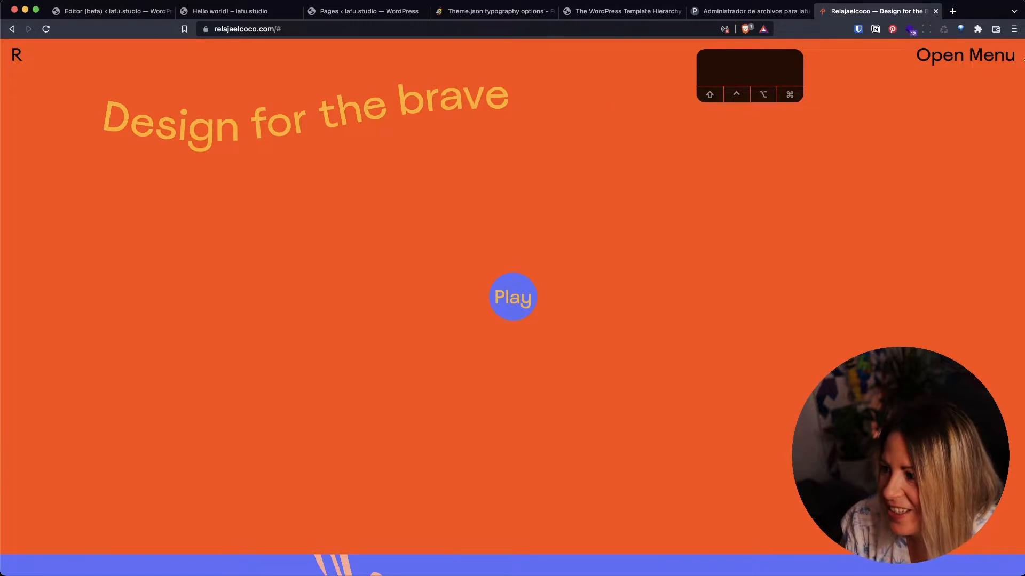
left_click(966, 55)
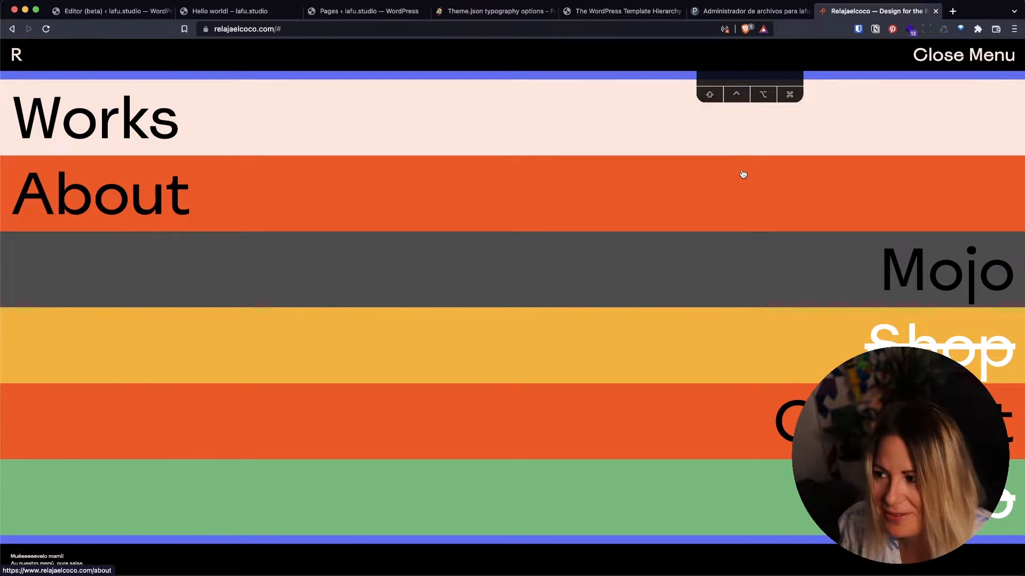
left_click(185, 7)
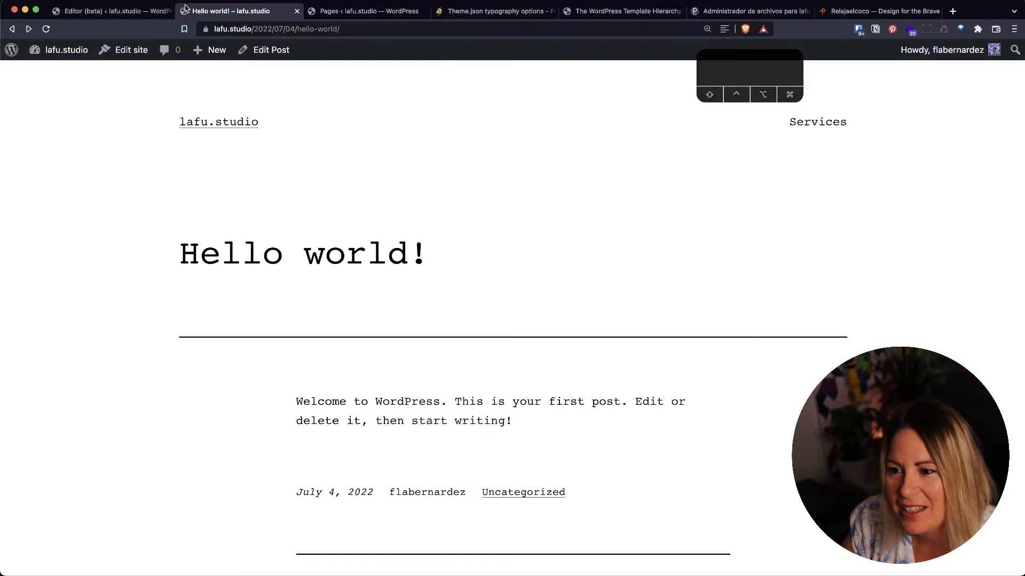
left_click(99, 10)
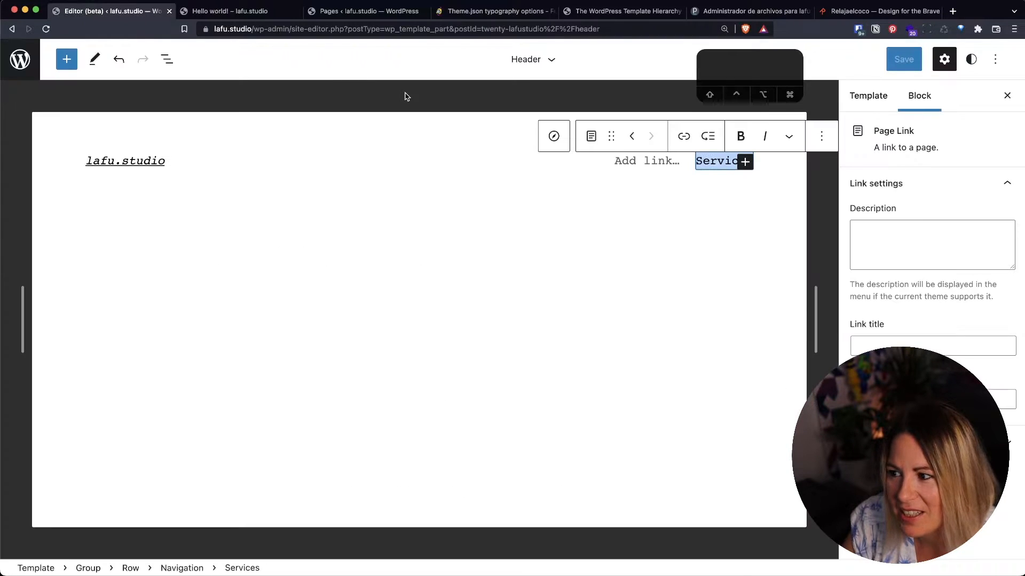
left_click(645, 159)
type("W")
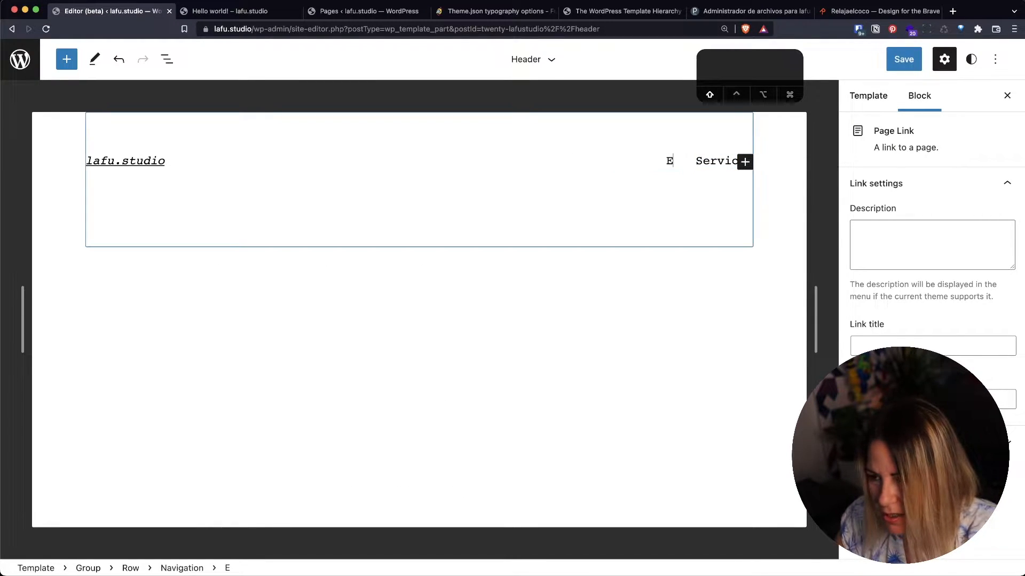
key("BackSpace")
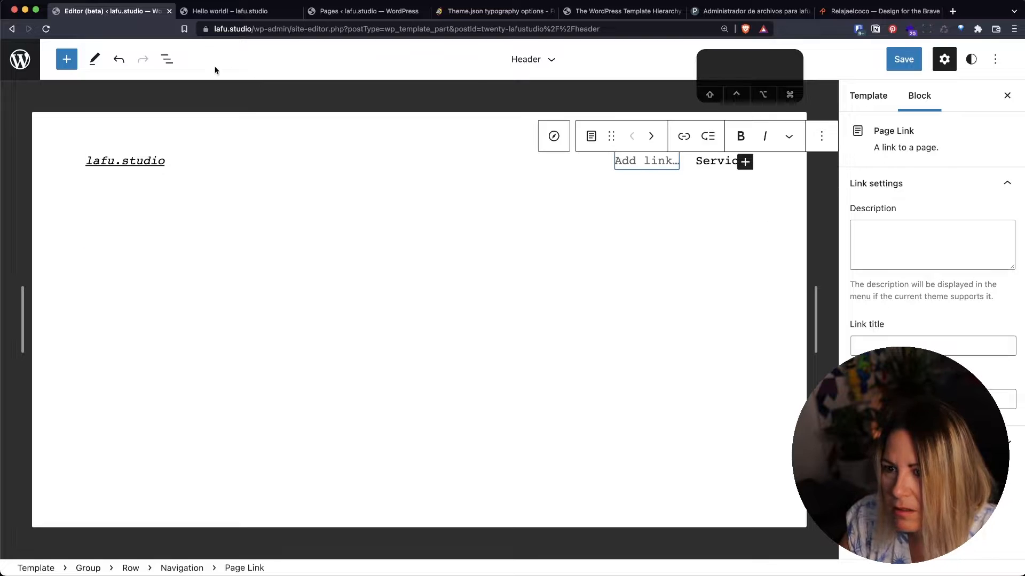
- Create a new page titled Works from the dashboard's list of pages and publish it
left_click(240, 10)
left_click(348, 15)
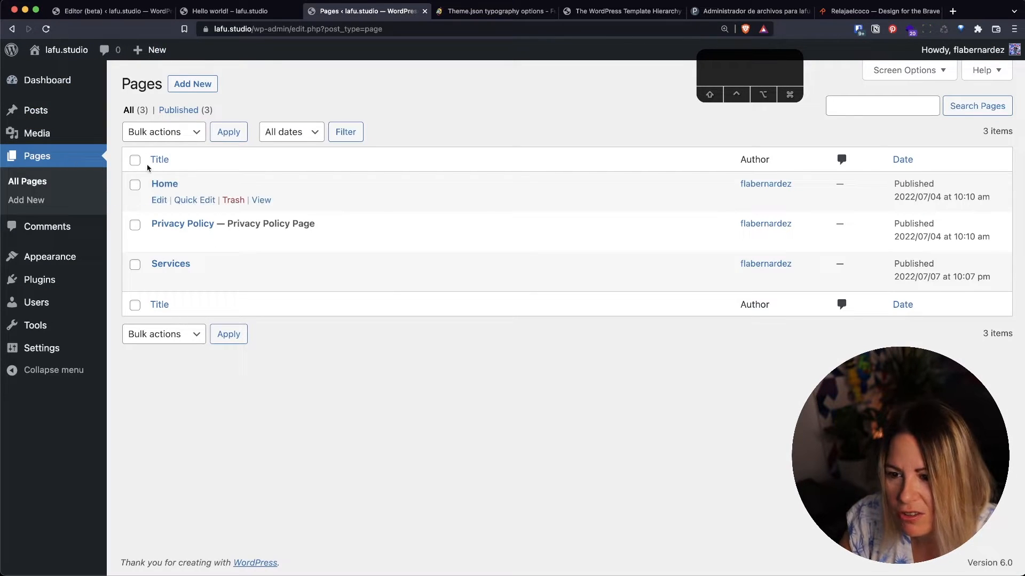
left_click(185, 89)
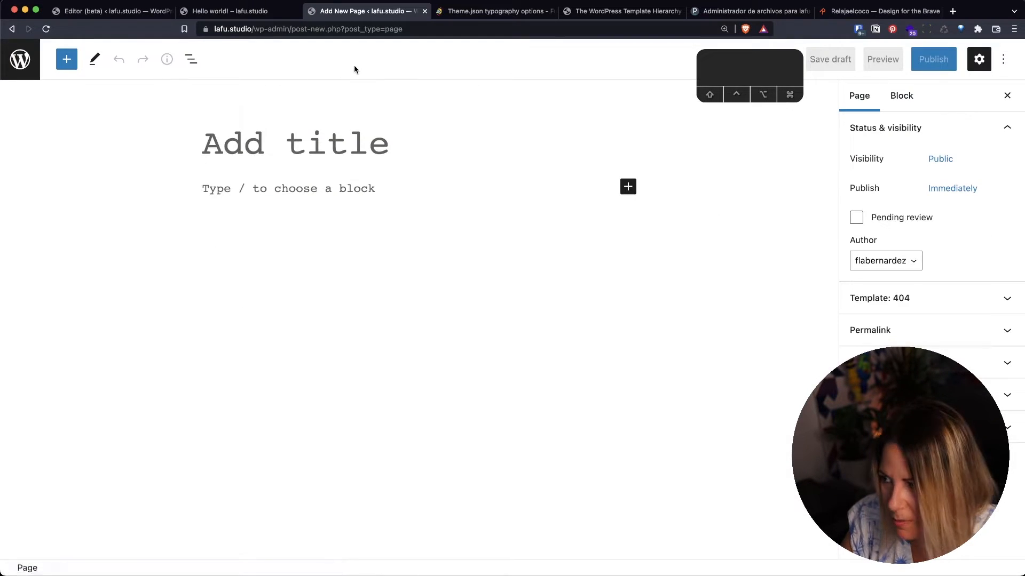
type("Wo")
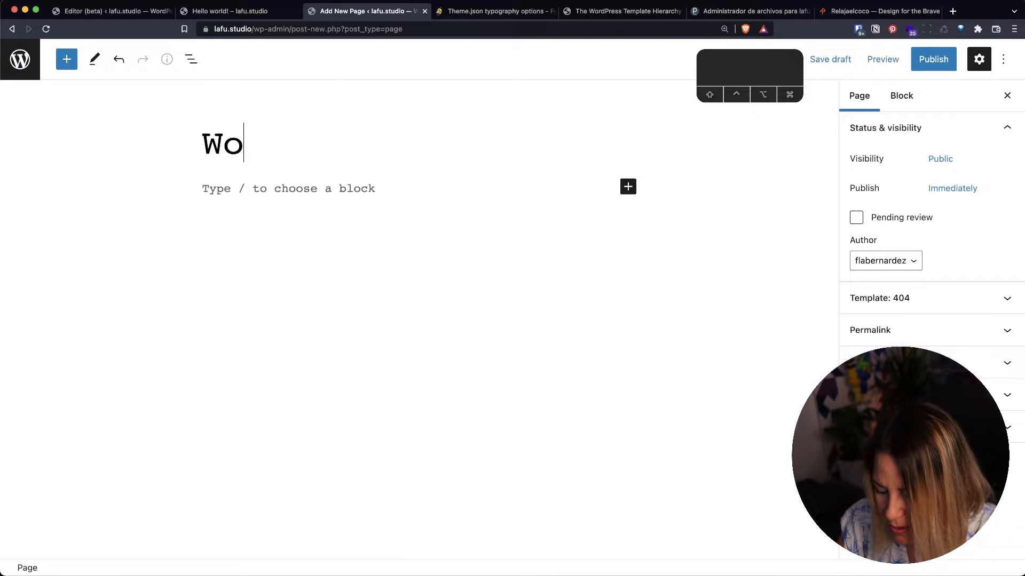
type("rks")
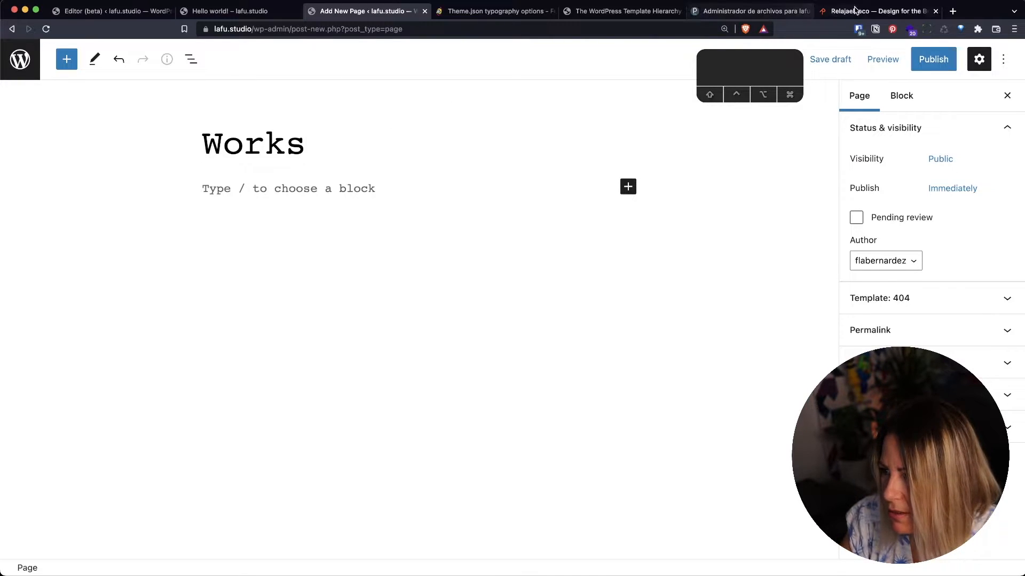
left_click(933, 59)
left_click(891, 62)
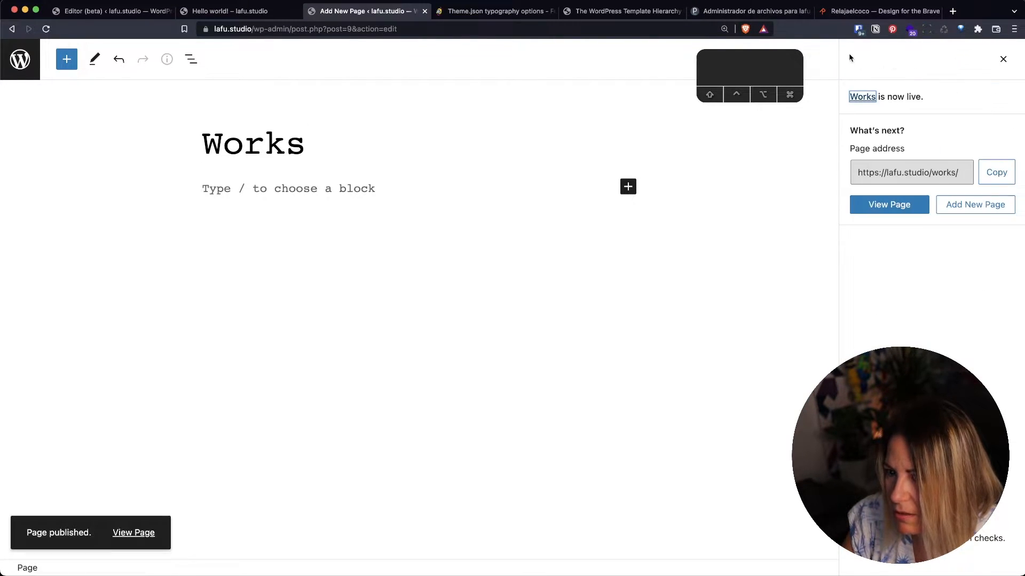
- Open the Works page on the Relajaelcoco website to examine it, and go back to the site's menu
left_click(873, 12)
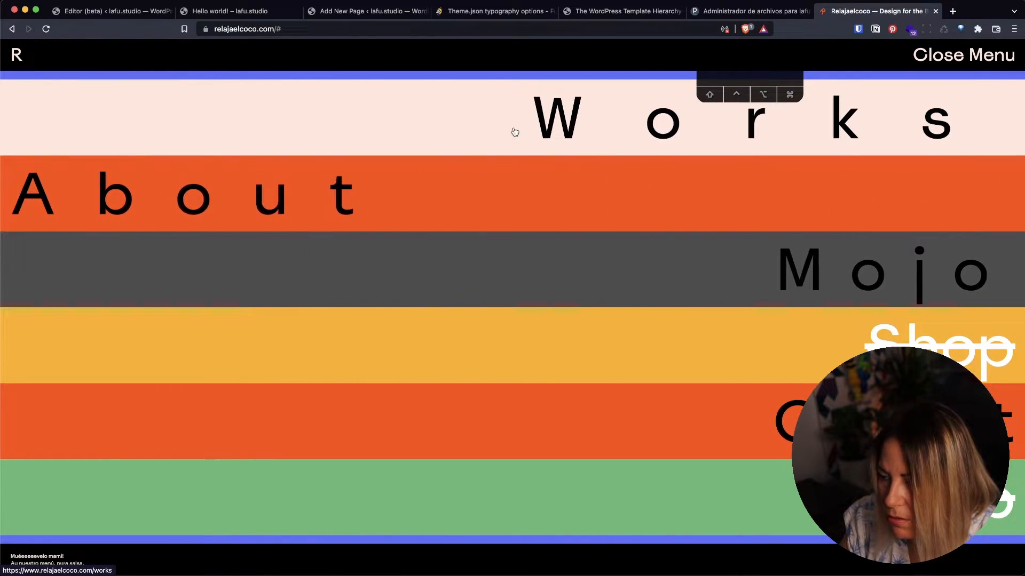
left_click(965, 138)
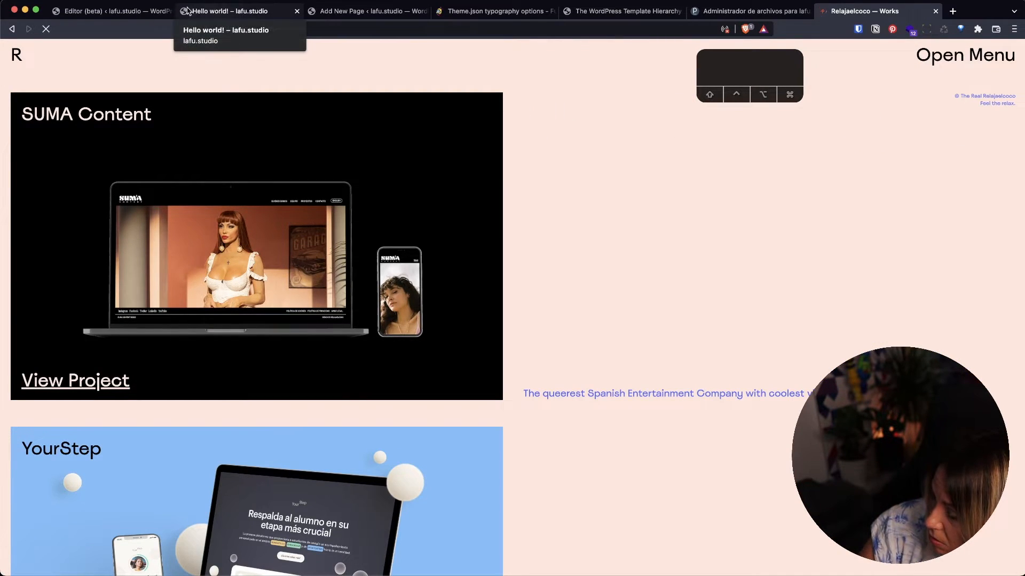
left_click(11, 29)
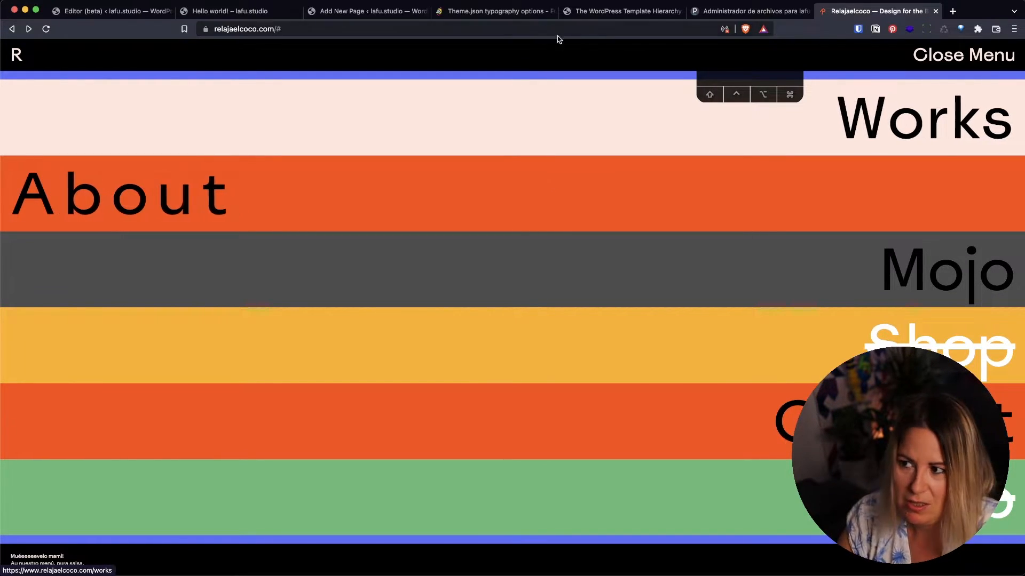
- Create a new page titled About from the dashboard's list of pages and publish it
left_click(134, 12)
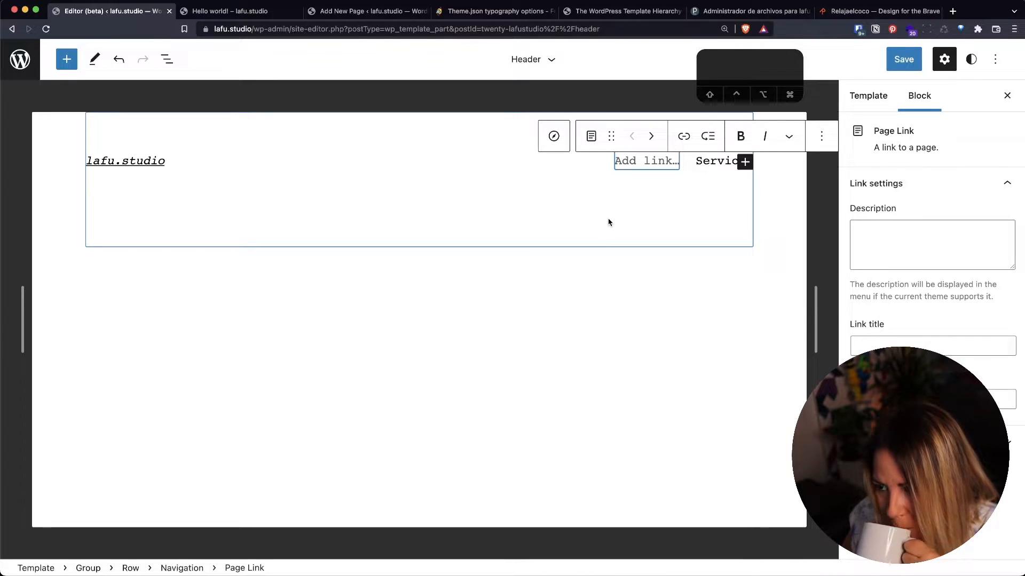
left_click(262, 7)
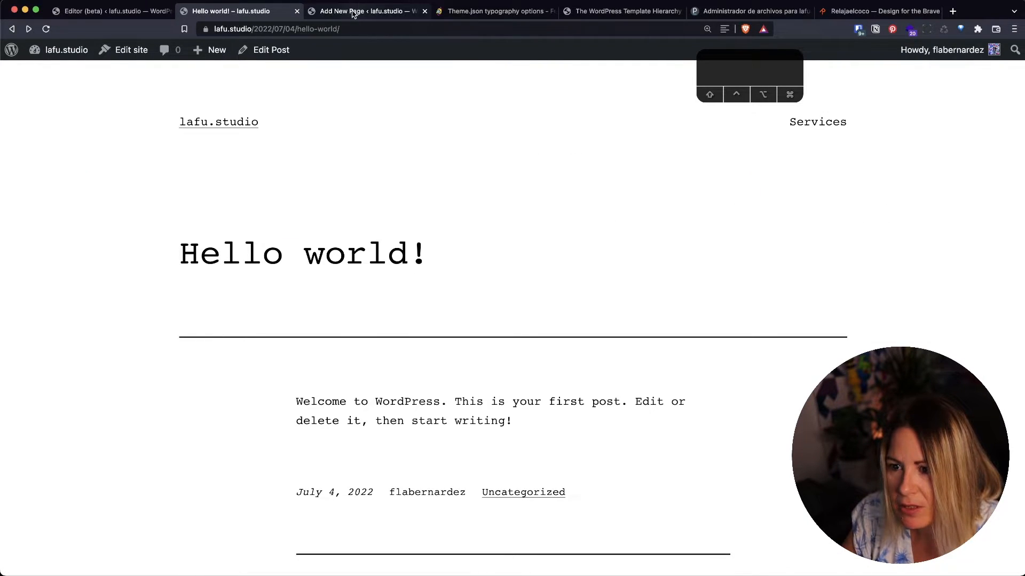
left_click(352, 12)
left_click(18, 62)
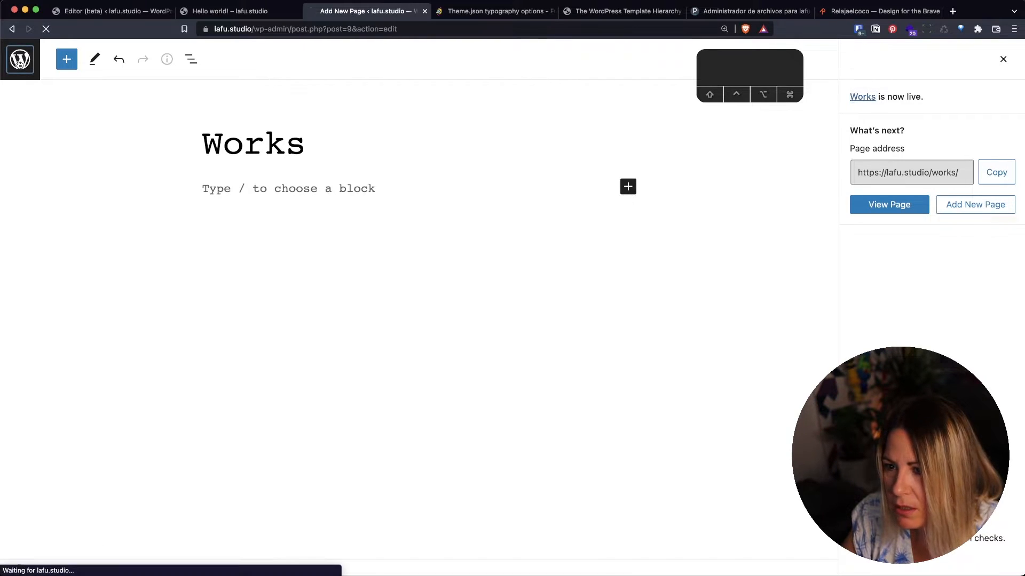
left_click(192, 83)
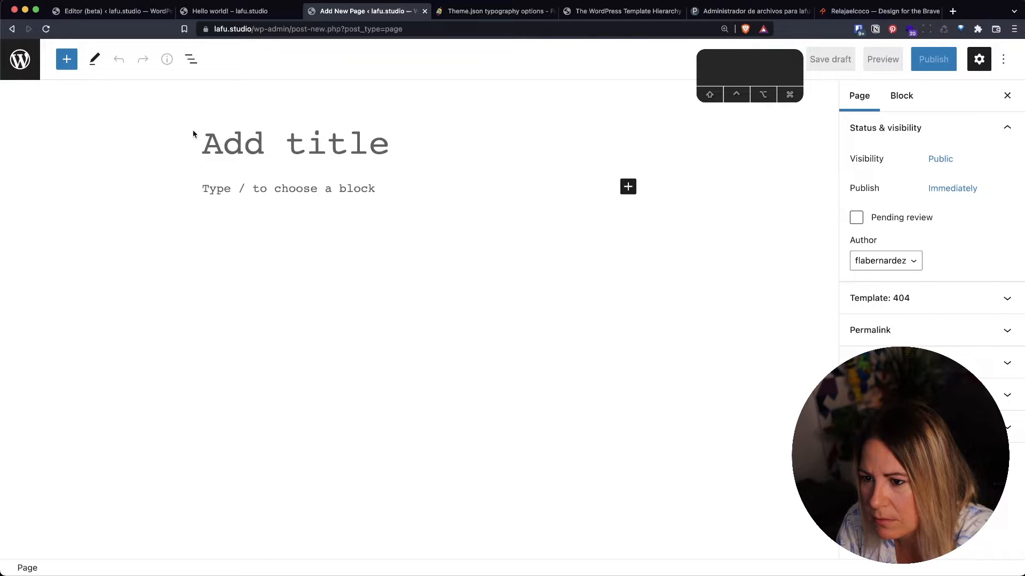
type("About")
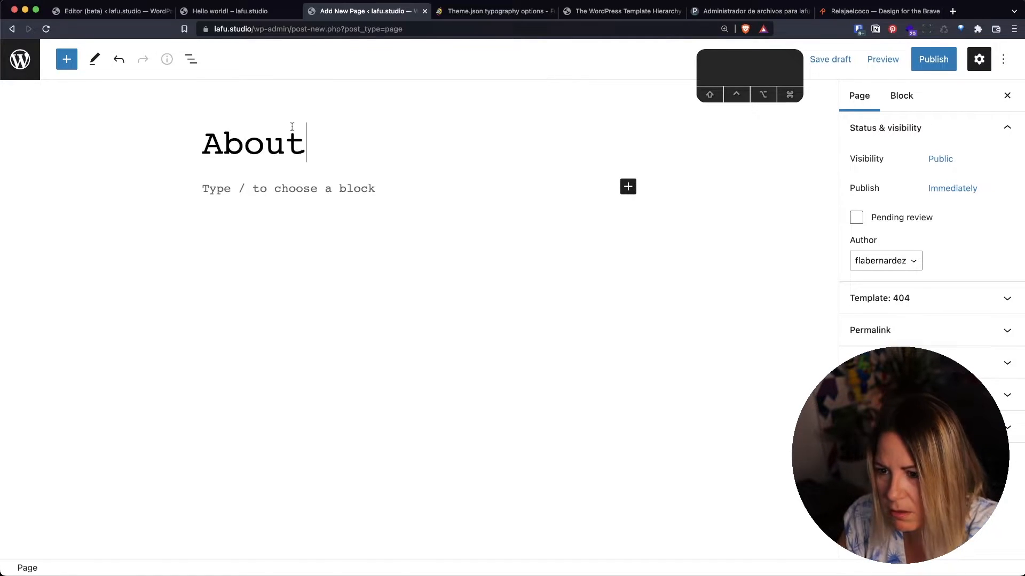
left_click(945, 61)
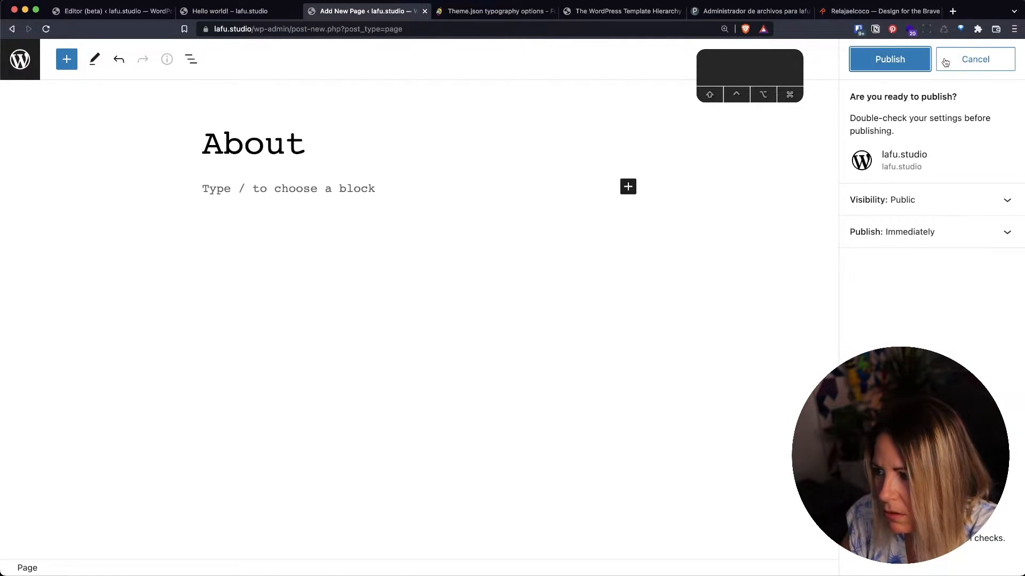
left_click(902, 64)
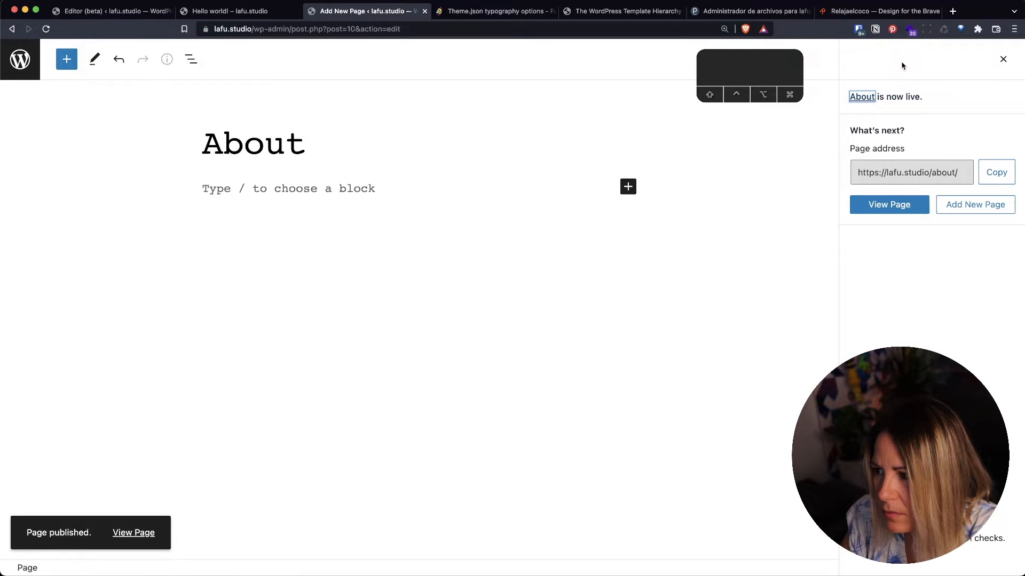
- Check the Relajaelcoco menu again, publish a new page titled Contact, and return to the Header template part
left_click(886, 10)
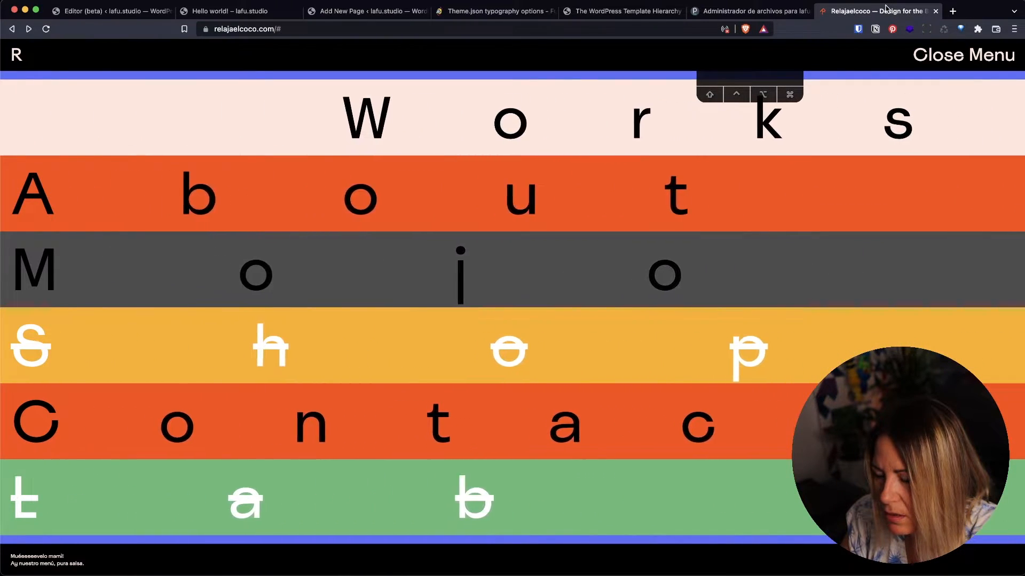
left_click(265, 12)
left_click(326, 7)
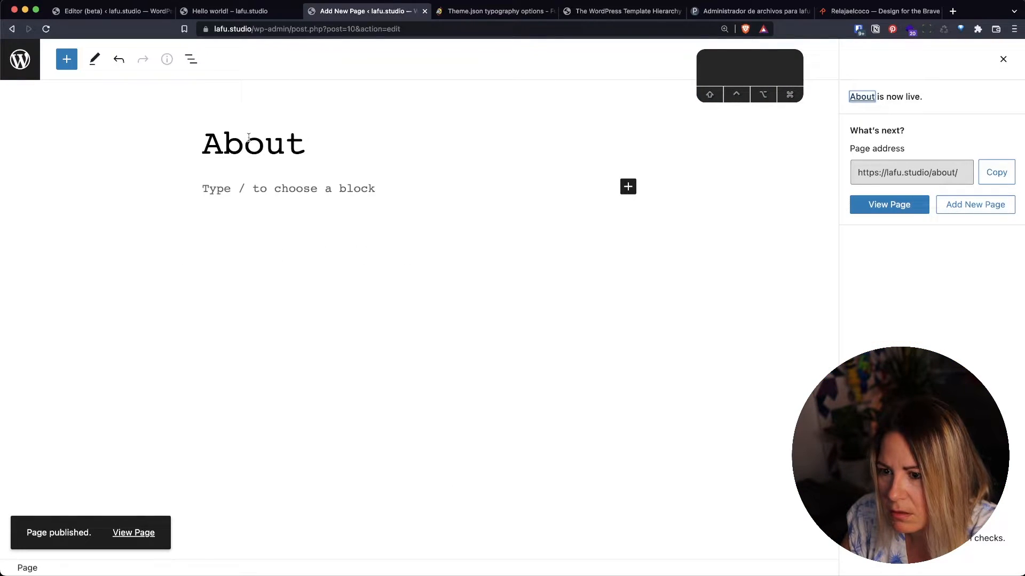
left_click(9, 44)
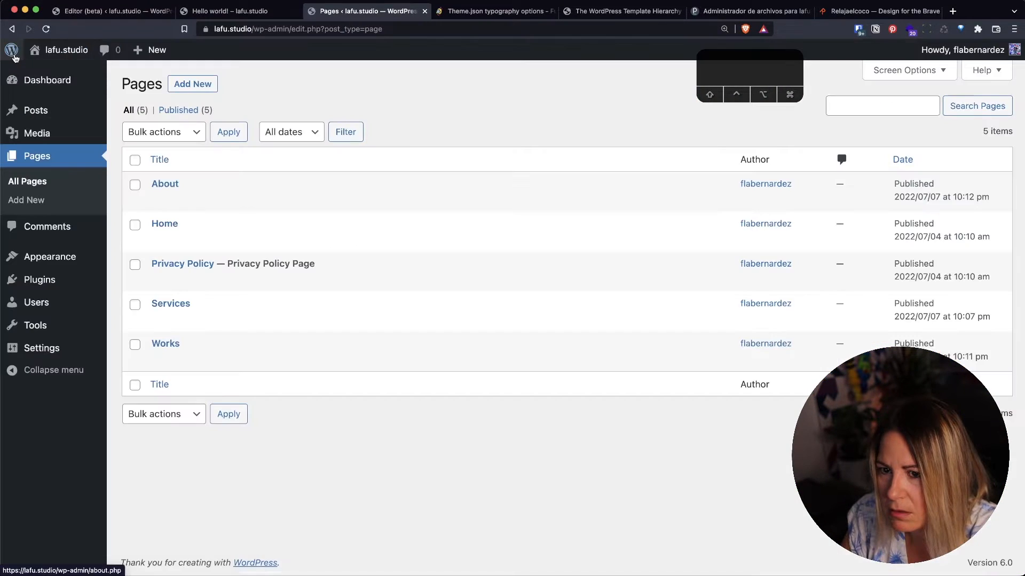
left_click(192, 84)
type("Contact")
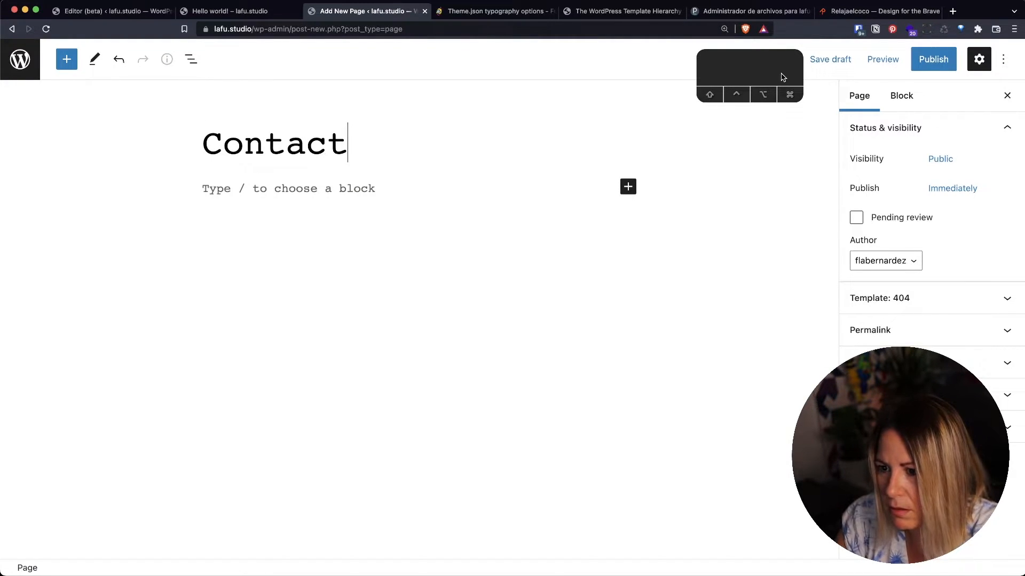
left_click(920, 67)
left_click(920, 67)
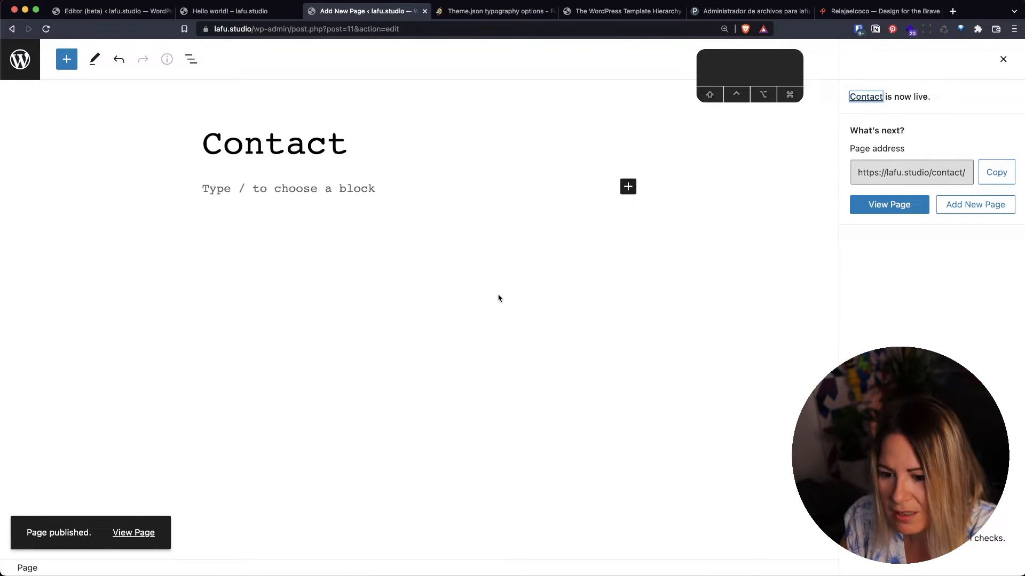
left_click(25, 64)
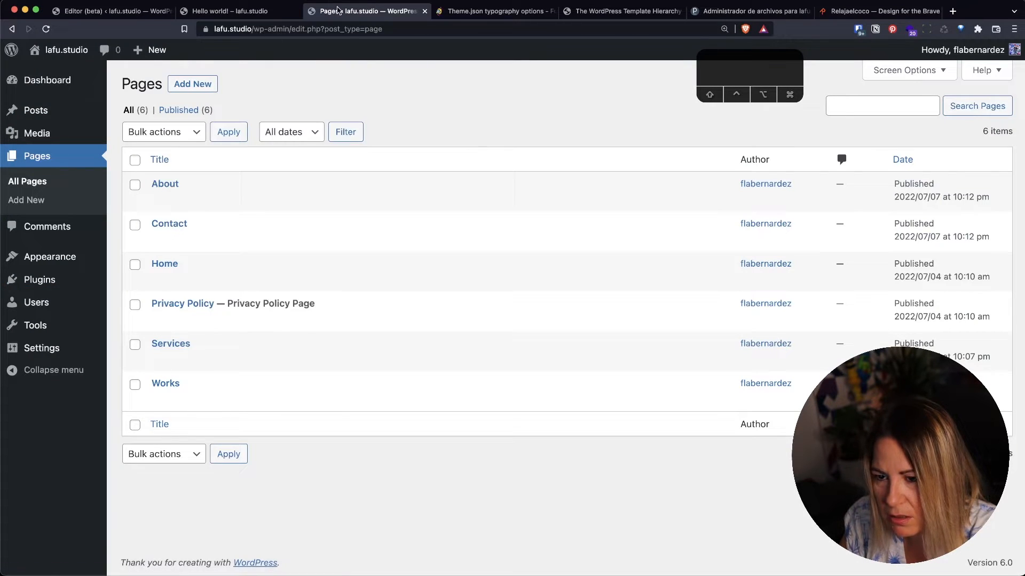
left_click(107, 11)
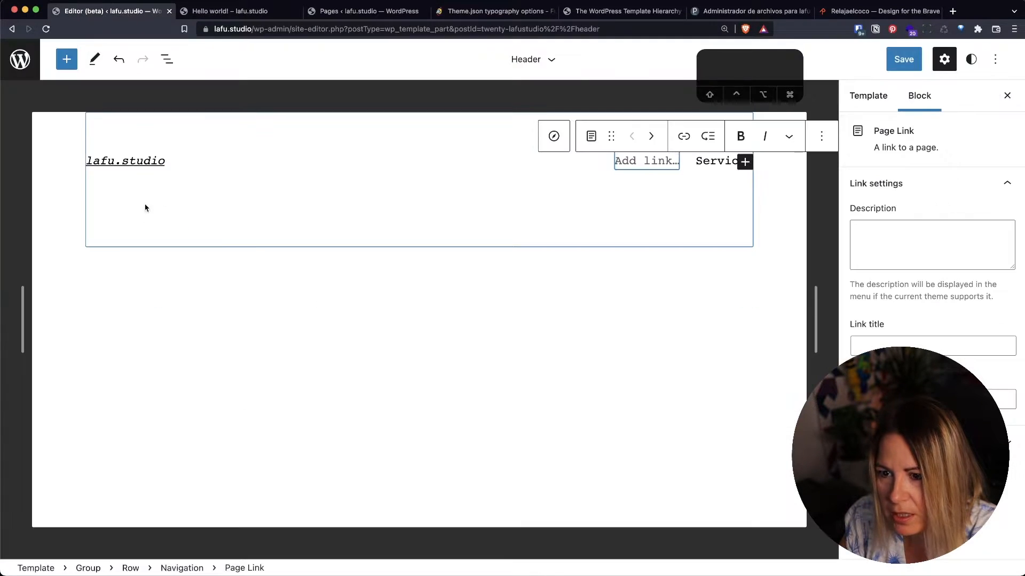
- Save the pending navigation changes and label the empty page link before Services as About
left_click(893, 68)
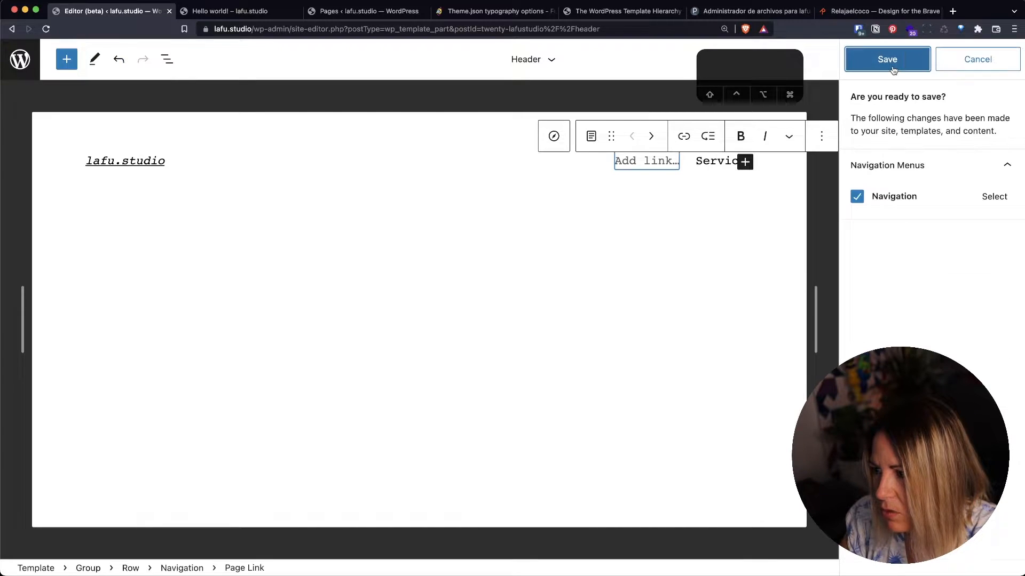
left_click(891, 68)
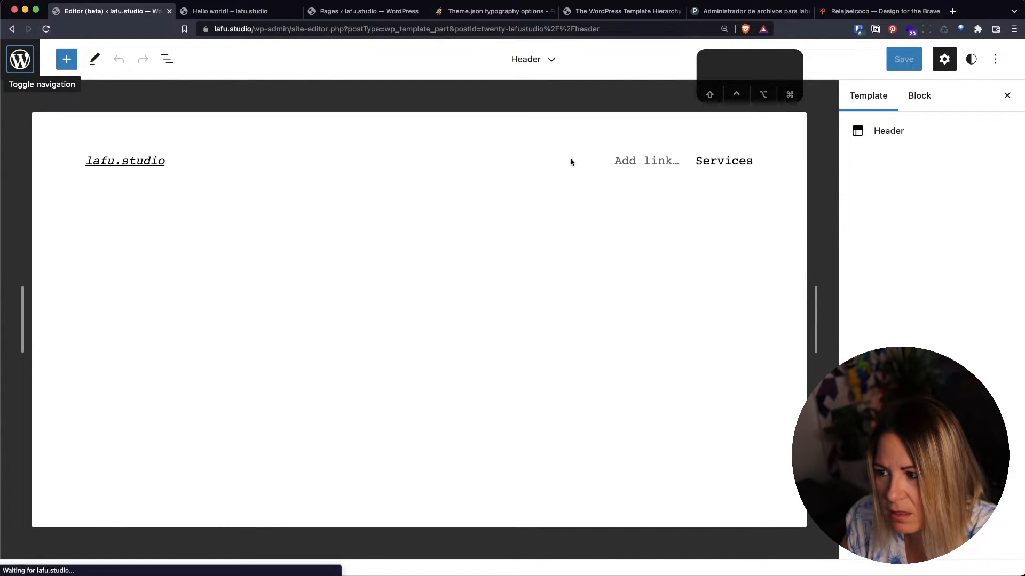
left_click(646, 162)
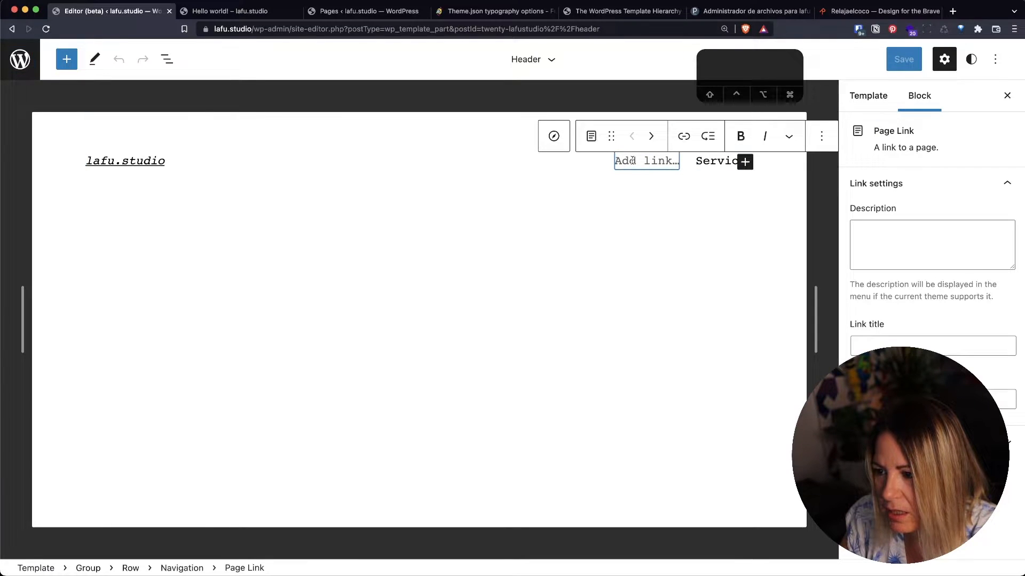
type("About")
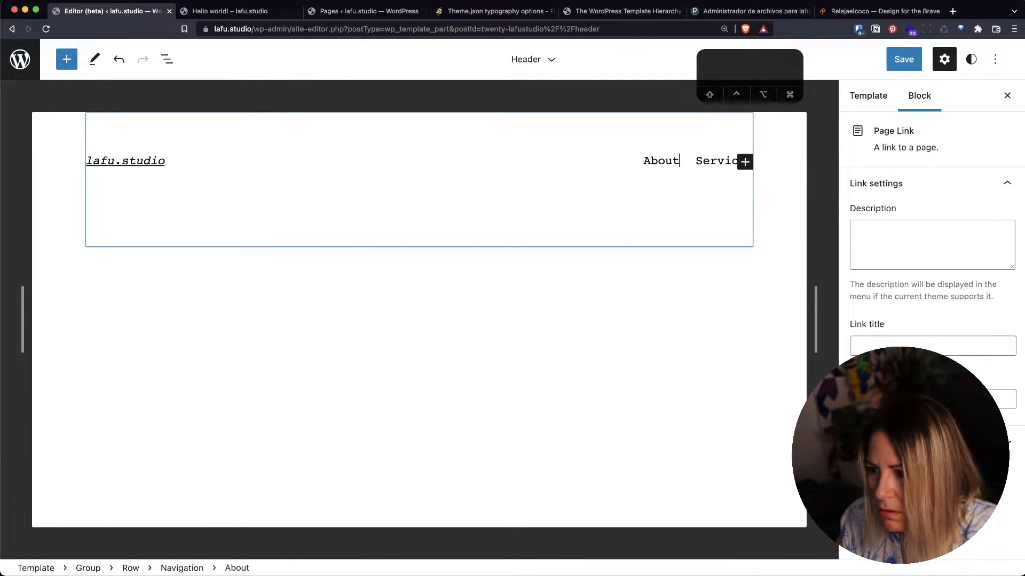
- Add an empty custom link after Services, and clear the privacy-policy URL from the About link
left_click(744, 162)
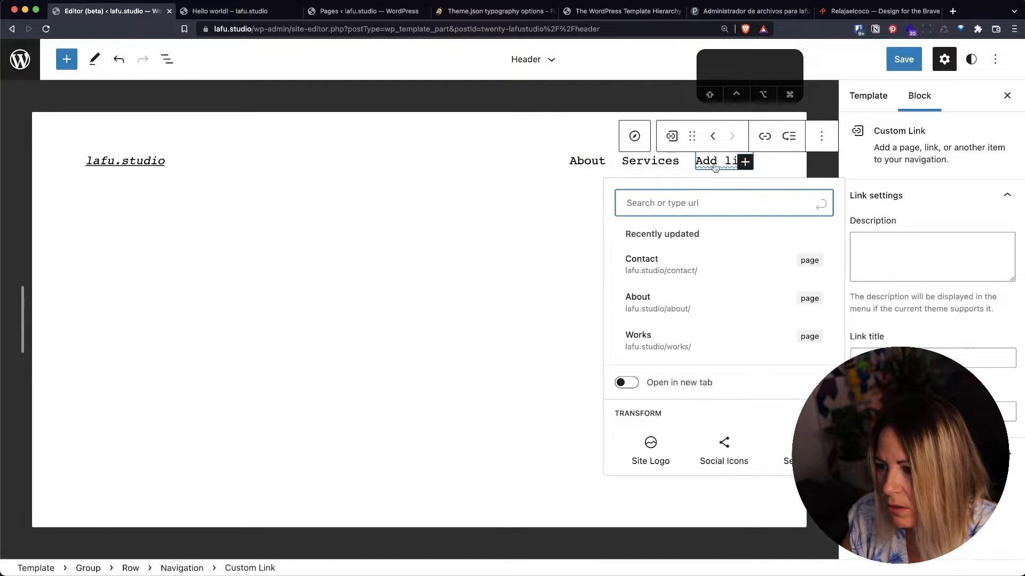
left_click(586, 160)
double_click(586, 161)
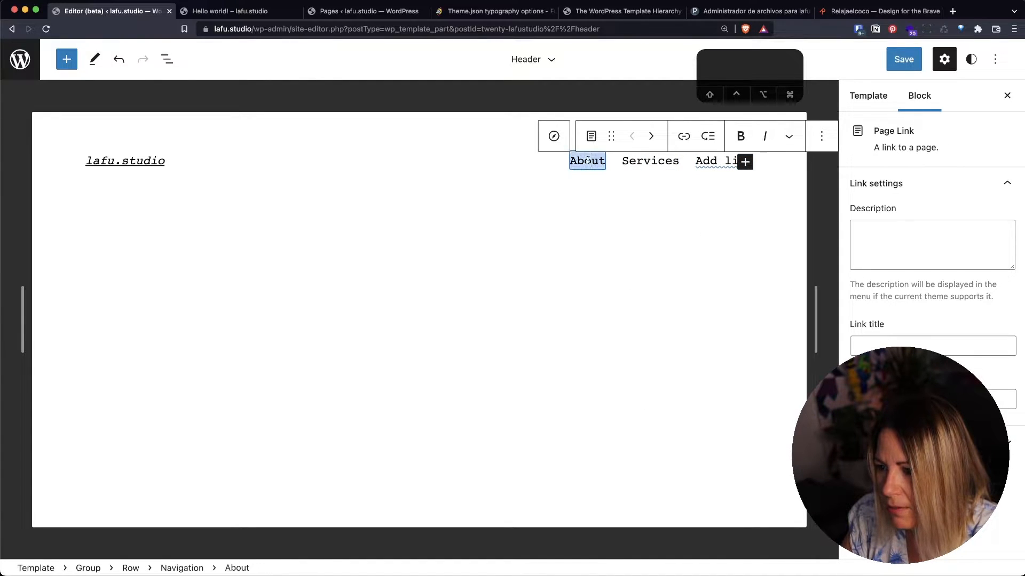
left_click(684, 137)
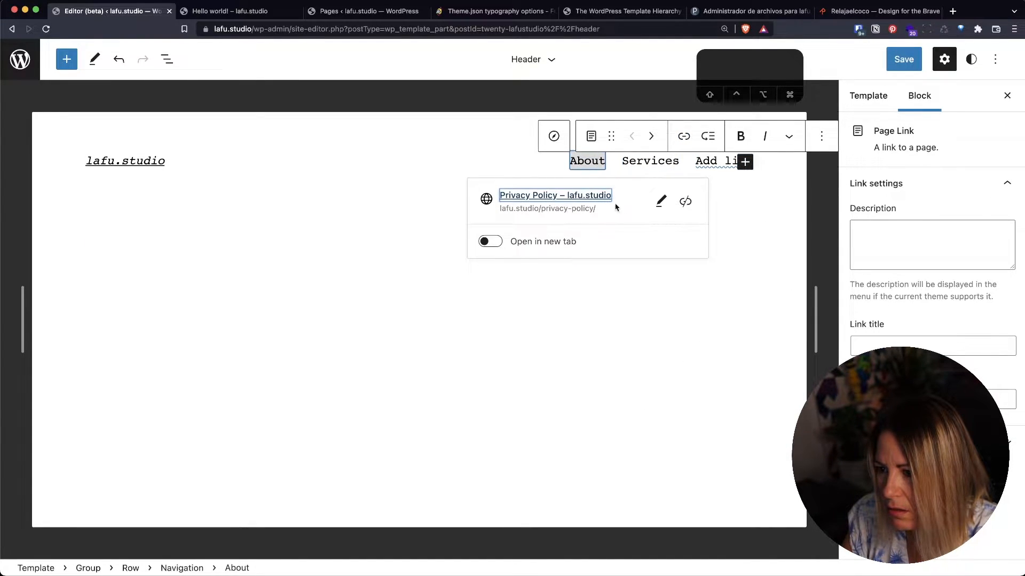
left_click(665, 202)
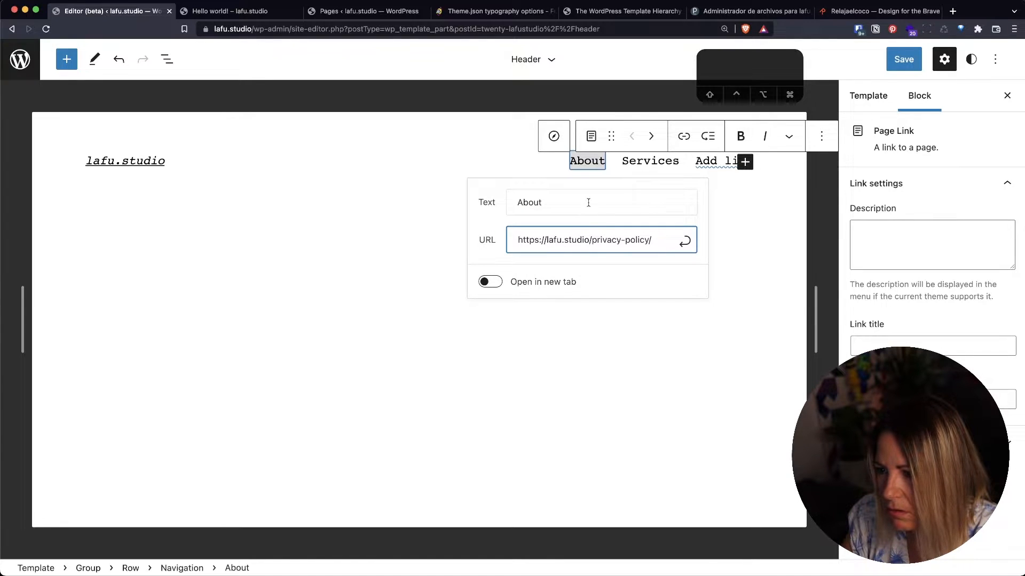
left_click(570, 206)
double_click(575, 240)
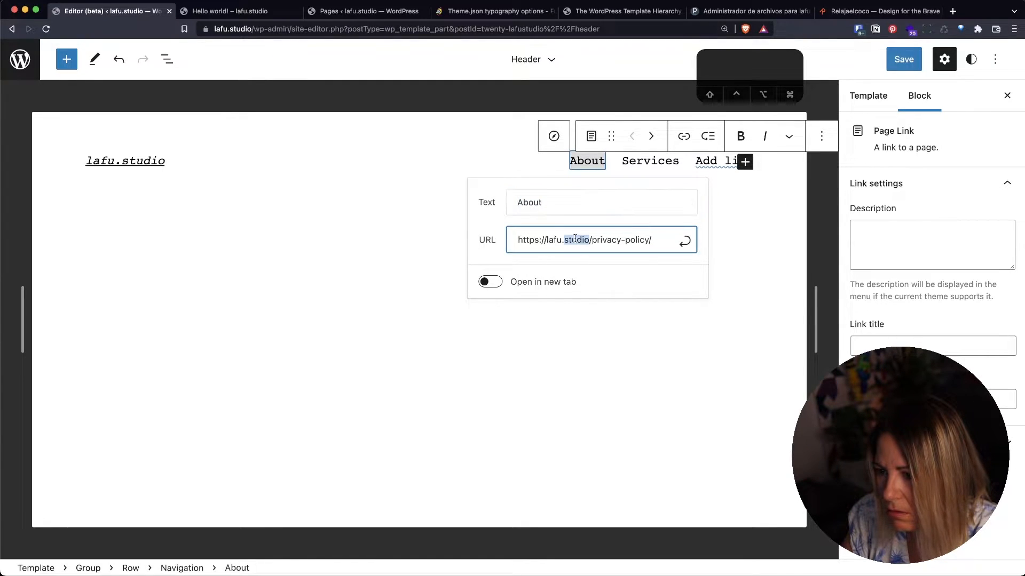
key("super+a")
key("BackSpace")
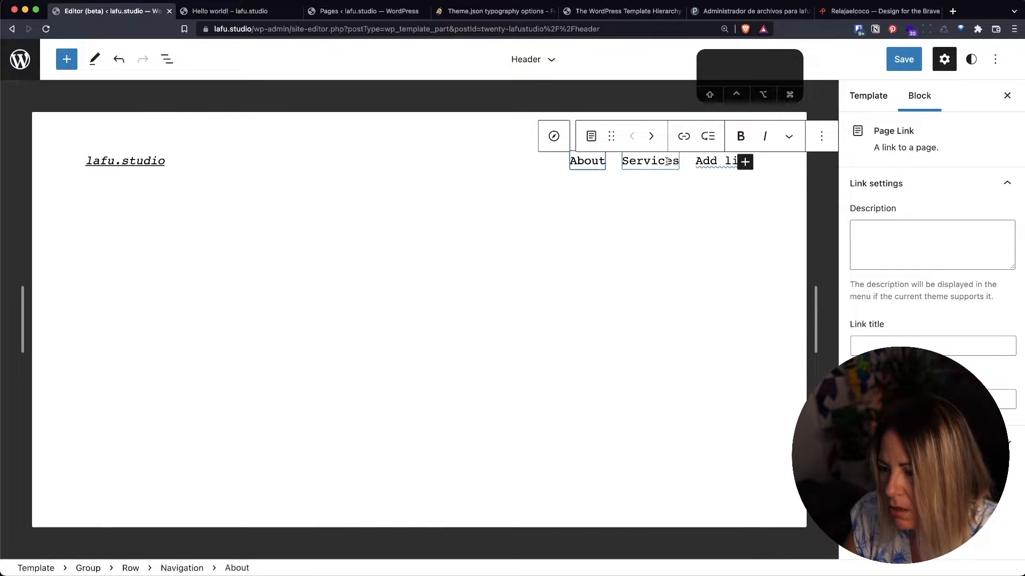
- Check which page the Services menu item links to
left_click(650, 160)
double_click(650, 161)
left_click(687, 140)
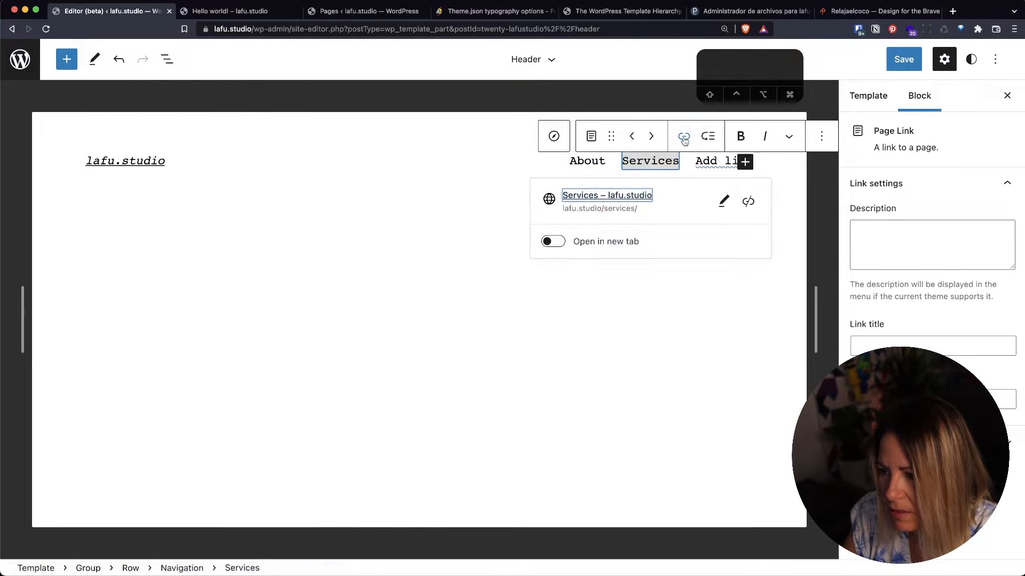
left_click(681, 143)
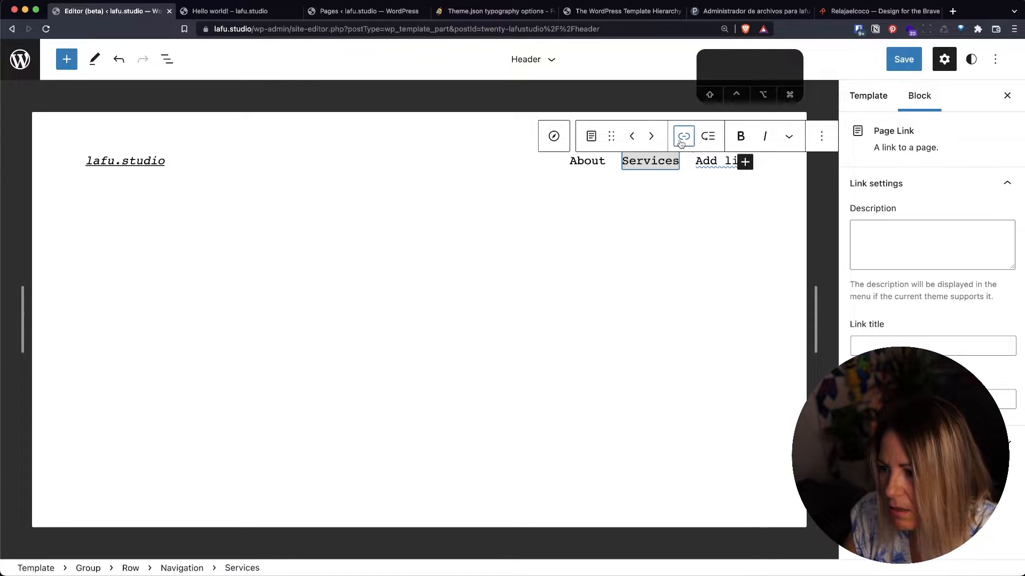
- Move the empty custom link one place earlier in the navigation, between About and Services
left_click(711, 163)
left_click(710, 163)
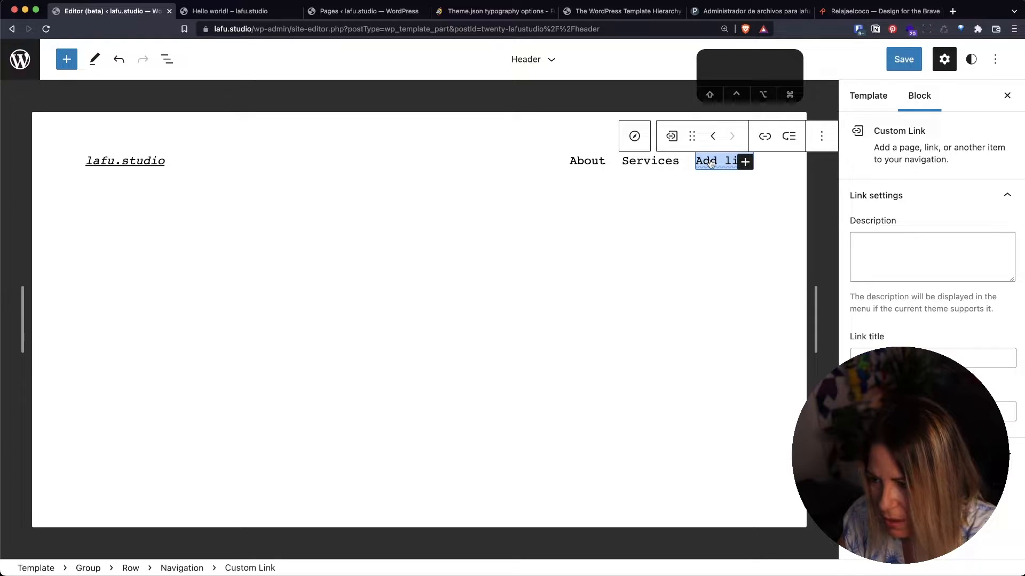
left_click(713, 137)
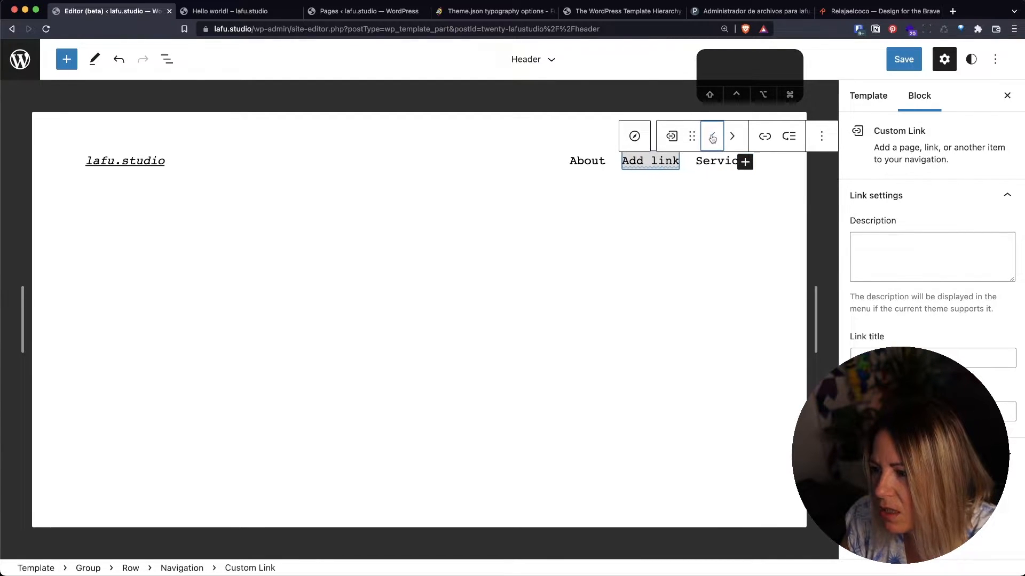
left_click(732, 137)
left_click(712, 137)
left_click(732, 137)
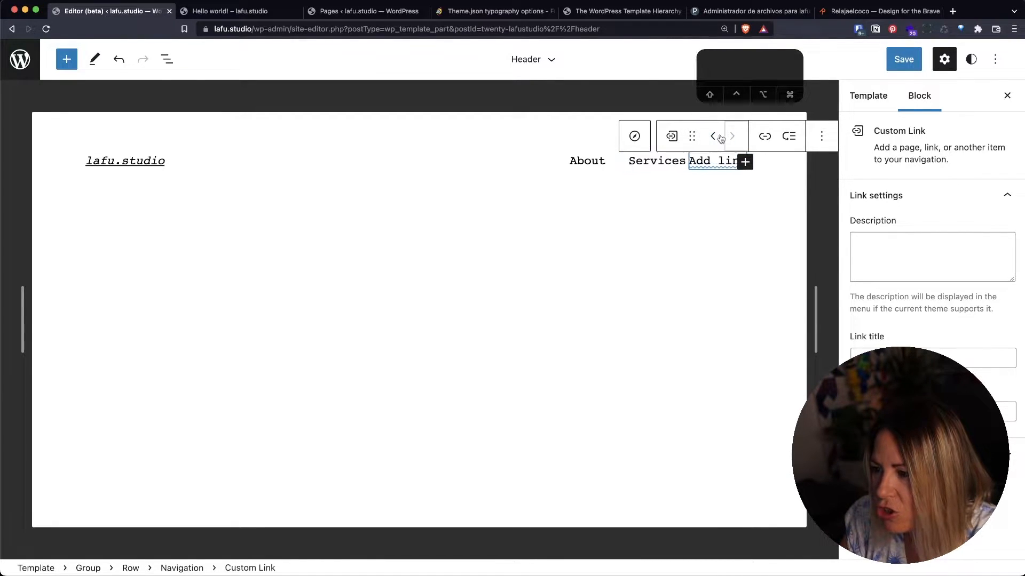
left_click(712, 139)
- Link the empty menu item between About and Services to the Works page
triple_click(646, 168)
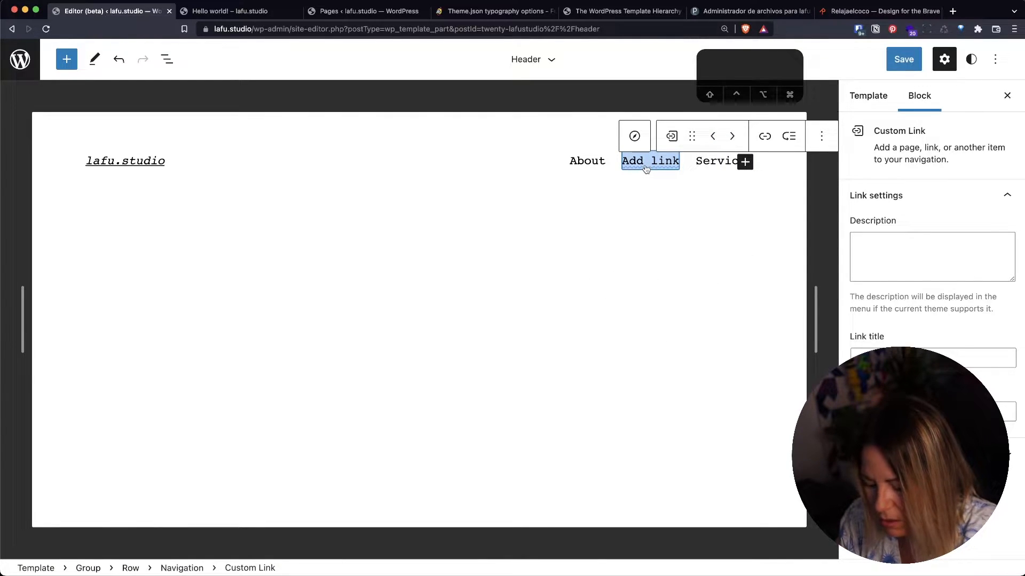
left_click(647, 165)
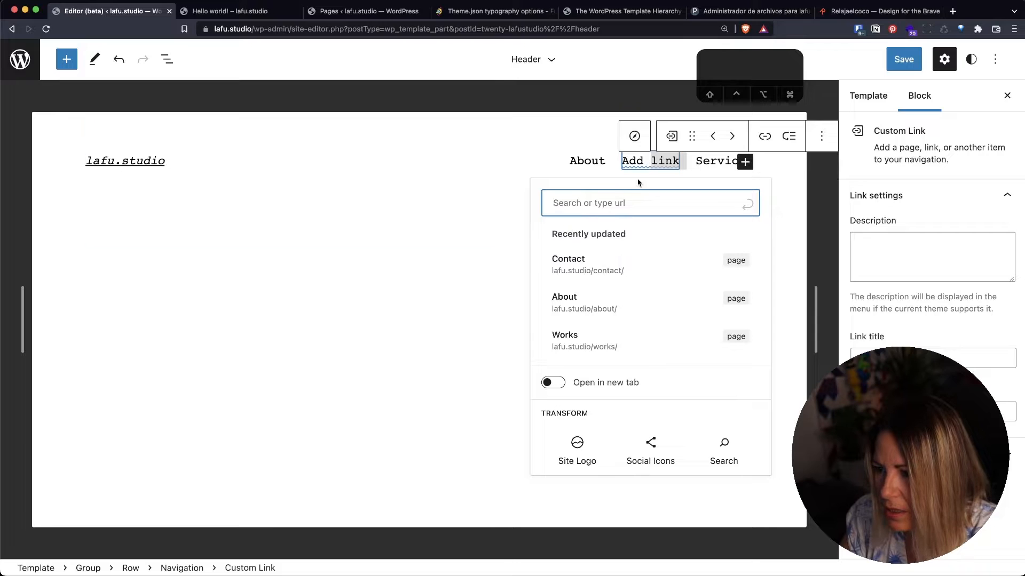
double_click(649, 165)
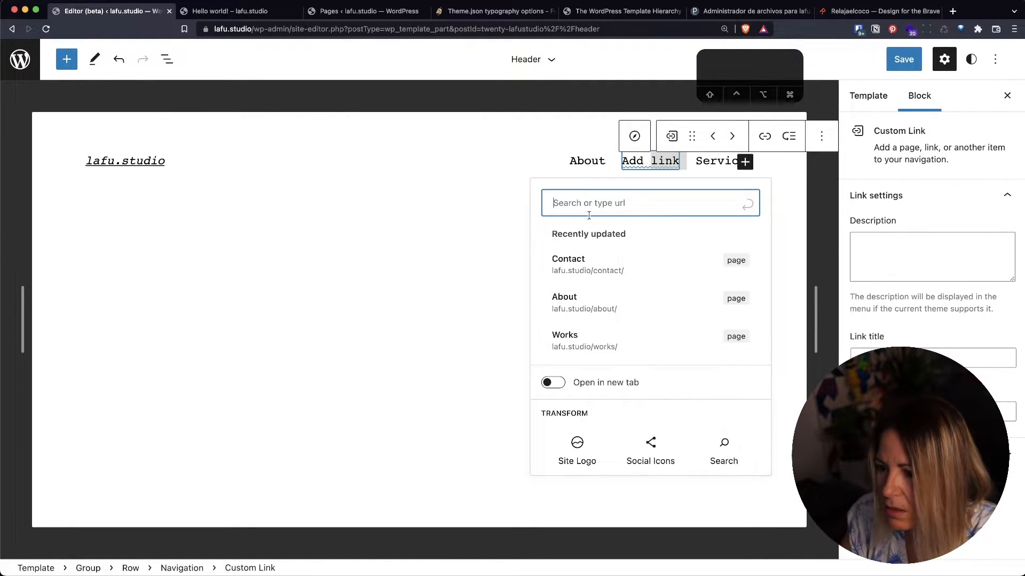
left_click(586, 339)
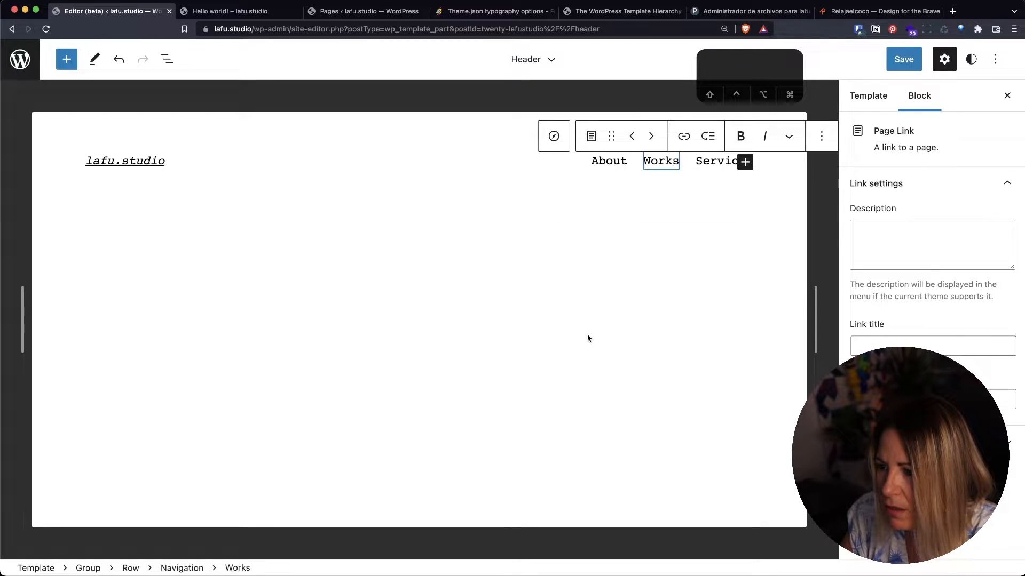
- Add a link to the Contact page at the end of the navigation and save the menu changes
left_click(720, 158)
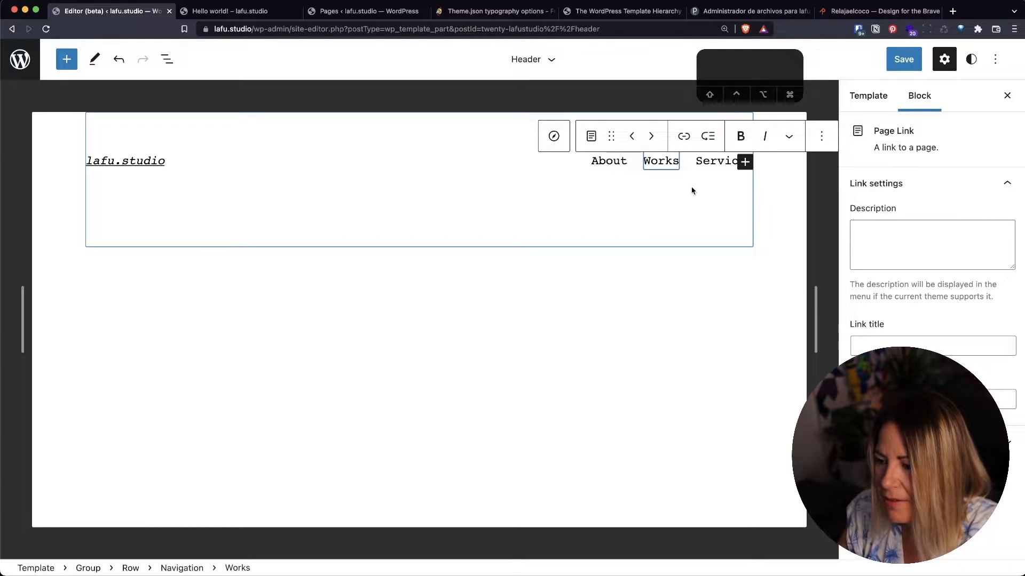
left_click(744, 161)
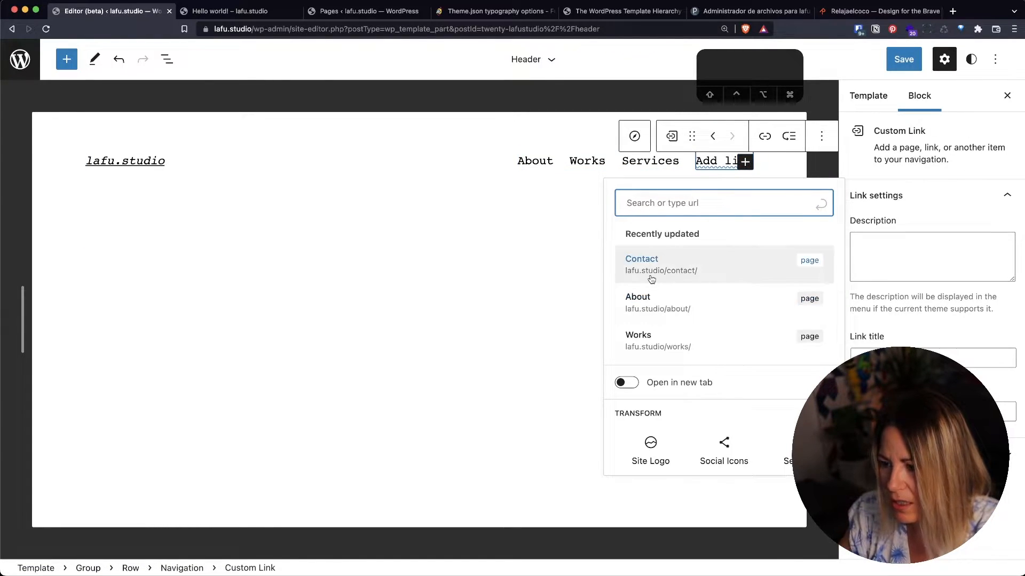
left_click(650, 277)
left_click(817, 192)
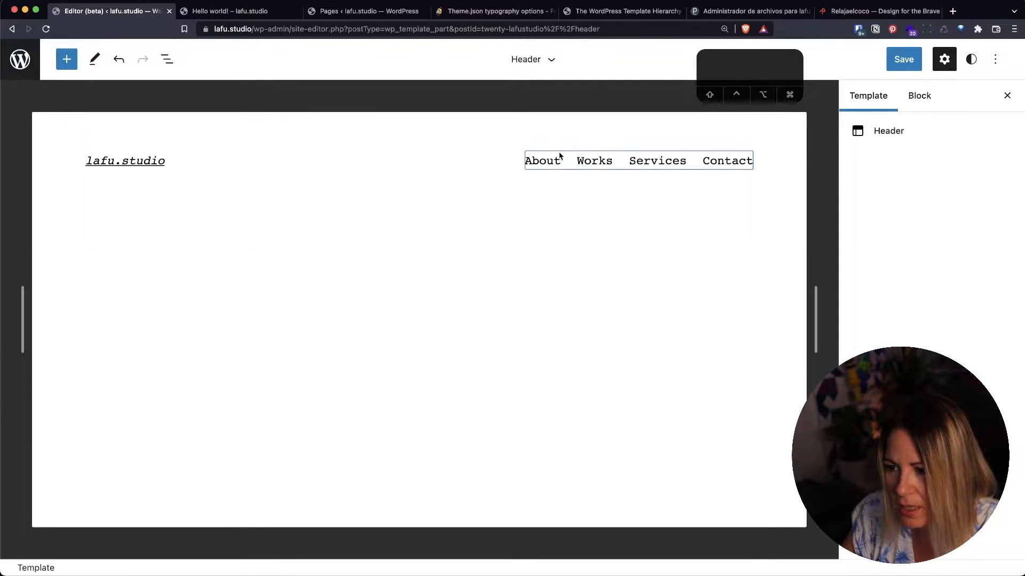
left_click(902, 64)
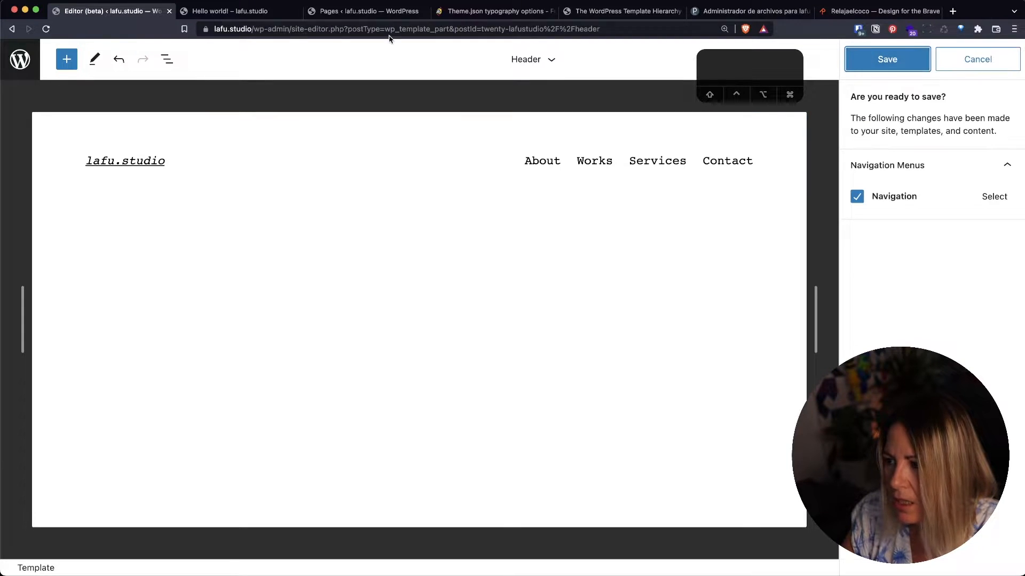
left_click(881, 63)
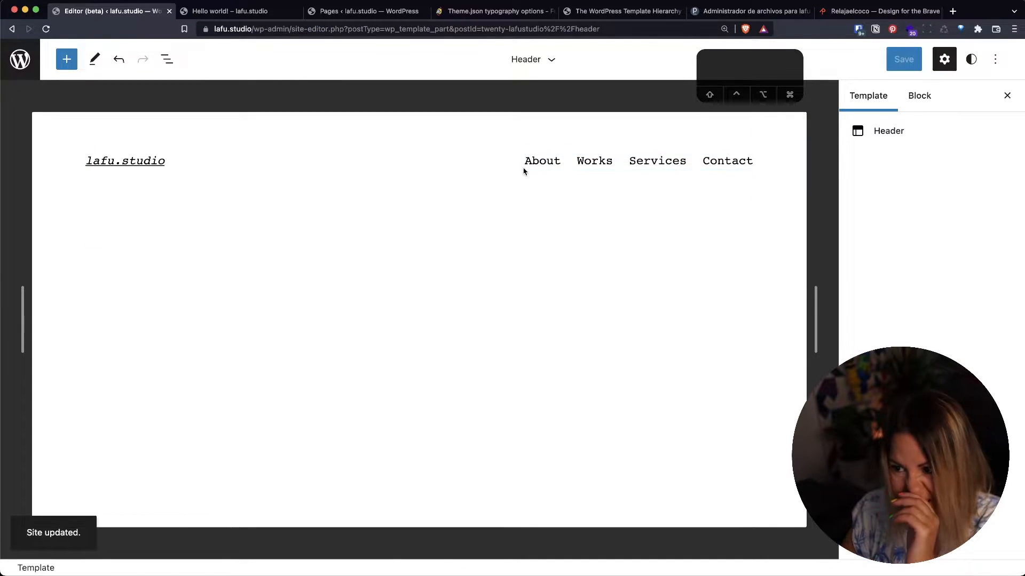
- Enter a description starting with "What about" for the About link
left_click(531, 163)
left_click(536, 162)
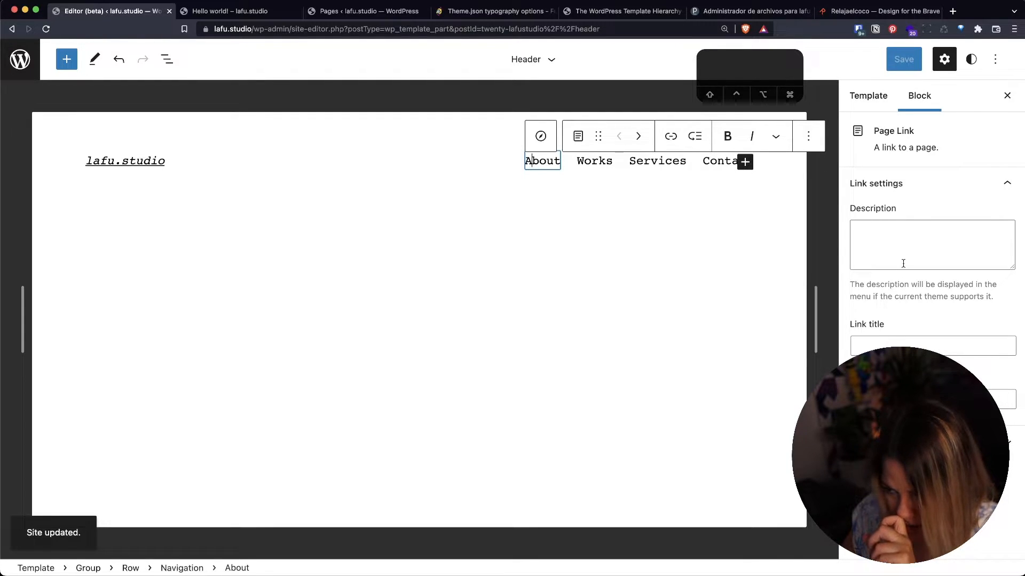
left_click(895, 234)
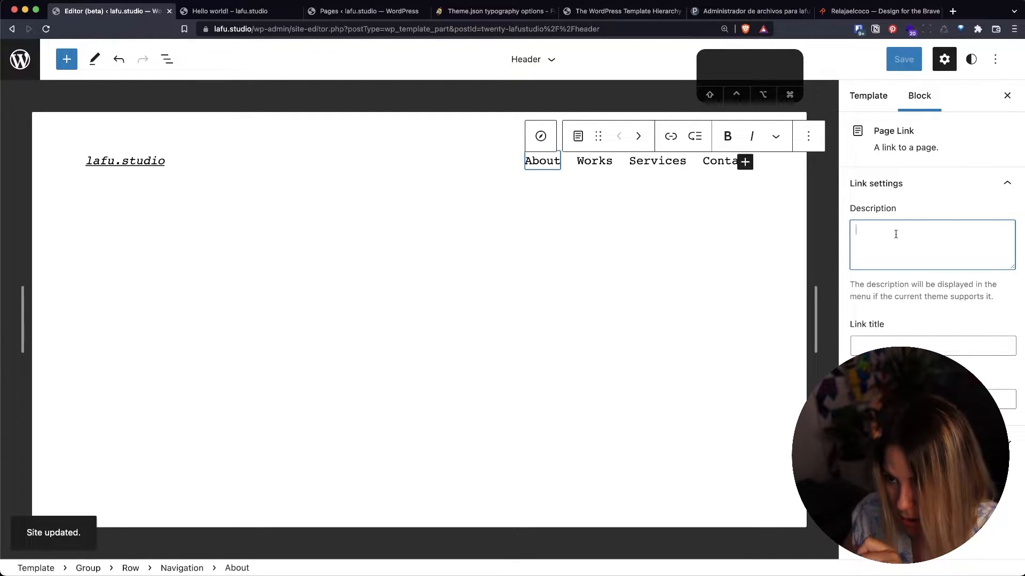
type("P")
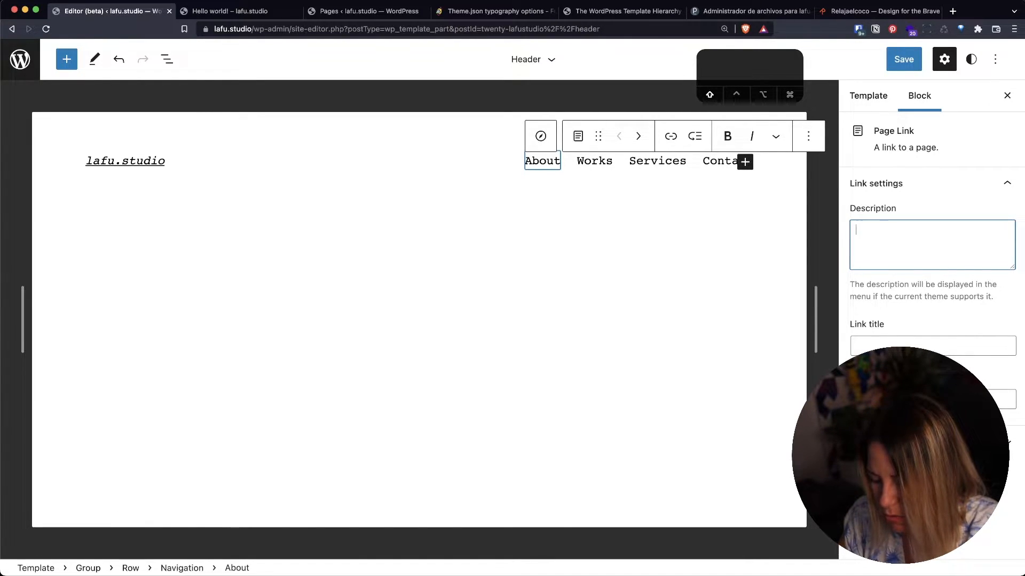
type("What about ")
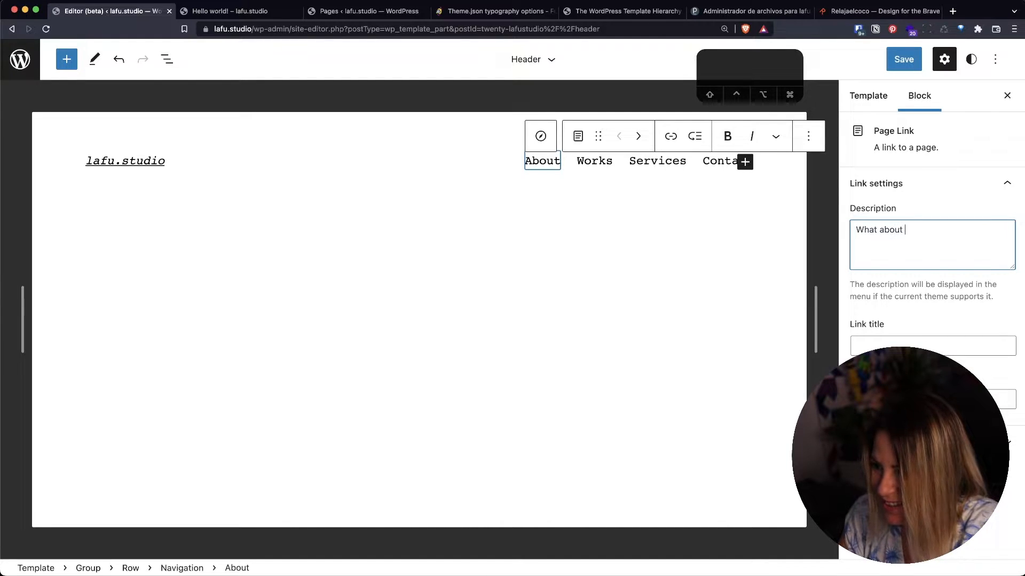
type("me ¡¡")
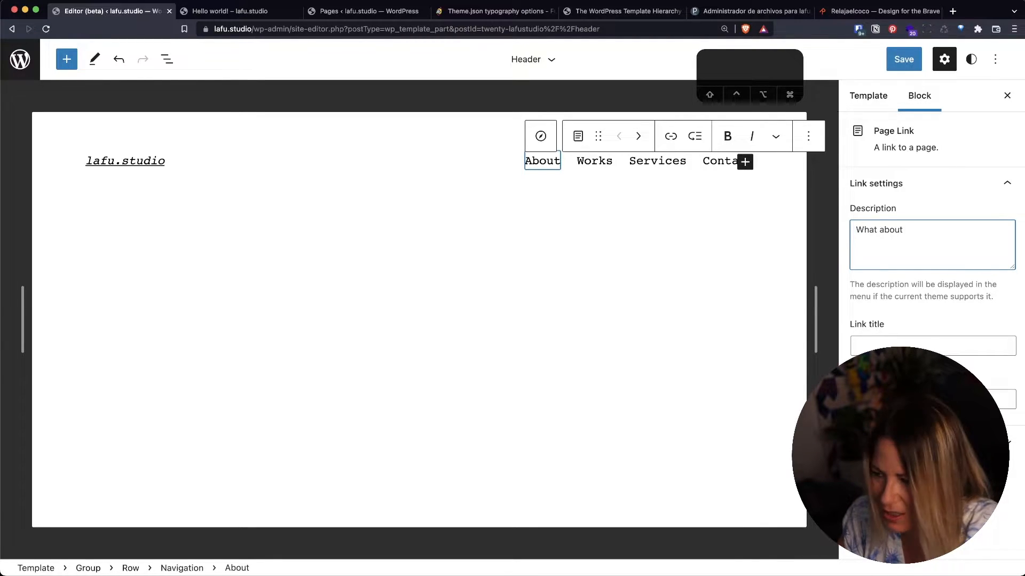
- Complete the About link's description as "What about the studio" and set the Works link's description to "Any recent works"
type("the s")
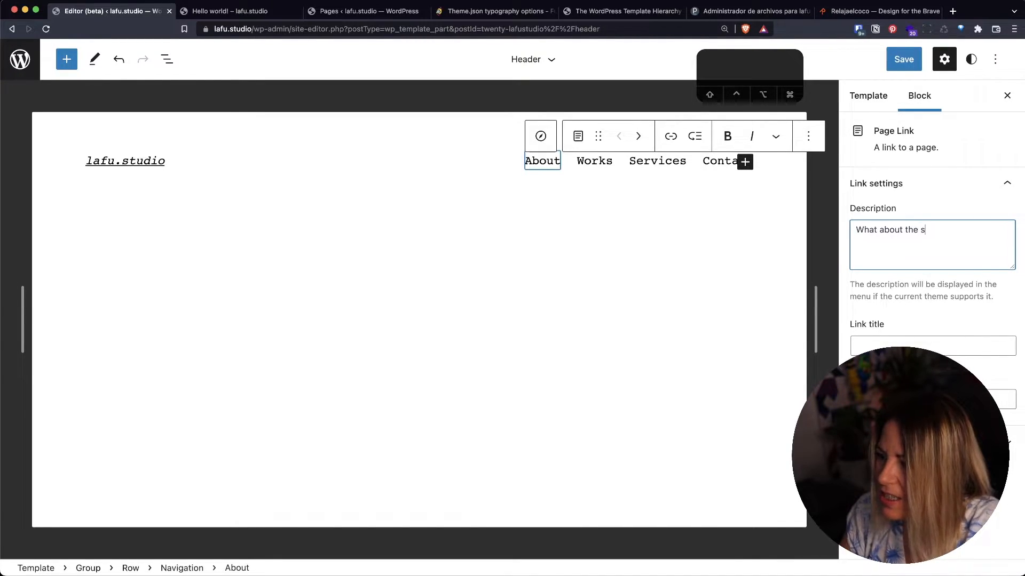
type("tudio")
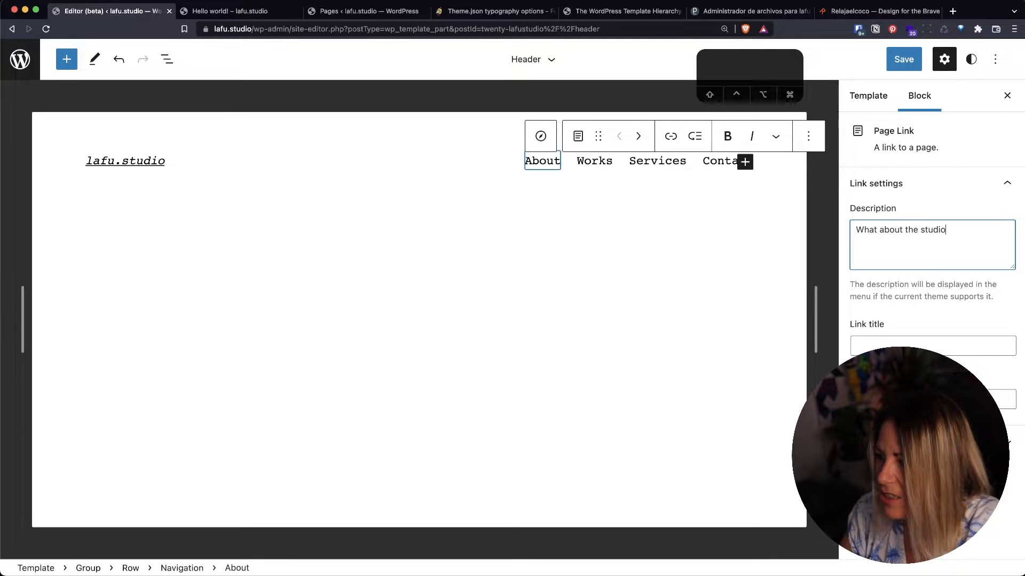
left_click(583, 160)
left_click(932, 242)
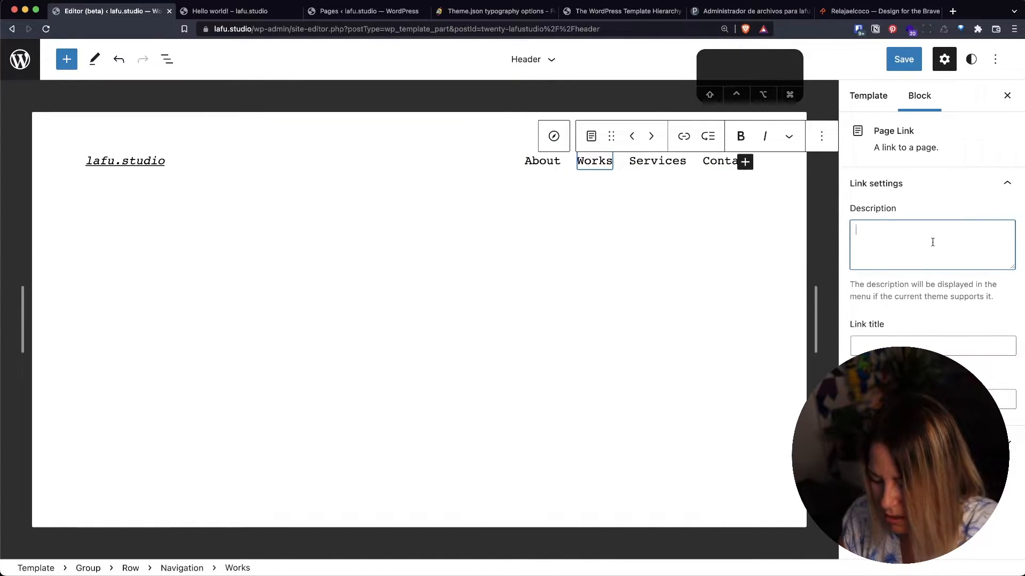
type("Any recent works")
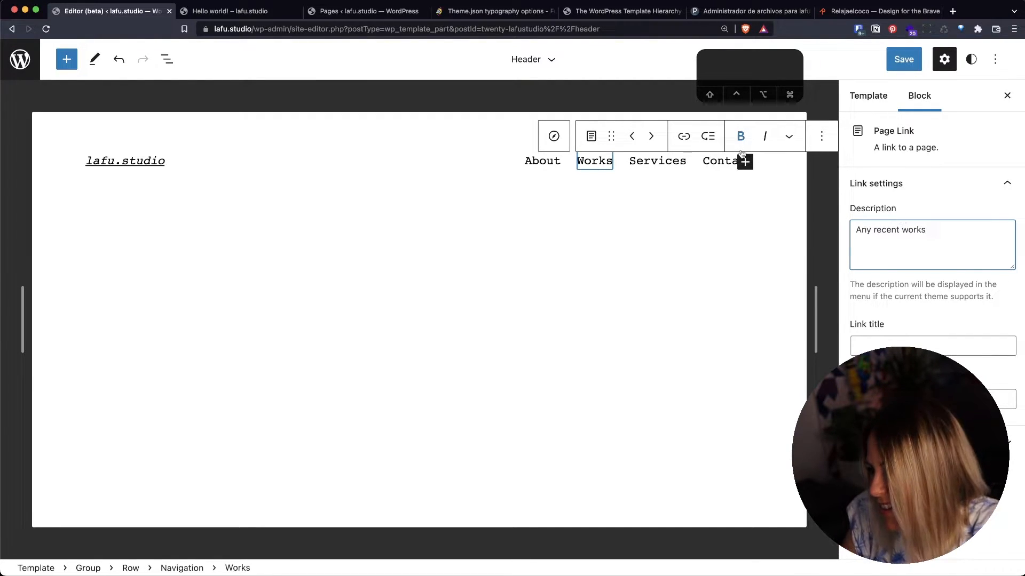
- Set the Services link's description to "We can help you"
left_click(655, 161)
left_click(876, 246)
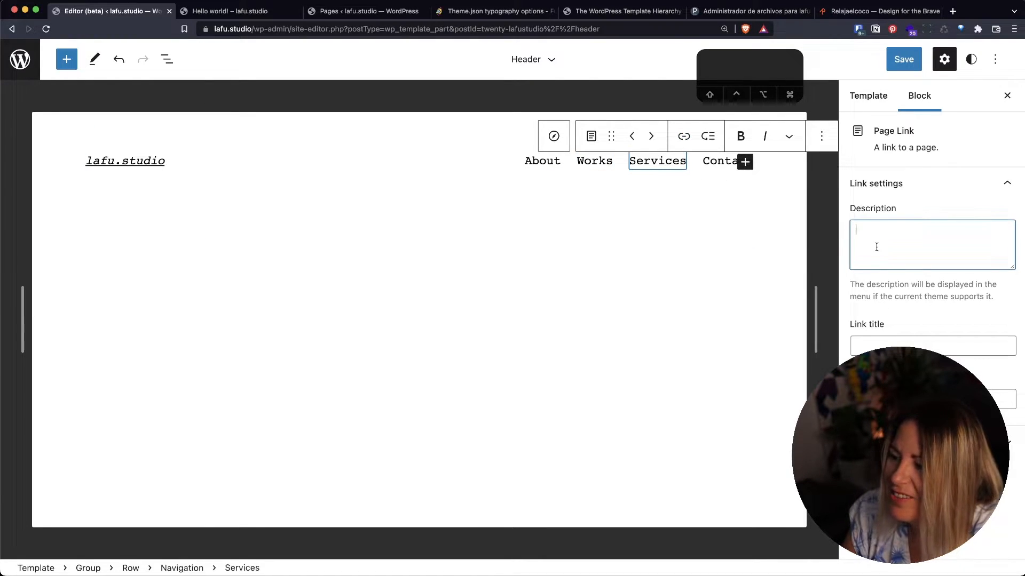
type("What we")
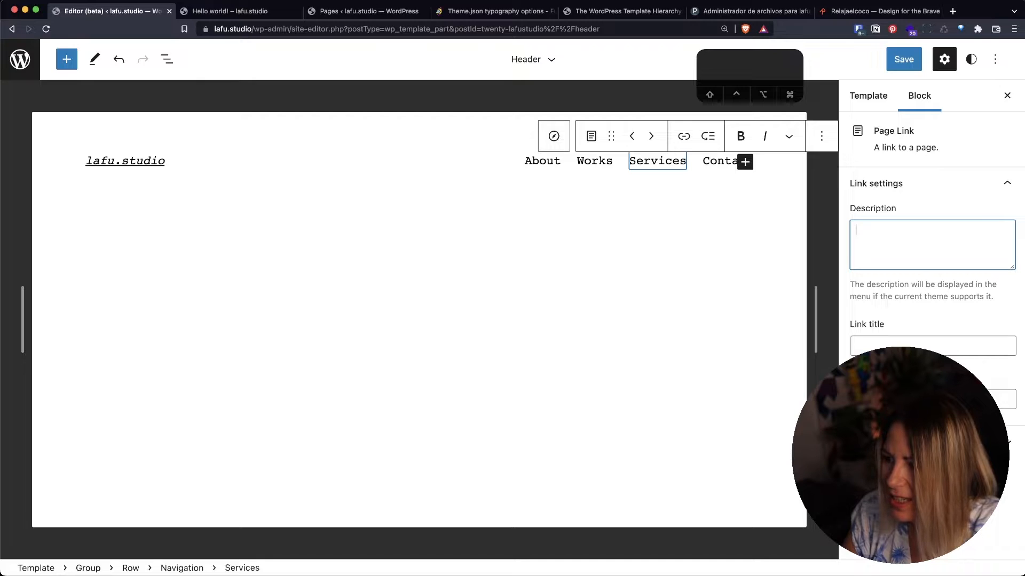
type("We can hel")
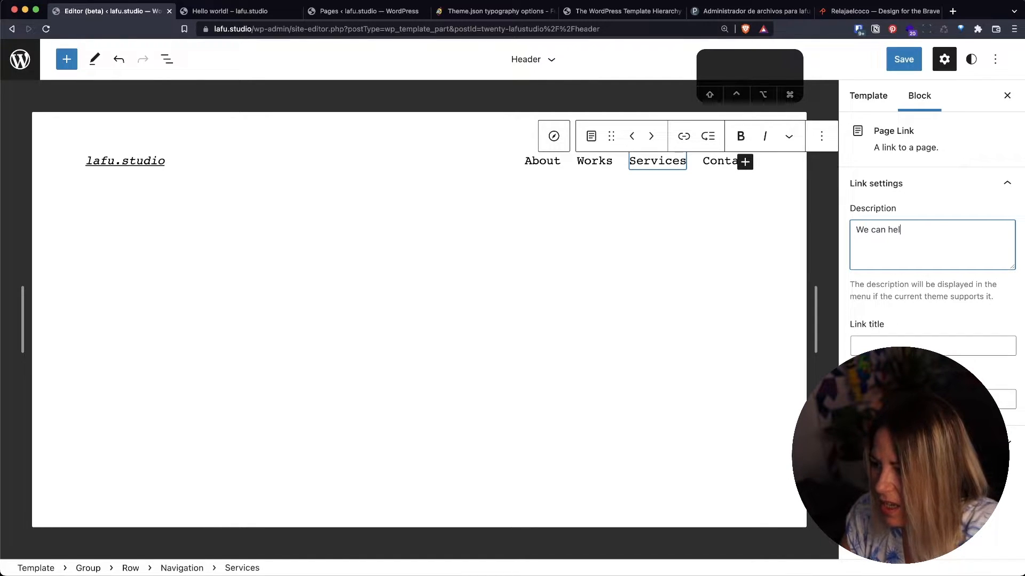
type("p you")
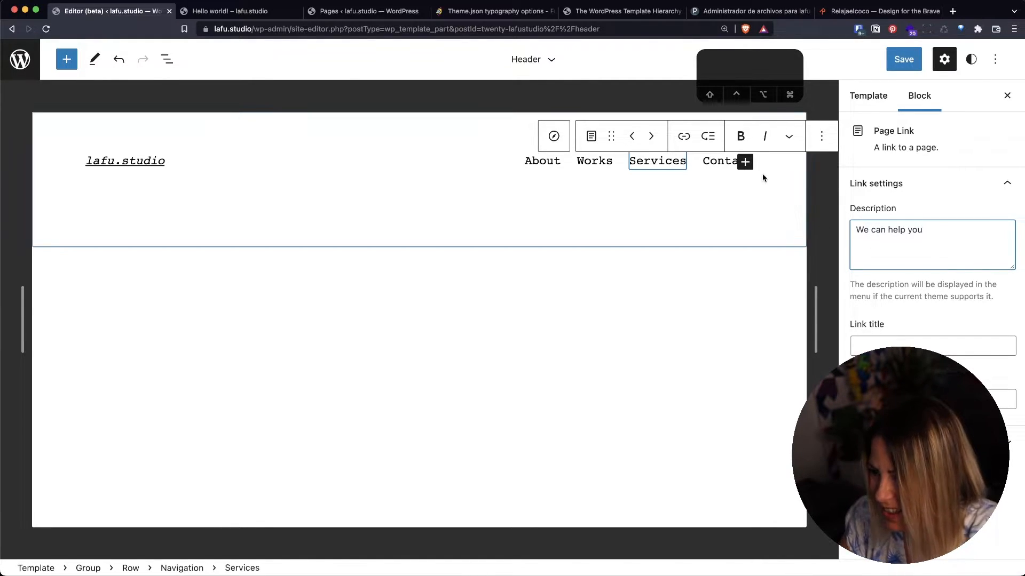
- Set the Contact link's description to "Reach us out!"
double_click(731, 165)
left_click(923, 252)
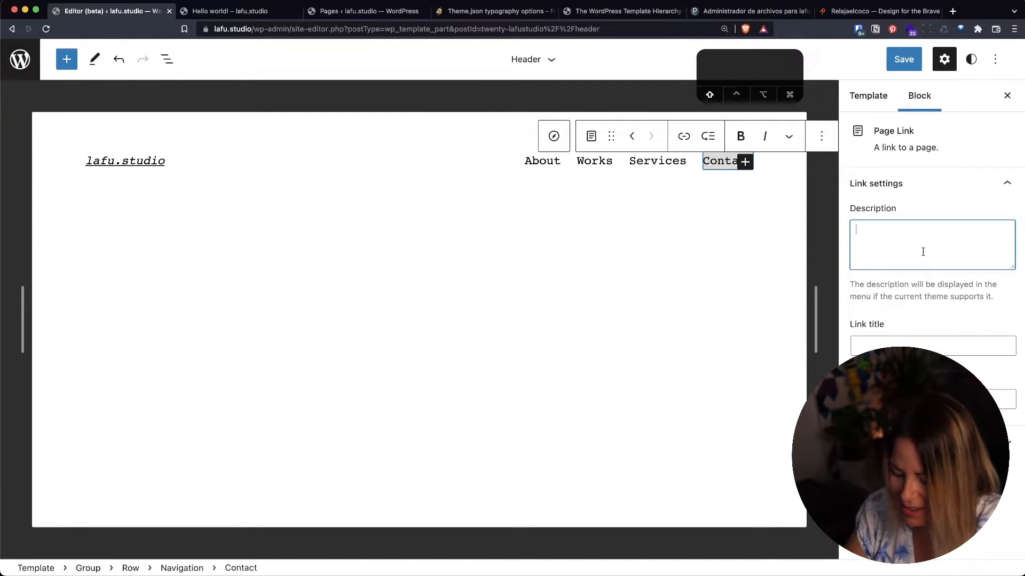
type("Reach us ")
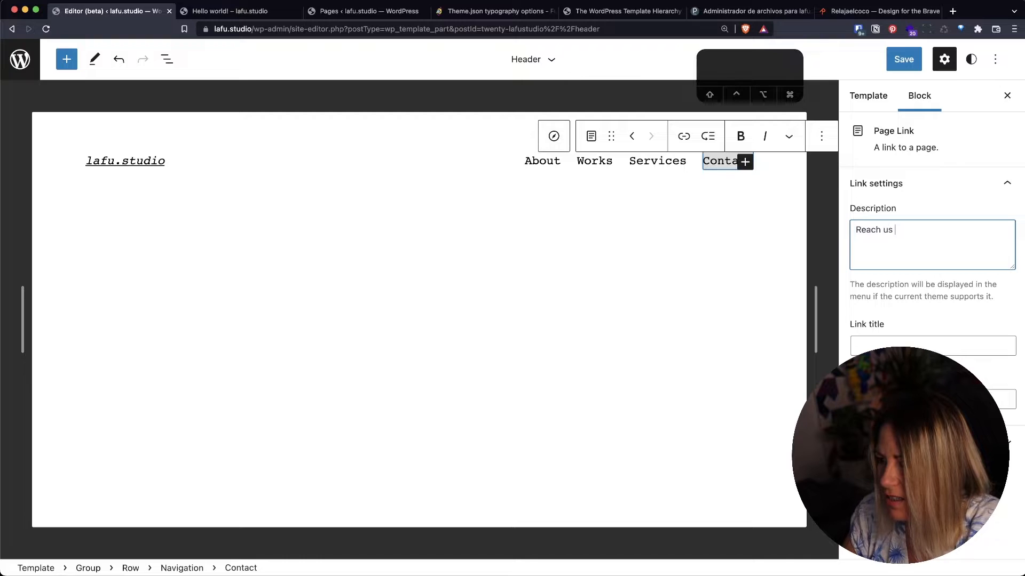
type("out!")
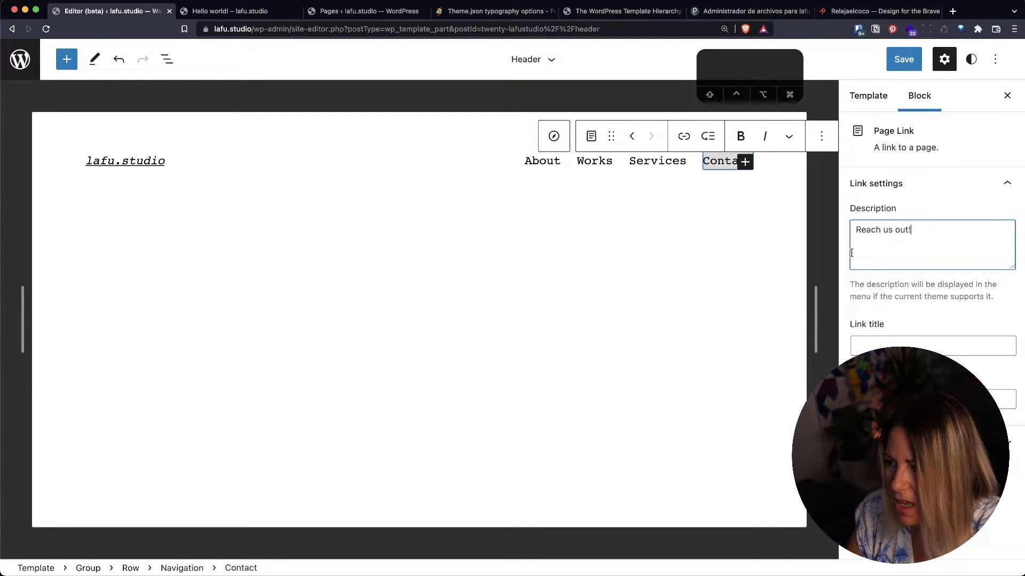
- Save the Navigation menu changes to the site
left_click(656, 160)
left_click(901, 59)
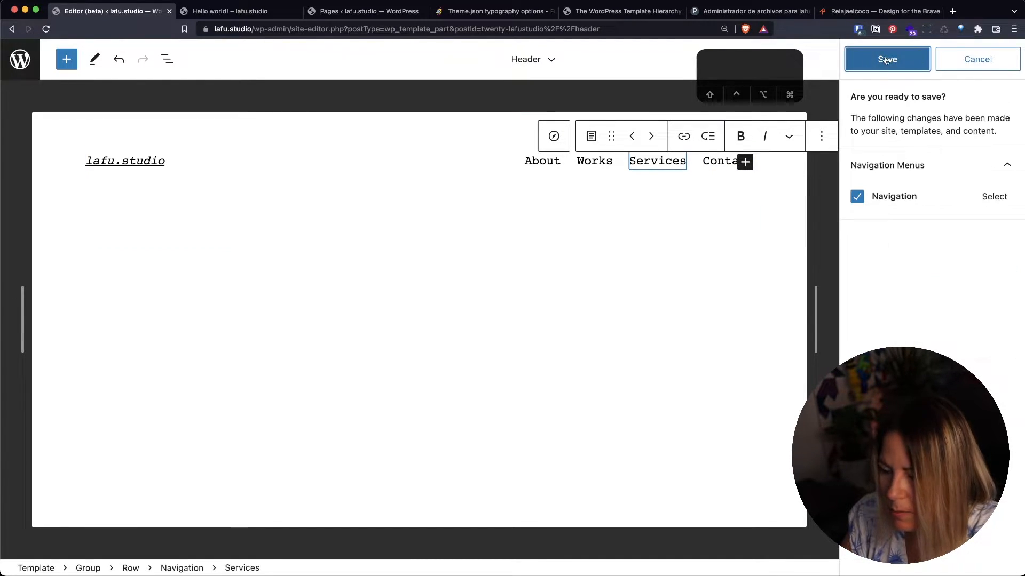
left_click(888, 62)
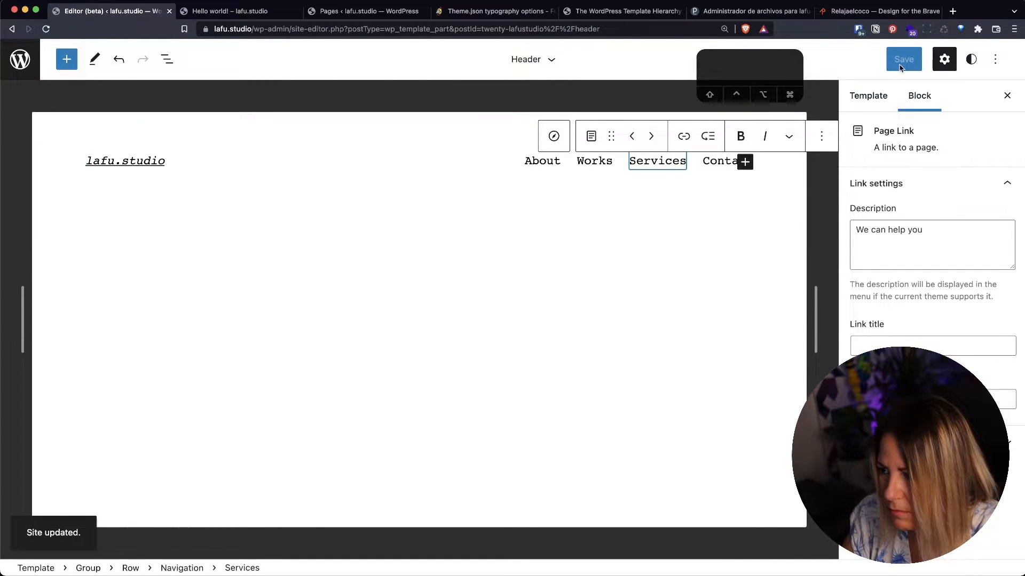
left_click(822, 190)
left_click(789, 190)
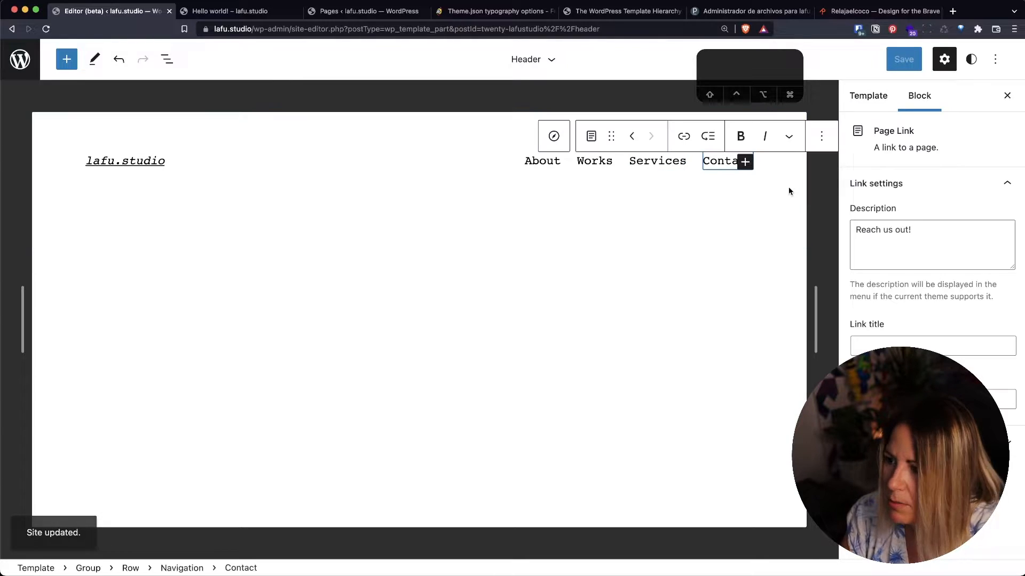
left_click(53, 194)
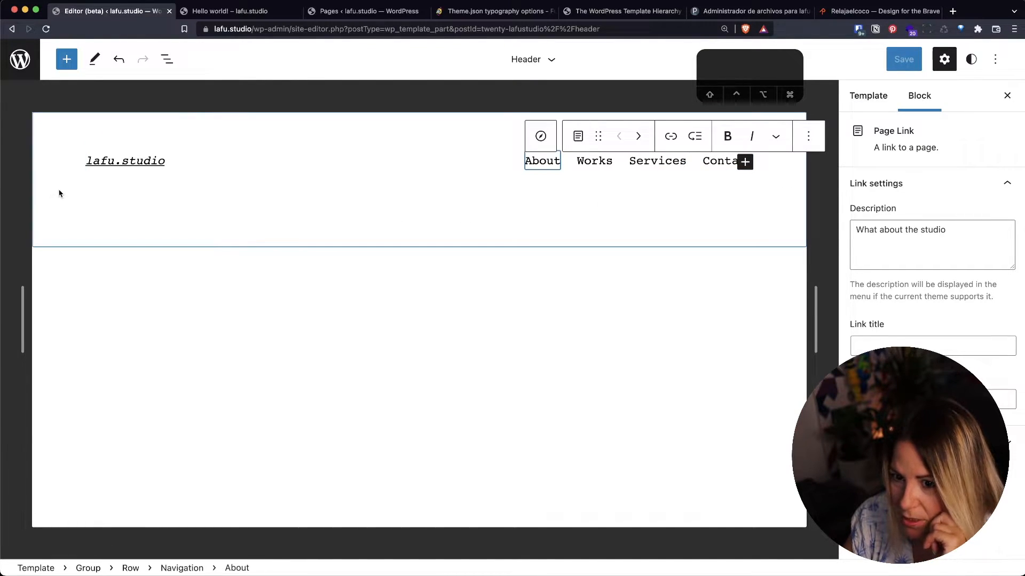
left_click(59, 193)
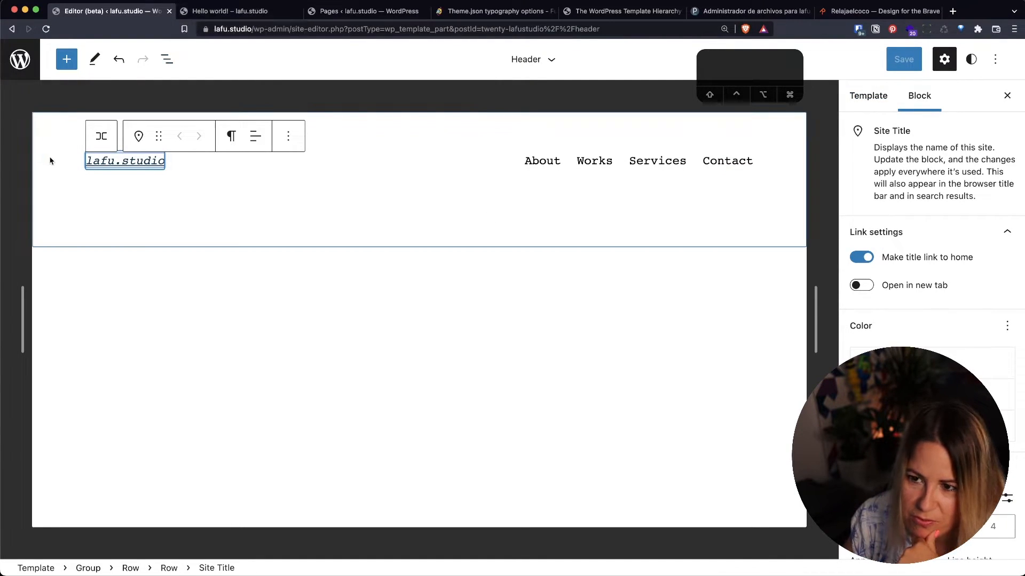
left_click(65, 201)
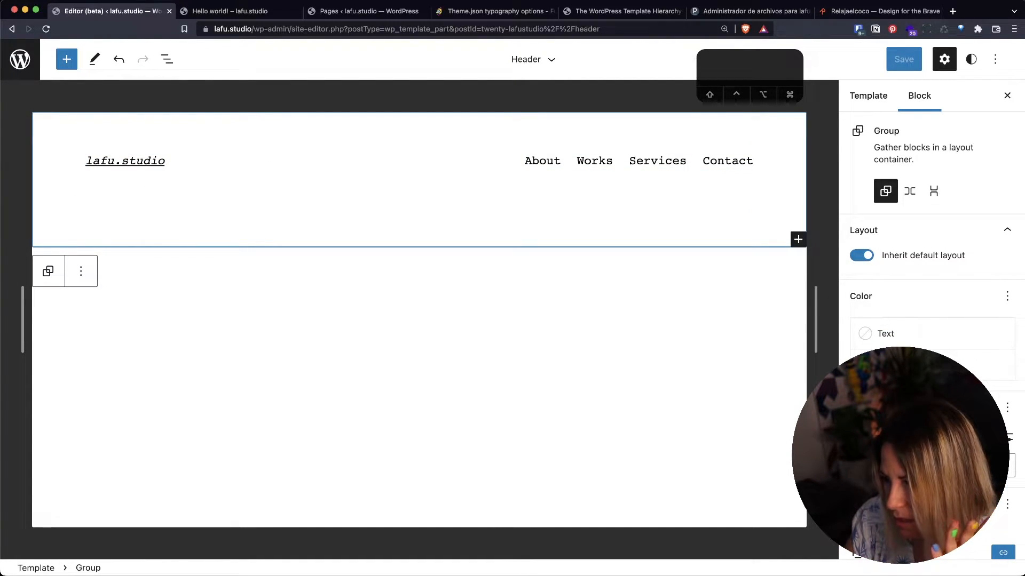
left_click(764, 192)
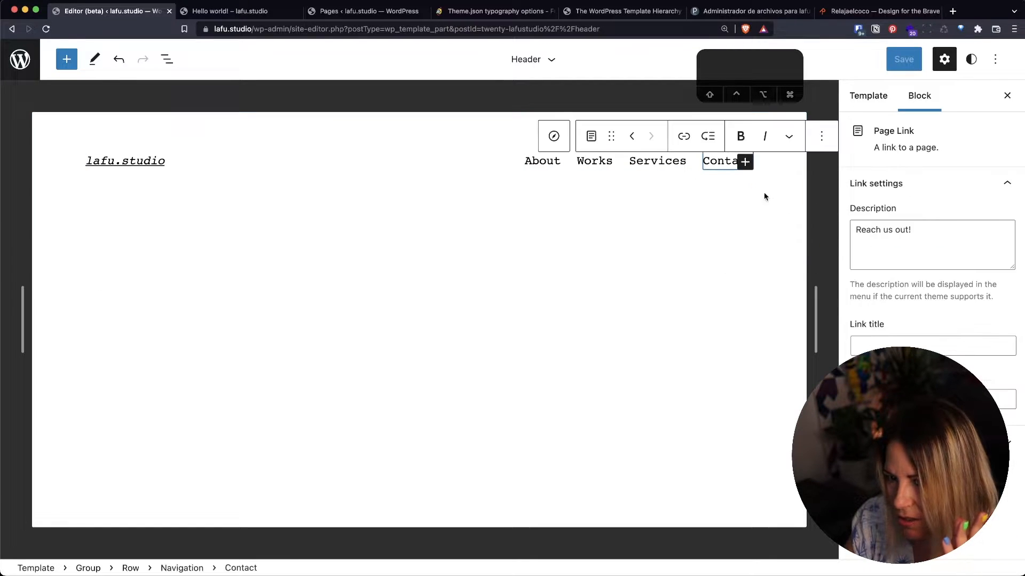
- Give the header's outermost Group block a solid background in the yellow Primary theme colour, FCBF00
left_click(167, 61)
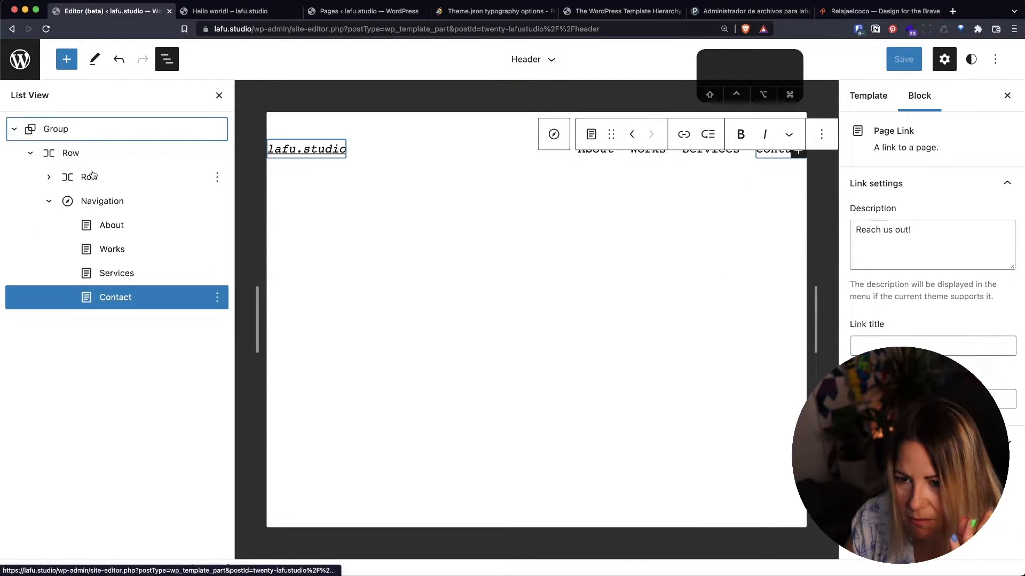
left_click(63, 131)
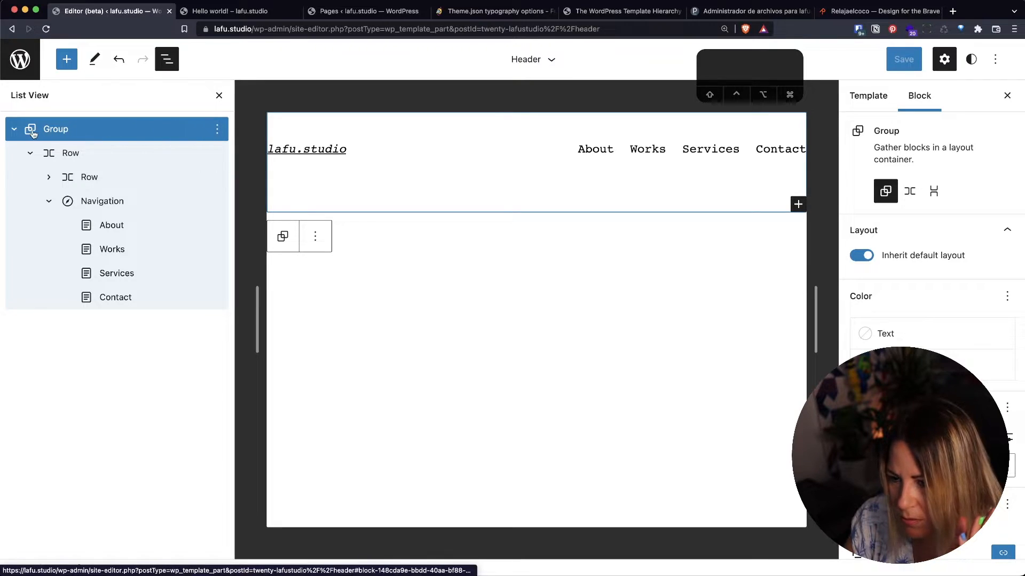
left_click(881, 365)
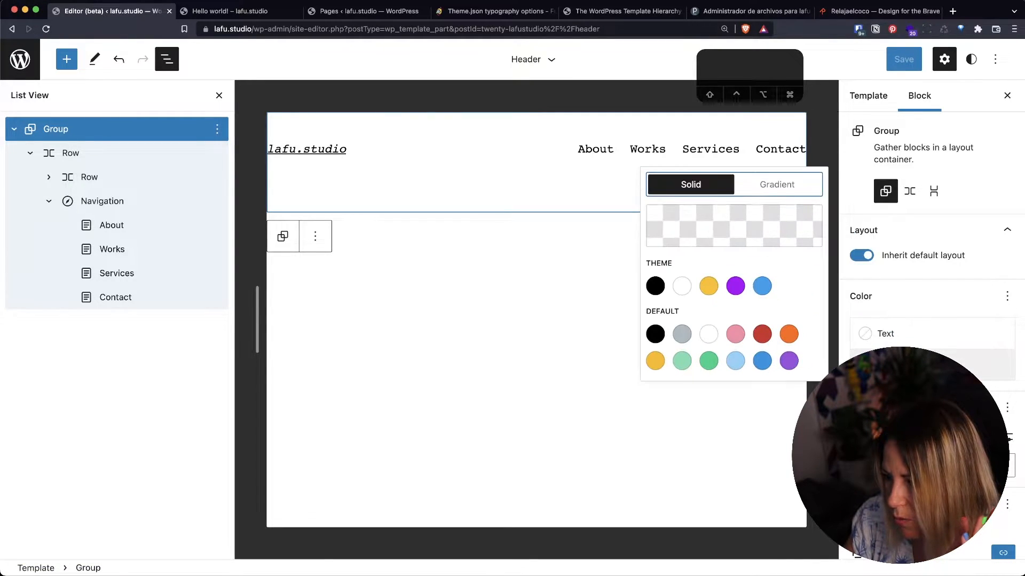
left_click(708, 286)
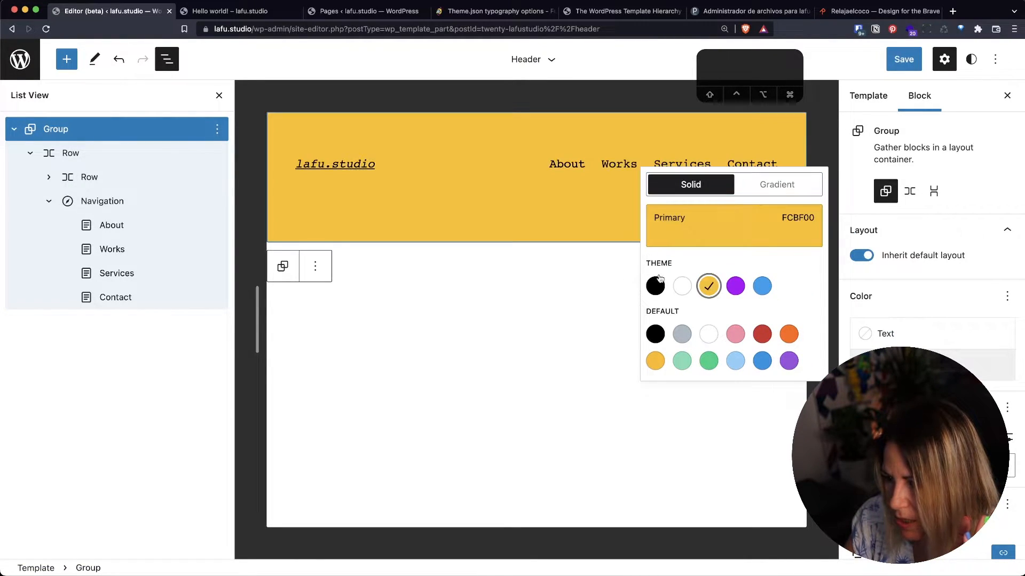
left_click(529, 277)
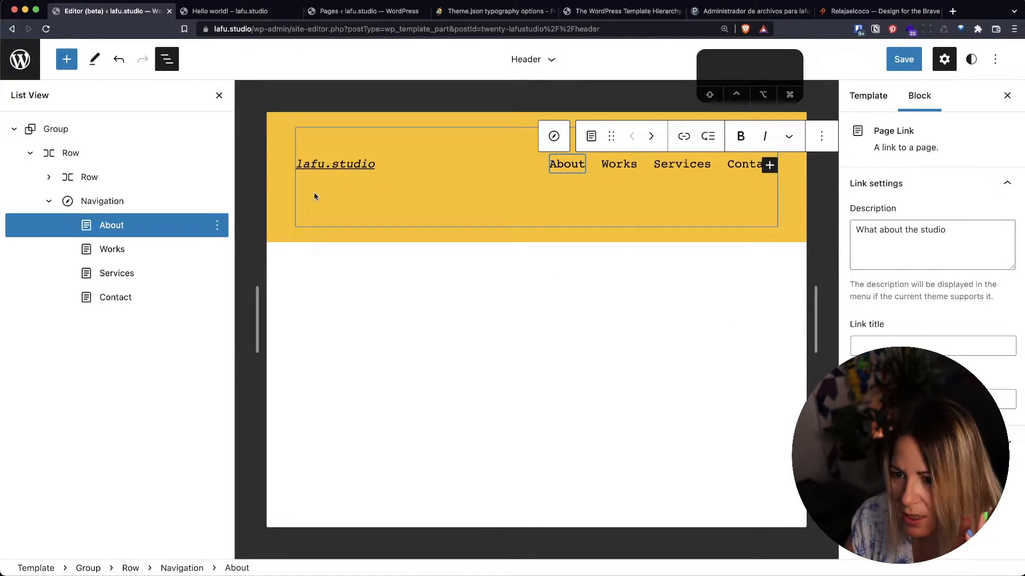
- Select the outer header Group again and save the Header template part
left_click(273, 192)
left_click(273, 191)
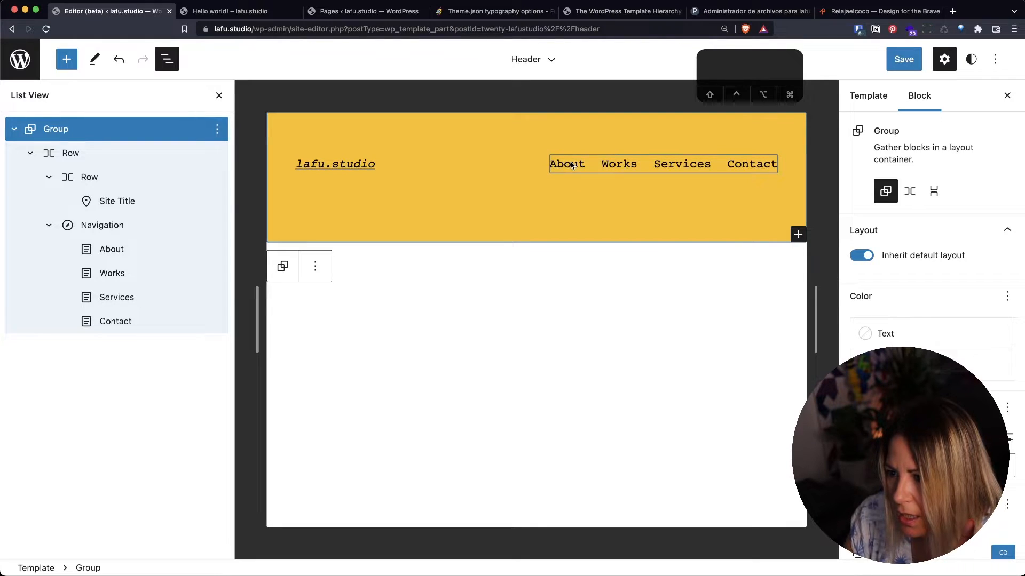
key("super+s")
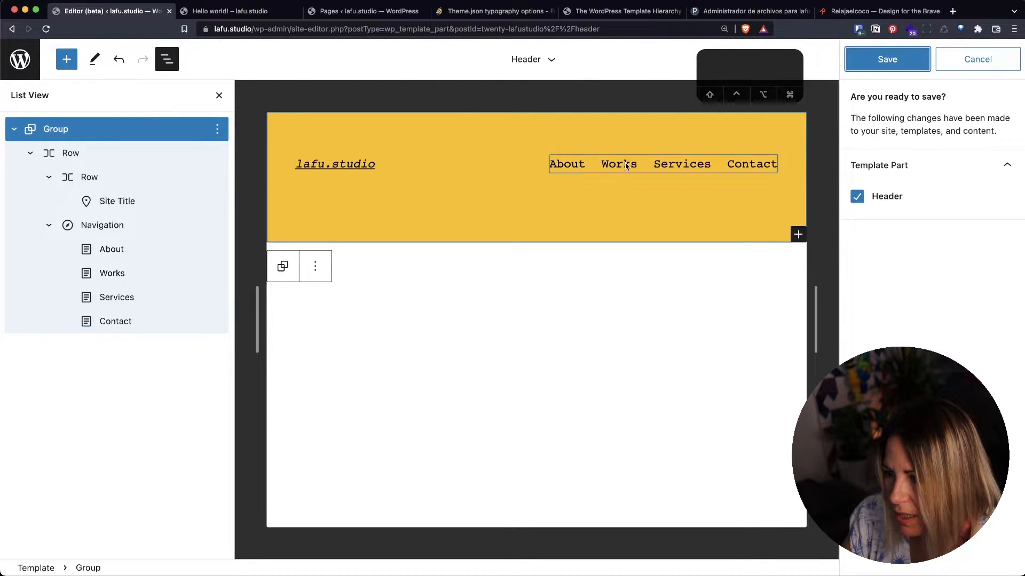
key("super+s")
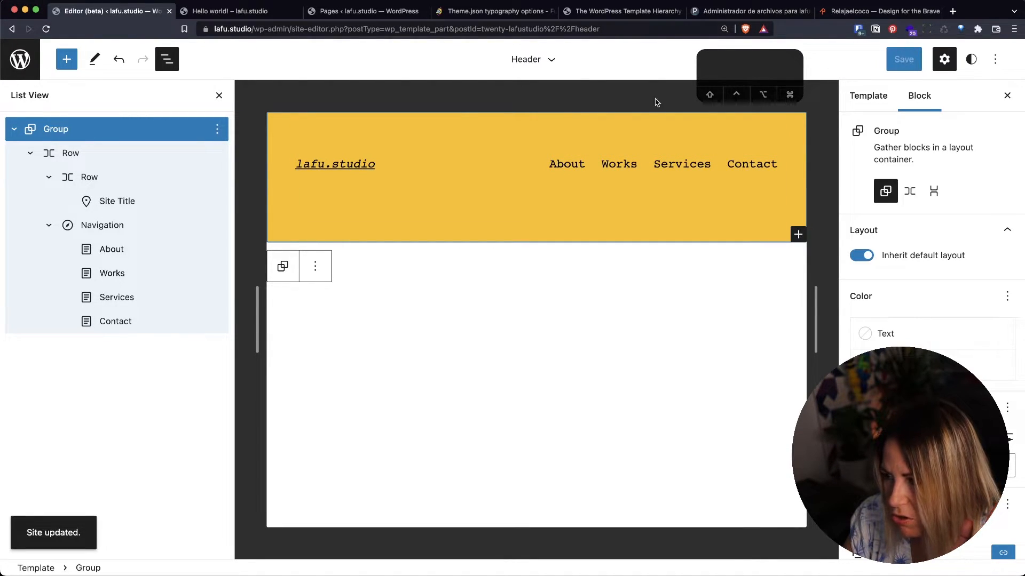
- Reload the published "Hello world!" post and compare its header with the one in the site editor
left_click(248, 11)
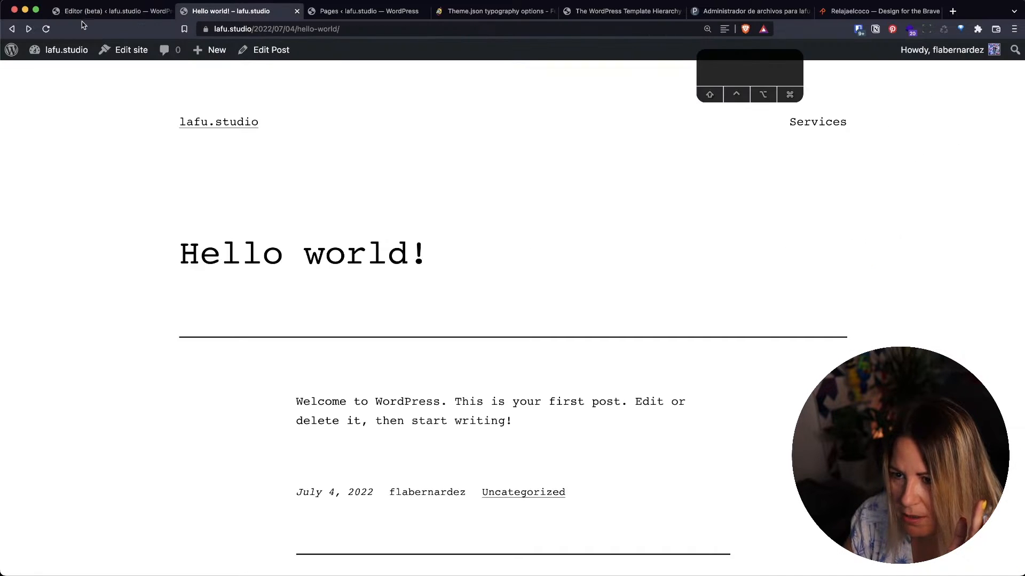
left_click(46, 29)
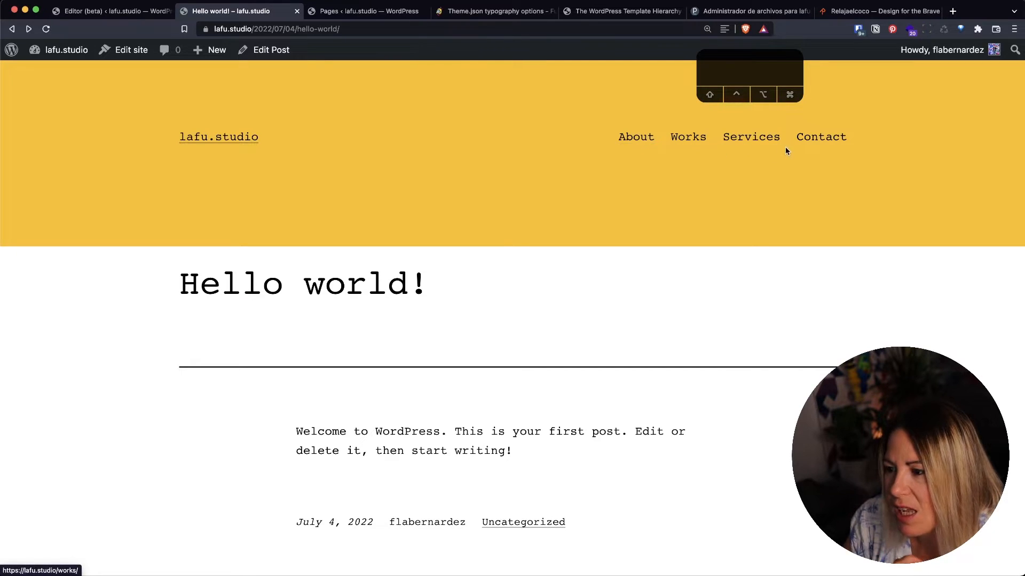
double_click(249, 287)
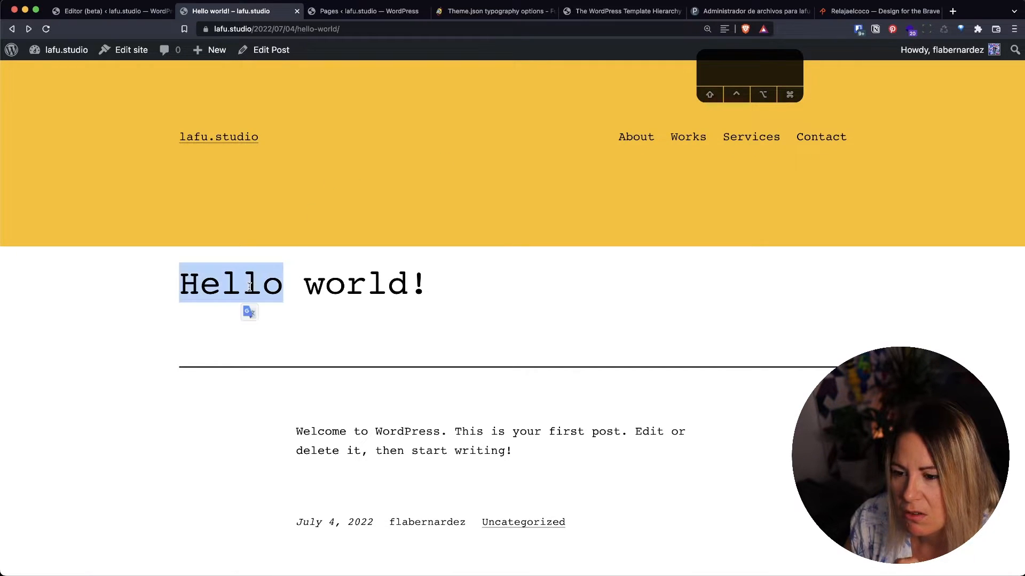
left_click(109, 11)
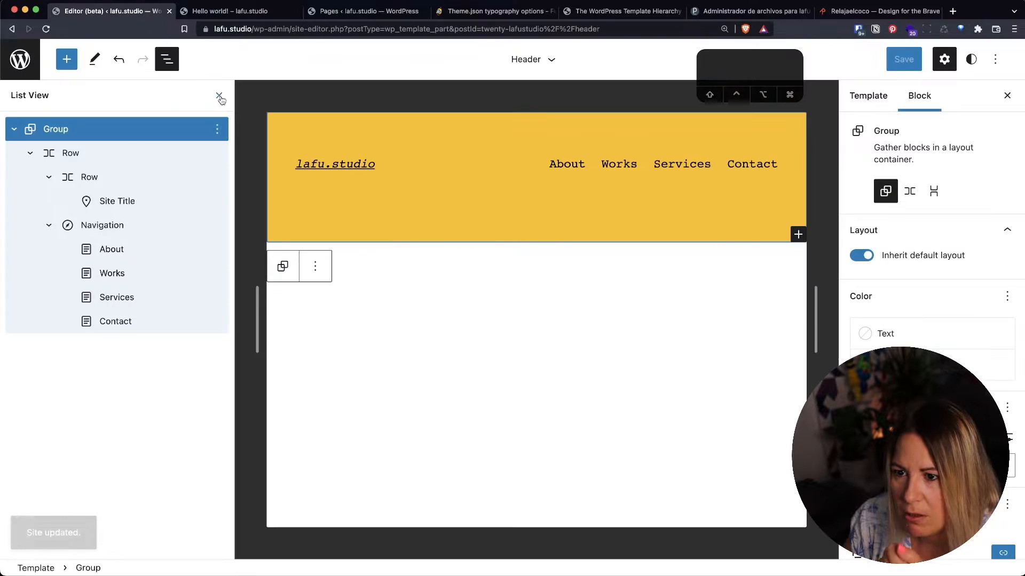
left_click(249, 15)
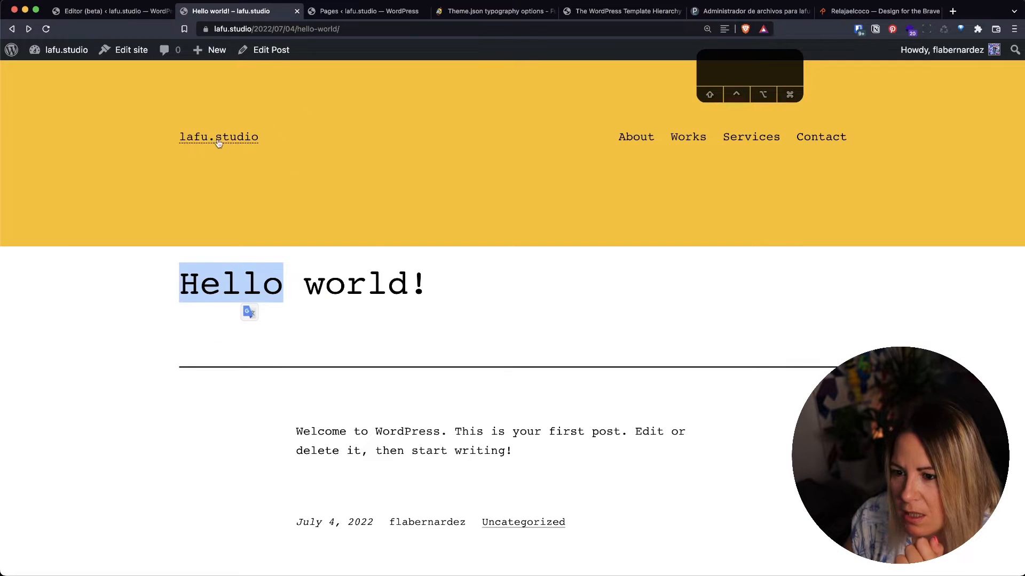
- Inspect the lafu.studio site title link on the published post and examine its font style and weight rules
right_click(219, 134)
left_click(256, 318)
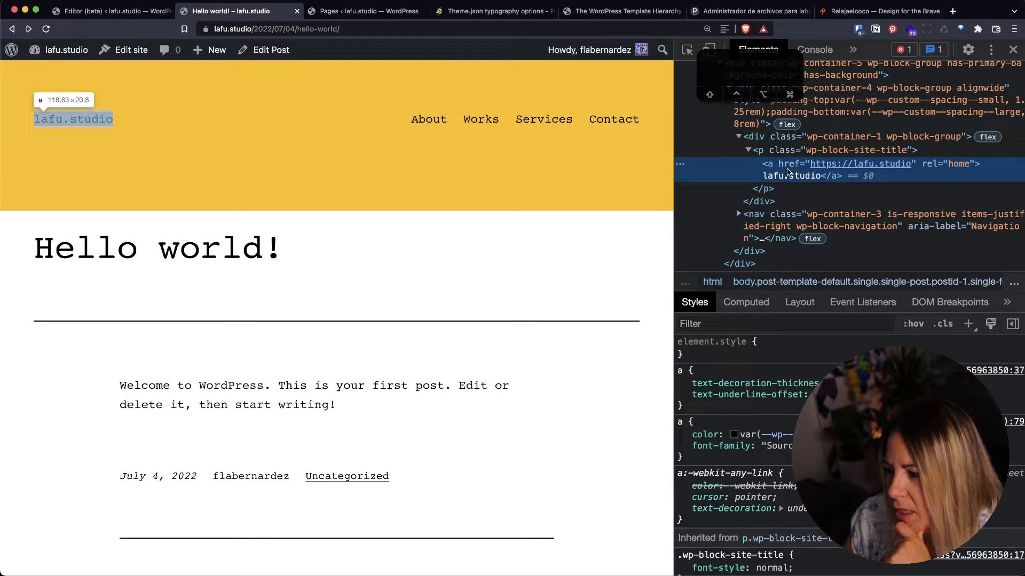
scroll(776, 419, "down", 5)
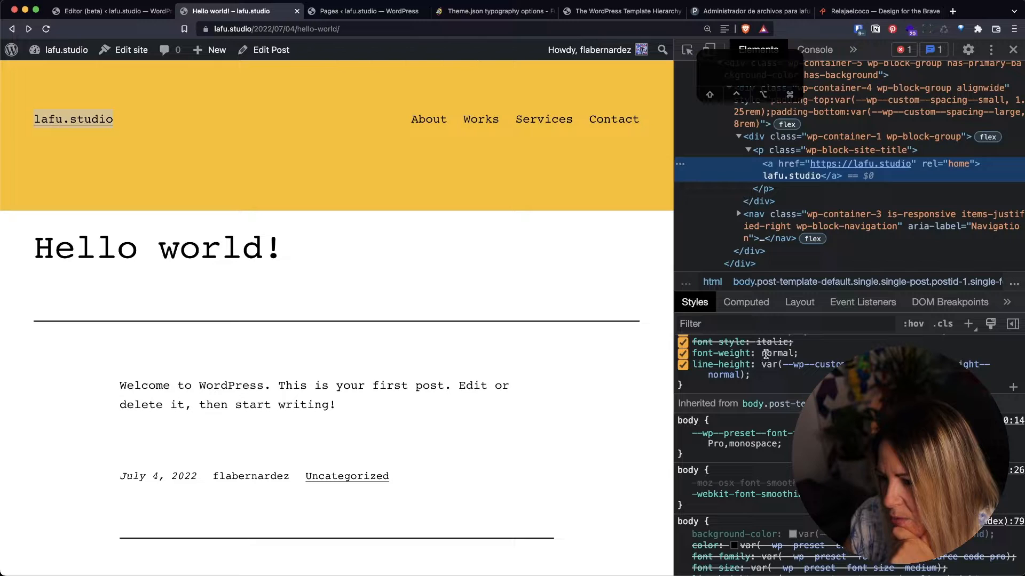
left_click(765, 354)
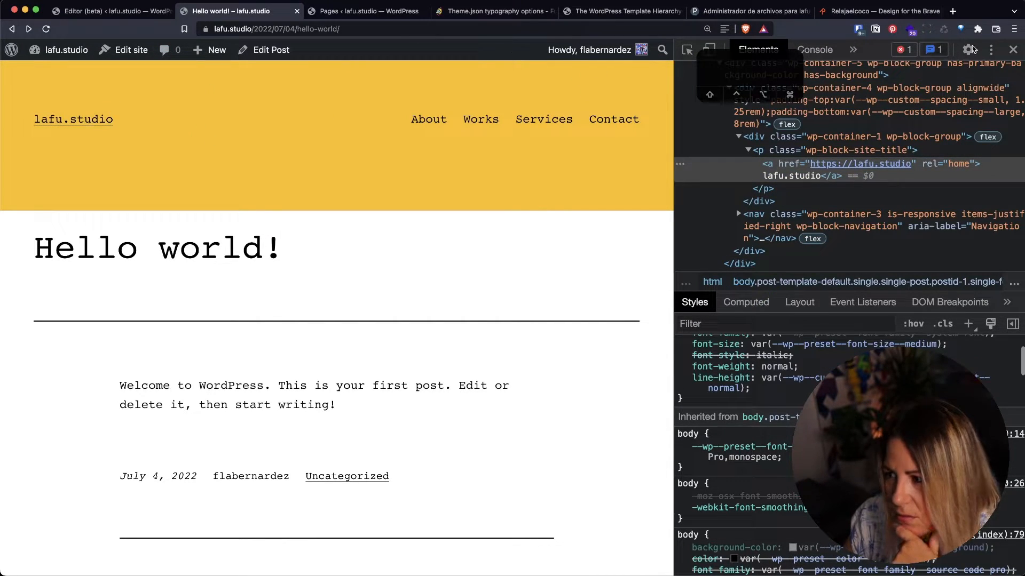
left_click(1011, 50)
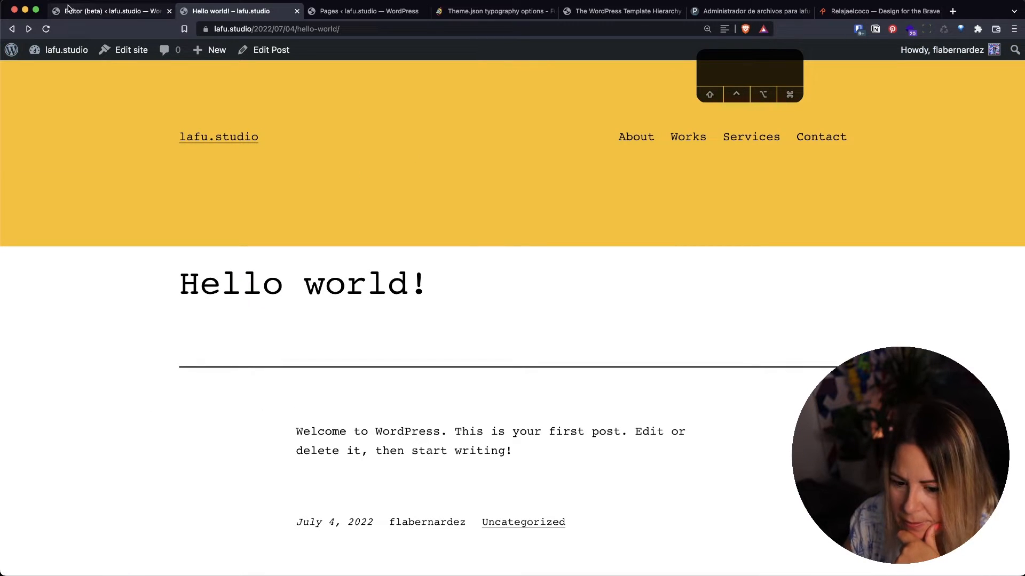
- Return to the site editor and give the header's Site Title block a bold, non-italic appearance
left_click(99, 11)
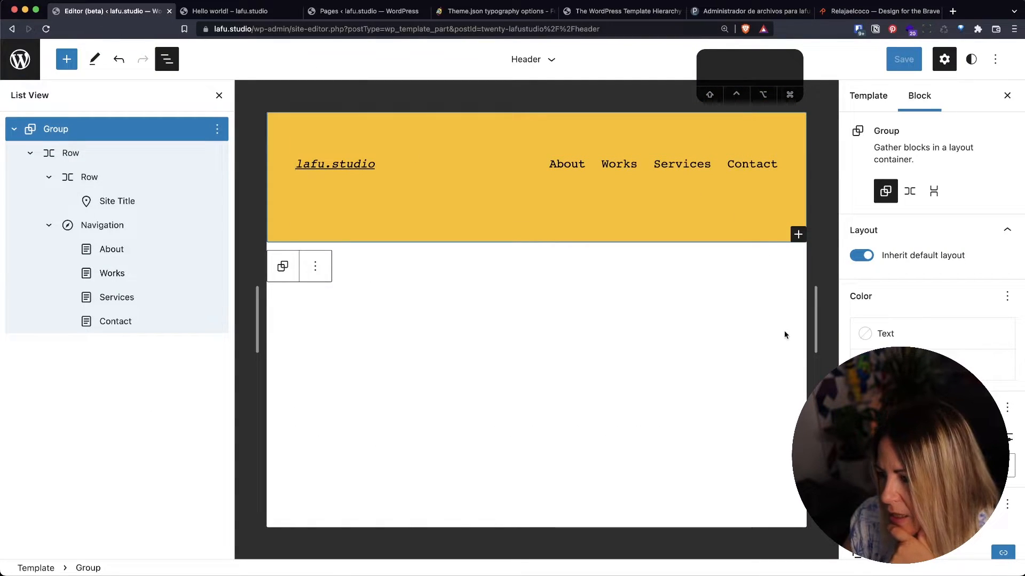
left_click(317, 163)
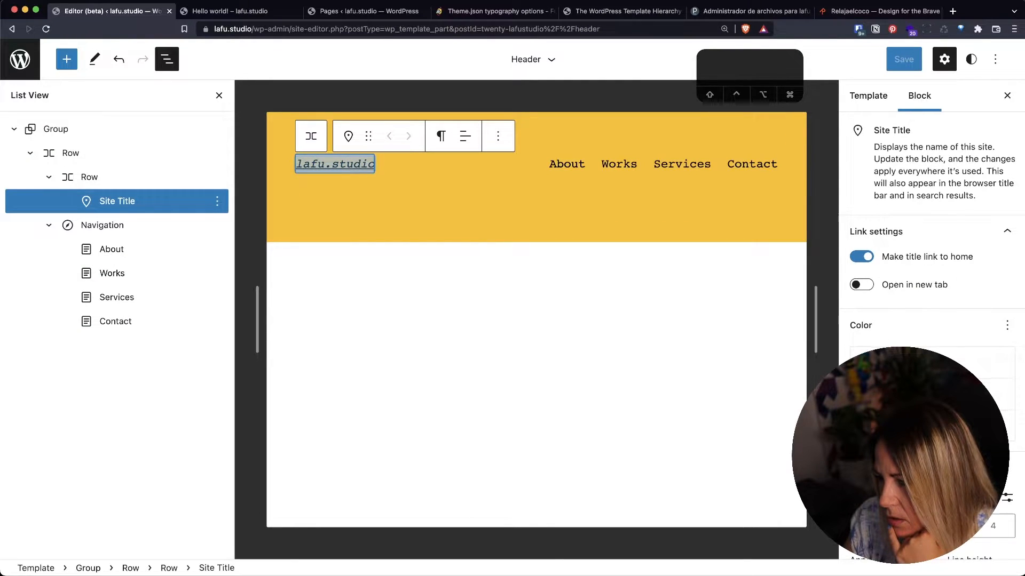
scroll(931, 320, "down", 3)
left_click(892, 421)
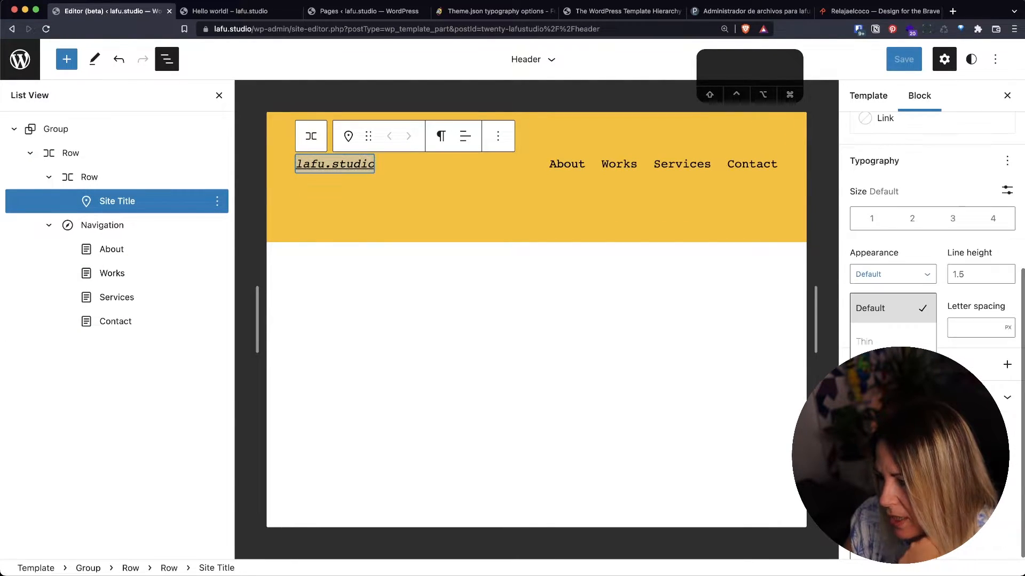
scroll(893, 427, "down", 2)
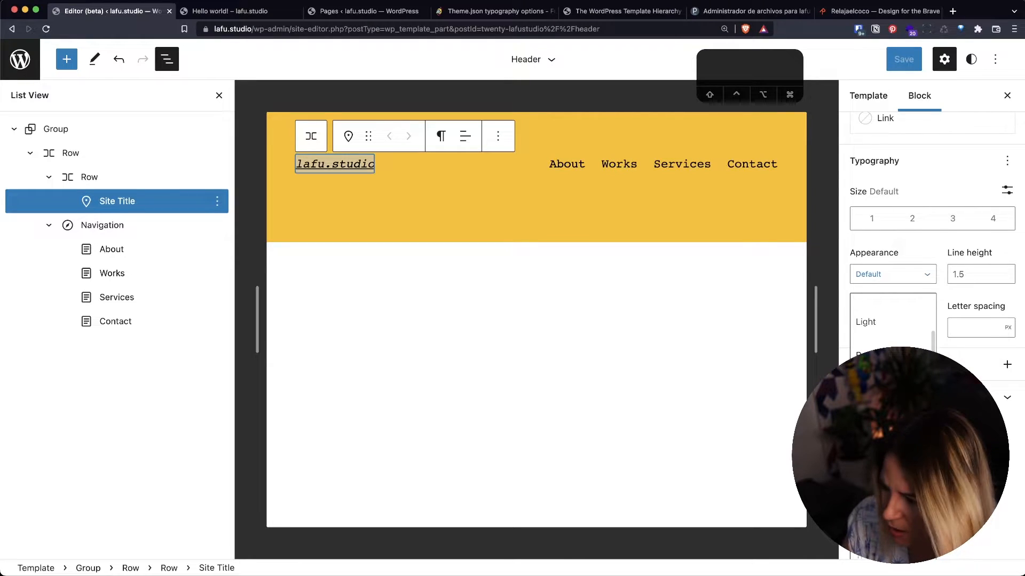
left_click(886, 456)
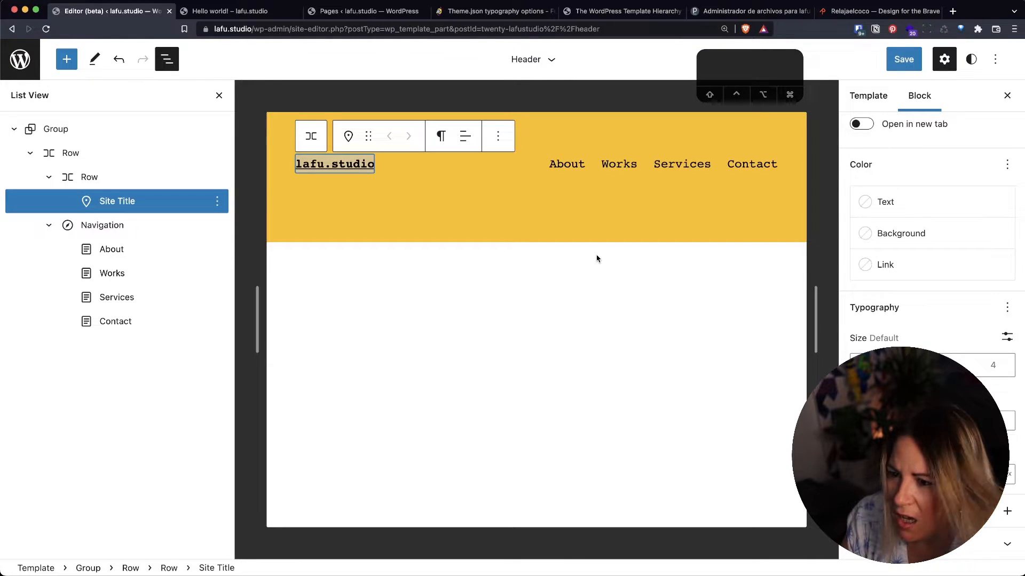
- Compare the block settings of the Site Title and the About, Services and Contact links, looking for typography options
left_click(567, 163)
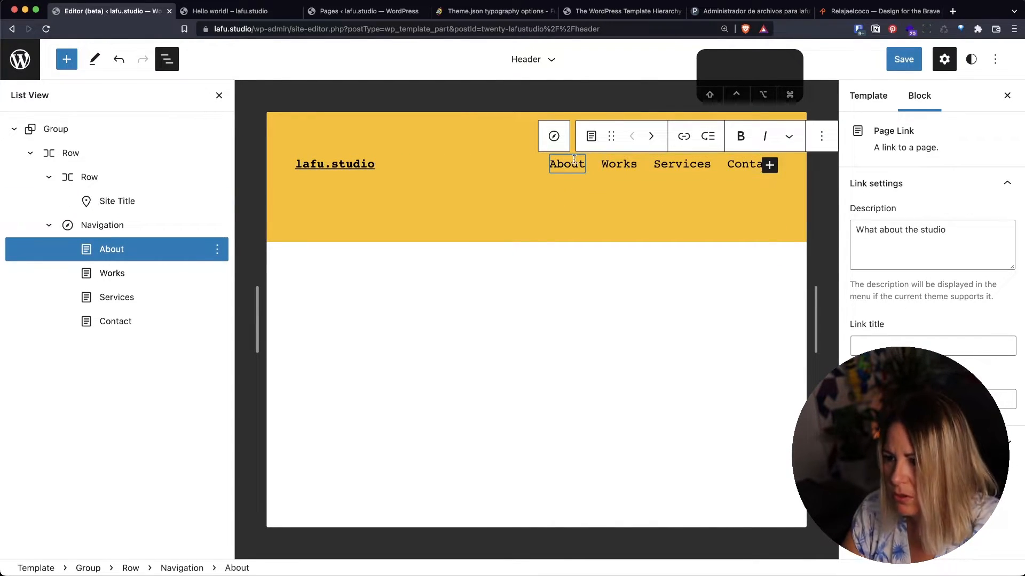
left_click(754, 165)
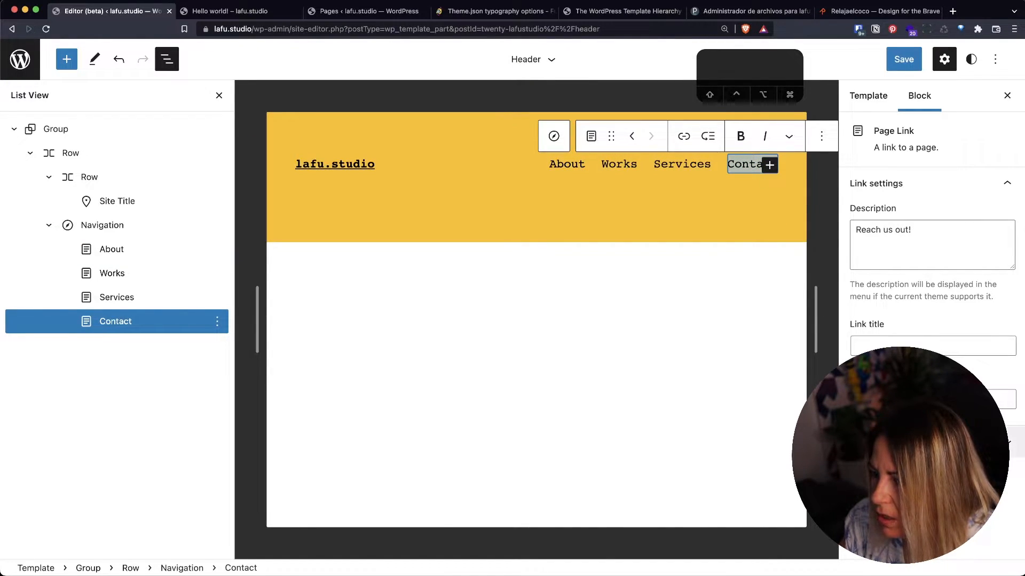
left_click(932, 441)
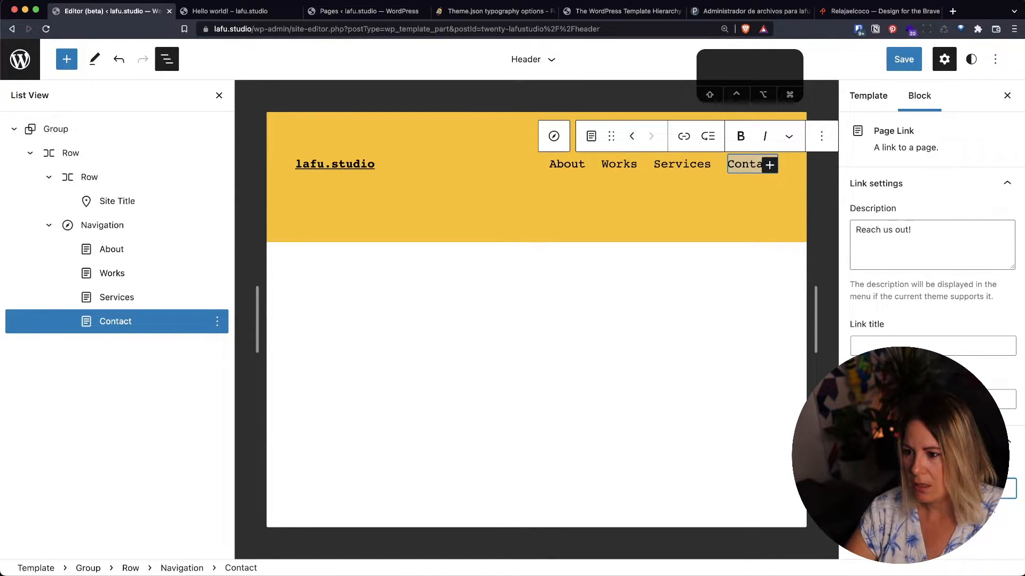
left_click(574, 167)
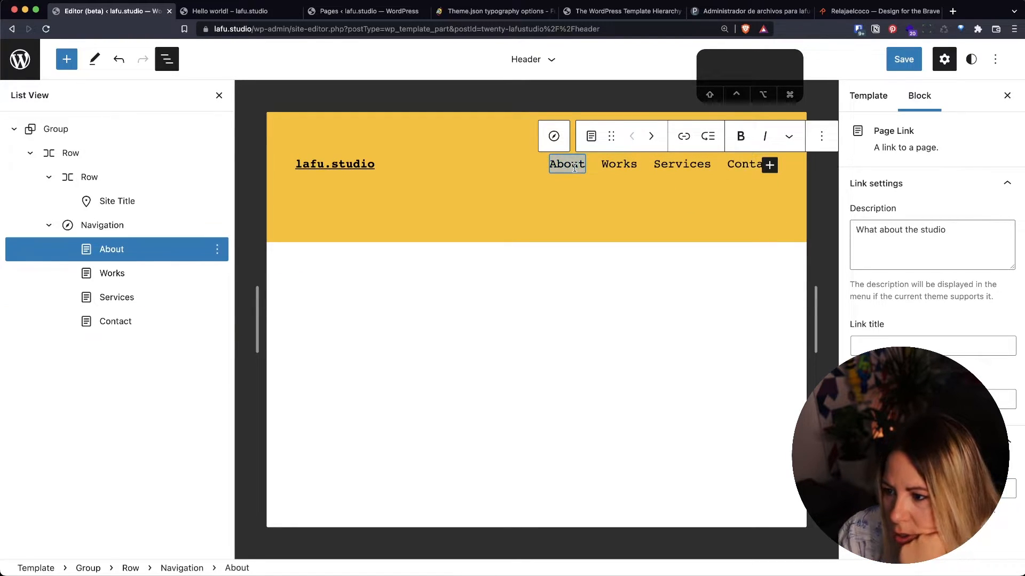
left_click(827, 201)
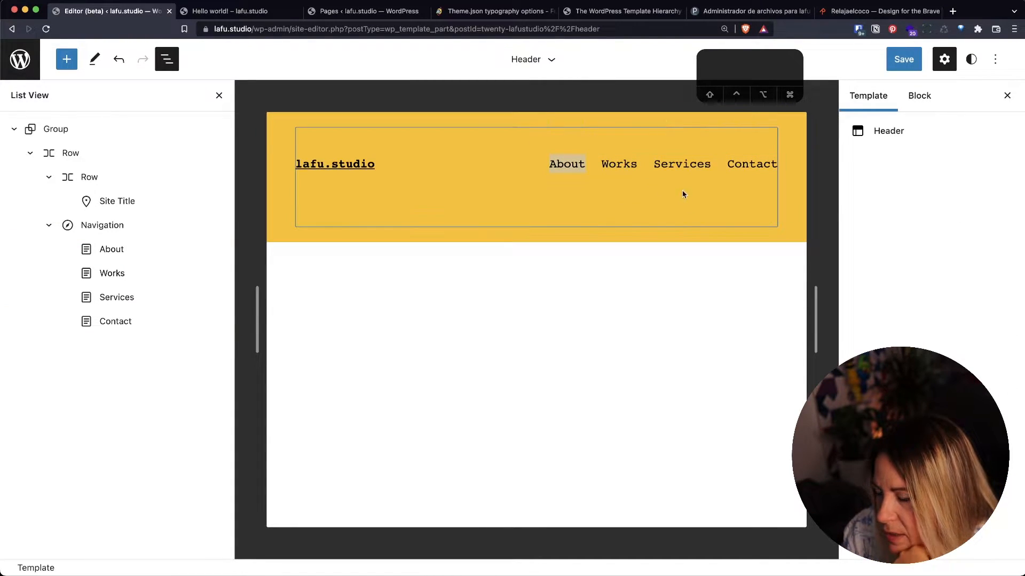
left_click(682, 163)
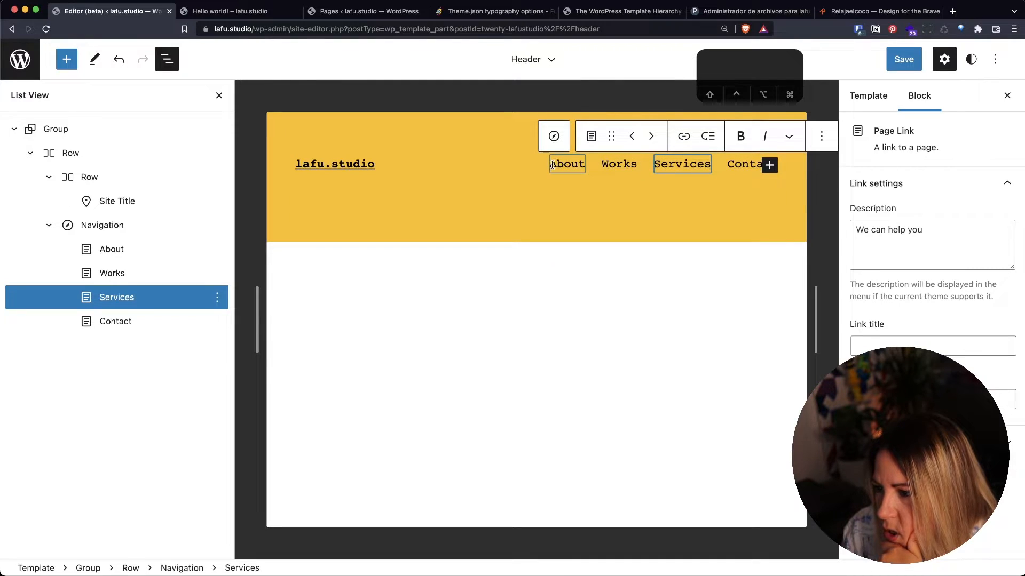
left_click(564, 164)
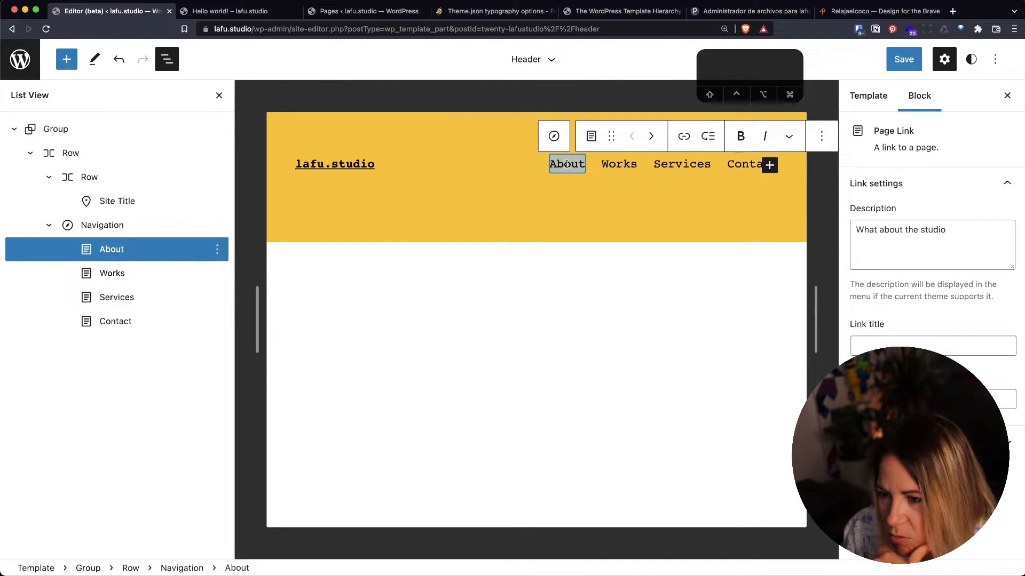
left_click(470, 188)
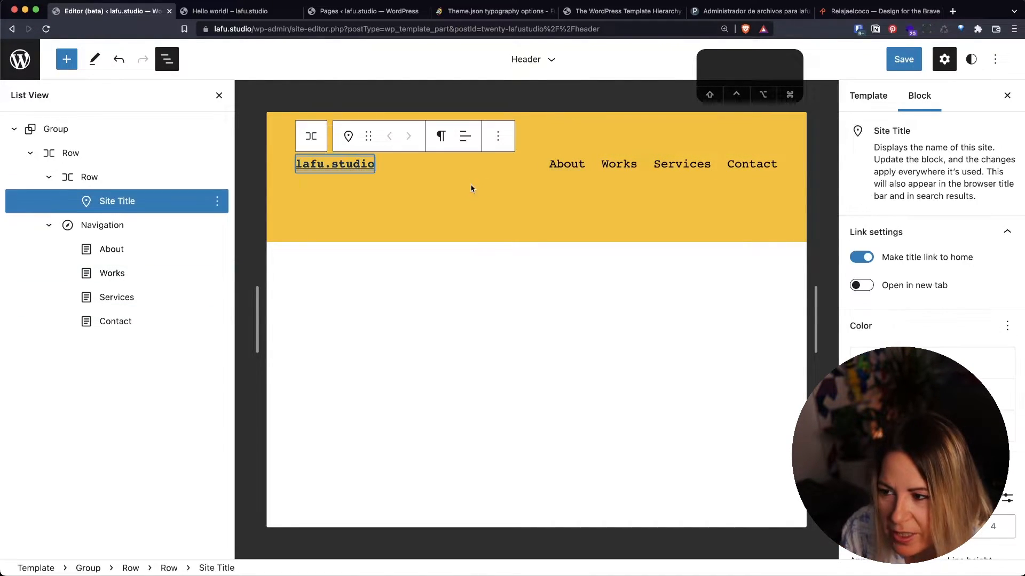
left_click(563, 163)
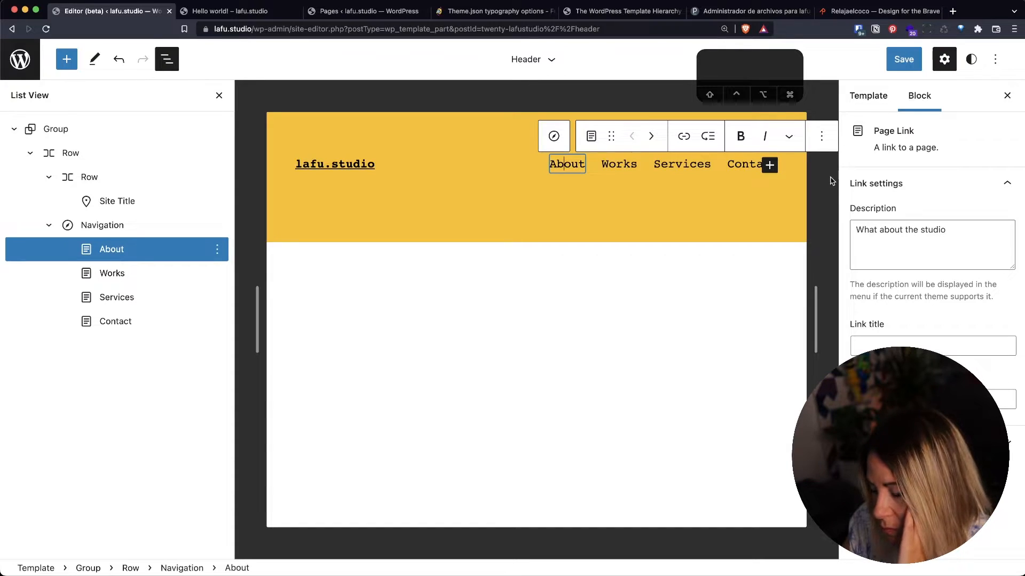
left_click(862, 95)
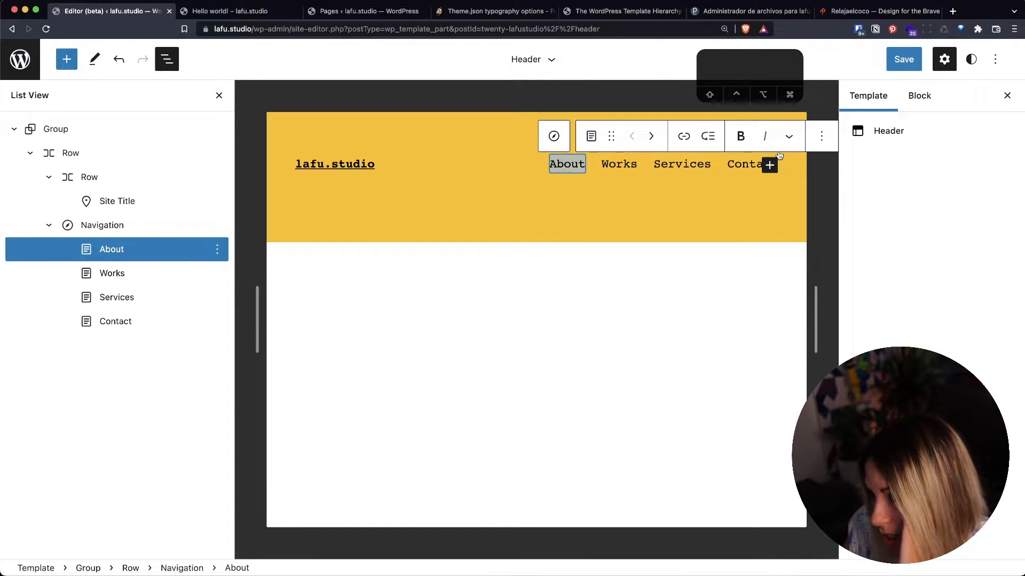
left_click(927, 96)
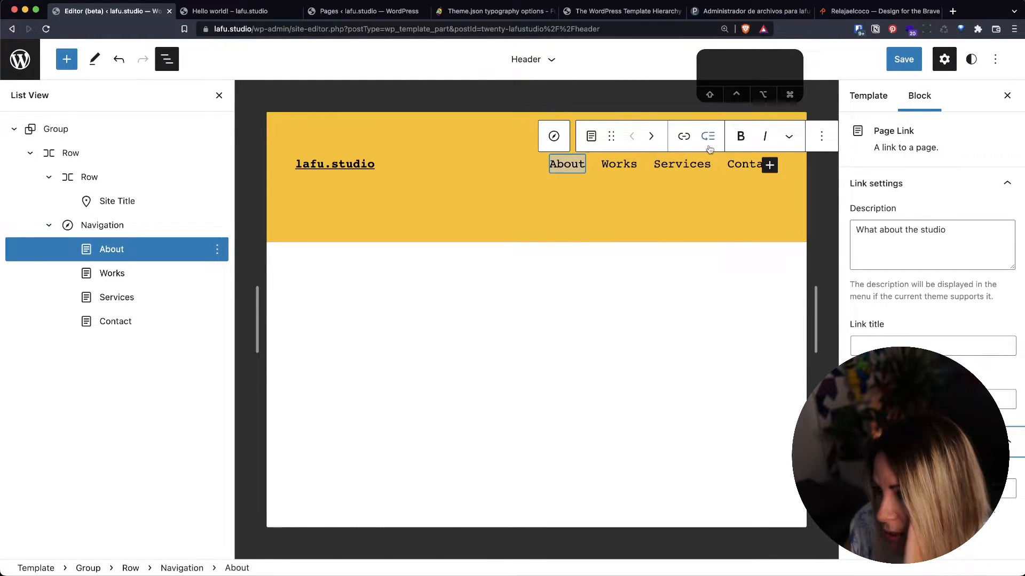
- Try italic, bold and strikethrough formatting on the About navigation link
left_click(764, 136)
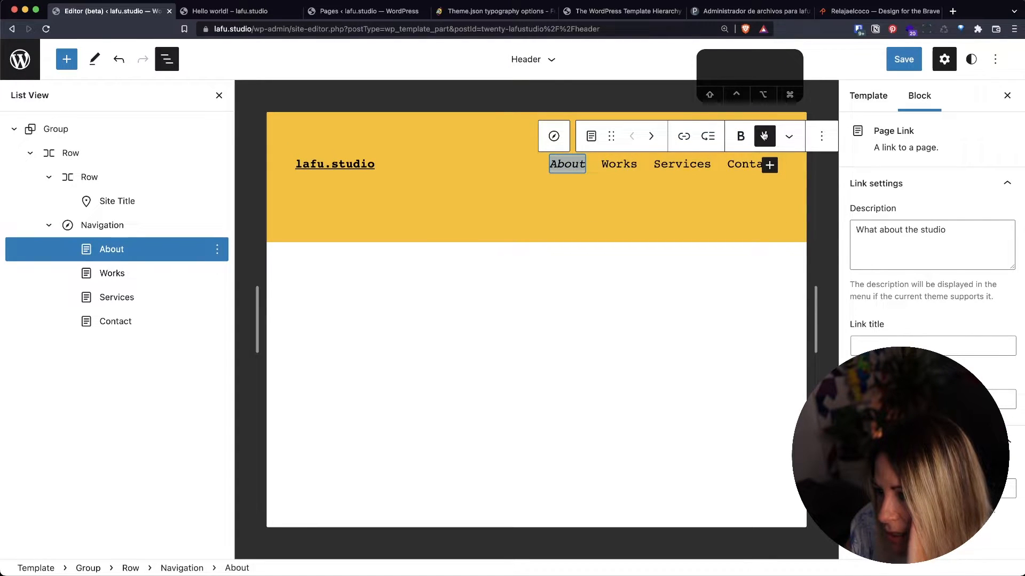
left_click(764, 136)
left_click(764, 136)
left_click(764, 136)
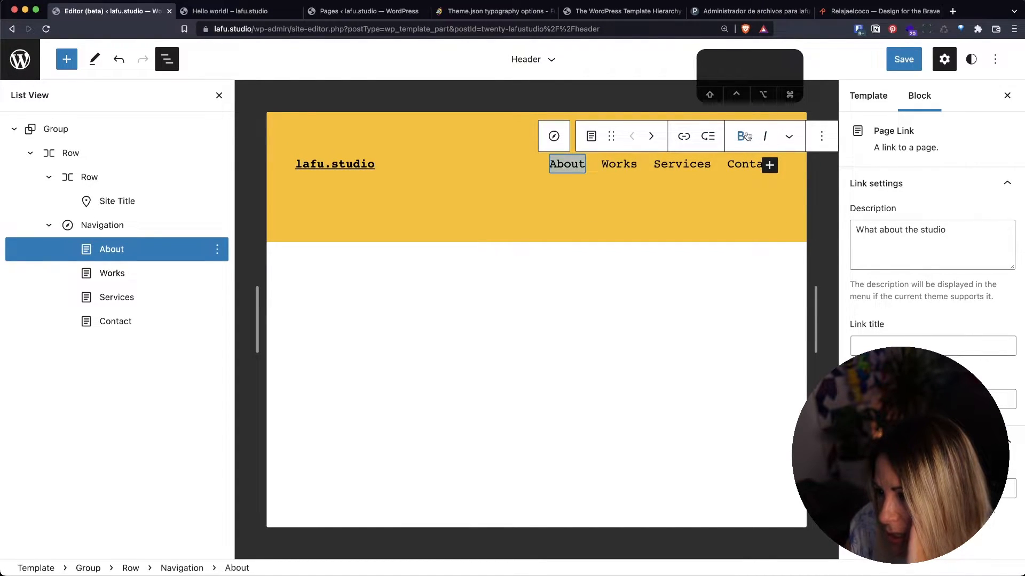
left_click(747, 137)
left_click(747, 137)
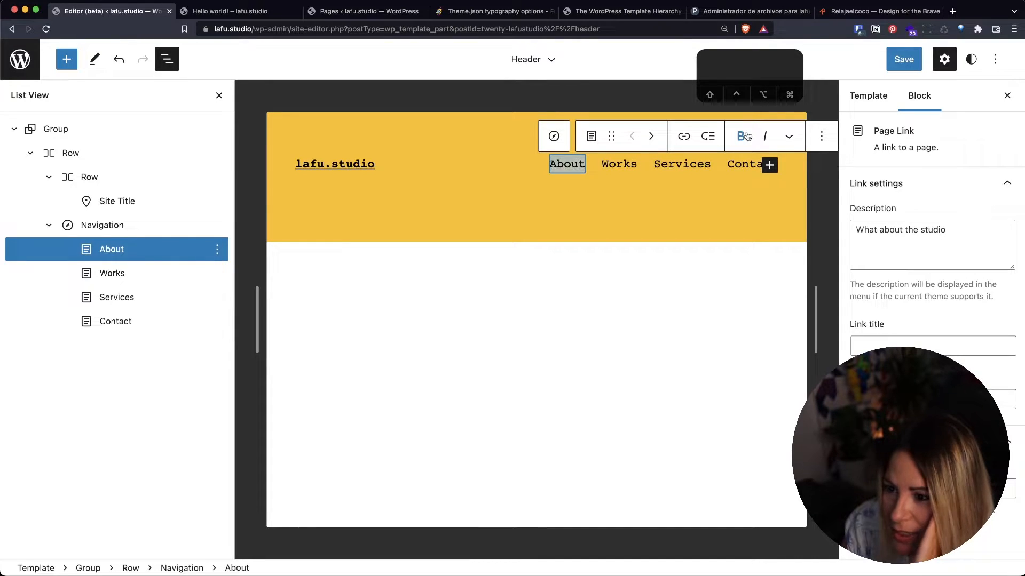
left_click(787, 137)
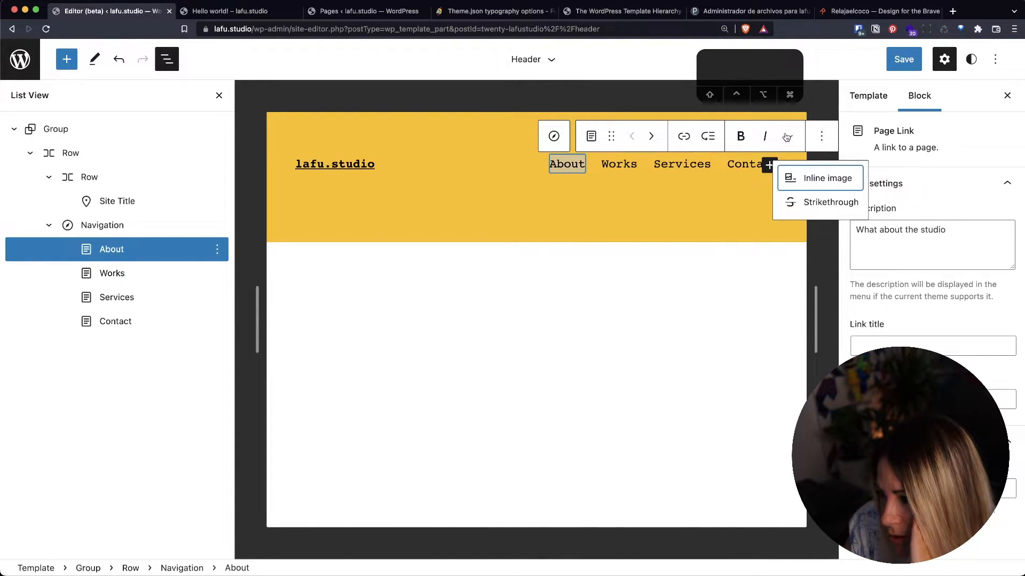
left_click(802, 209)
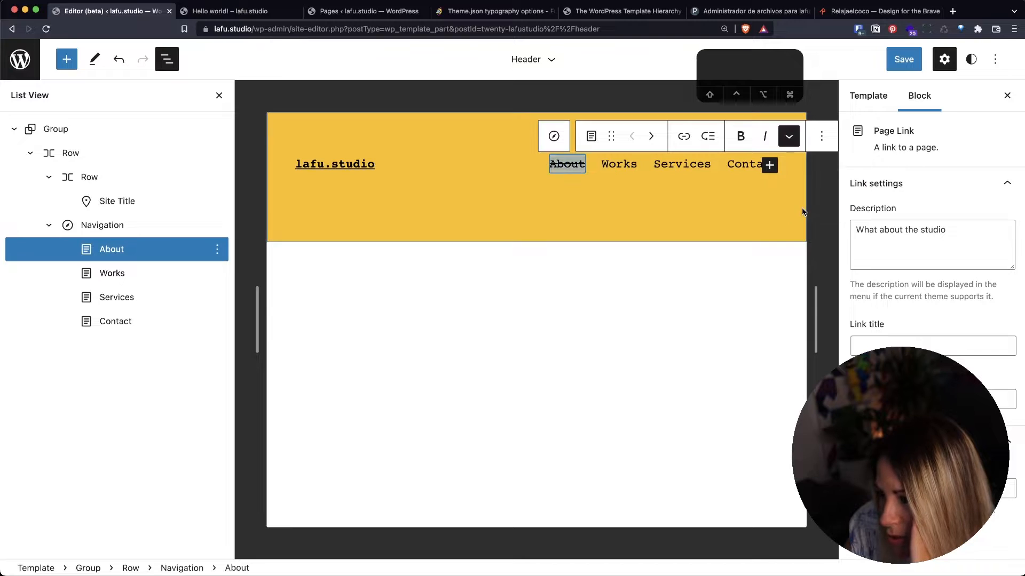
left_click(789, 137)
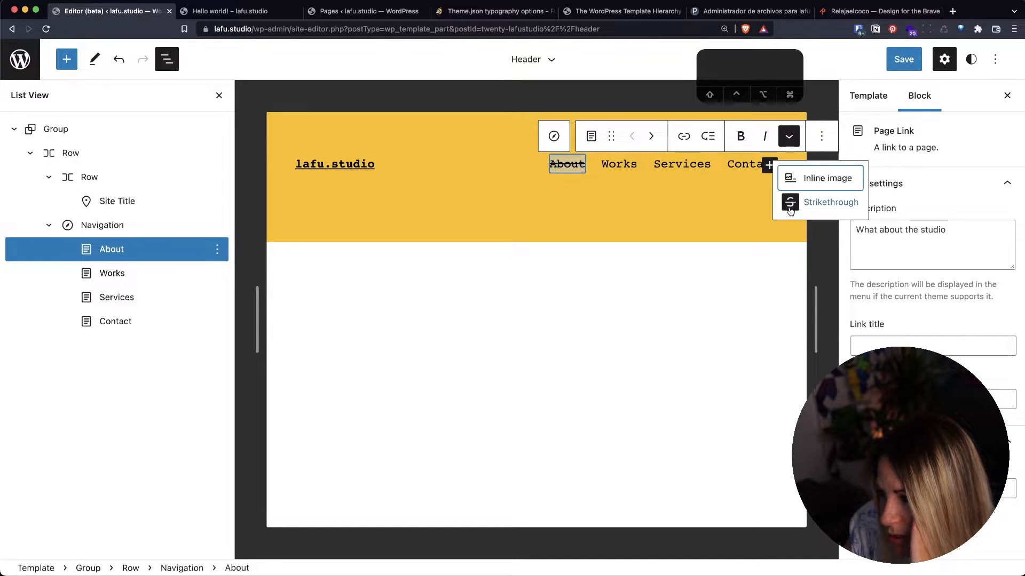
left_click(818, 206)
- Select the parent Navigation block of the About link and rename its menu to Main Menu
left_click(822, 135)
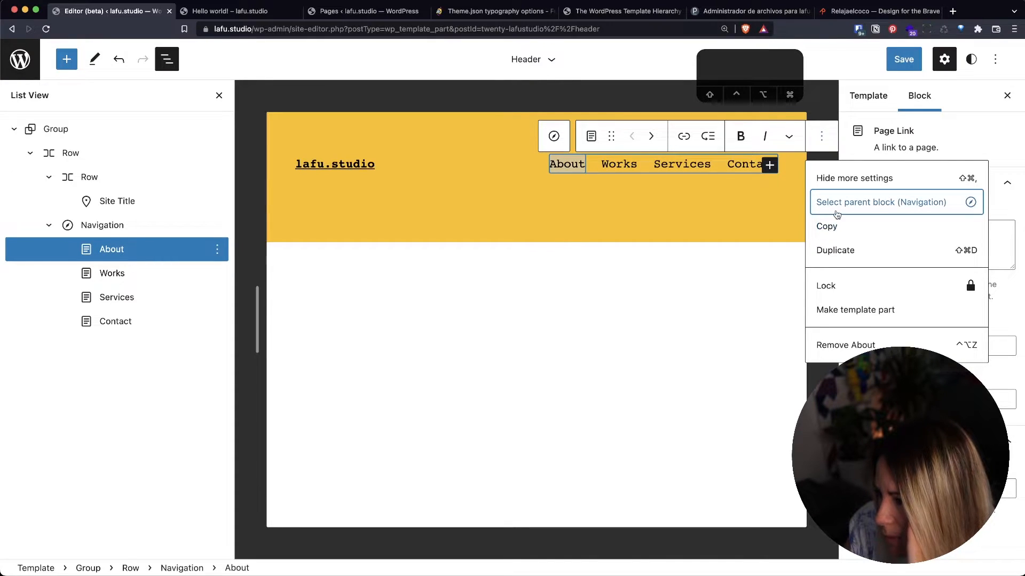
left_click(836, 214)
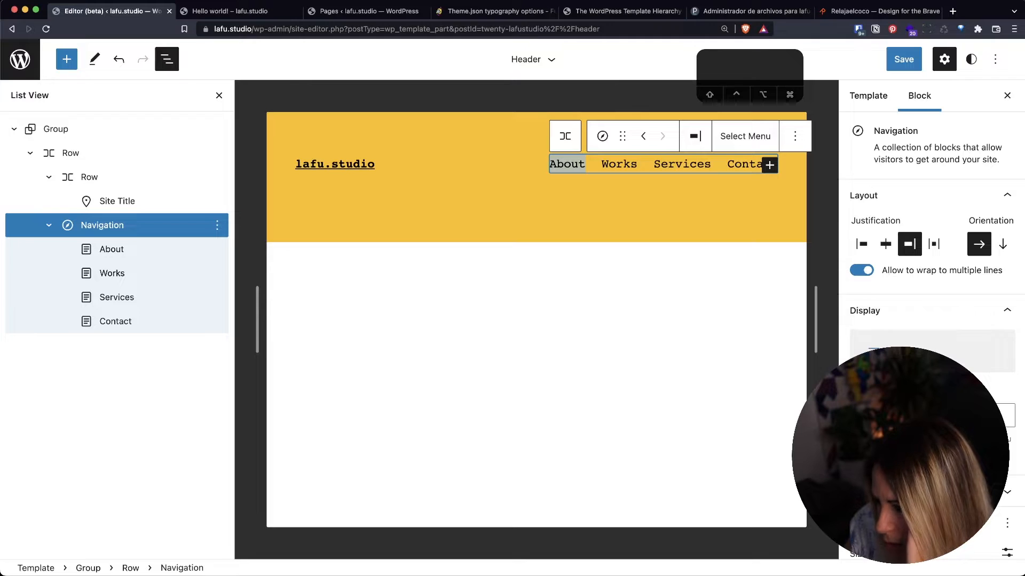
scroll(931, 251, "down", 5)
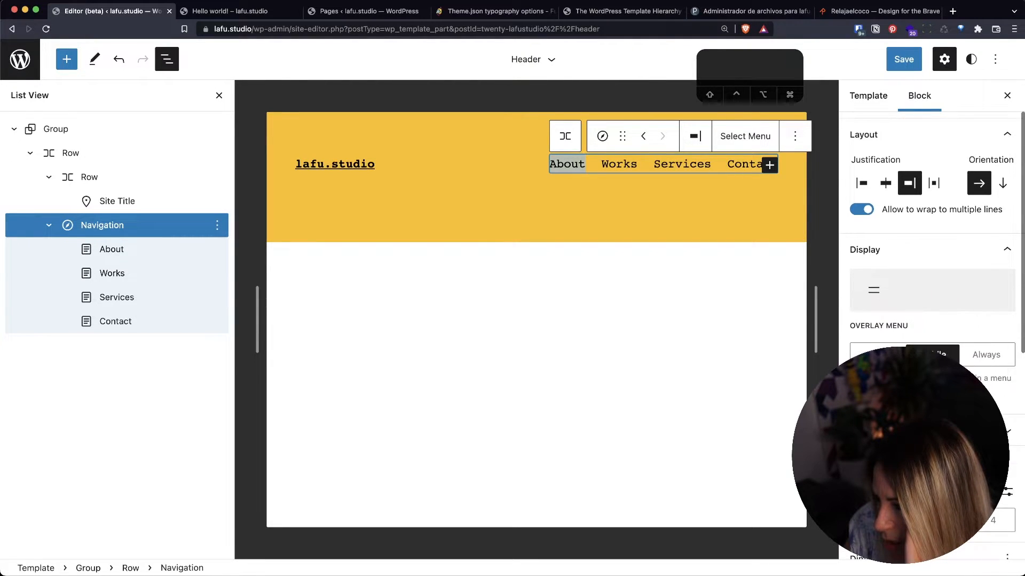
scroll(876, 348, "down", 2)
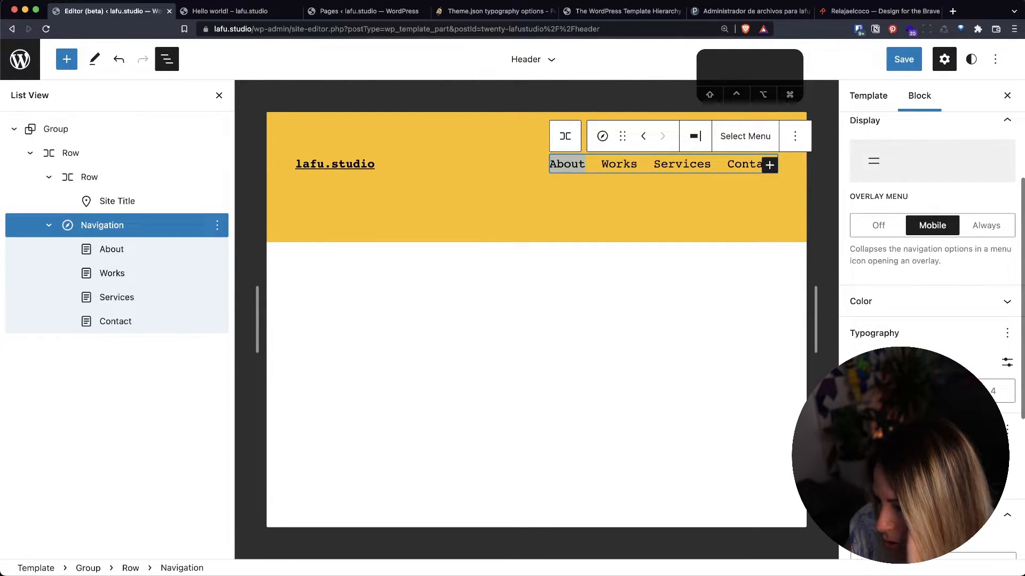
scroll(876, 327, "down", 8)
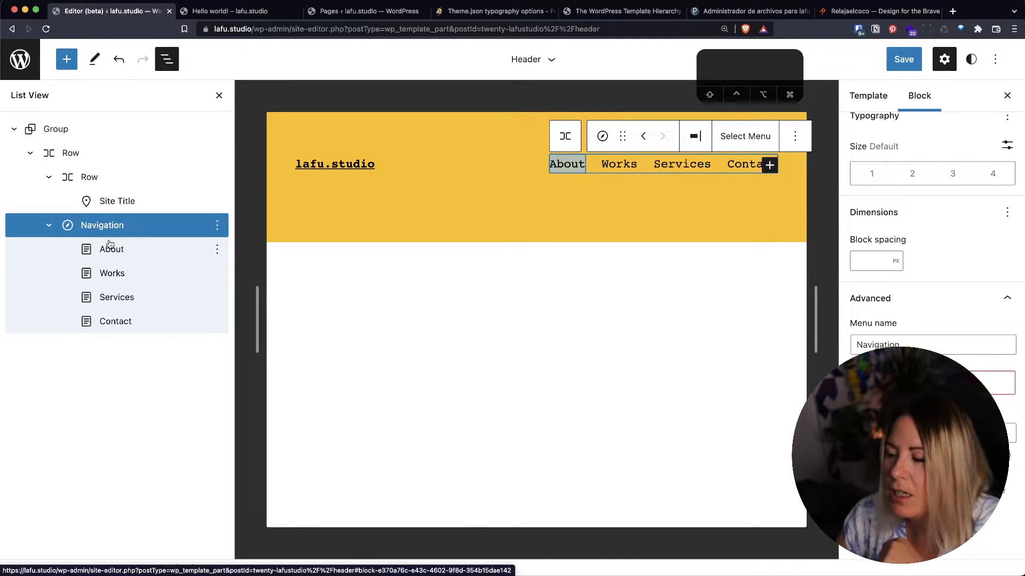
double_click(897, 345)
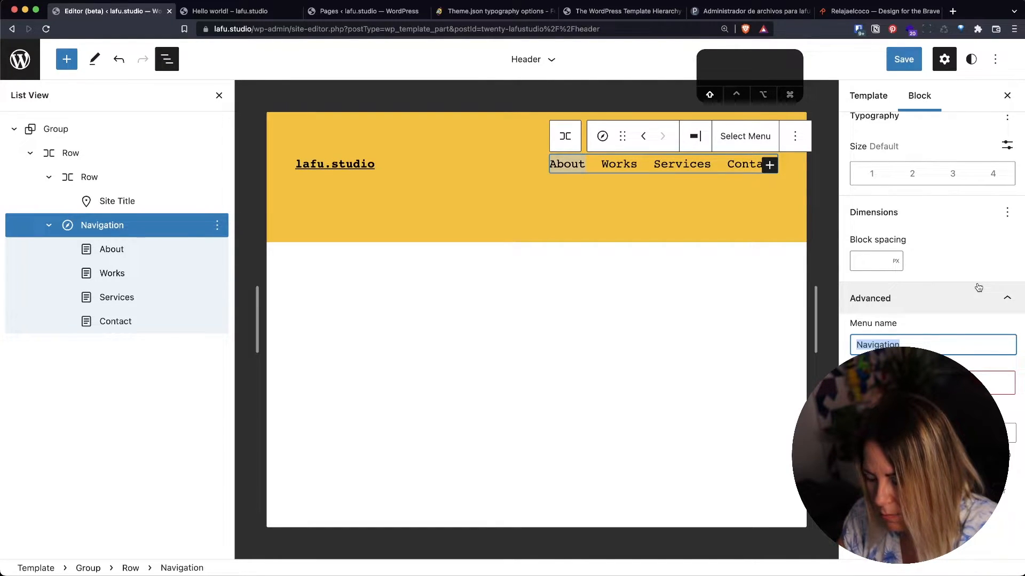
type("Menu")
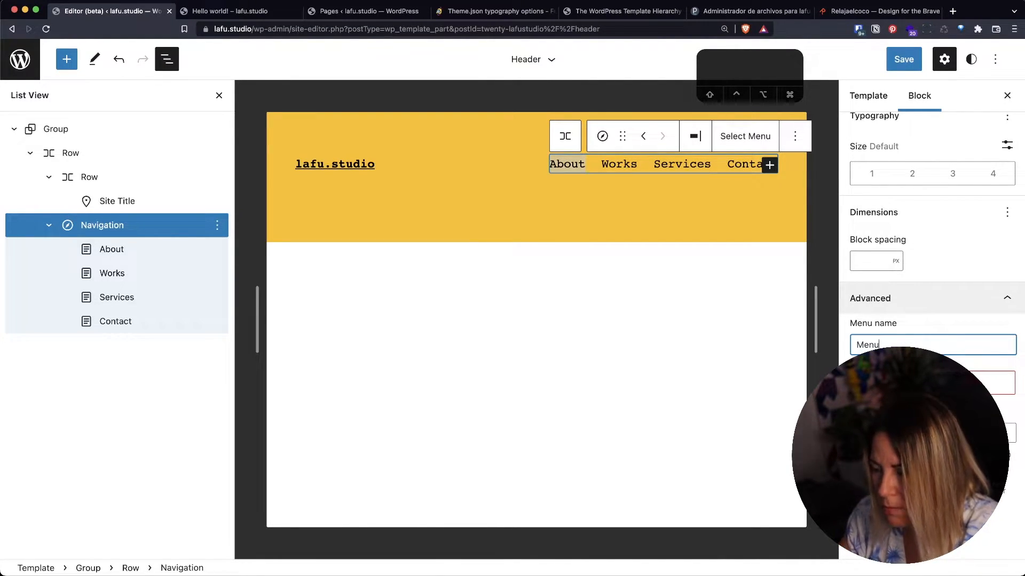
key("BackSpace")
key("BackSpace")
key("BackSpace")
type("ain Menu")
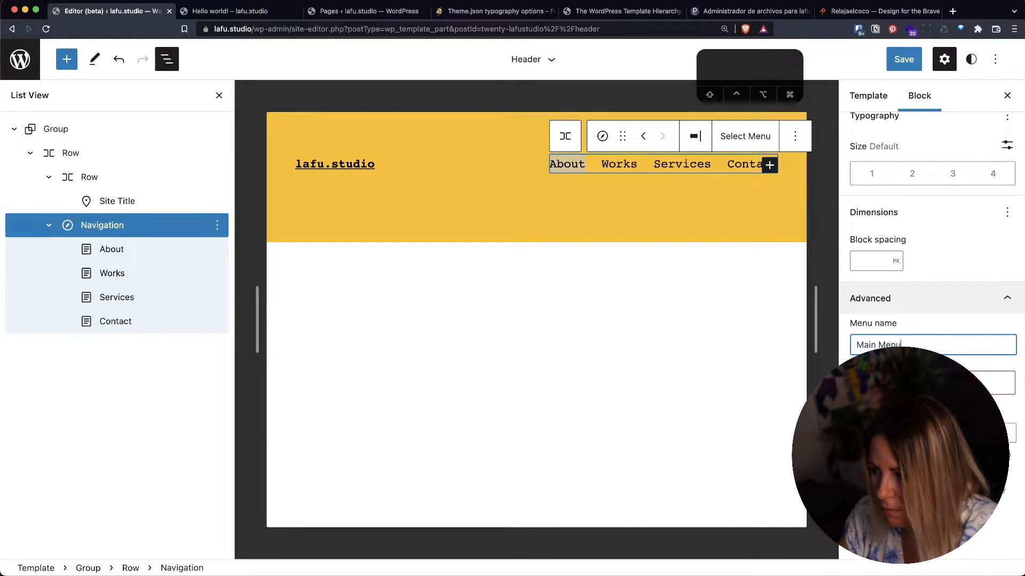
- Examine the Navigation block's advanced, overlay menu and typography settings, and select the Services link
scroll(908, 304, "down", 2)
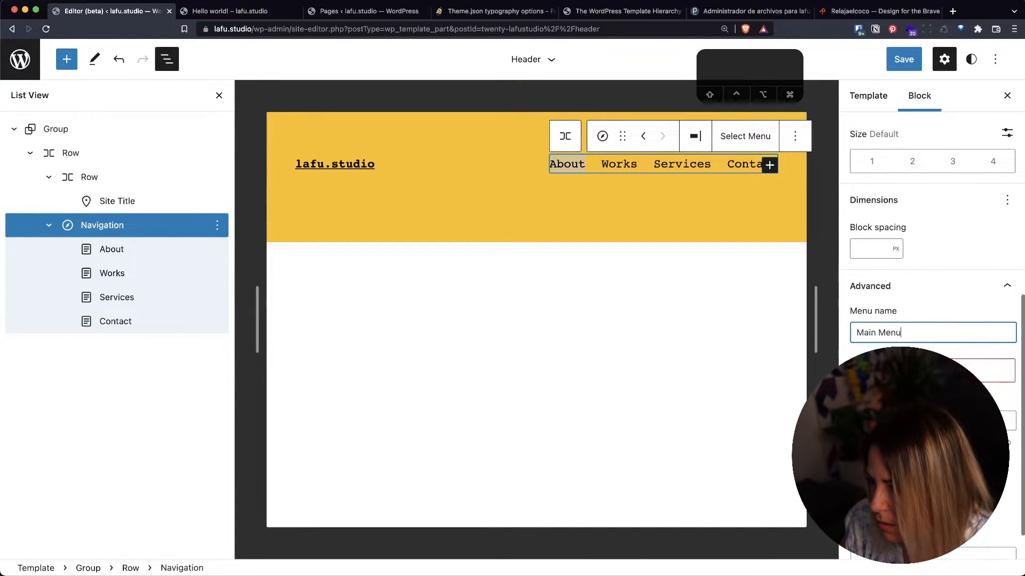
left_click(907, 377)
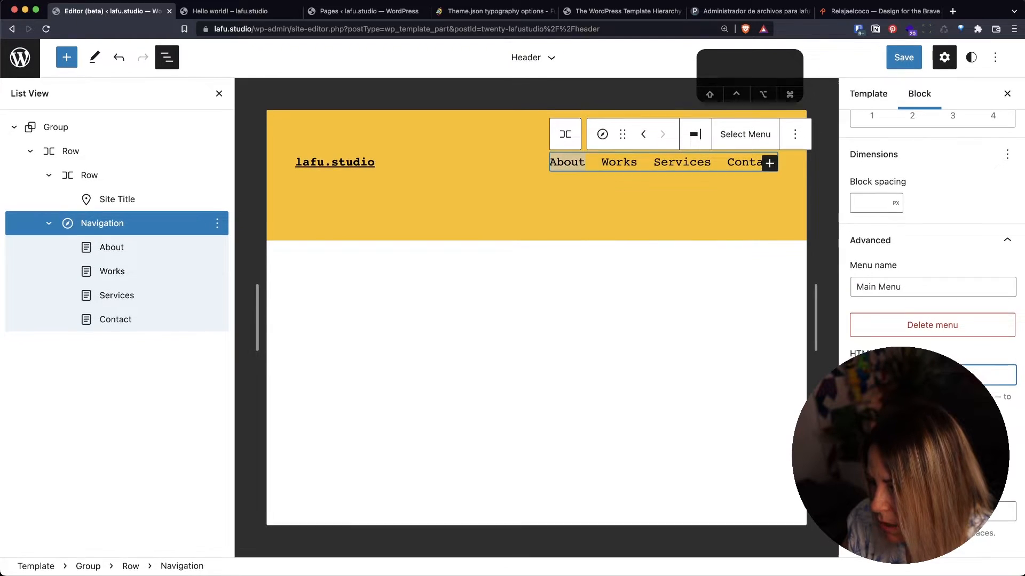
scroll(883, 347, "up", 5)
scroll(883, 347, "up", 4)
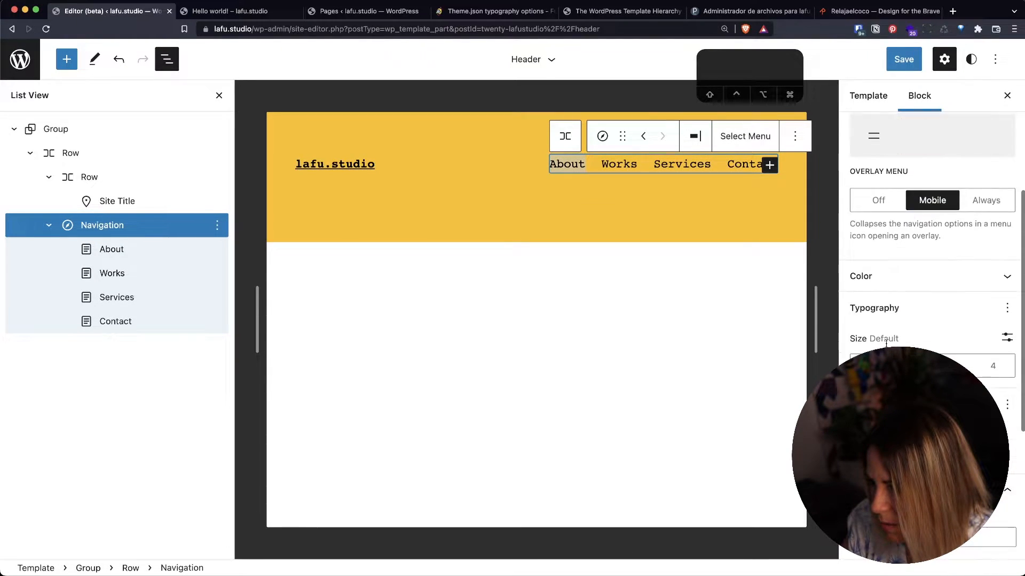
scroll(907, 320, "down", 3)
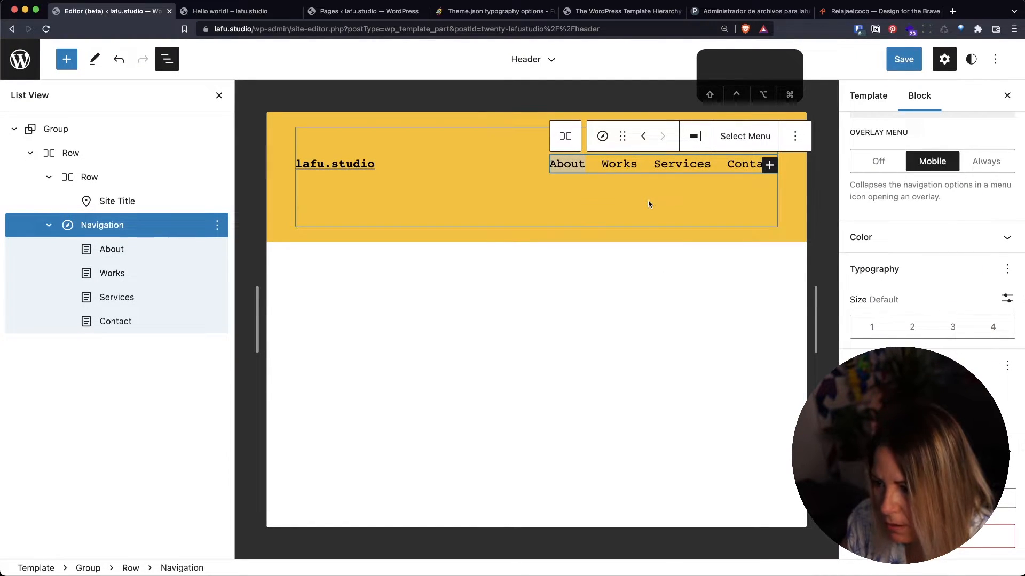
left_click(682, 163)
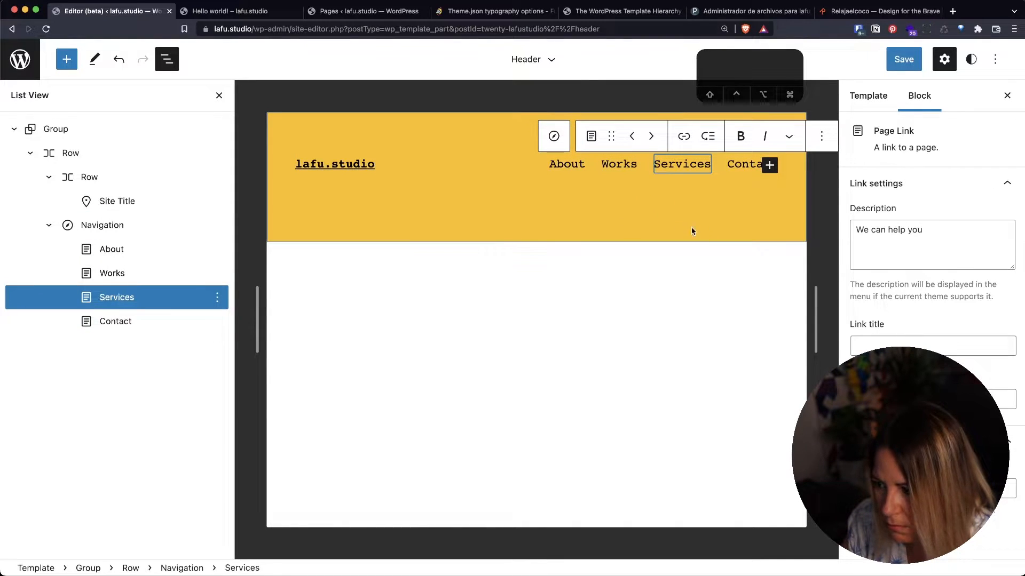
- Set the HTML element of the outermost Group block to <header> in its advanced settings
left_click(499, 194)
left_click(421, 226)
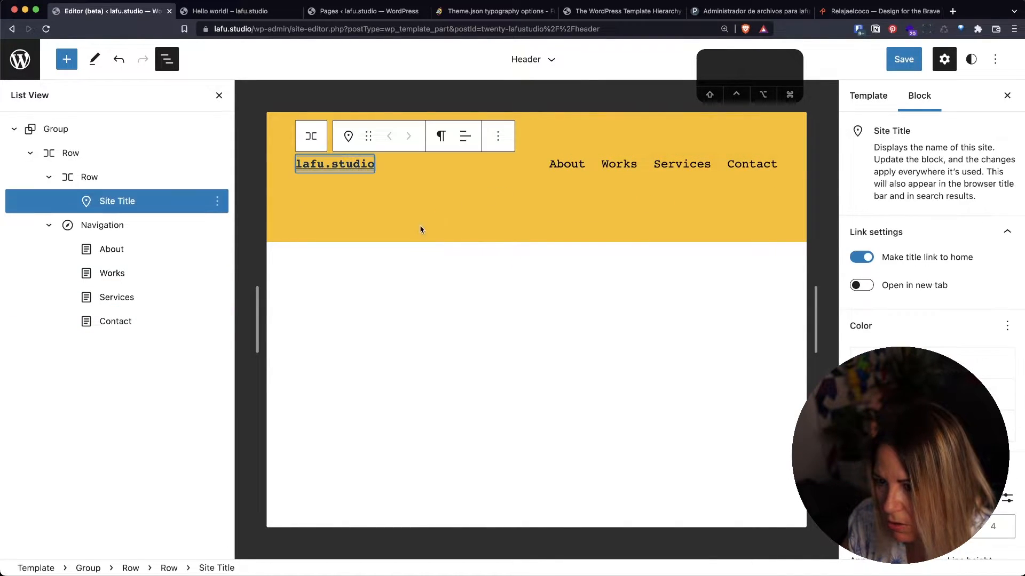
left_click(401, 239)
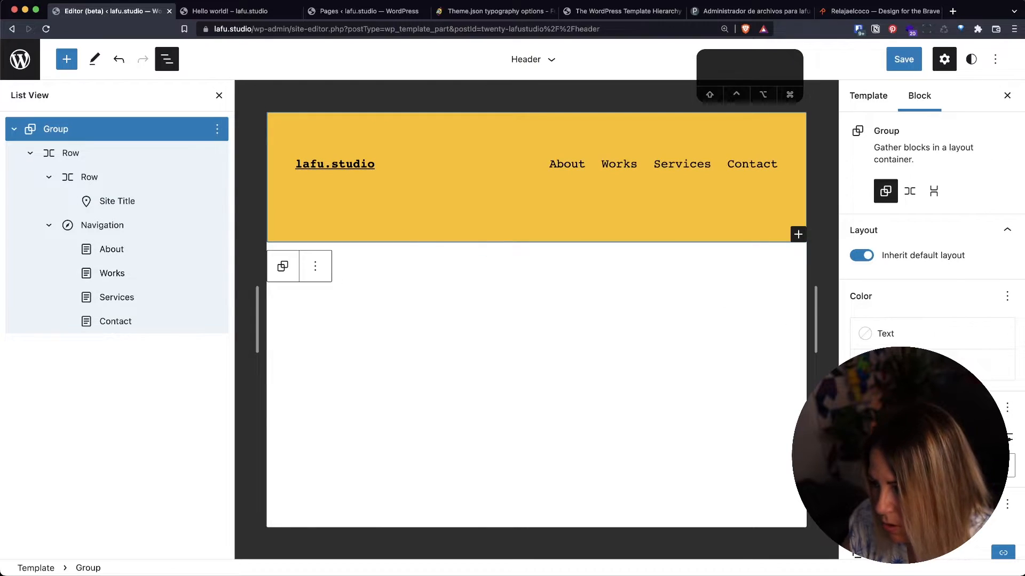
scroll(931, 240, "down", 5)
scroll(896, 240, "up", 2)
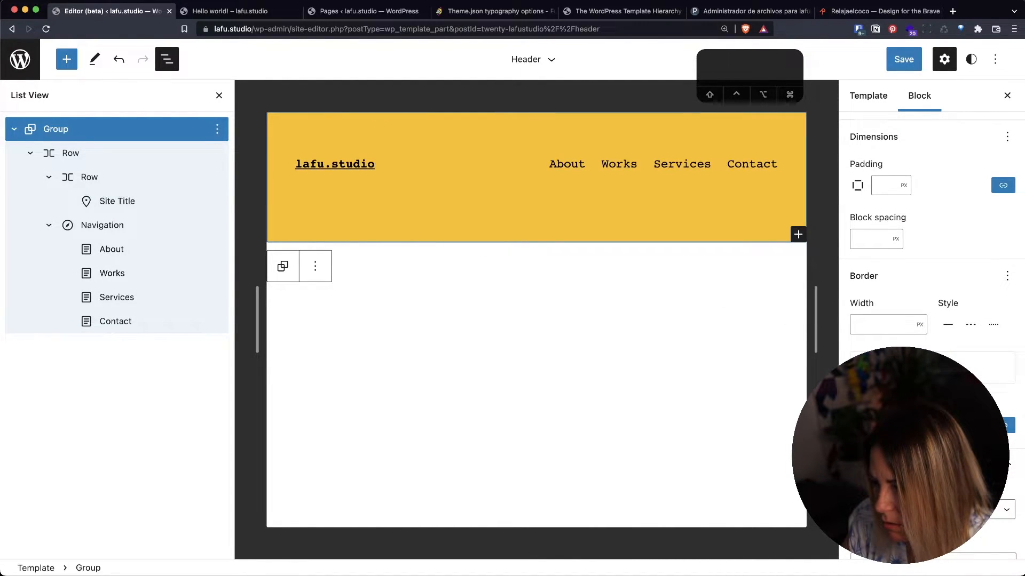
scroll(875, 329, "down", 7)
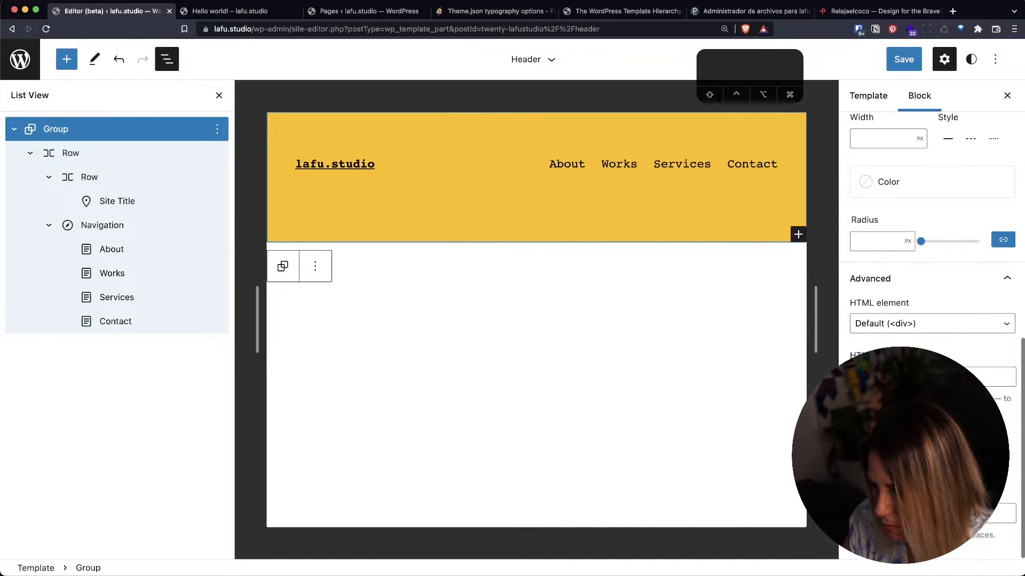
left_click(876, 325)
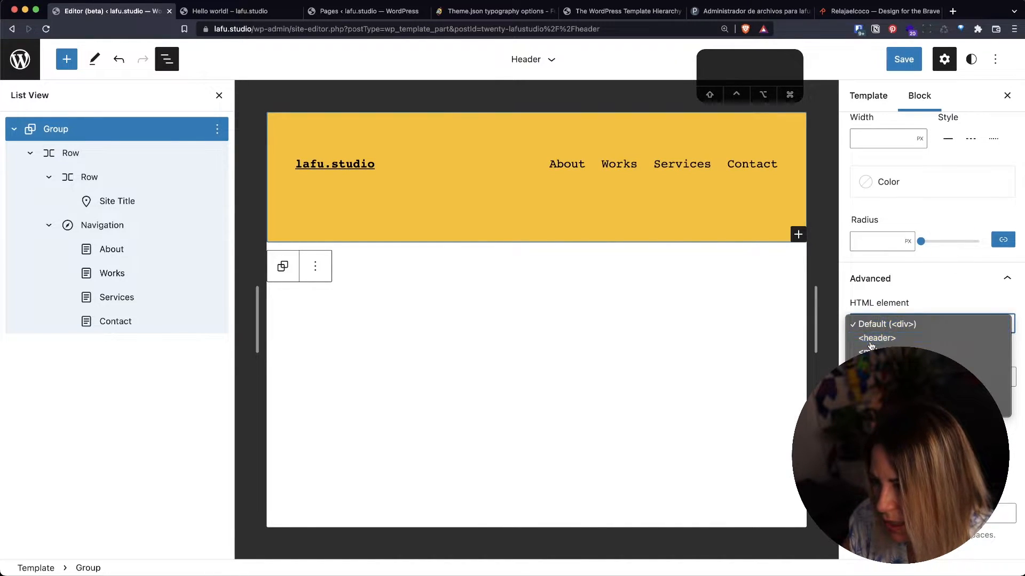
left_click(876, 338)
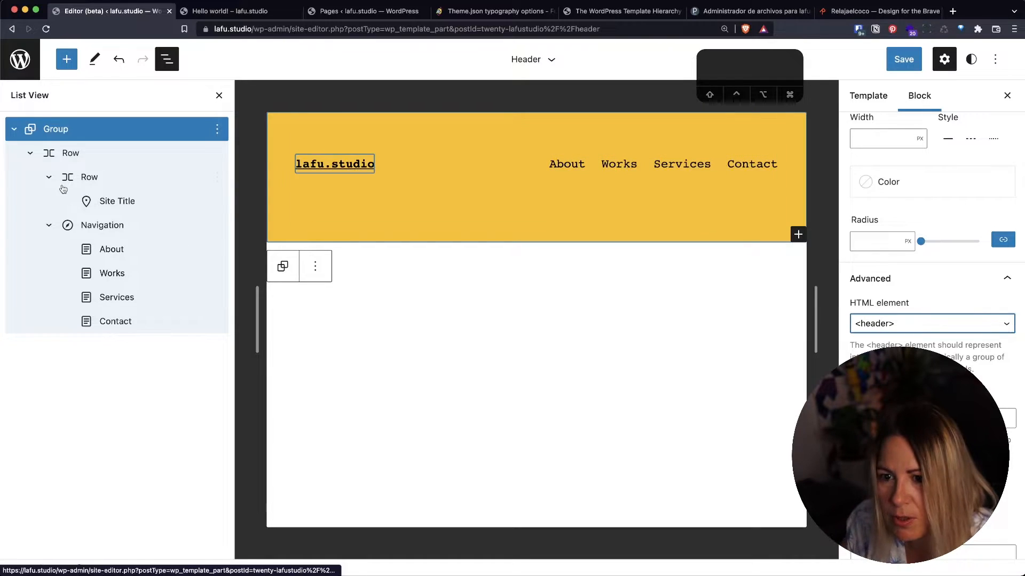
- Check the HTML element choices for the outer Row inside the Group, keeping Default (<div>)
left_click(79, 151)
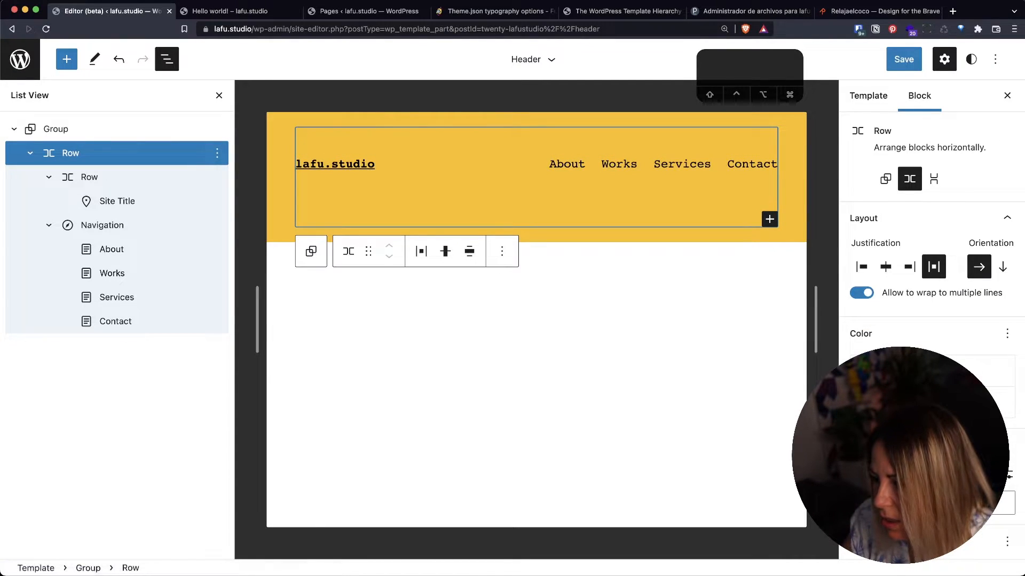
scroll(932, 320, "down", 6)
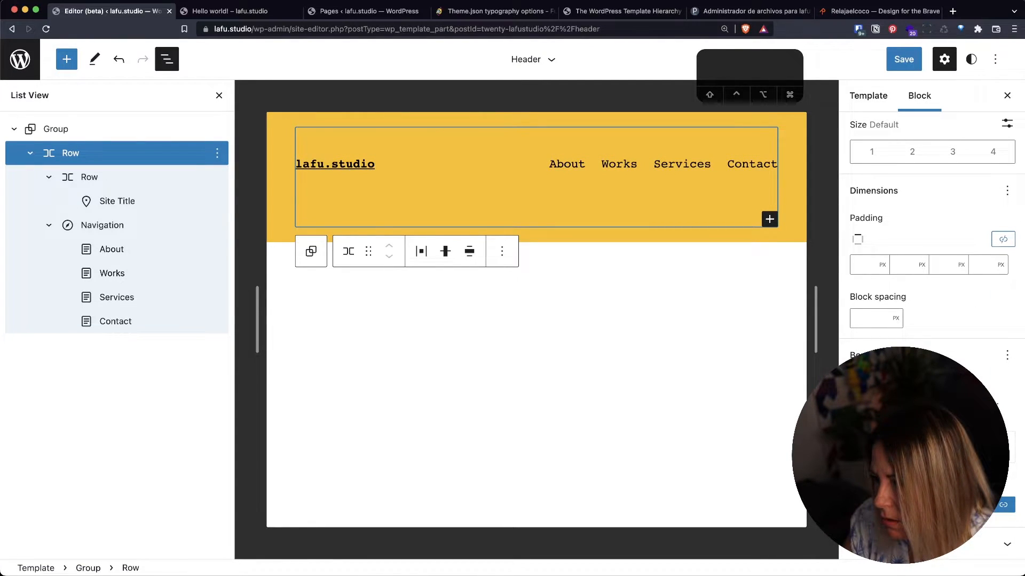
scroll(931, 320, "down", 3)
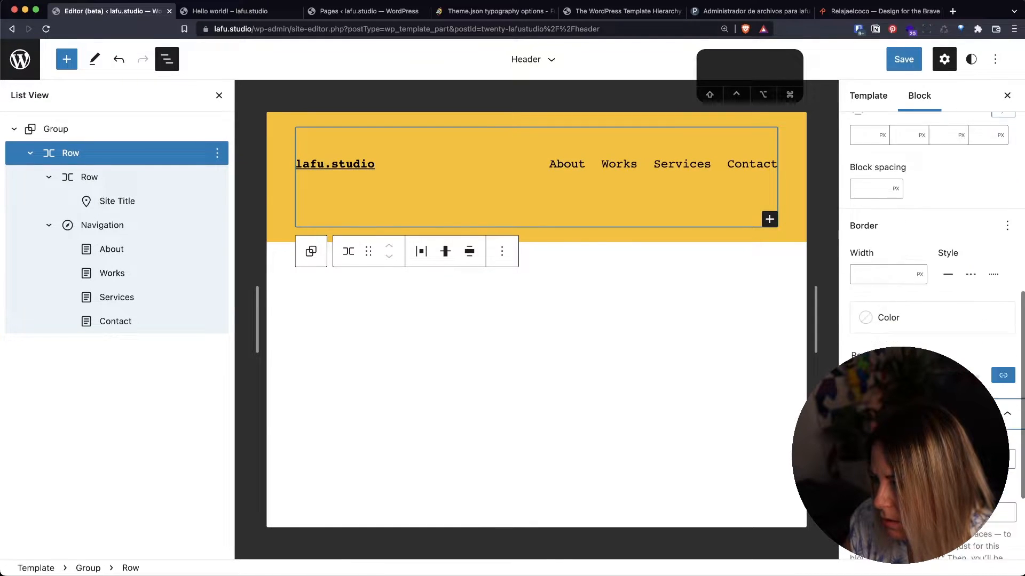
scroll(945, 347, "down", 3)
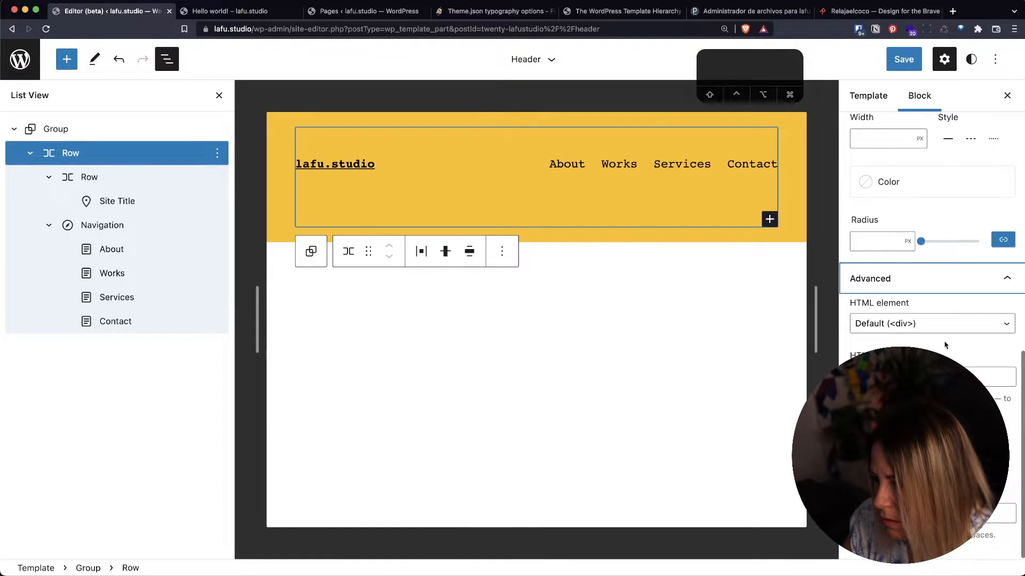
left_click(909, 327)
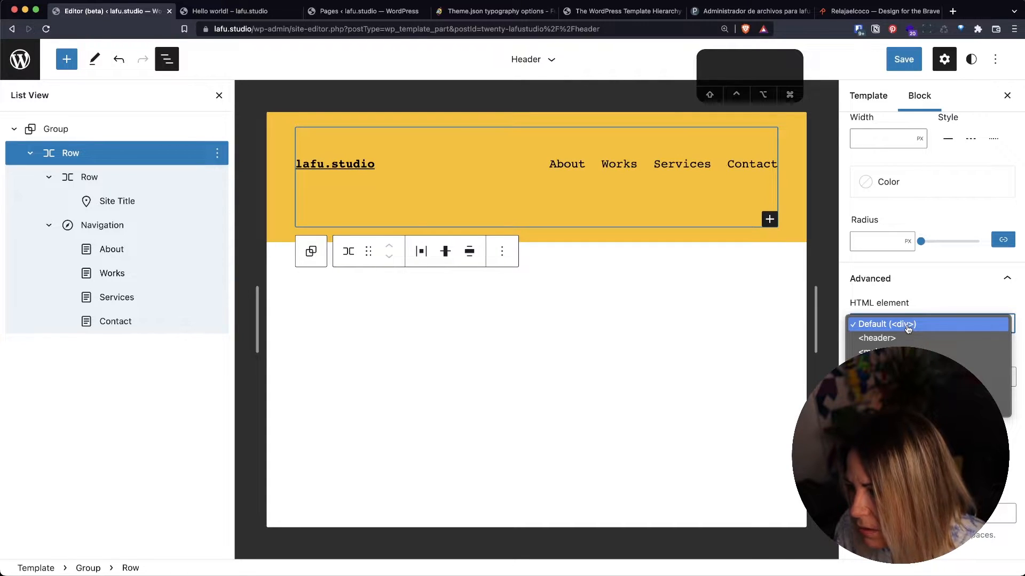
left_click(909, 326)
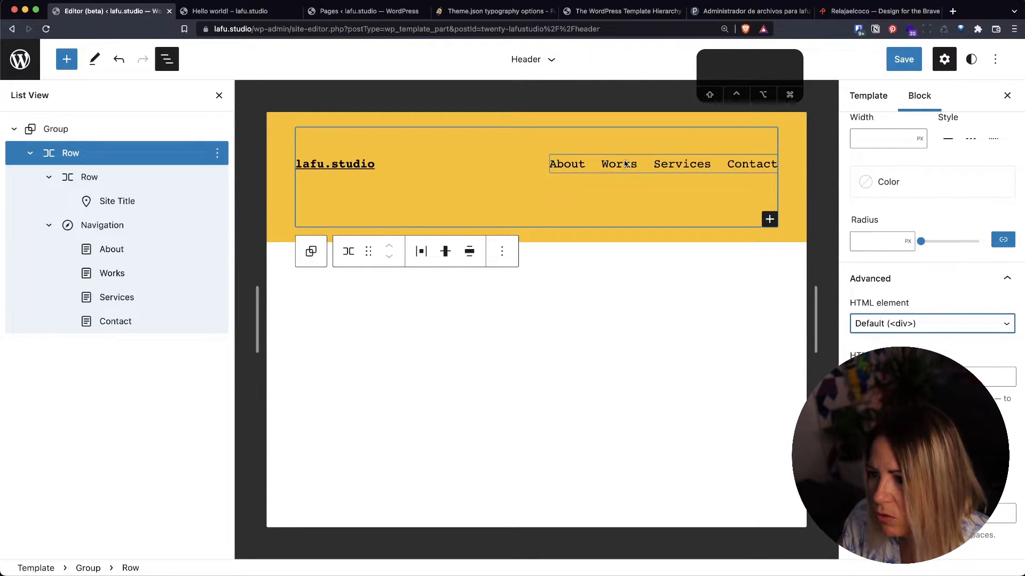
- Examine the typography settings of the lafu.studio Site Title block
left_click(320, 164)
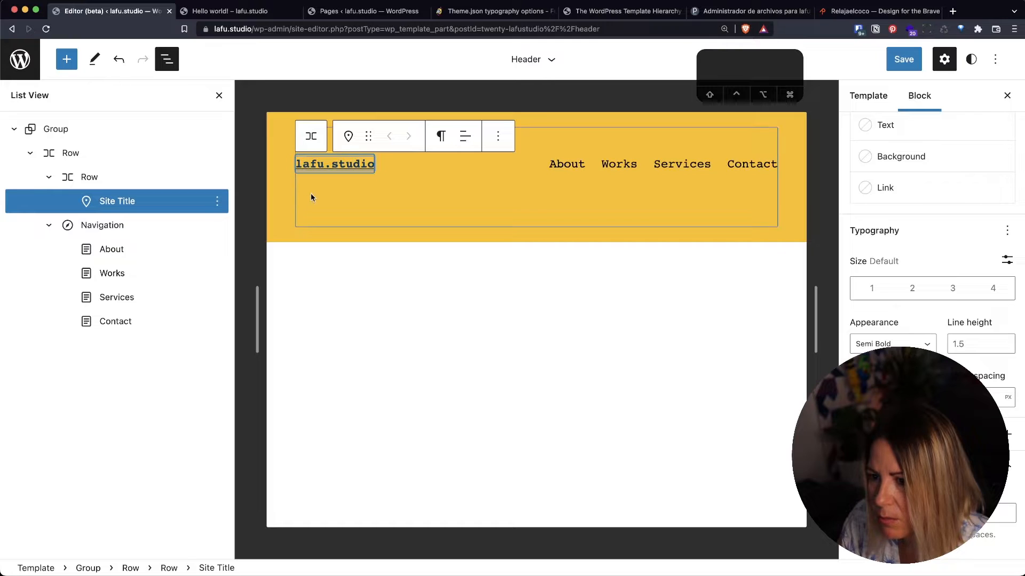
scroll(876, 307, "down", 1)
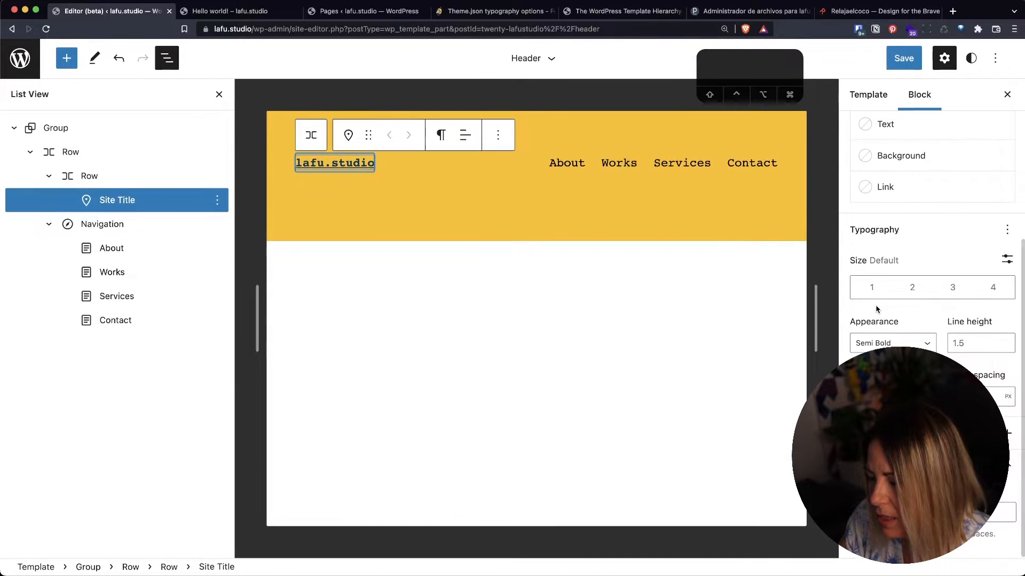
scroll(876, 309, "up", 1)
scroll(876, 310, "down", 1)
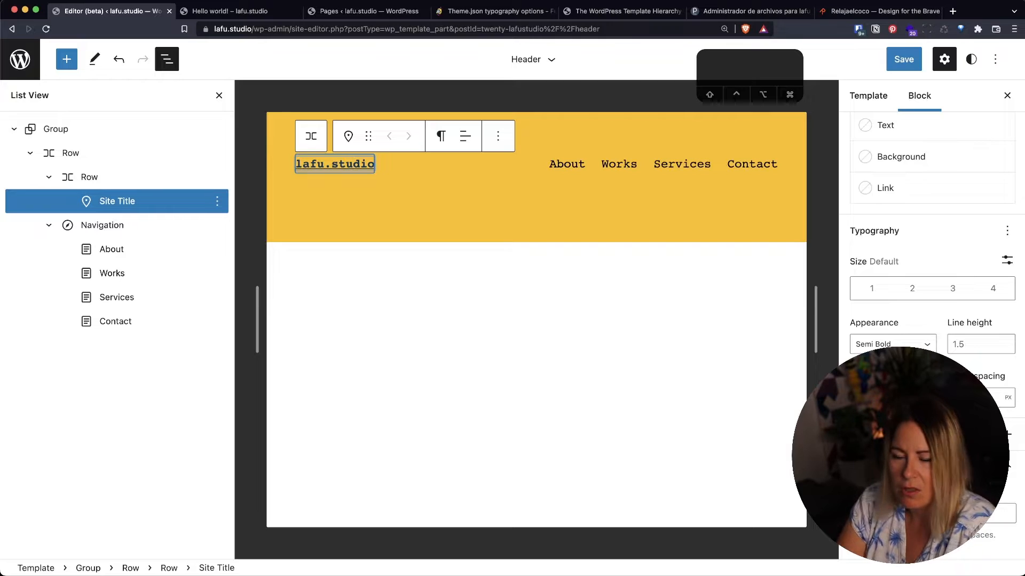
- Review the outermost Group's settings and HTML element choices, keeping <header> selected
left_click(107, 136)
scroll(993, 383, "down", 8)
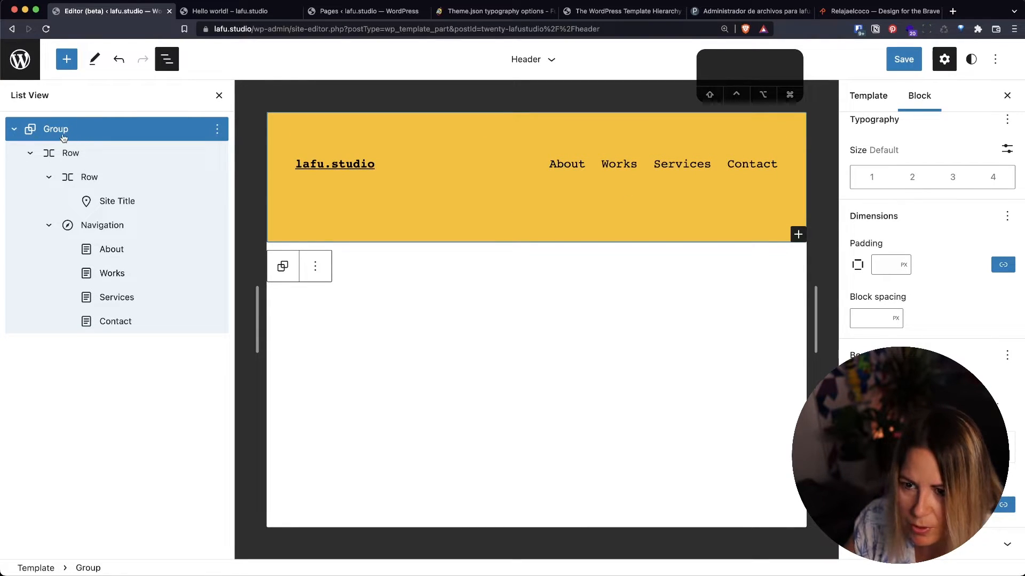
left_click(284, 202)
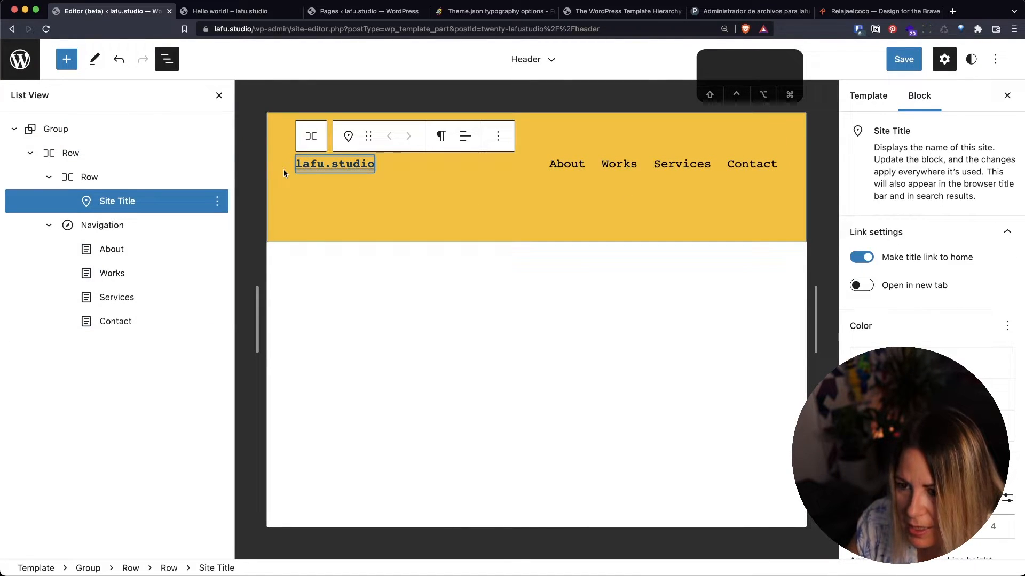
left_click(308, 244)
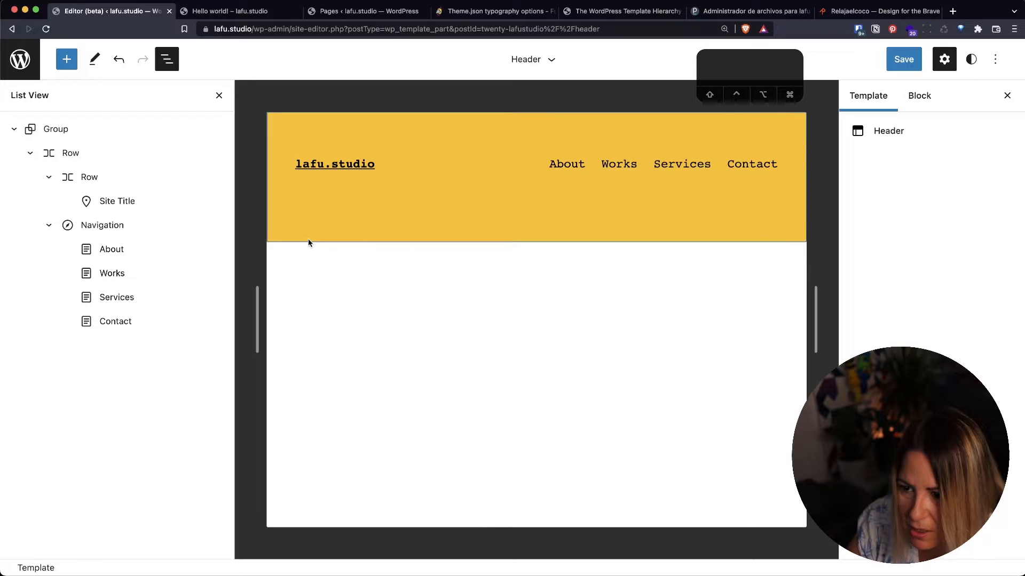
left_click(309, 239)
scroll(931, 320, "down", 6)
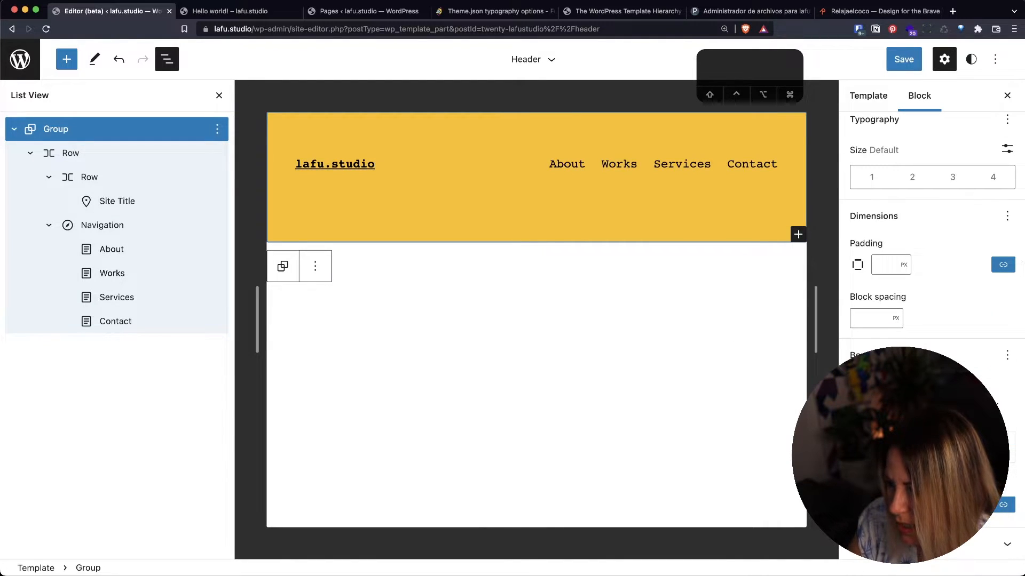
scroll(932, 320, "down", 5)
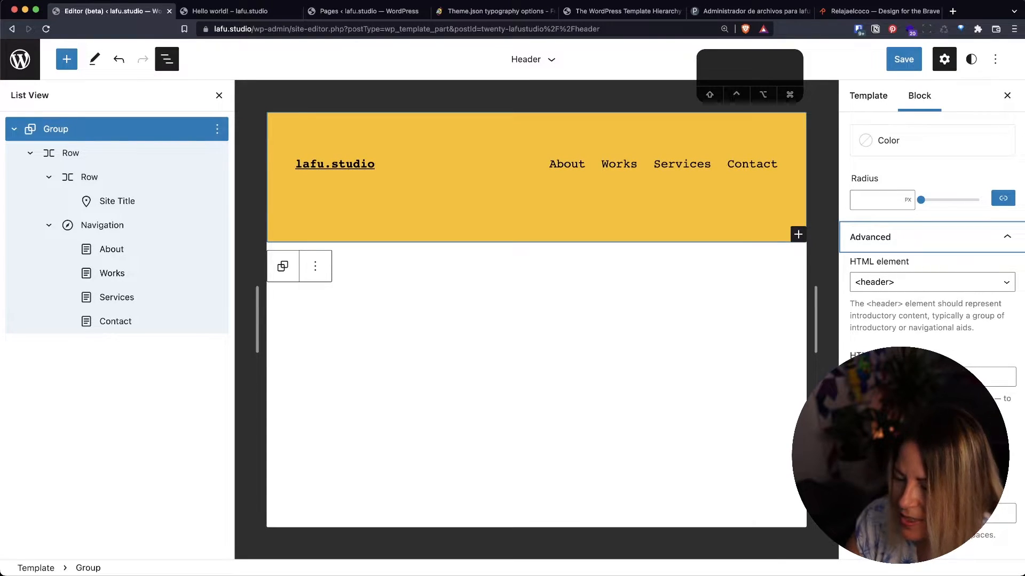
left_click(873, 284)
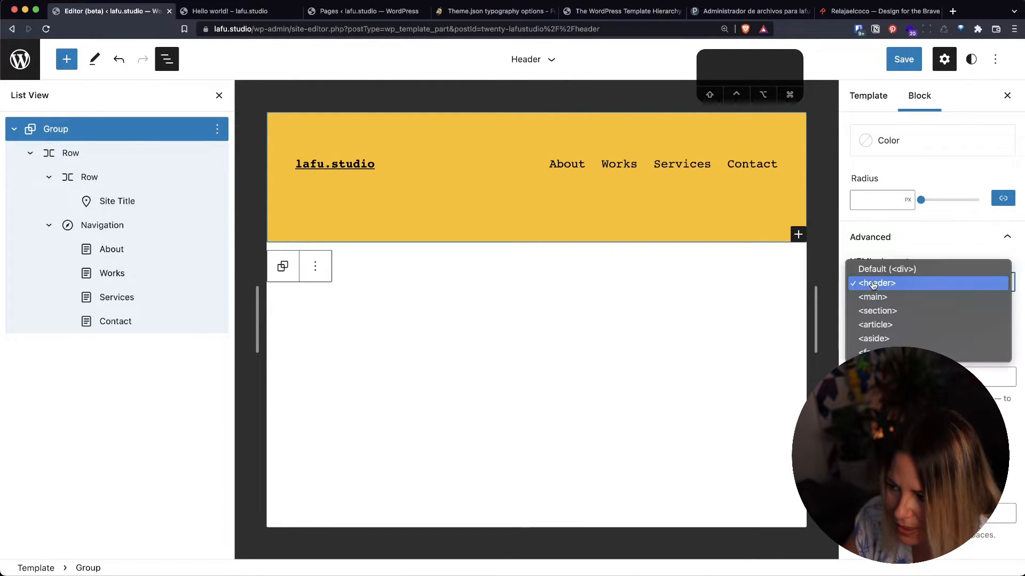
left_click(873, 284)
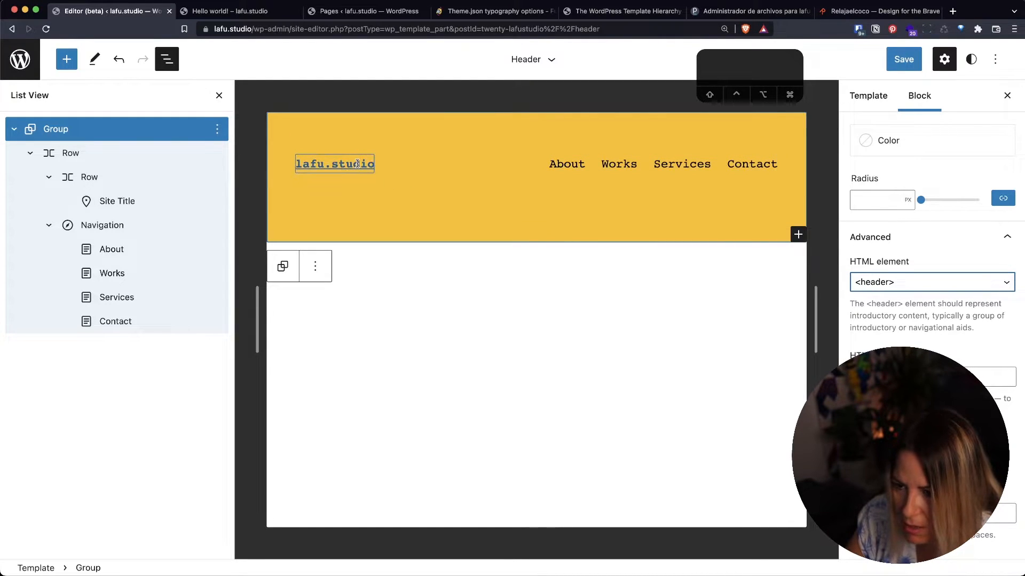
- Examine the Navigation block's advanced settings, including its menu name, and view the list of available menus
left_click(575, 165)
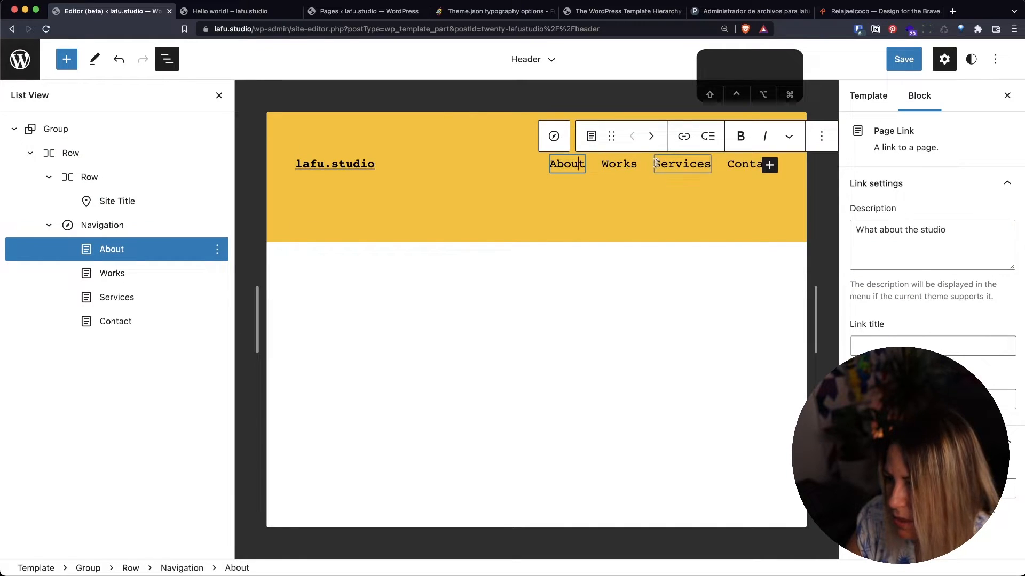
left_click(119, 225)
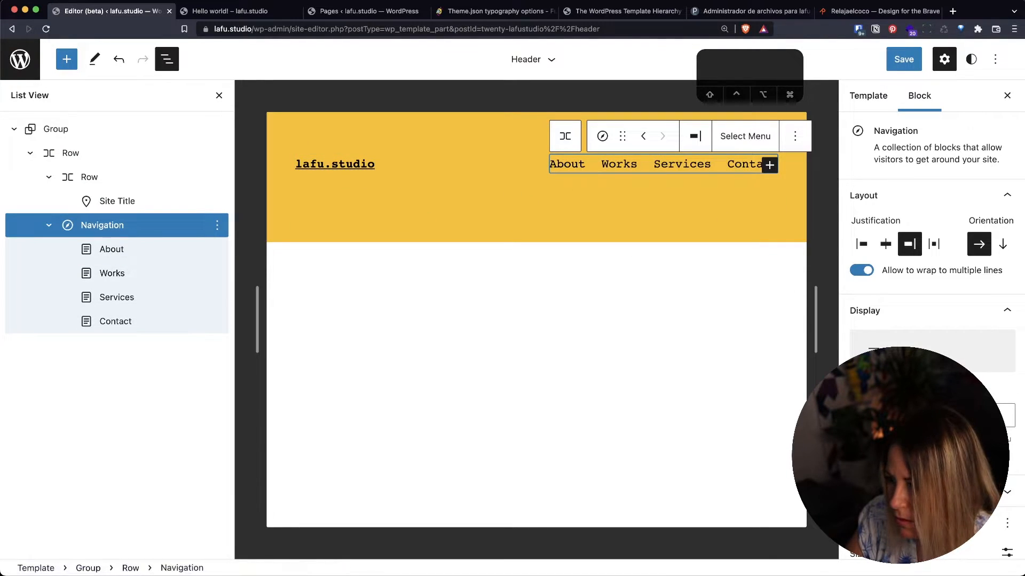
scroll(931, 266, "down", 3)
scroll(931, 248, "down", 6)
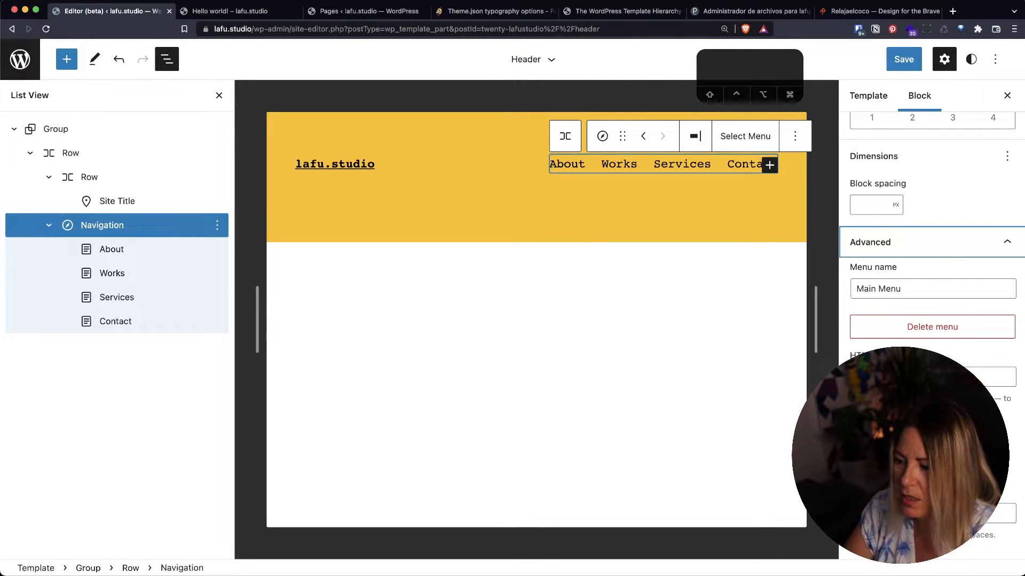
scroll(931, 320, "up", 1)
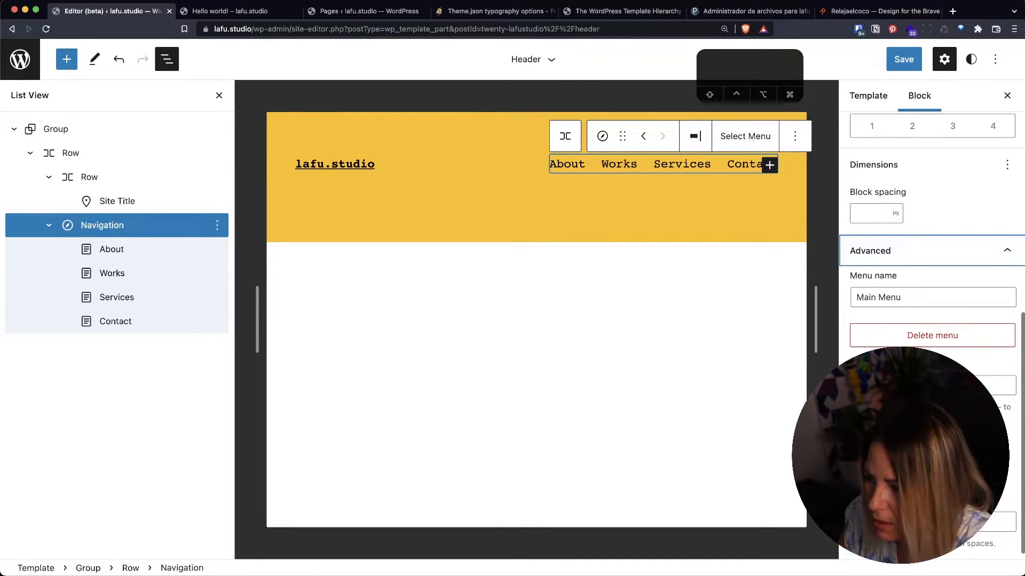
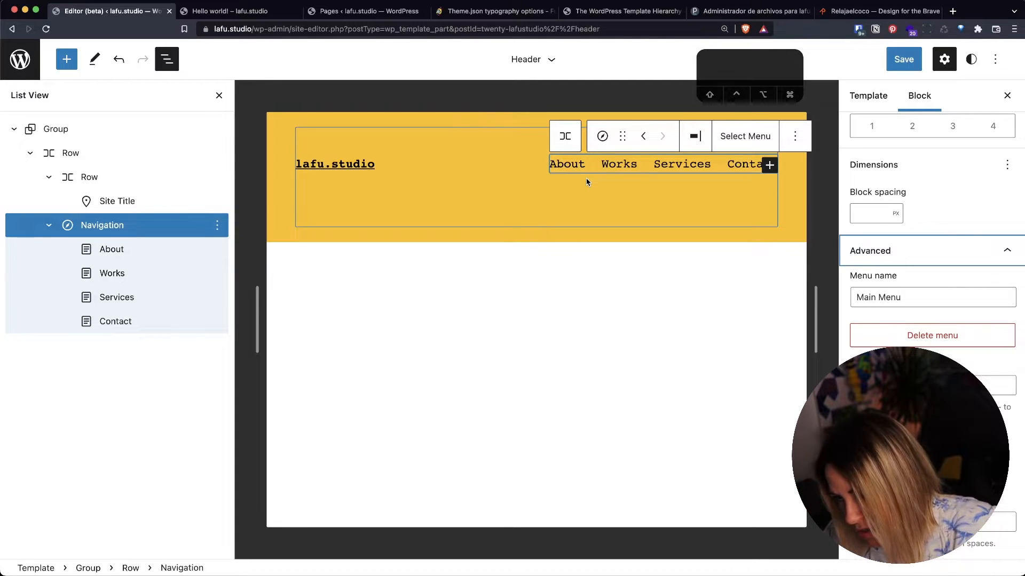
left_click(762, 130)
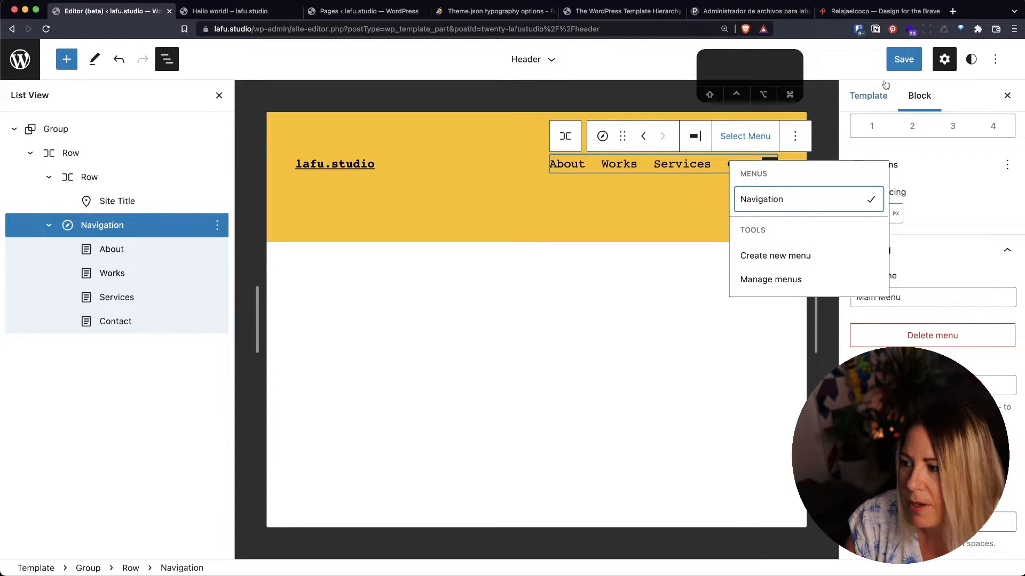
- Save the header template part together with the pending site changes
left_click(902, 67)
left_click(900, 68)
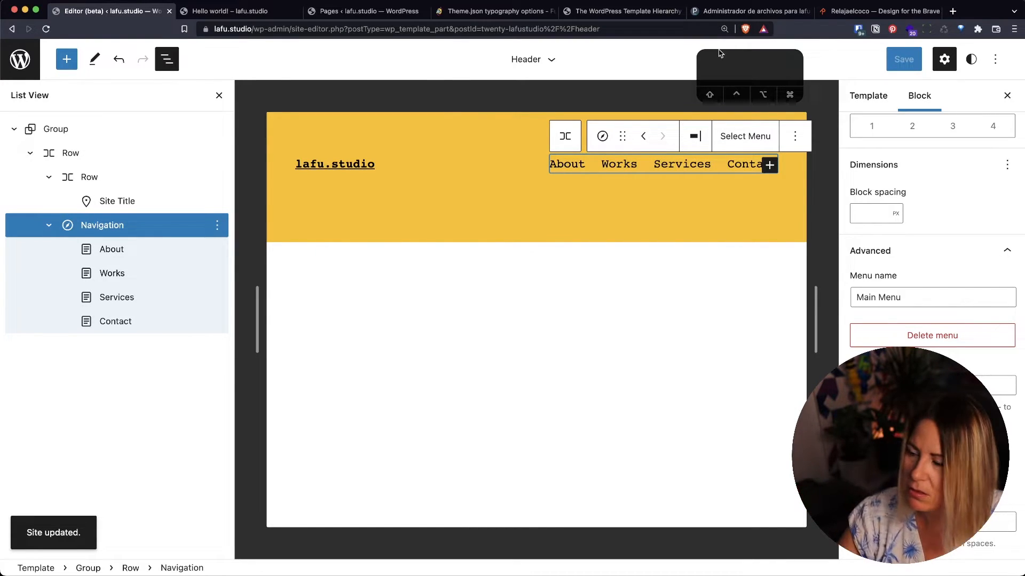
left_click(881, 97)
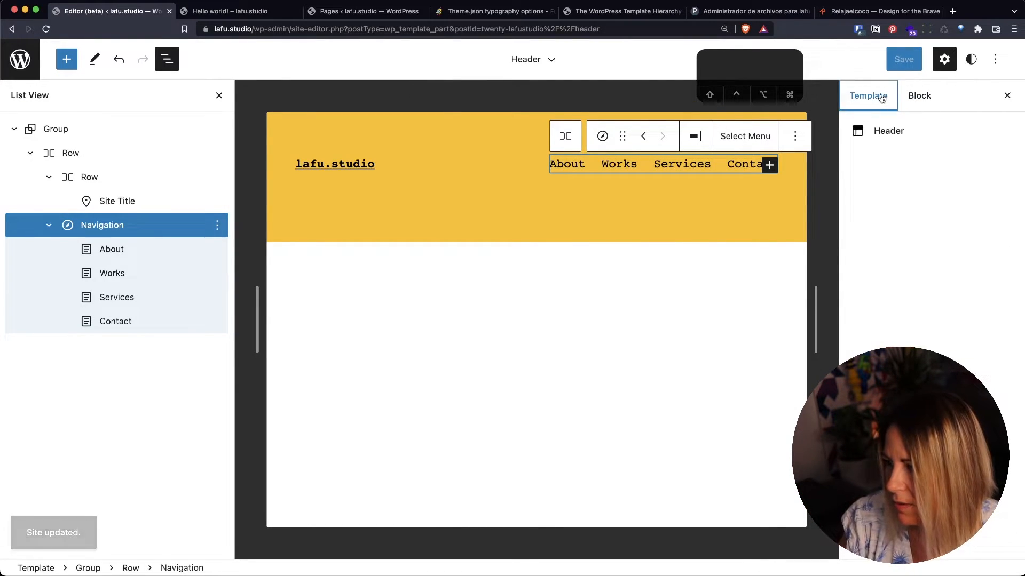
- Add the Decoration typography option to the Navigation block and underline all its links
left_click(112, 230)
scroll(873, 304, "down", 3)
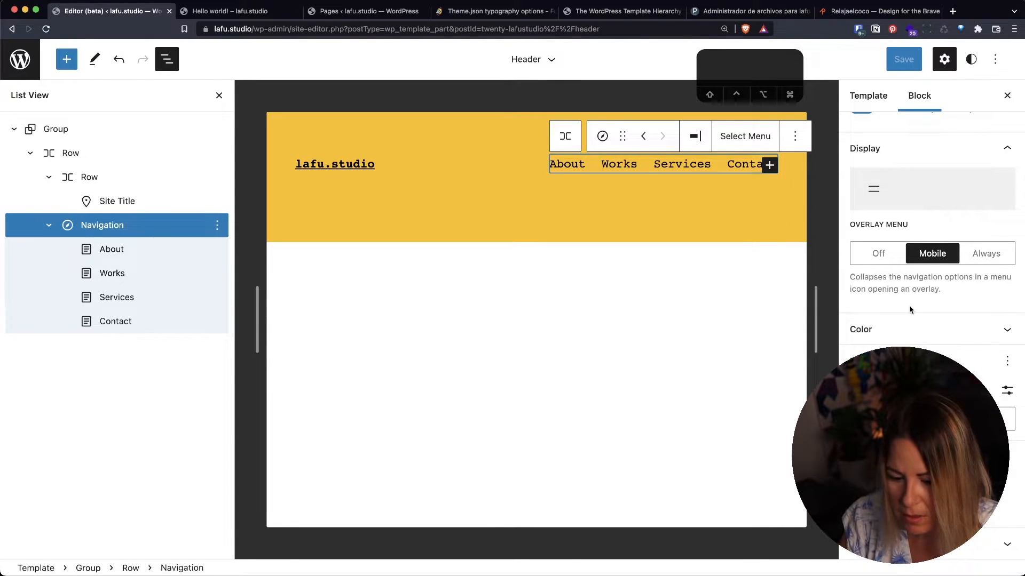
left_click(1008, 361)
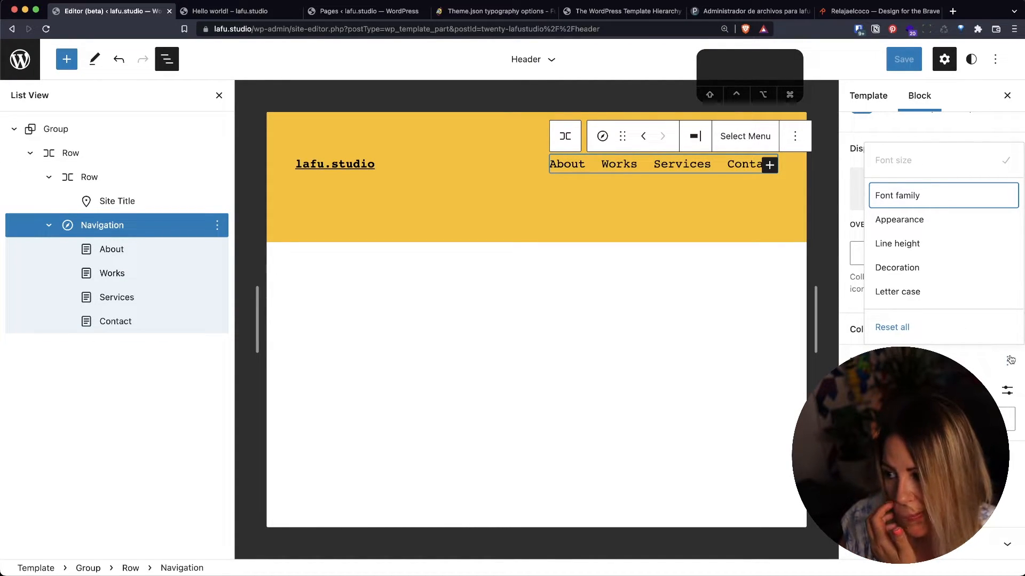
key("Down")
key("Down")
key("Down")
key("Escape")
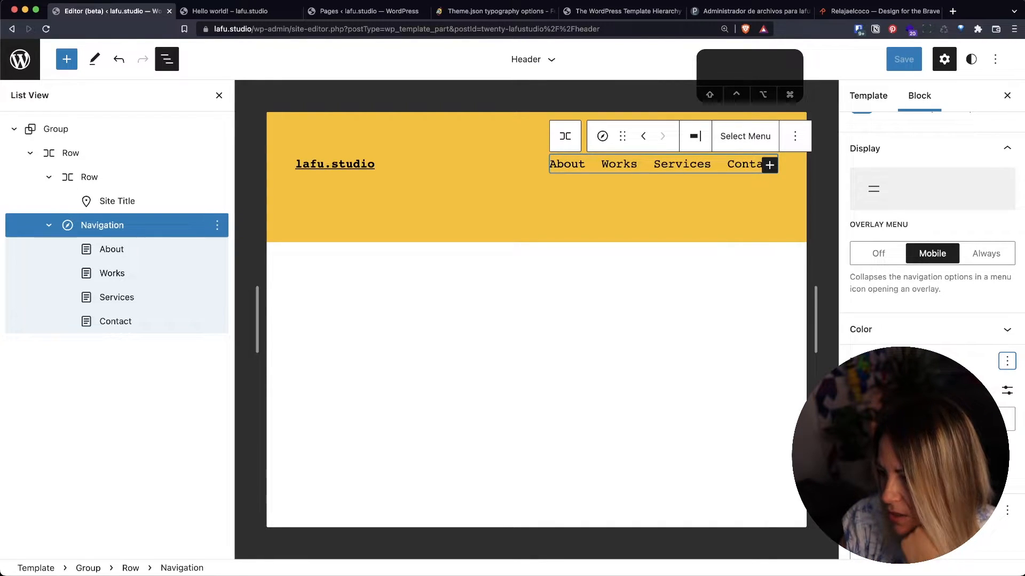
left_click(859, 470)
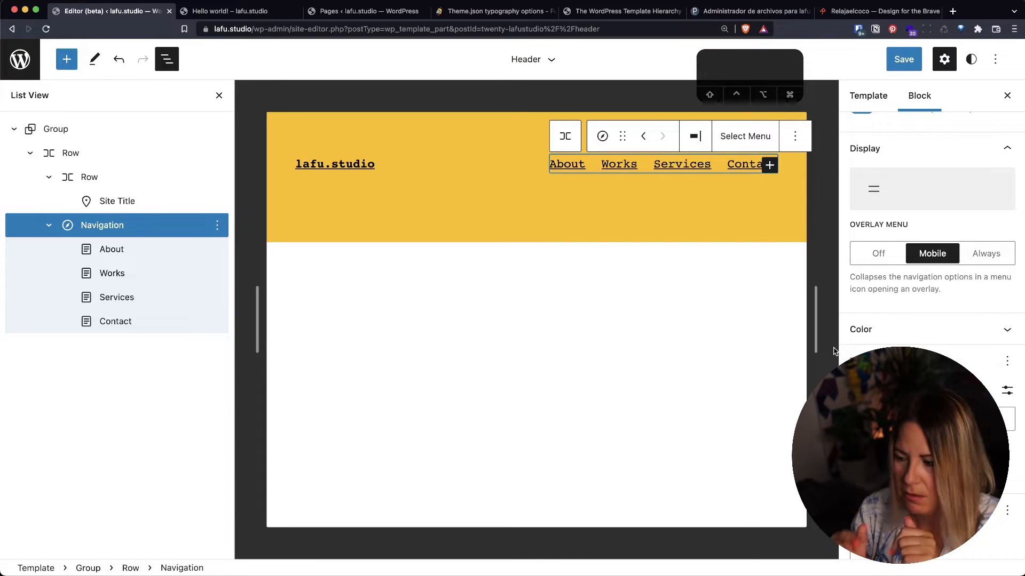
scroll(864, 315, "down", 2)
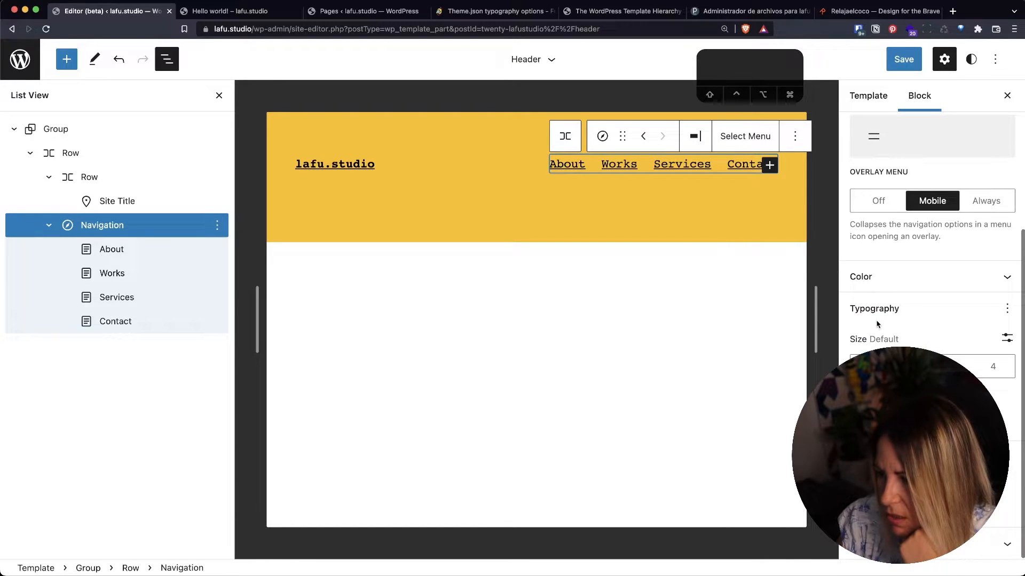
- Review the Navigation block's typography, layout, display and overlay menu settings
left_click(1006, 308)
left_click(1006, 308)
left_click(1006, 342)
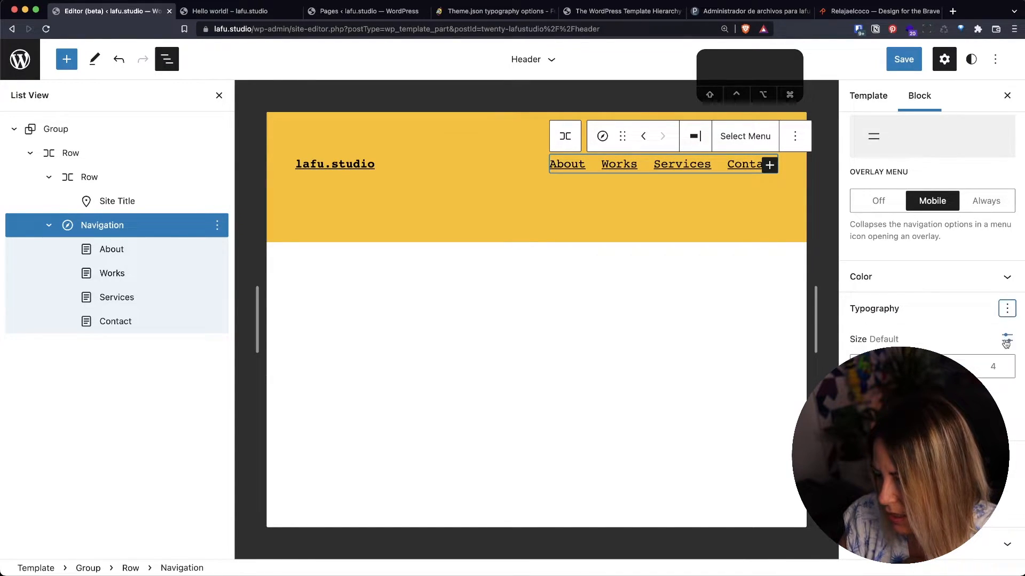
left_click(1006, 342)
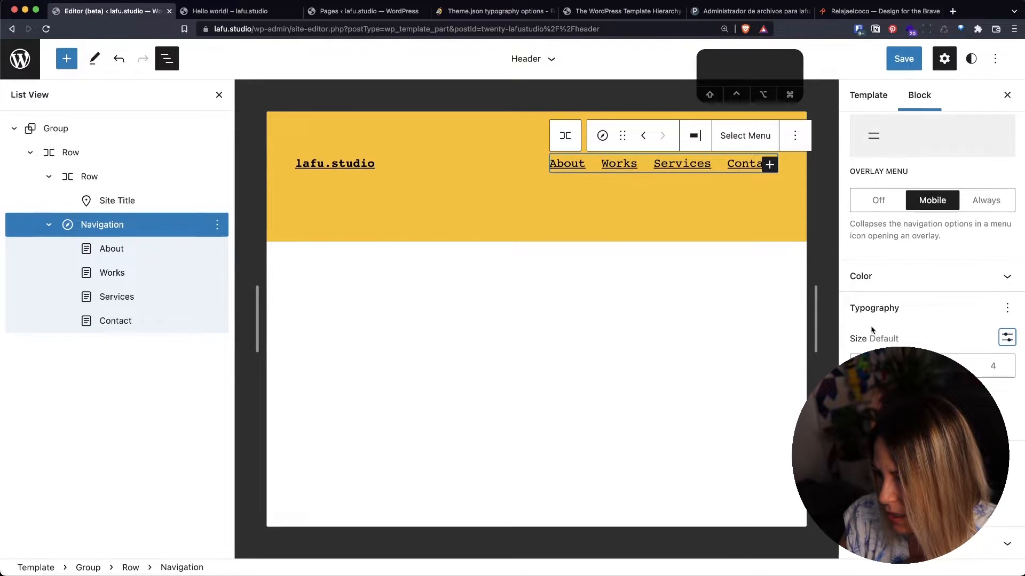
scroll(872, 331, "up", 8)
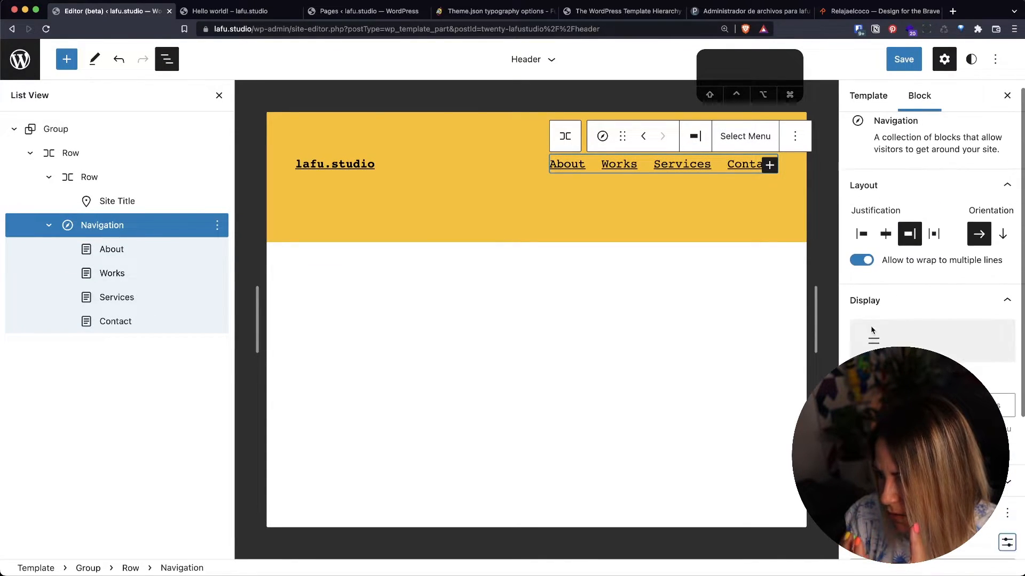
scroll(872, 330, "down", 8)
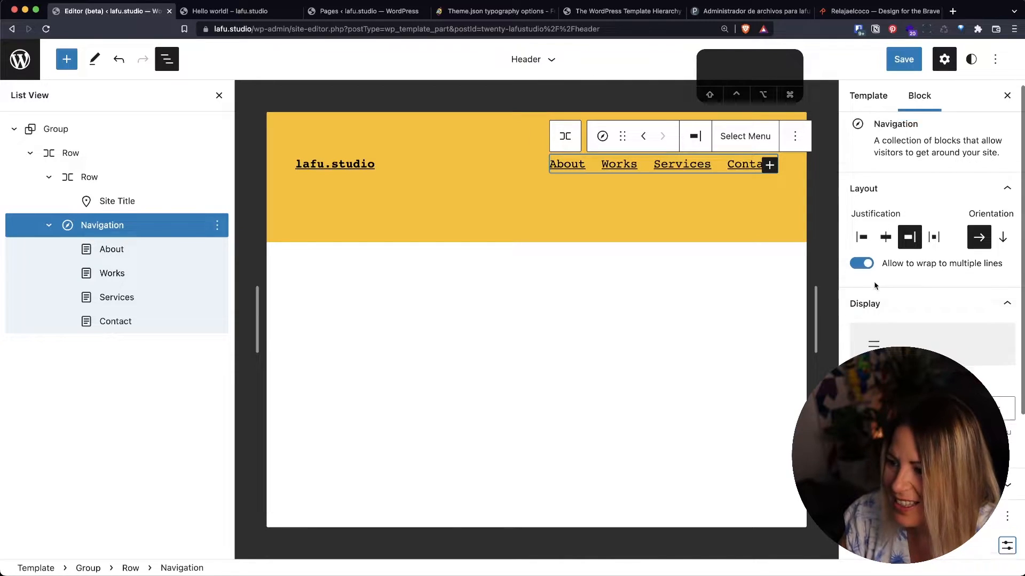
scroll(940, 346, "down", 5)
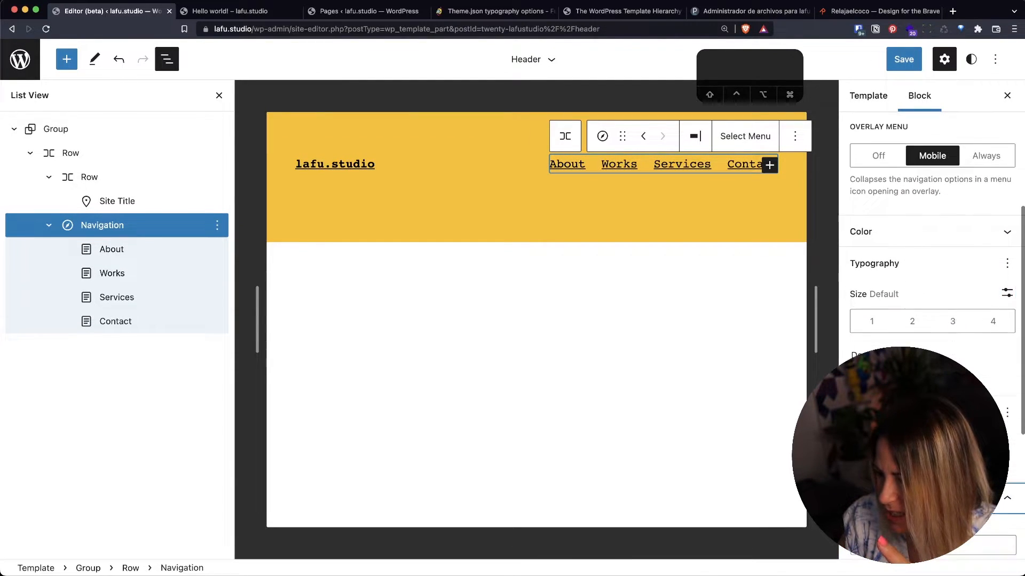
scroll(939, 346, "up", 10)
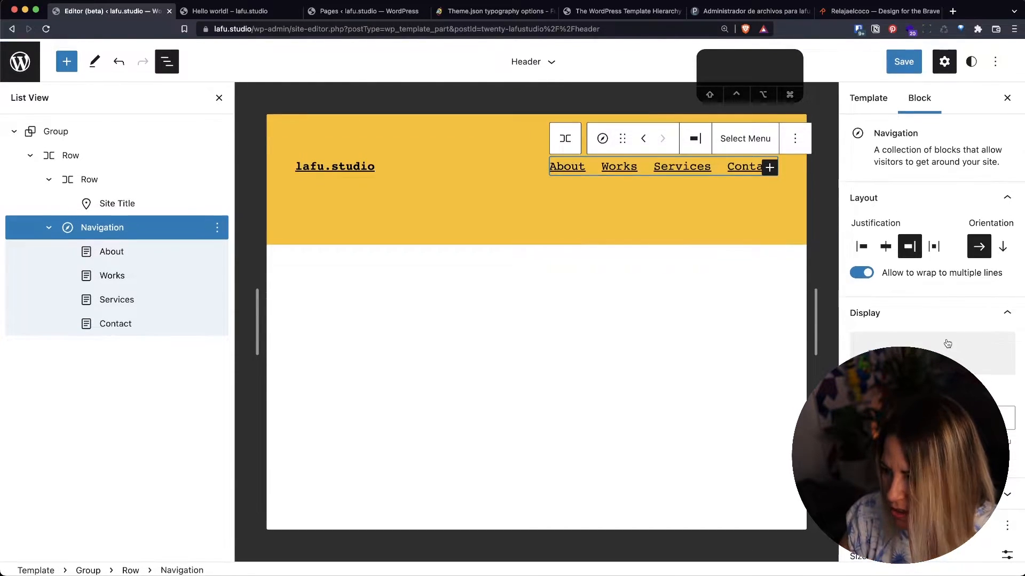
- Check the settings of the About page link and the typography settings of the Site Title for comparison
left_click(155, 253)
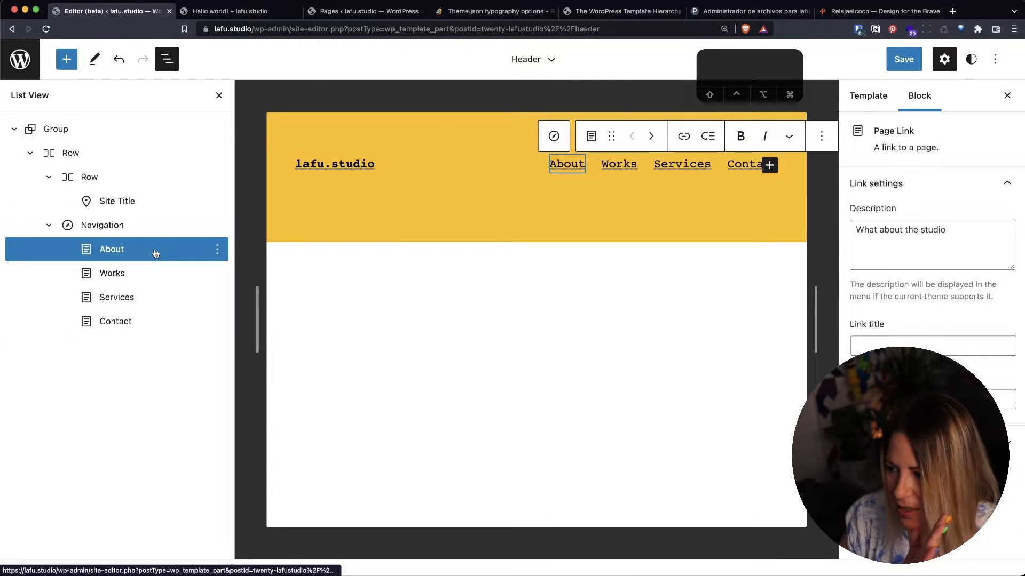
left_click(353, 164)
scroll(914, 341, "down", 3)
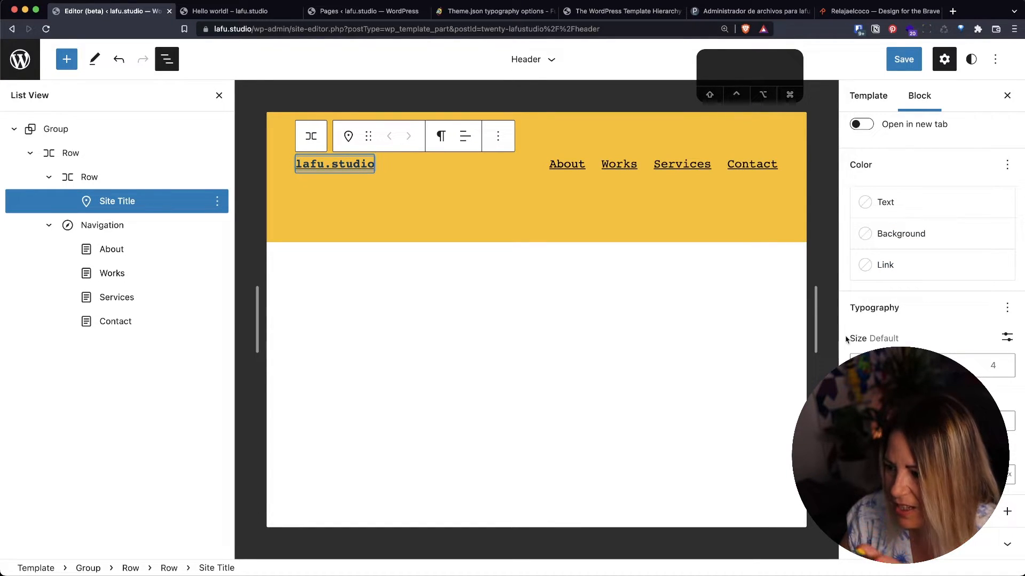
left_click(568, 165)
- Add the Appearance typography option to the Navigation block
left_click(114, 229)
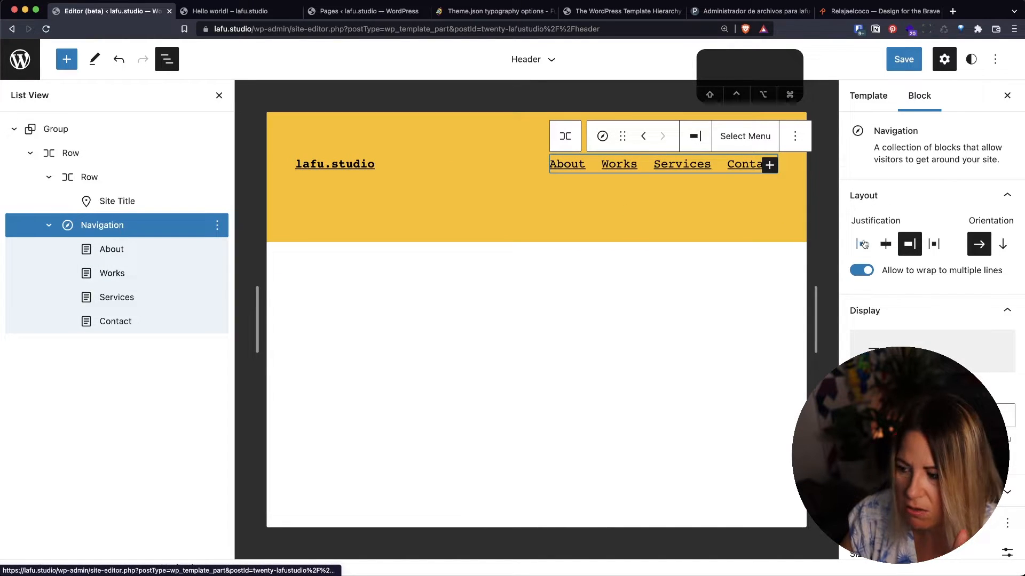
scroll(931, 267, "down", 5)
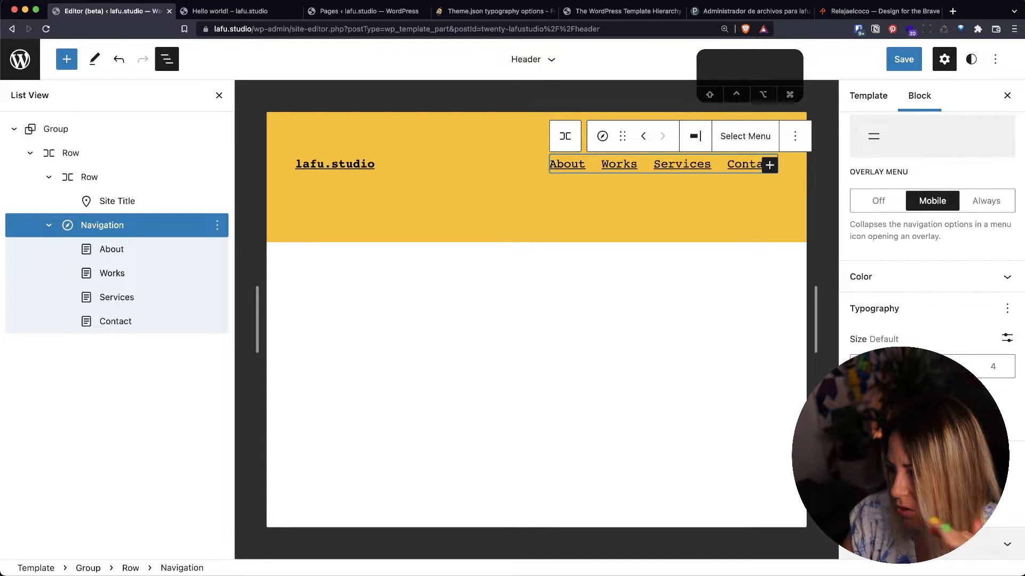
left_click(907, 544)
scroll(931, 266, "down", 5)
scroll(931, 267, "up", 6)
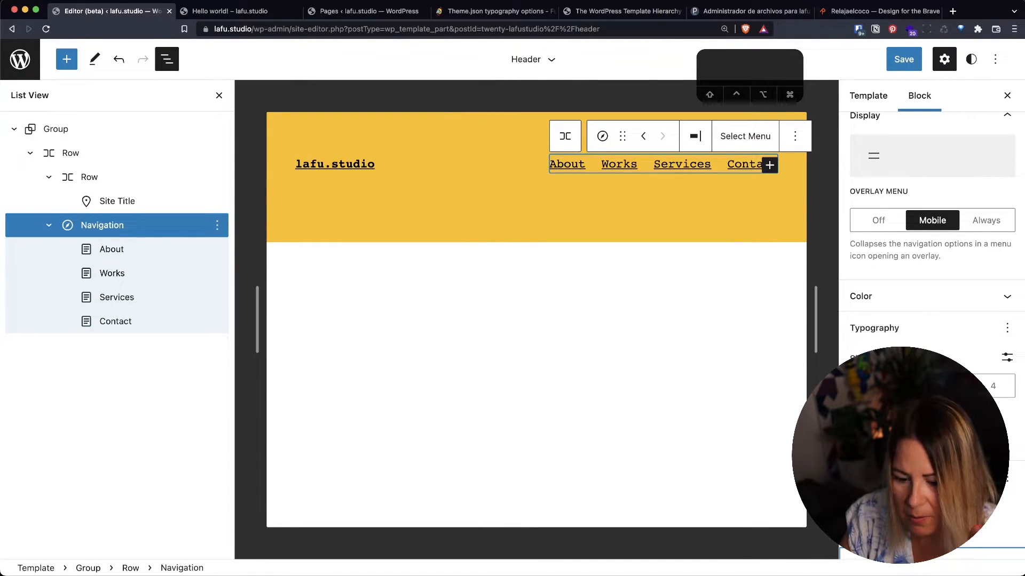
left_click(1007, 327)
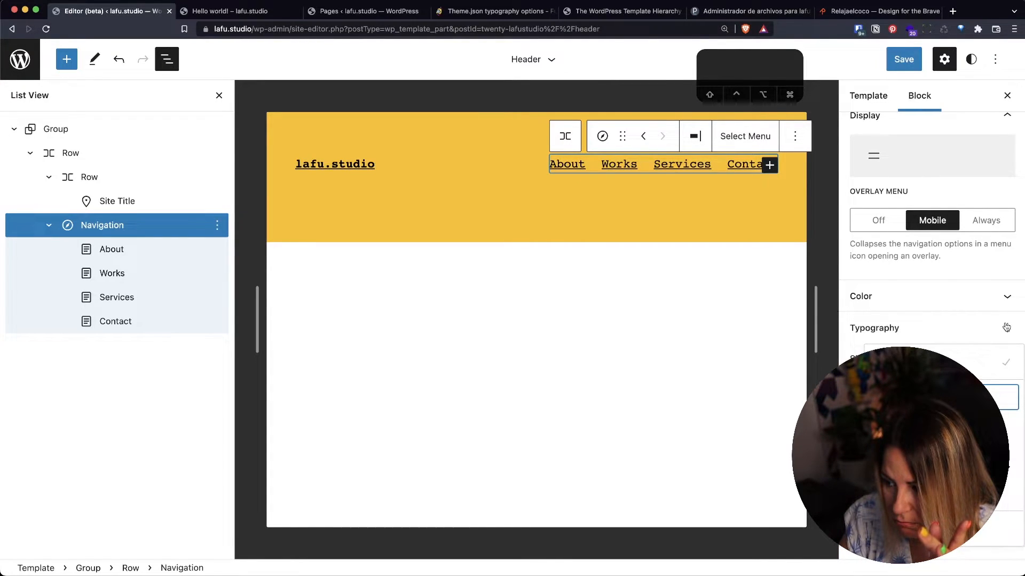
left_click(931, 493)
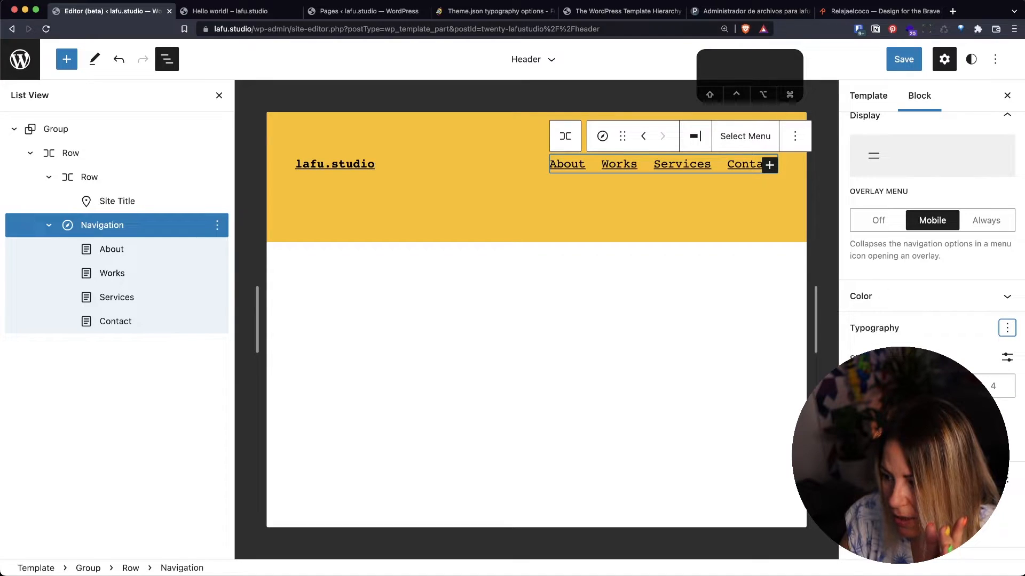
- Examine the Navigation block's font appearance choices, its optional dimension and typography controls, and its color settings
left_click(893, 441)
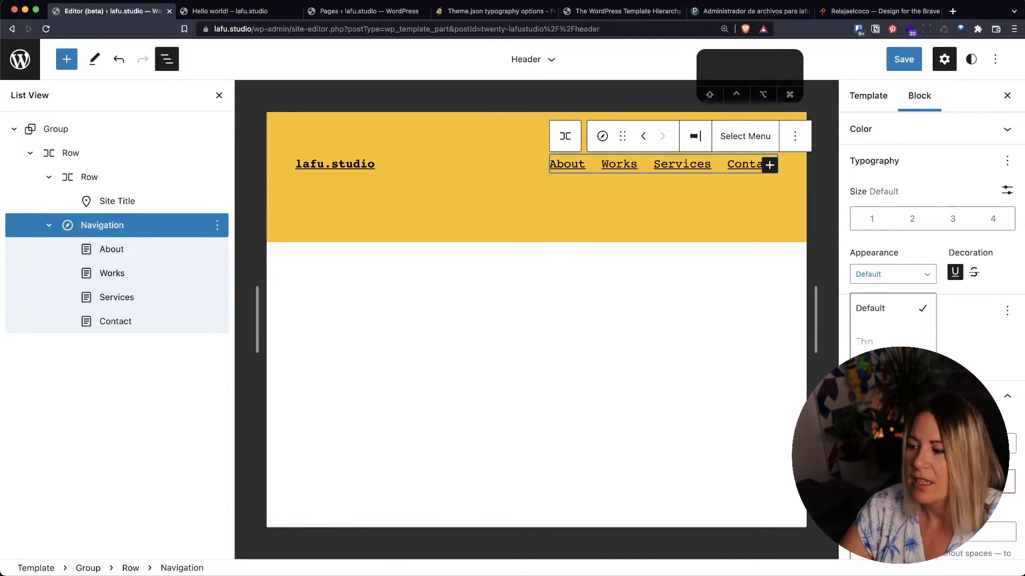
left_click(968, 363)
left_click(1008, 311)
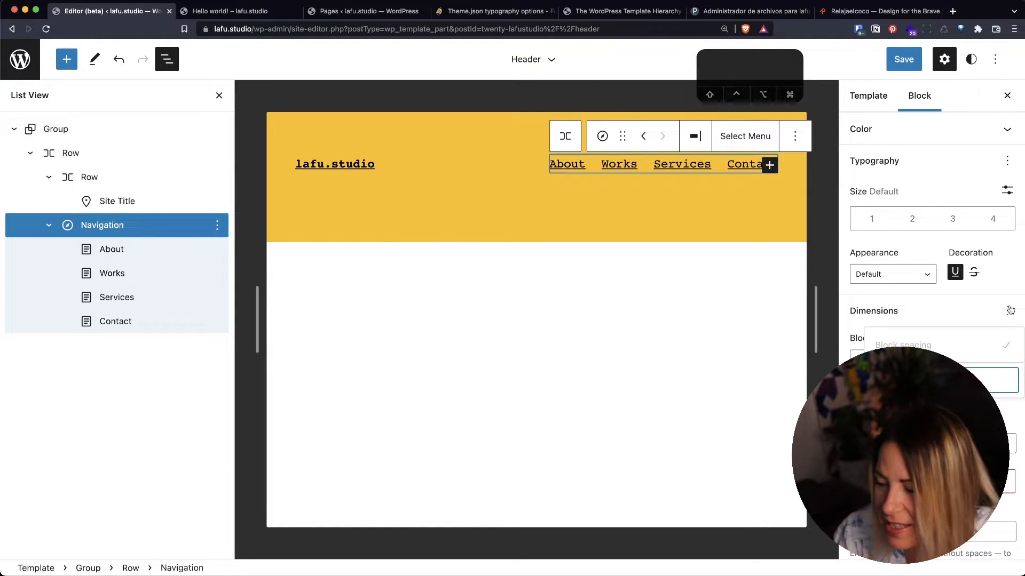
left_click(1011, 310)
scroll(936, 326, "up", 4)
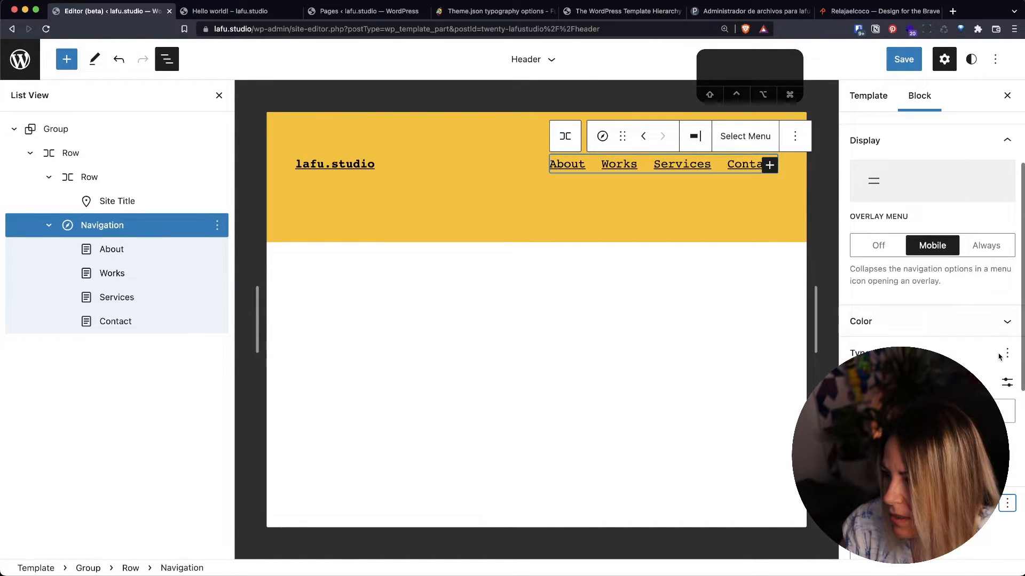
left_click(1009, 354)
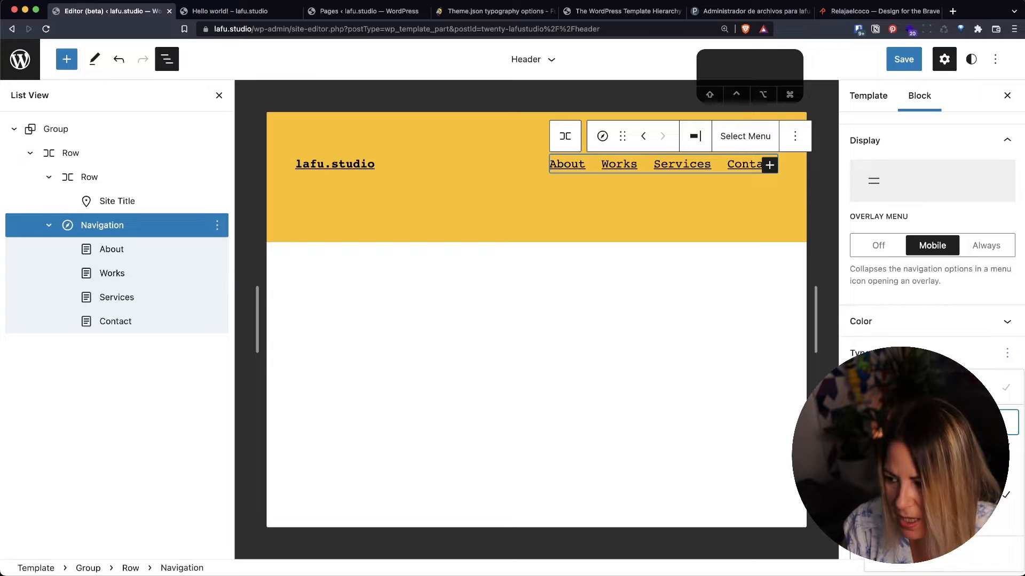
left_click(1006, 353)
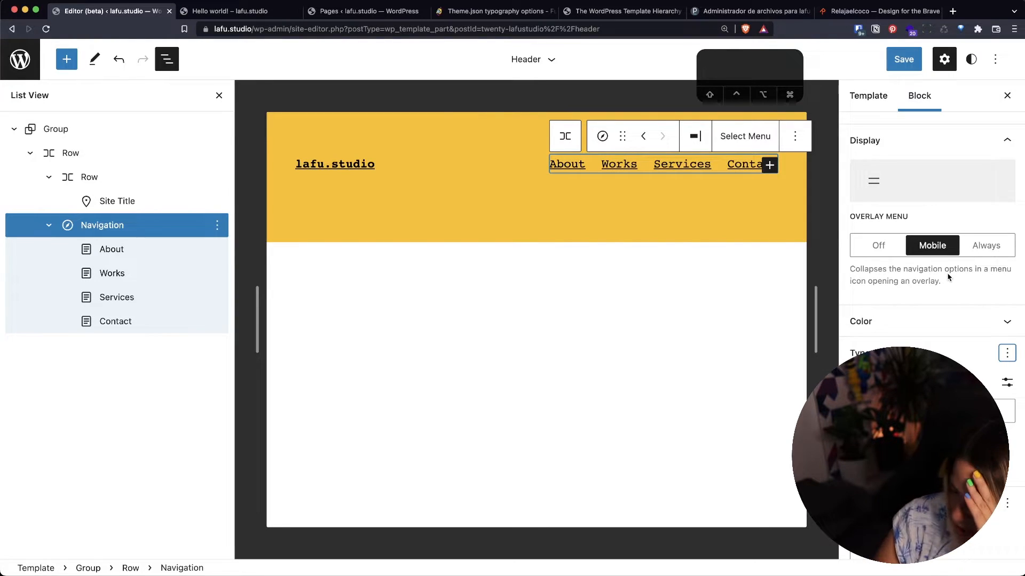
left_click(1011, 320)
left_click(1010, 321)
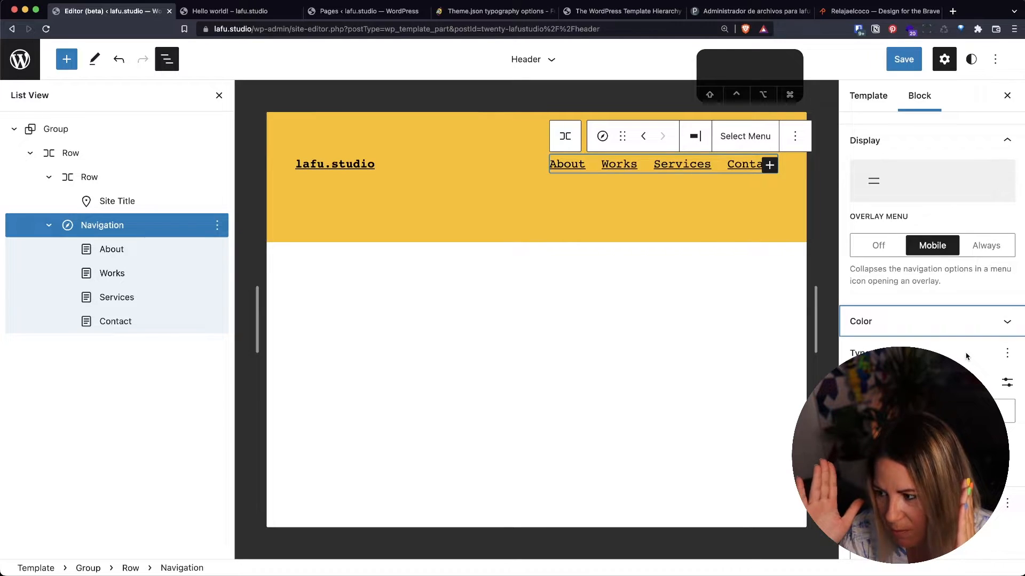
left_click(1006, 354)
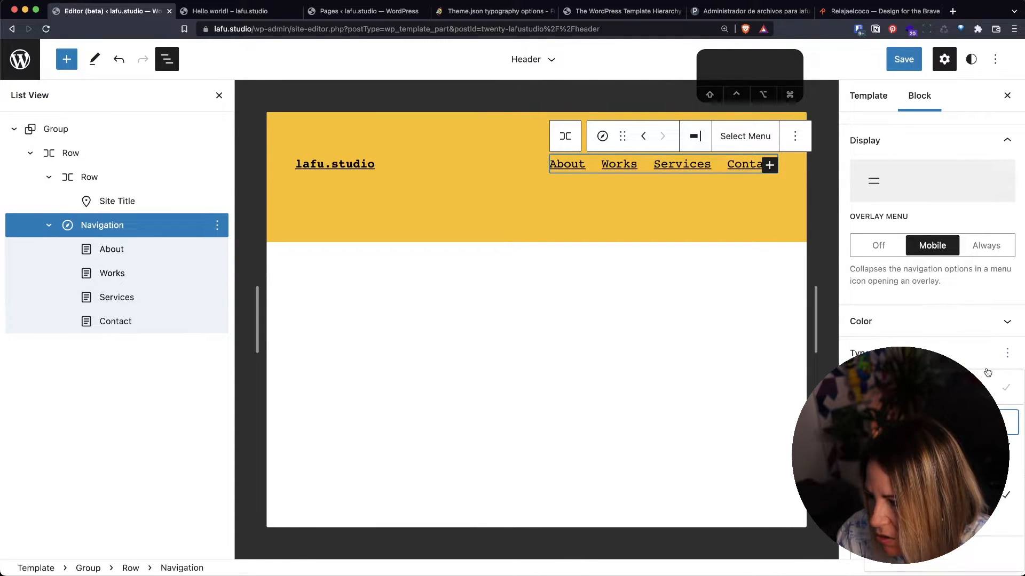
left_click(943, 422)
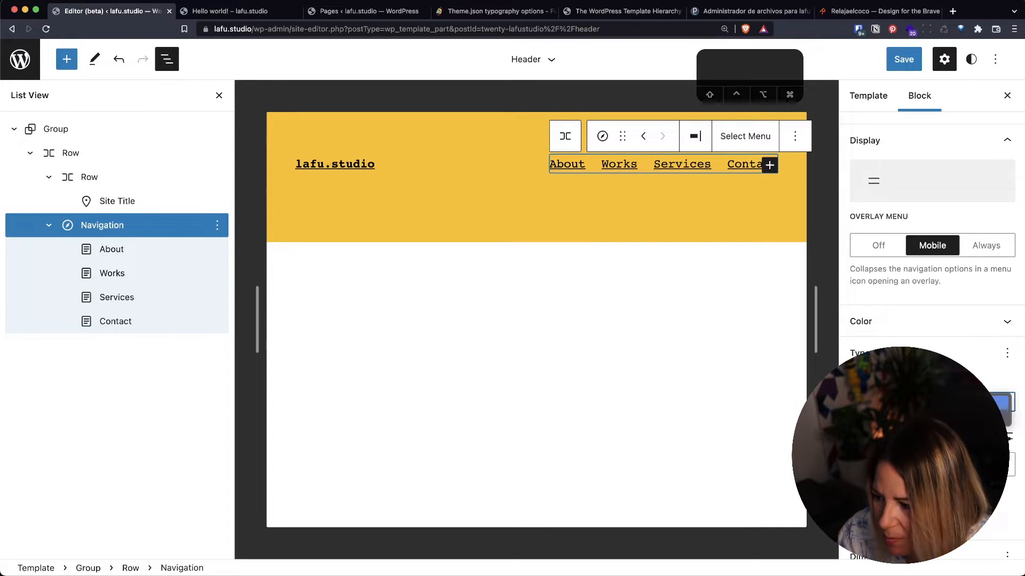
left_click(1008, 354)
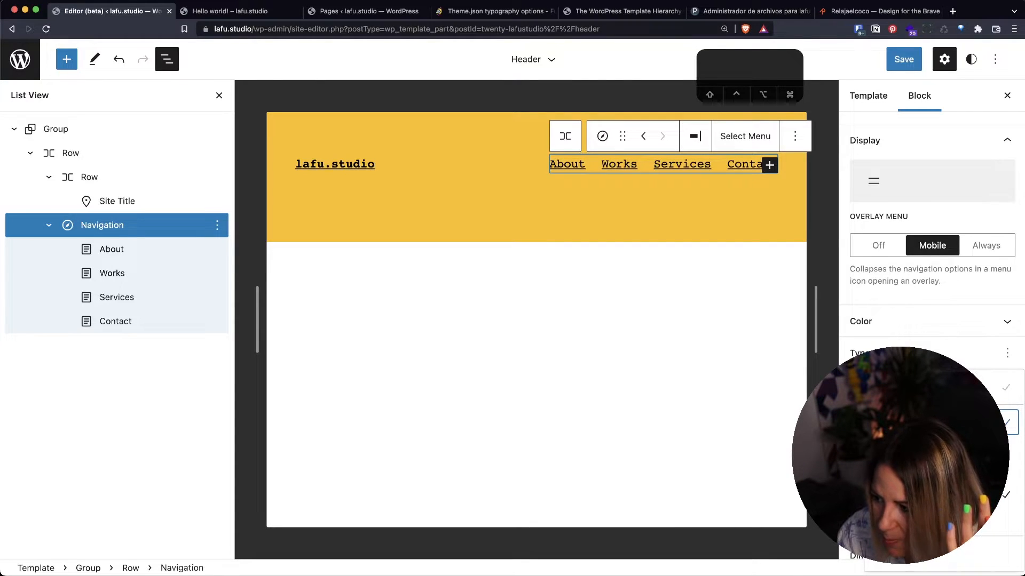
left_click(979, 422)
left_click(1007, 356)
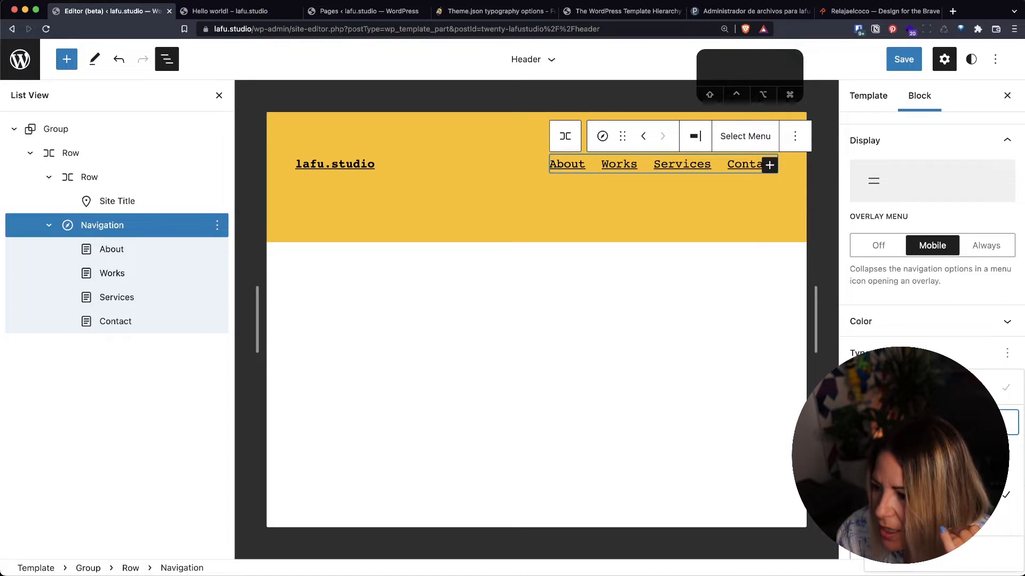
left_click(1007, 353)
- Try the Medium, Regular and Light appearances on the Navigation links and settle on Semi Bold
scroll(933, 384, "down", 2)
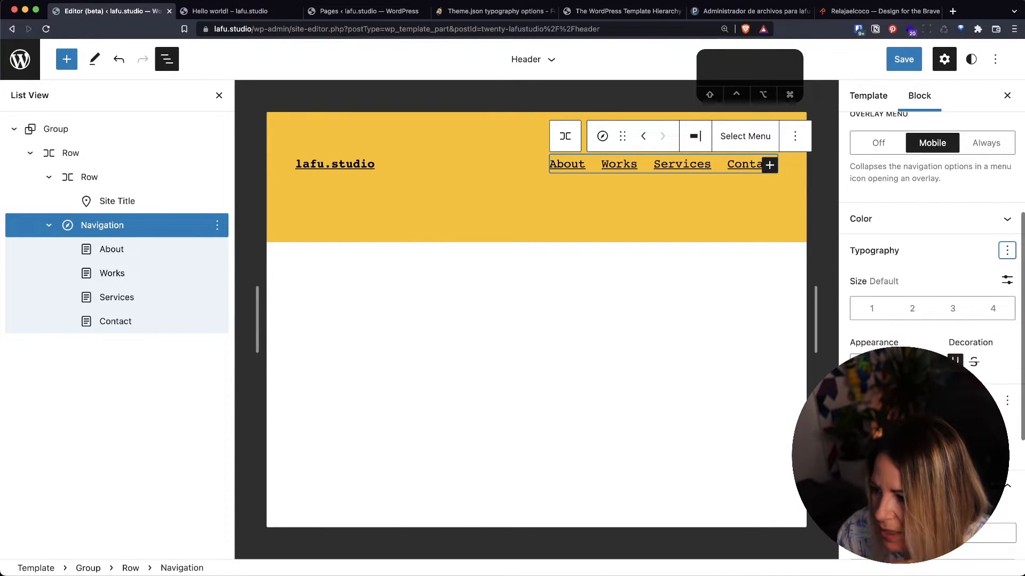
left_click(893, 364)
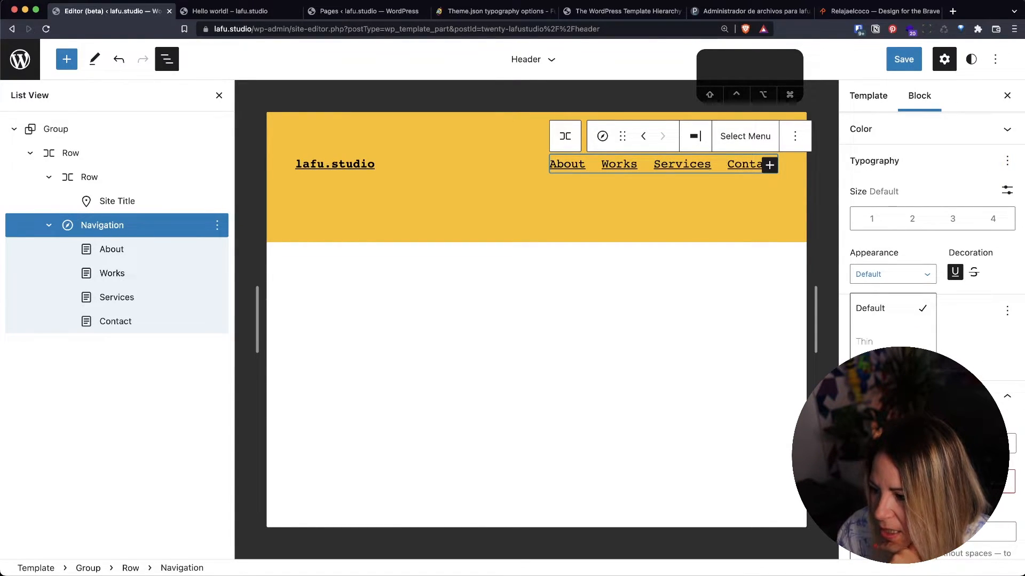
left_click(886, 506)
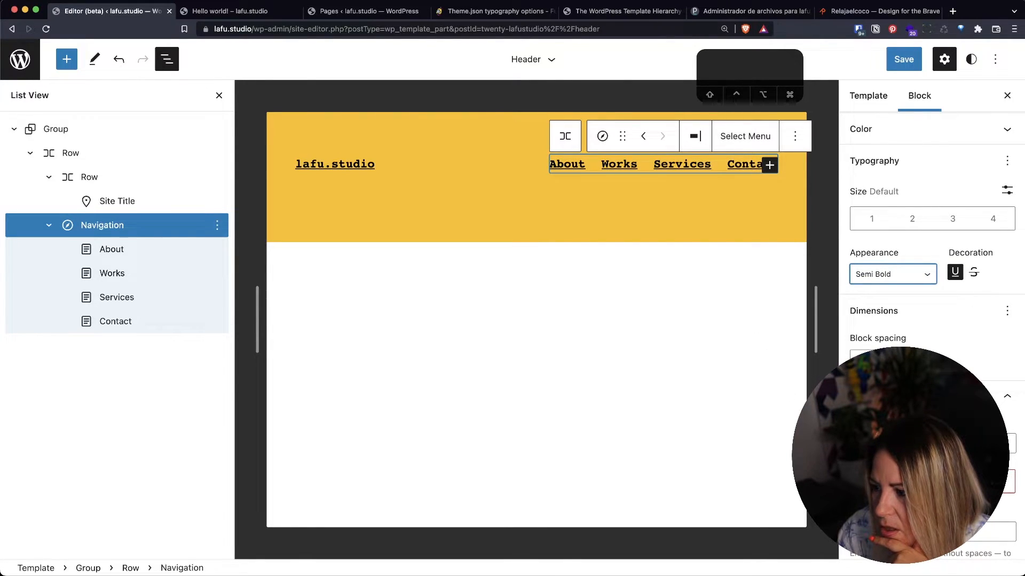
left_click(895, 276)
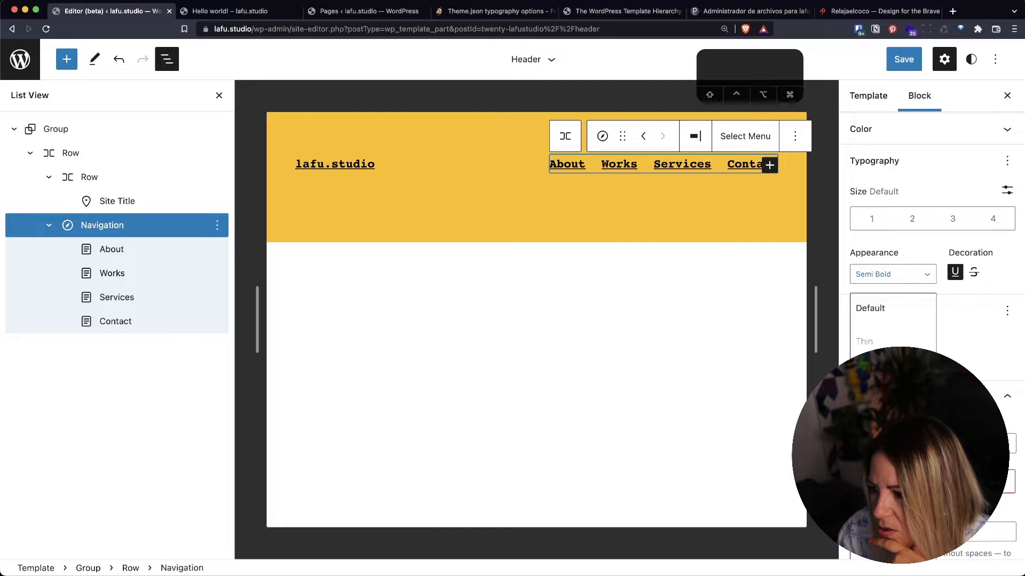
left_click(886, 474)
left_click(882, 280)
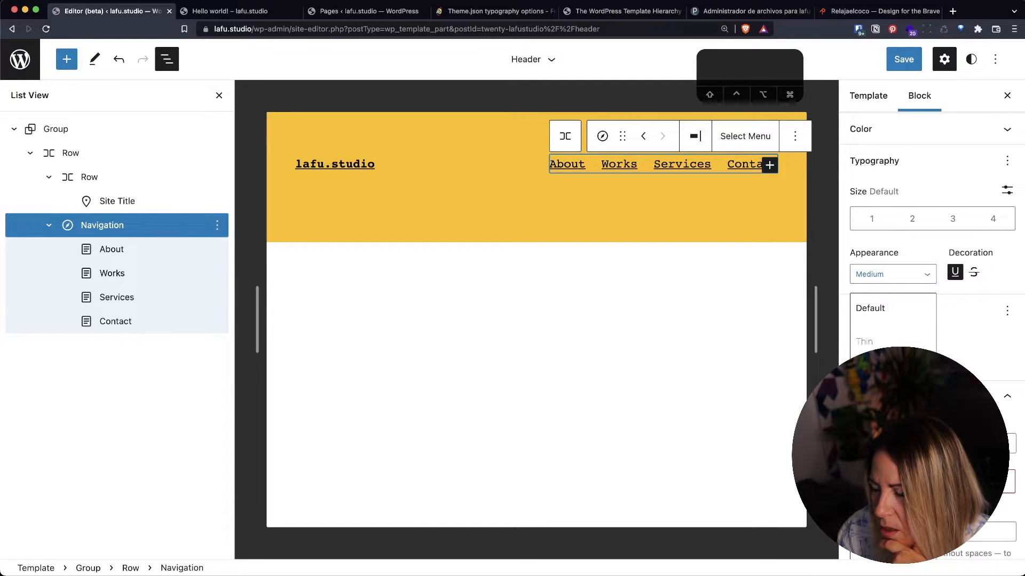
left_click(886, 440)
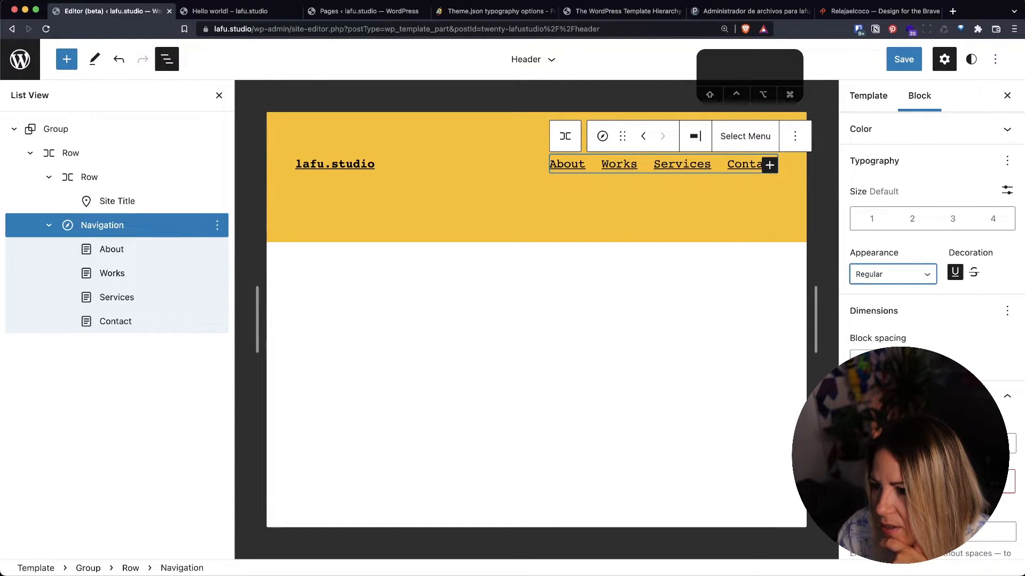
left_click(893, 275)
left_click(886, 473)
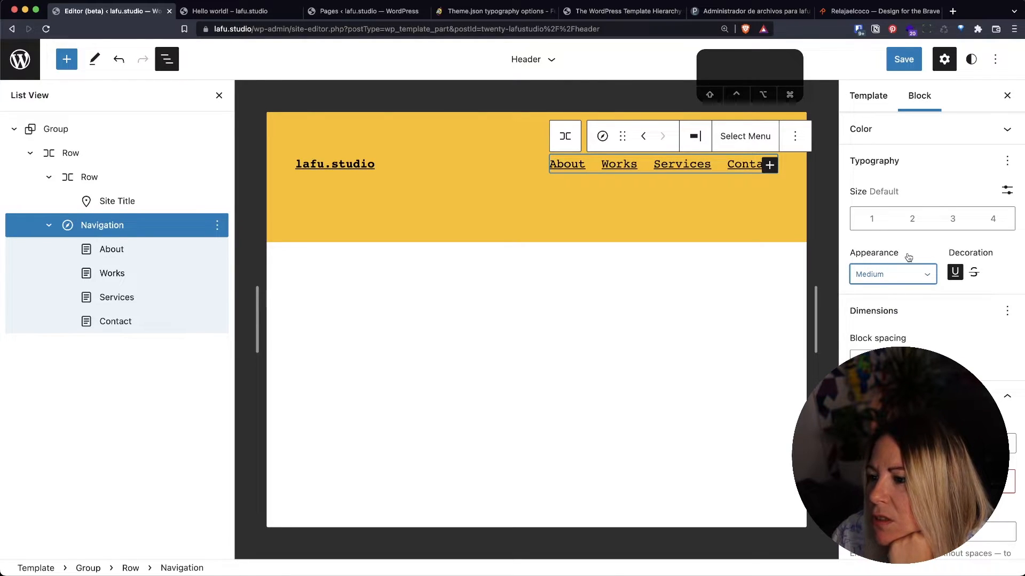
left_click(886, 276)
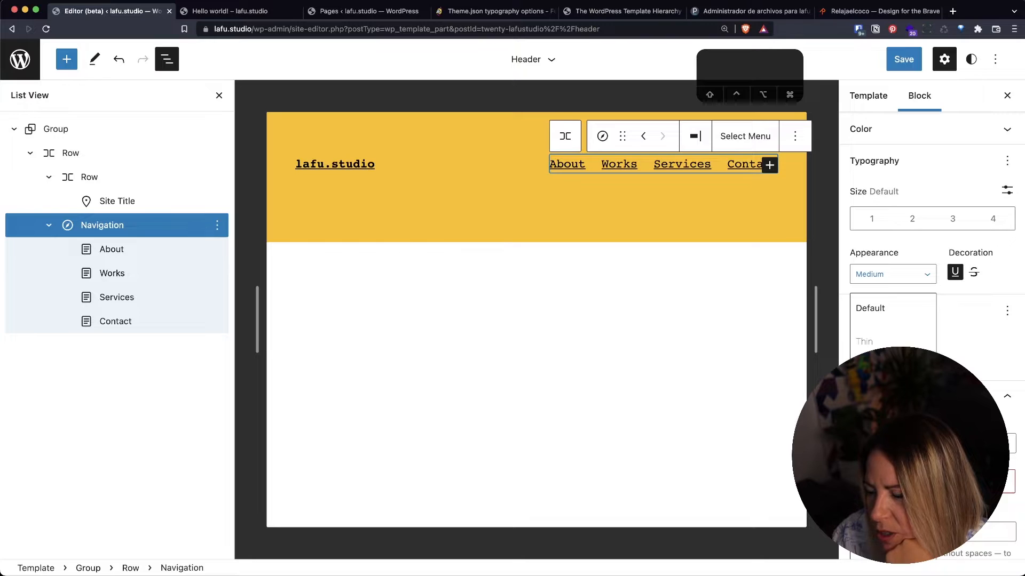
left_click(886, 408)
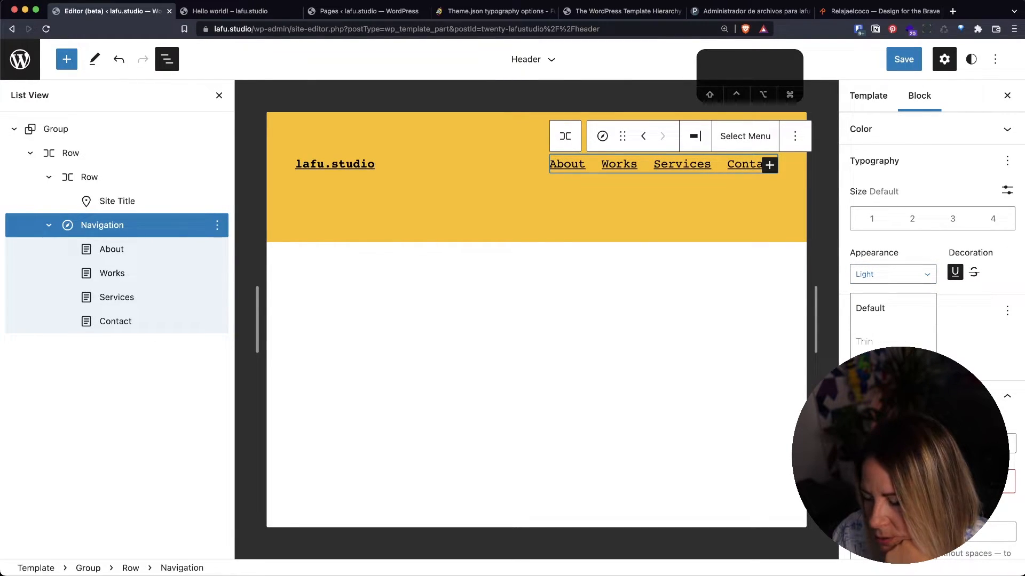
left_click(885, 507)
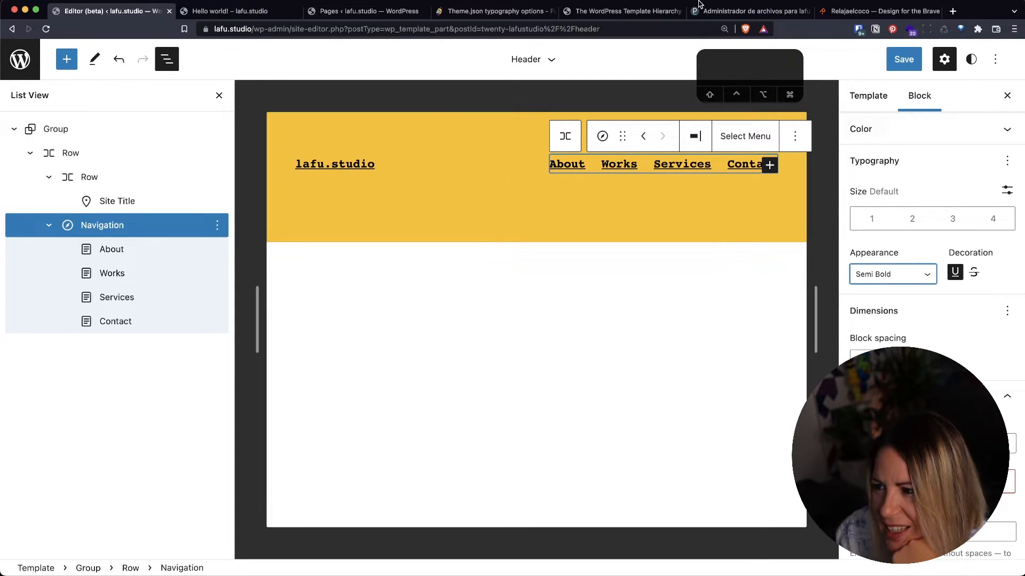
- Switch to the hosting file manager, close style.css and open theme.json in the code editor
left_click(736, 10)
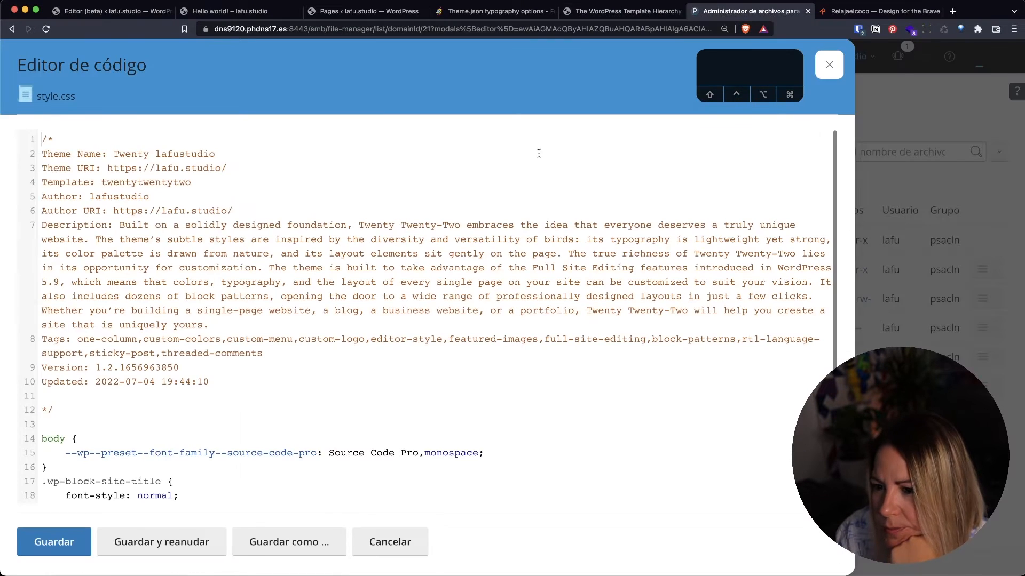
left_click(871, 122)
left_click(405, 391)
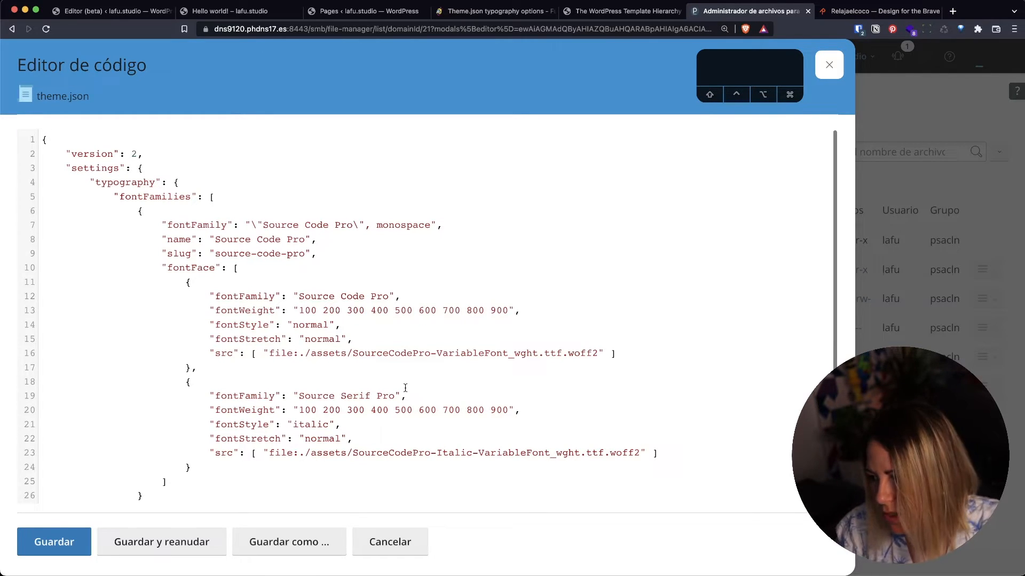
- Examine the font weights declared for the italic font face in theme.json
left_click(385, 379)
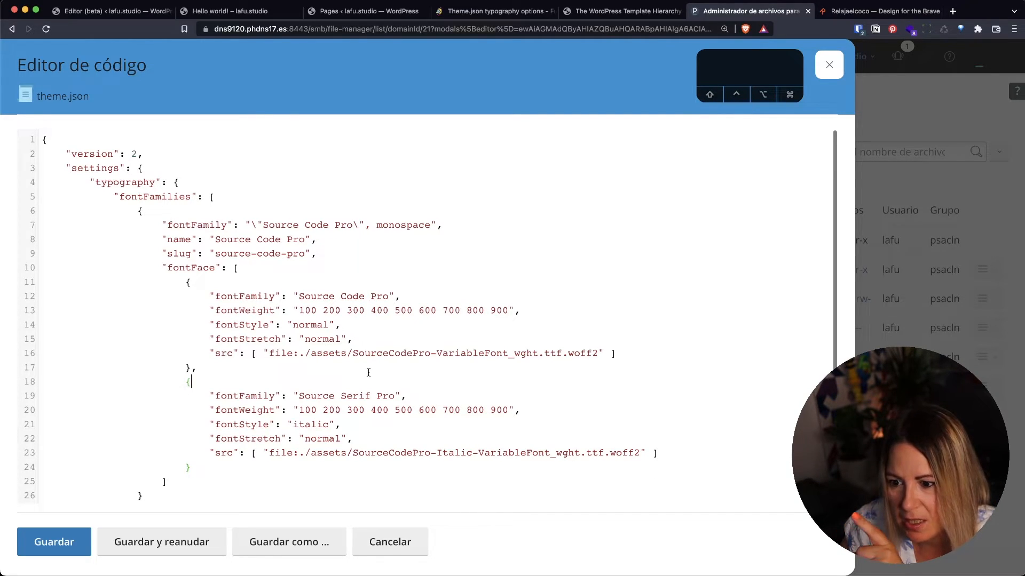
left_click(317, 410)
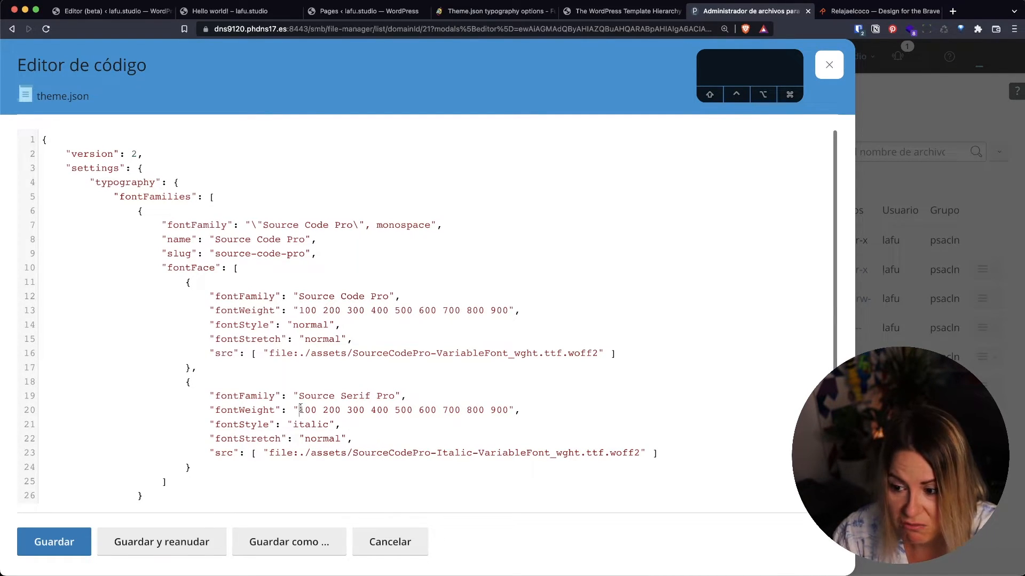
left_click_drag(300, 409, 498, 410)
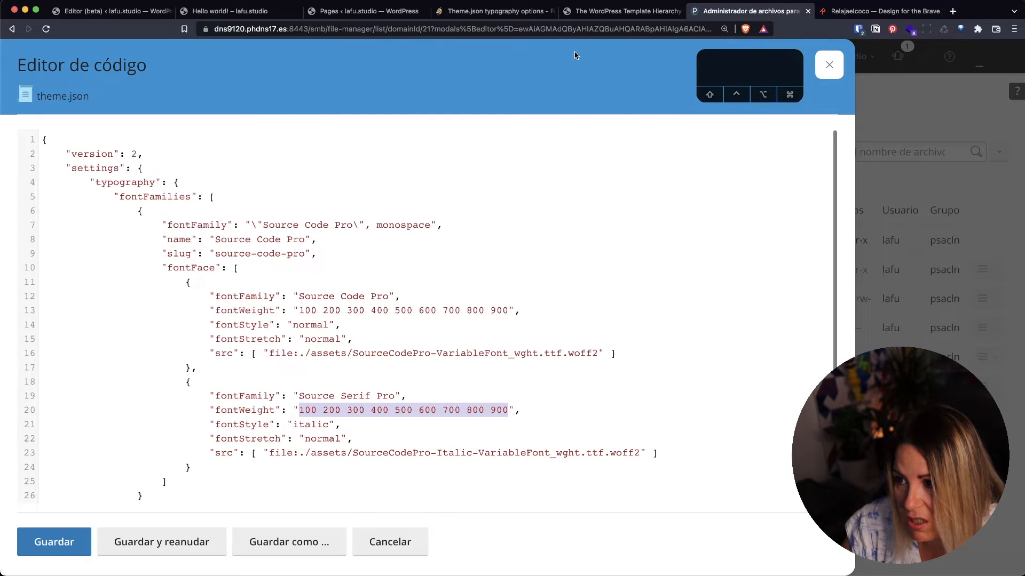
- Return to the site editor, try the Medium appearance on the Navigation block, and save the Header to check it on the live Hello world! post
left_click(615, 11)
left_click(516, 11)
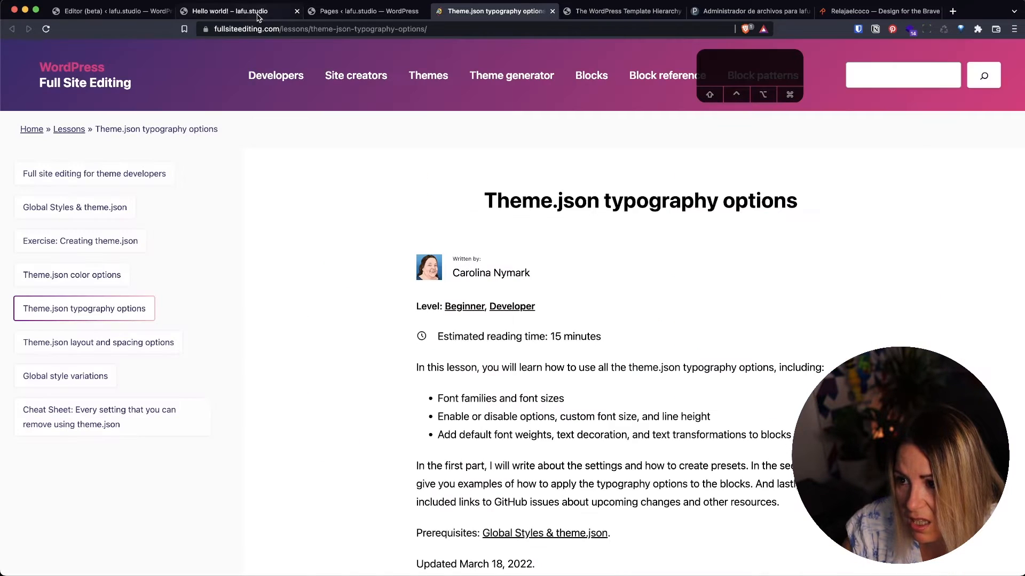
left_click(151, 11)
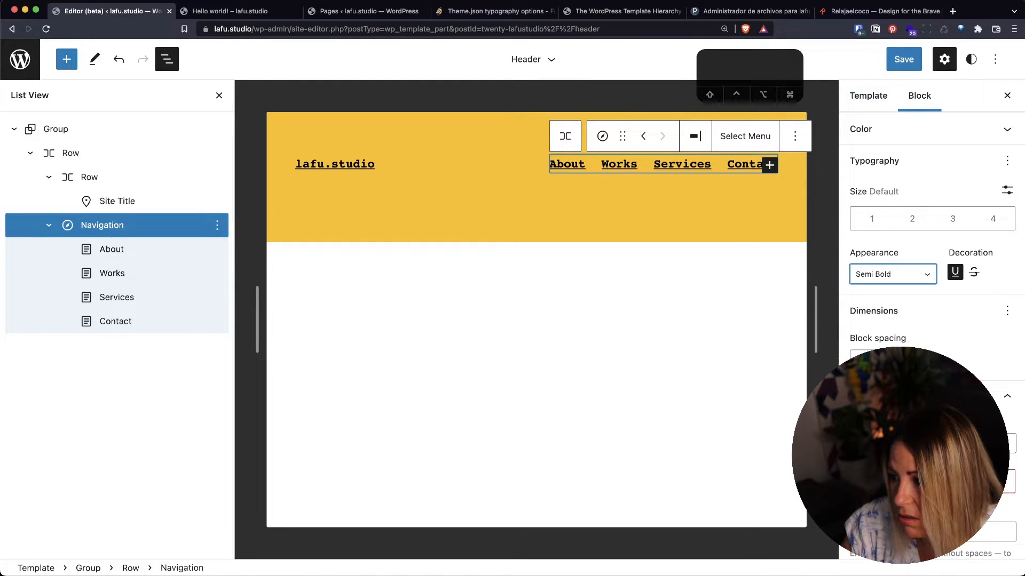
left_click(875, 282)
left_click(880, 507)
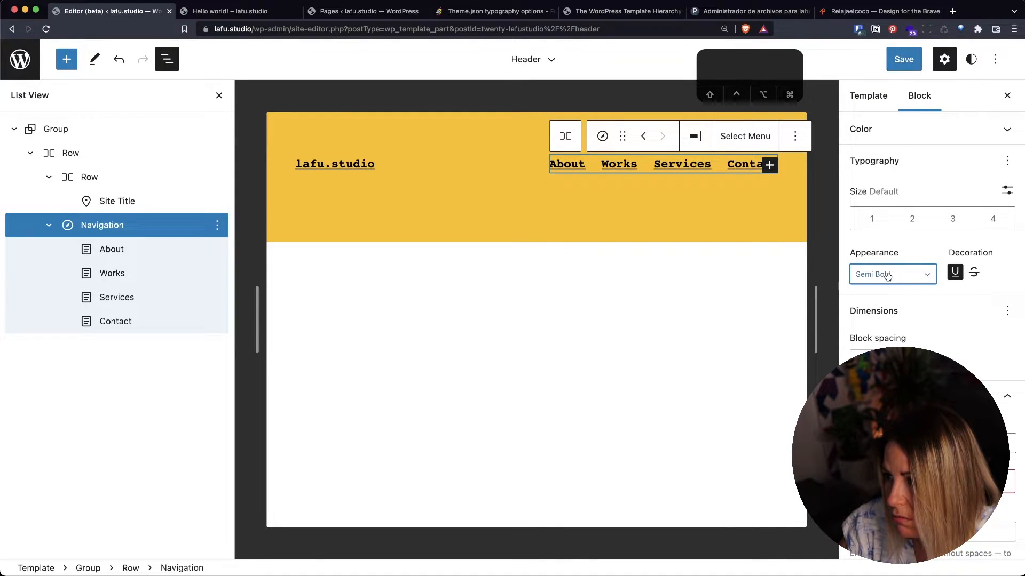
left_click(859, 273)
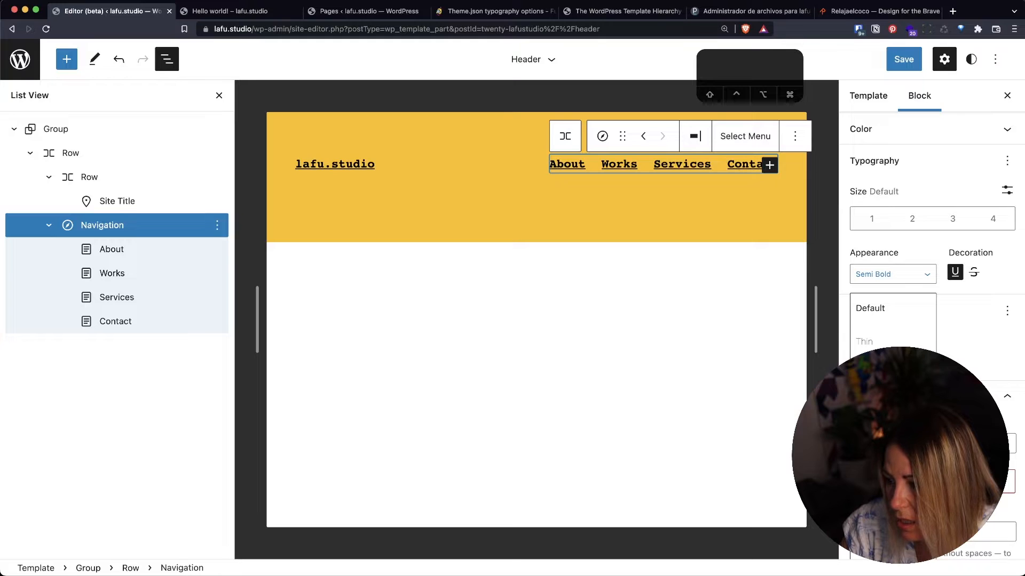
left_click(881, 474)
left_click(902, 66)
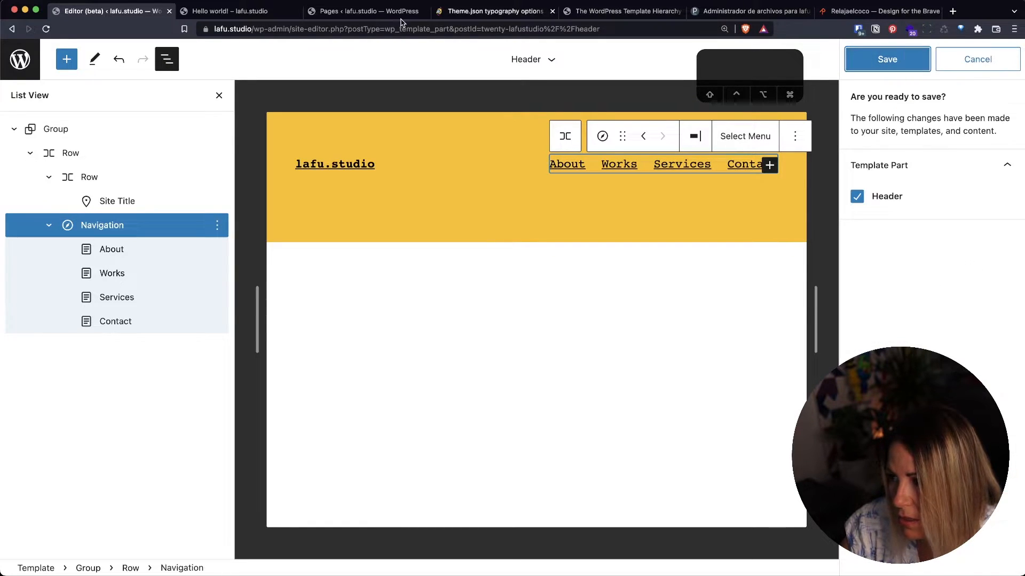
key("Return")
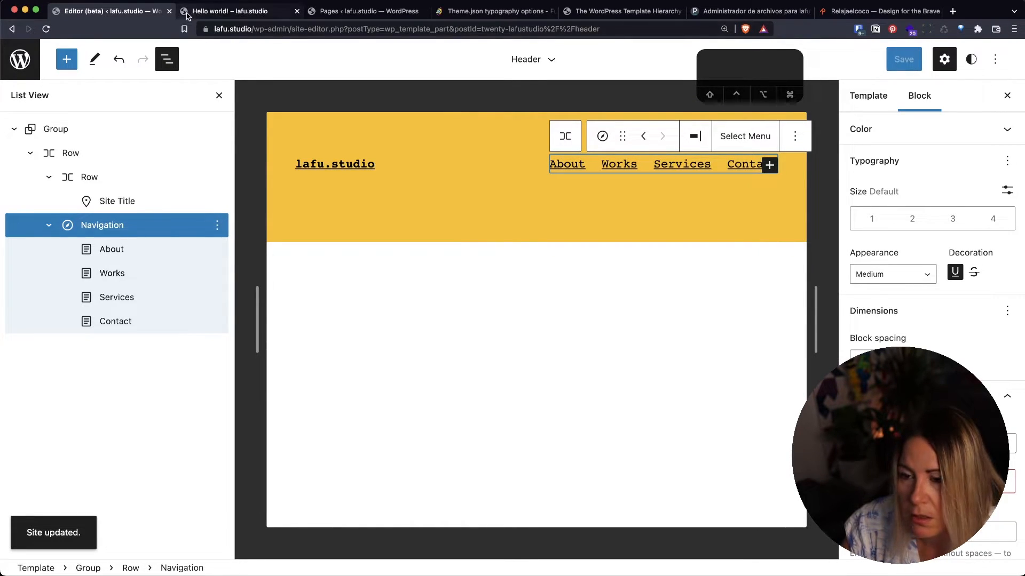
left_click(213, 12)
left_click(46, 29)
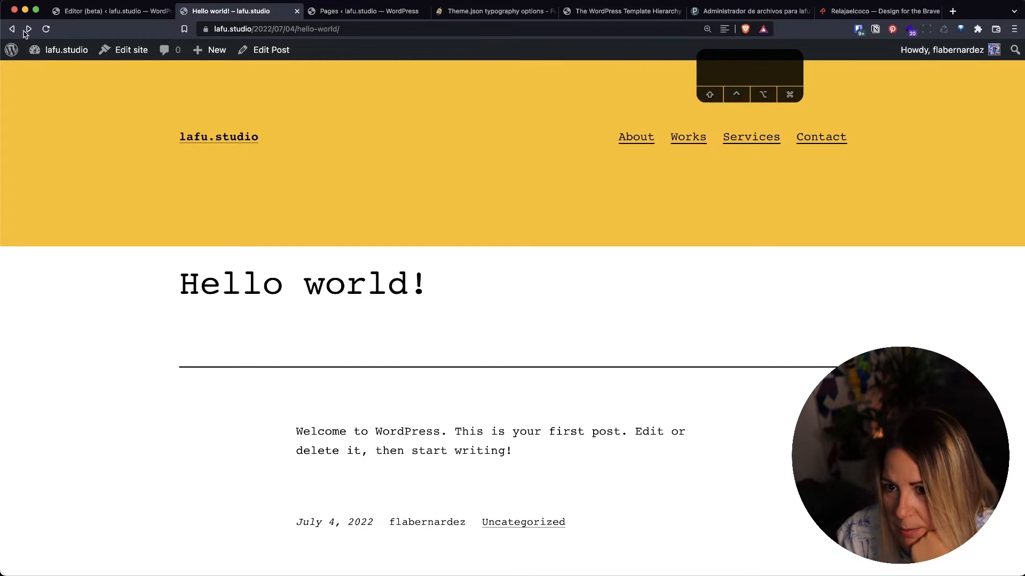
- Set the Navigation block's appearance to Semi Bold and save the Header template part, checking it on the reloaded Hello world! post
left_click(110, 11)
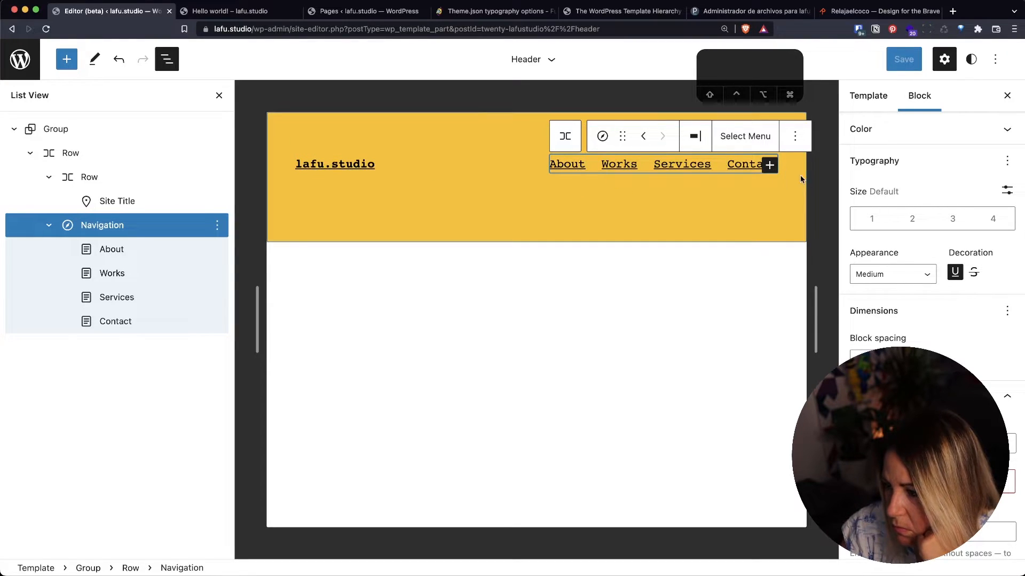
left_click(890, 278)
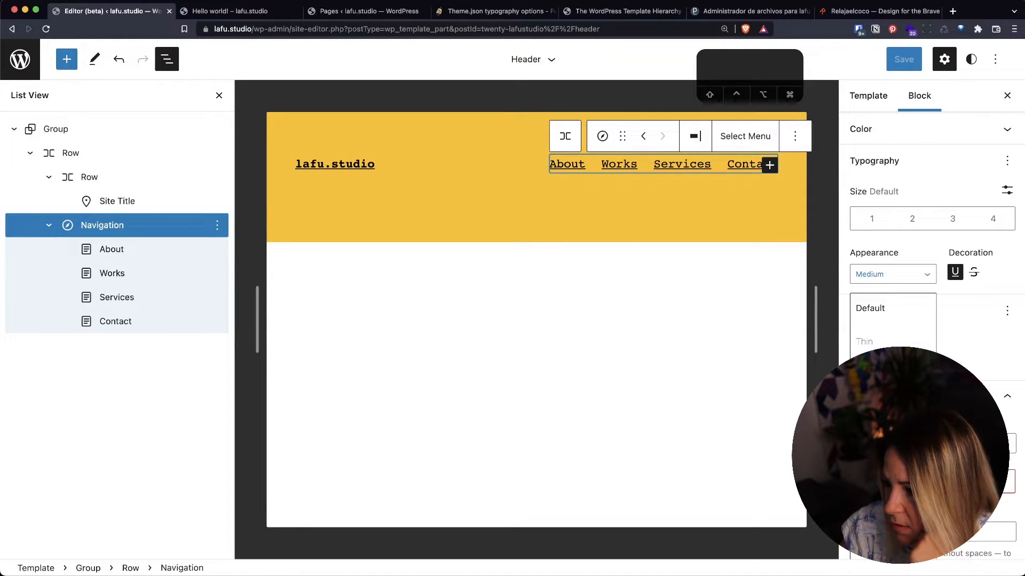
left_click(885, 507)
left_click(899, 58)
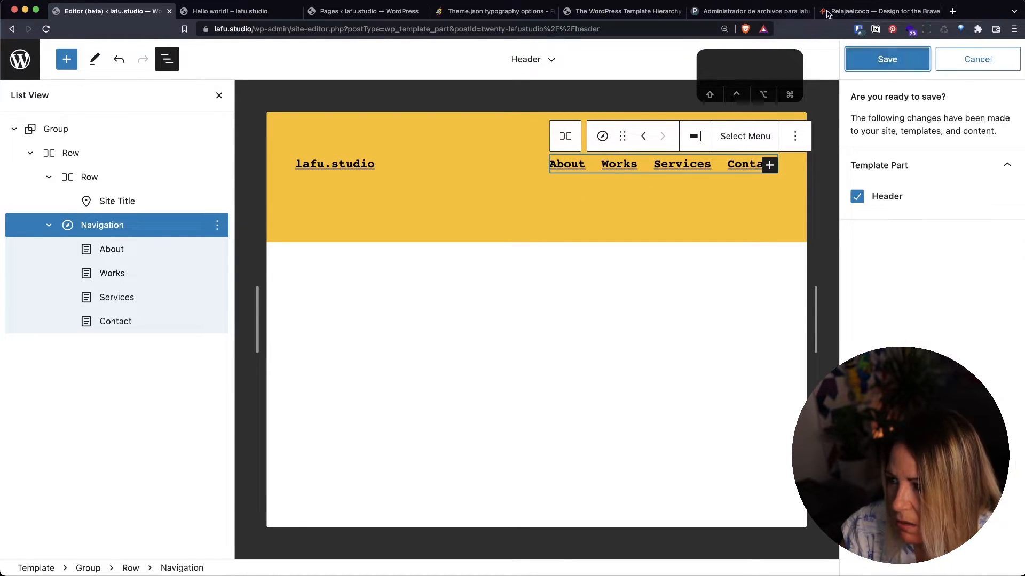
left_click(871, 59)
left_click(240, 10)
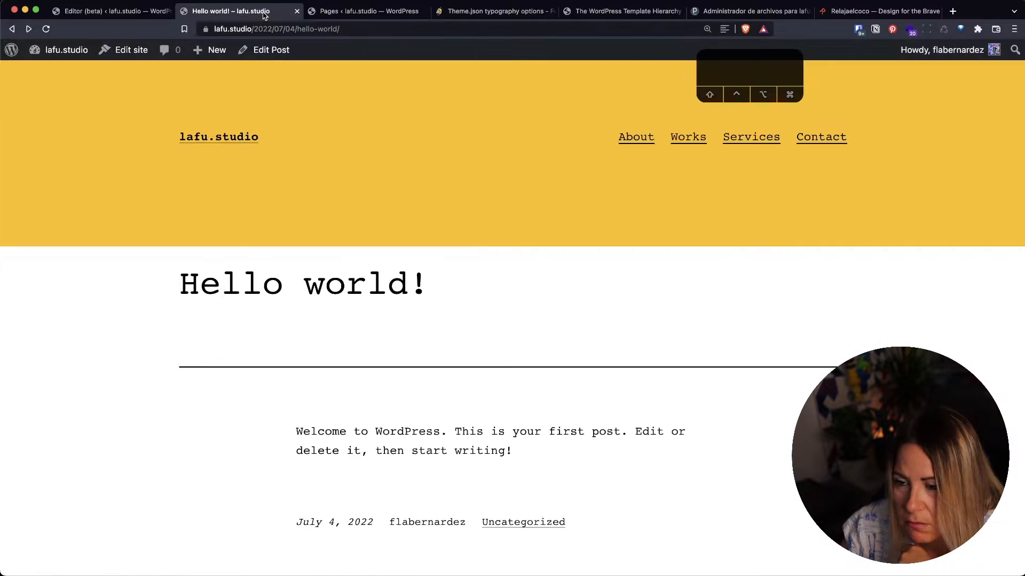
left_click(46, 28)
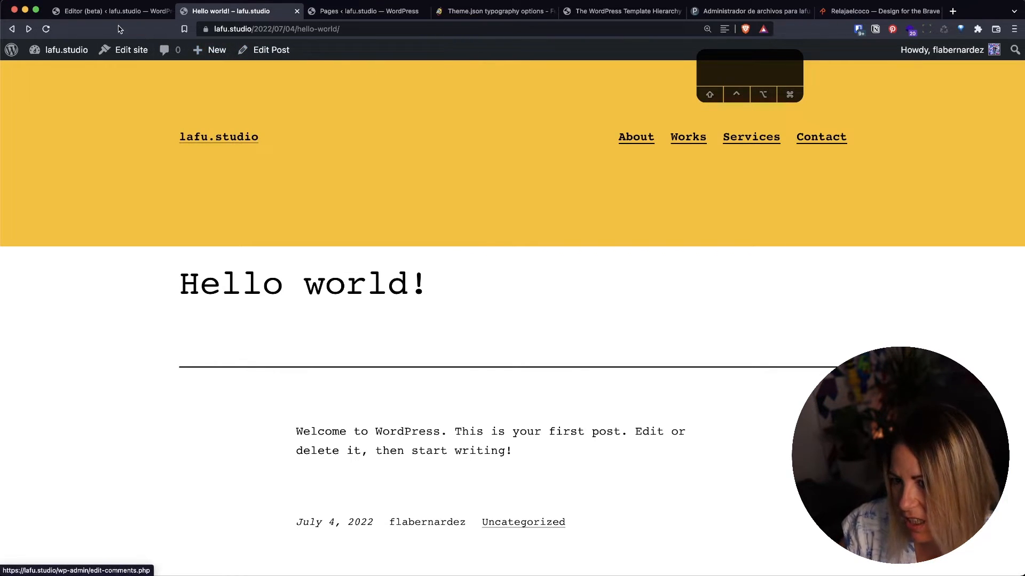
- Back in the site editor, narrow the header preview to mobile width and open the navigation's overlay menu
left_click(121, 16)
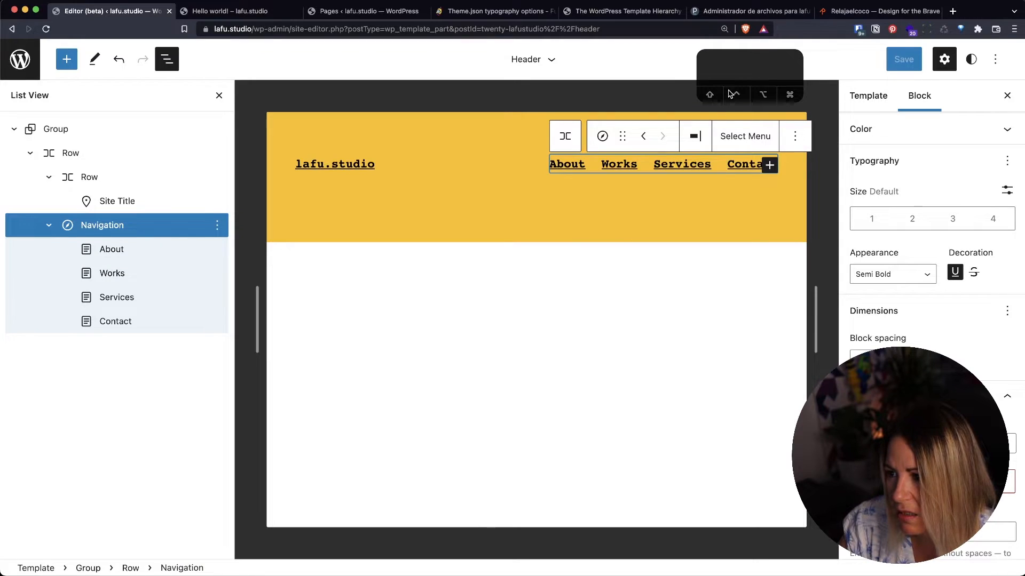
left_click(826, 124)
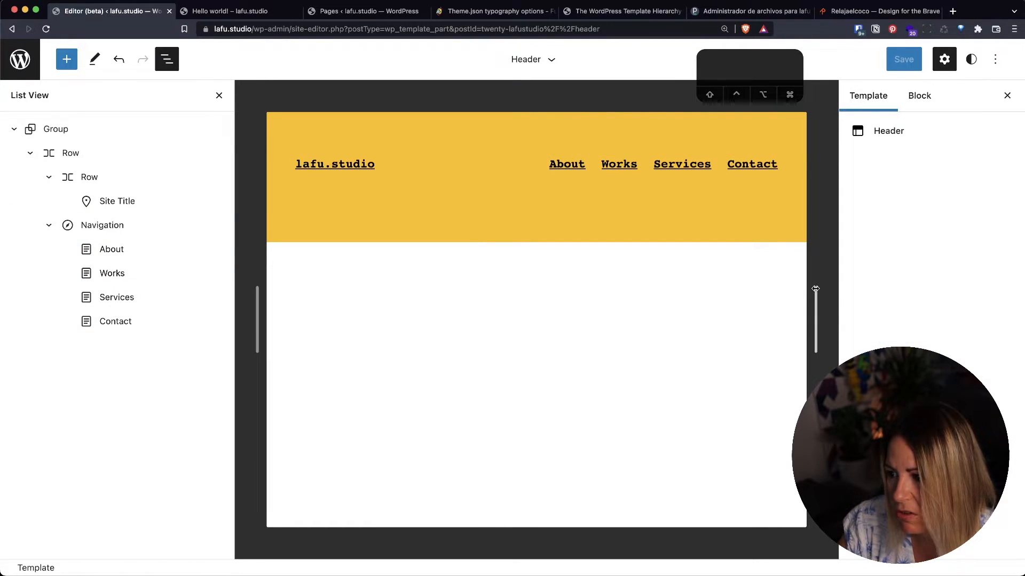
left_click_drag(814, 289, 635, 296)
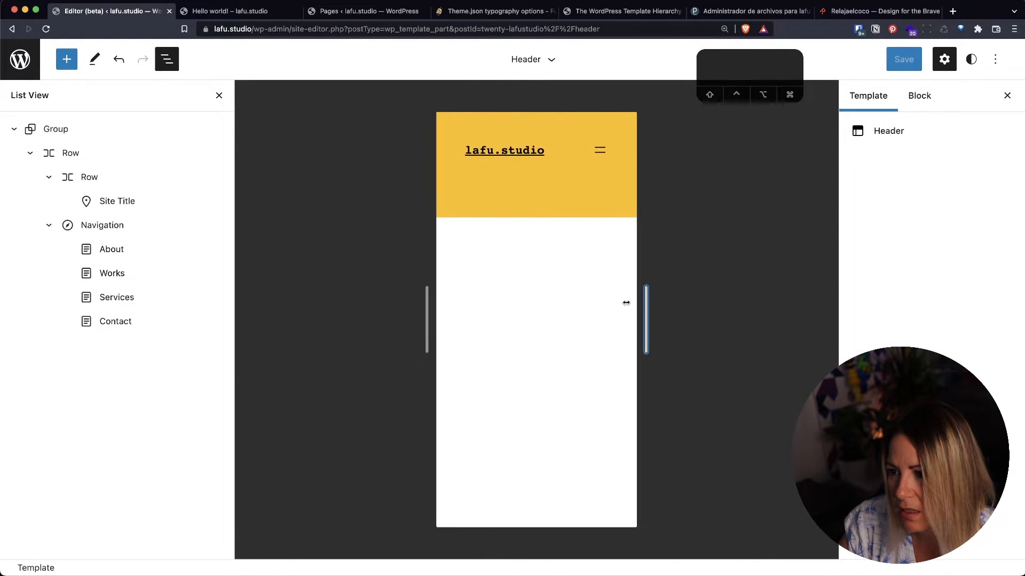
left_click(596, 147)
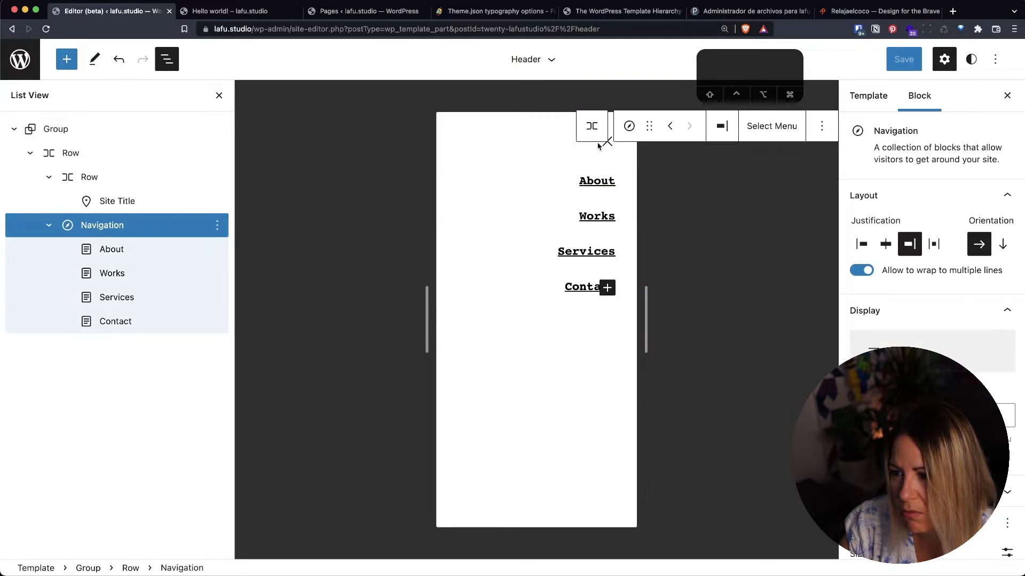
- Examine the mobile overlay menu and its page links, closing and reopening it from the header's menu icon
left_click(581, 178)
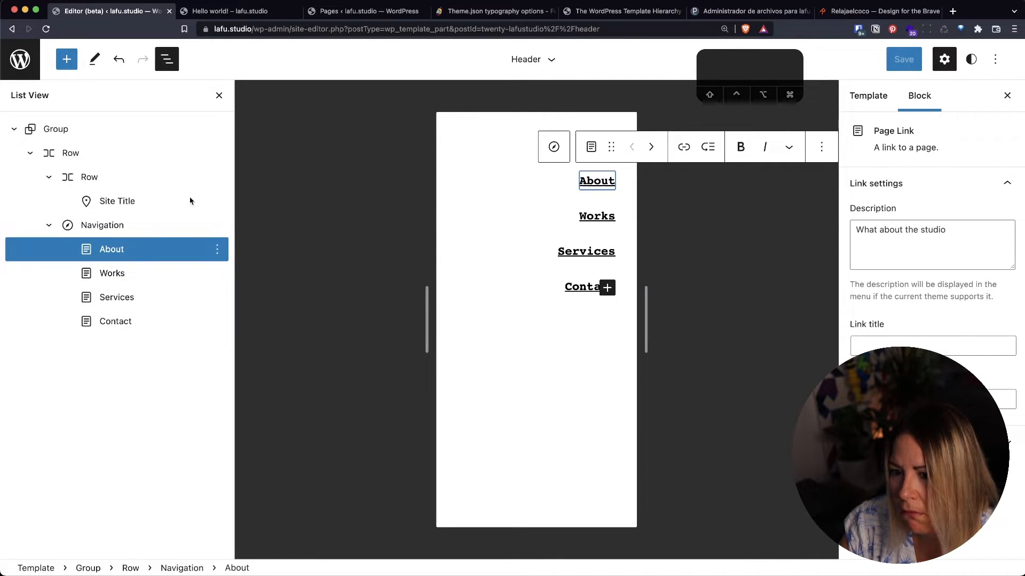
left_click(130, 224)
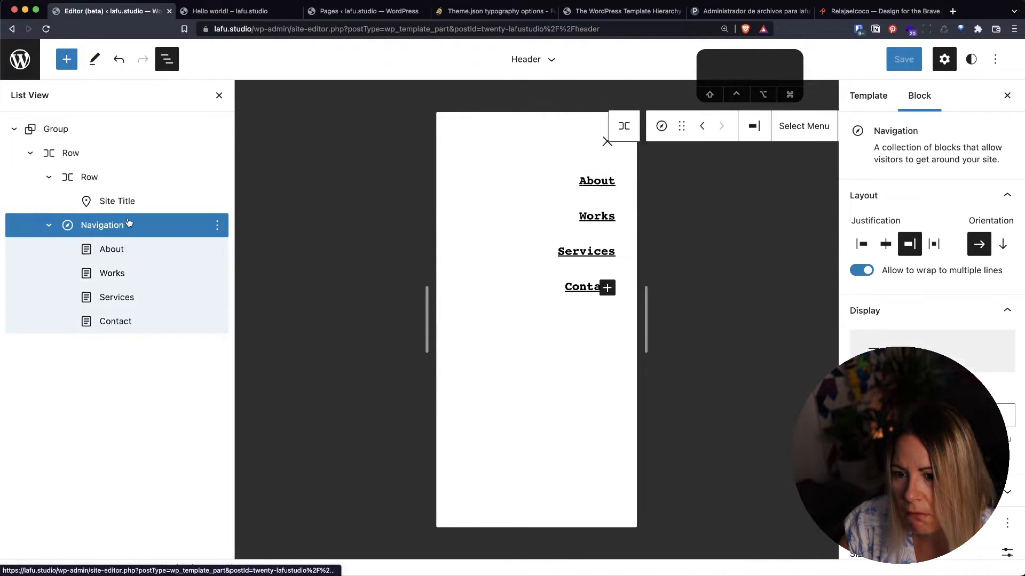
left_click(607, 143)
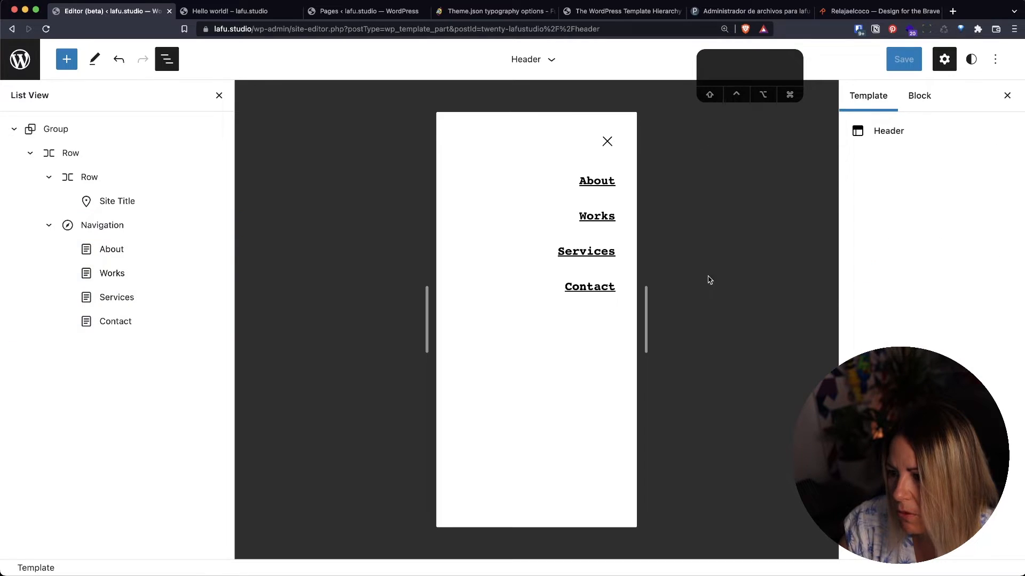
left_click(509, 160)
left_click(611, 151)
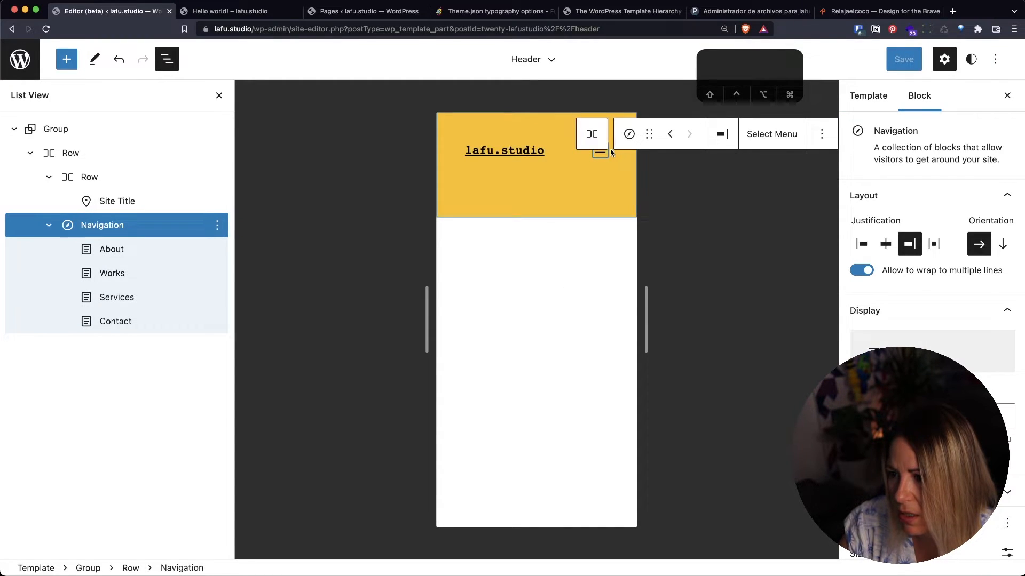
left_click(603, 156)
left_click(609, 149)
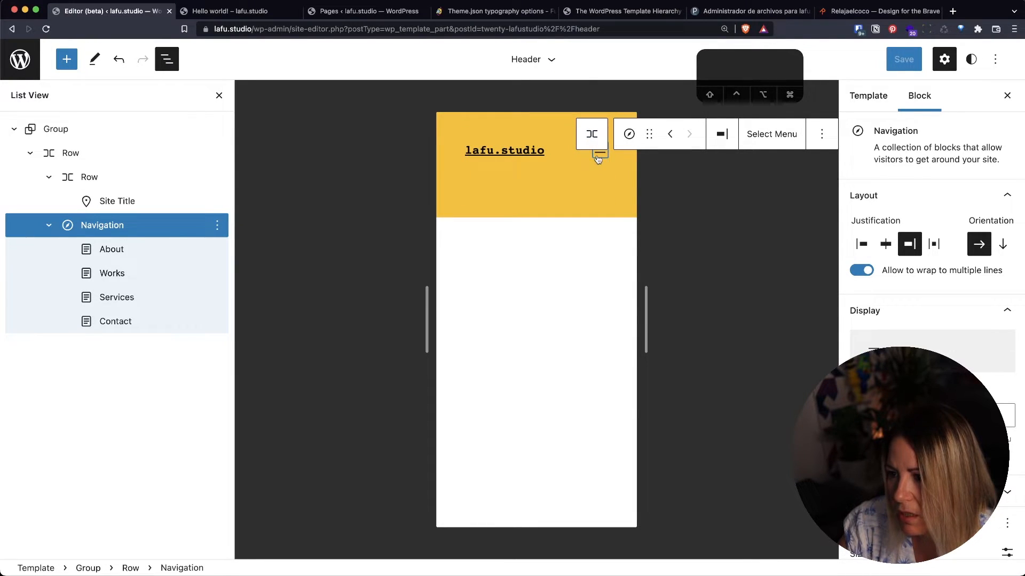
scroll(684, 181, "right", 1)
scroll(583, 172, "left", 1)
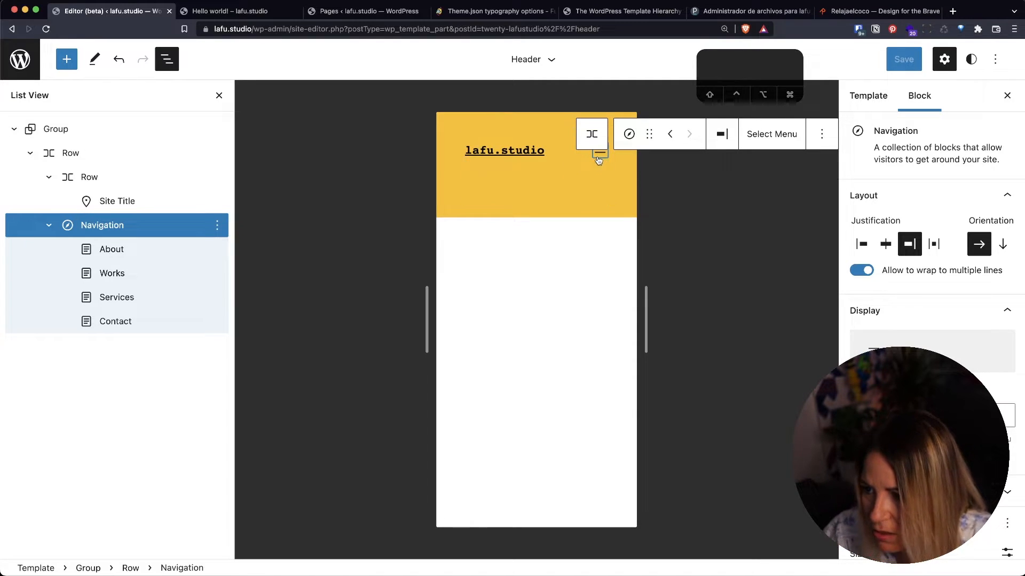
left_click(596, 159)
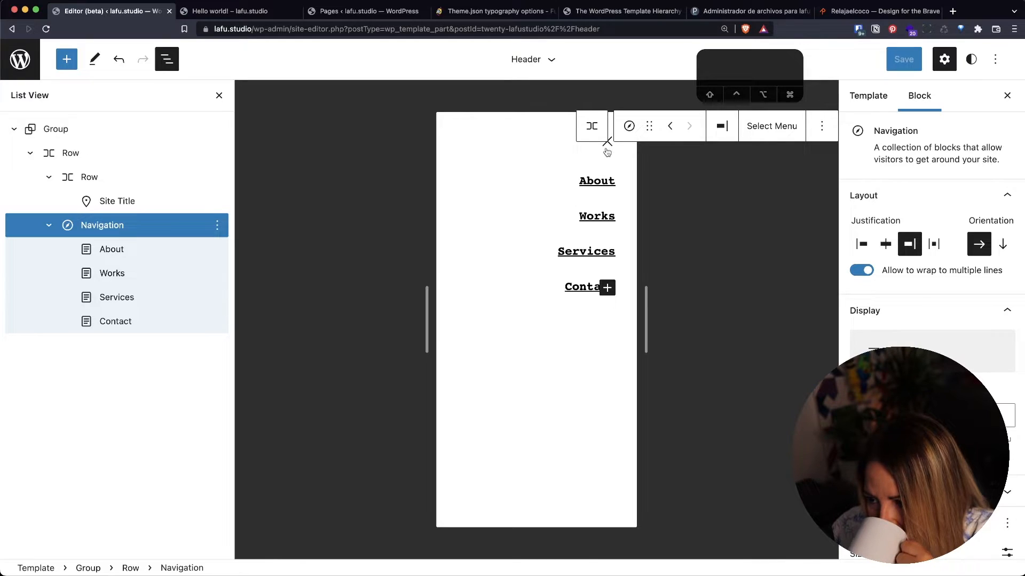
left_click(608, 143)
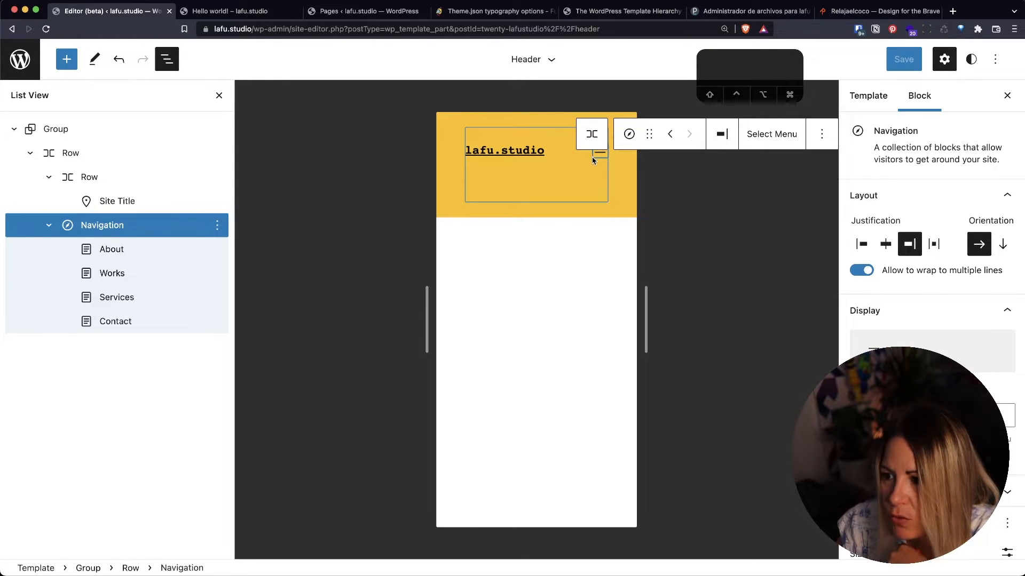
- With the mobile overlay menu open, set the Navigation block's background to the theme's Primary color FCBF00, and close the overlay
left_click(594, 158)
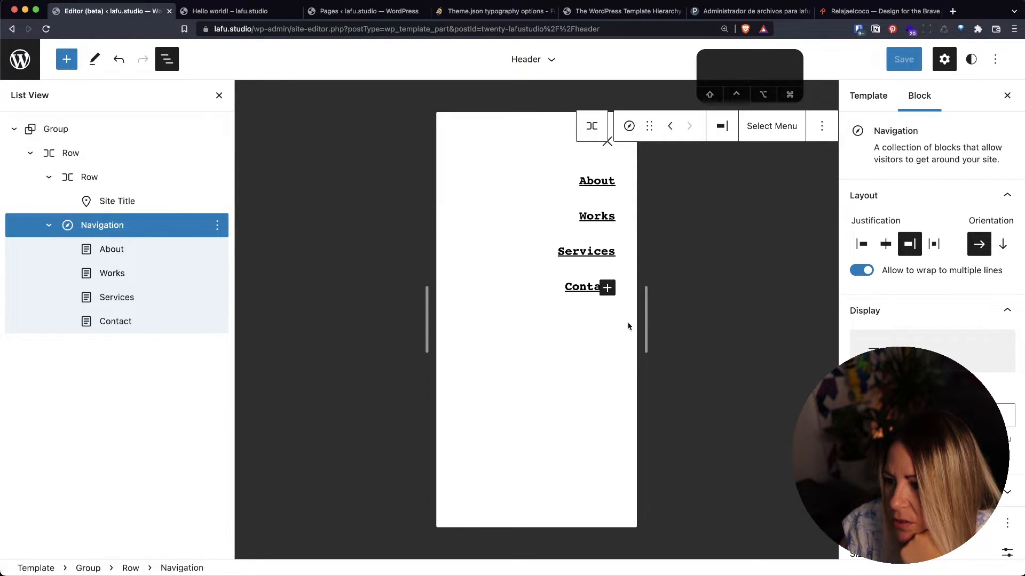
scroll(916, 346, "down", 5)
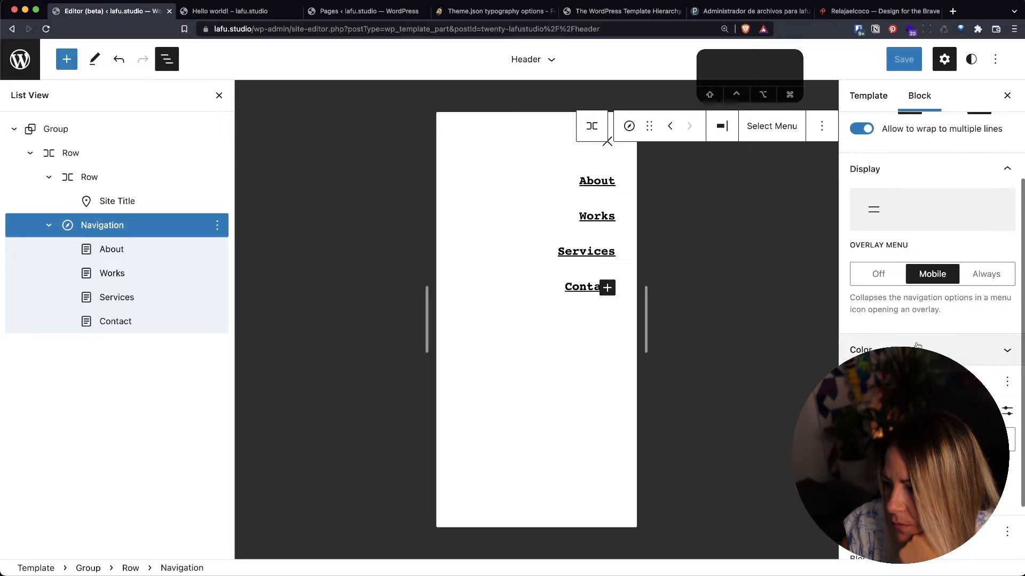
left_click(916, 346)
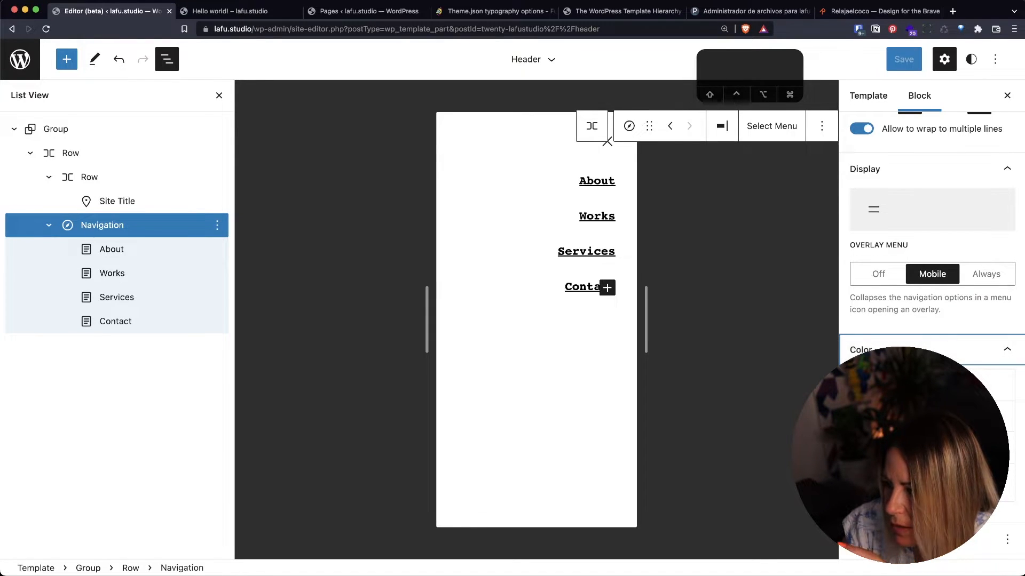
left_click(917, 347)
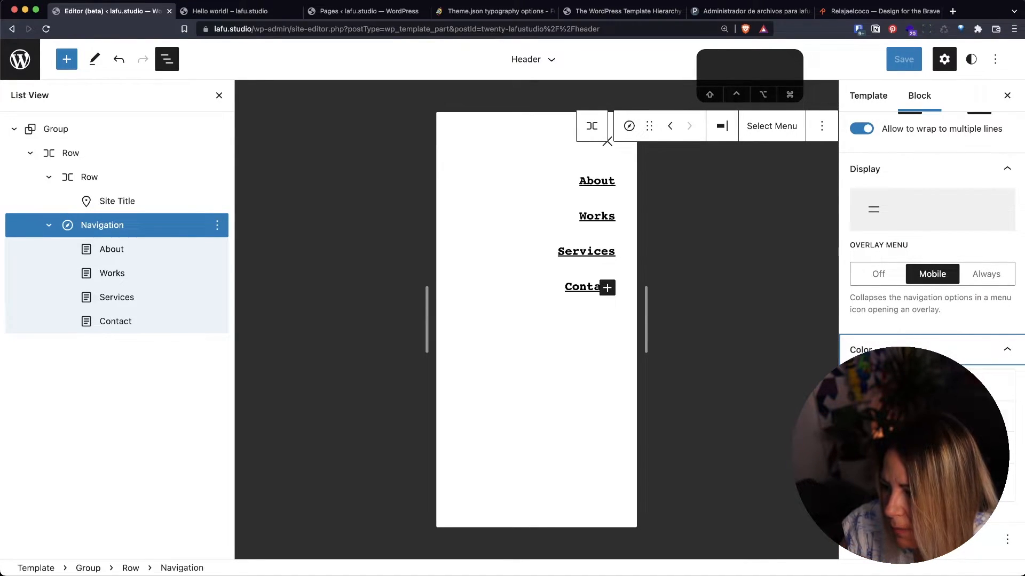
left_click(913, 416)
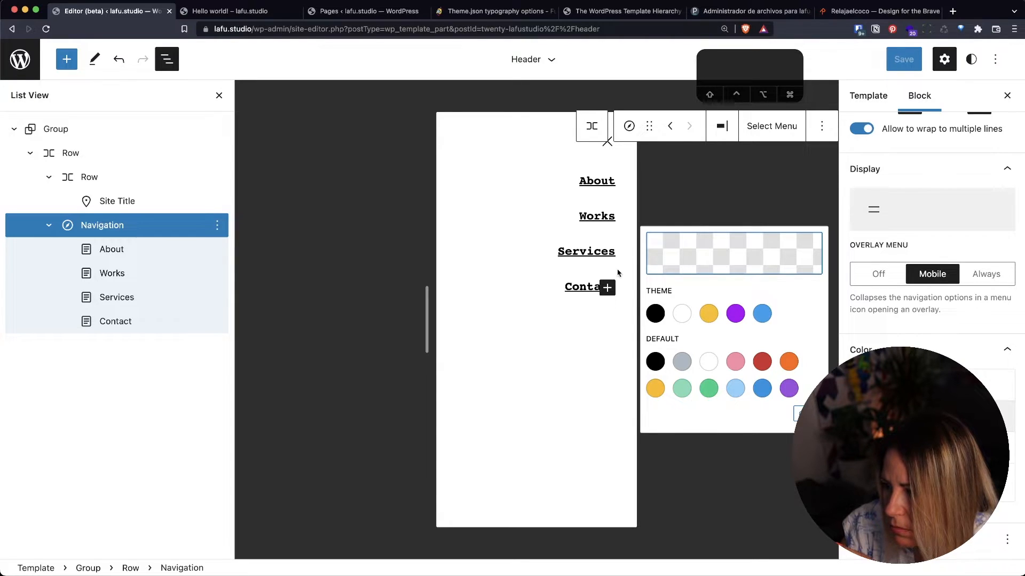
left_click(712, 312)
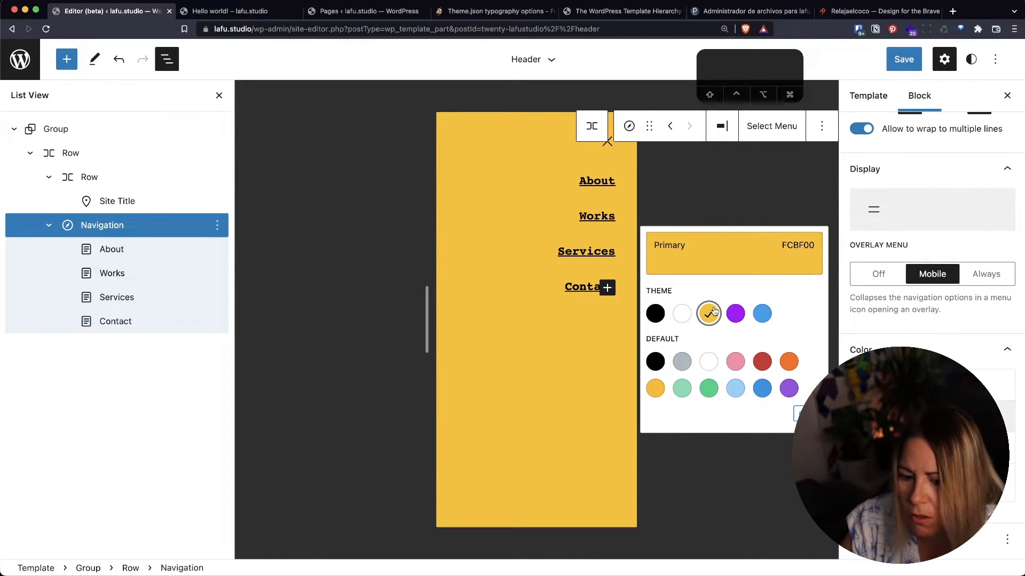
left_click(790, 209)
left_click(790, 210)
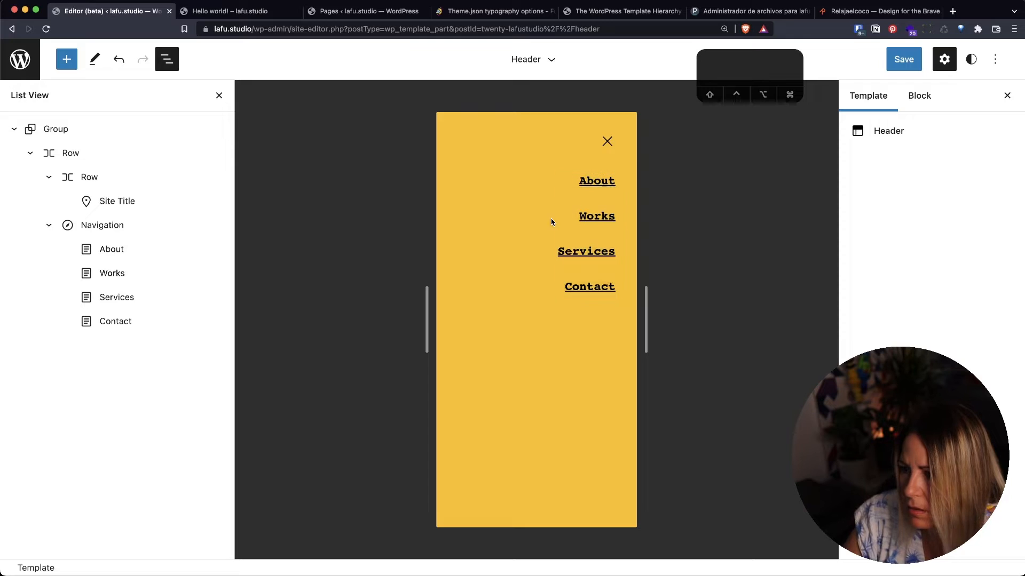
left_click(584, 252)
left_click(607, 142)
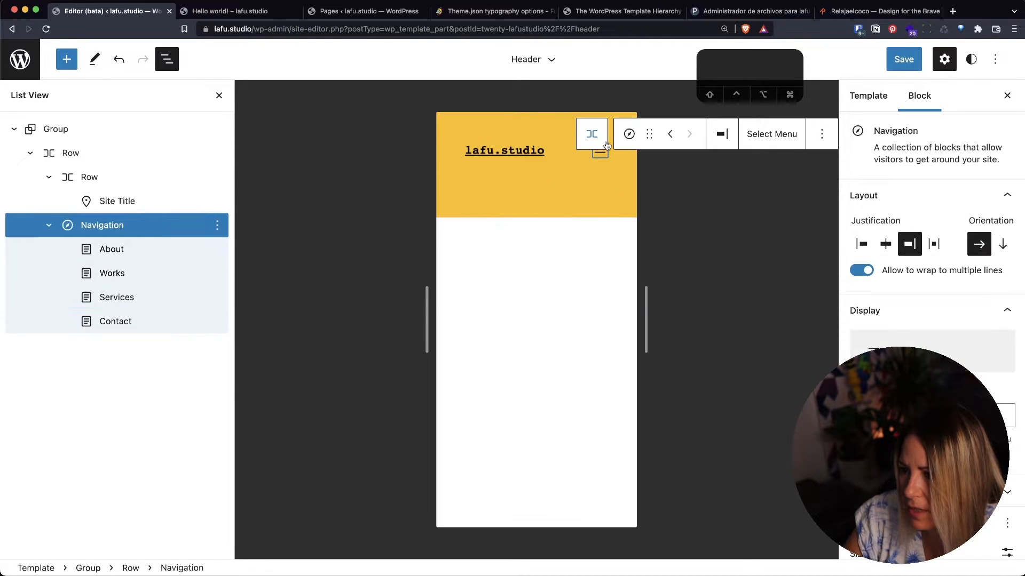
- Open and close the mobile overlay menu repeatedly in the header preview to compare the menu and close icons' positions
left_click(599, 152)
left_click(606, 143)
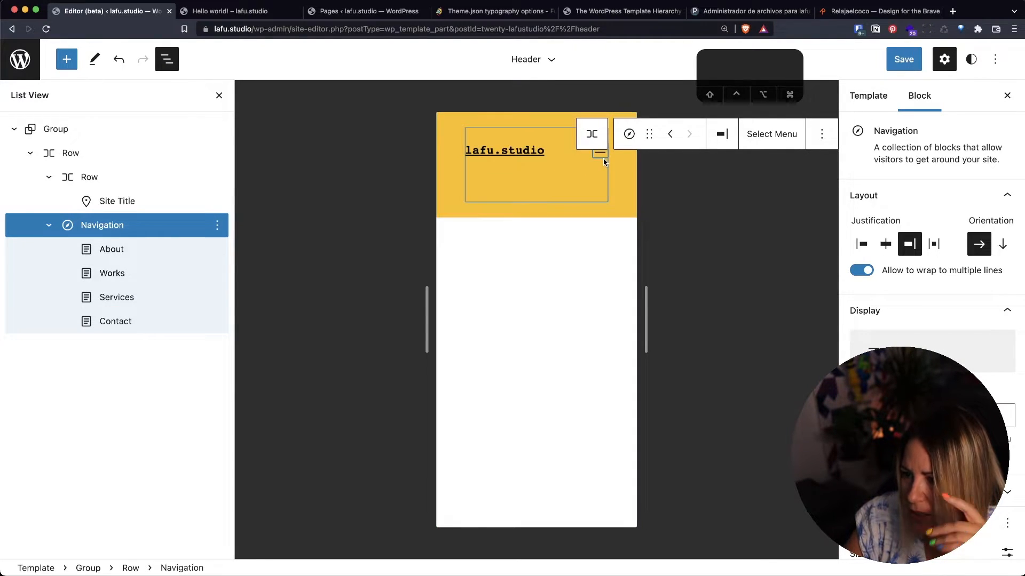
left_click(600, 152)
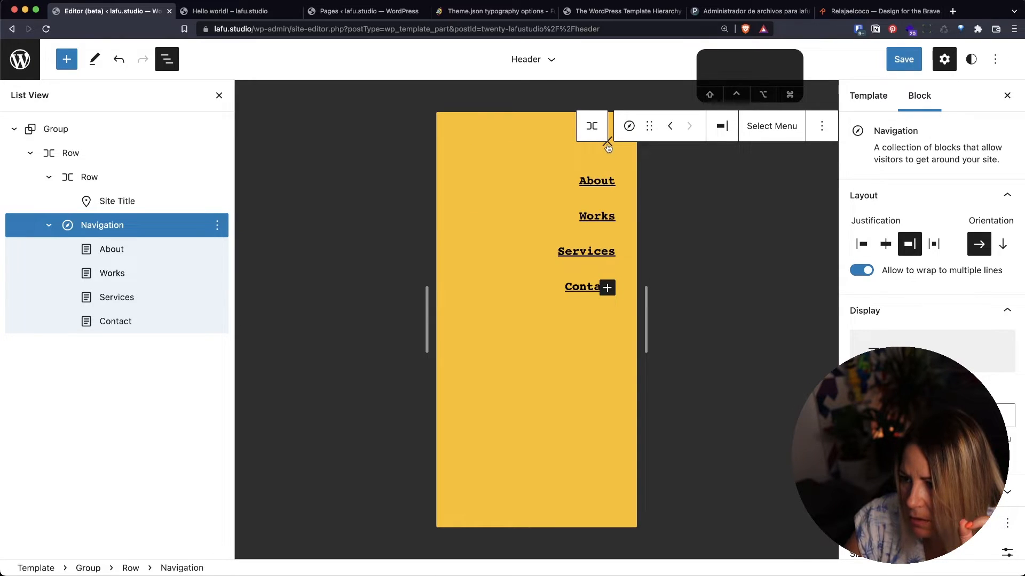
left_click(607, 143)
left_click(599, 152)
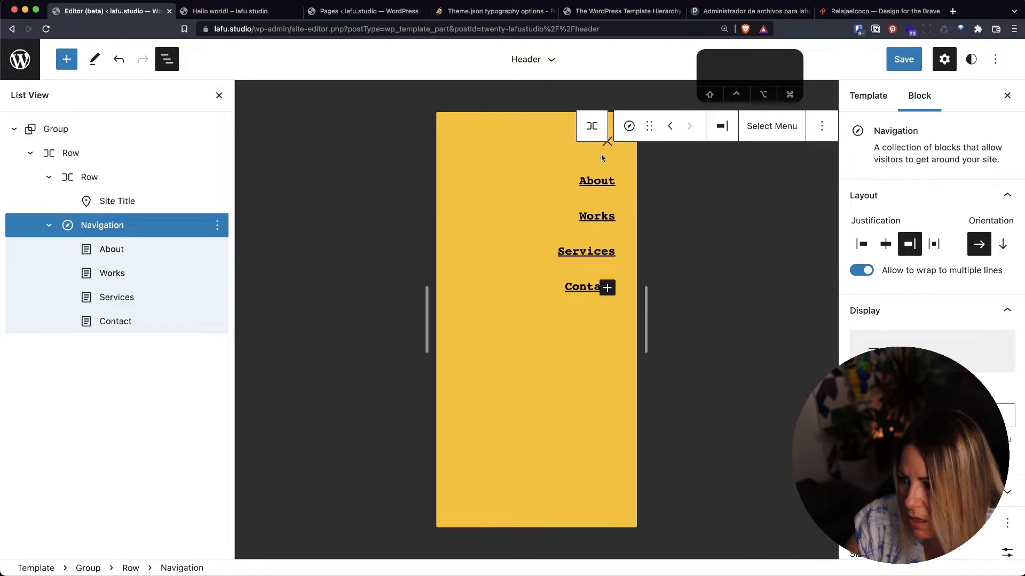
left_click(550, 166)
left_click(468, 183)
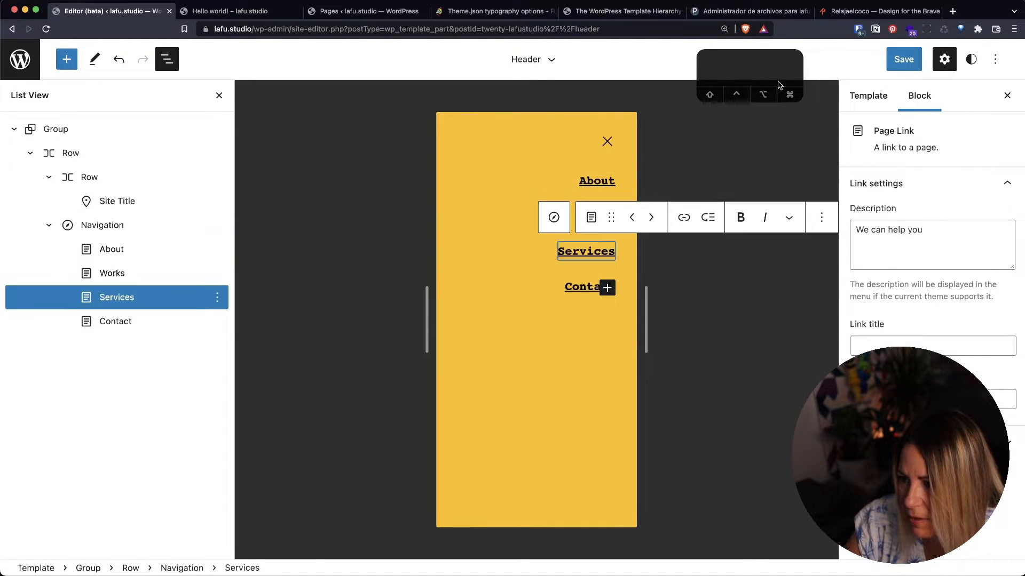
- Start saving the header and move the Hello world! post into its own maximised browser window on Desktop 2
left_click(896, 61)
left_click(237, 11)
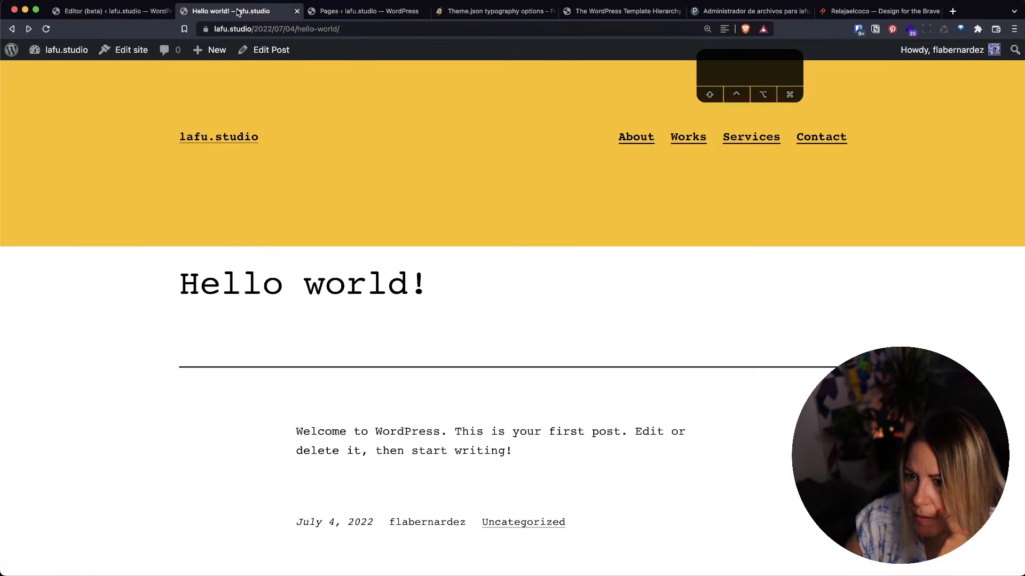
left_click_drag(237, 11, 283, 96)
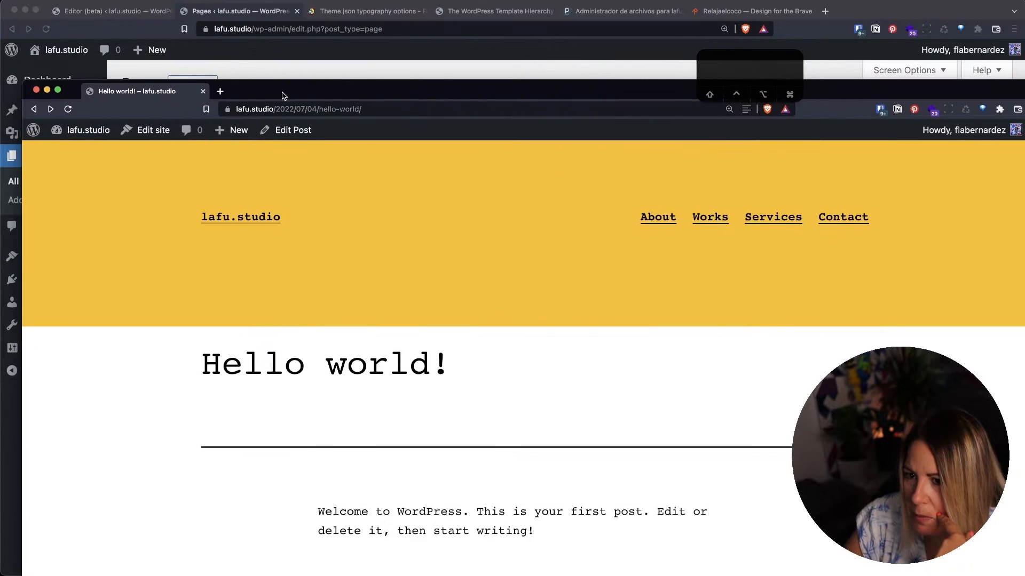
key("ctrl+Up")
left_click_drag(697, 272, 592, 26)
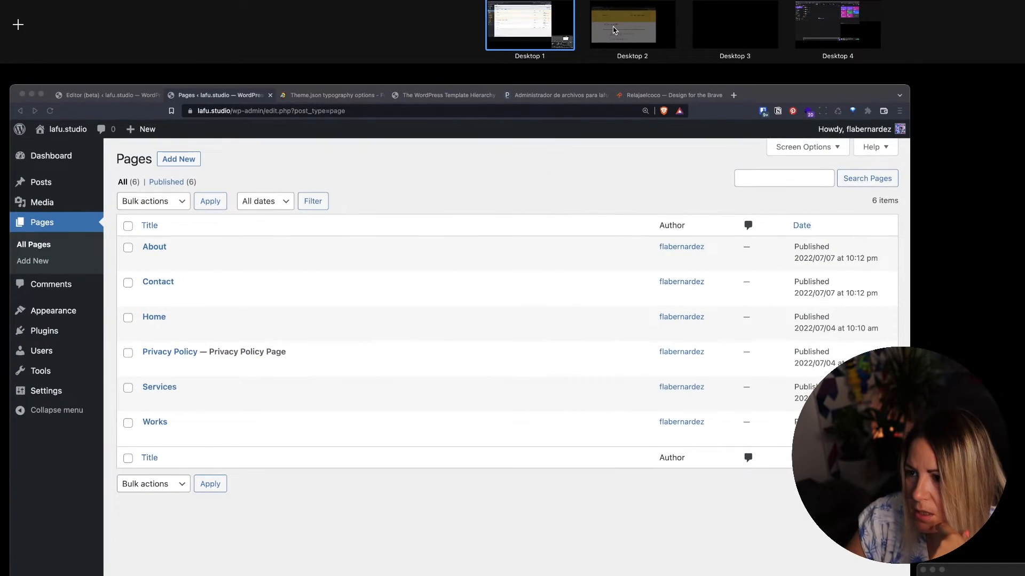
left_click(613, 28)
left_click_drag(487, 91, 484, 75)
double_click(485, 79)
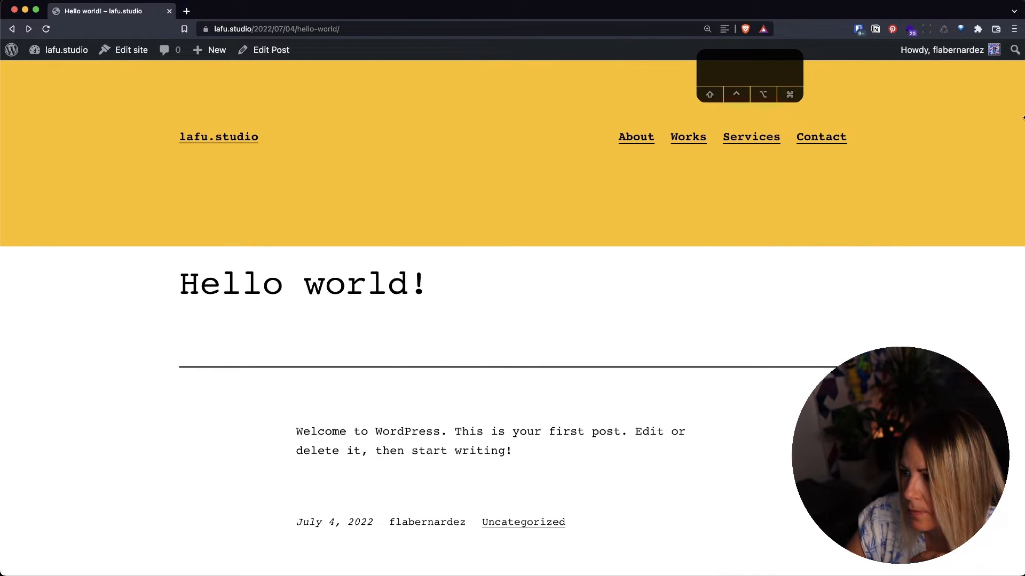
- Narrow the Hello world! window to mobile width and examine its overlay menu, closing it again
left_click_drag(1022, 118, 115, 103)
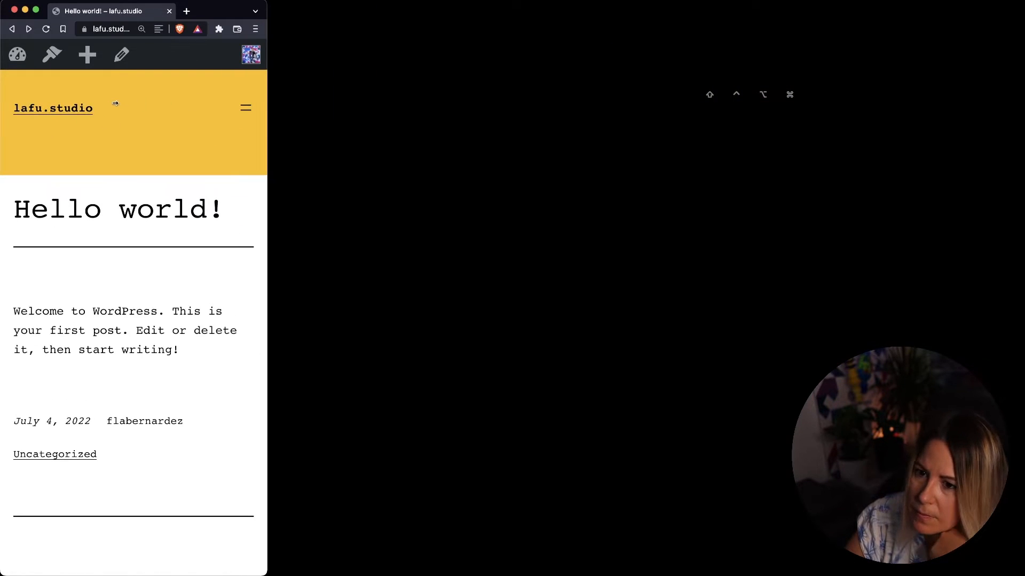
left_click(238, 109)
left_click(245, 62)
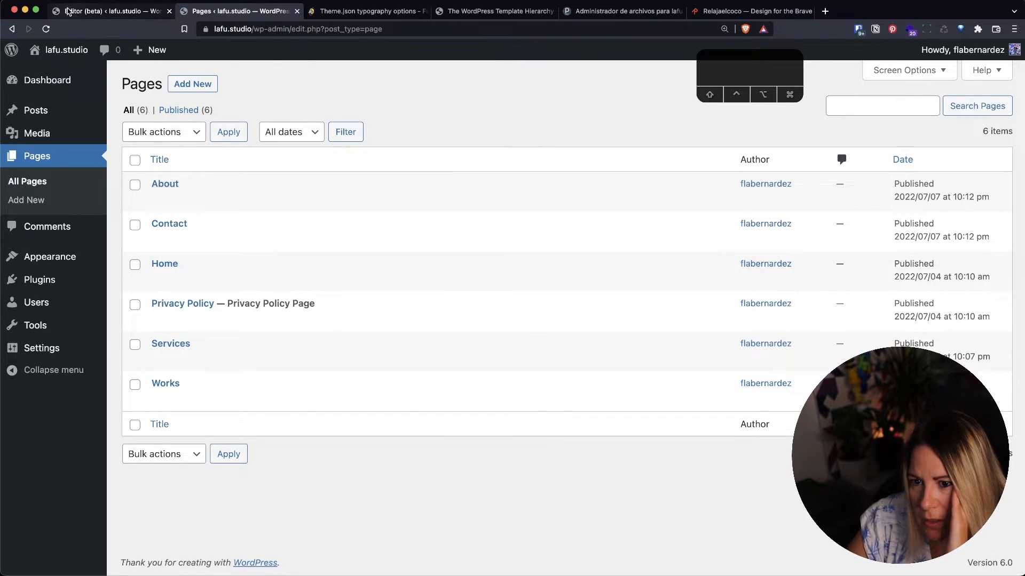
- Back in the site editor, save the Header template part and look through the Navigation block's display and typography options
left_click(112, 11)
left_click(899, 60)
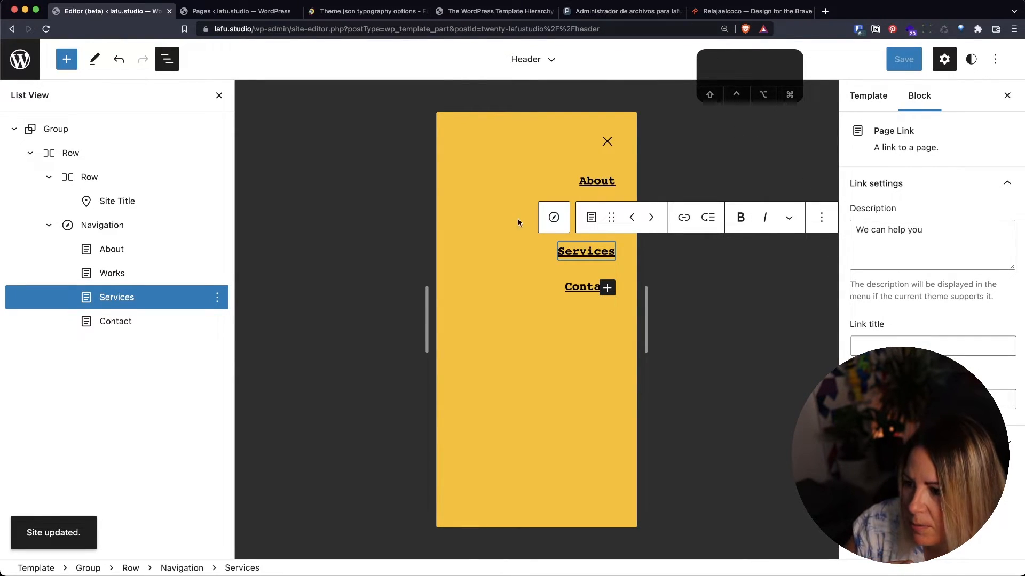
left_click(500, 219)
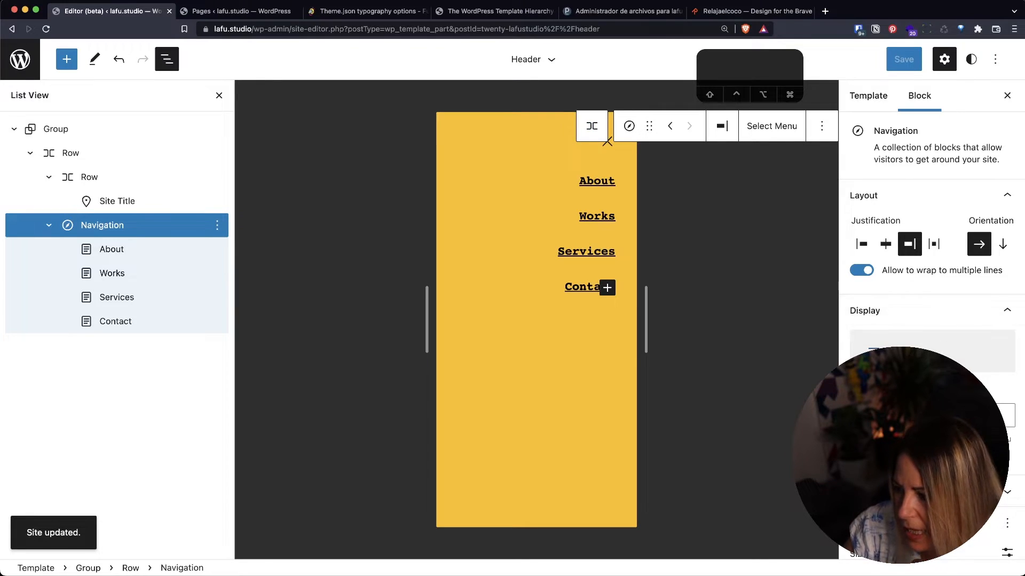
scroll(932, 337, "down", 4)
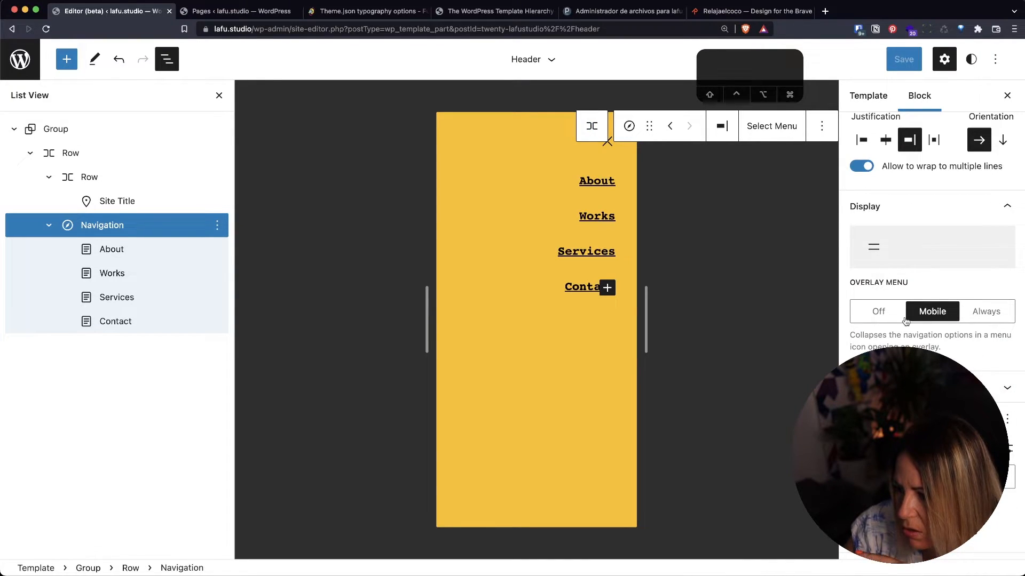
scroll(852, 356, "down", 4)
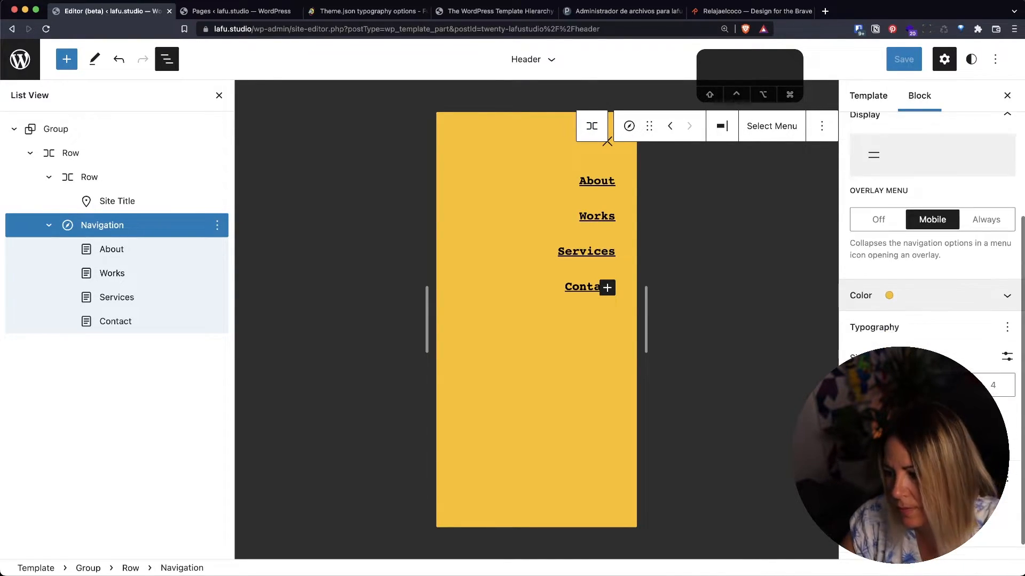
scroll(853, 356, "up", 4)
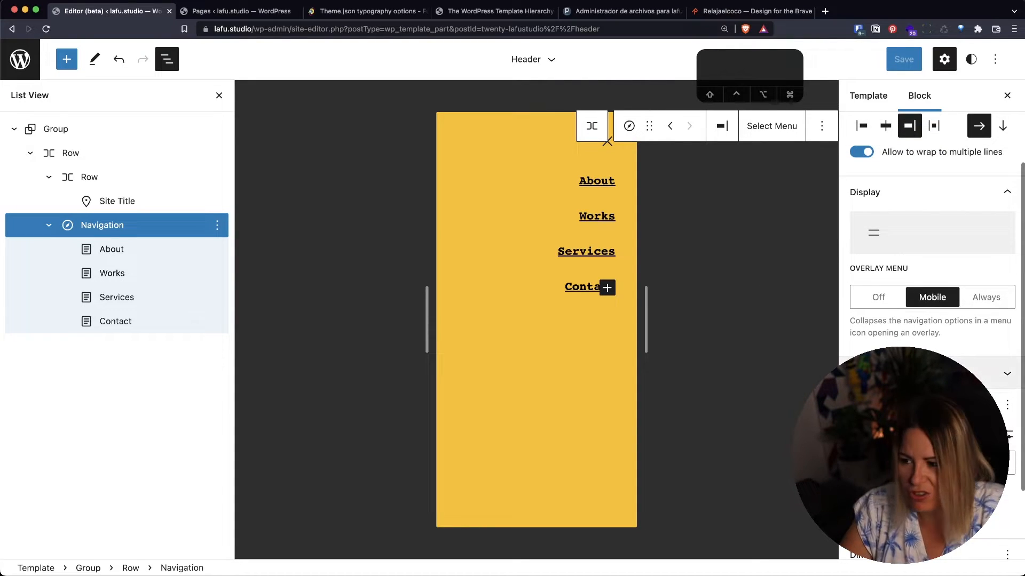
left_click(1008, 406)
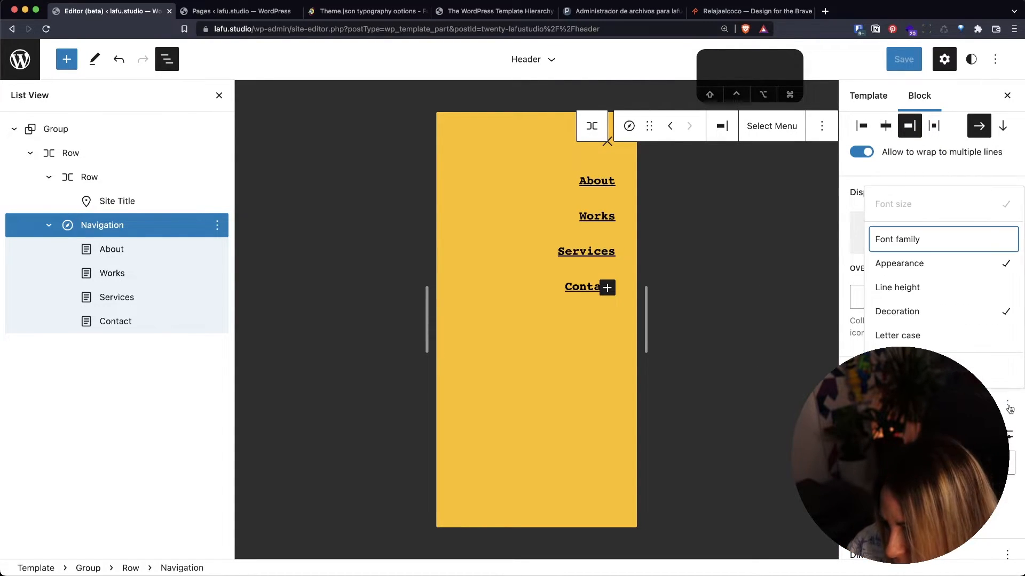
left_click(1008, 405)
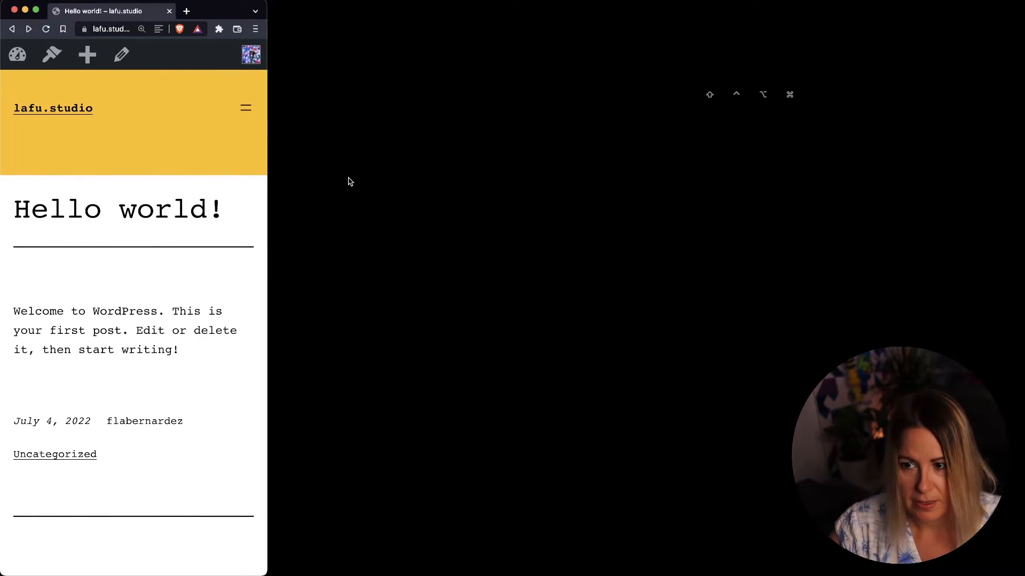
- Reload the mobile-width Hello world! post and check the saved styling of its overlay menu
left_click(47, 30)
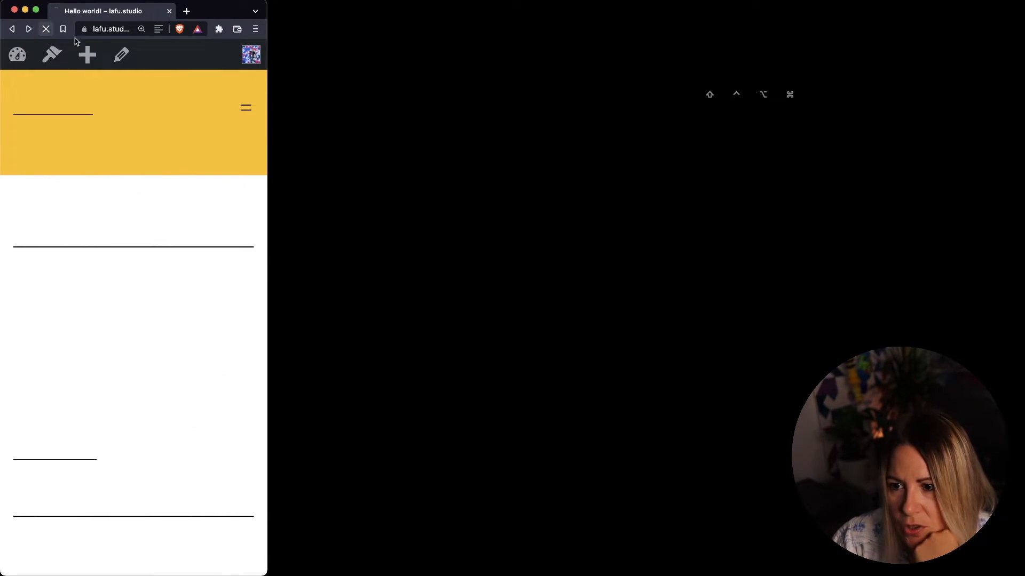
left_click(245, 108)
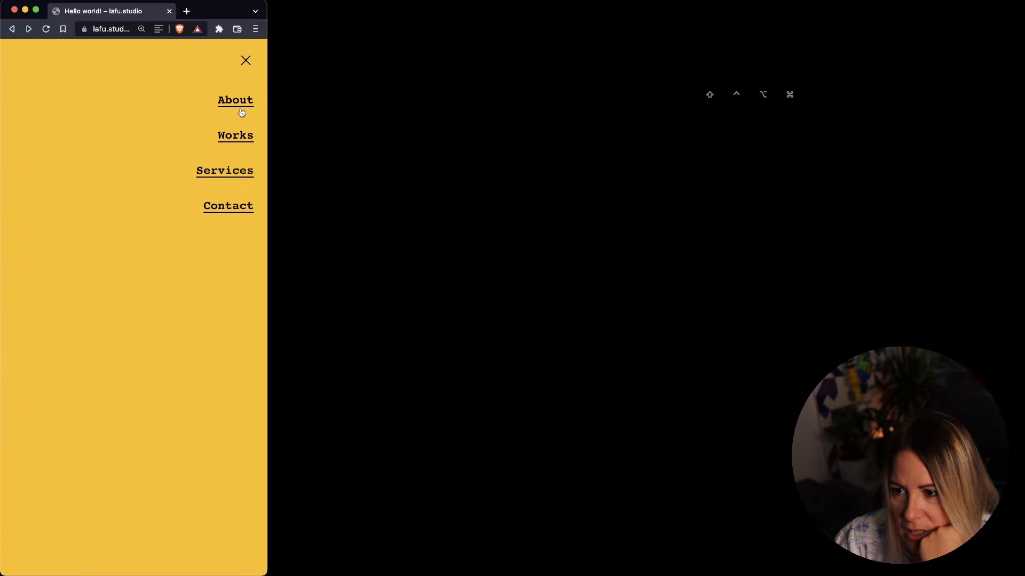
left_click(246, 62)
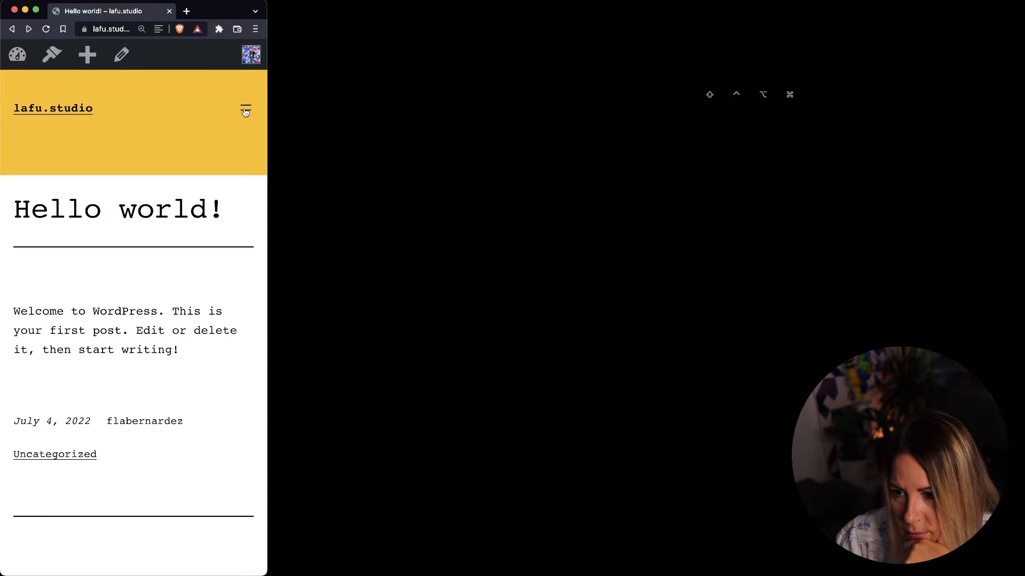
- Close the Hello world! tab and load its address, lafu.studio/2022/07/04/hello-world/, in a new private window
left_click(114, 26)
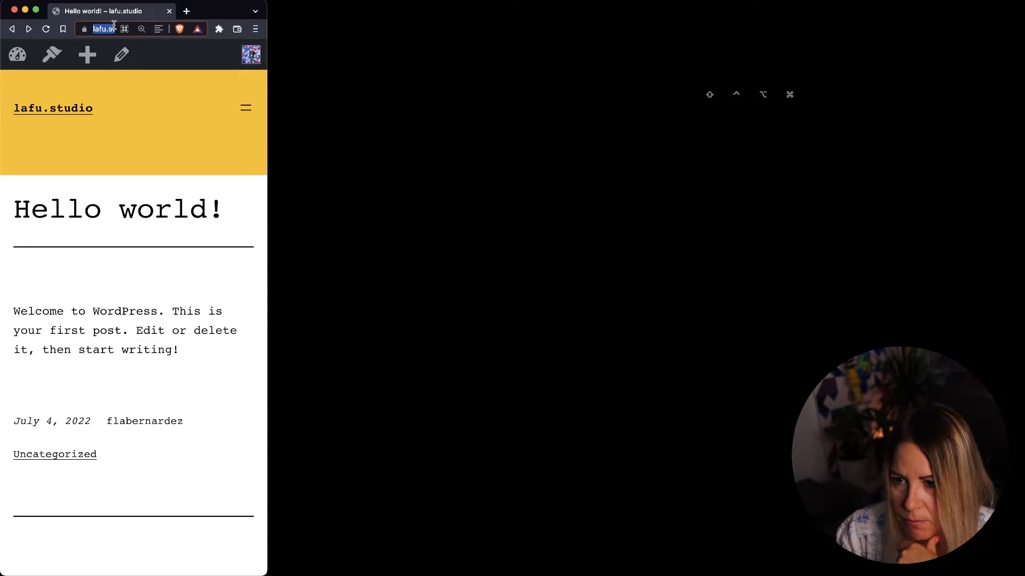
key("super+x")
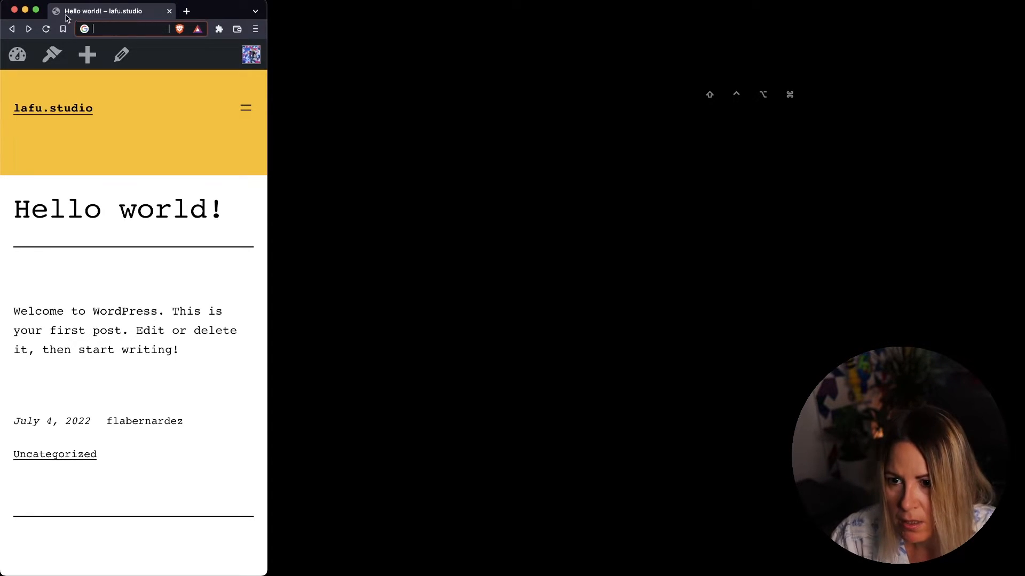
left_click(170, 12)
left_click(33, 0)
mouse_move(64, 3)
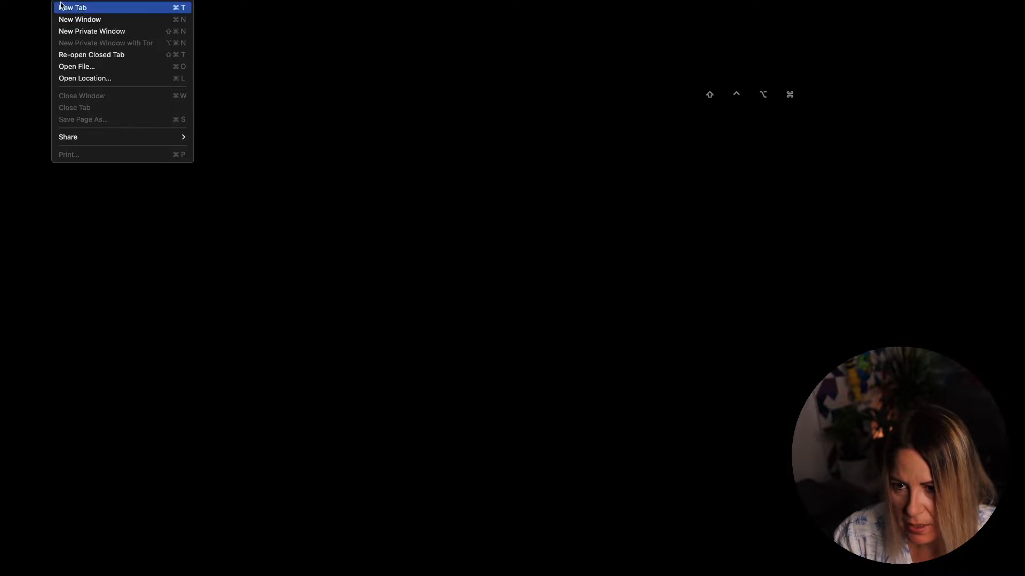
left_click(72, 30)
key("super+v")
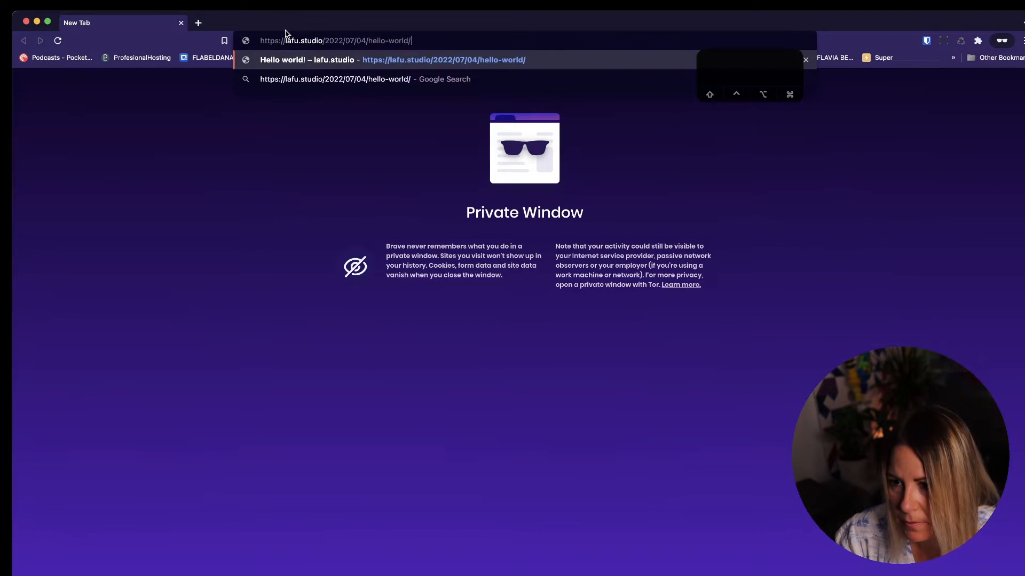
key("Return")
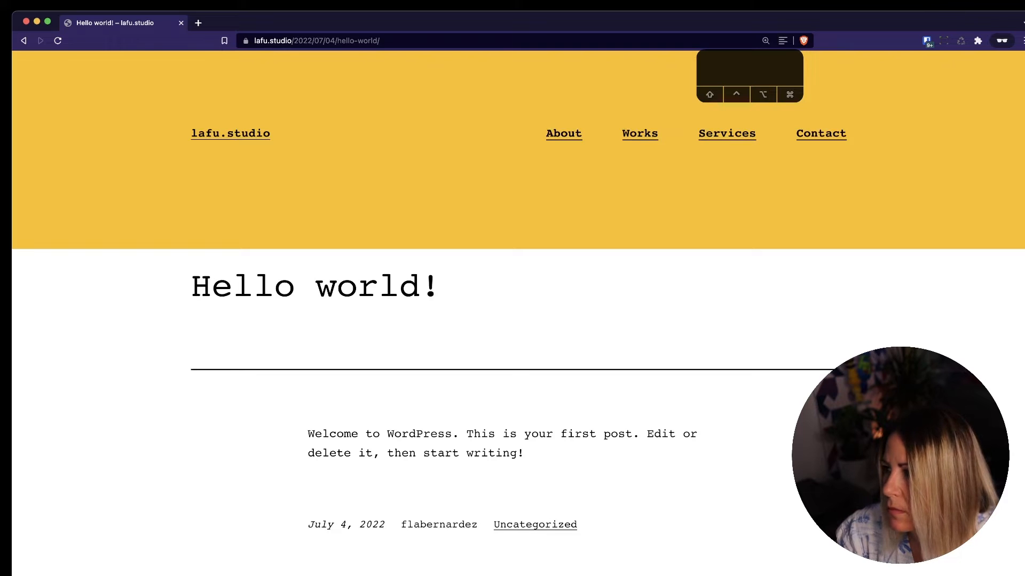
- Narrow the private window to mobile width and examine the overlay menu and its icons by opening and closing it several times
left_click_drag(1024, 288, 278, 288)
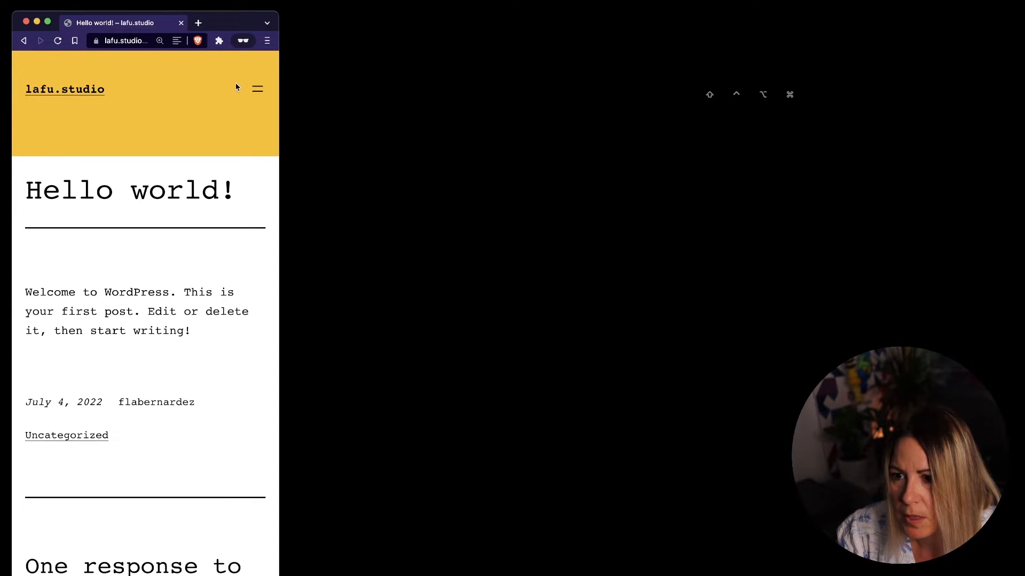
left_click(257, 89)
left_click(258, 72)
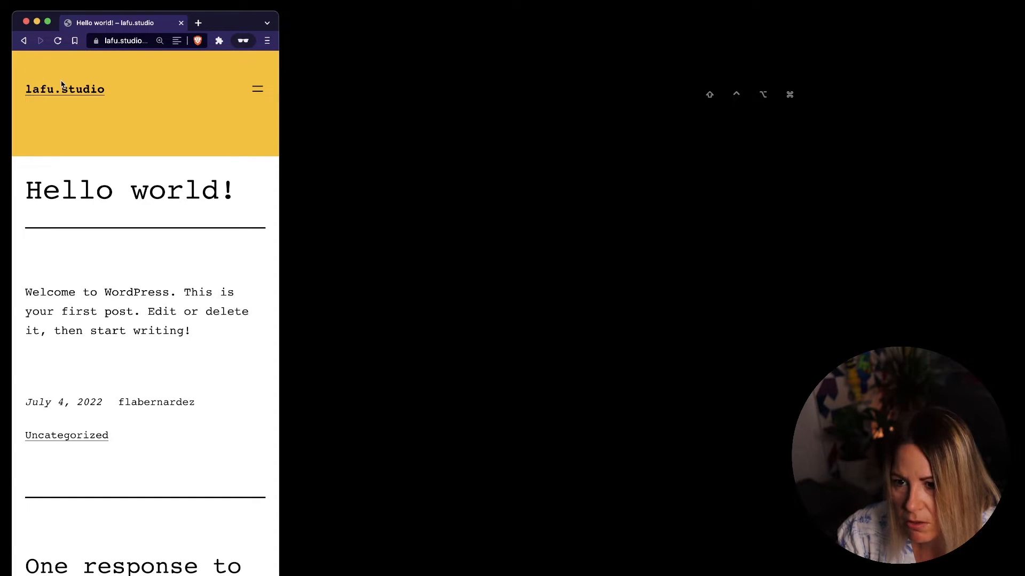
left_click(261, 97)
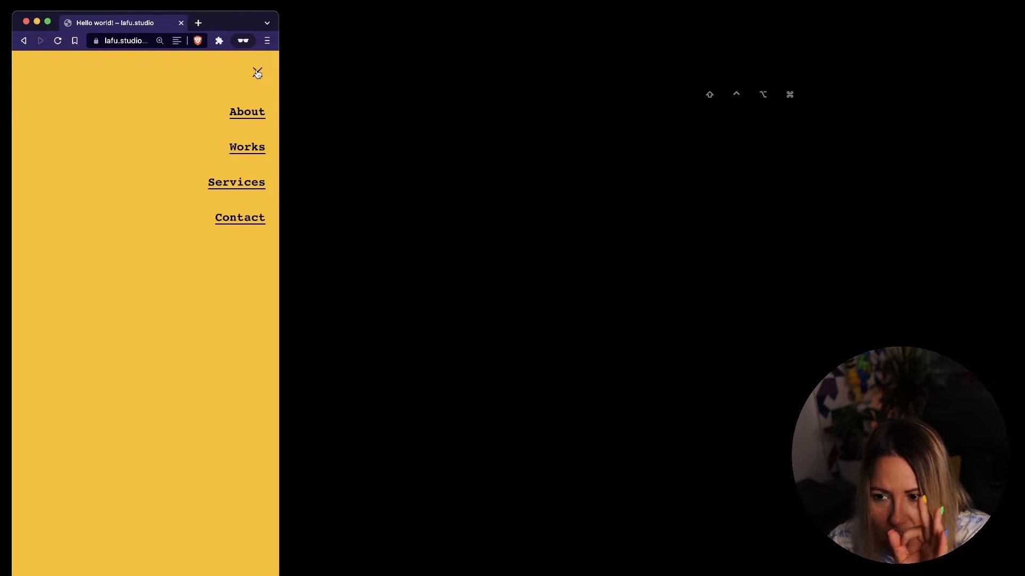
left_click(256, 73)
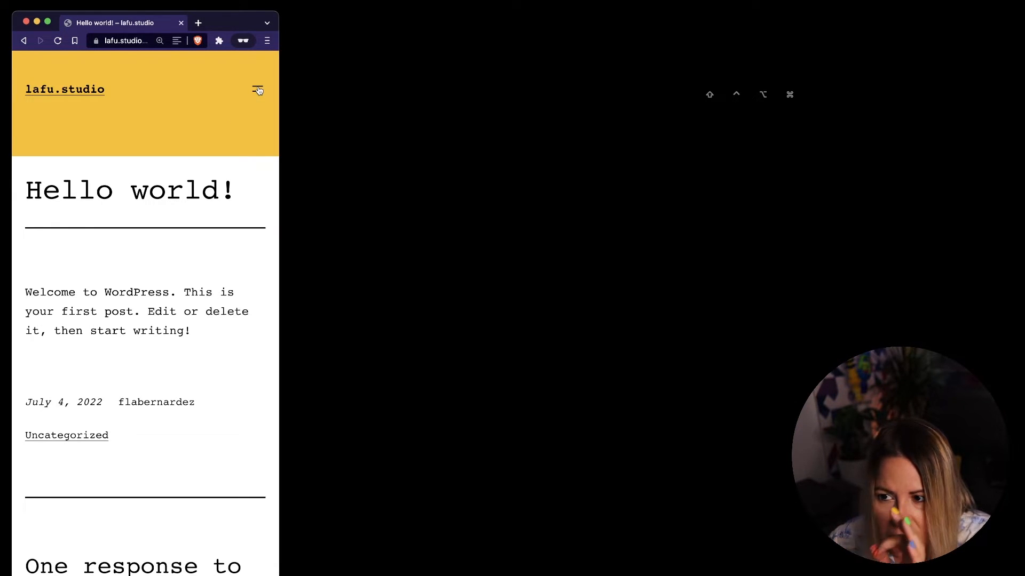
left_click(259, 91)
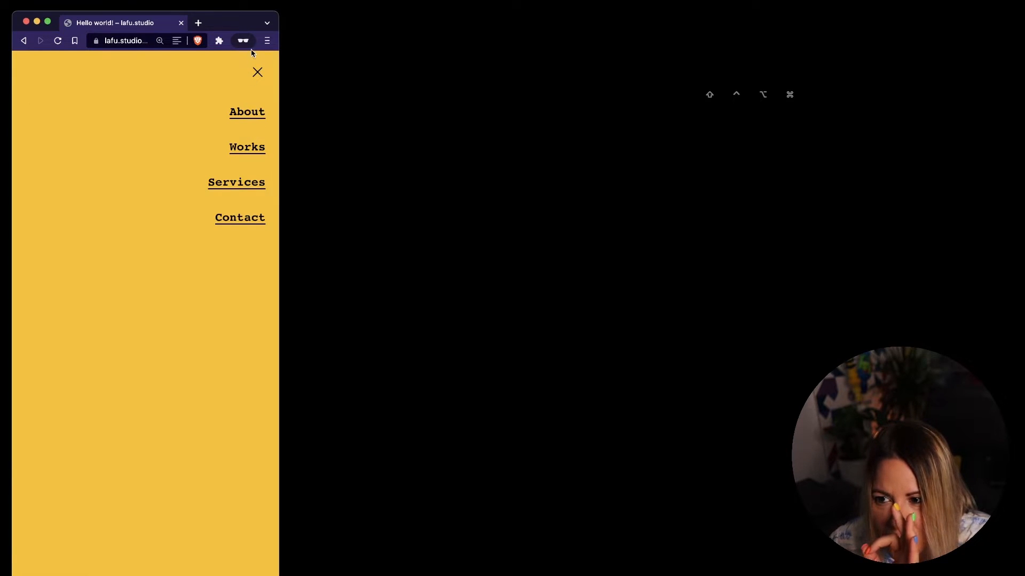
left_click(256, 72)
left_click(257, 89)
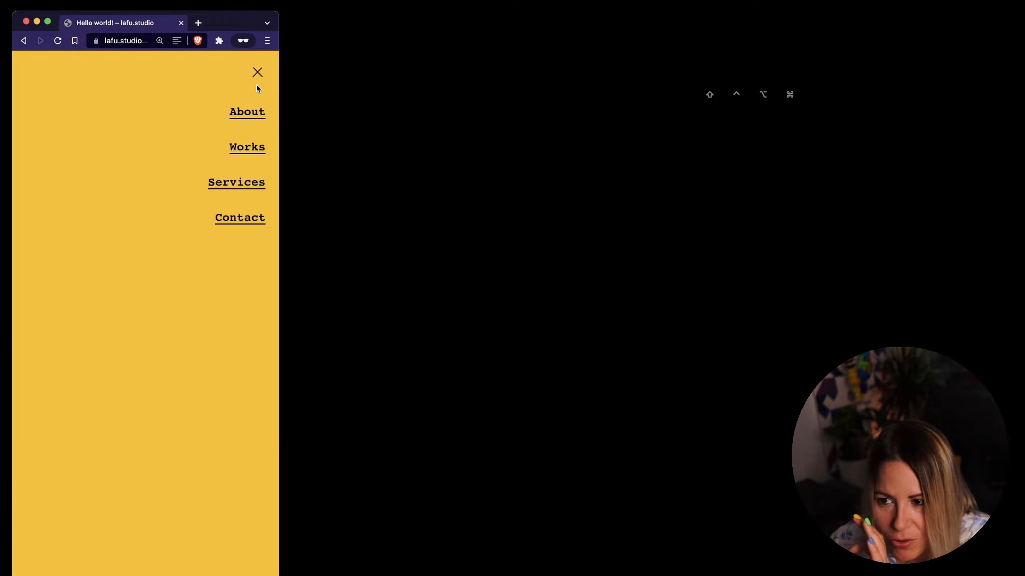
left_click(256, 75)
- Return to the site editor, select the Navigation block, and expand the last collapsed group of its block settings
key("ctrl+Left")
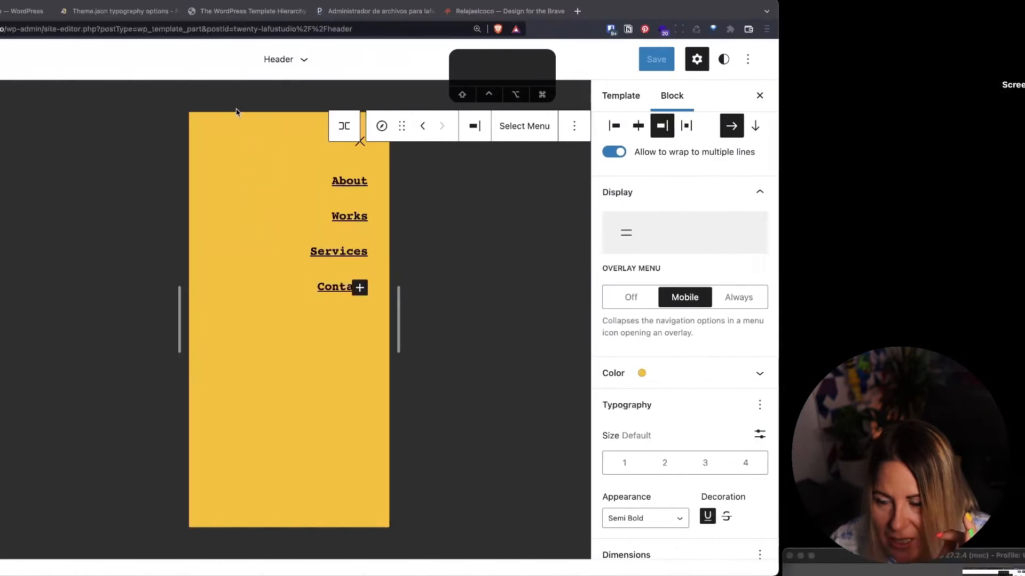
left_click(549, 136)
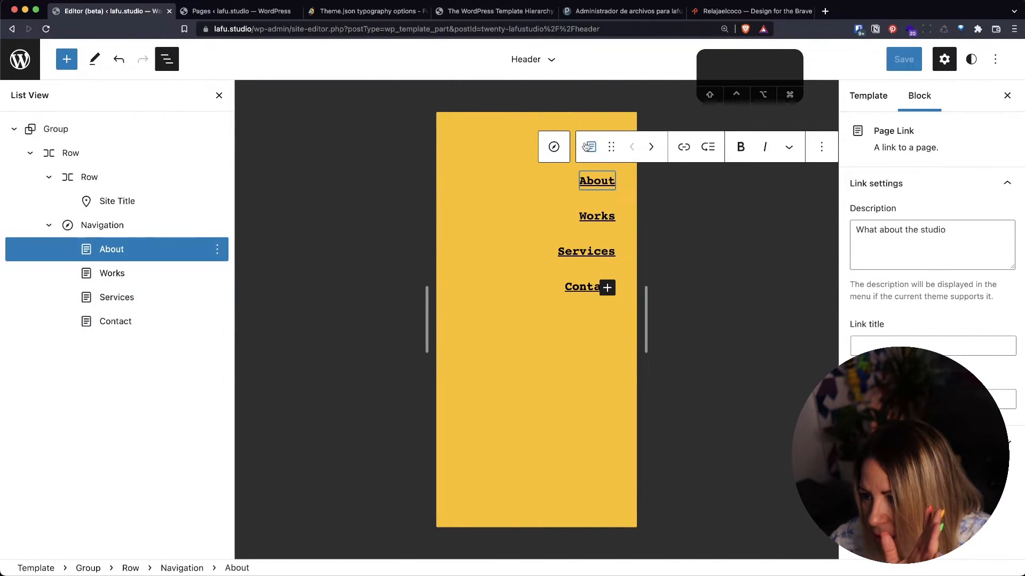
left_click(485, 131)
scroll(848, 304, "down", 5)
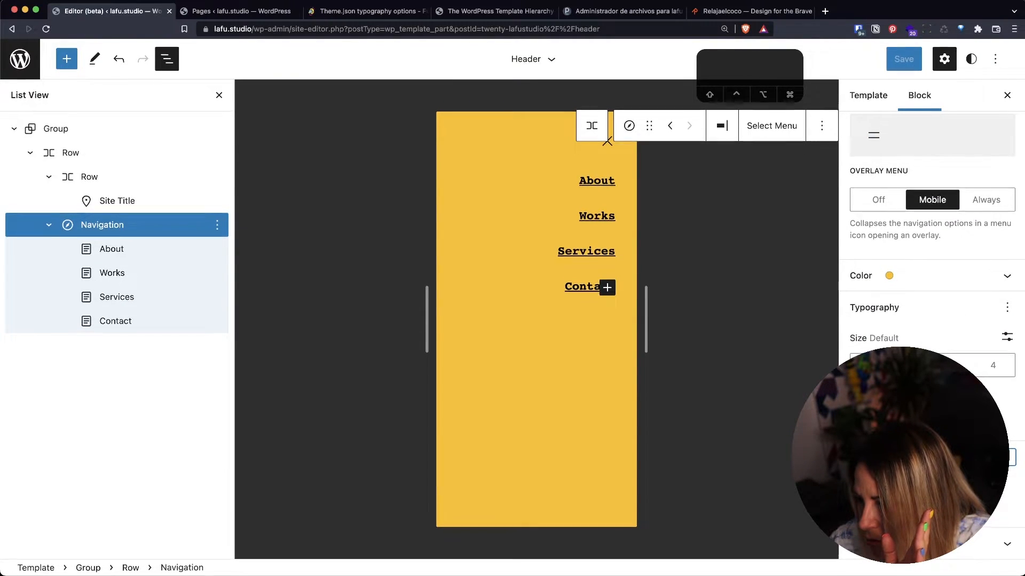
left_click(921, 544)
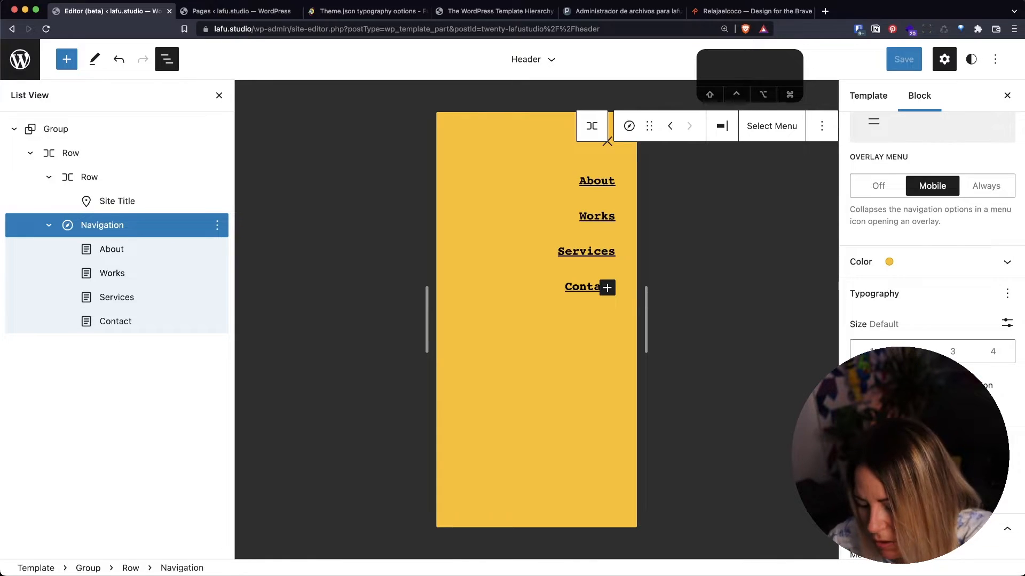
- Try a block spacing of 100 px on the Navigation block and clear the value again
type("100")
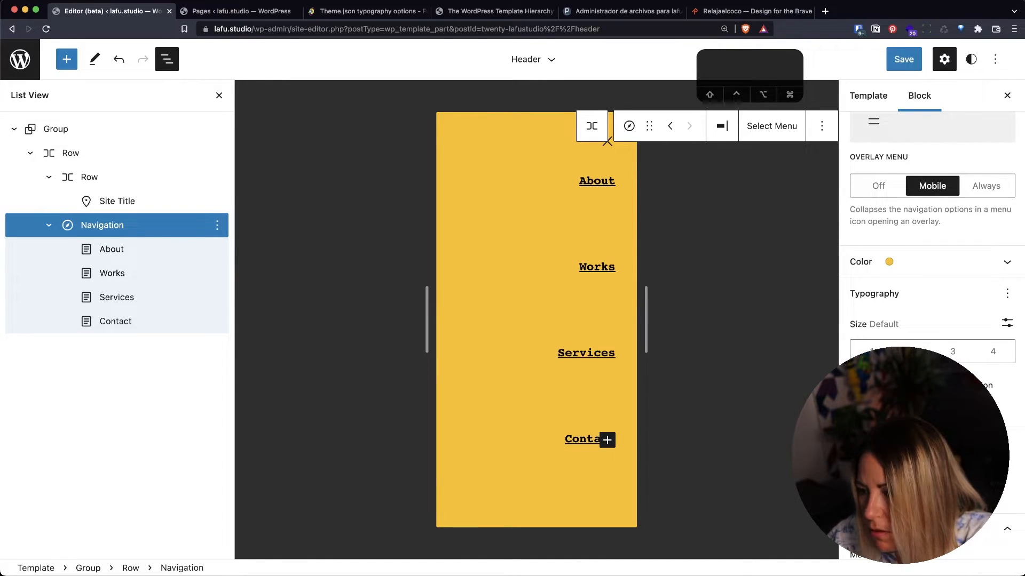
key("BackSpace")
key("BackSpace")
key("BackSpace")
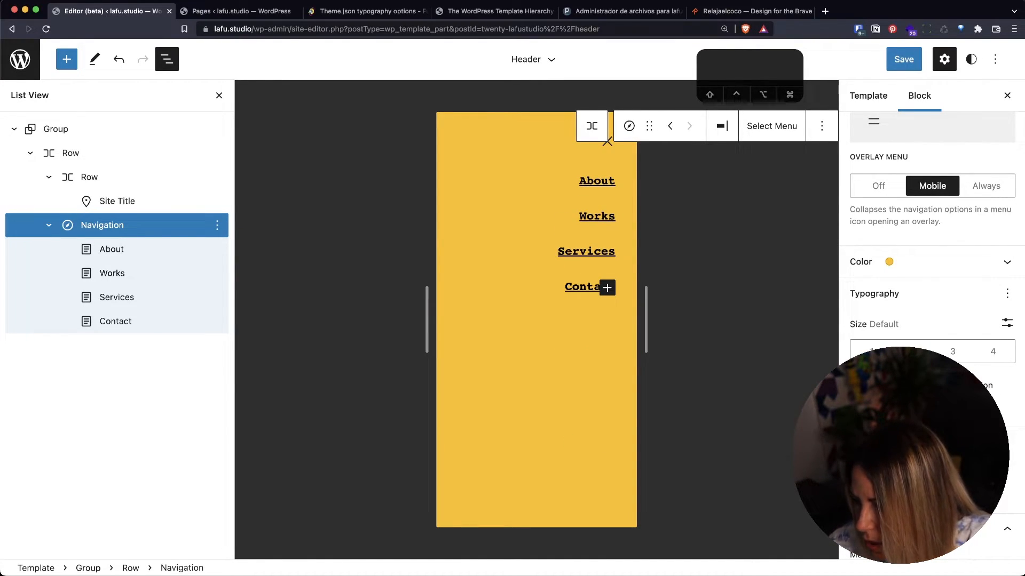
- Review the Navigation block's display, colour, typography and advanced settings, including the menu icon options and the submenu and overlay colours
scroll(931, 320, "down", 5)
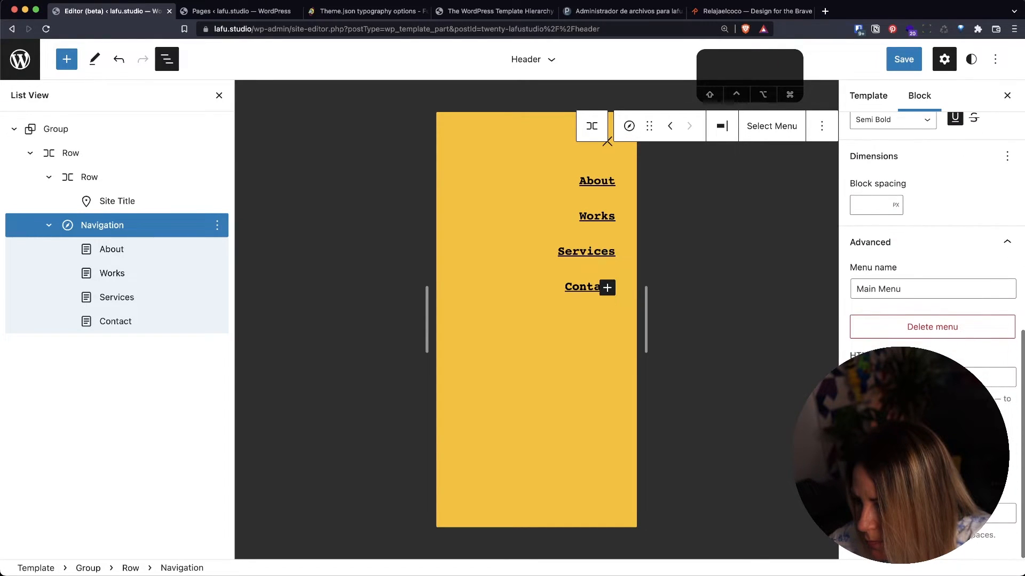
scroll(931, 320, "up", 5)
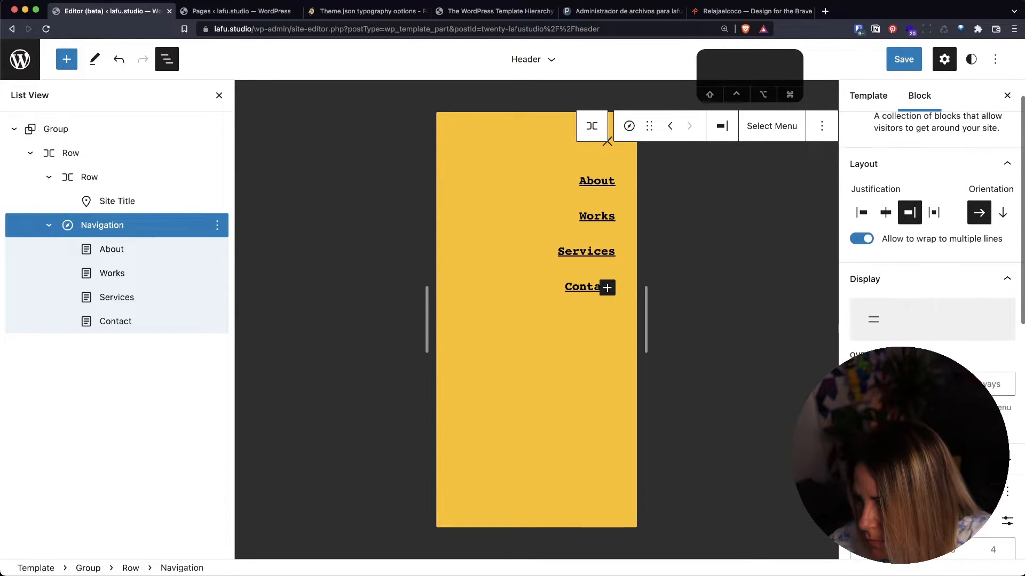
left_click(914, 358)
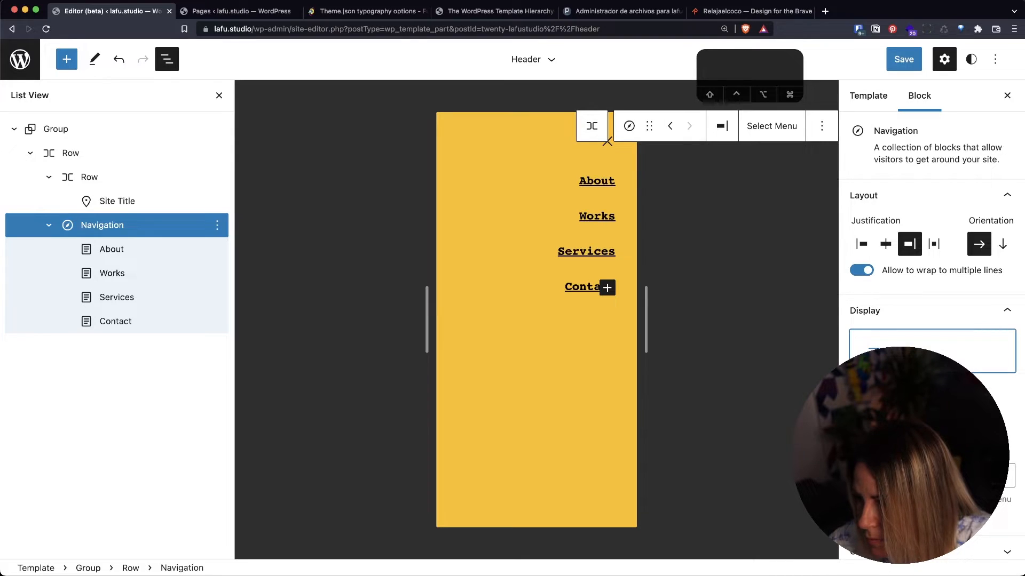
left_click(861, 393)
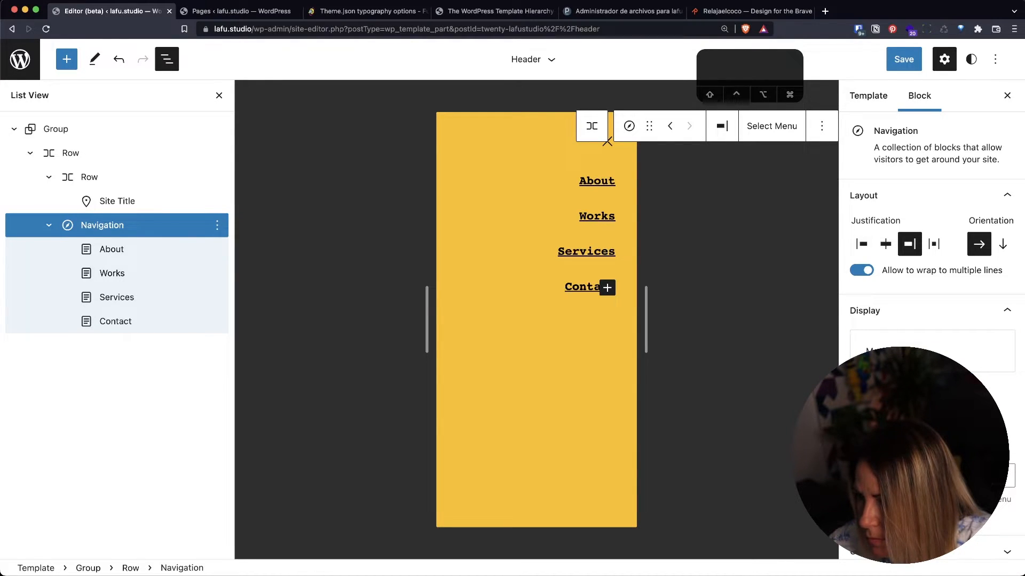
scroll(931, 266, "down", 3)
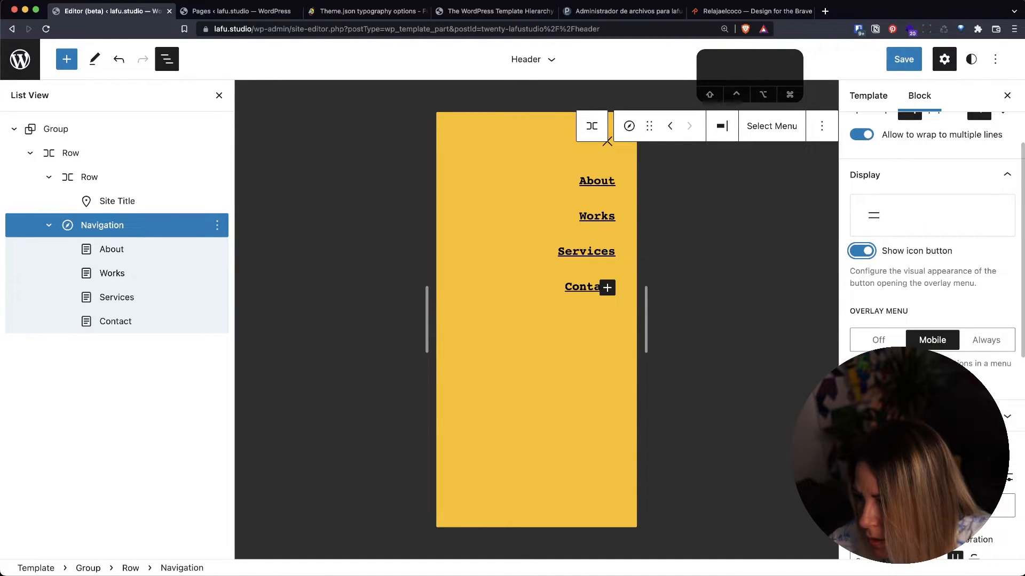
scroll(932, 267, "down", 2)
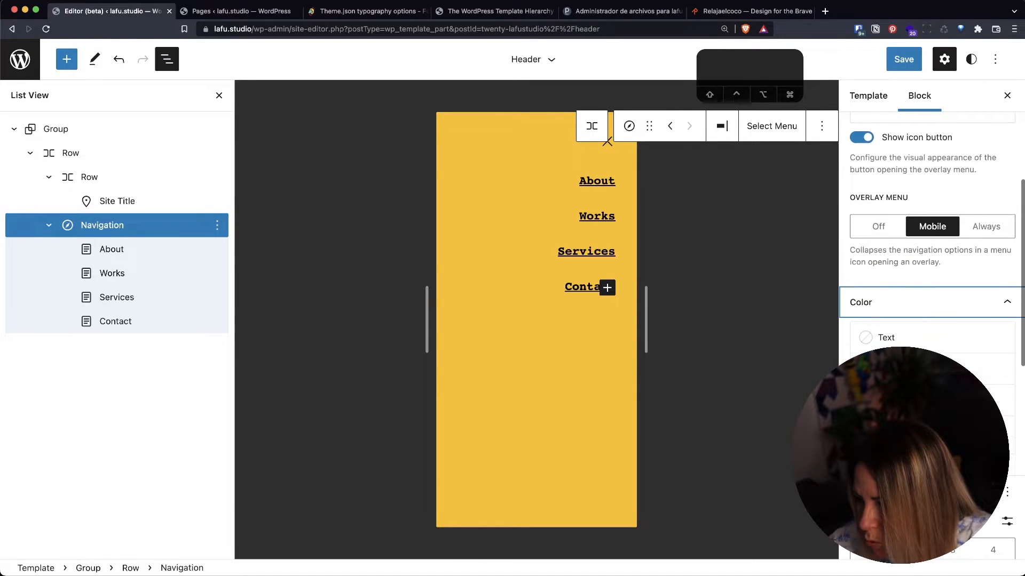
left_click(931, 401)
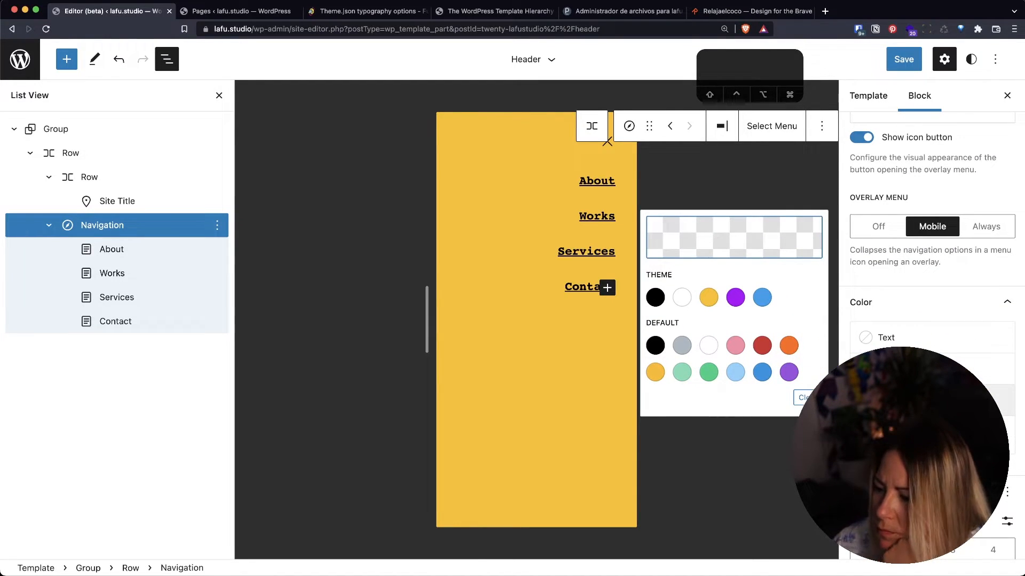
left_click(932, 400)
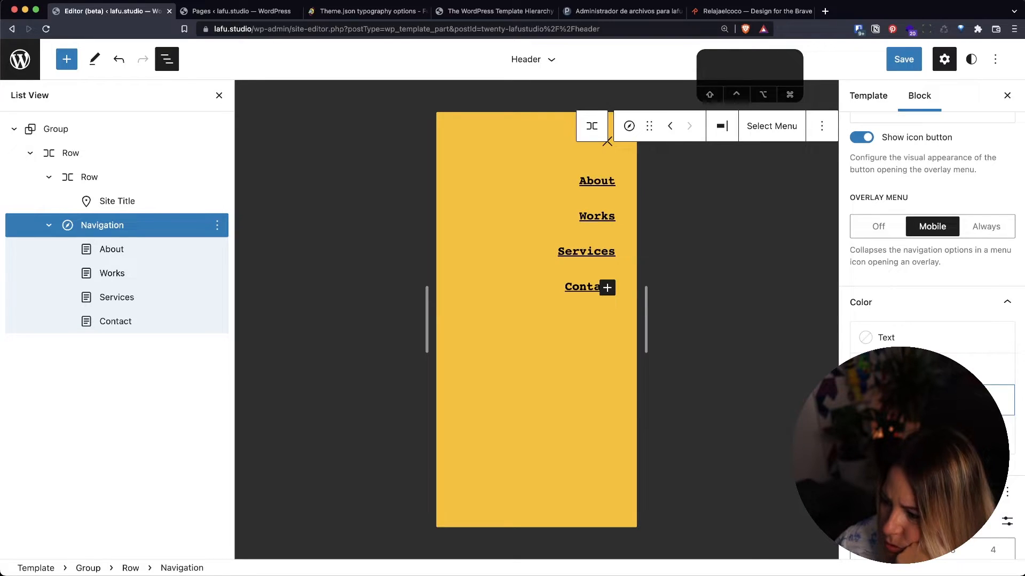
left_click(931, 434)
left_click(931, 435)
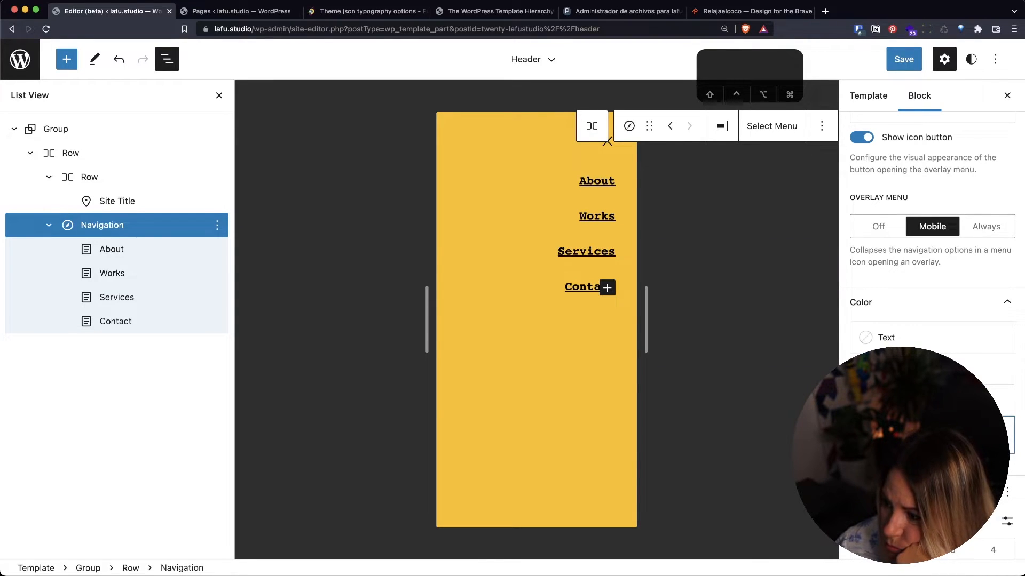
scroll(931, 427, "up", 1)
scroll(931, 427, "down", 5)
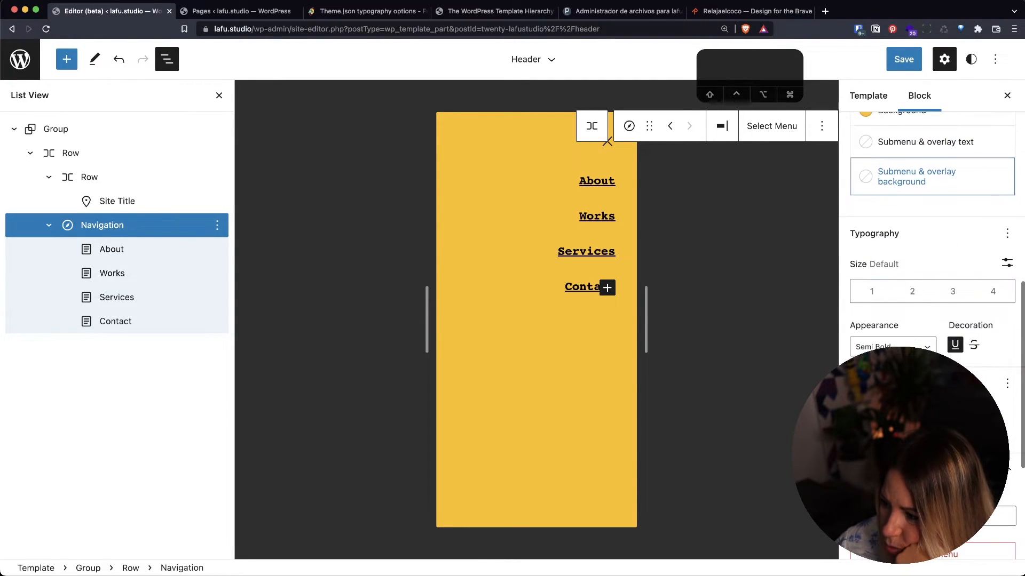
scroll(931, 427, "down", 5)
scroll(931, 373, "up", 10)
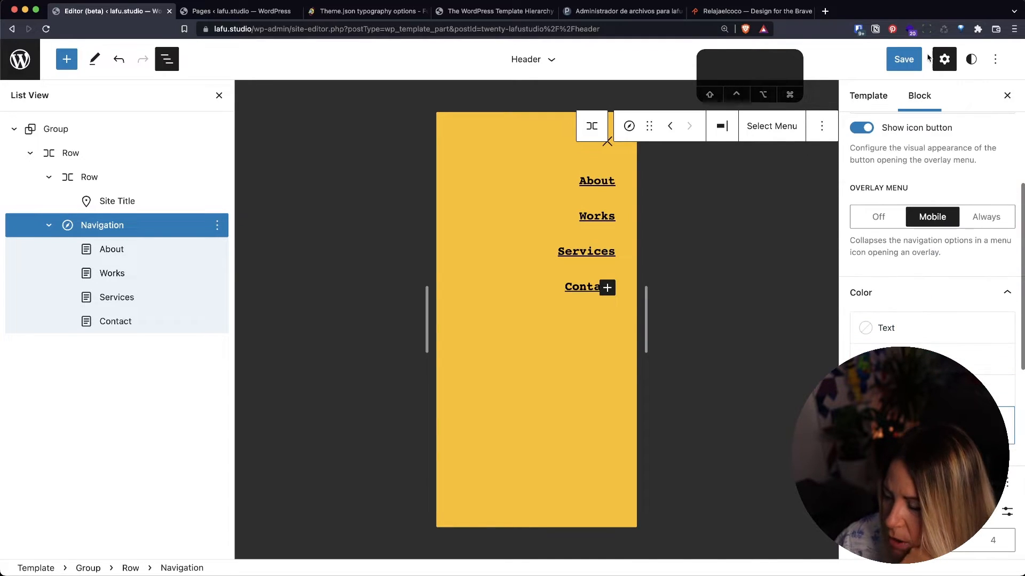
- Save the changes to the Header template part
left_click(903, 59)
left_click(907, 60)
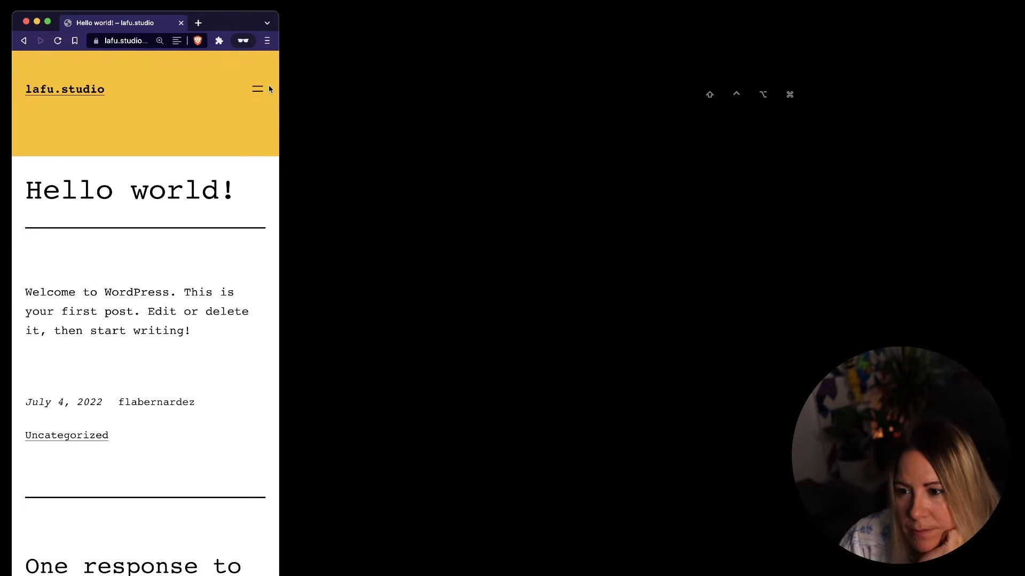
- Inspect the menu button of the live Hello world! post in the developer tools and check the header at several page widths
right_click(260, 88)
left_click(301, 227)
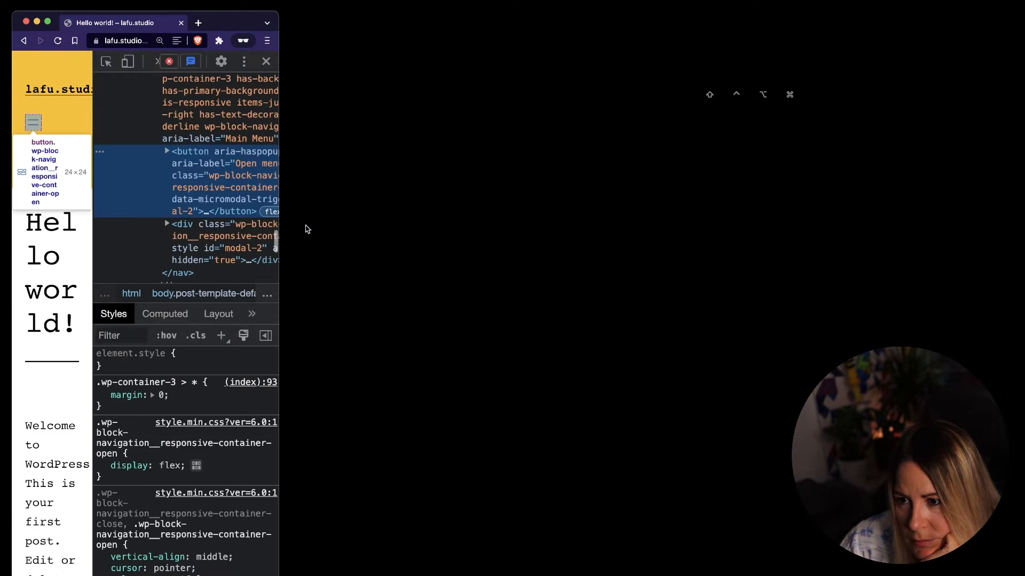
left_click_drag(279, 224, 790, 181)
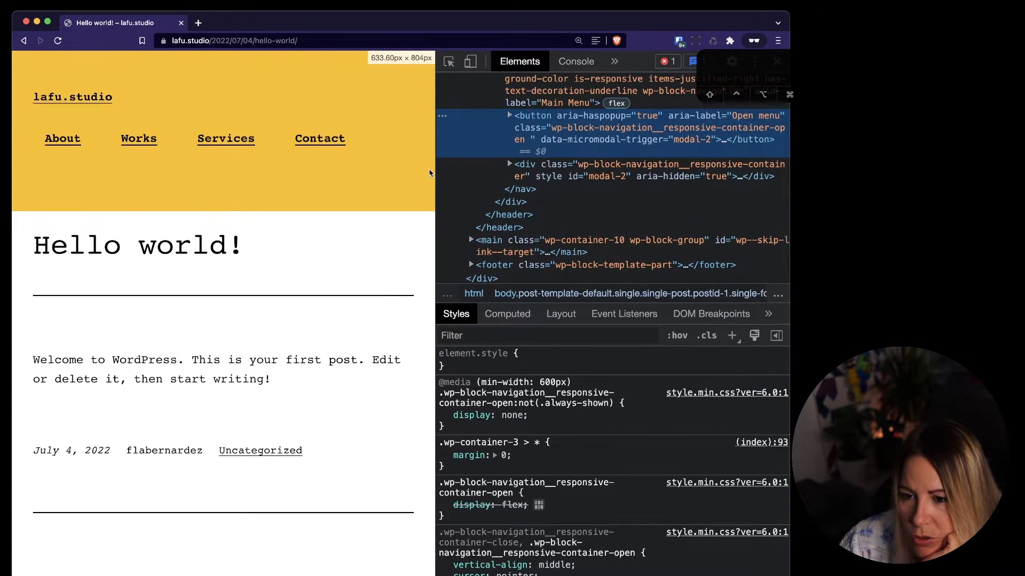
left_click_drag(438, 178, 588, 175)
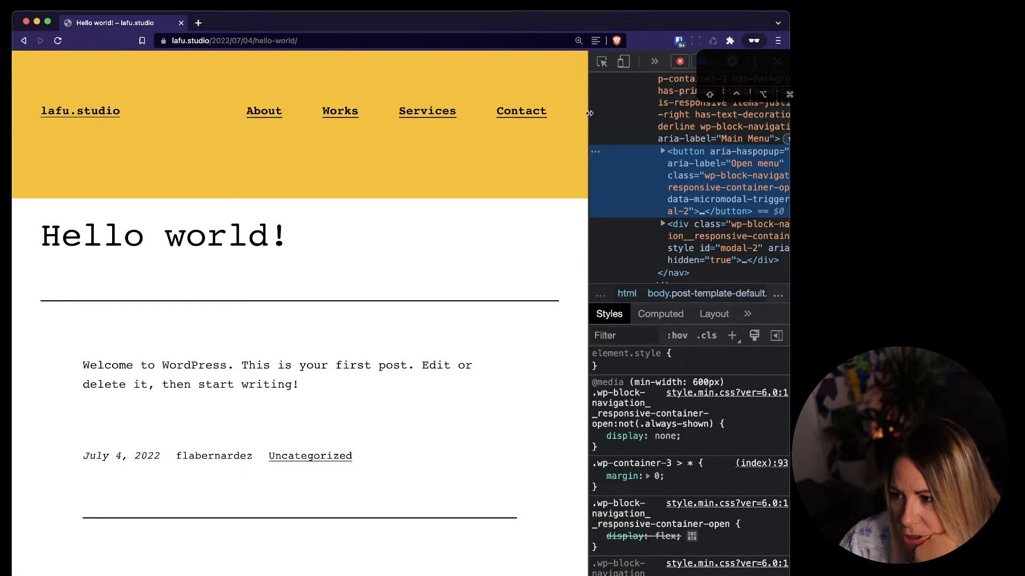
left_click_drag(589, 113, 499, 117)
- Return to the site editor, close the overlay menu in the preview, and widen the canvas to examine the full navigation row
key("ctrl+Left")
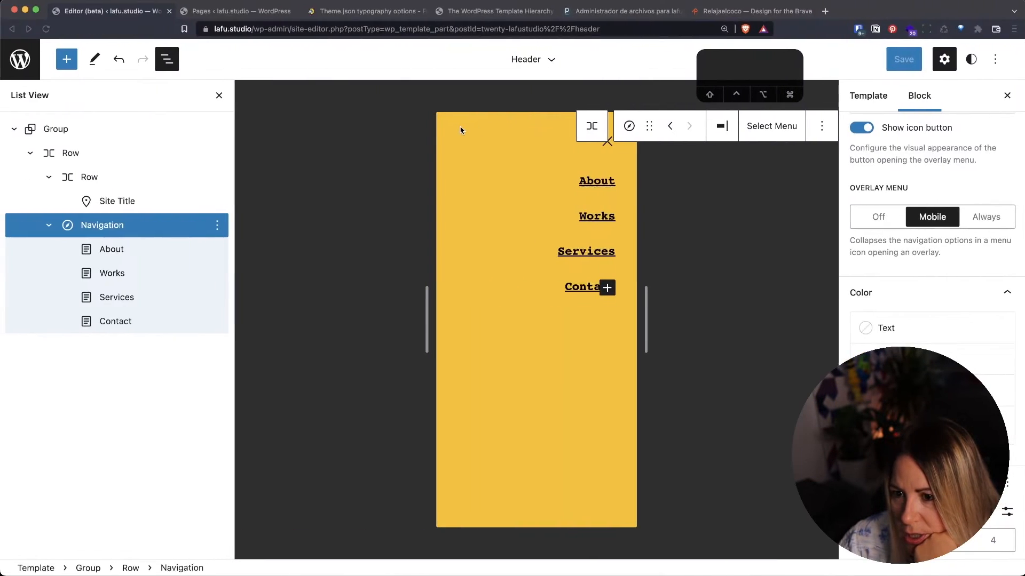
left_click(873, 94)
left_click(913, 96)
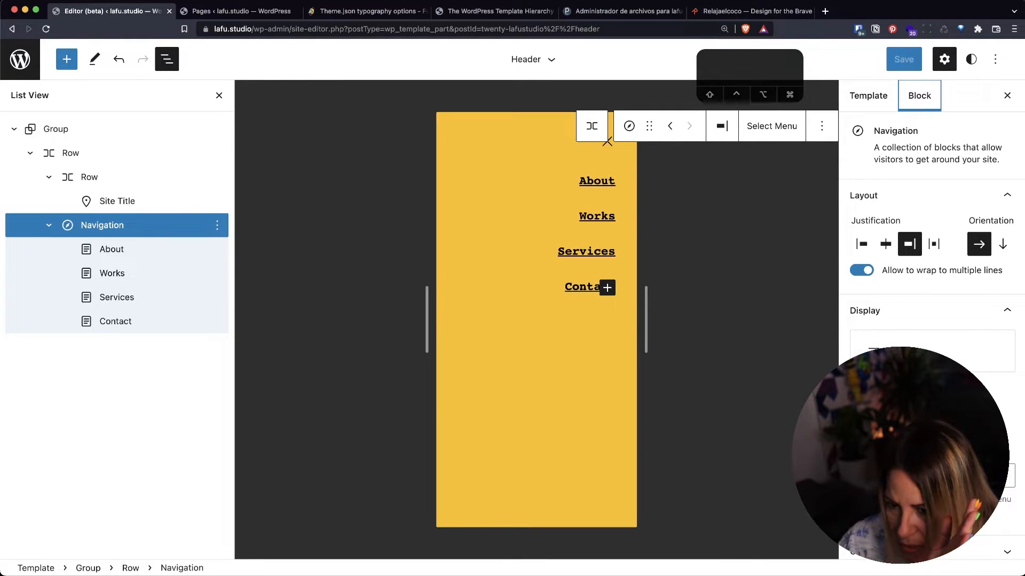
scroll(931, 267, "down", 3)
scroll(931, 267, "up", 3)
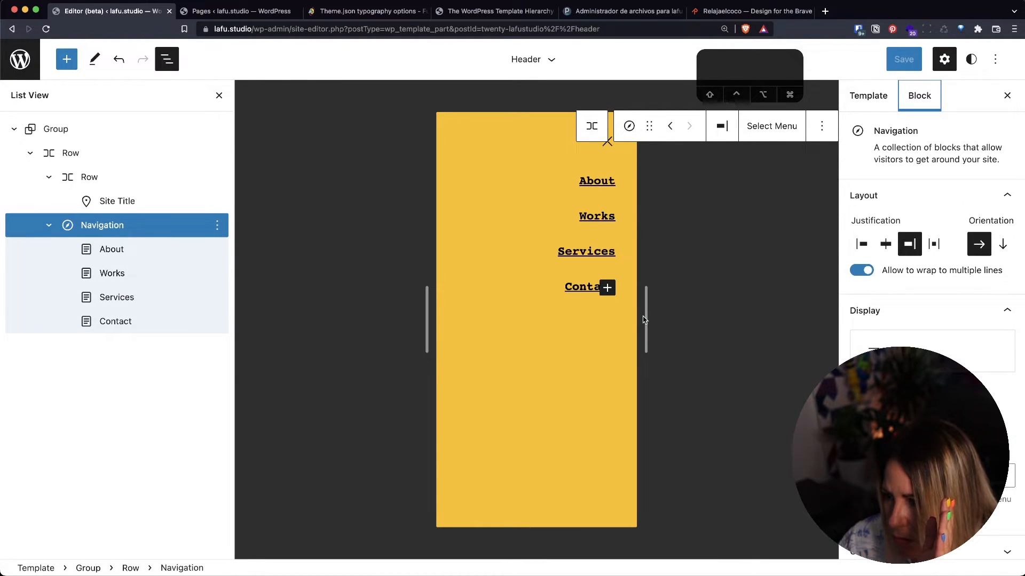
mouse_move(645, 316)
left_mouse_down()
mouse_move(823, 317)
mouse_move(630, 309)
left_mouse_up()
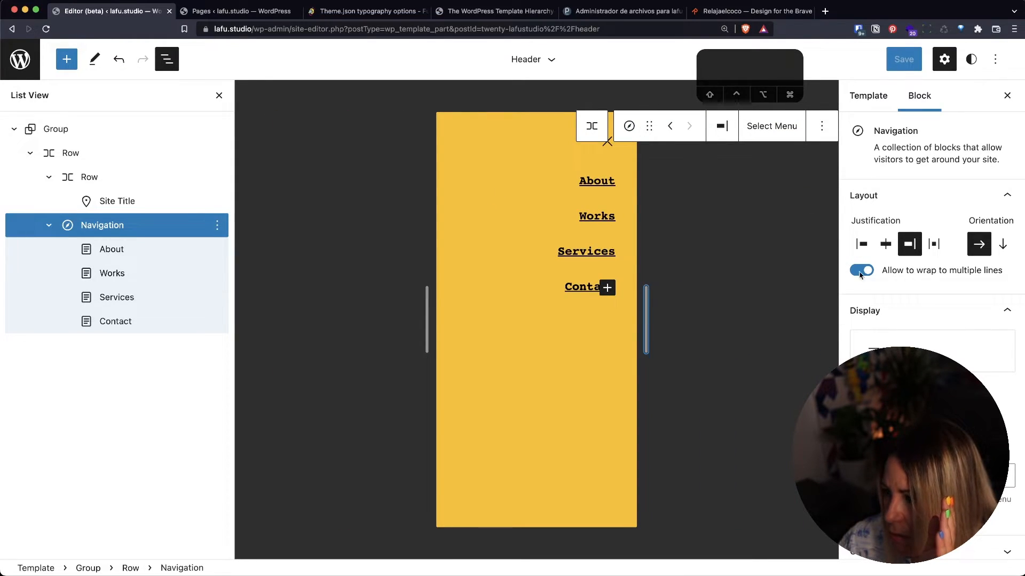
left_click(606, 148)
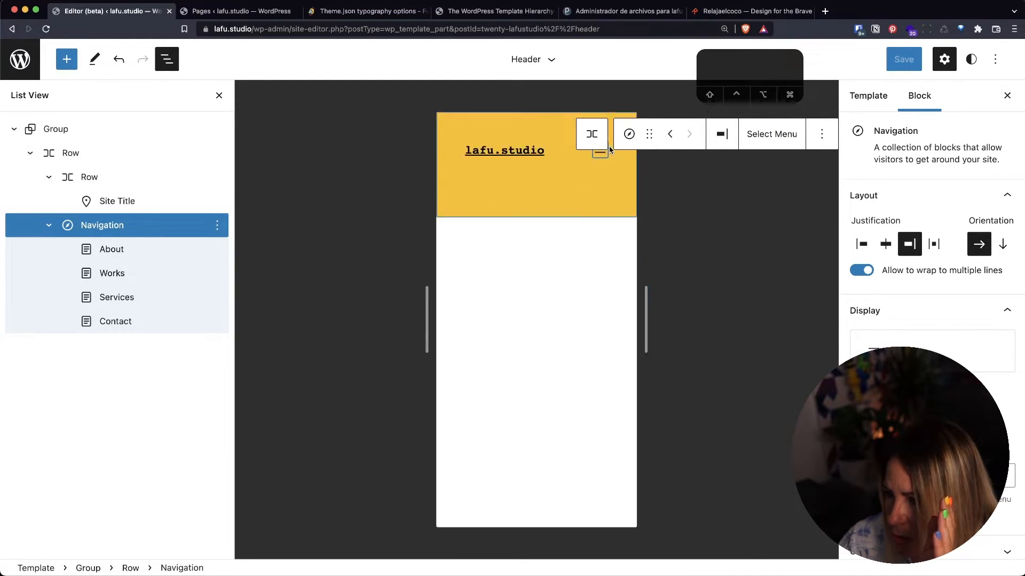
left_click_drag(648, 304, 773, 280)
left_click(695, 141)
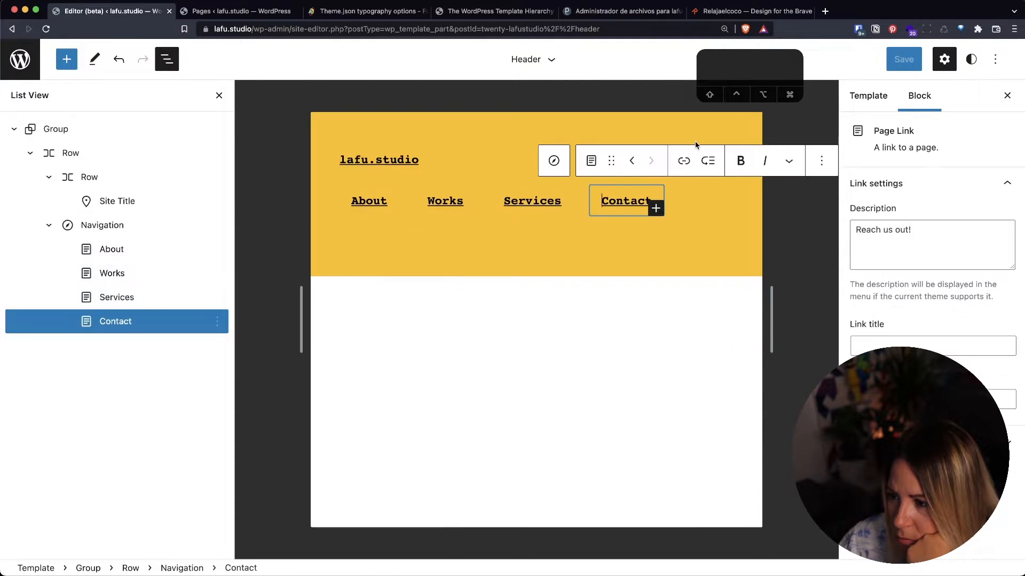
left_click(522, 125)
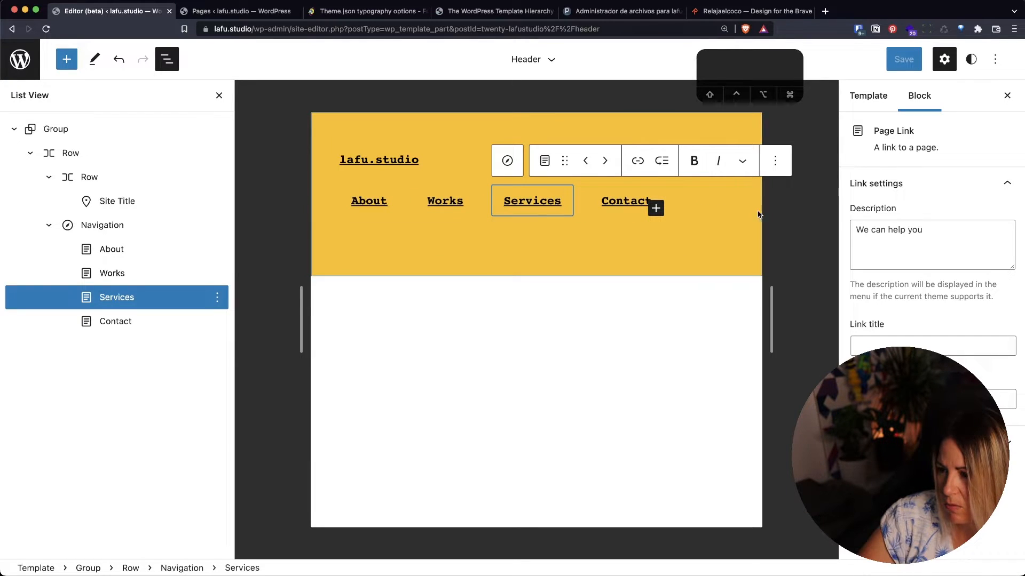
left_click(721, 206)
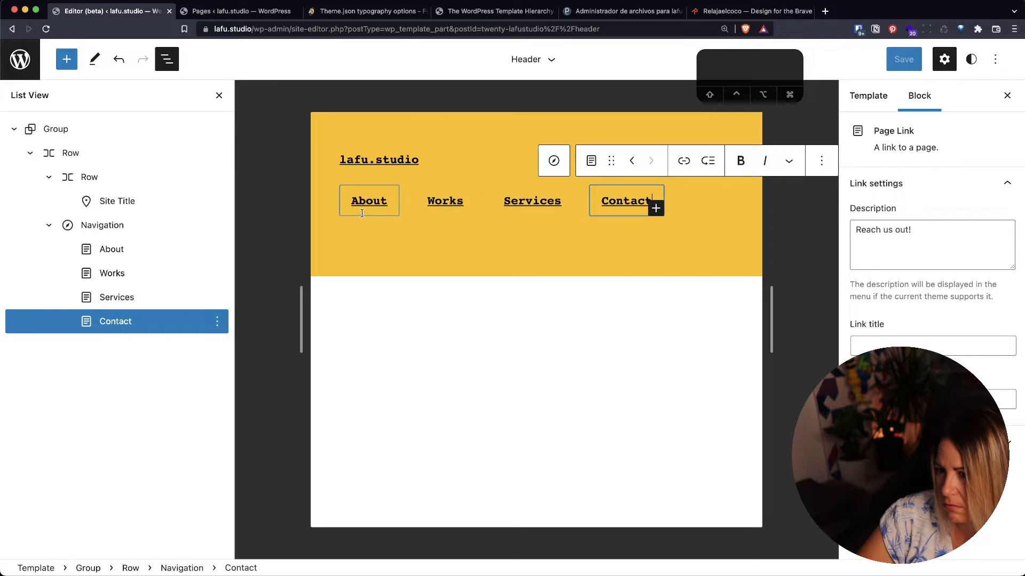
- Try the vertical orientation on the right-justified Navigation block and switch it back to horizontal
left_click(75, 227)
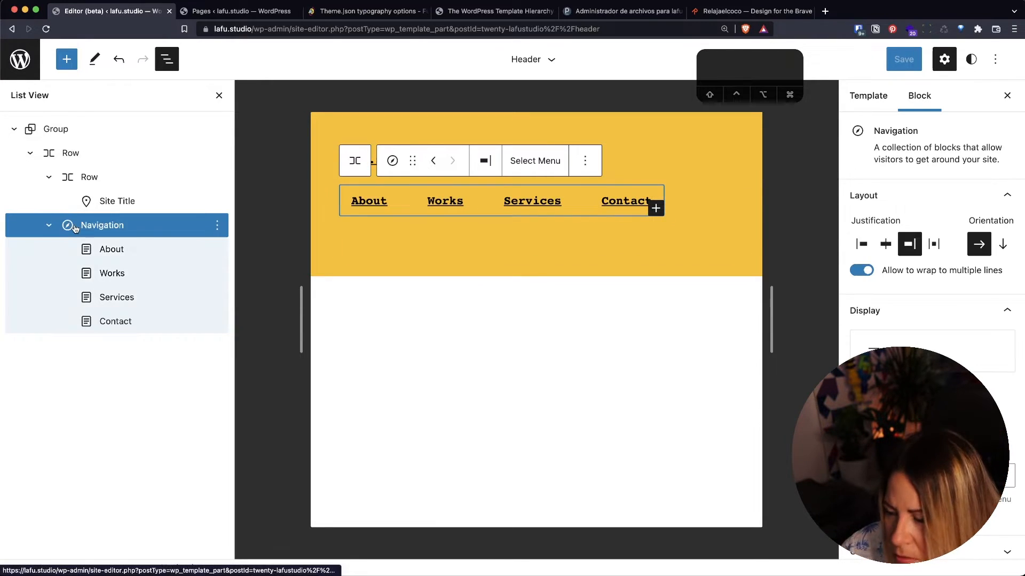
left_click(916, 248)
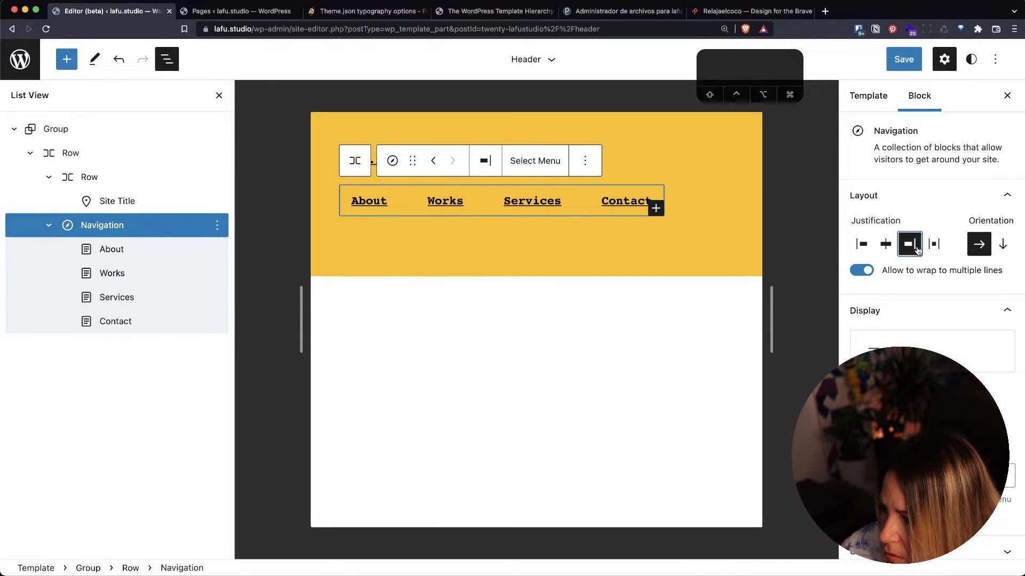
left_click(999, 245)
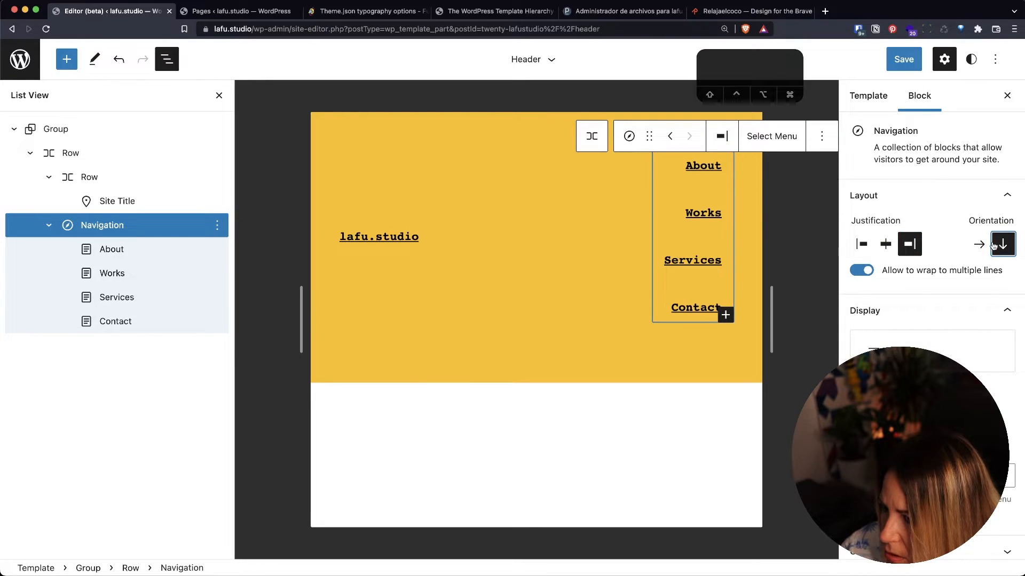
left_click(984, 245)
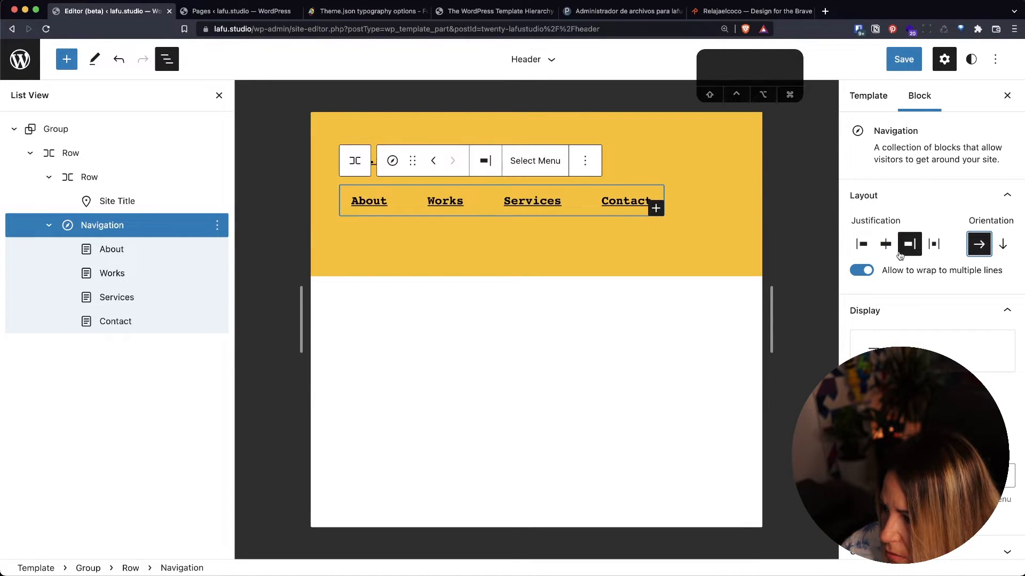
- Disallow wrapping to multiple lines for the Navigation block and compare the justification options, ending on right justification
left_click(869, 271)
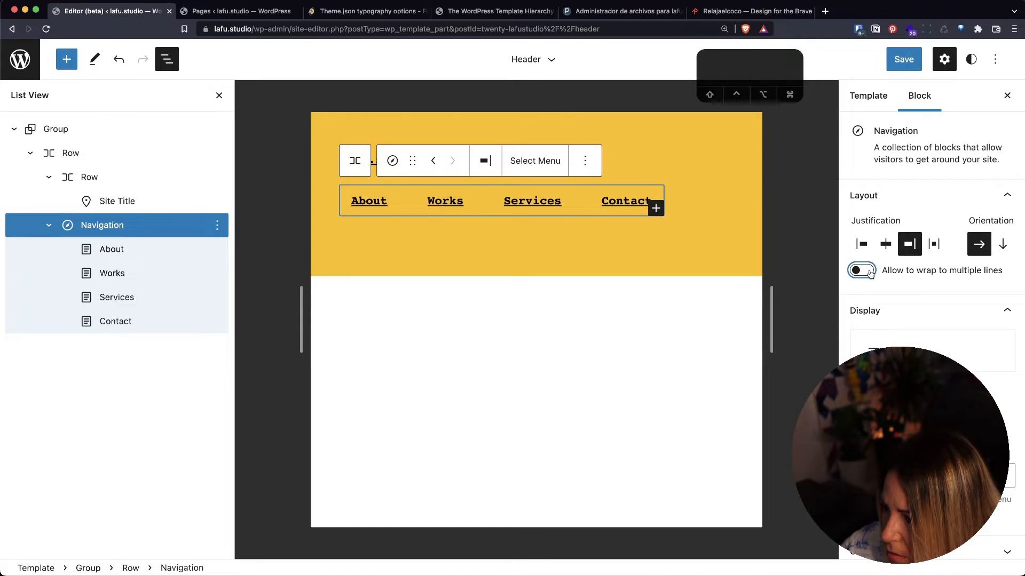
left_click(864, 245)
left_click(892, 245)
left_click(910, 244)
left_click(933, 244)
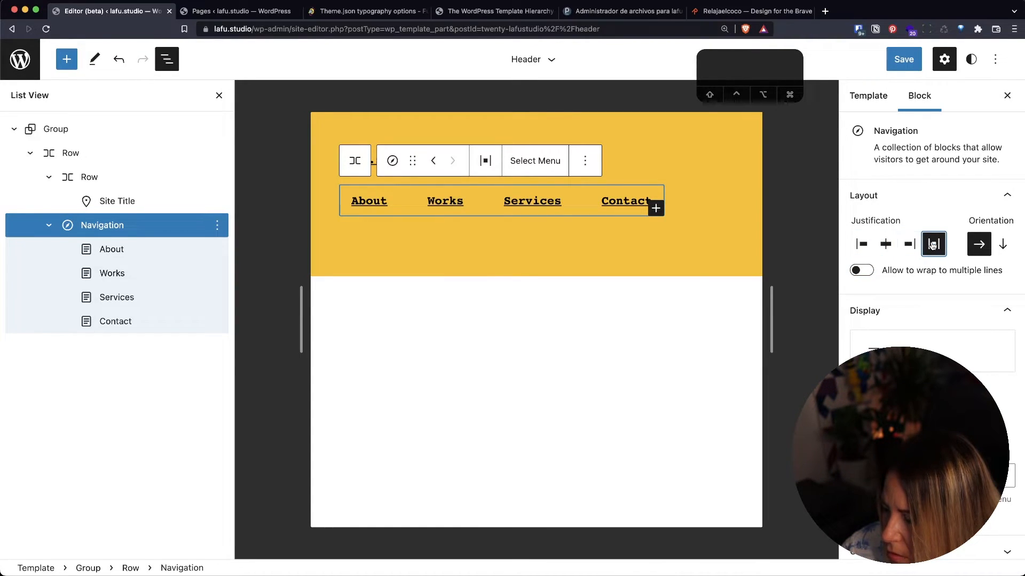
left_click(910, 245)
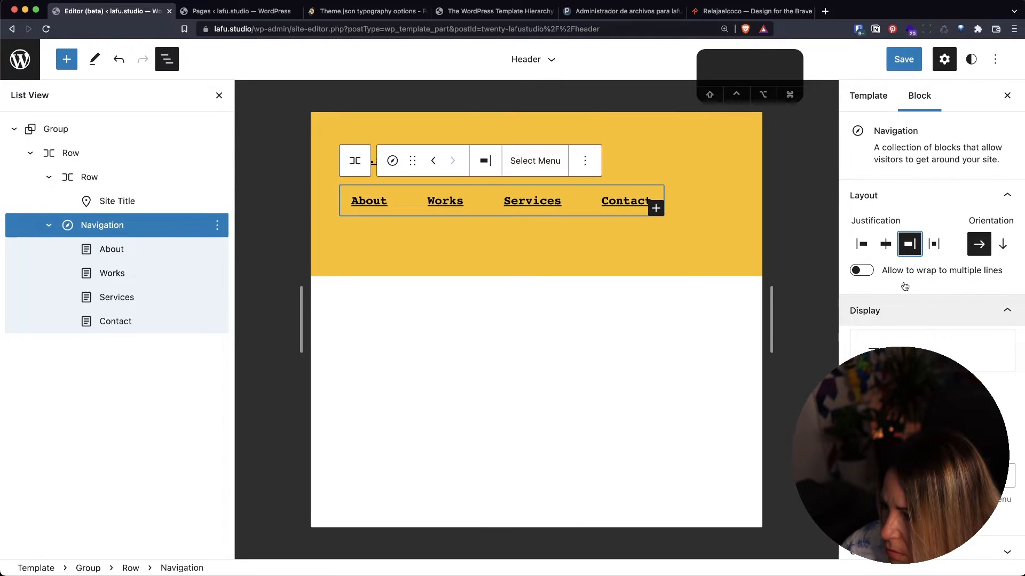
left_click(1005, 196)
left_click(1006, 196)
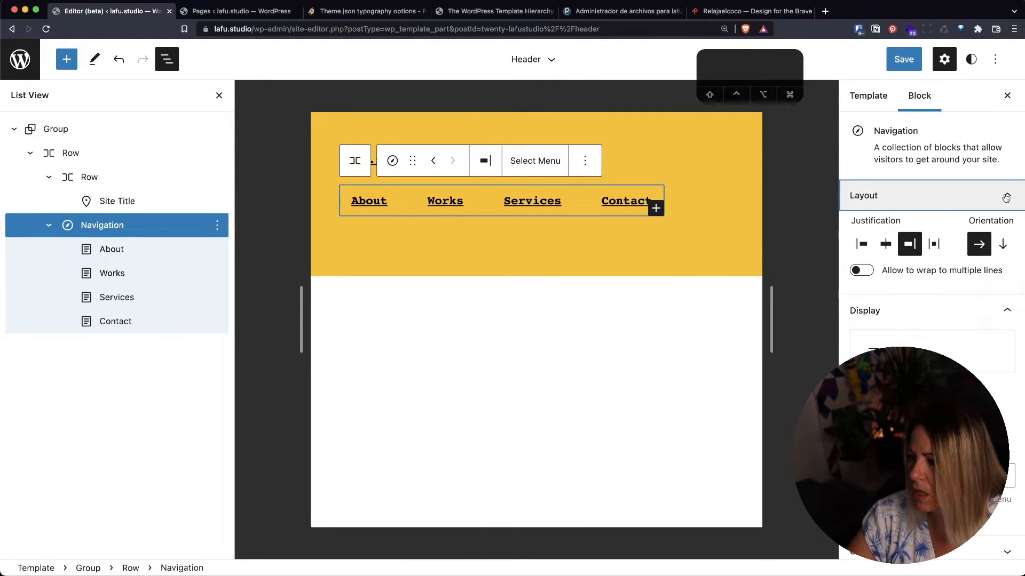
left_click(1006, 196)
scroll(977, 299, "down", 5)
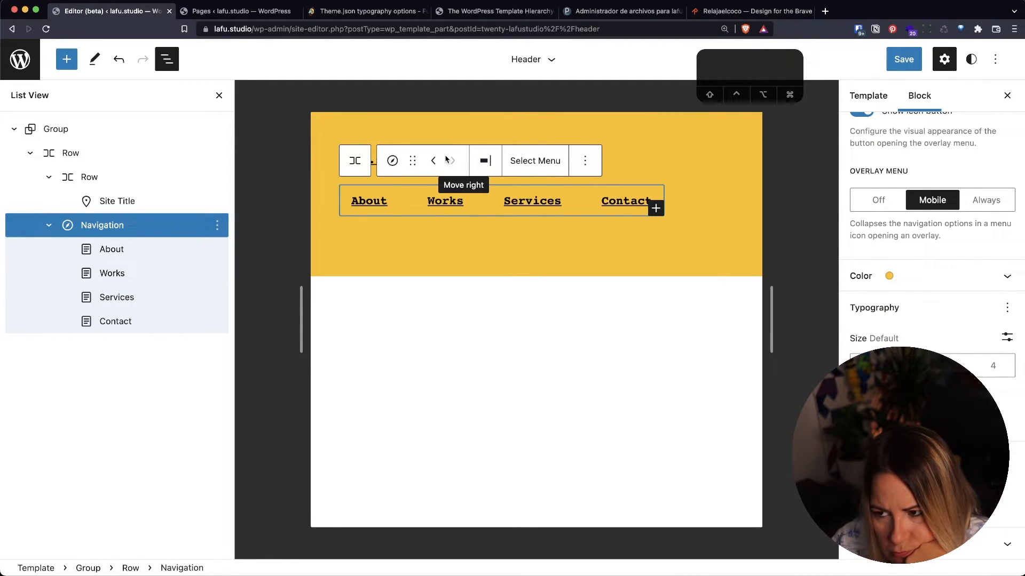
left_click(673, 152)
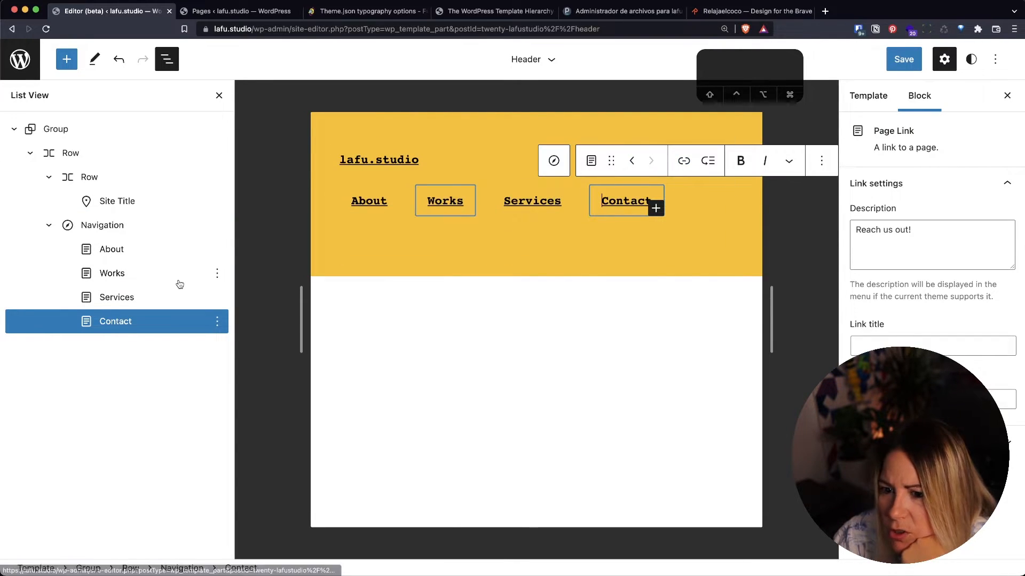
- Check the menu options of the Navigation block, try opening menu management, and cancel leaving the editor
left_click(143, 229)
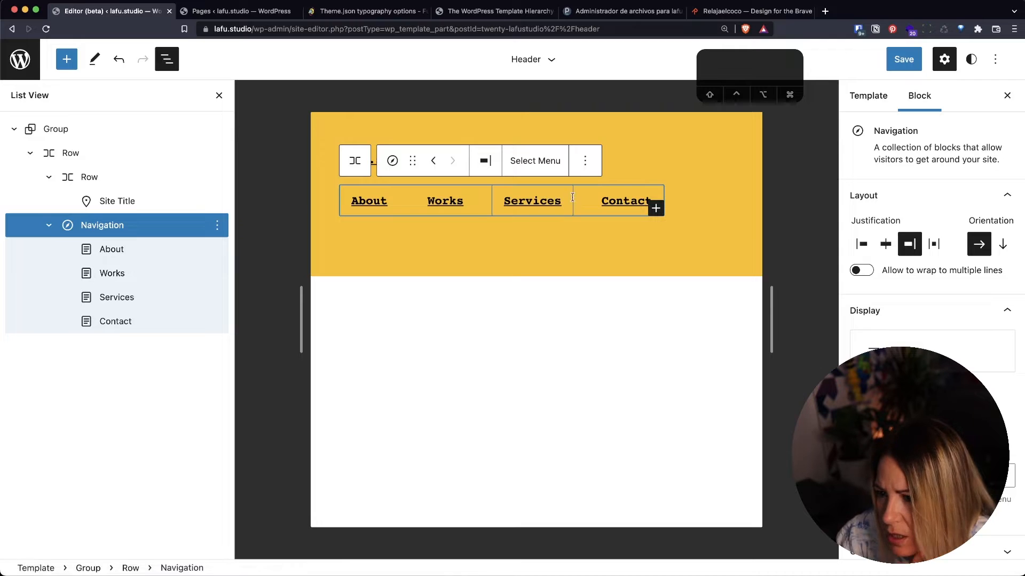
left_click(550, 171)
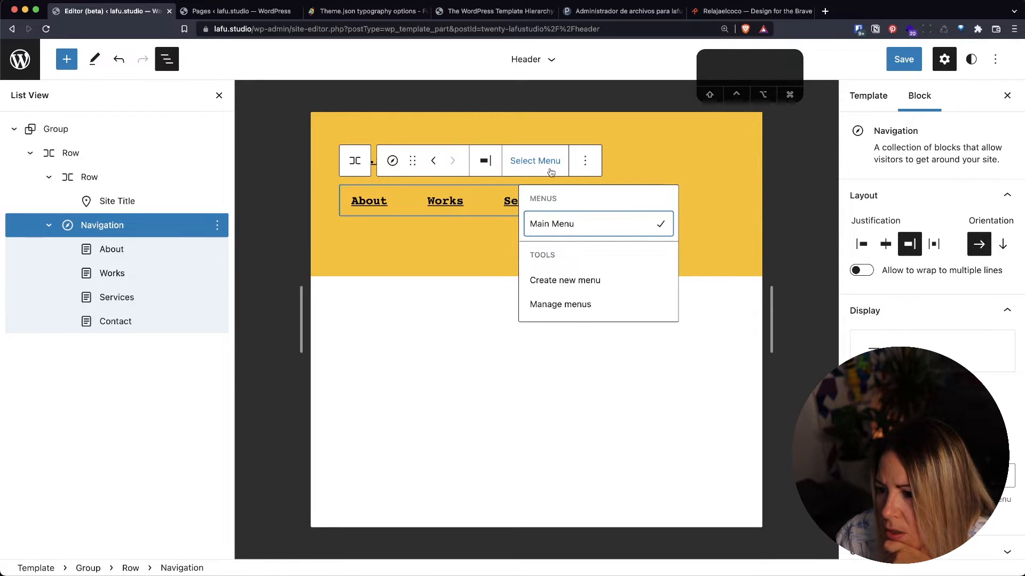
left_click(550, 171)
left_click(550, 171)
left_click(560, 305)
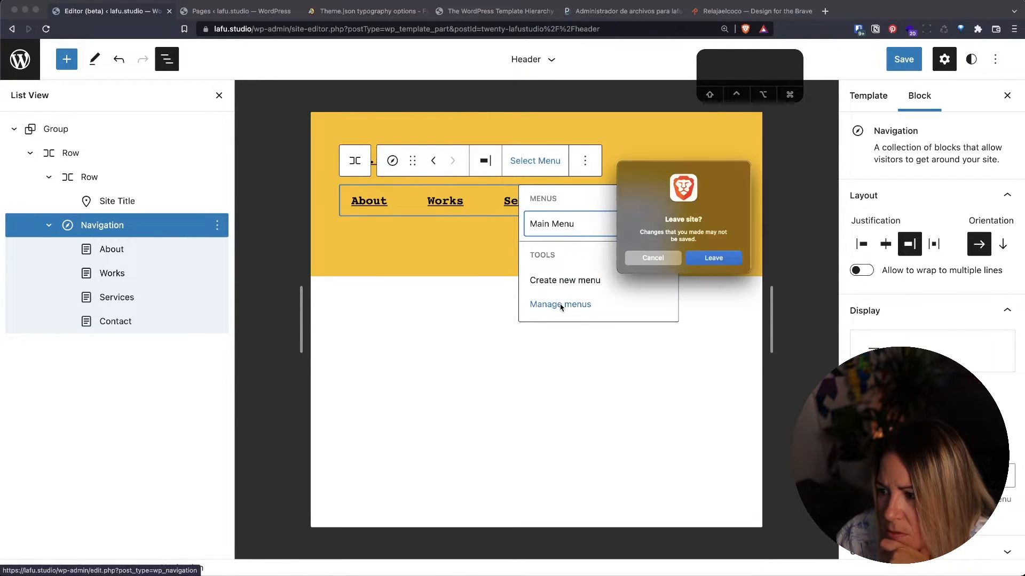
left_click(636, 260)
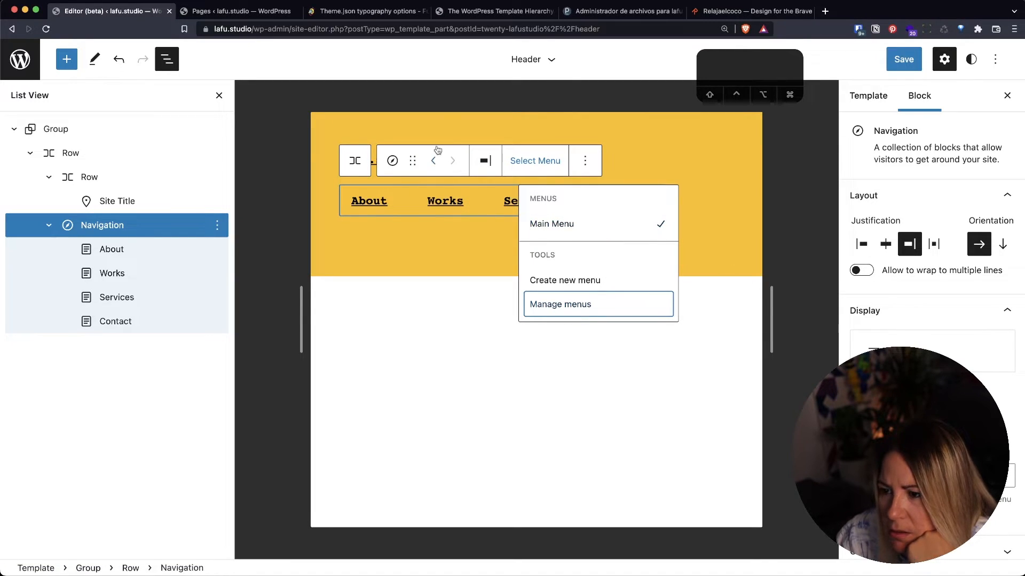
left_click(392, 161)
left_click(394, 169)
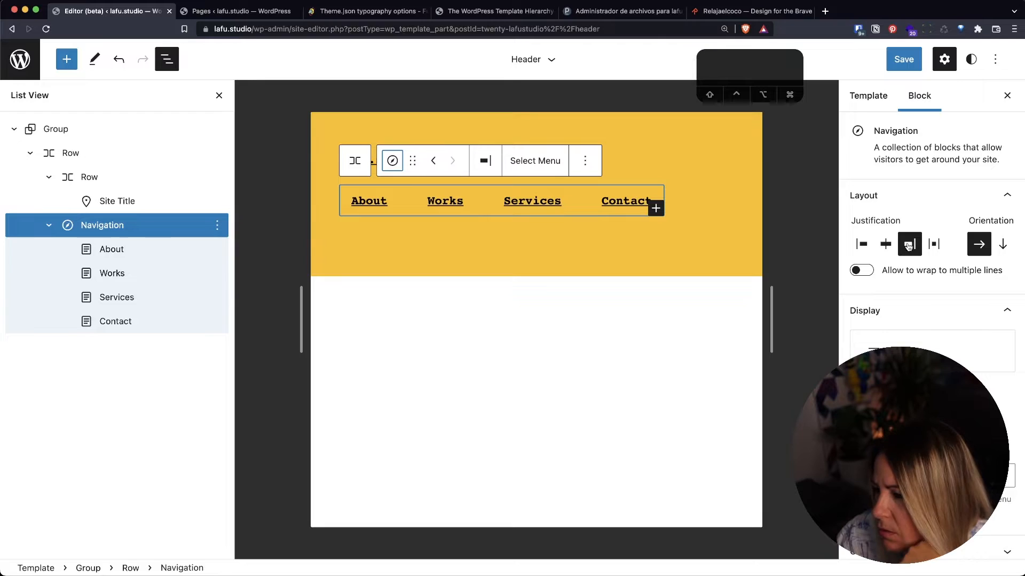
- Compare the Always and Off overlay menu settings of the Navigation block, return to Mobile, and close the preview overlay
scroll(925, 327, "down", 3)
left_click(971, 292)
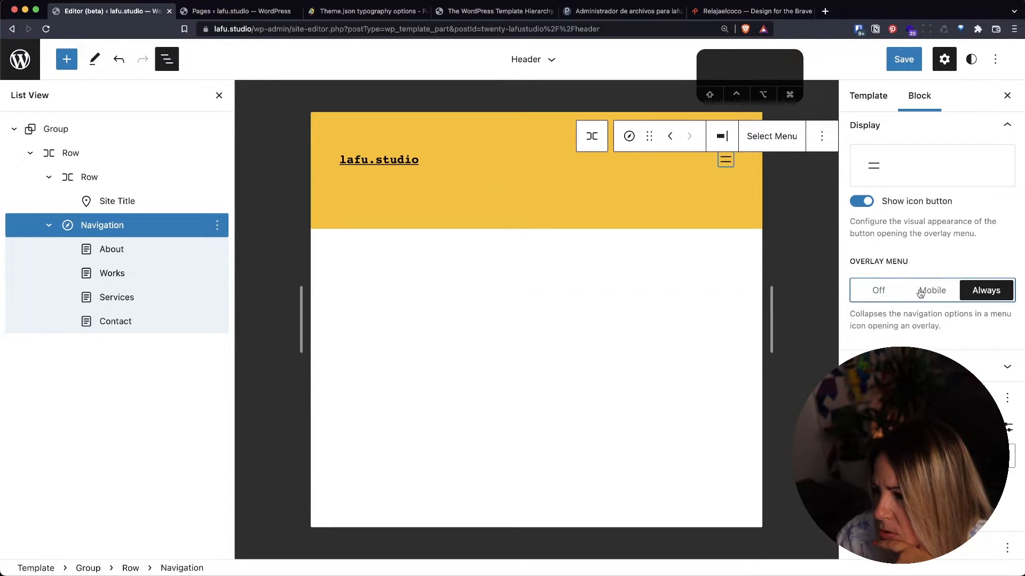
left_click(725, 163)
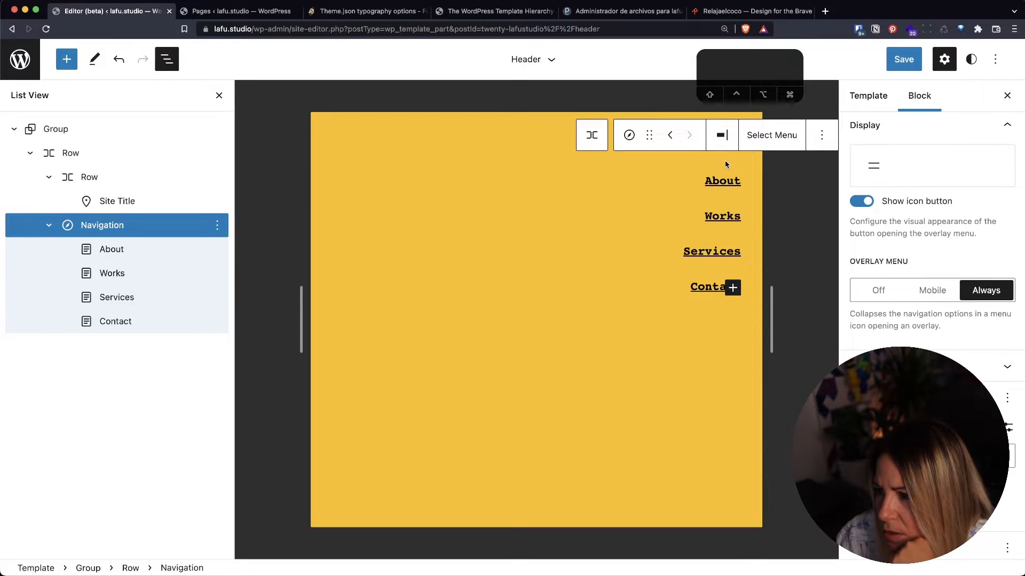
left_click(915, 289)
left_click(868, 293)
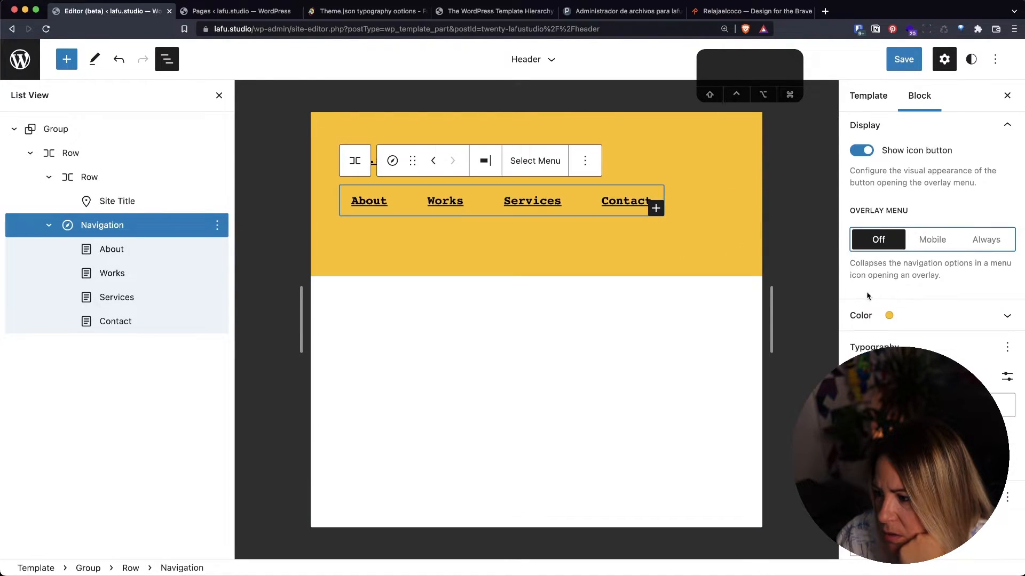
left_click(934, 238)
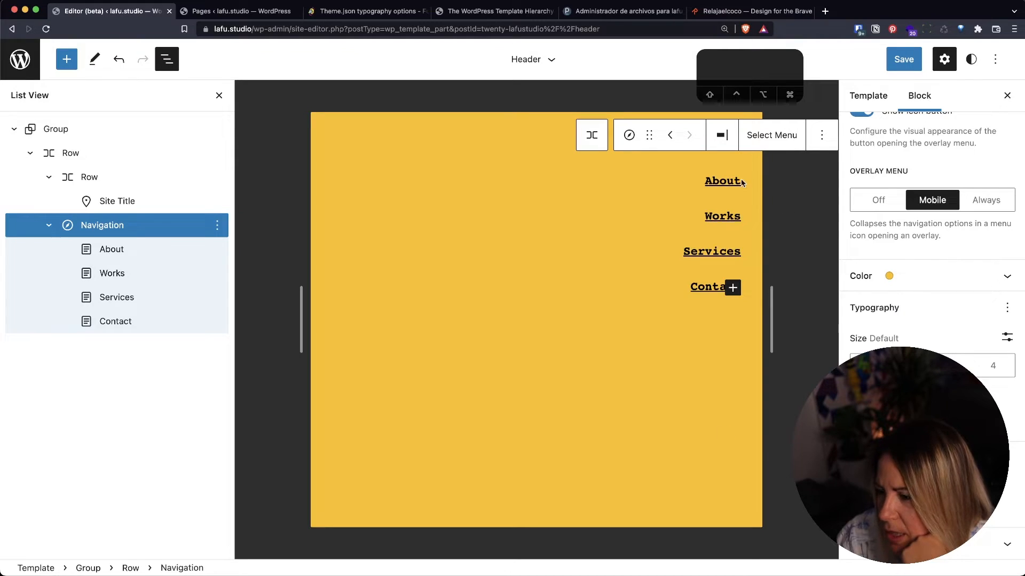
left_click(712, 251)
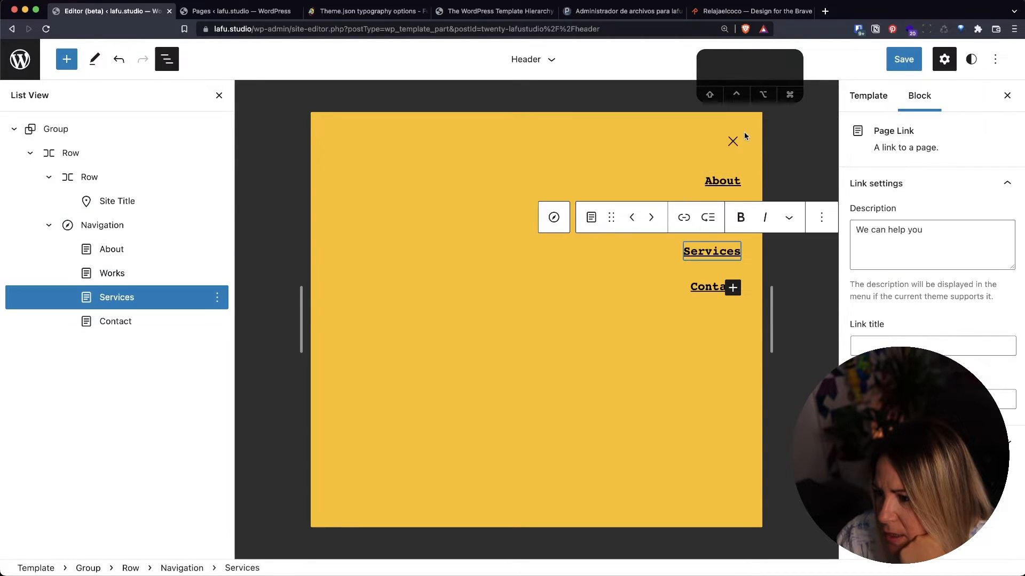
left_click(732, 140)
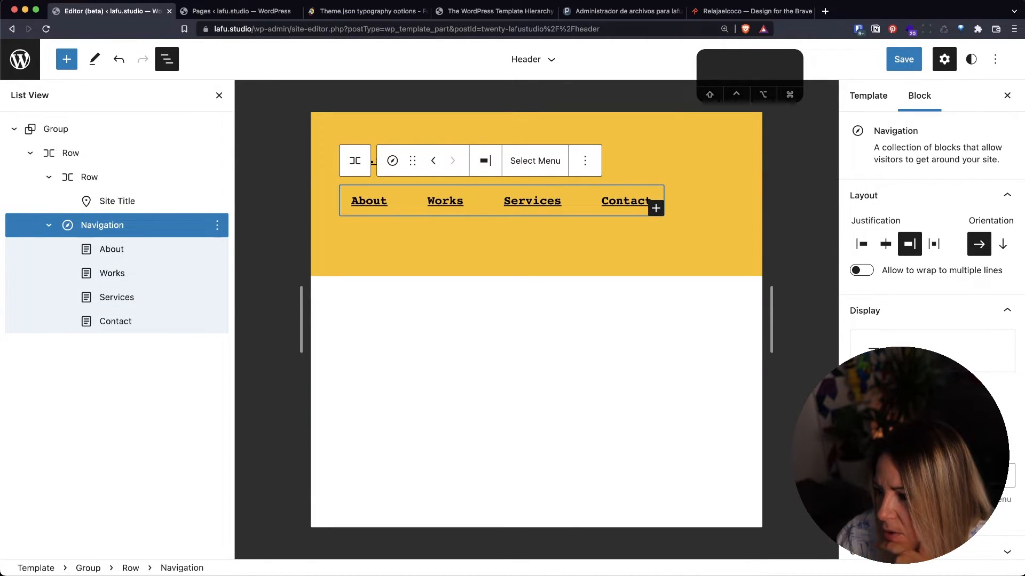
- Reduce the spacing between the Navigation links until they fit on one line beside the site title, and save the header
scroll(932, 267, "down", 5)
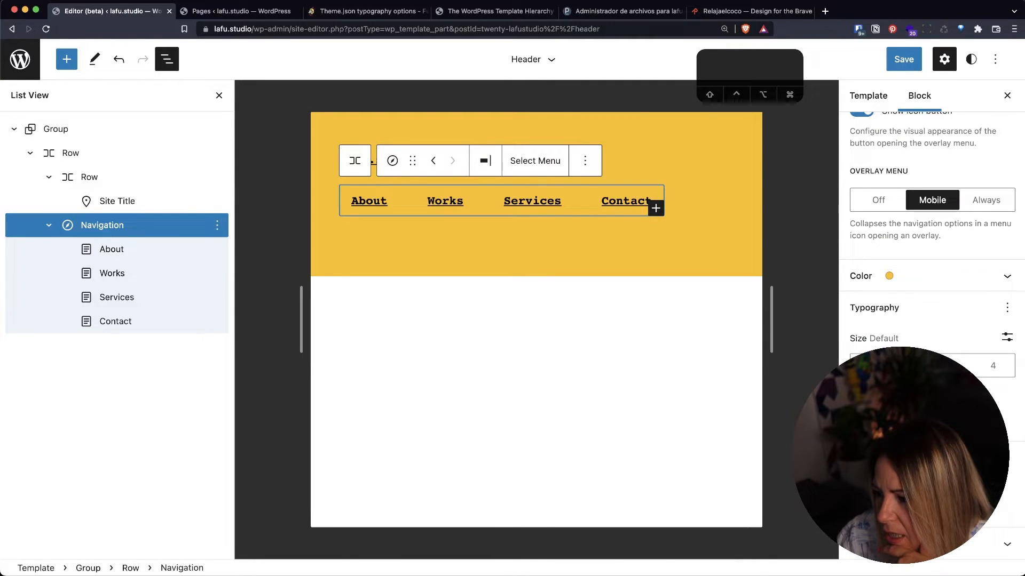
type("55")
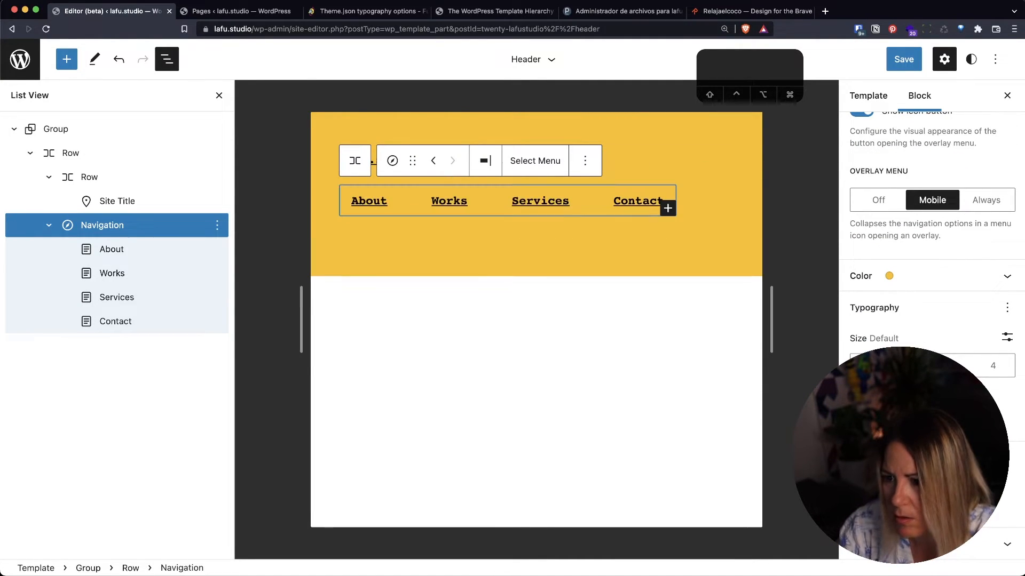
left_click_drag(880, 496, 880, 505)
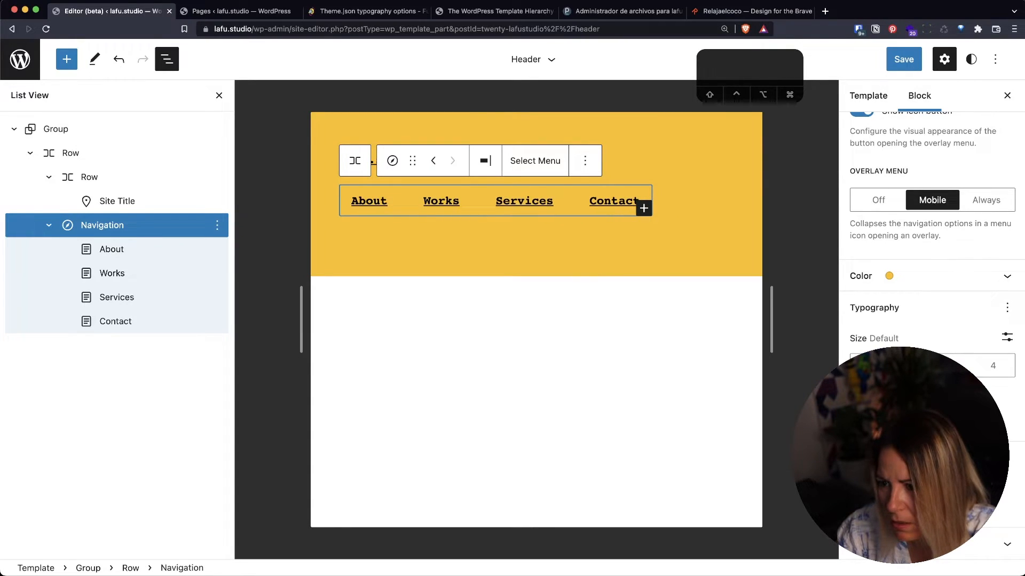
key("Down")
key("Down")
key("Down")
key("Down")
key("Down")
key("Down")
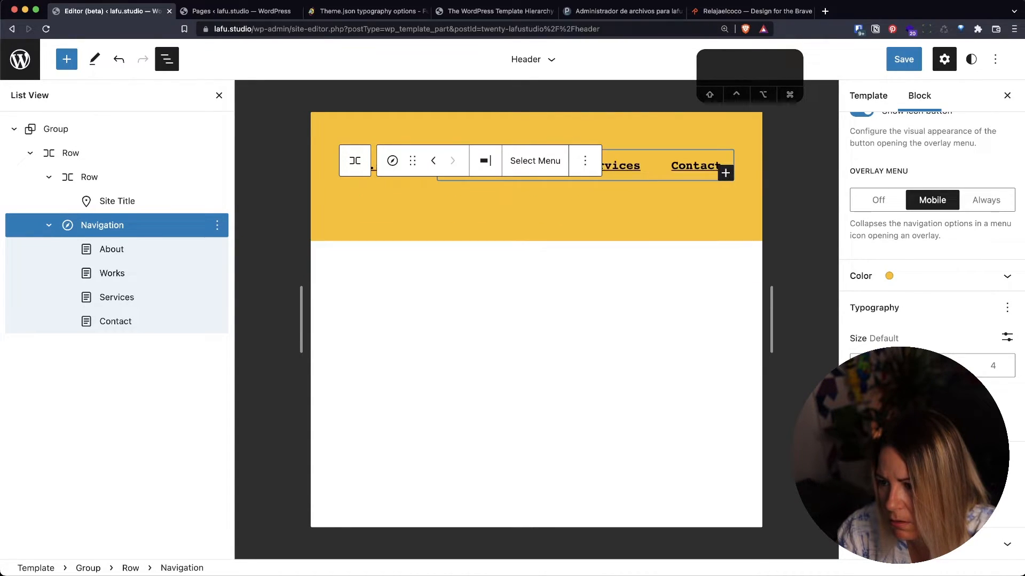
key("Up")
key("Up")
key("Up")
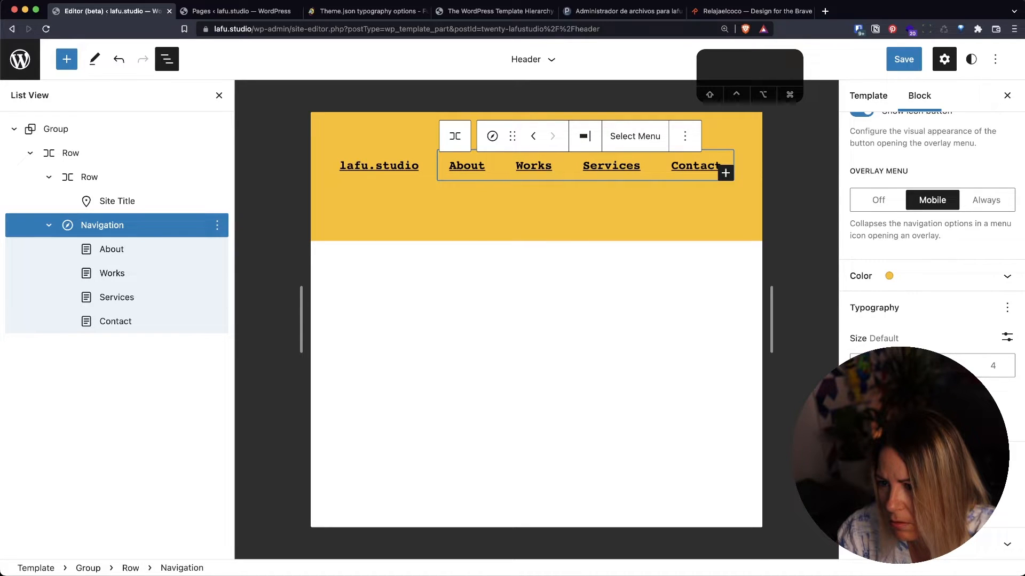
key("Down")
key("Down")
key("Down")
key("Down")
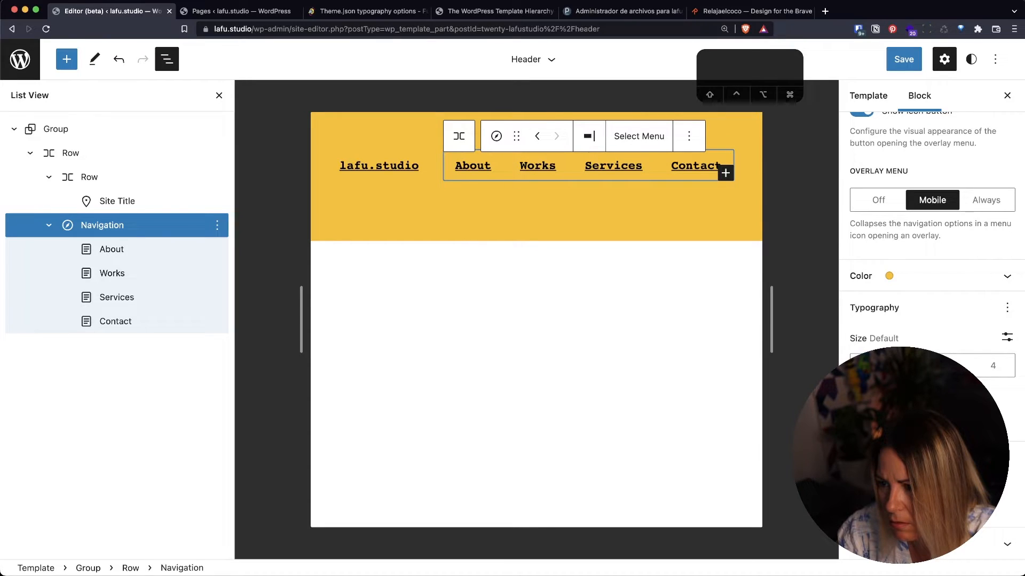
key("Down")
key("Down")
key("Down")
key("Down")
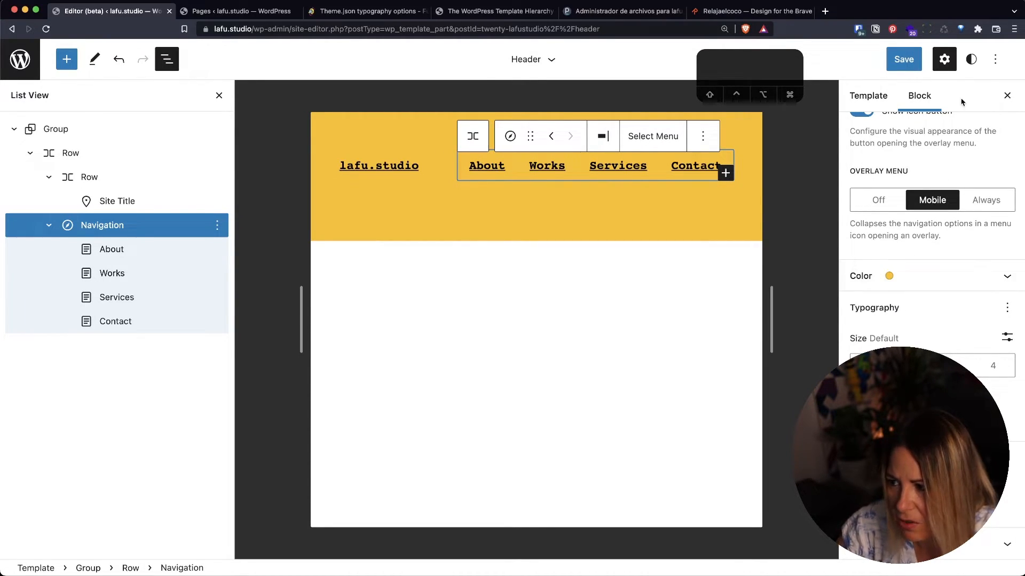
left_click(903, 66)
left_click(904, 68)
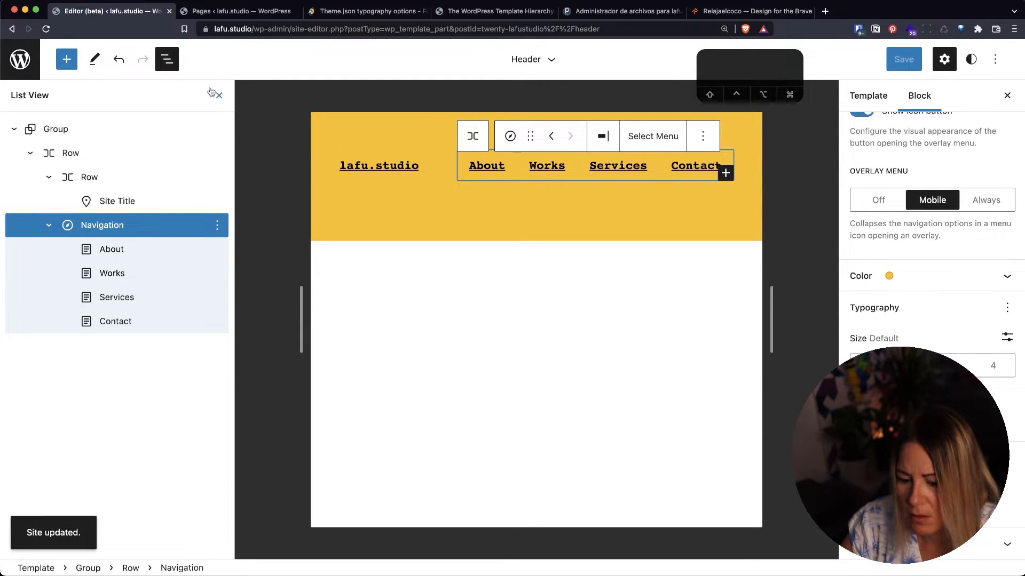
- Switch to the live Hello world! post, reload it, and narrow the page to about 588 px to check the header
left_click(239, 11)
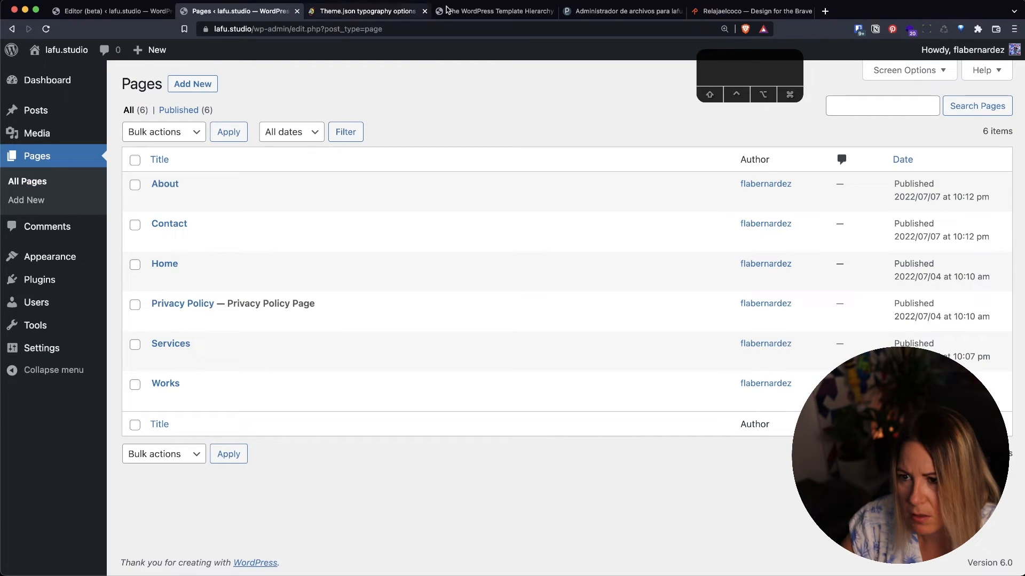
key("ctrl+Right")
key("ctrl+Right")
left_click(57, 41)
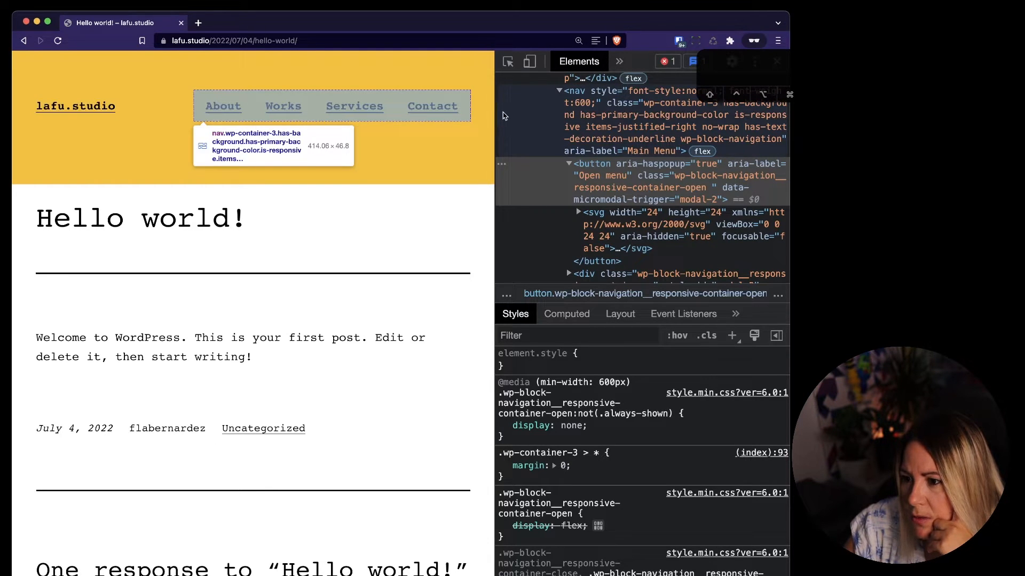
left_click_drag(495, 89, 416, 122)
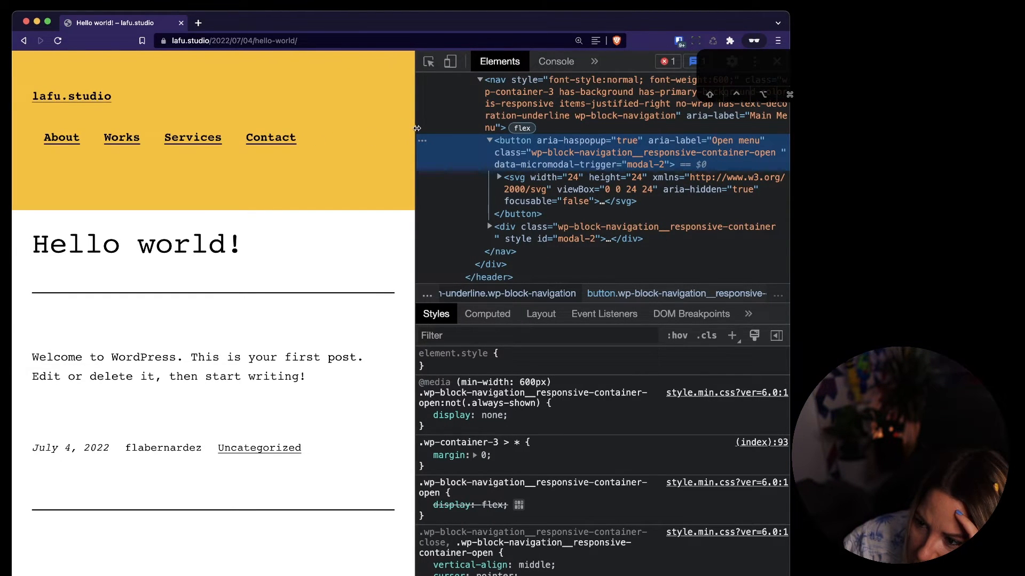
mouse_move(417, 128)
left_mouse_down()
mouse_move(434, 128)
mouse_move(405, 128)
left_mouse_up()
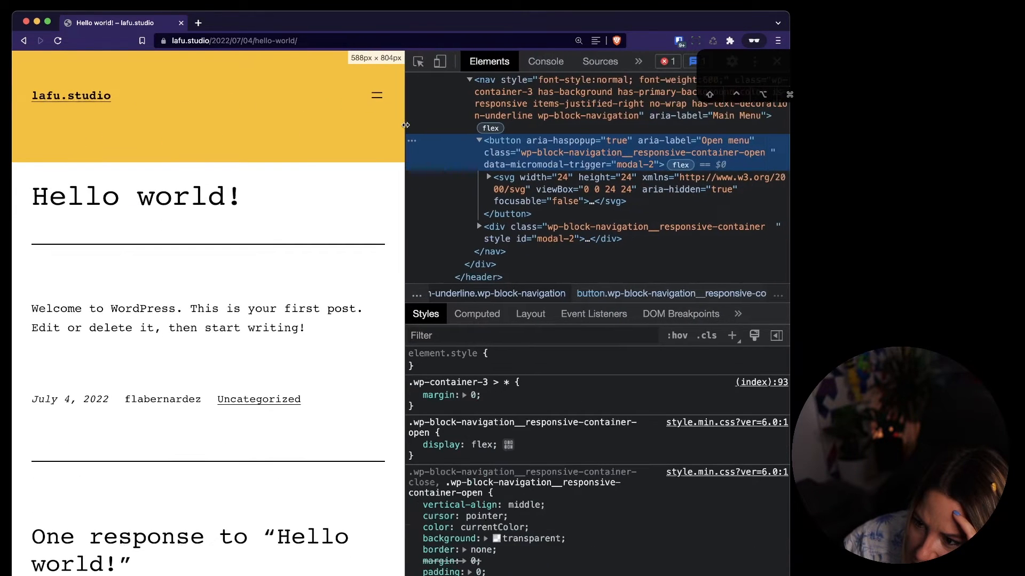
- Inspect the header's menu button in the developer tools and look through its style rules
right_click(375, 97)
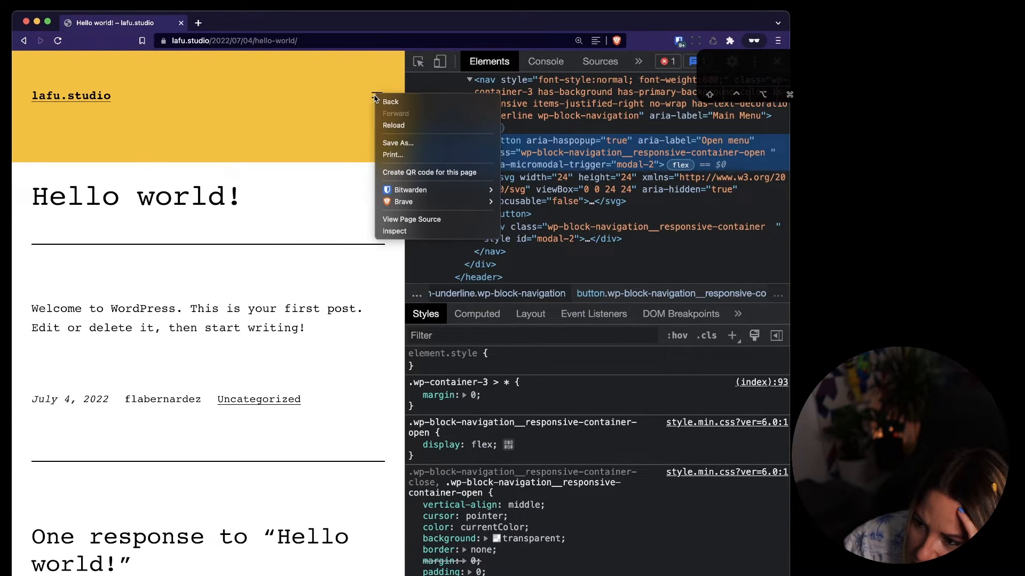
left_click(395, 231)
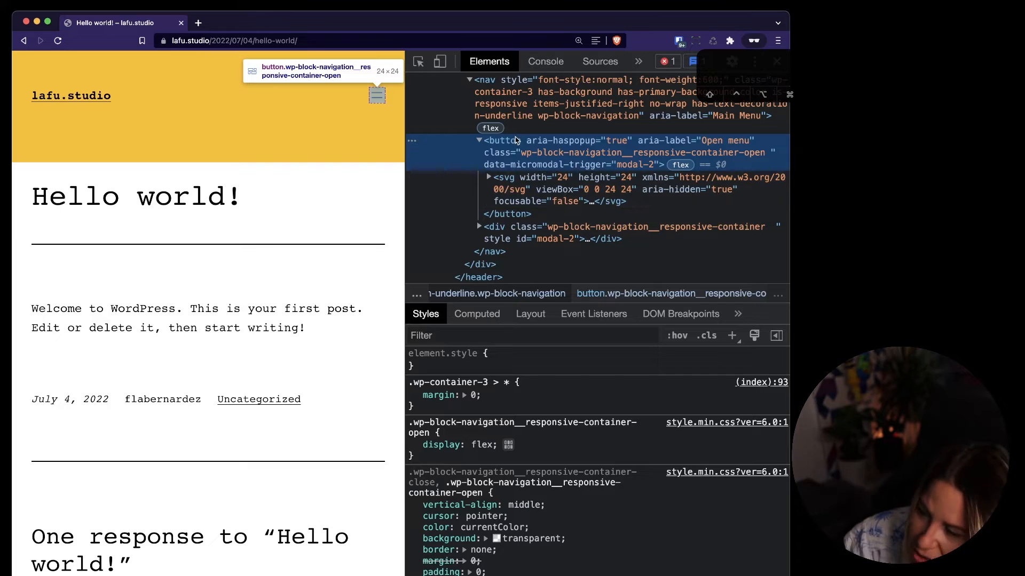
scroll(504, 399, "down", 5)
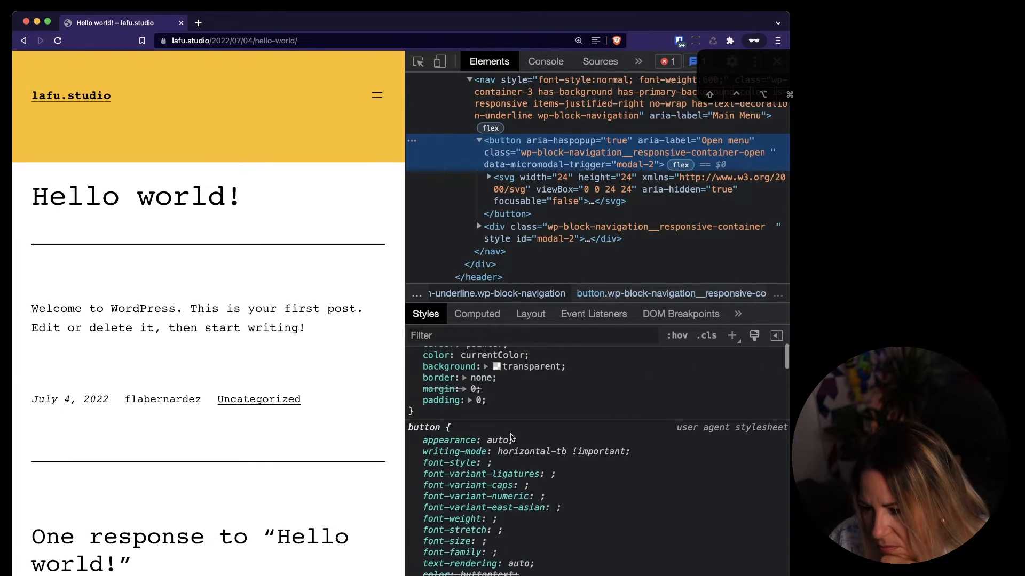
- Inspect the CSS rules applied to the Main Menu nav element that contains the open-menu button
scroll(504, 399, "up", 5)
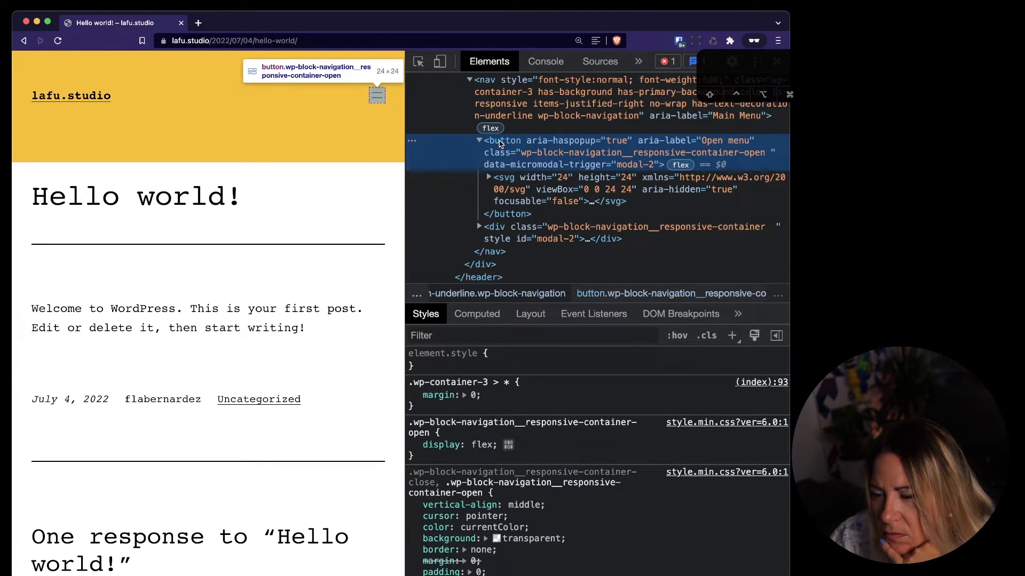
left_click(526, 100)
scroll(503, 176, "up", 4)
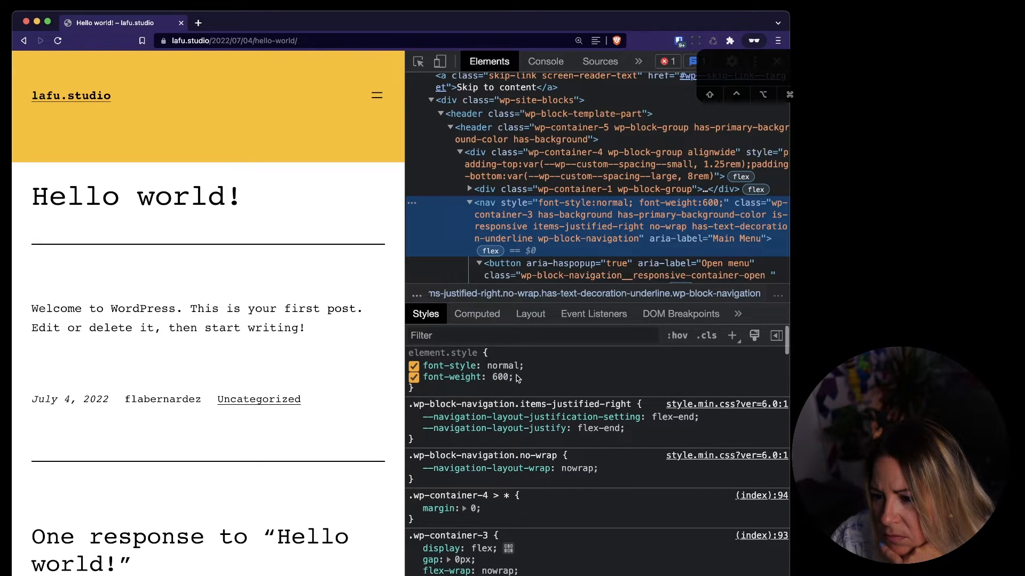
scroll(517, 379, "down", 5)
scroll(516, 378, "down", 8)
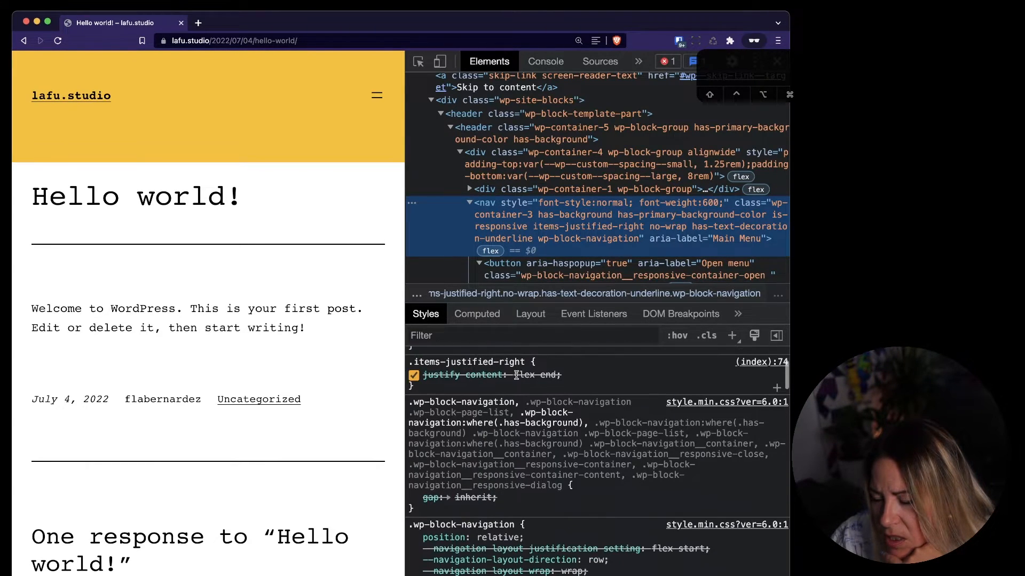
scroll(517, 379, "down", 8)
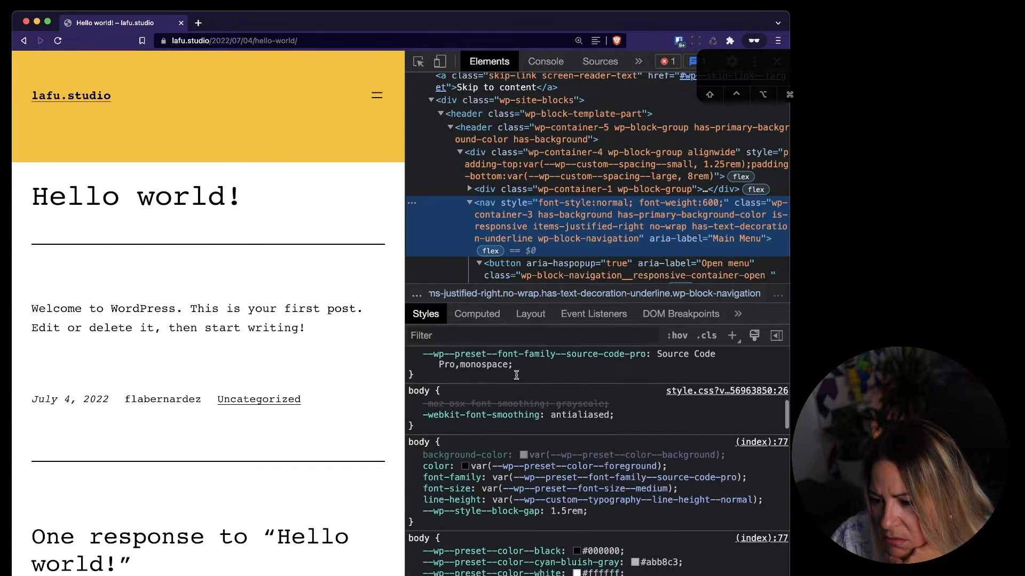
scroll(517, 379, "up", 3)
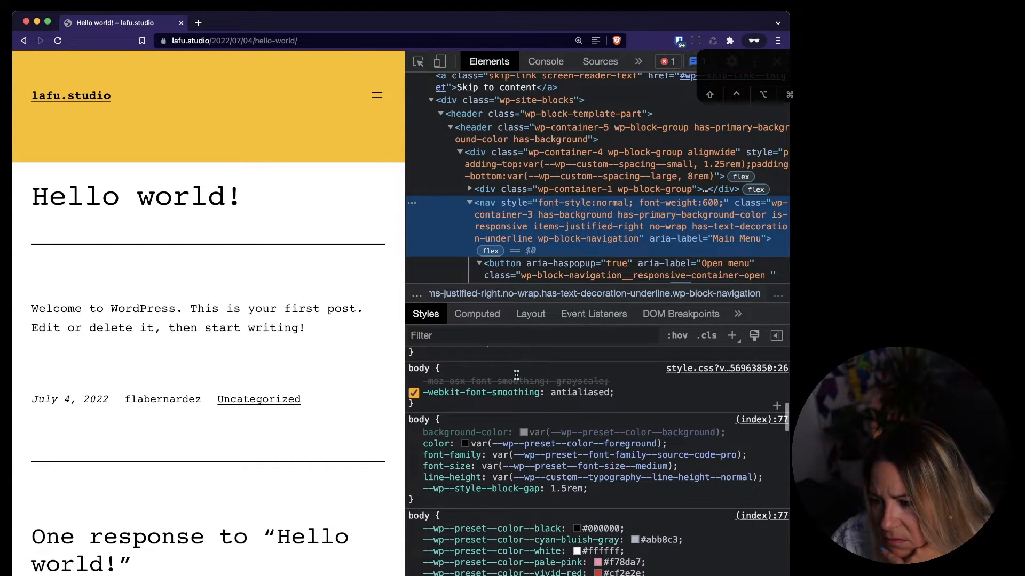
scroll(516, 376, "up", 15)
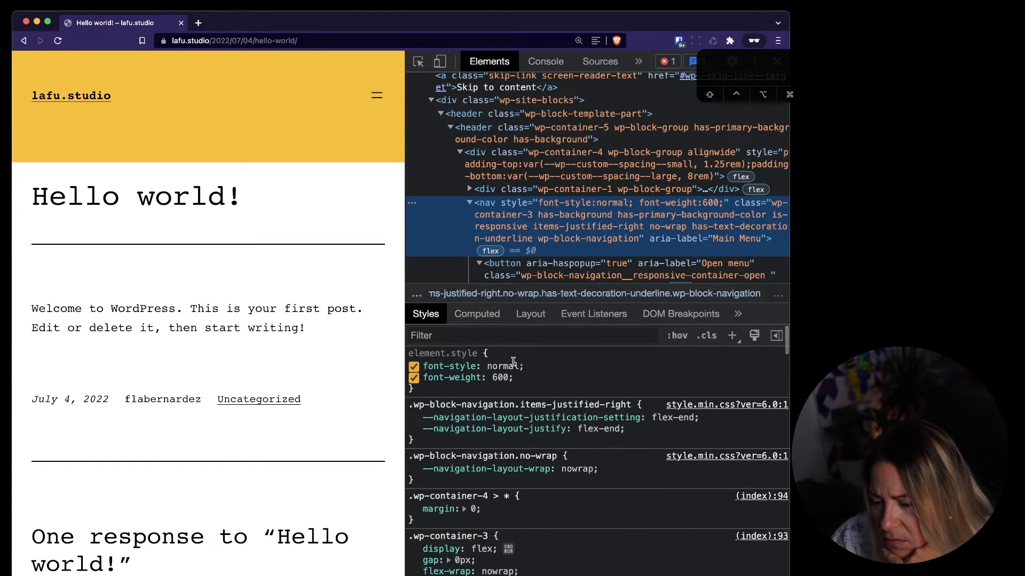
- Open the "Theme.json layout and spacing options" lesson in the other browser window and search its text for "menu"
key("ctrl+Left")
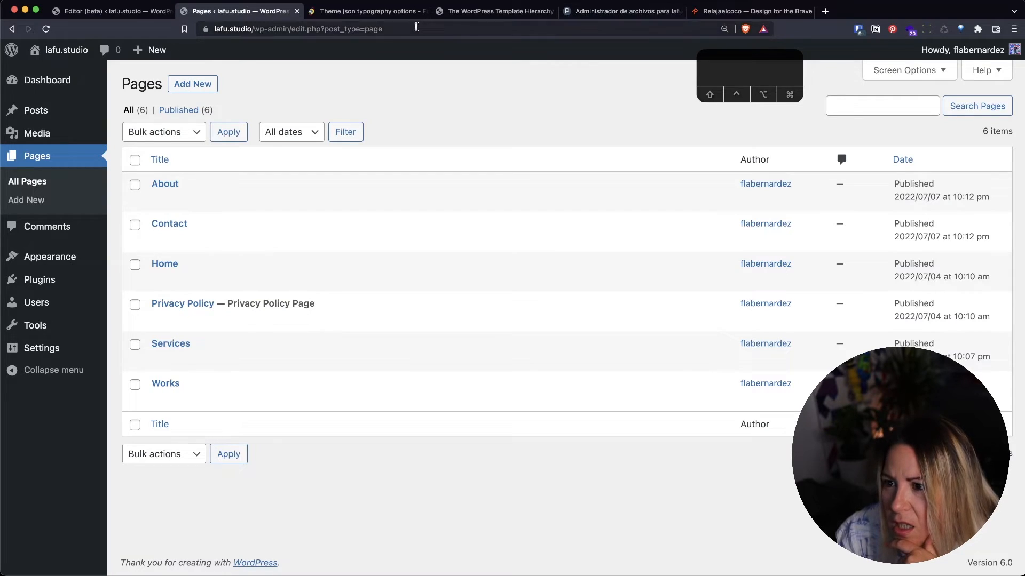
left_click(395, 15)
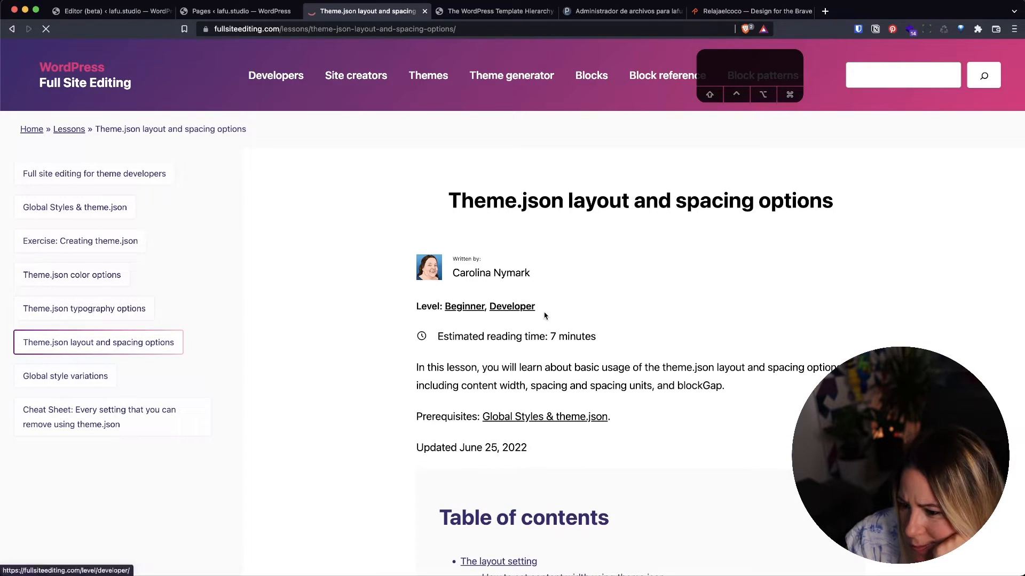
scroll(545, 315, "down", 3)
scroll(544, 316, "down", 1)
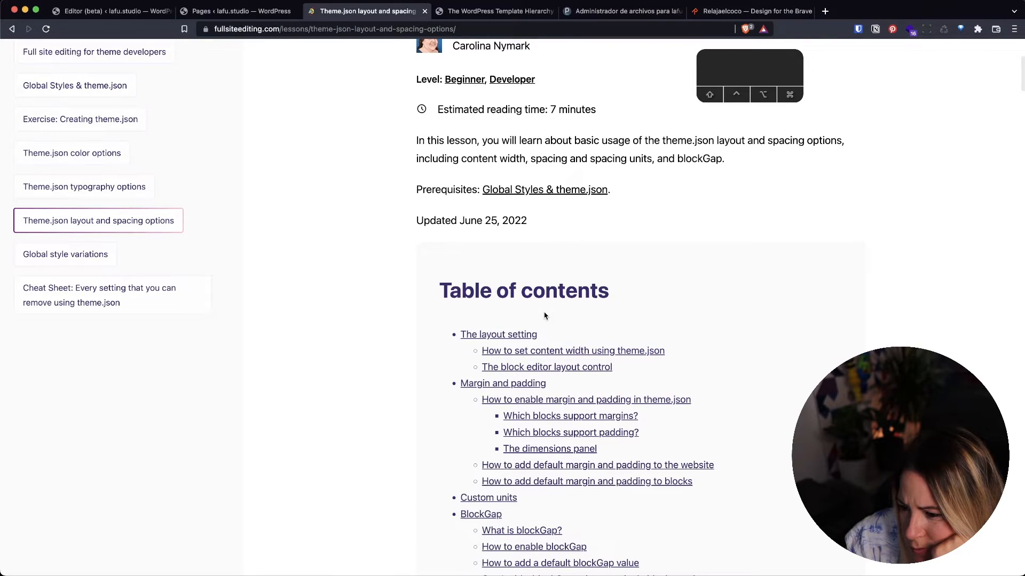
scroll(544, 315, "down", 2)
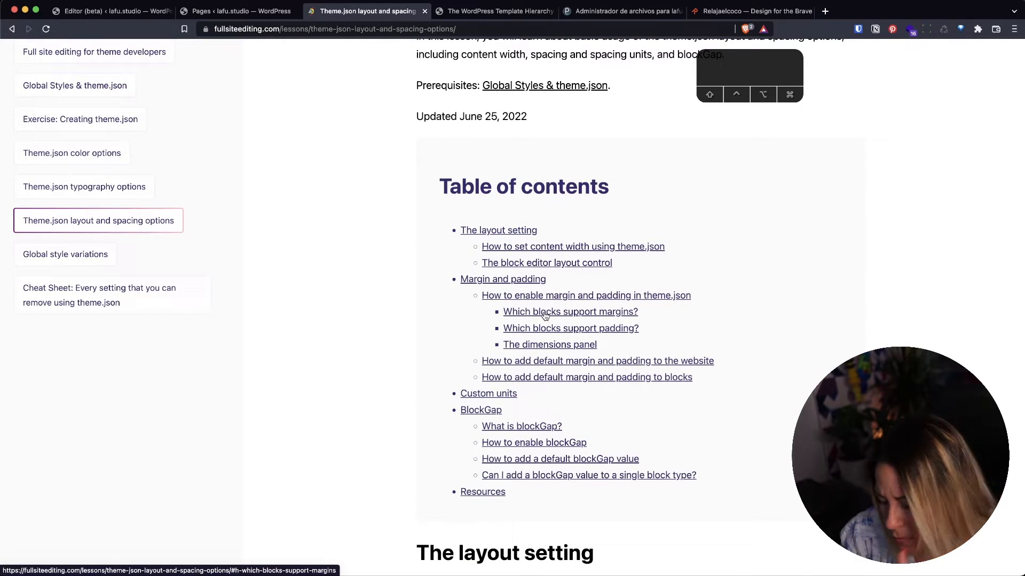
key("super+f")
type("menu")
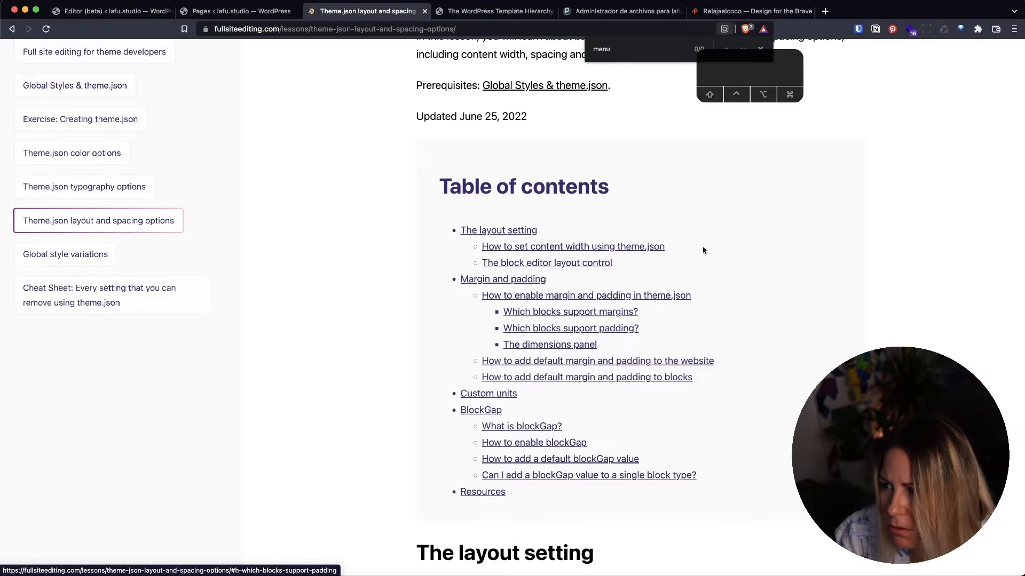
left_click_drag(729, 71, 46, 527)
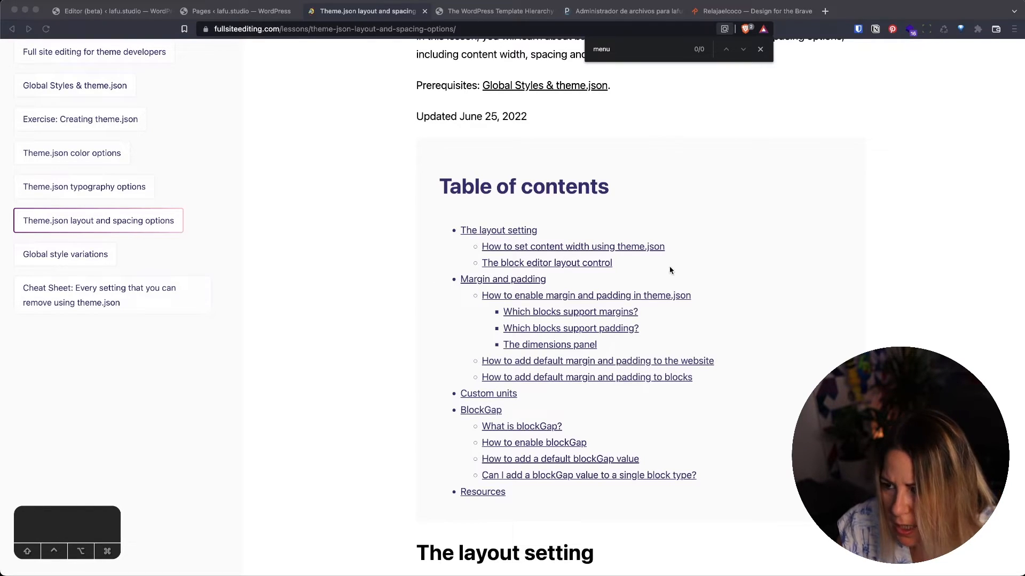
left_click(687, 274)
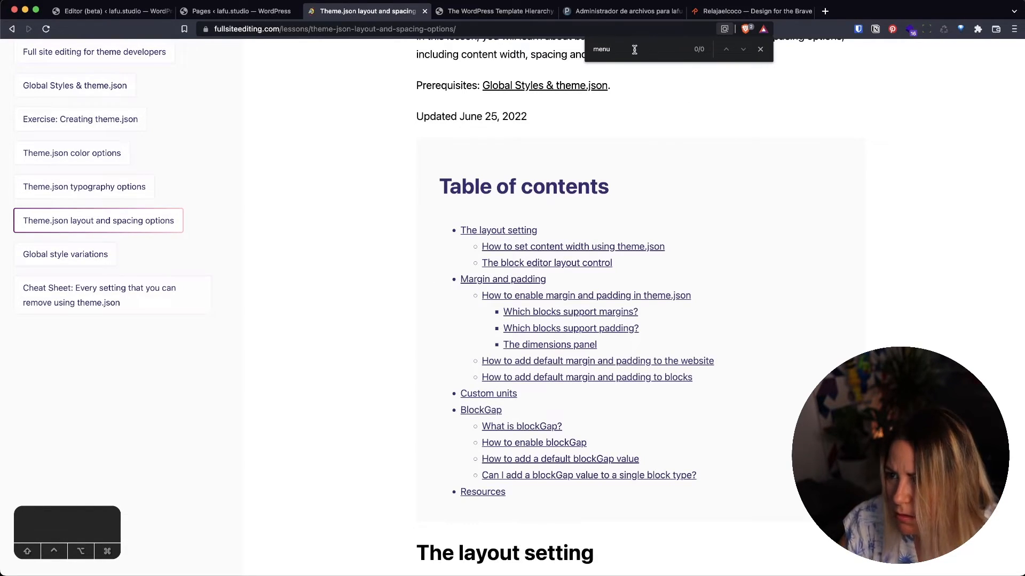
- Open the "Global style variations" lesson and search its text for "menu"
left_click(66, 259)
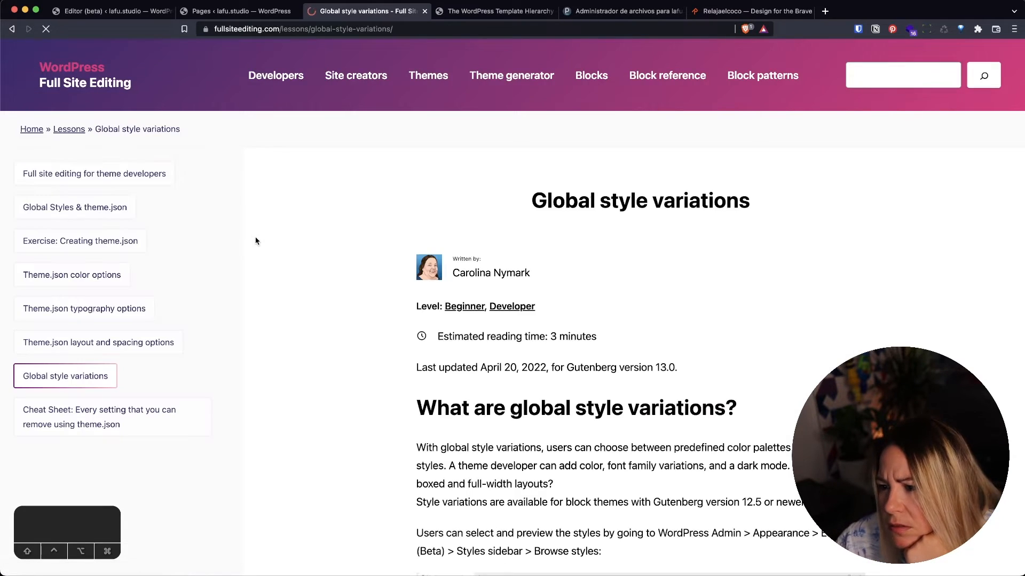
key("super+f")
type("menu")
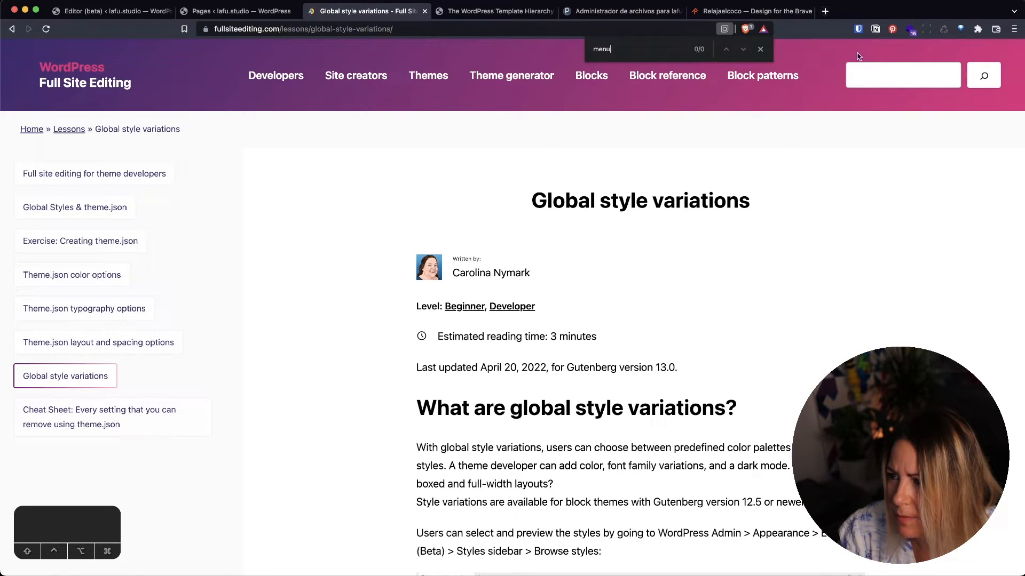
- Search the Full Site Editing website for "menu breakpoint"
left_click(874, 85)
type("bre")
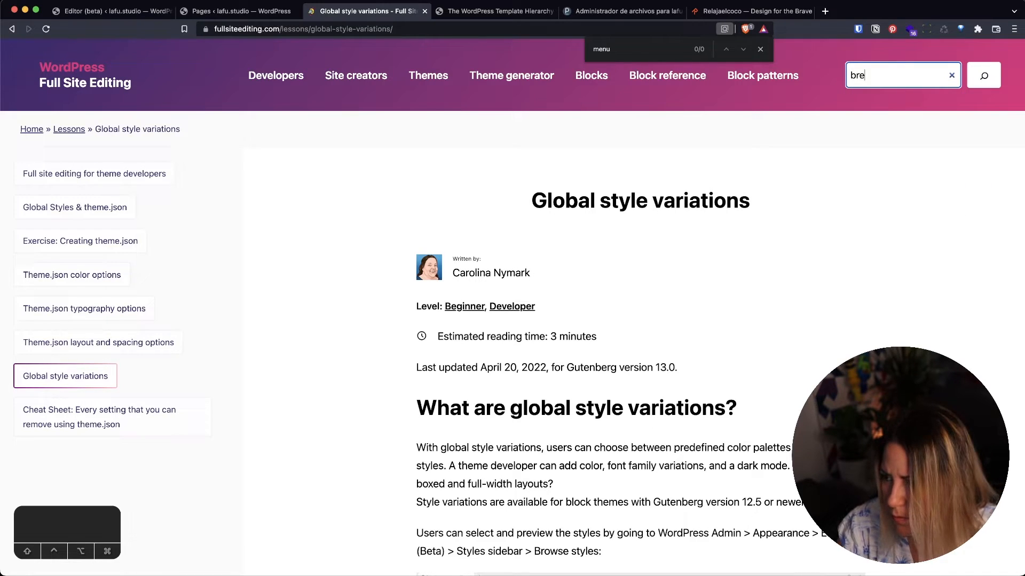
key("BackSpace")
key("BackSpace")
key("BackSpace")
type("menu")
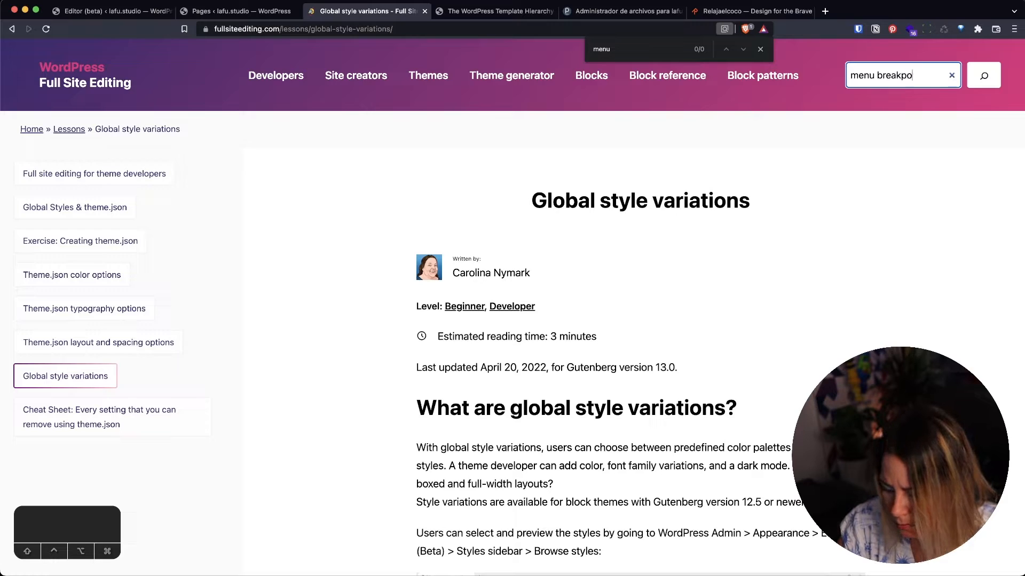
type(" breakpoint")
key("Return")
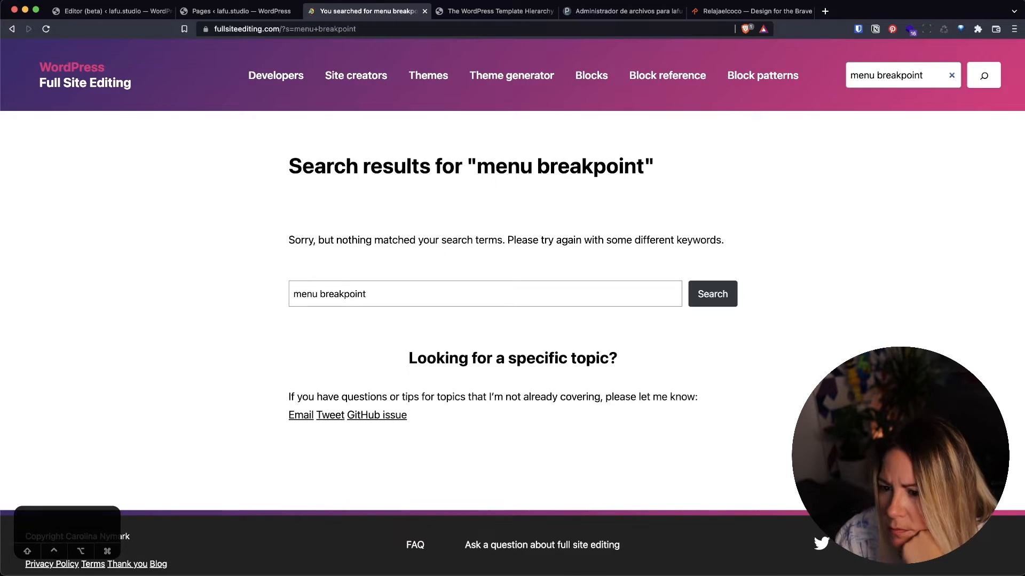
- Shorten the site search to "menu" and look through the listed articles
left_click_drag(313, 295, 411, 288)
key("BackSpace")
key("Return")
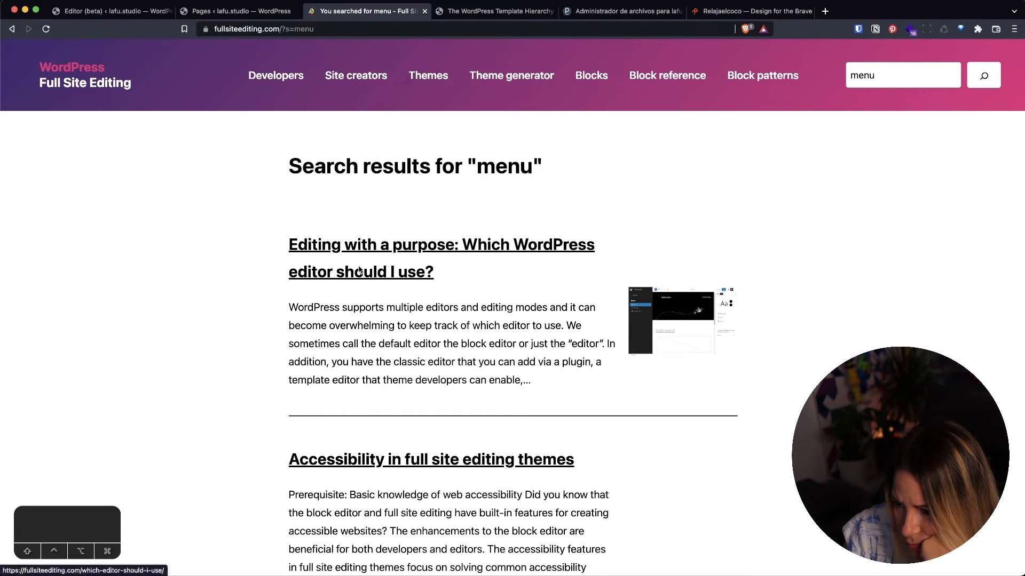
scroll(344, 297, "down", 4)
scroll(340, 292, "down", 7)
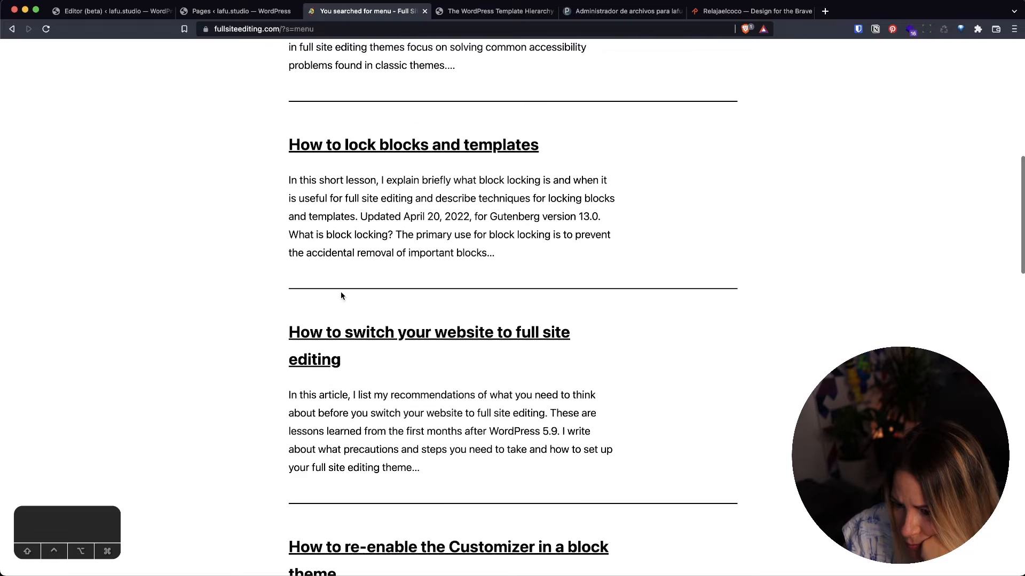
scroll(340, 291, "down", 5)
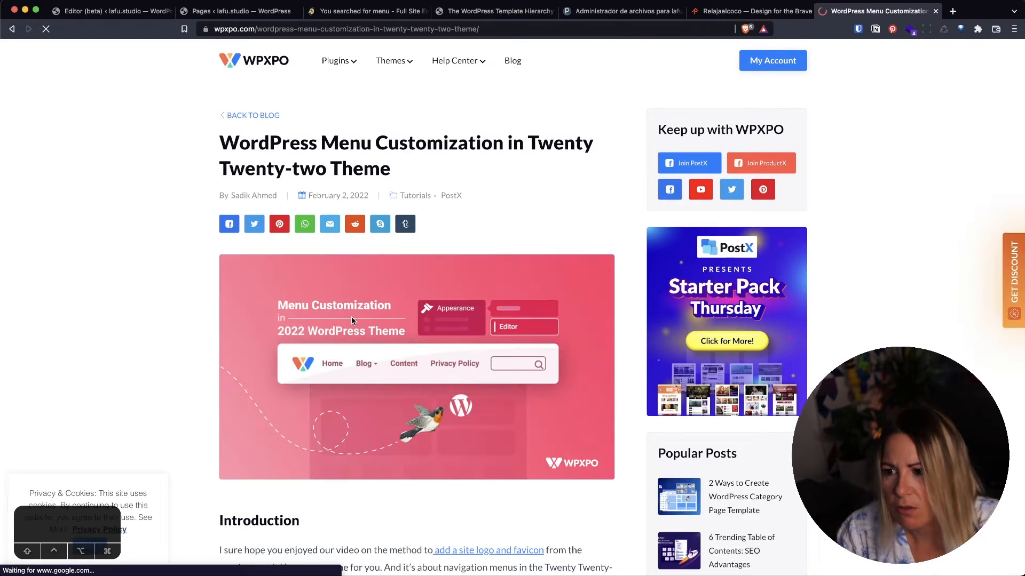
- Look over the introduction and contents of the WPXPO menu customization article and search its text for "break"
scroll(297, 275, "down", 6)
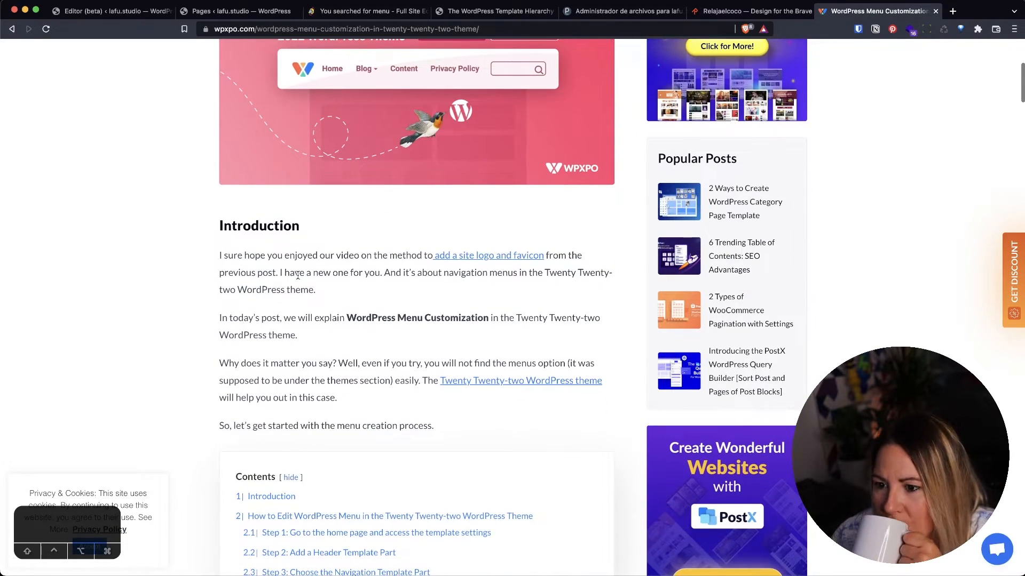
scroll(297, 274, "down", 5)
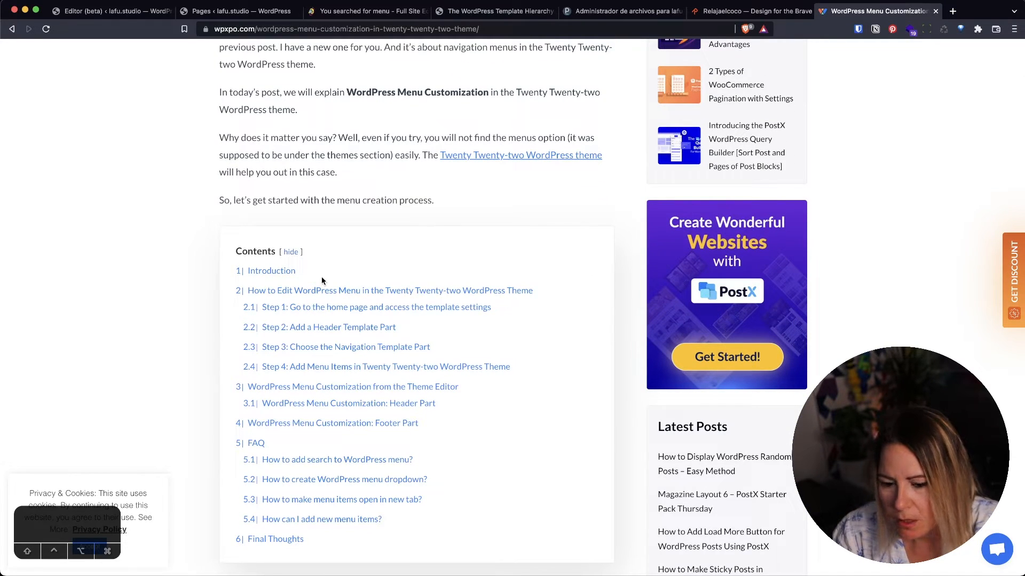
key("super+f")
type("breac")
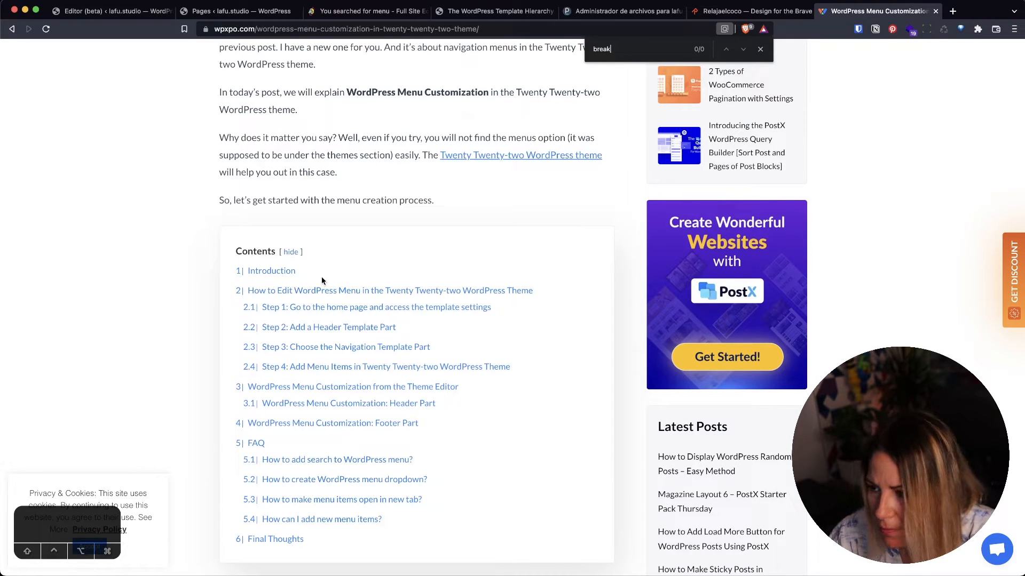
- Read the WPXPO article from the "How to Edit WordPress Menu" section through the final thoughts, and close its tab
left_click(342, 291)
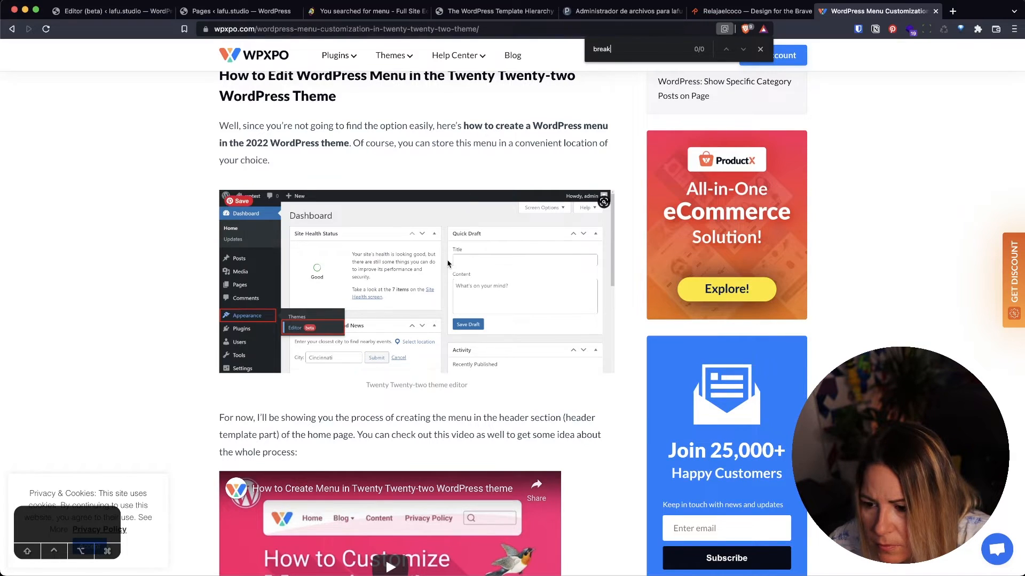
scroll(447, 262, "down", 10)
scroll(447, 262, "down", 10)
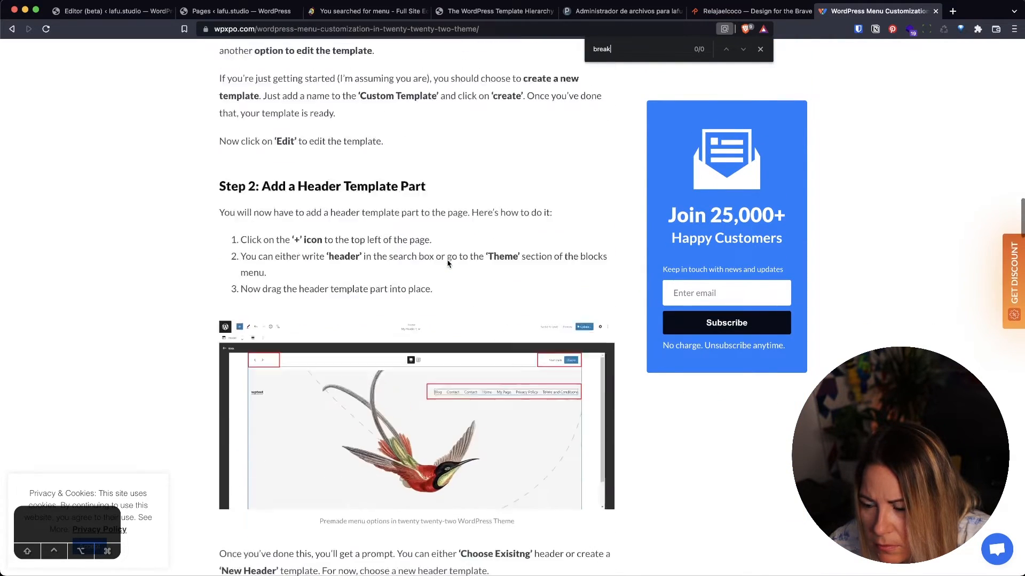
scroll(447, 263, "down", 10)
scroll(447, 262, "down", 3)
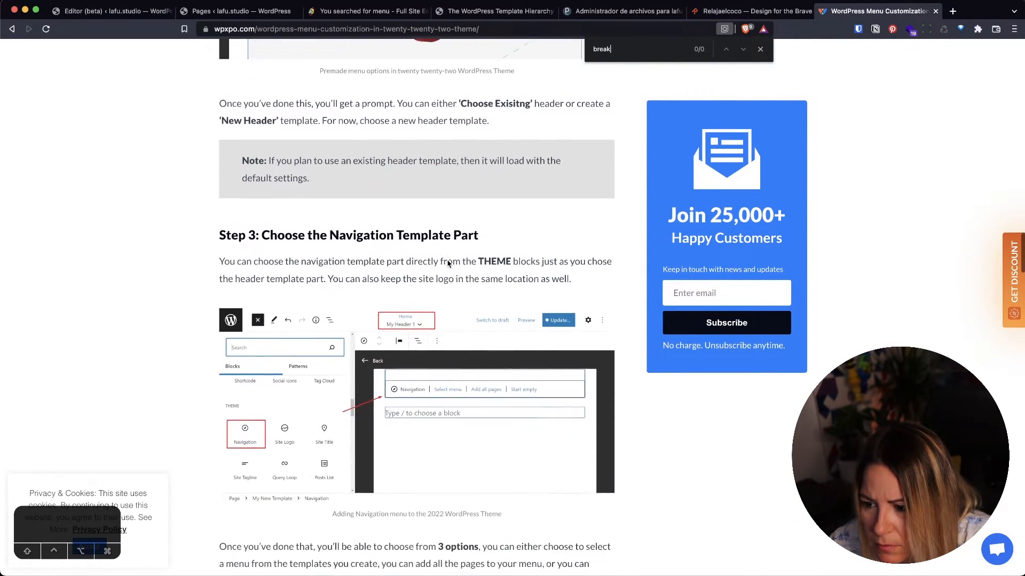
scroll(447, 262, "down", 5)
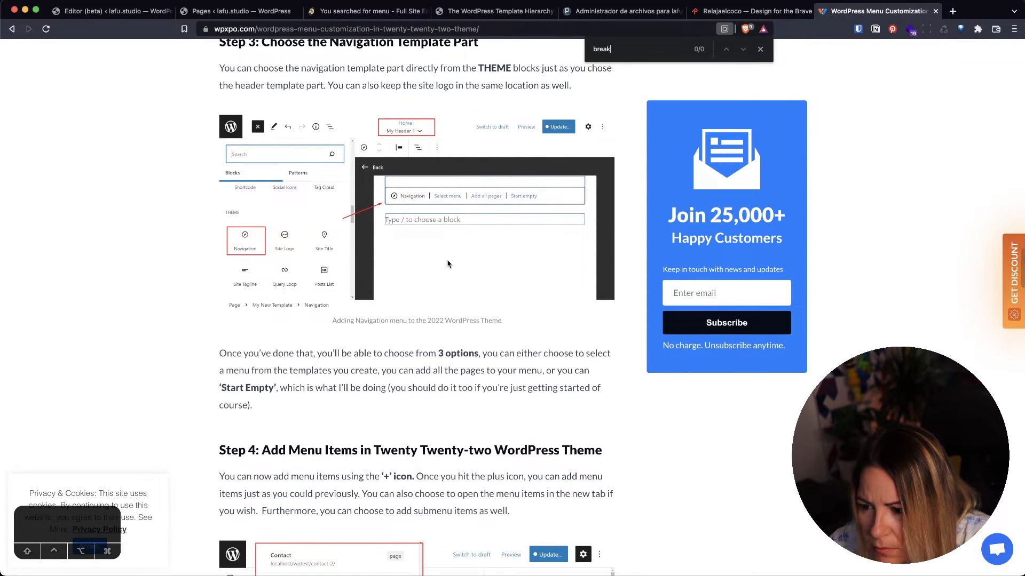
scroll(447, 263, "down", 6)
scroll(447, 263, "down", 7)
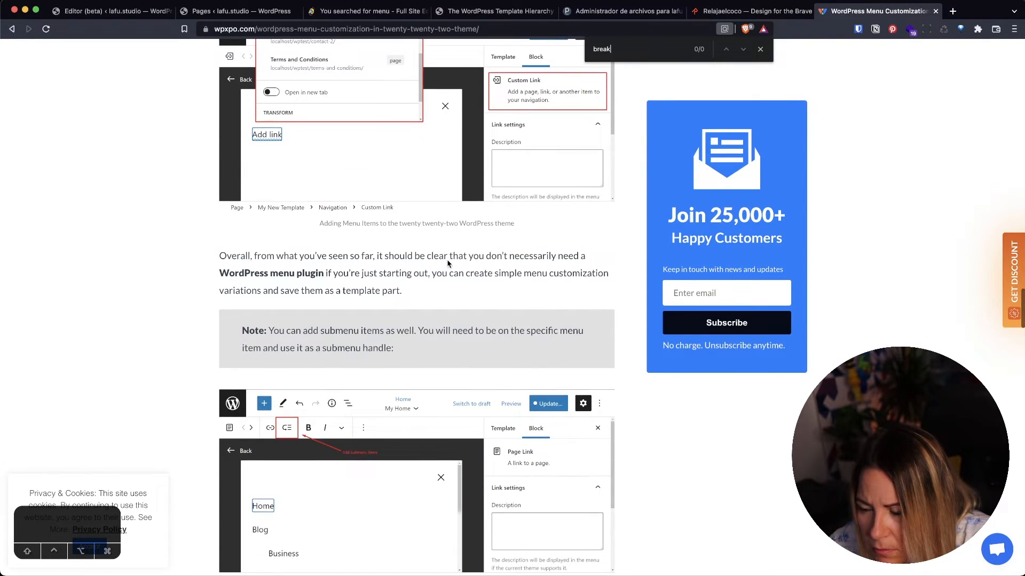
scroll(447, 262, "down", 7)
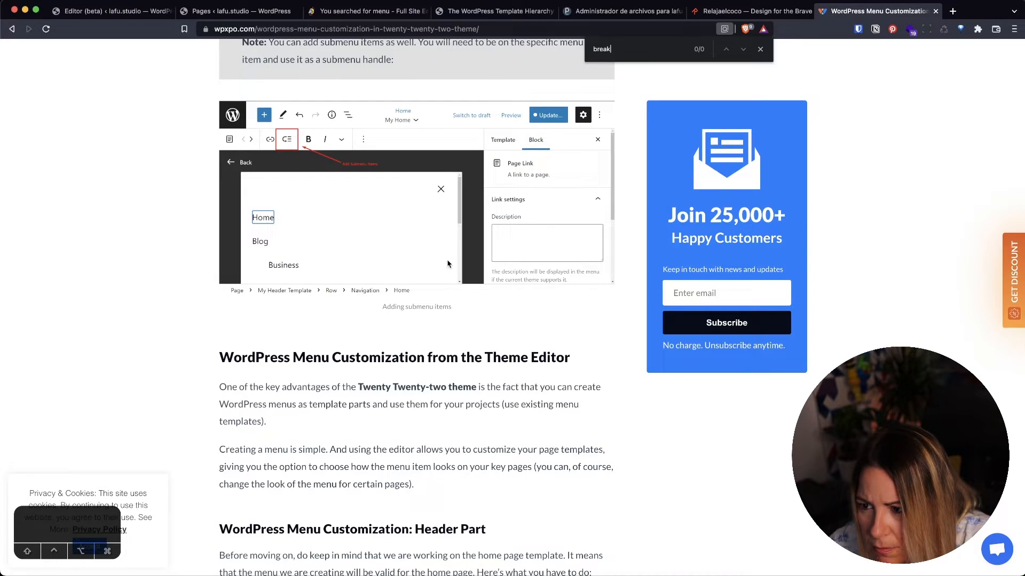
scroll(447, 263, "down", 7)
scroll(447, 262, "down", 15)
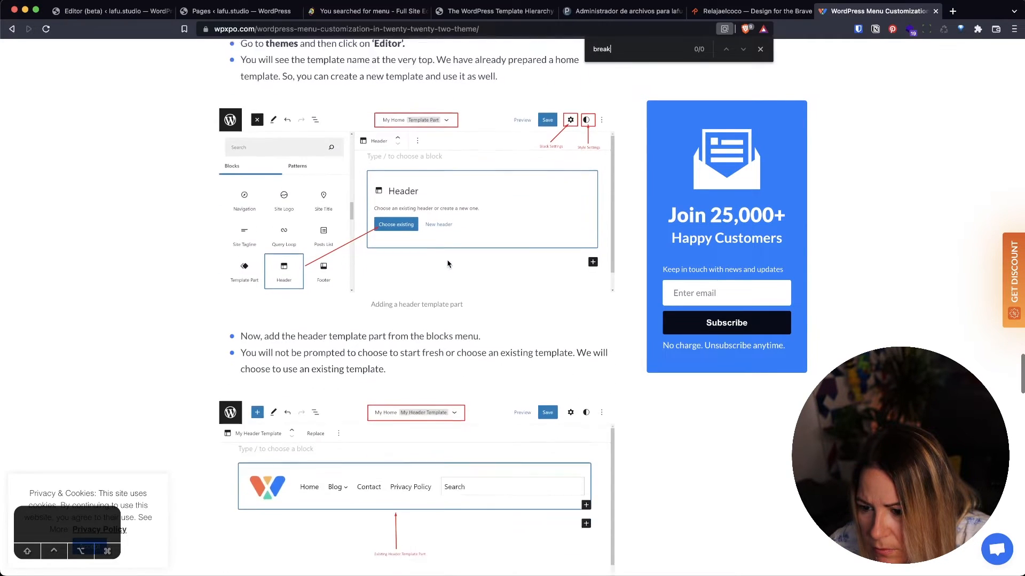
scroll(447, 262, "down", 6)
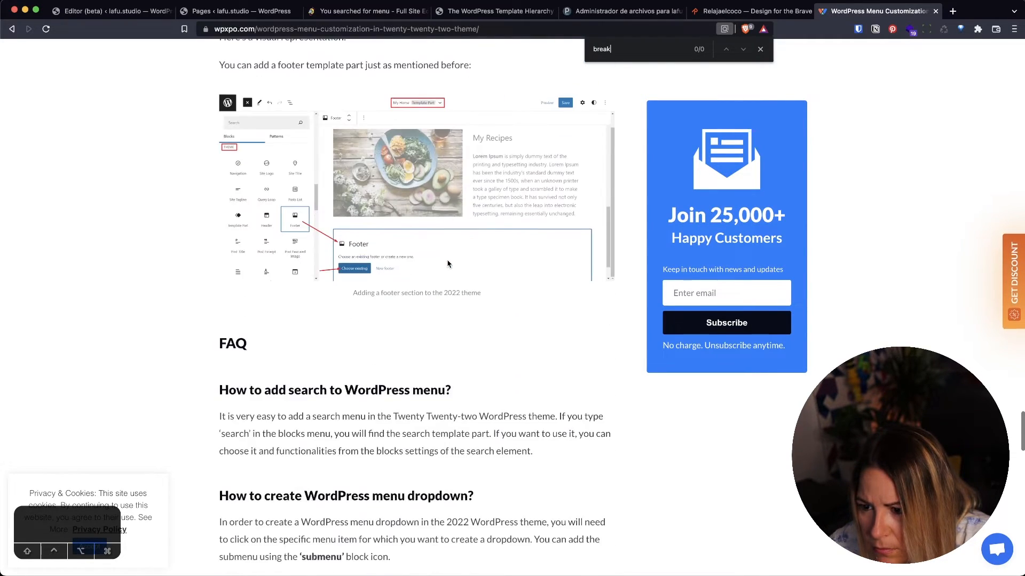
scroll(447, 263, "down", 5)
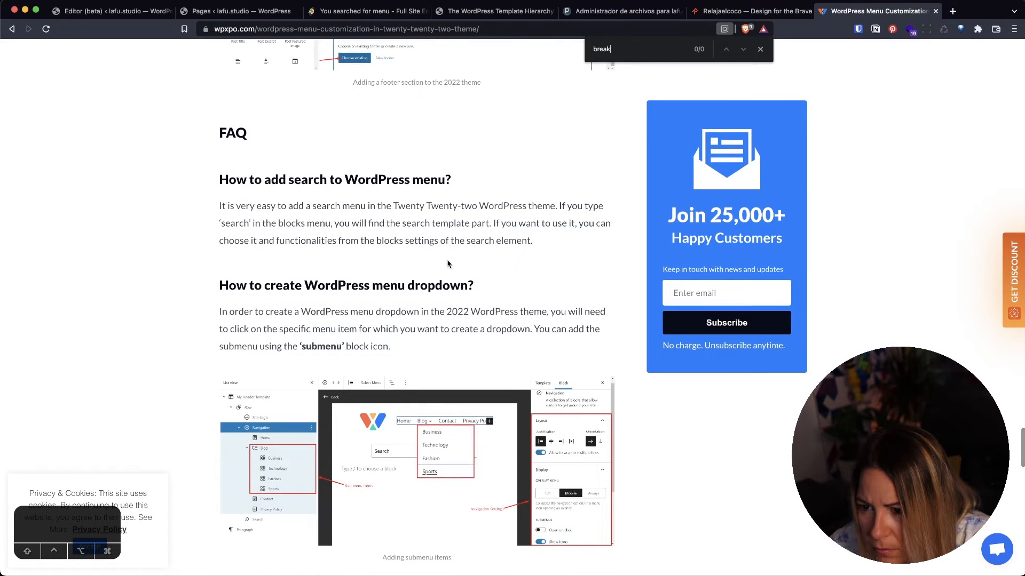
scroll(447, 264, "down", 5)
scroll(447, 262, "down", 7)
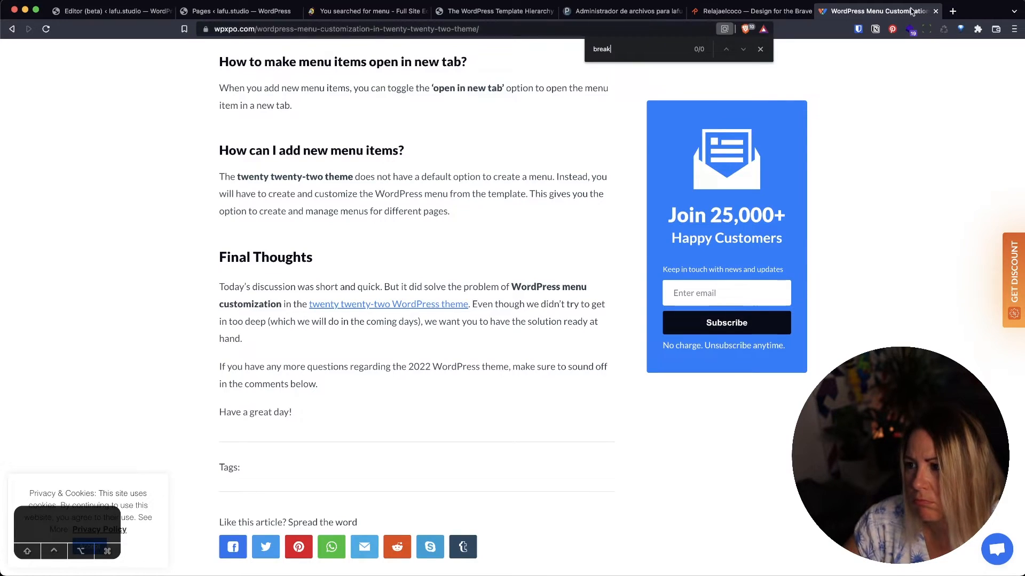
left_click(935, 11)
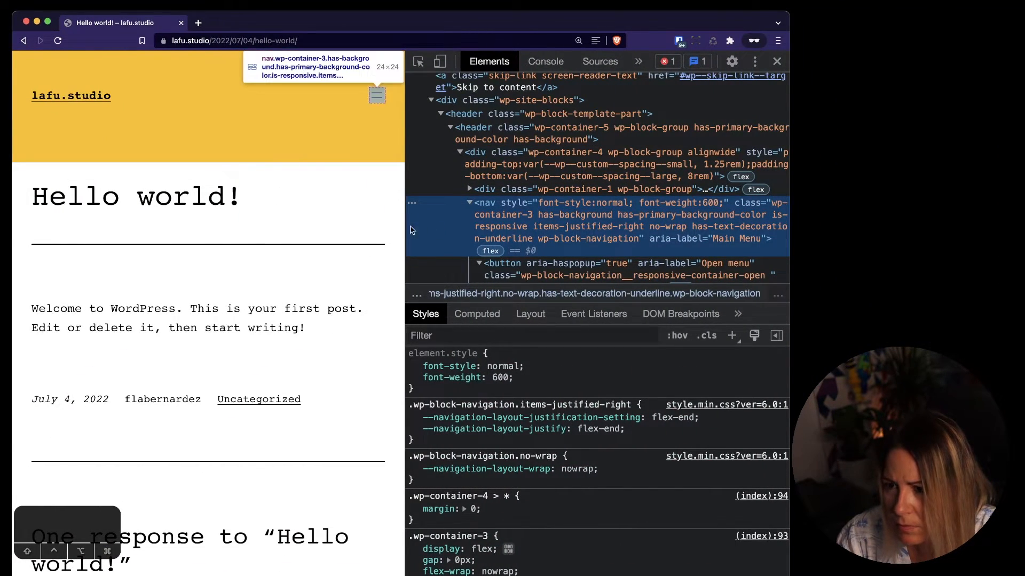
- Resize the page view to about 598 px wide and select the header's nav element in the inspector, collapsing its children
left_click_drag(405, 228, 412, 226)
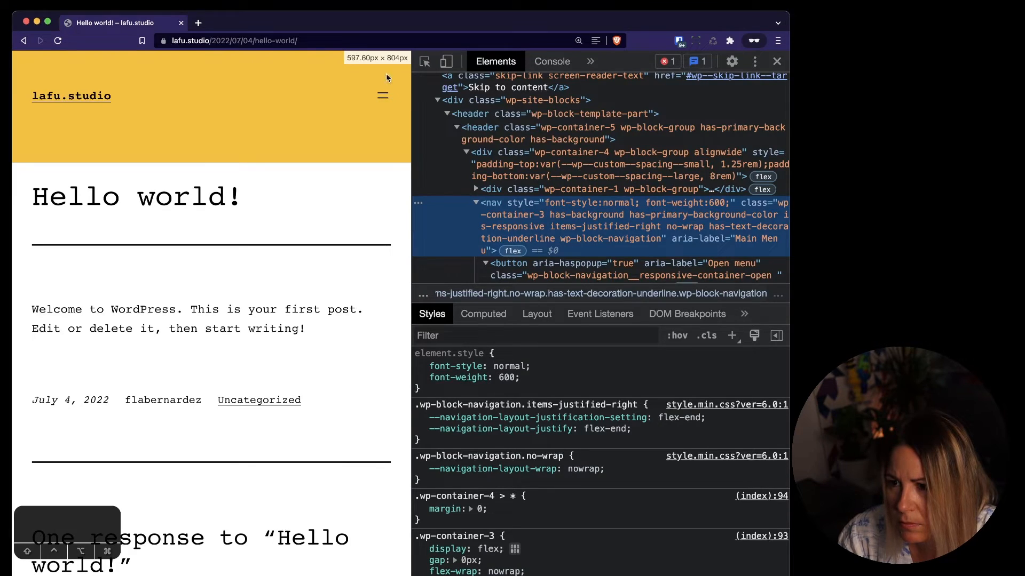
left_click(507, 190)
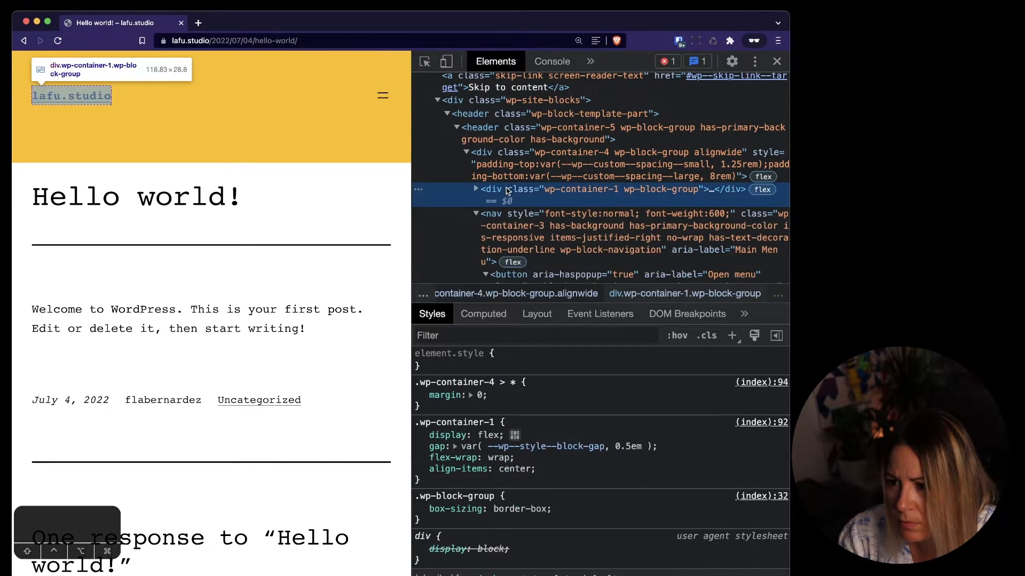
left_click(503, 214)
left_click(475, 203)
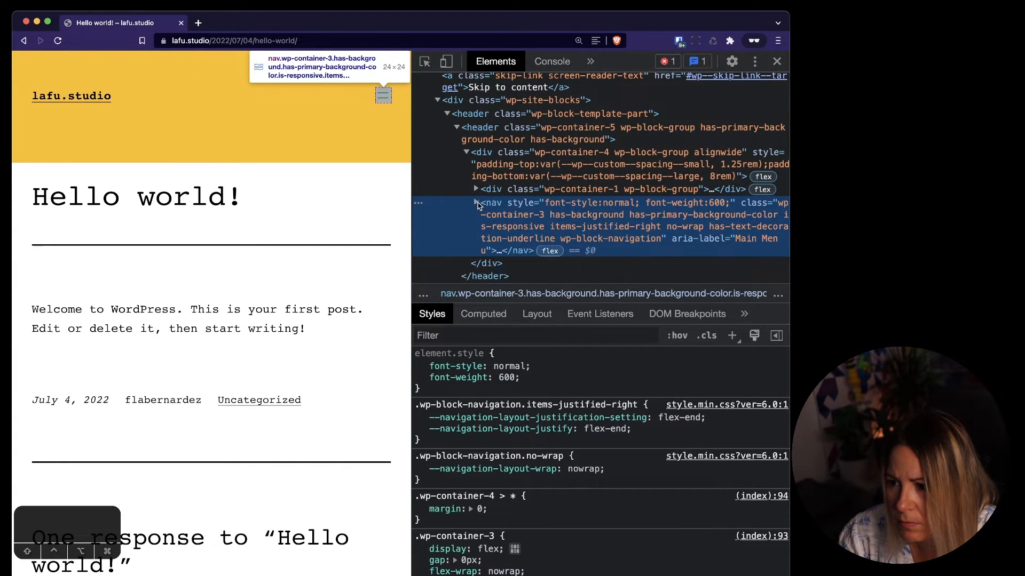
- Examine the style rules applied to the collapsed nav element, including those inherited from body and html, for a breakpoint
scroll(555, 377, "down", 5)
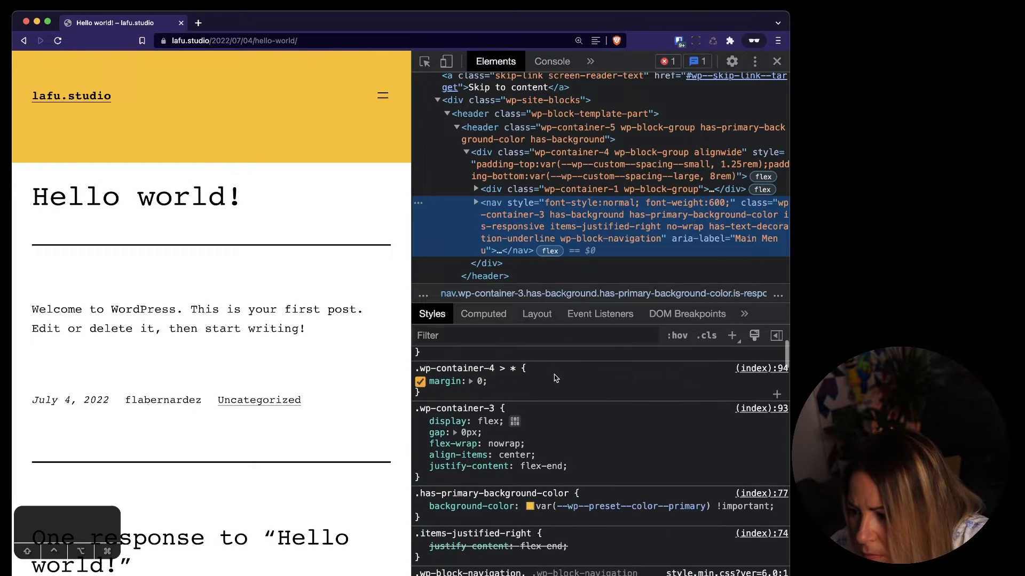
scroll(554, 377, "down", 10)
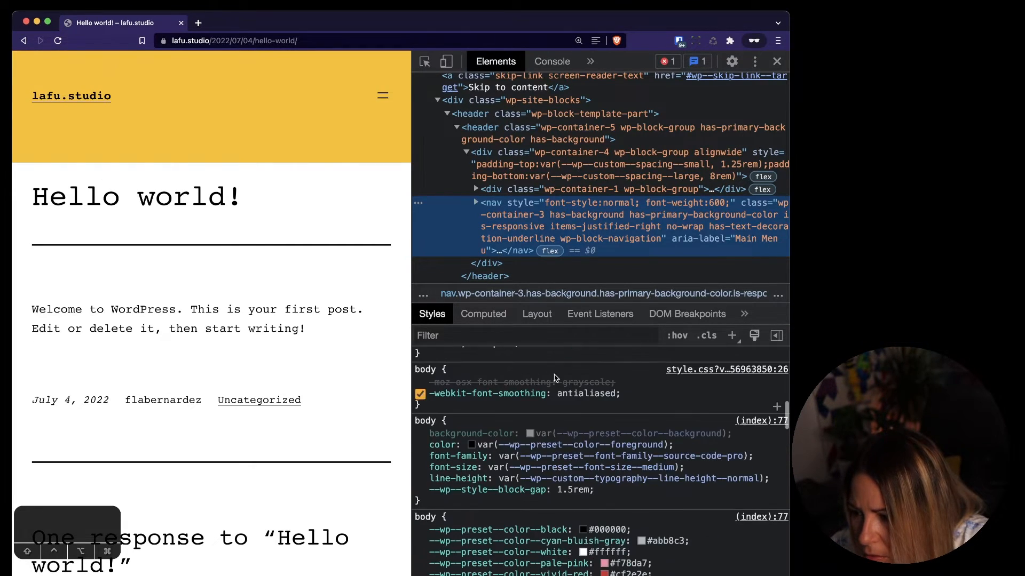
scroll(555, 377, "down", 15)
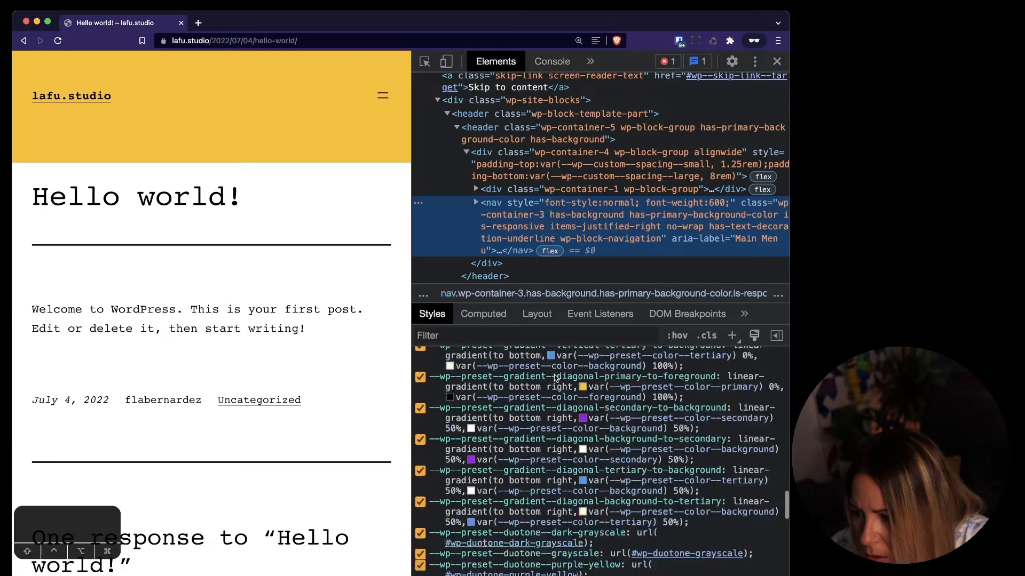
scroll(555, 377, "up", 5)
scroll(621, 480, "up", 10)
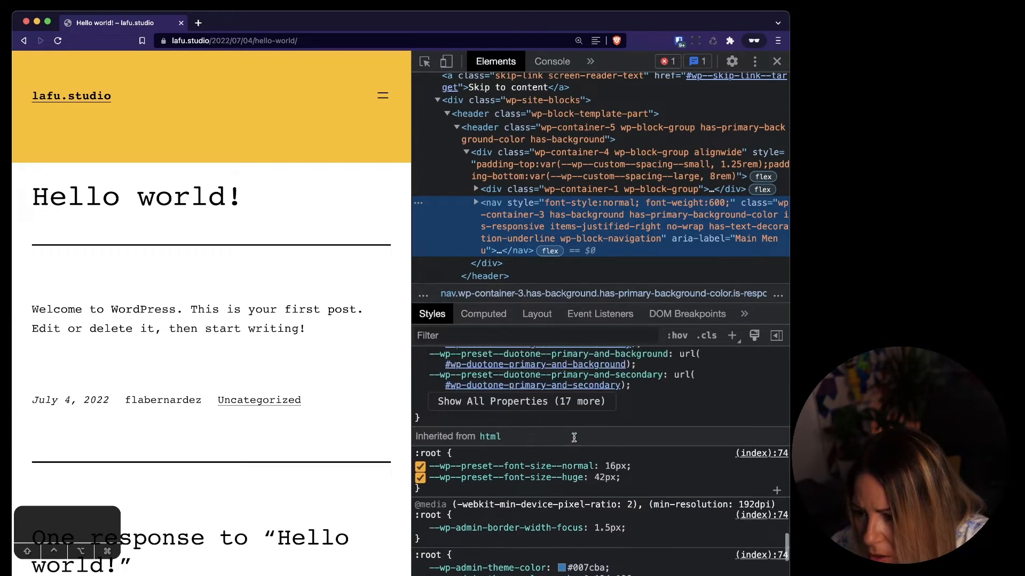
scroll(574, 437, "up", 10)
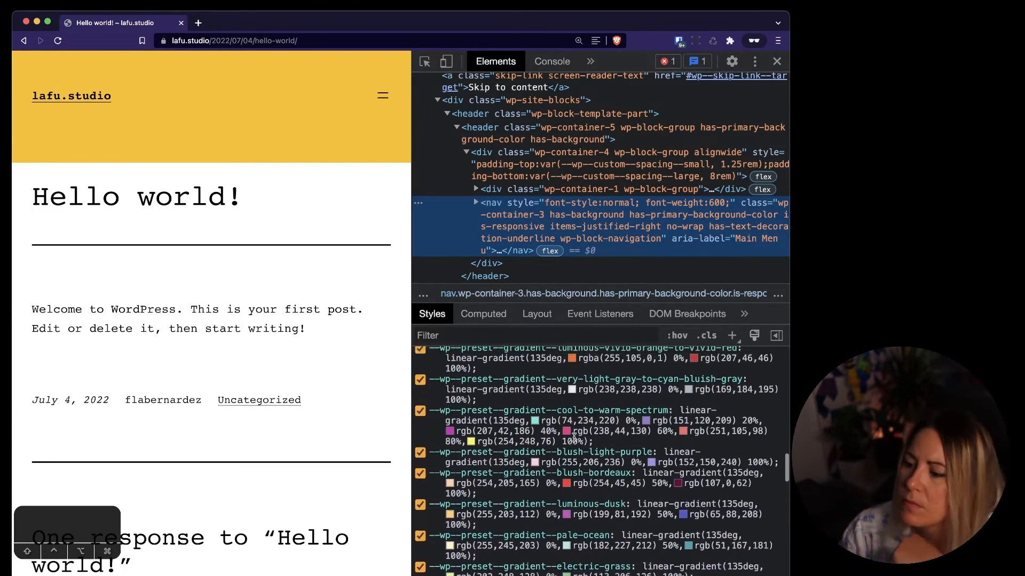
scroll(574, 440, "up", 10)
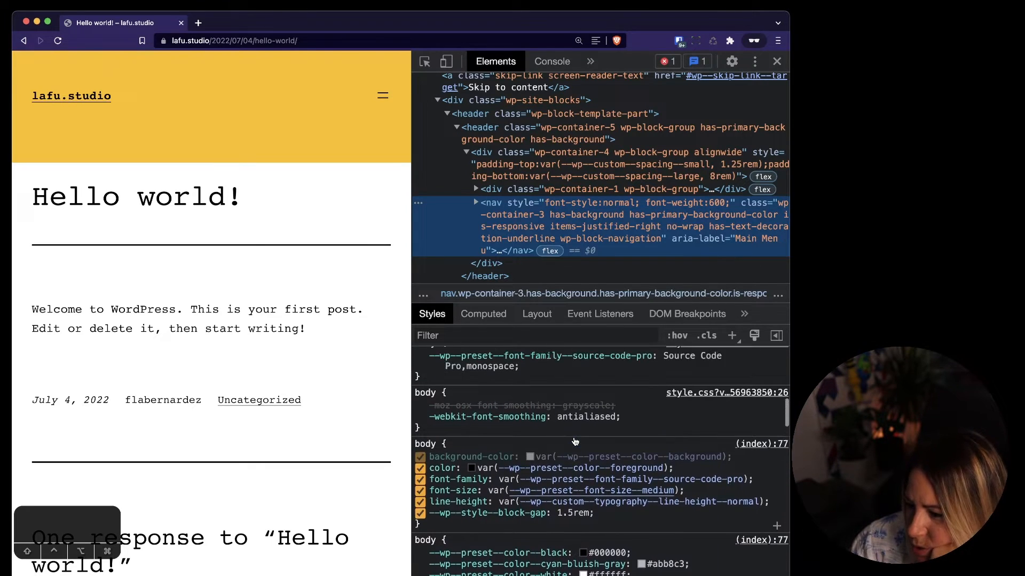
- Widen the page view until the full menu links show and reselect the nav element to examine its first style rules
left_click_drag(419, 185, 450, 184)
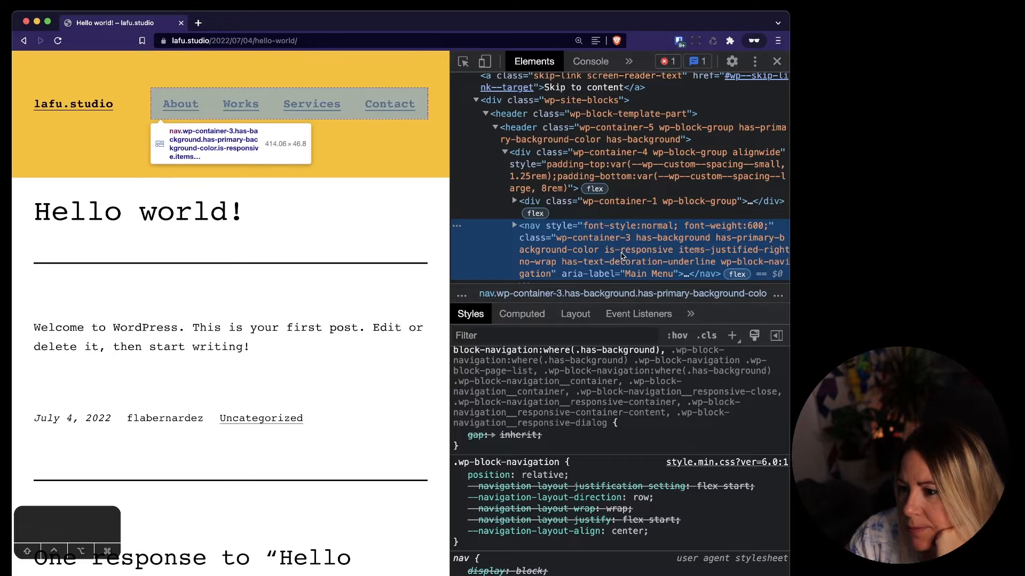
left_click(567, 206)
left_click(567, 235)
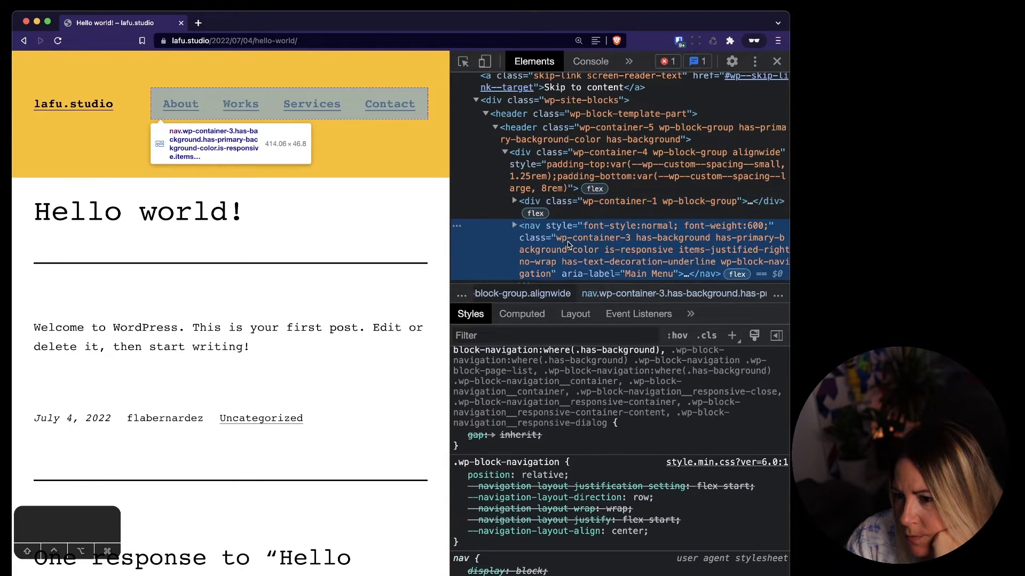
scroll(584, 438, "down", 1)
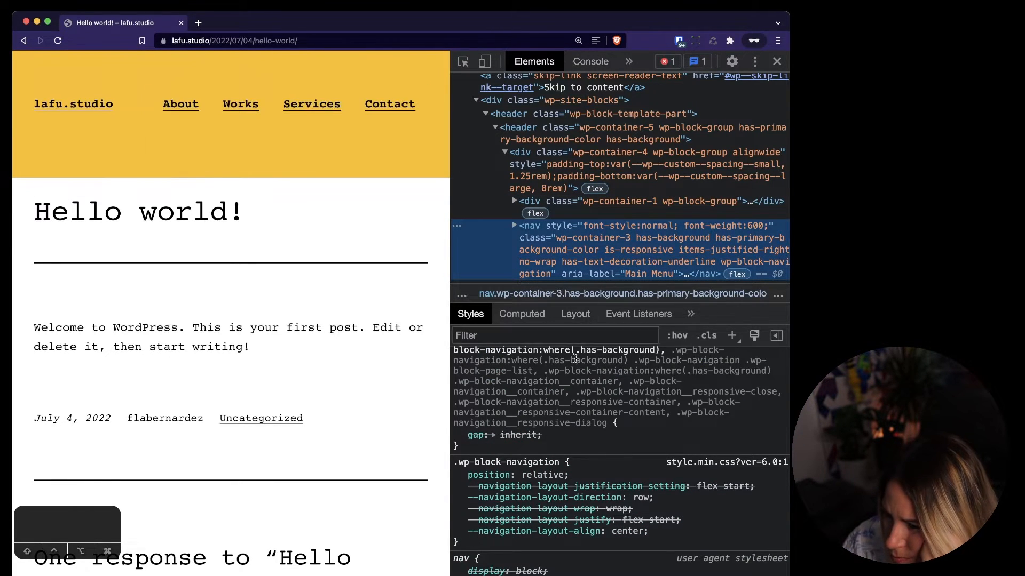
scroll(579, 426, "up", 2)
scroll(577, 424, "up", 5)
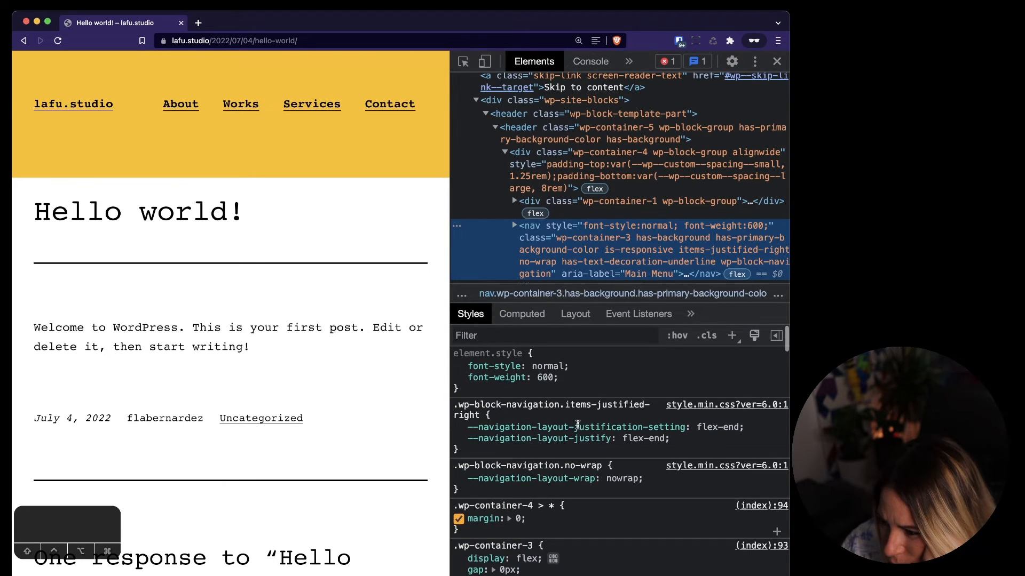
- Check the expanded nav element's style rules from the layout properties through the inherited root rules for a menu media query
scroll(565, 366, "down", 6)
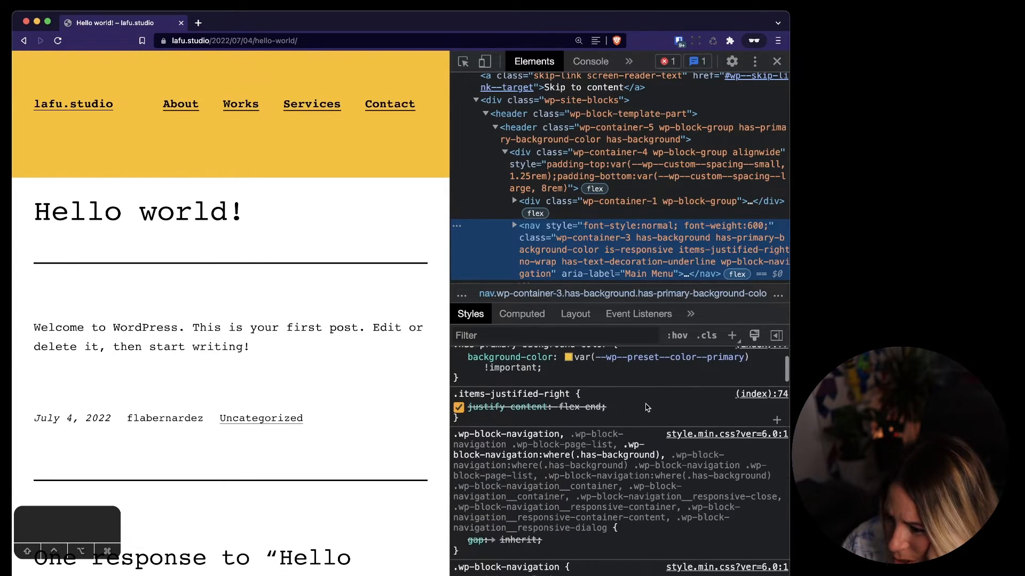
scroll(646, 404, "down", 5)
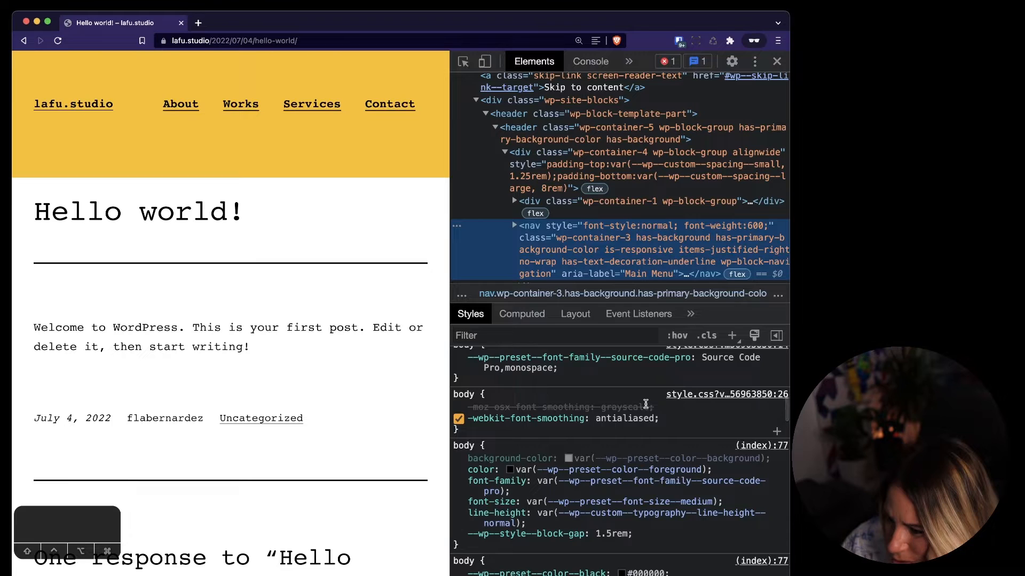
scroll(645, 407, "down", 8)
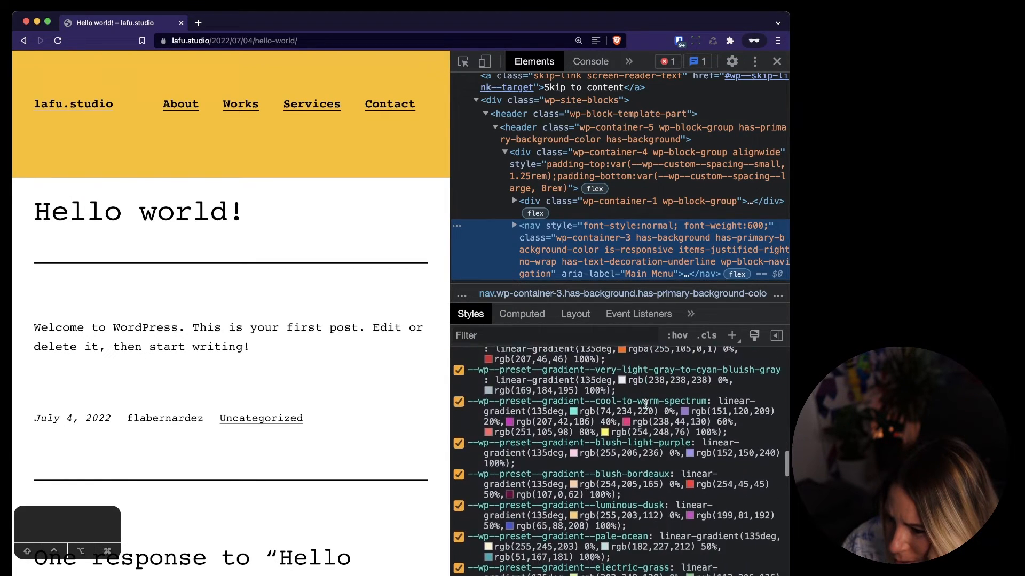
scroll(646, 404, "down", 10)
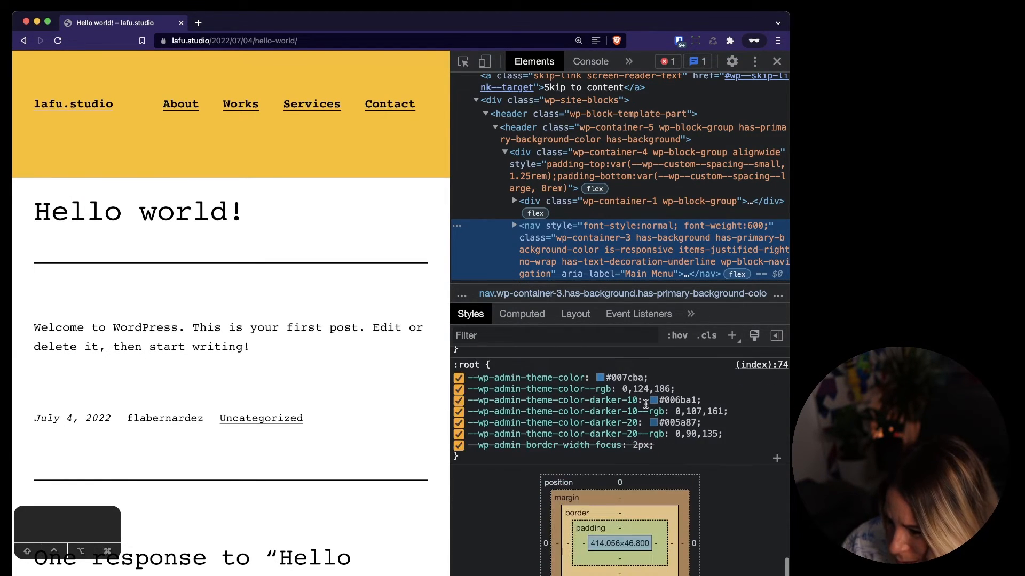
scroll(646, 404, "up", 4)
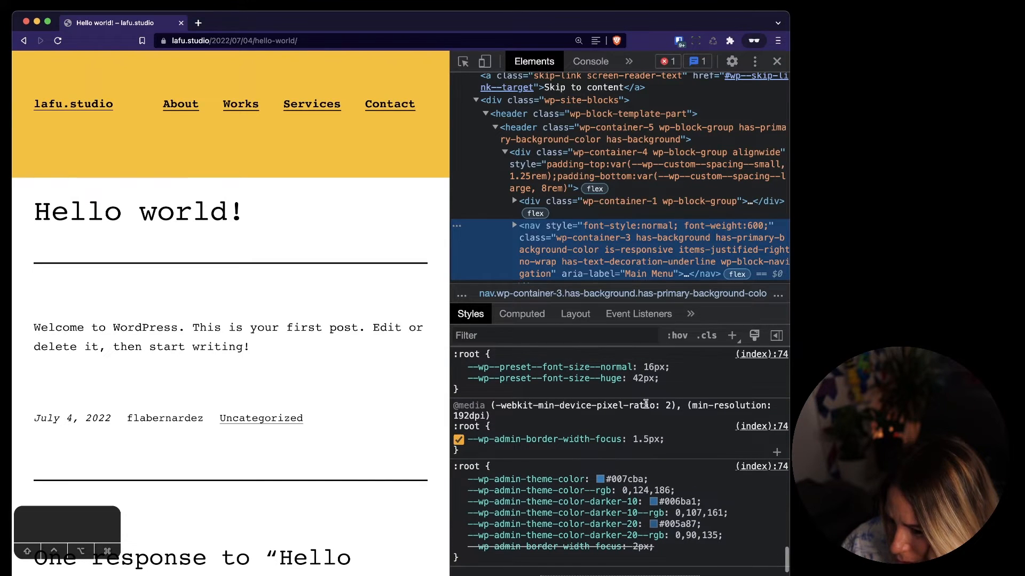
scroll(646, 404, "down", 1)
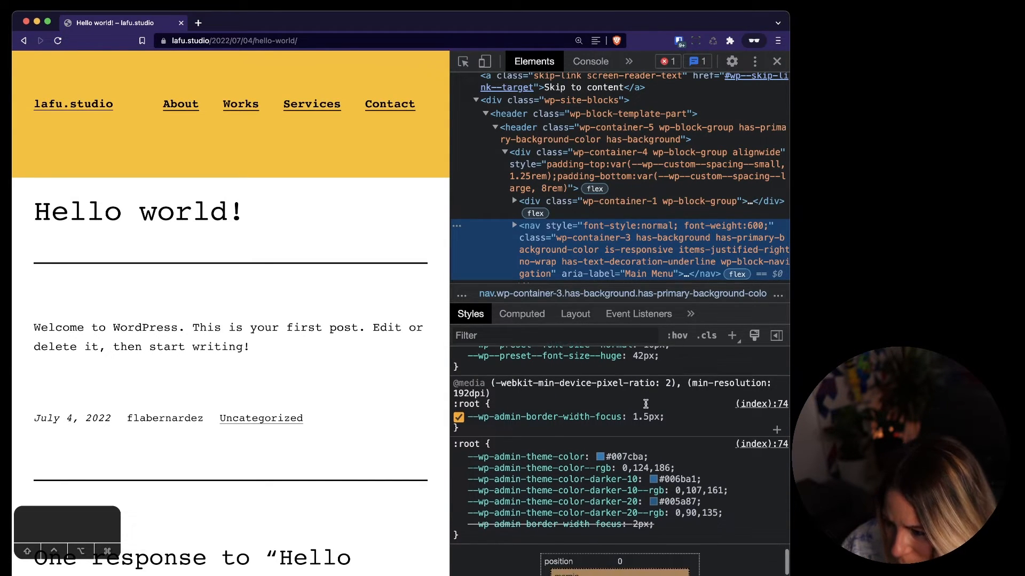
scroll(646, 404, "up", 8)
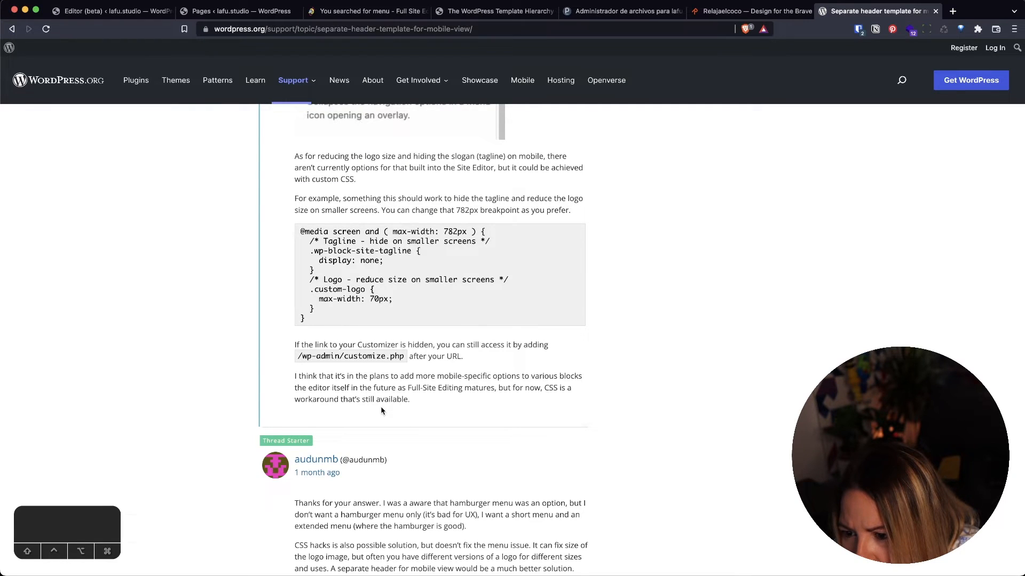
- Read the replies in the WordPress.org support thread about a separate header template for mobile view
scroll(380, 410, "down", 5)
scroll(381, 408, "down", 3)
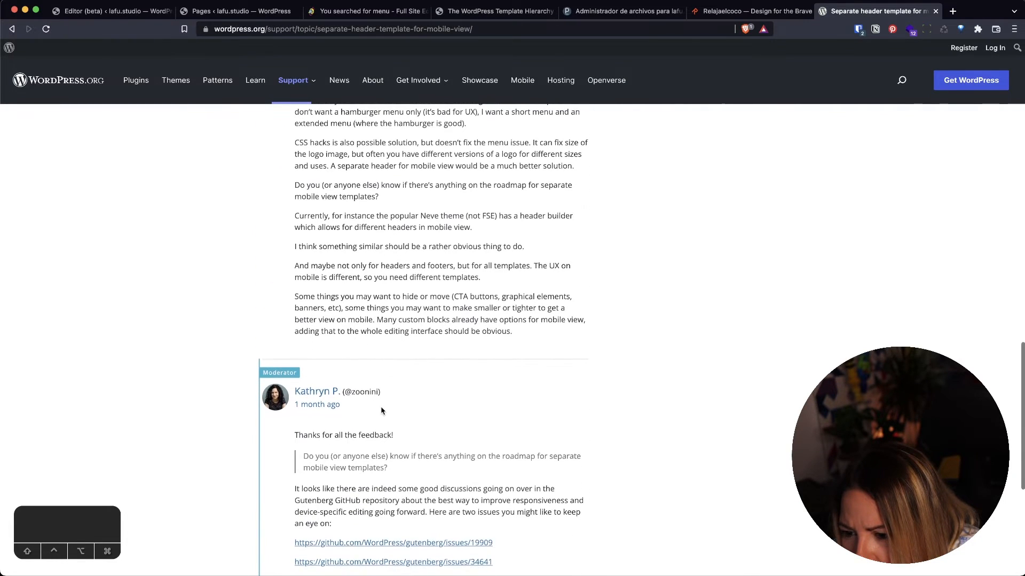
scroll(430, 279, "down", 2)
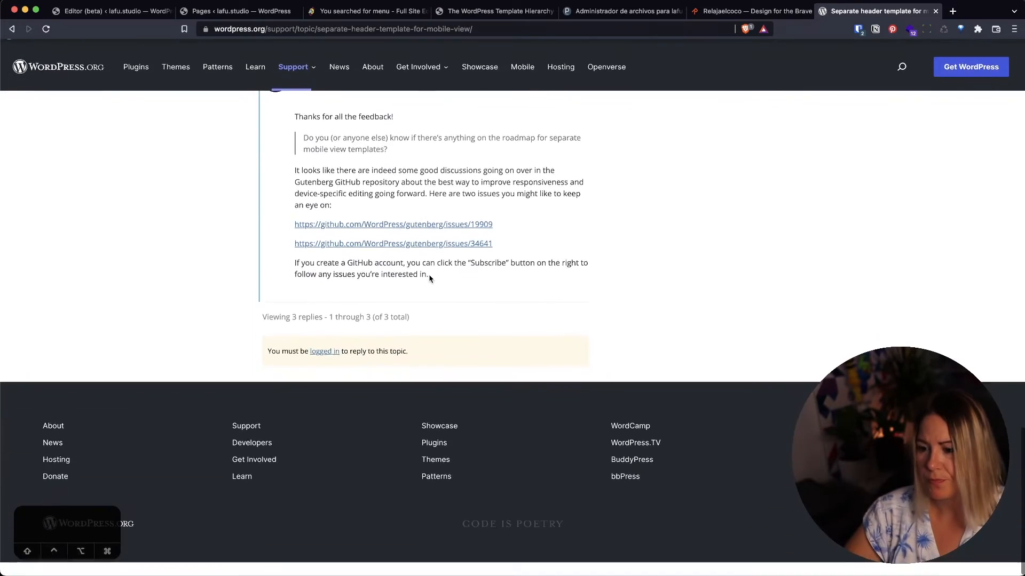
scroll(481, 246, "up", 6)
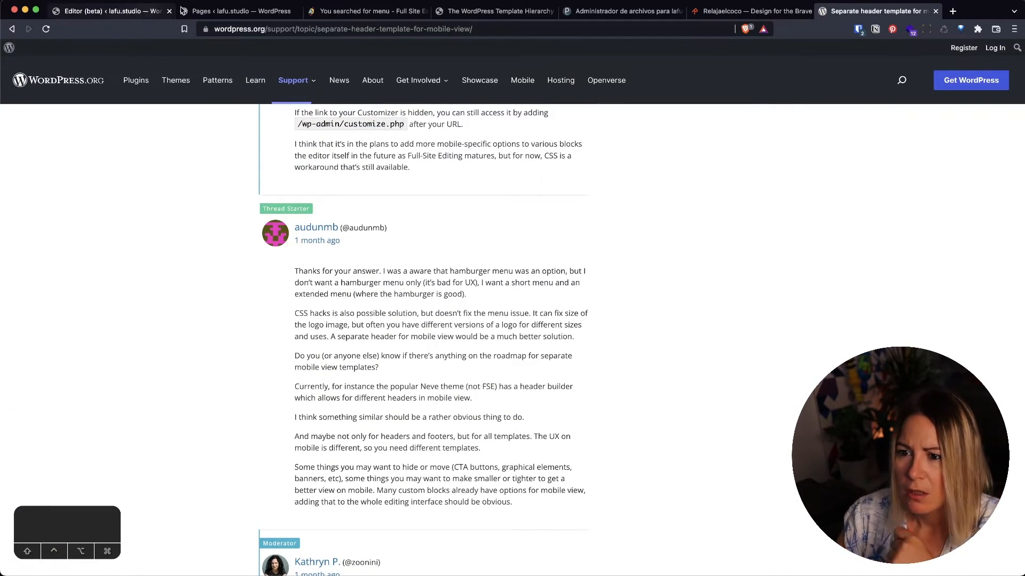
- Return to the lafu.studio post and resize the page view wider and narrower to compare the full and collapsed menus
key("ctrl+Right")
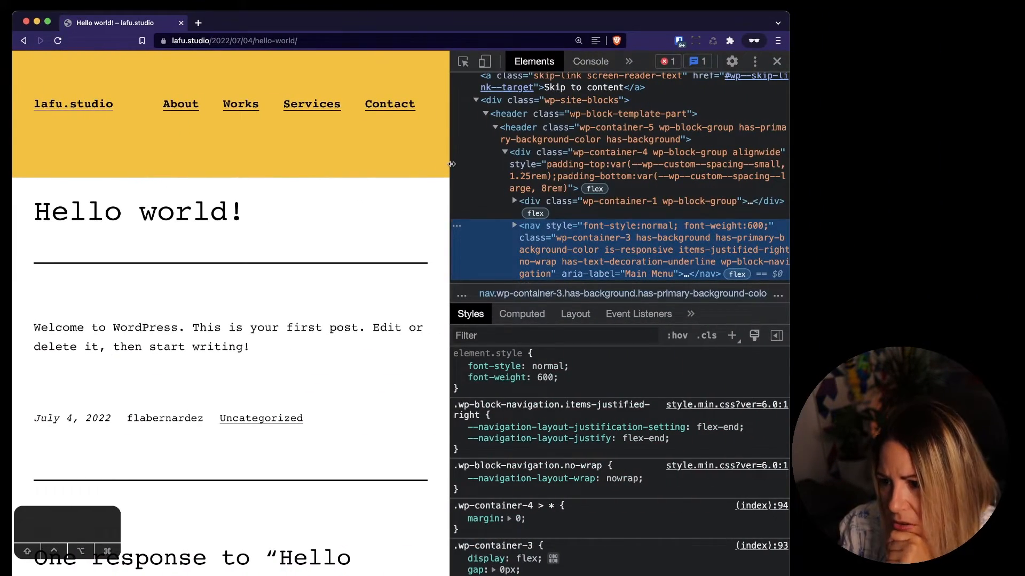
left_click_drag(450, 164, 505, 164)
left_click_drag(514, 164, 409, 155)
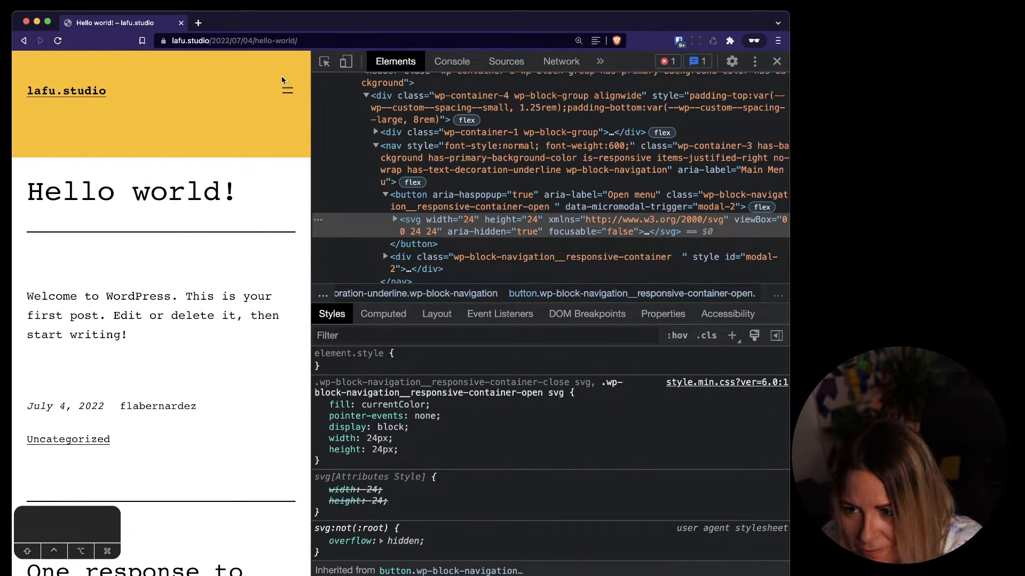
- Narrow the page view to about 390 px, inspect the hamburger icon, and open the mobile menu overlay
left_click_drag(312, 105, 273, 105)
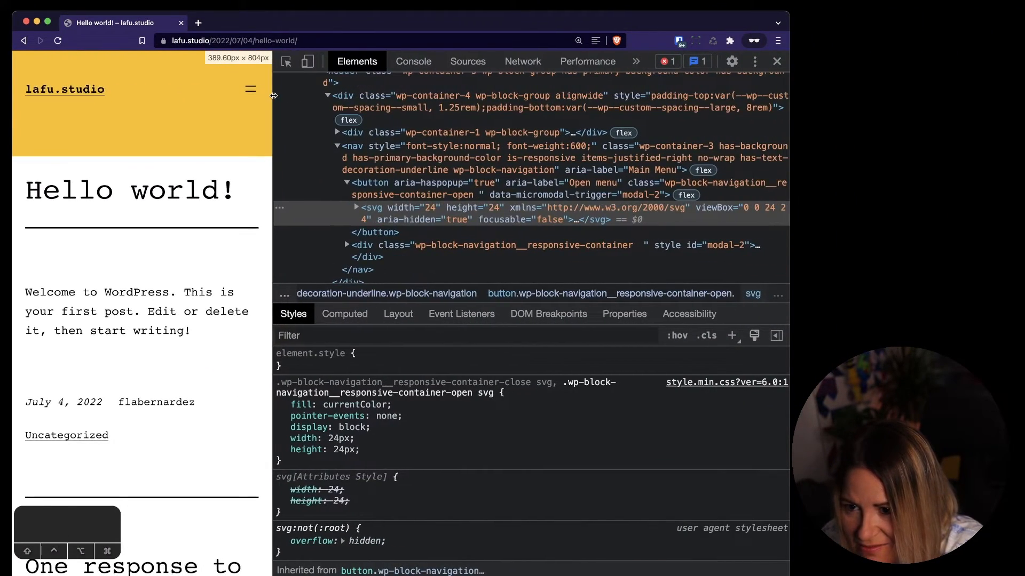
right_click(250, 90)
left_click(269, 224)
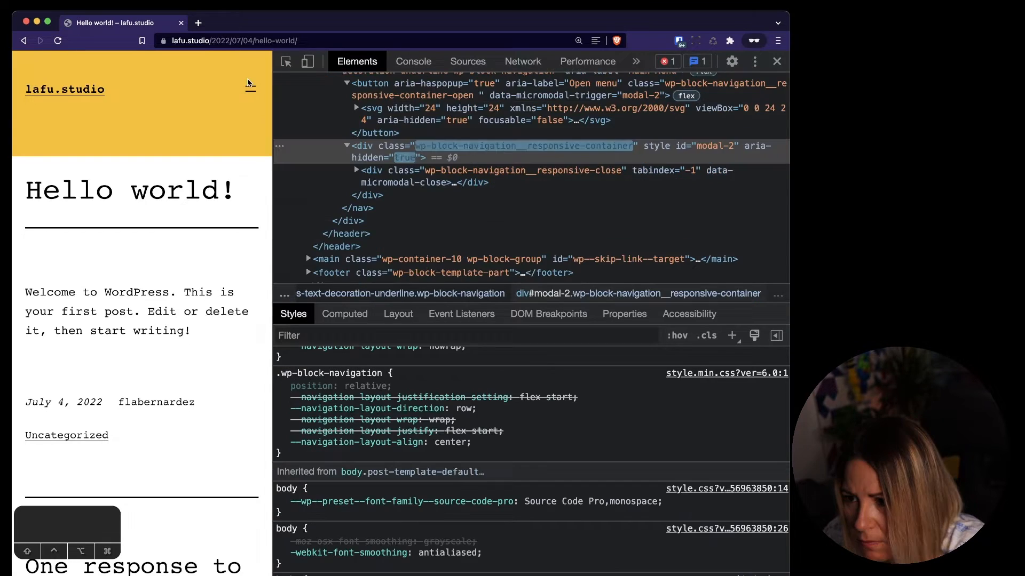
left_click(250, 85)
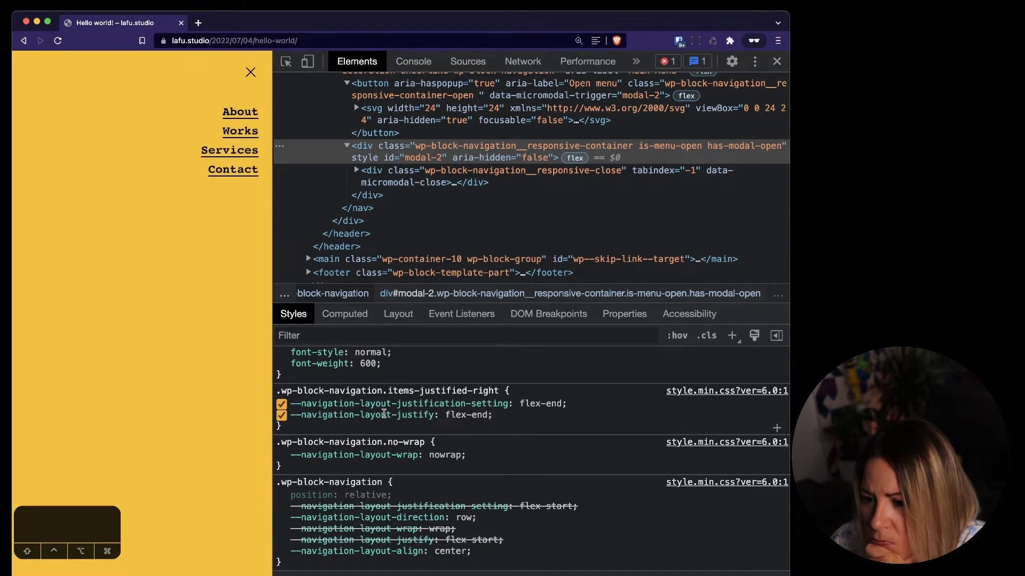
- Examine the style rules of the open menu's responsive container, from its own padding and display settings to the root rules
scroll(384, 414, "up", 4)
scroll(384, 414, "up", 5)
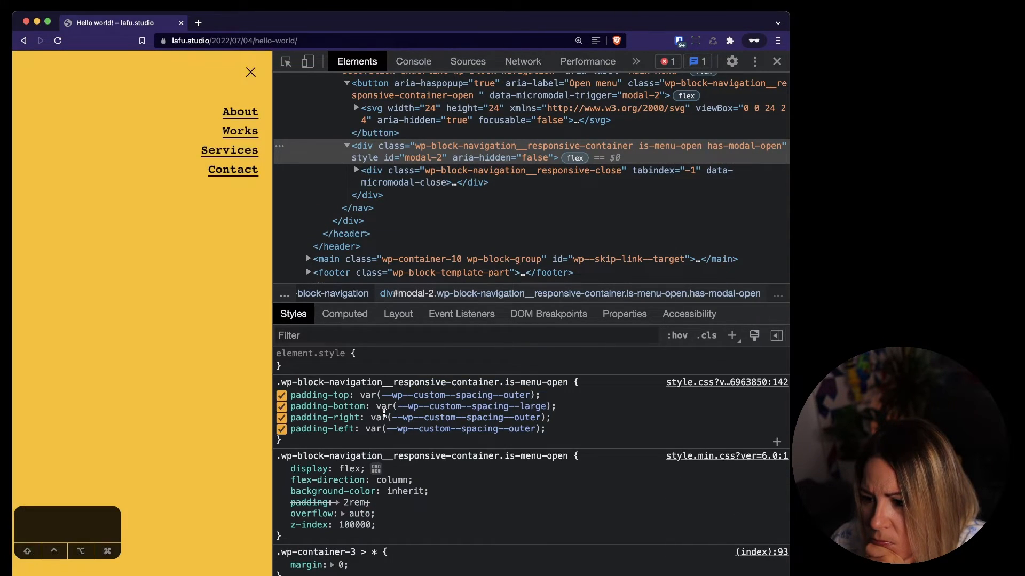
scroll(383, 414, "down", 3)
scroll(383, 414, "down", 10)
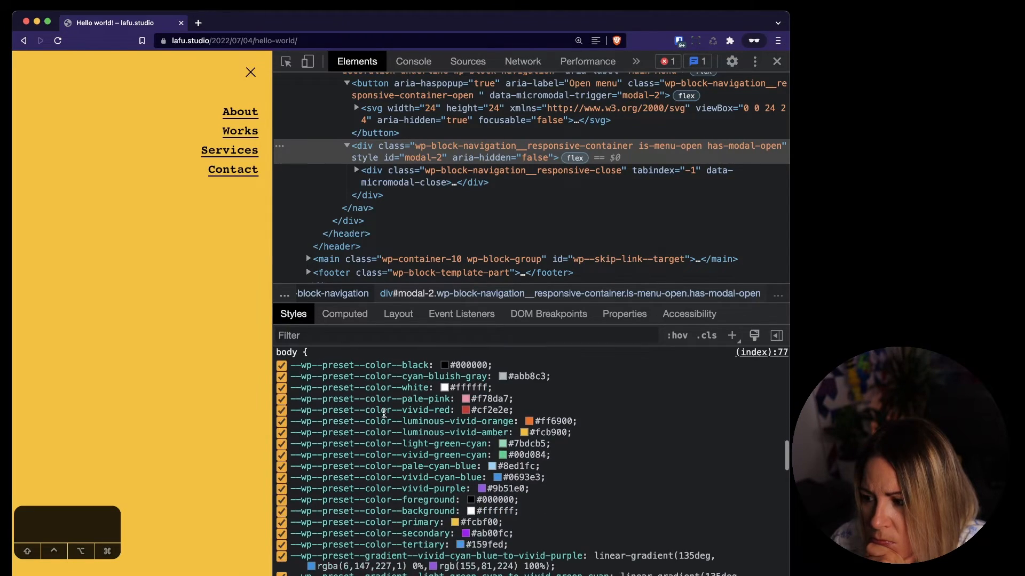
scroll(384, 413, "down", 10)
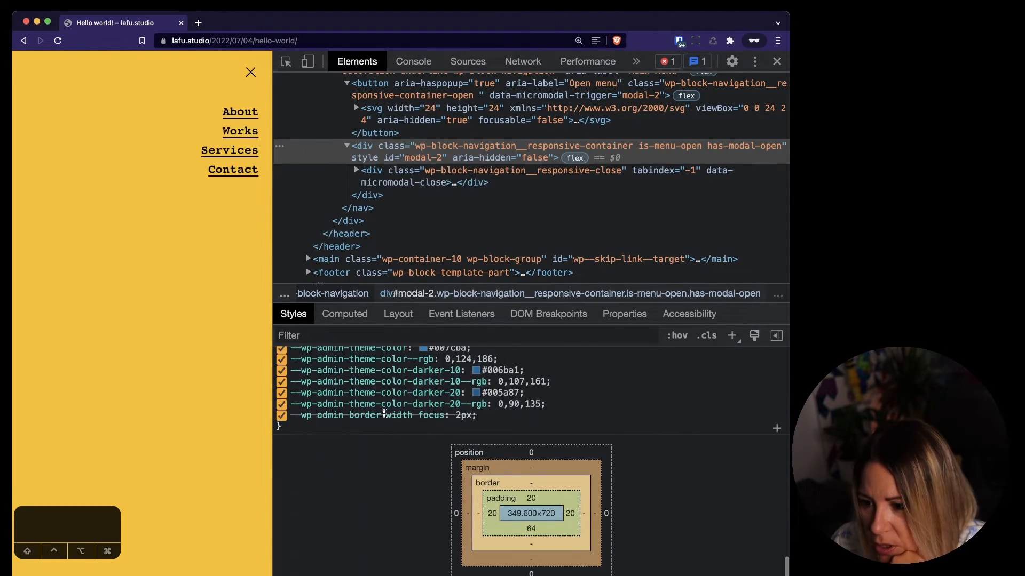
scroll(369, 494, "up", 3)
scroll(368, 491, "up", 1)
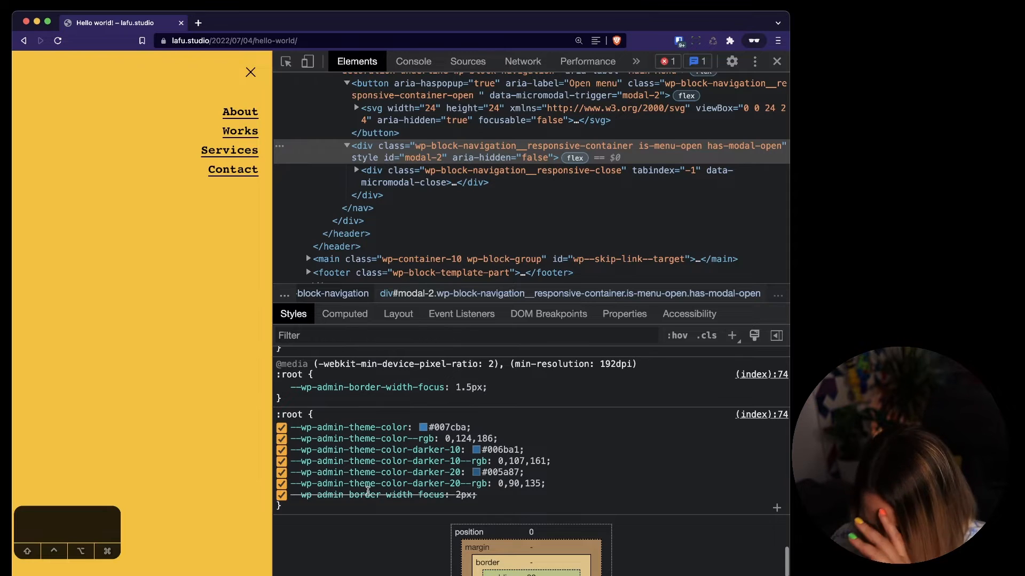
scroll(368, 491, "up", 1)
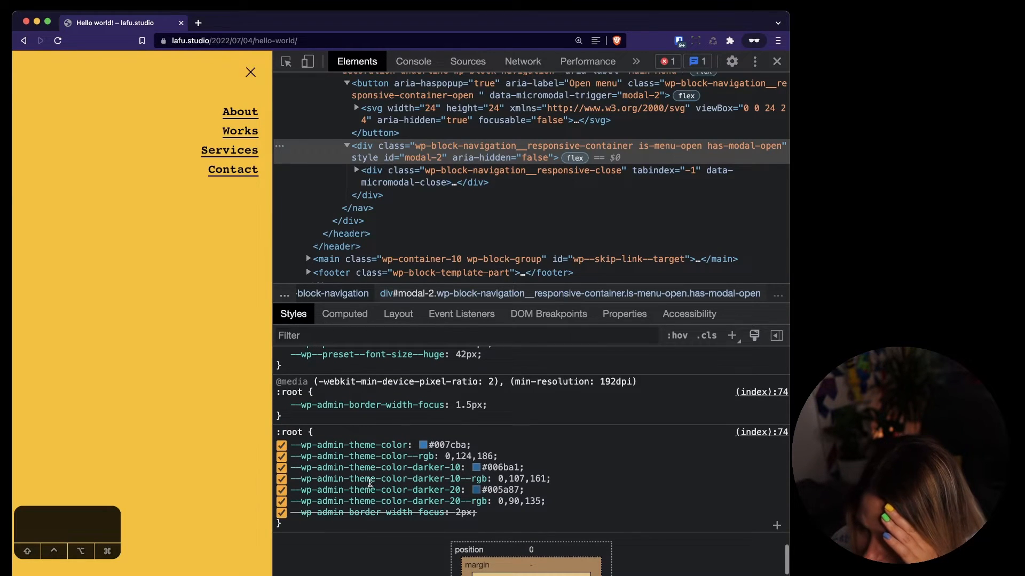
- Compare the style rules of the open menu's close wrapper and responsive container, and inspect the Open menu button
left_click(450, 172)
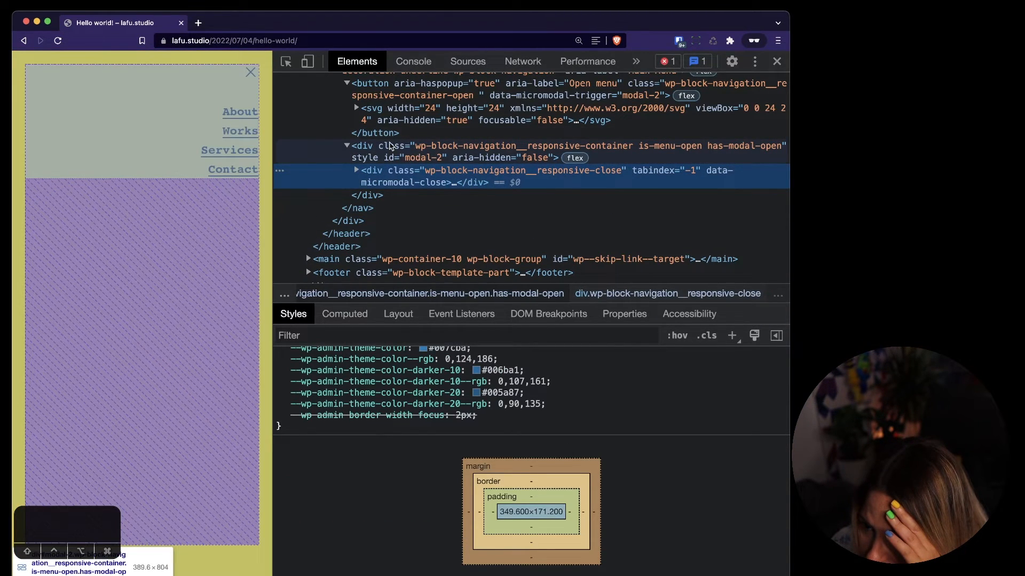
scroll(389, 161, "up", 2)
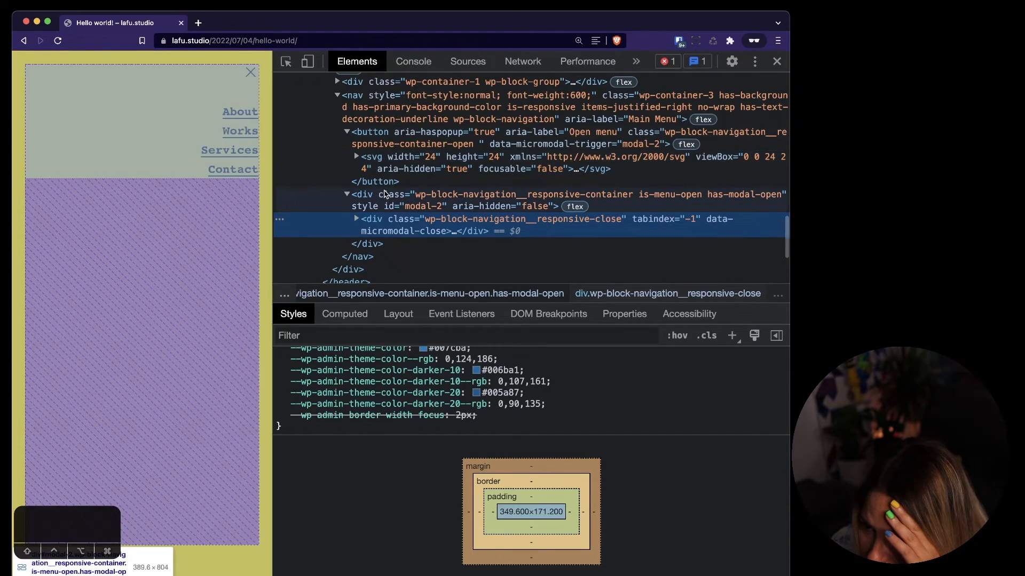
left_click(385, 195)
scroll(378, 354, "up", 10)
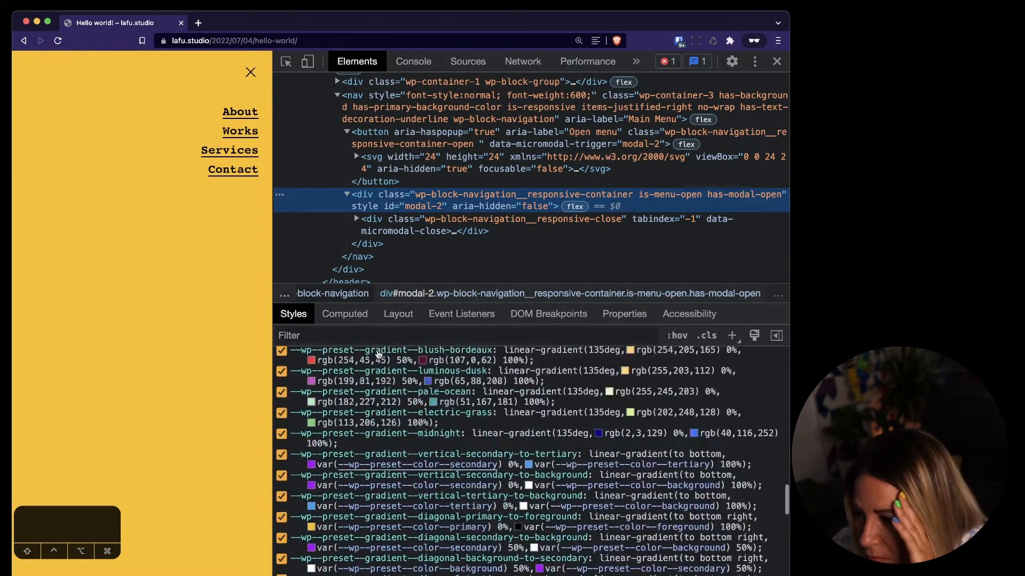
scroll(378, 354, "up", 1)
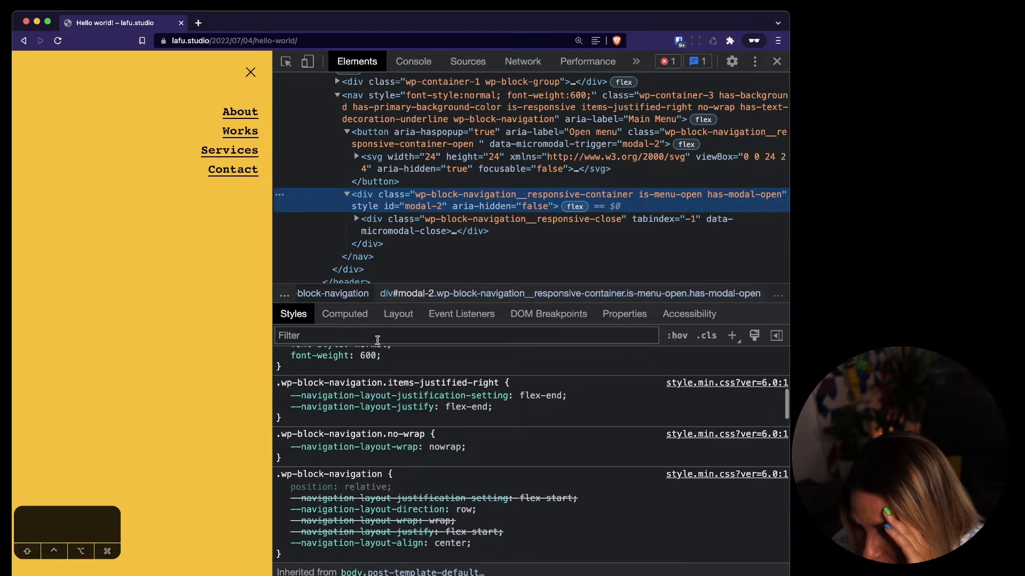
scroll(411, 472, "up", 5)
scroll(412, 472, "up", 5)
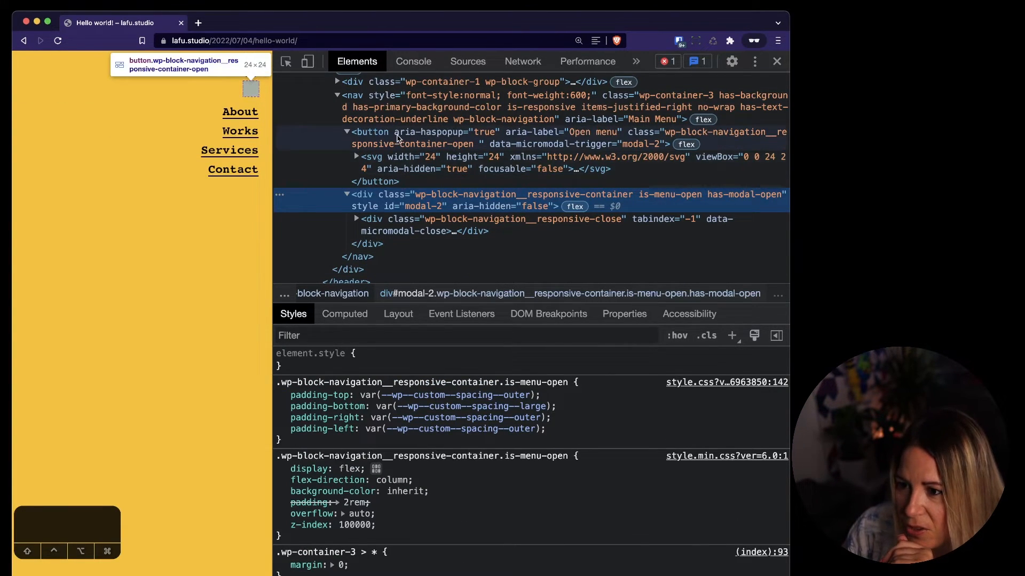
left_click(386, 143)
left_click(347, 132)
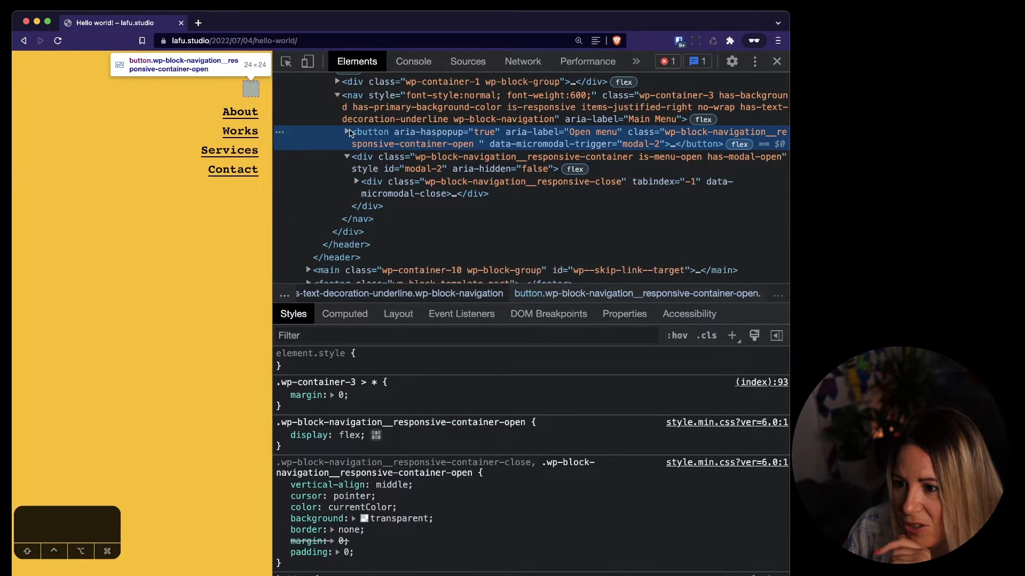
- Examine the Main Menu nav element's style rules, from its own layout settings to the root rules, and close the developer tools
left_click(364, 114)
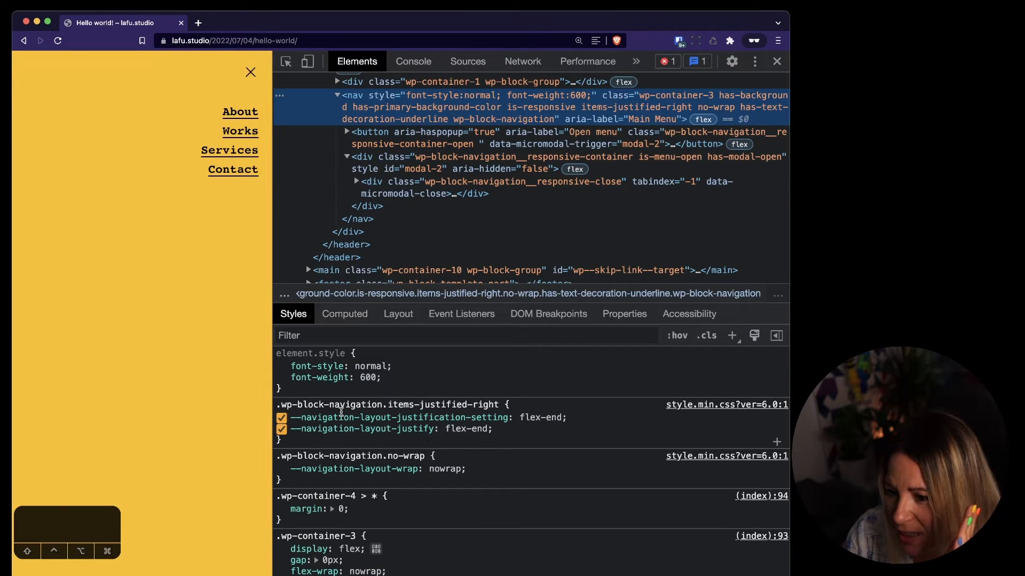
scroll(341, 411, "down", 5)
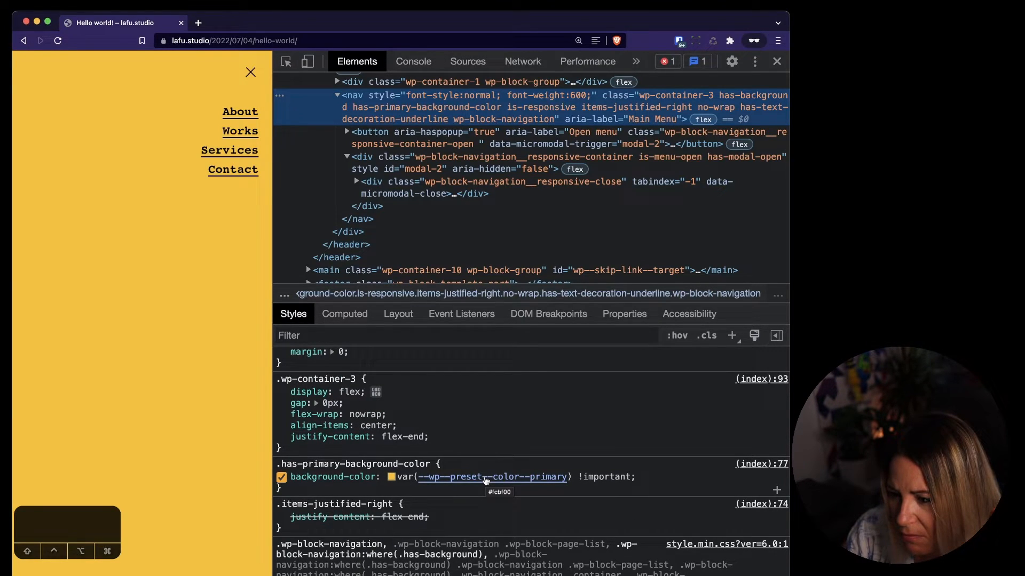
scroll(486, 480, "down", 5)
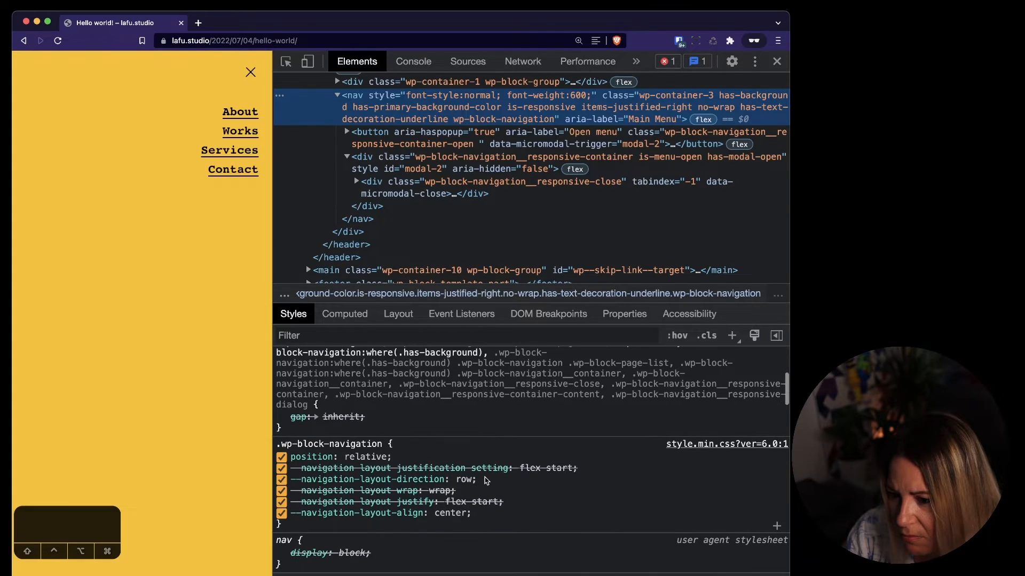
scroll(485, 480, "down", 3)
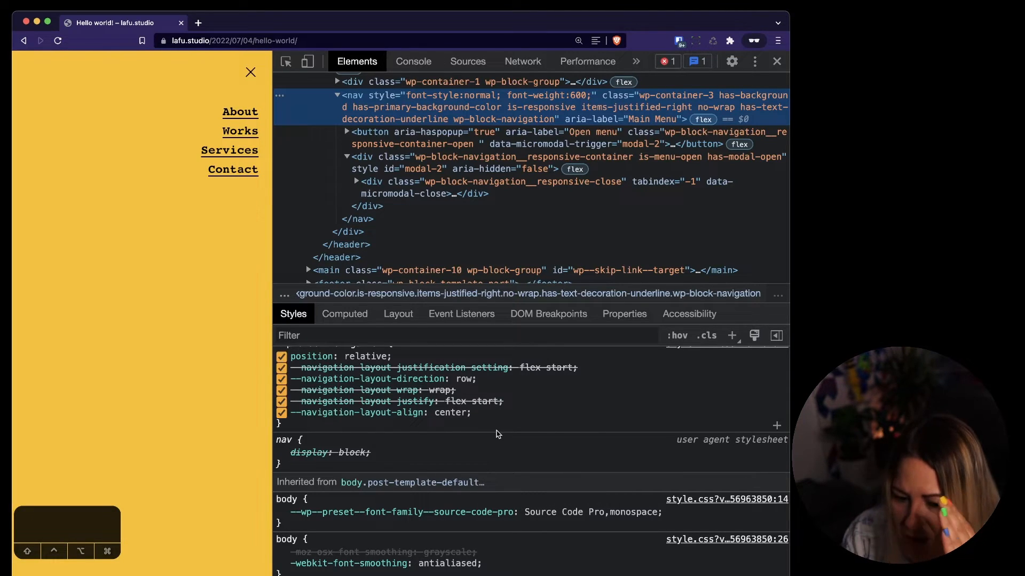
scroll(497, 434, "down", 5)
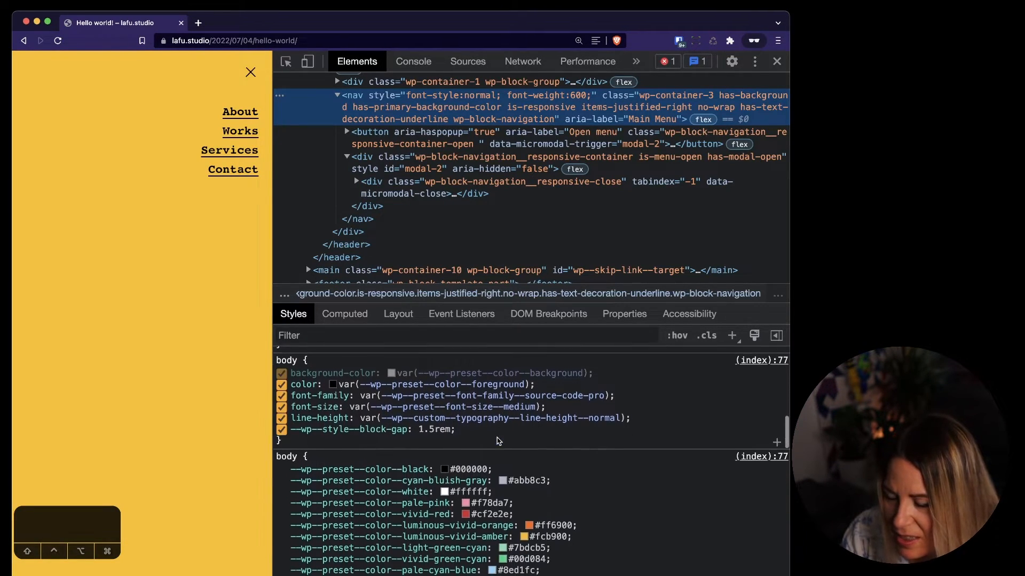
scroll(497, 441, "down", 10)
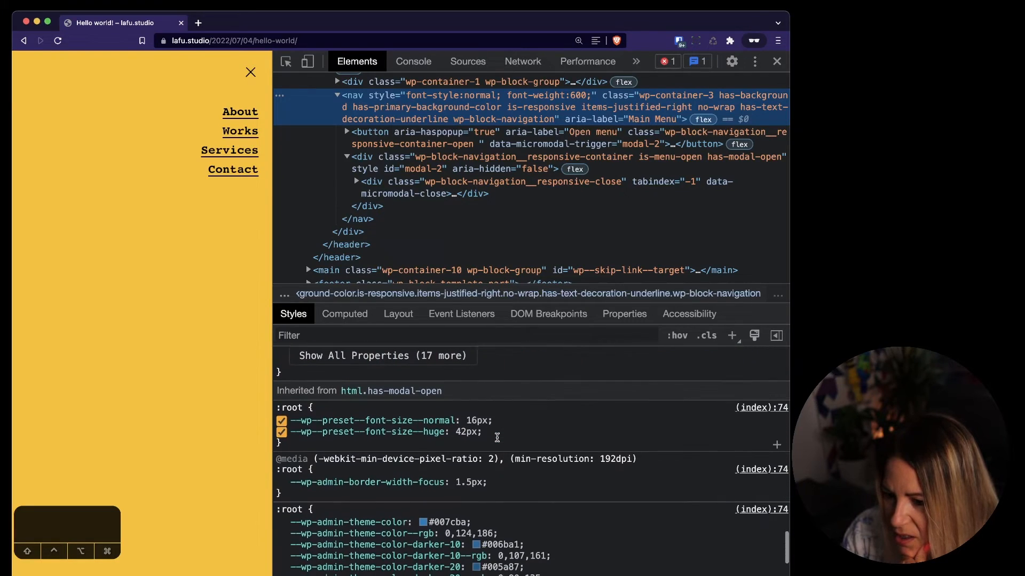
scroll(498, 437, "down", 3)
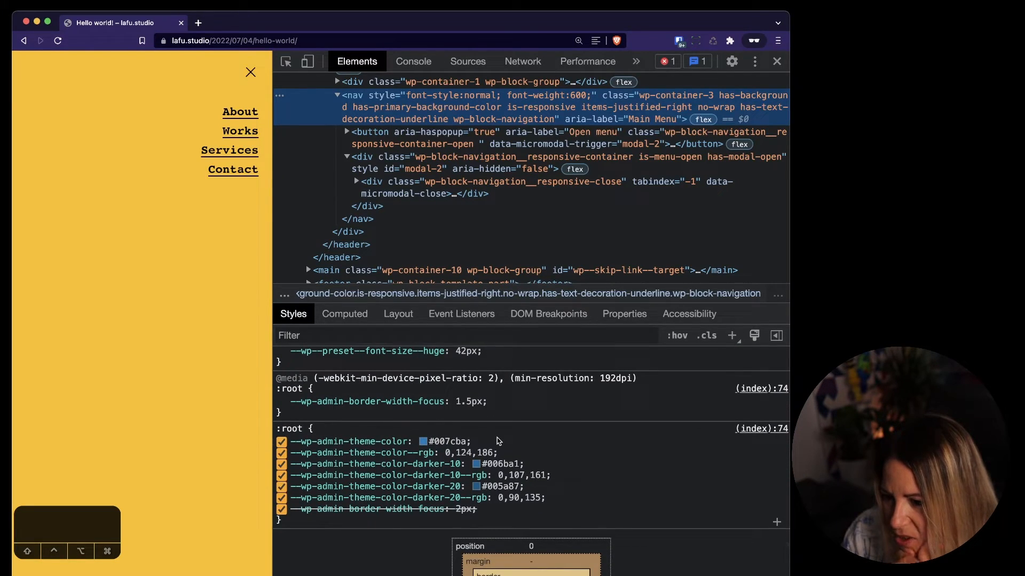
scroll(497, 440, "down", 3)
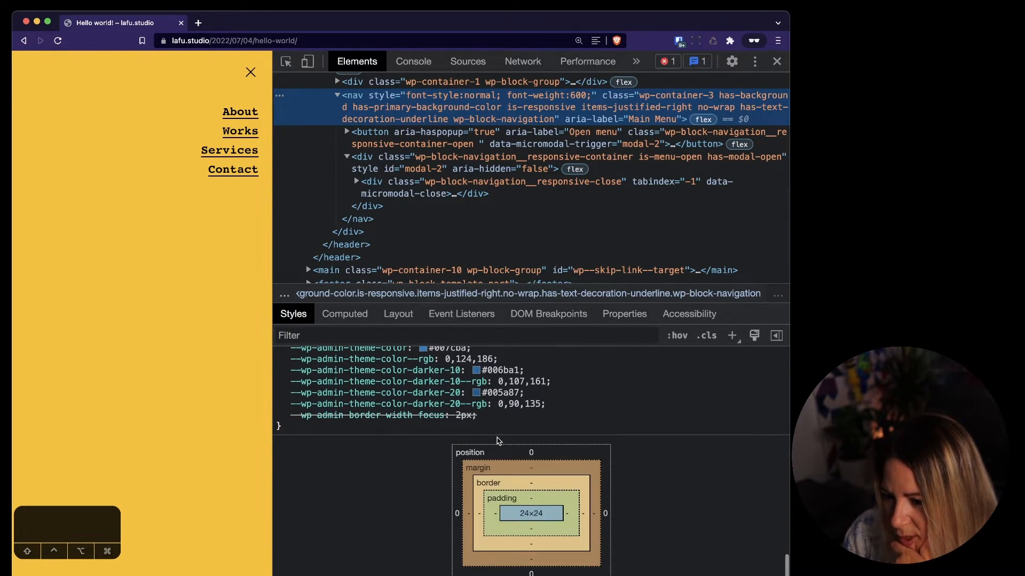
scroll(495, 438, "up", 5)
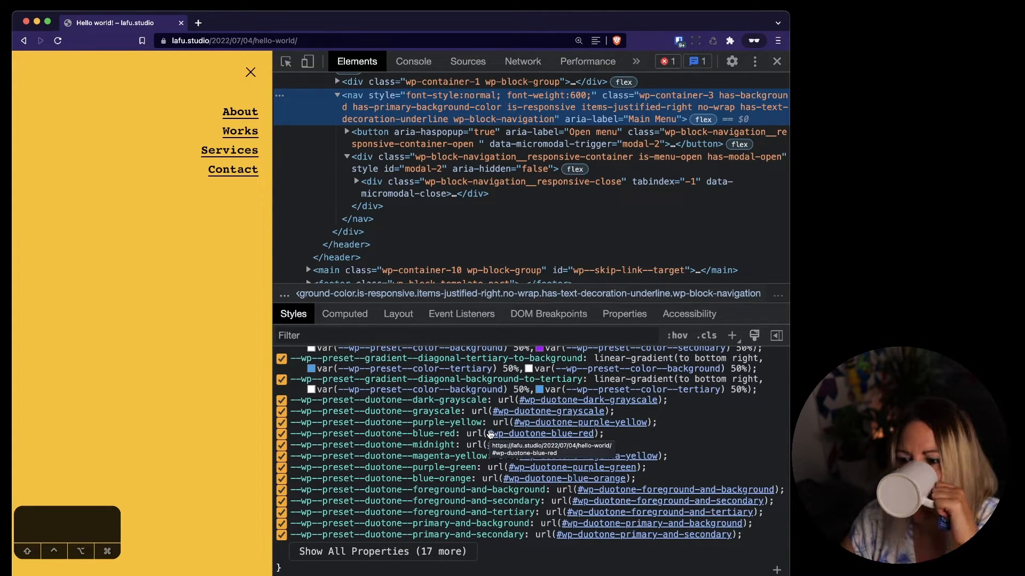
scroll(506, 494, "up", 5)
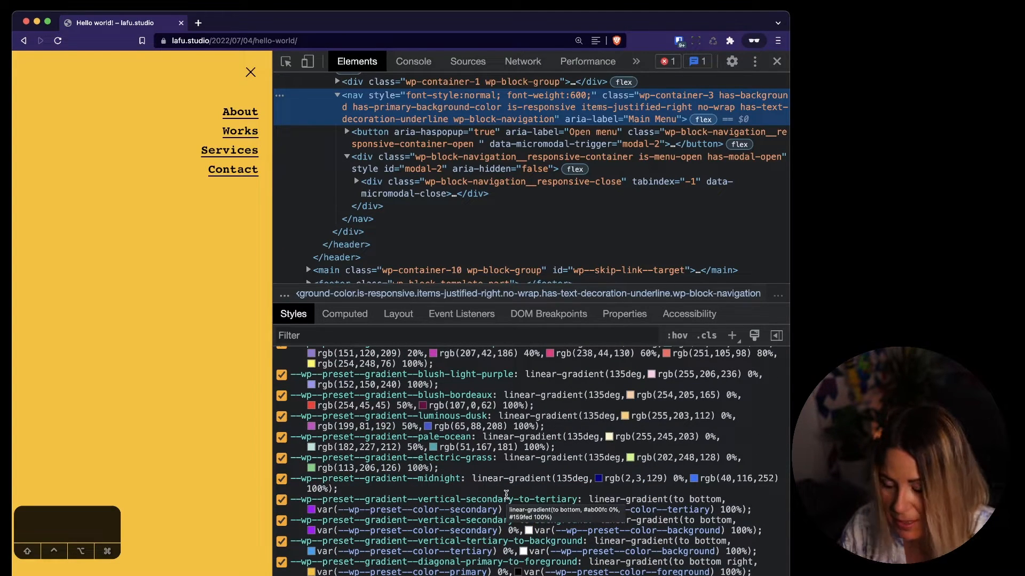
scroll(506, 494, "up", 10)
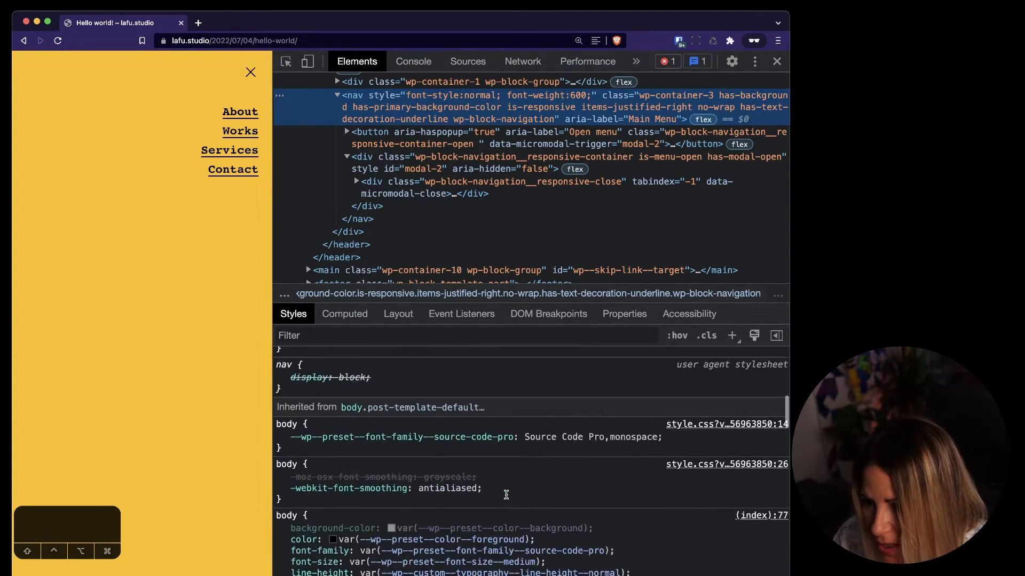
scroll(506, 494, "up", 10)
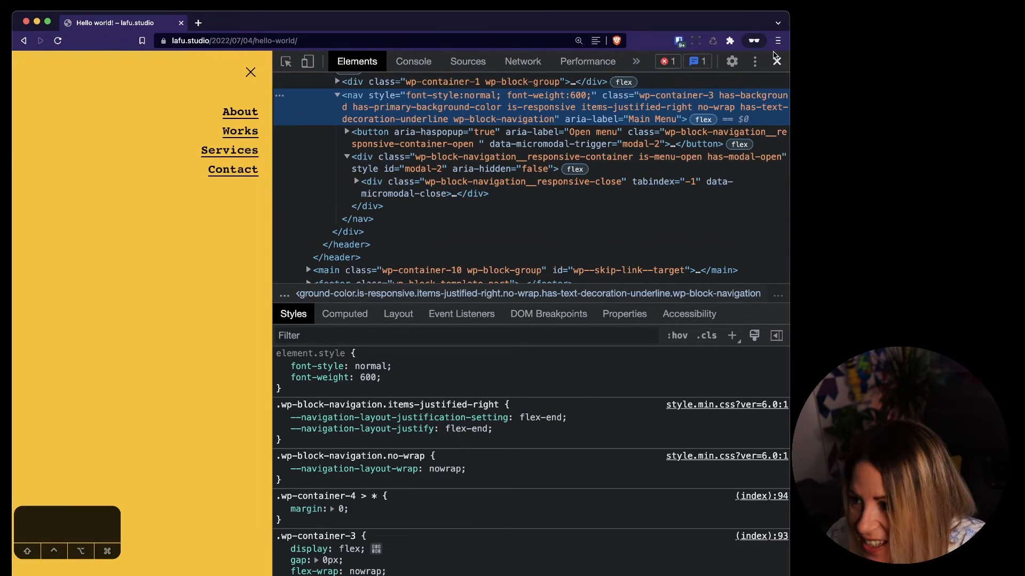
left_click(777, 60)
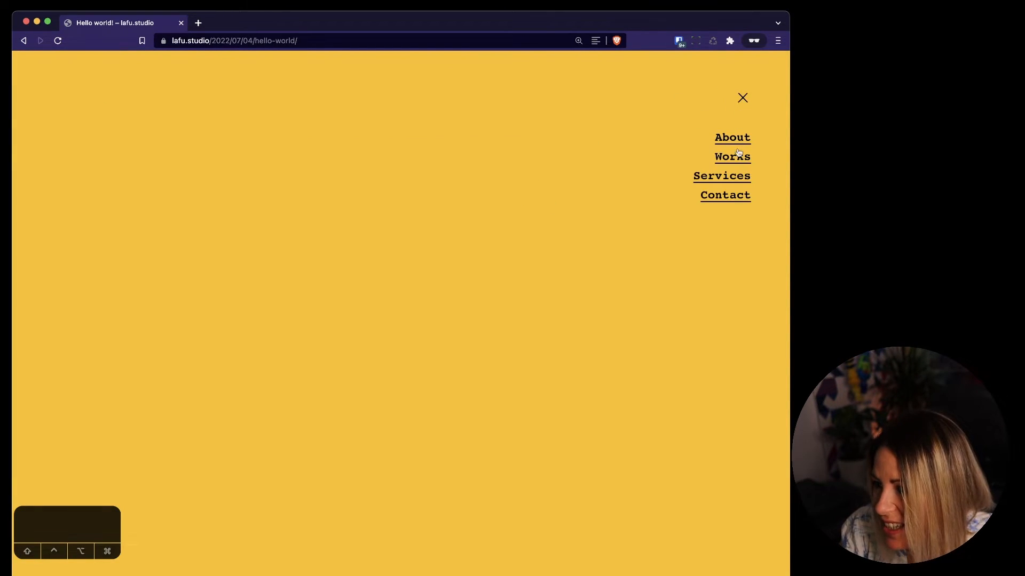
- Switch to the site editor, set the Navigation block's spacing between items to 60, and save the Header template part
key("ctrl+Left")
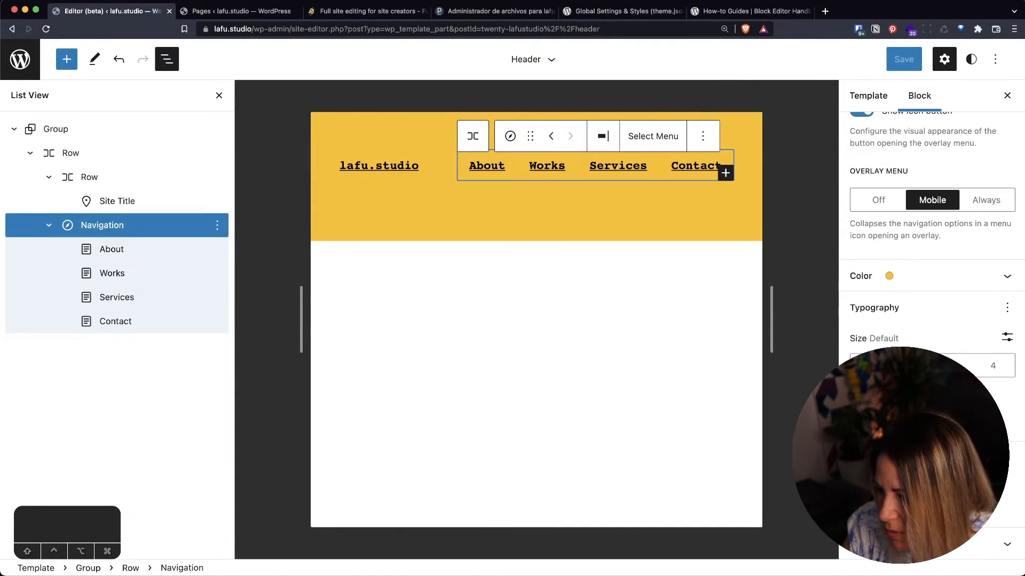
type("60")
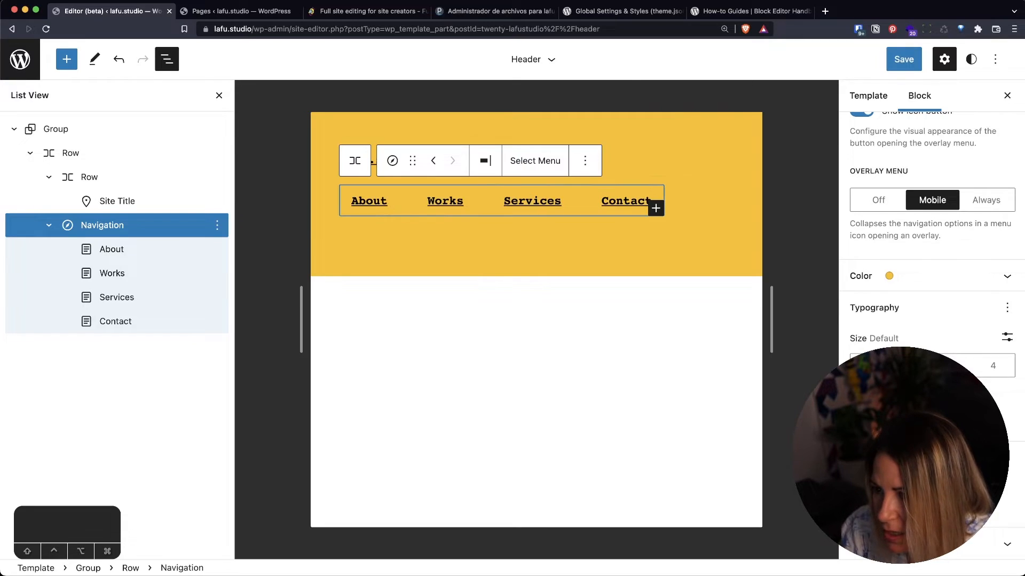
left_click(897, 60)
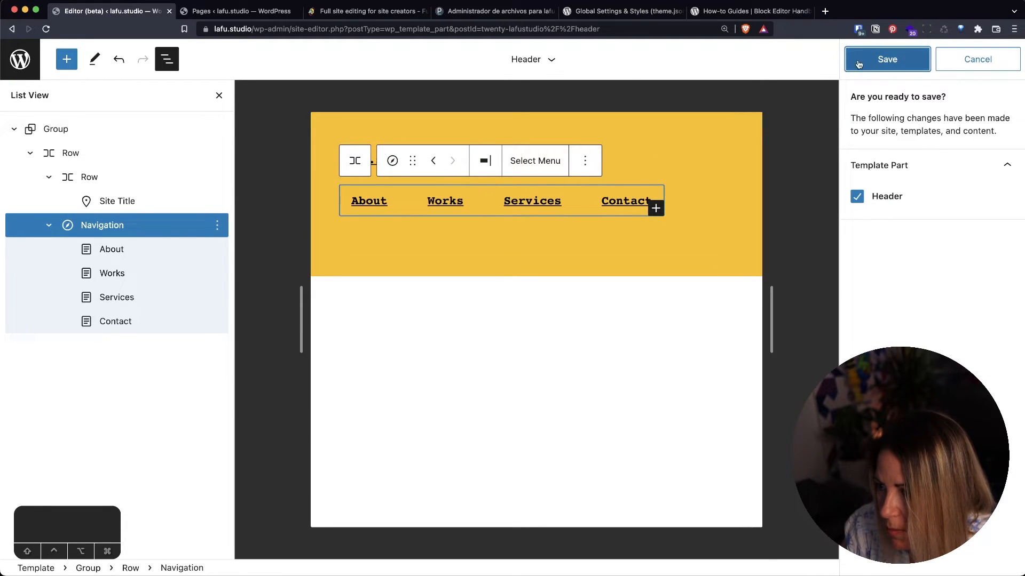
left_click(868, 68)
- Return to the live Hello world! post, reload it, narrow it to mobile width, and open the menu overlay
key("ctrl+Right")
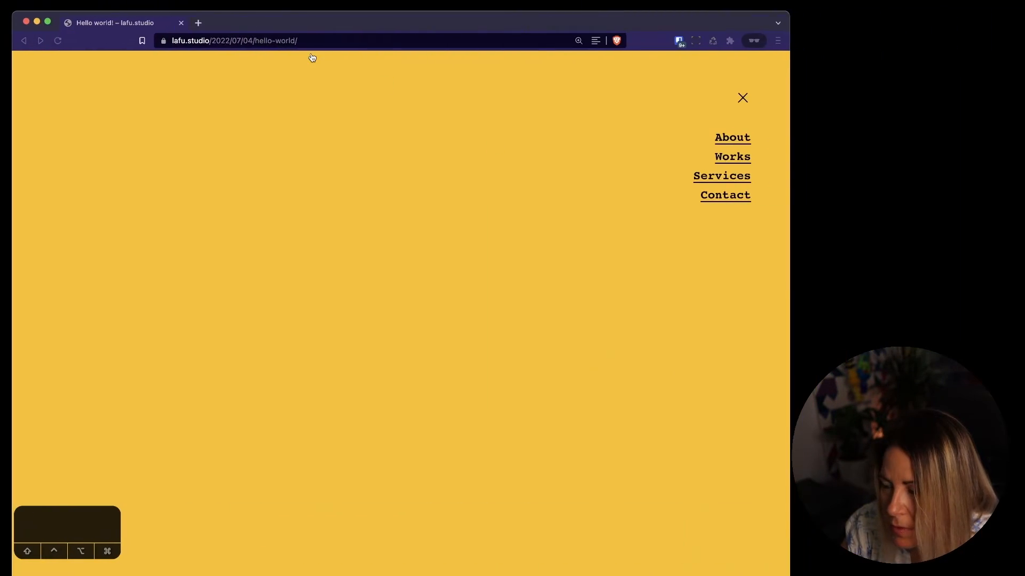
key("super+r")
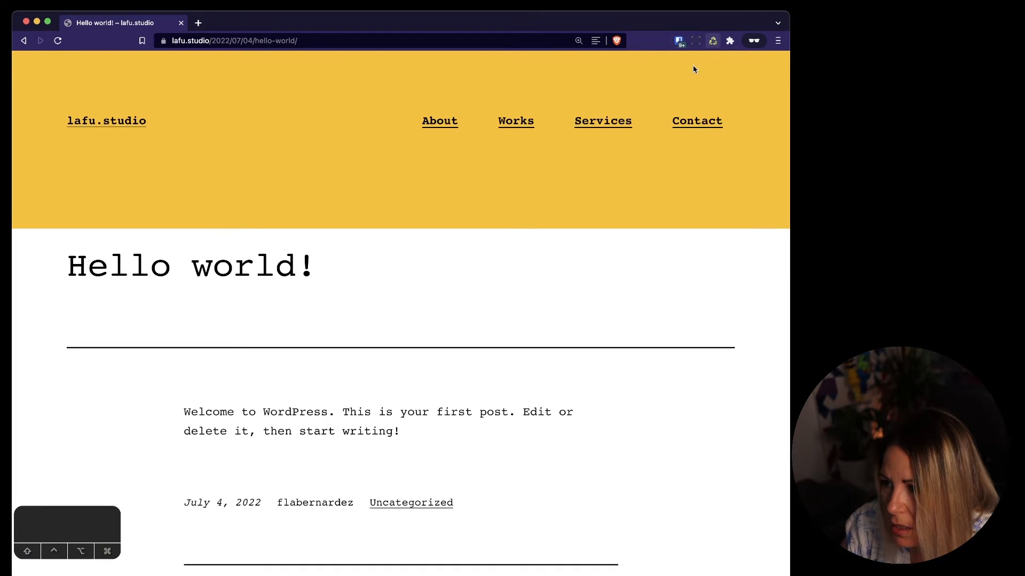
left_click_drag(791, 133, 141, 151)
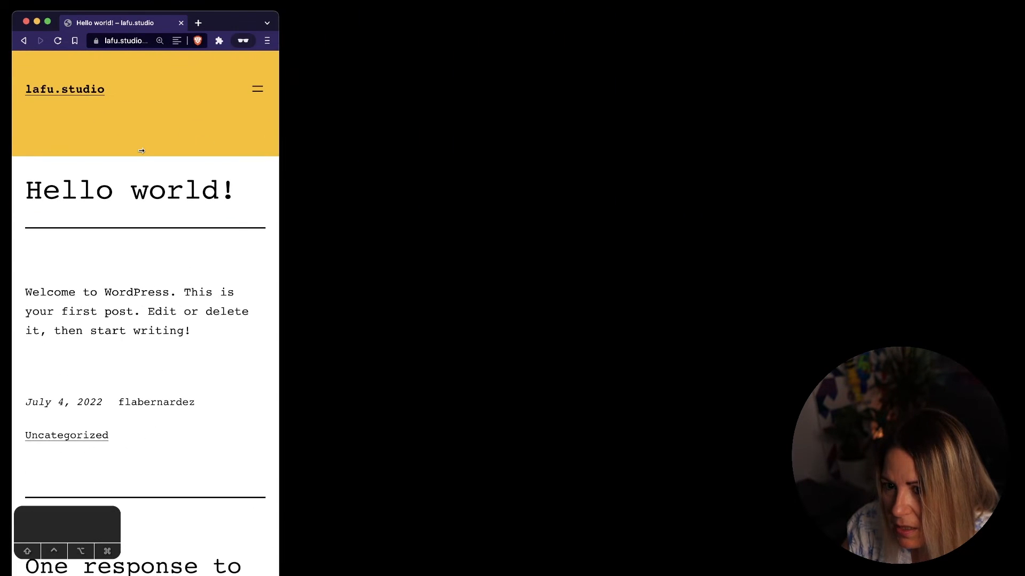
left_click(255, 86)
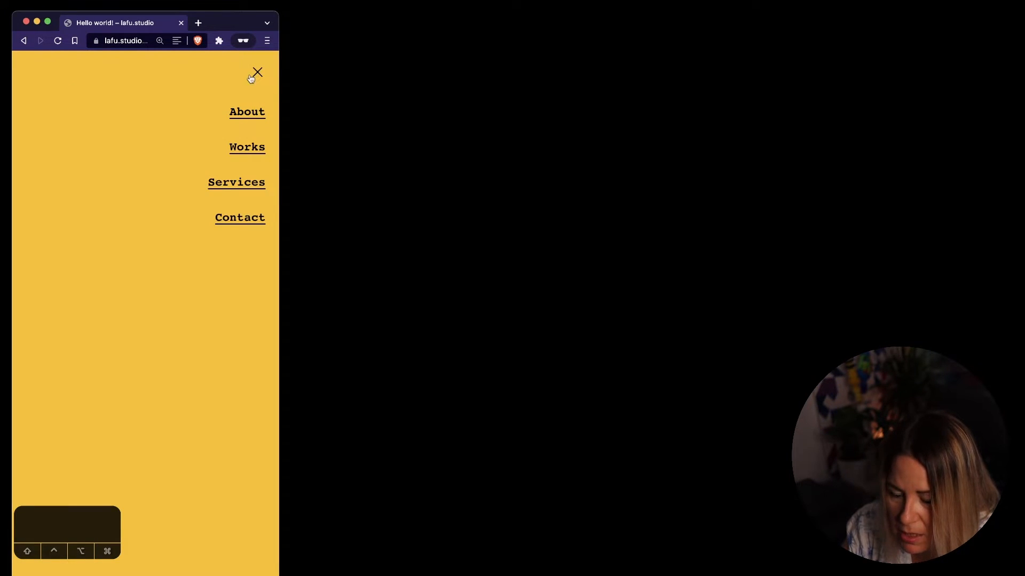
- Inspect the open overlay menu in a widened browser window, select its responsive dialog element, and collapse the dialog's markup
right_click(249, 77)
left_click(288, 210)
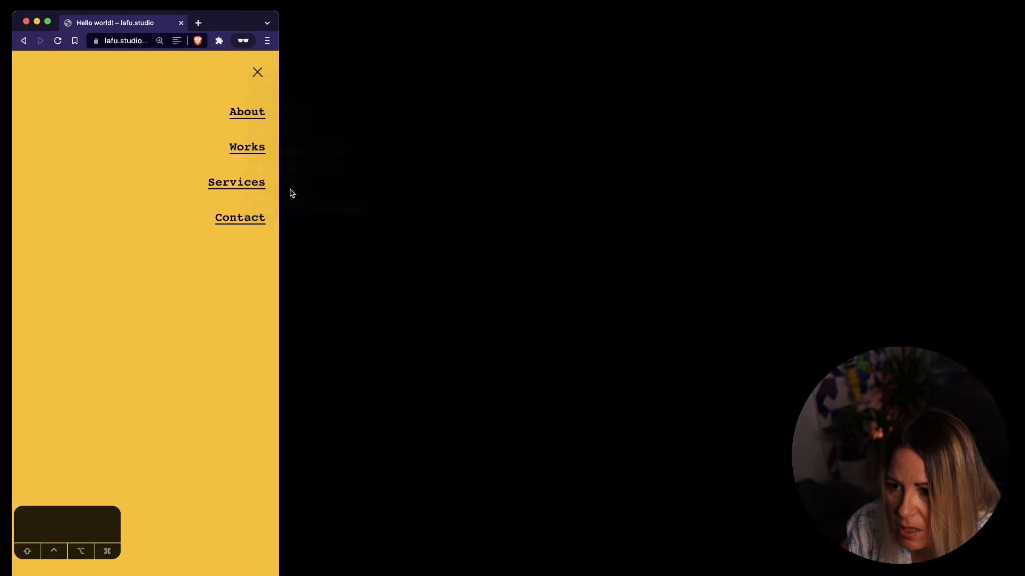
left_click_drag(278, 190, 741, 219)
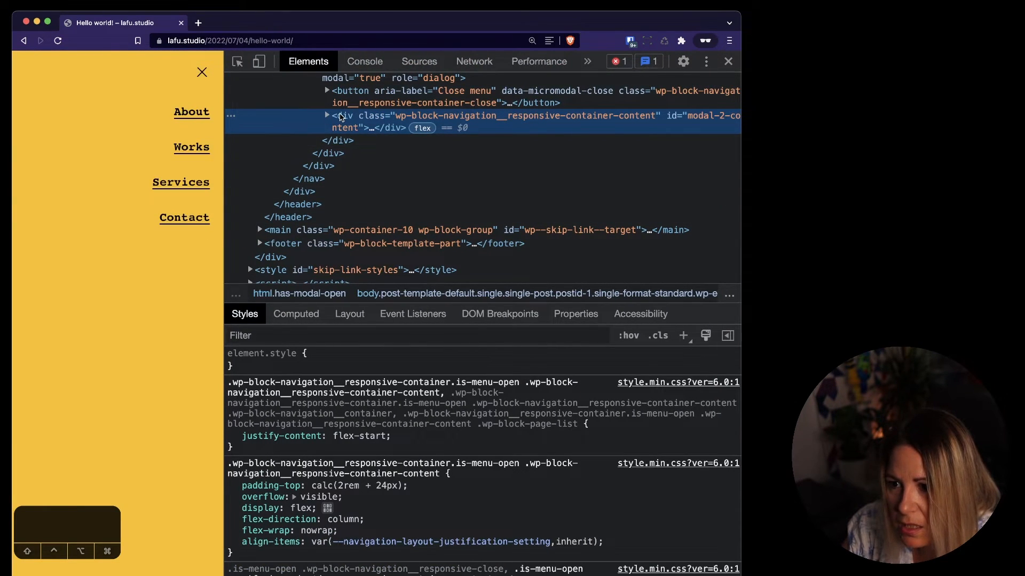
scroll(342, 136, "up", 3)
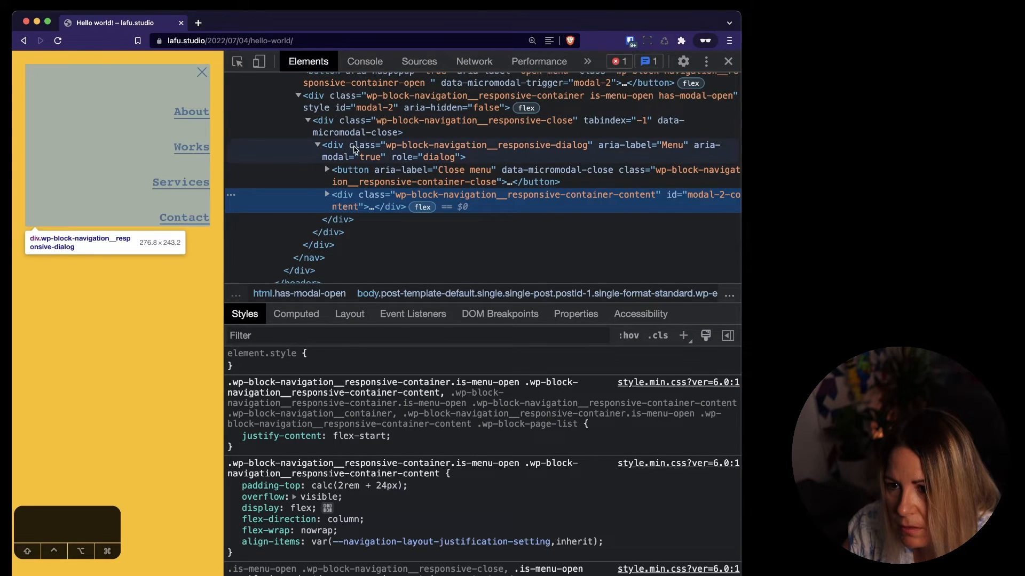
left_click(355, 144)
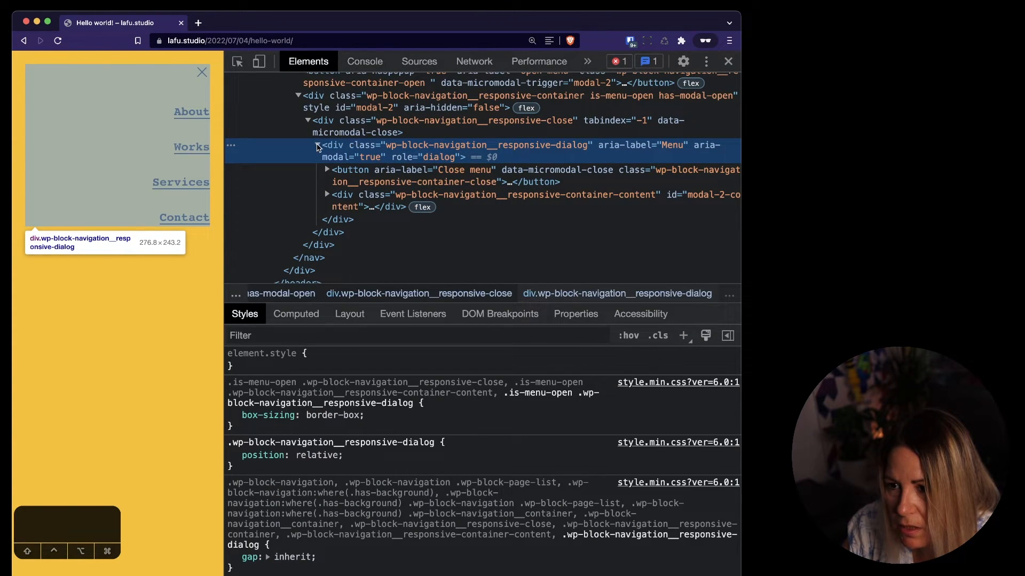
left_click(318, 145)
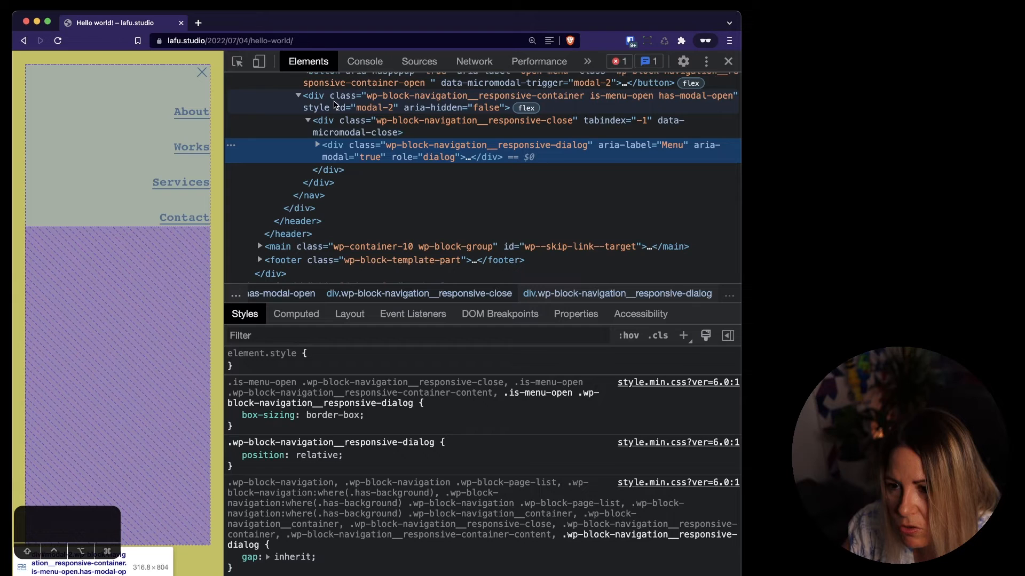
- Select and collapse the open menu's responsive container, and look through the surrounding header and navigation markup
left_click(335, 104)
left_click(298, 96)
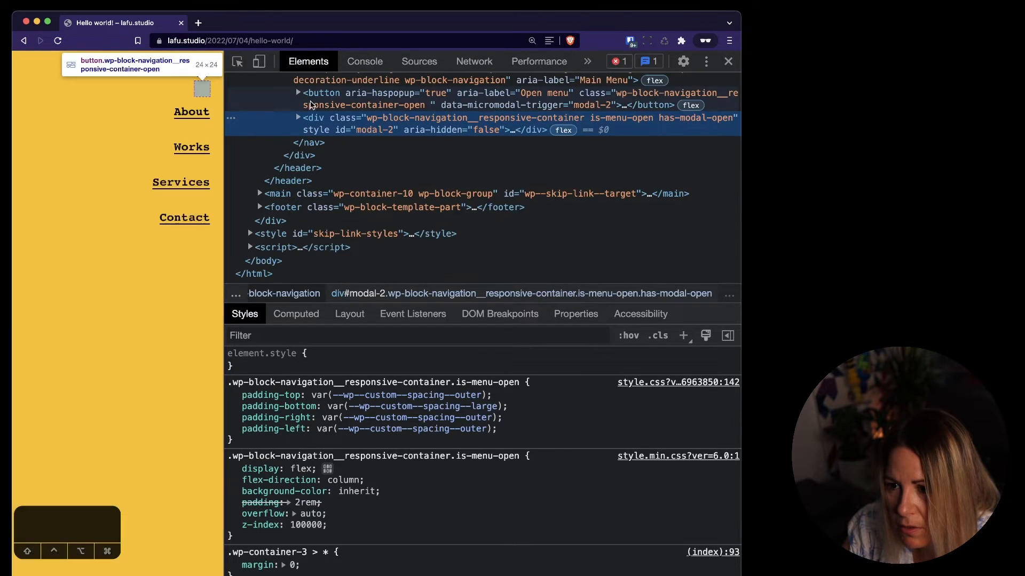
scroll(311, 104, "up", 3)
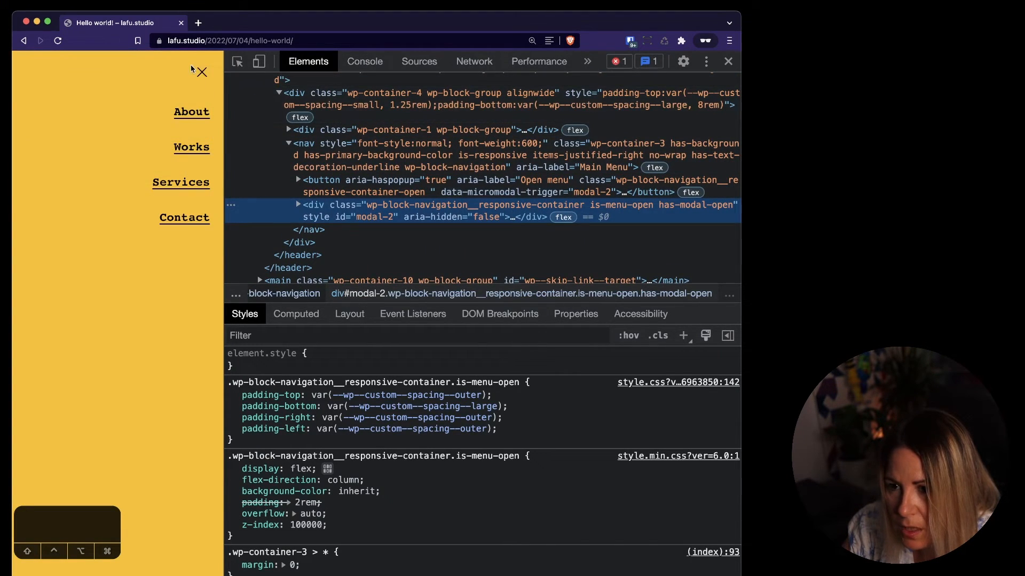
scroll(328, 200, "up", 2)
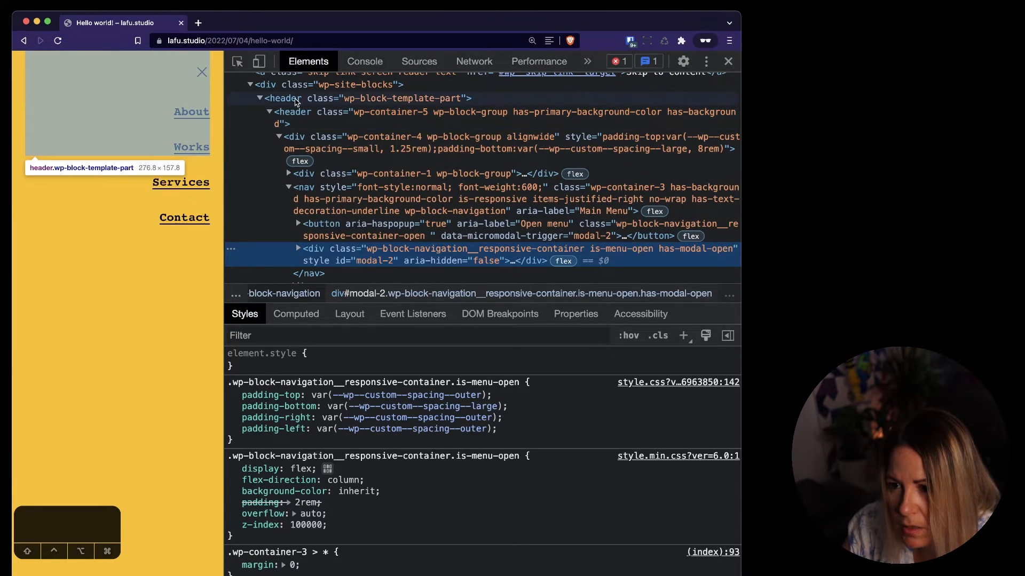
scroll(301, 190, "up", 2)
scroll(300, 191, "down", 6)
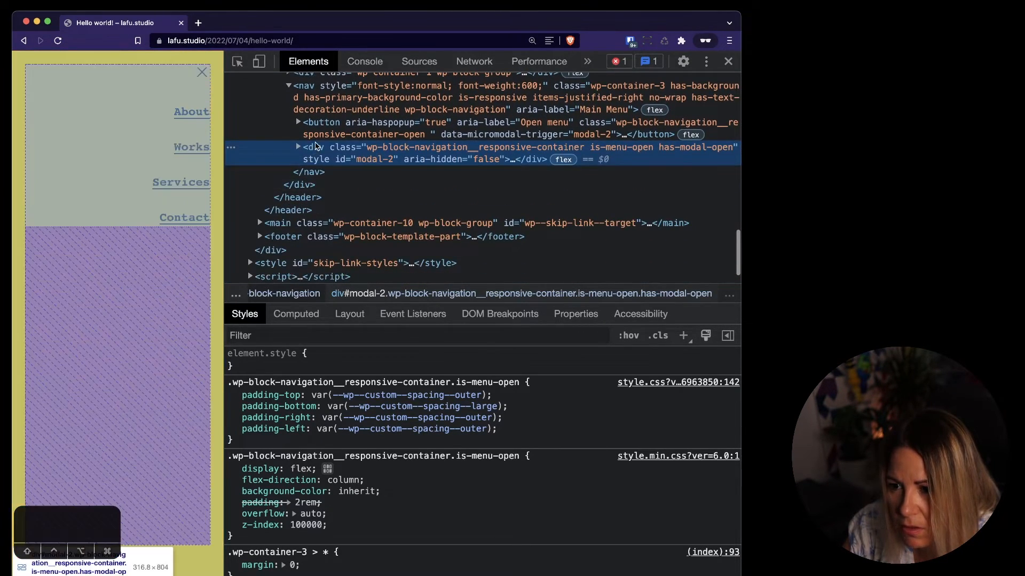
- Inspect the menu's close button, step up to its responsive container, and examine the padding variables in the container's styles
right_click(205, 73)
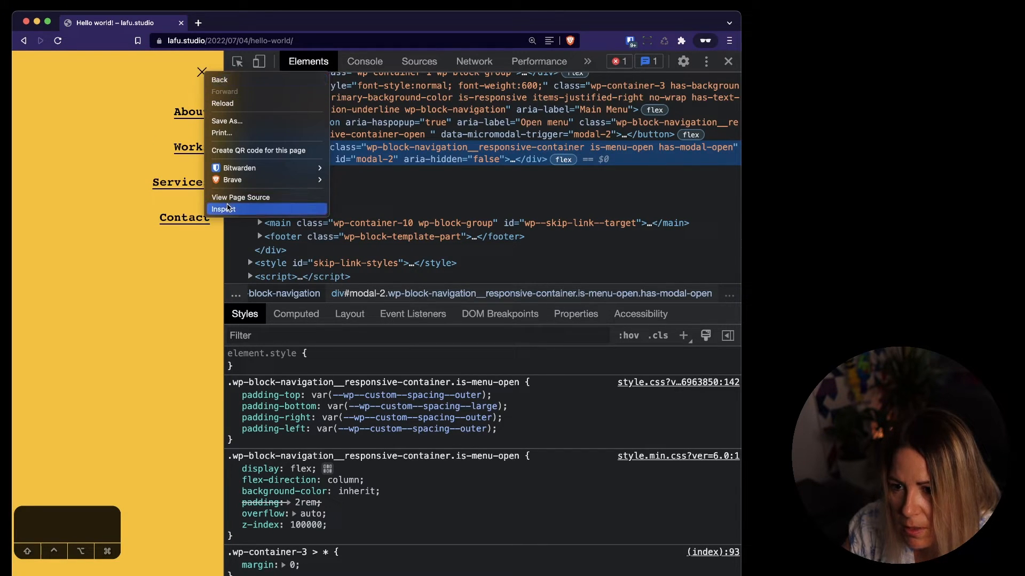
left_click(240, 209)
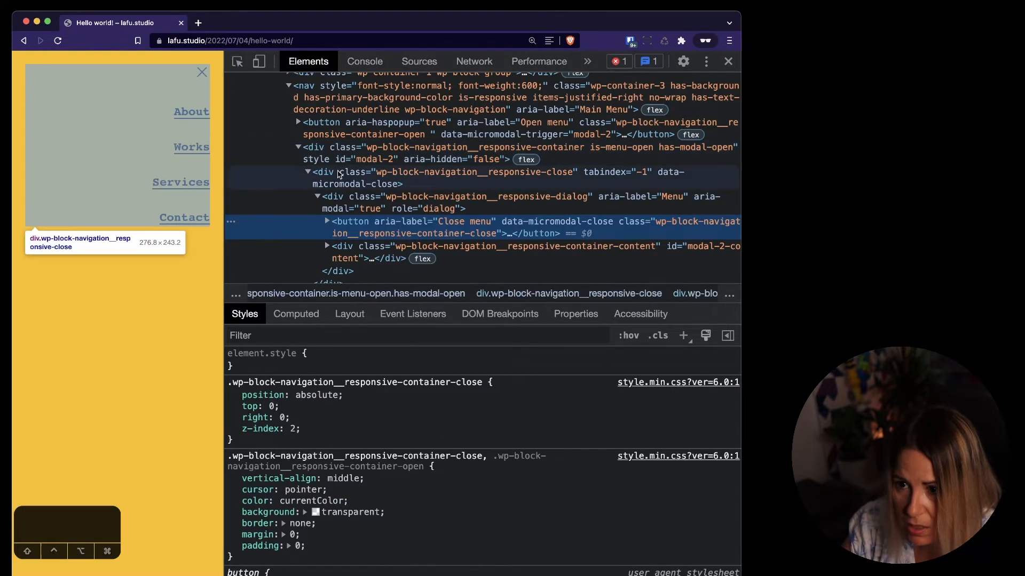
left_click(346, 211)
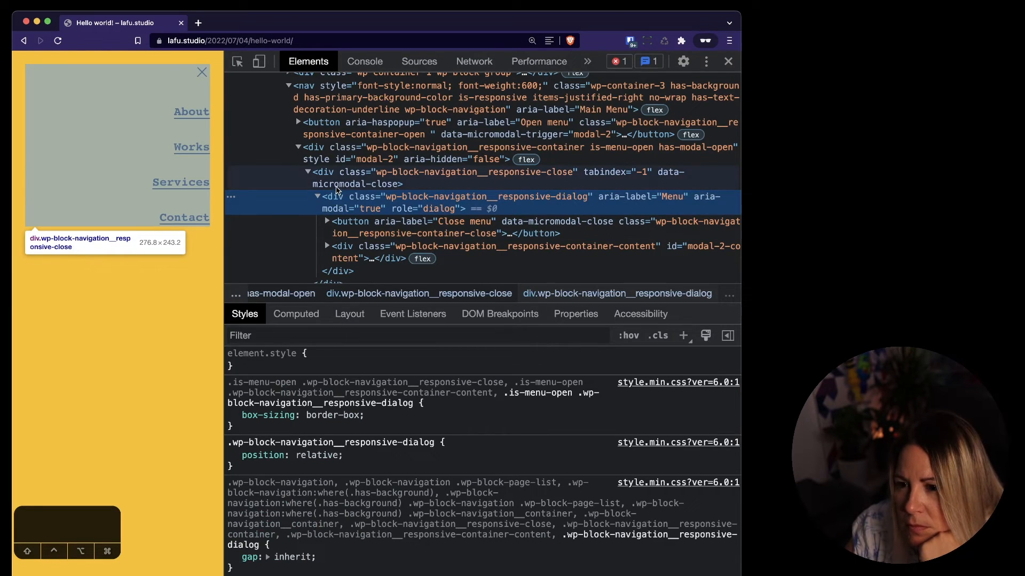
left_click(337, 186)
left_click(331, 161)
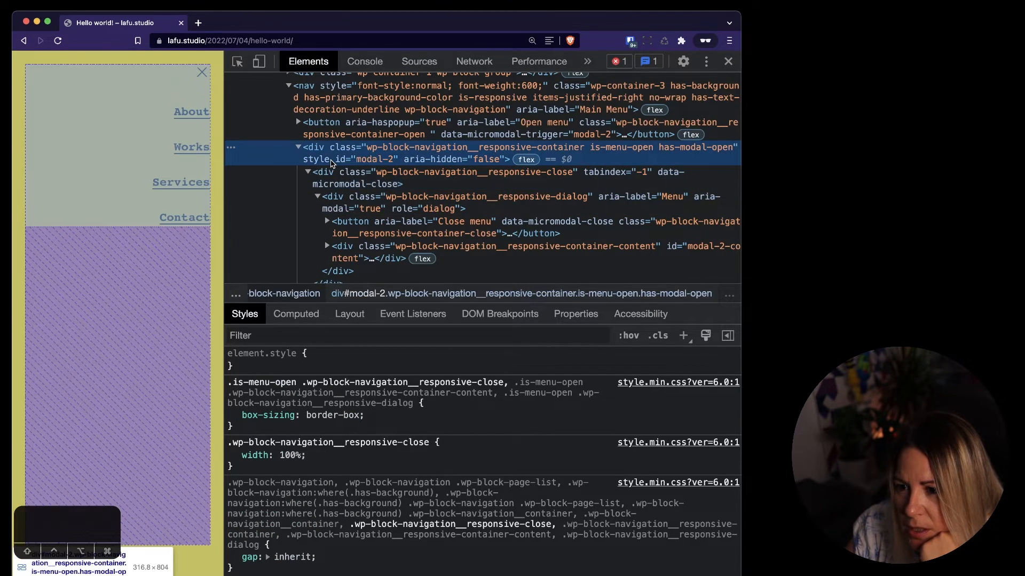
scroll(306, 492, "down", 5)
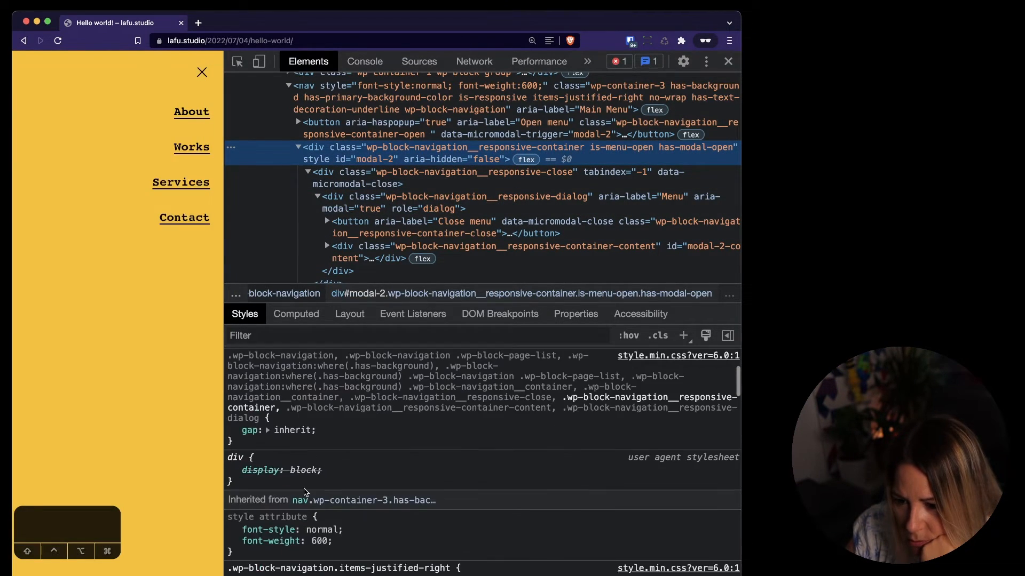
scroll(305, 492, "up", 5)
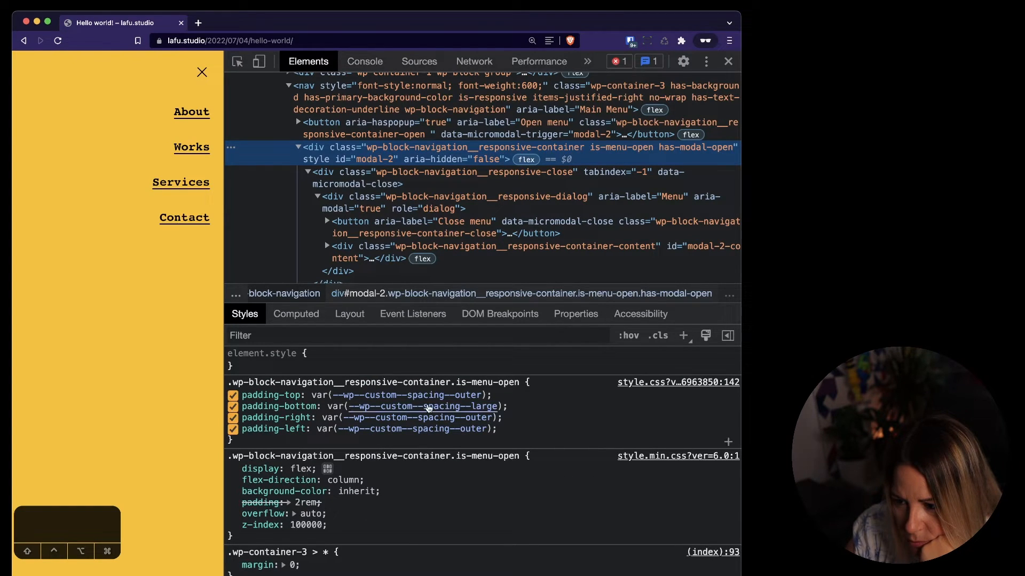
mouse_move(428, 408)
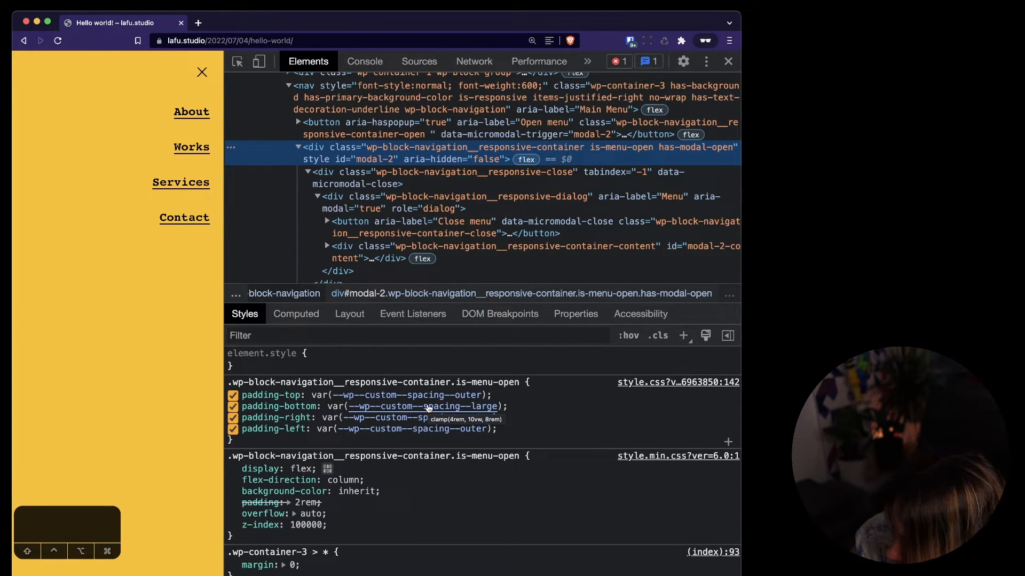
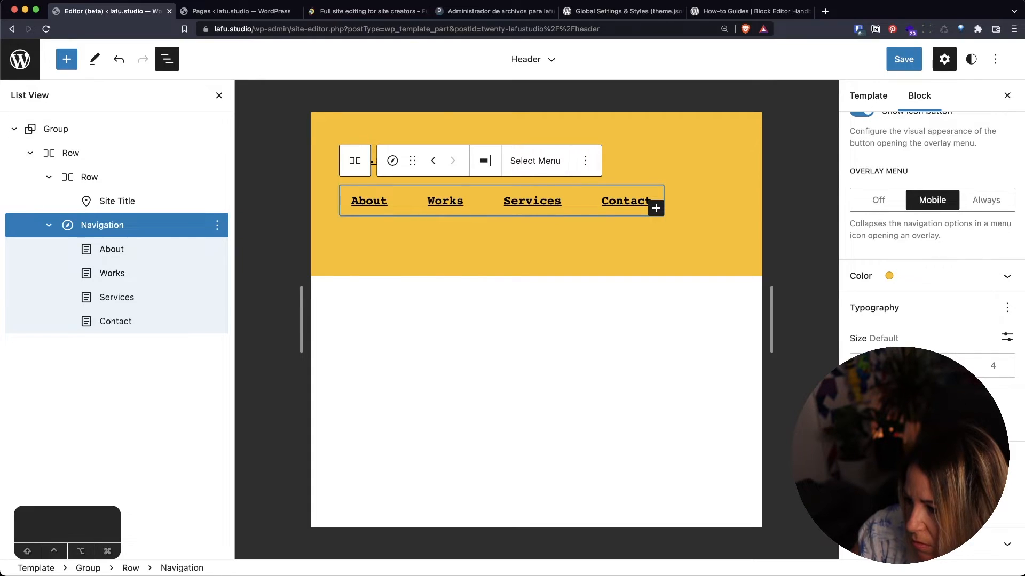
- Switch to the site editor and look through the Navigation block's advanced, typography and dimensions settings
left_click(961, 544)
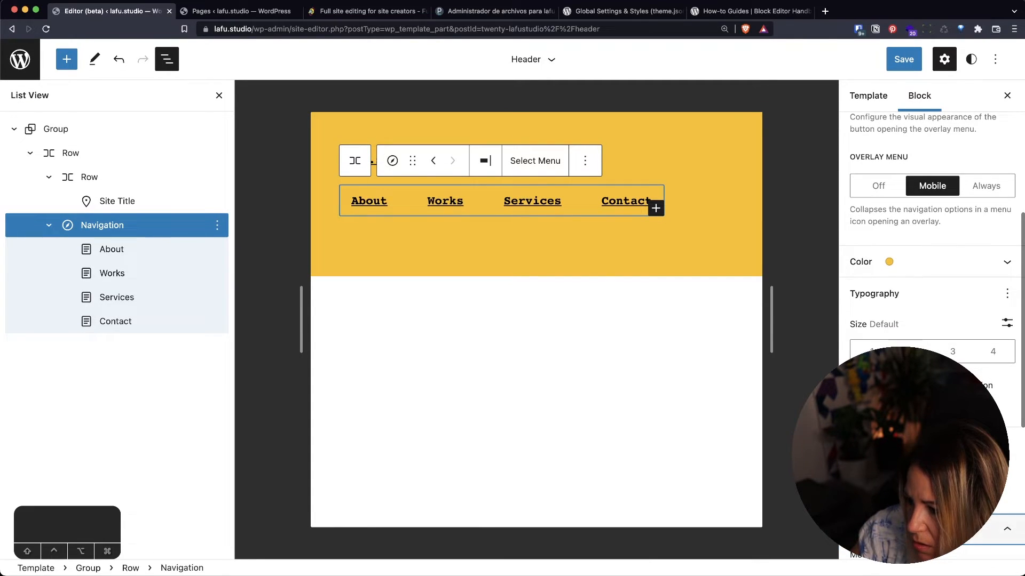
scroll(960, 528, "down", 5)
scroll(938, 252, "up", 1)
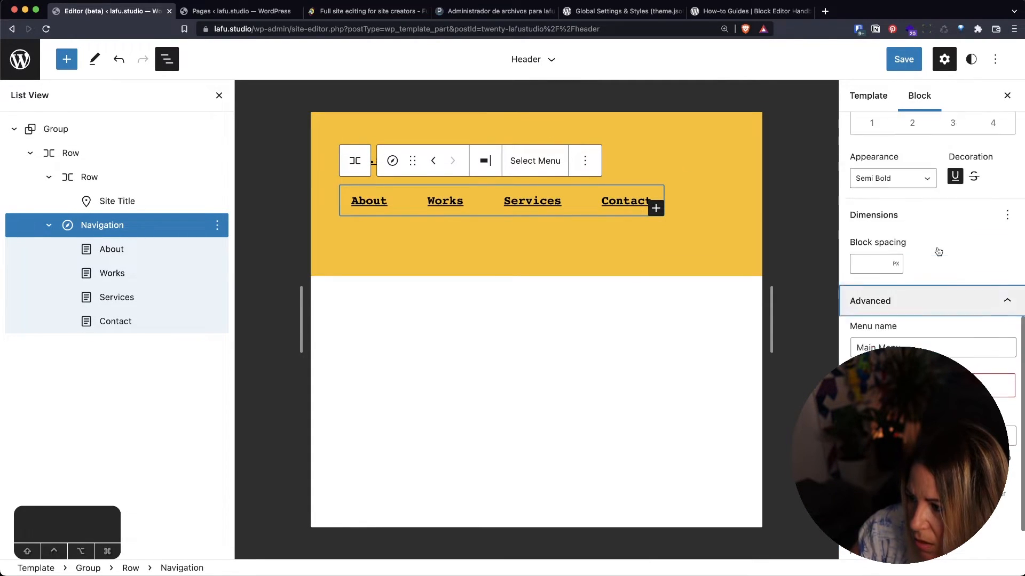
scroll(938, 252, "up", 5)
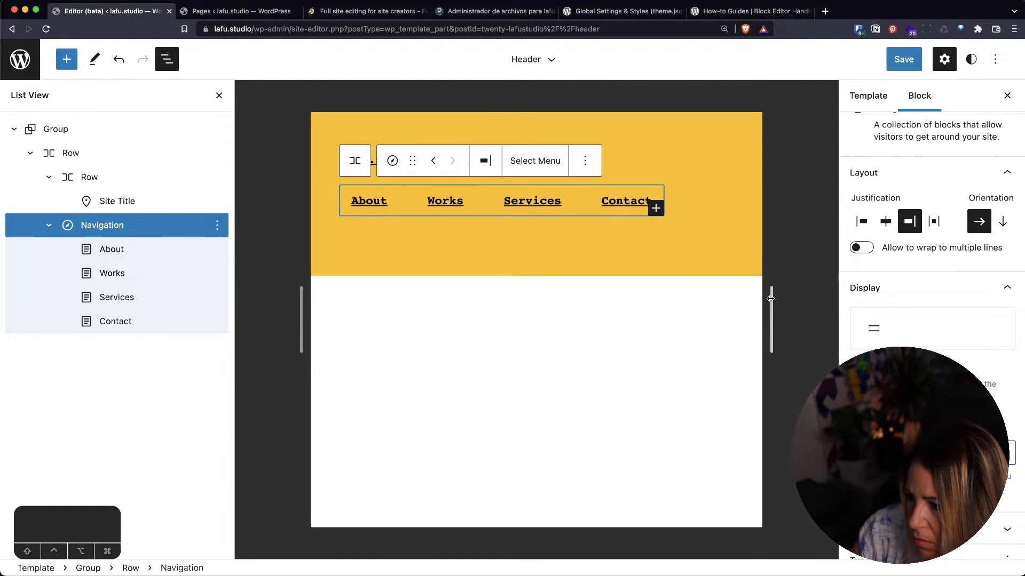
- Narrow the Header preview to mobile width, open the menu overlay, and check the Navigation block's dimensions and display options
left_click_drag(771, 298, 710, 298)
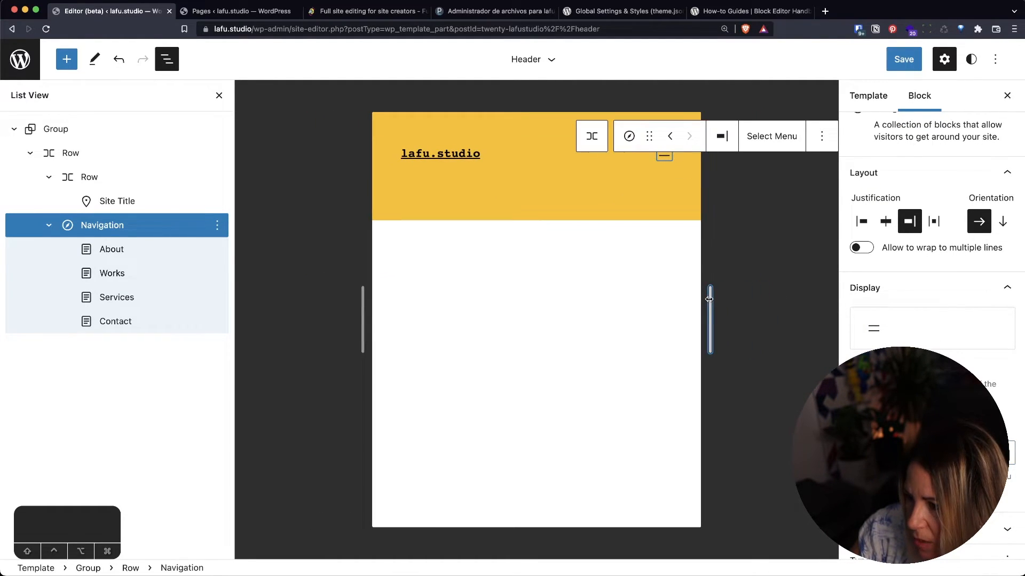
left_click(665, 160)
scroll(931, 267, "down", 5)
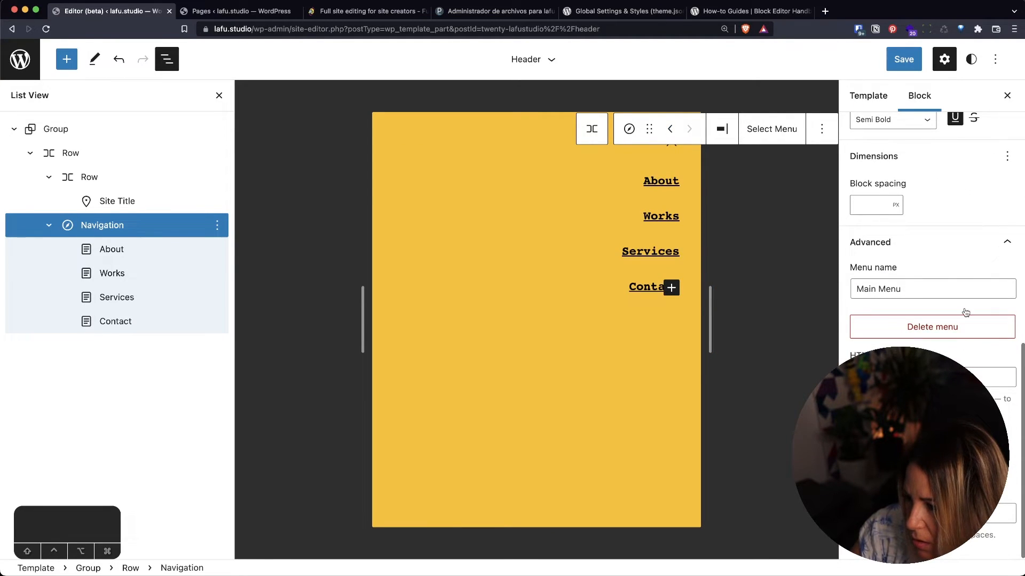
scroll(965, 312, "up", 3)
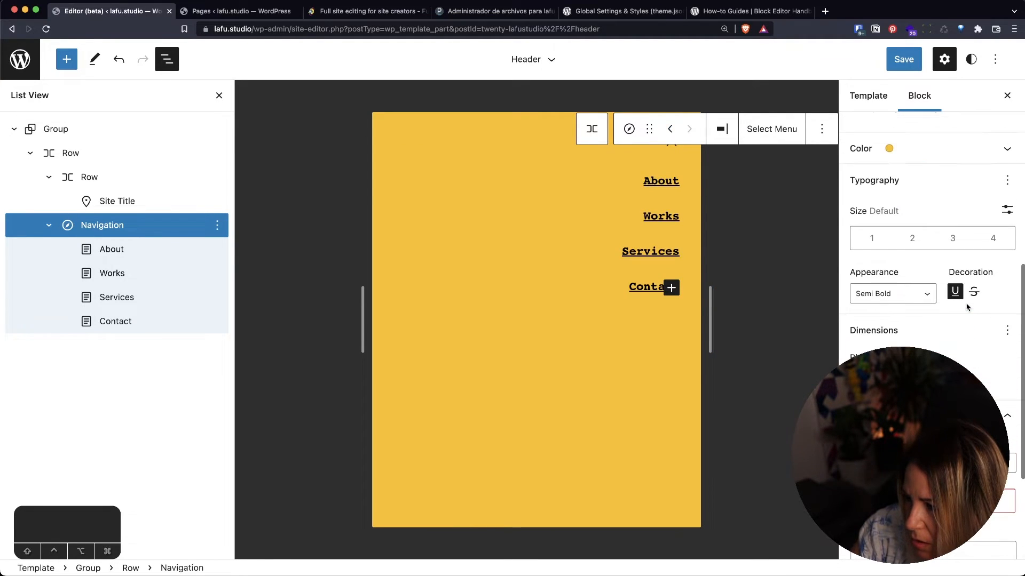
left_click(1007, 332)
left_click(1007, 332)
scroll(950, 266, "up", 10)
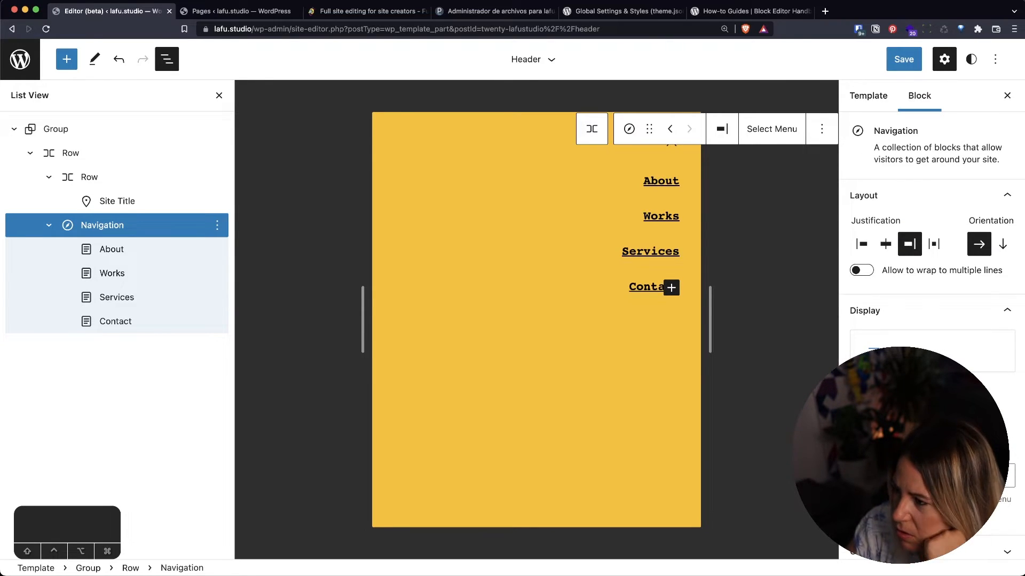
left_click(932, 358)
left_click(931, 359)
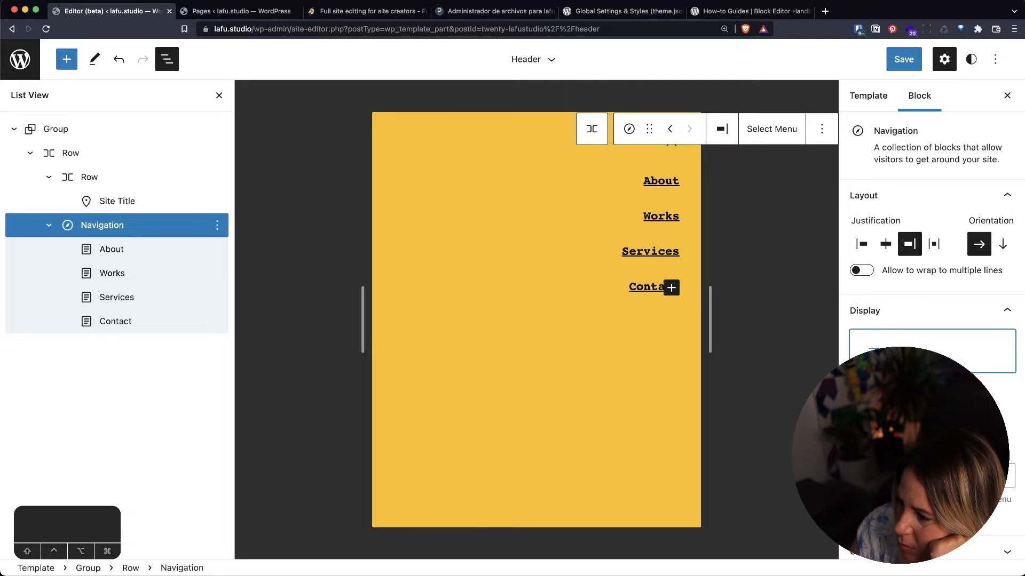
scroll(931, 320, "down", 10)
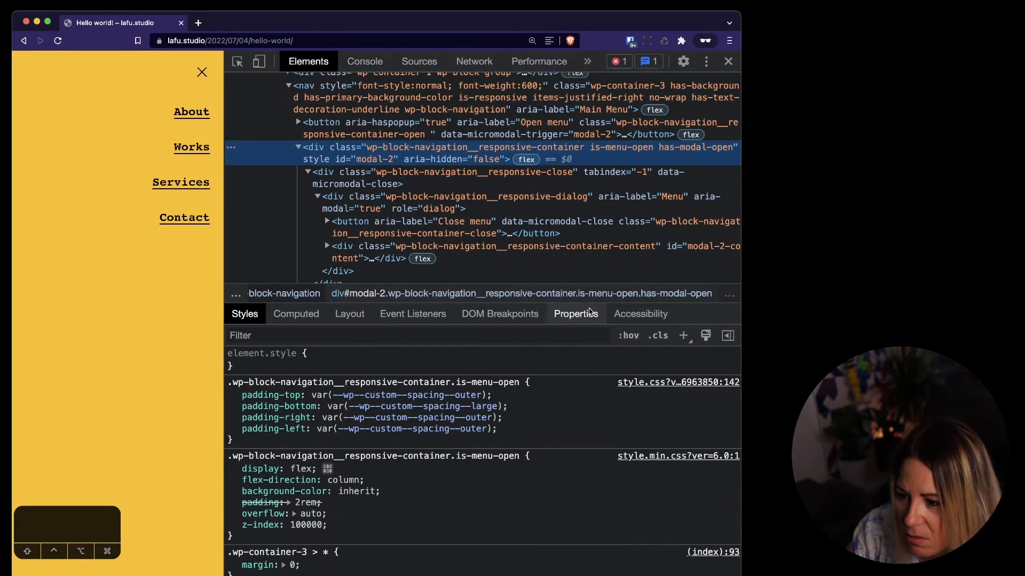
- Return to the live post's inspector, go to the definition of --wp--custom--spacing--outer, and examine the theme's custom spacing variables
left_click(413, 396)
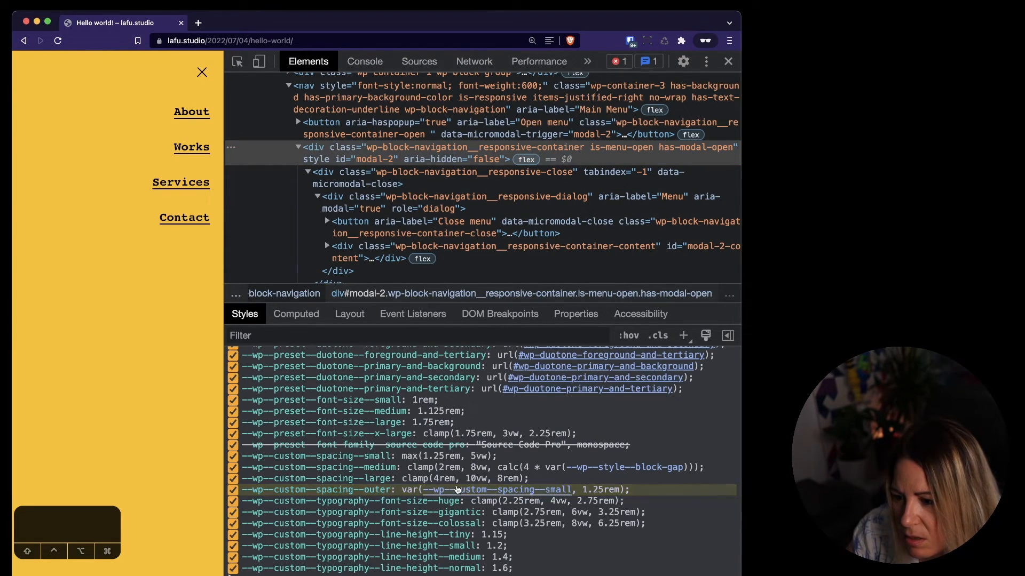
mouse_move(534, 492)
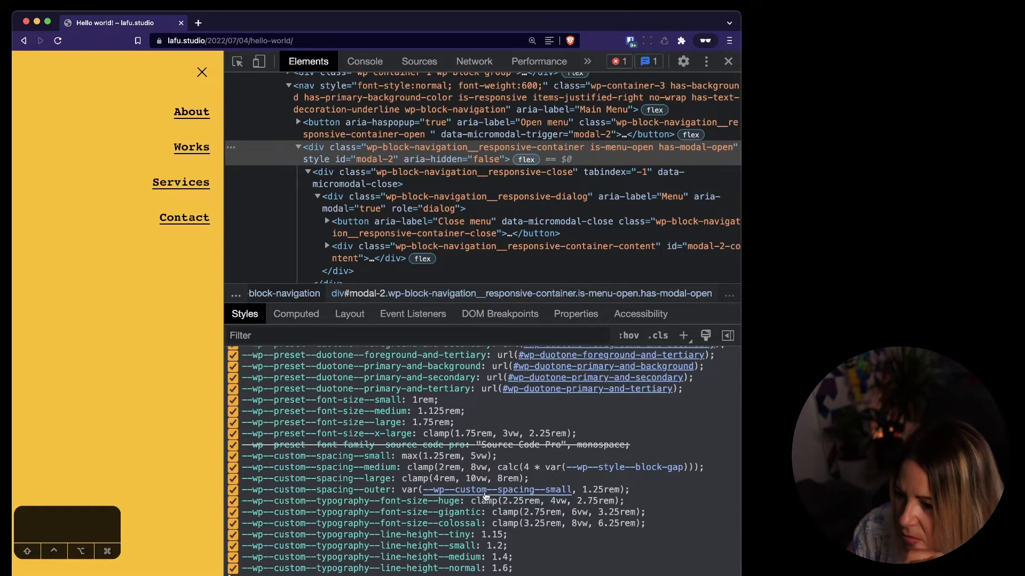
mouse_move(486, 497)
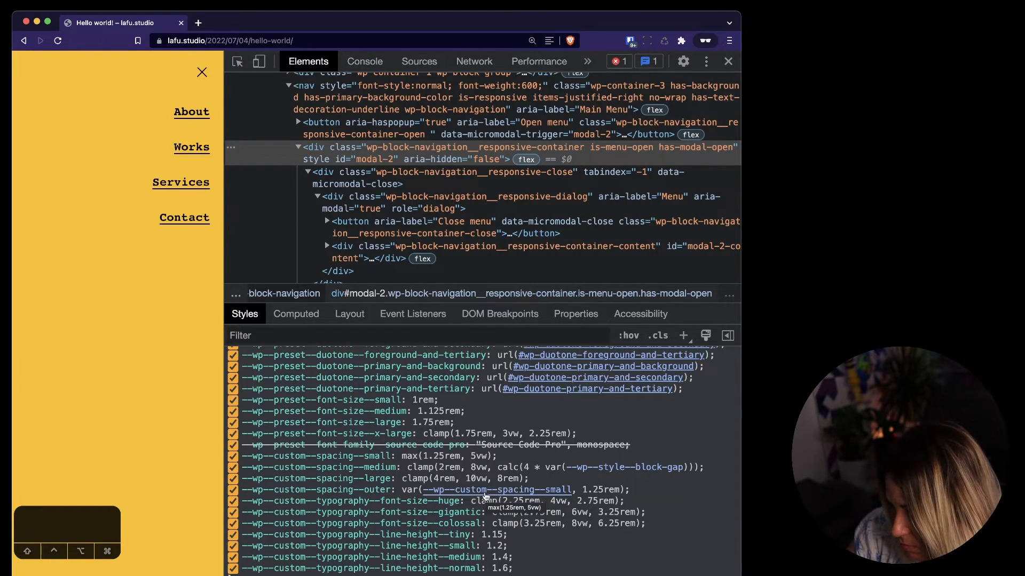
left_click(485, 491)
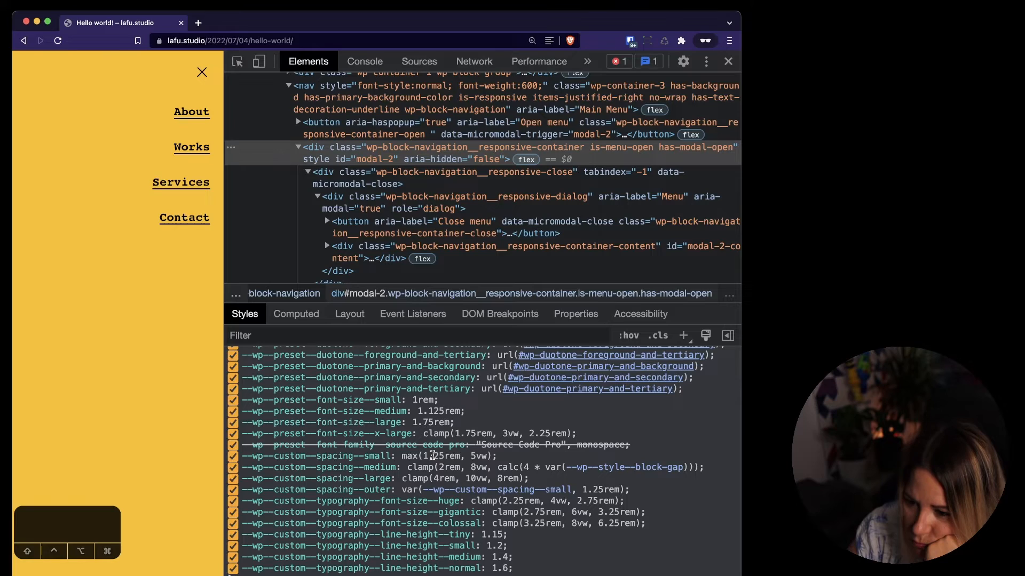
scroll(432, 454, "down", 4)
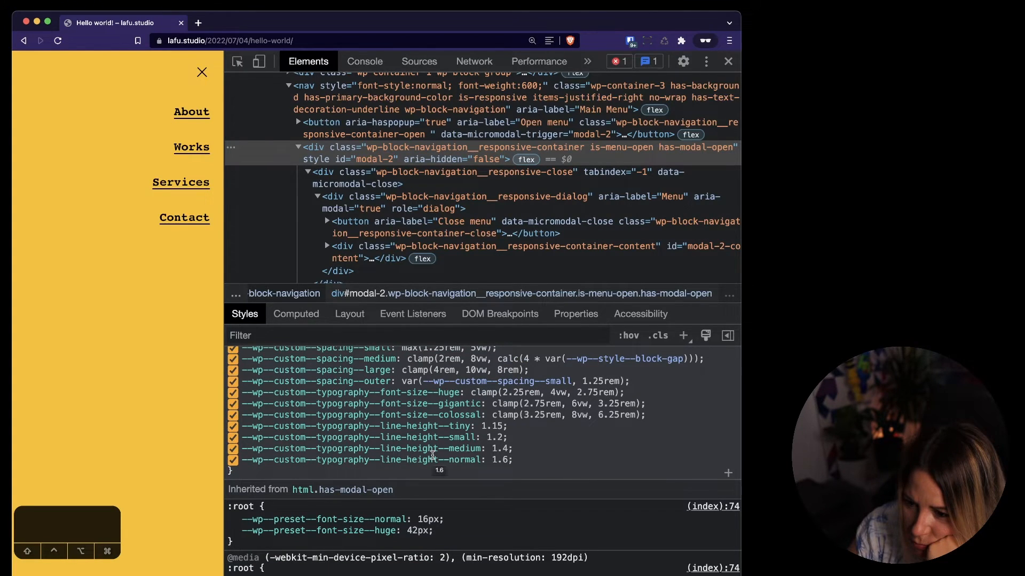
scroll(432, 455, "up", 2)
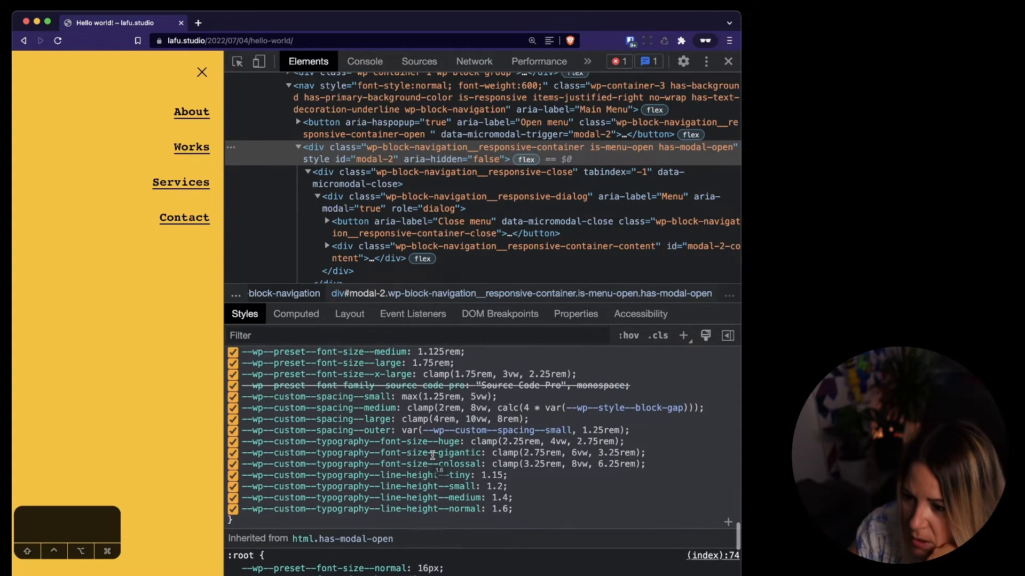
scroll(437, 437, "down", 5)
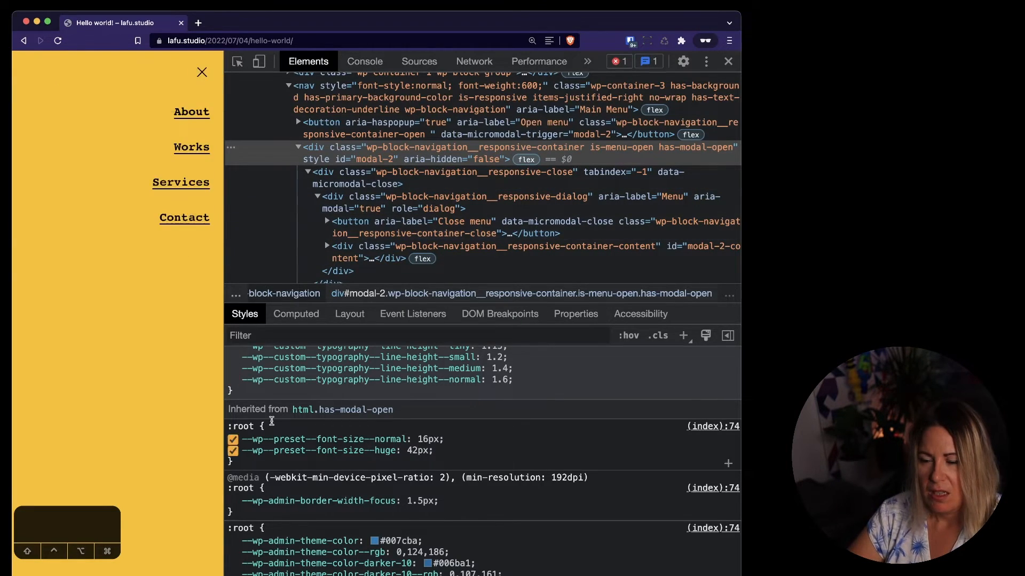
scroll(400, 415, "up", 8)
scroll(401, 416, "up", 10)
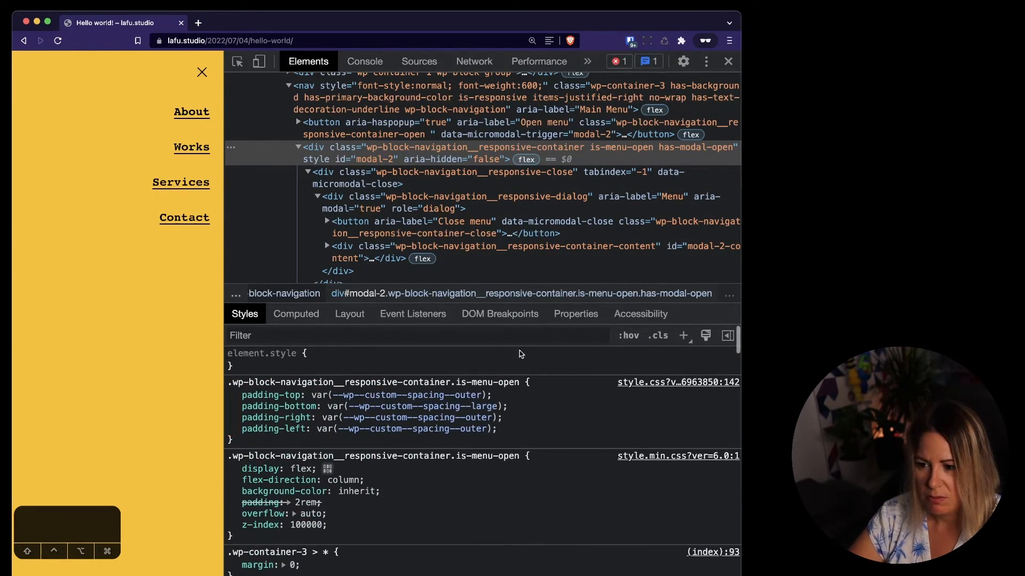
- Copy the .wp-block-navigation__responsive-container.is-menu-open selector and add a new inspector style rule for it
left_click(461, 381)
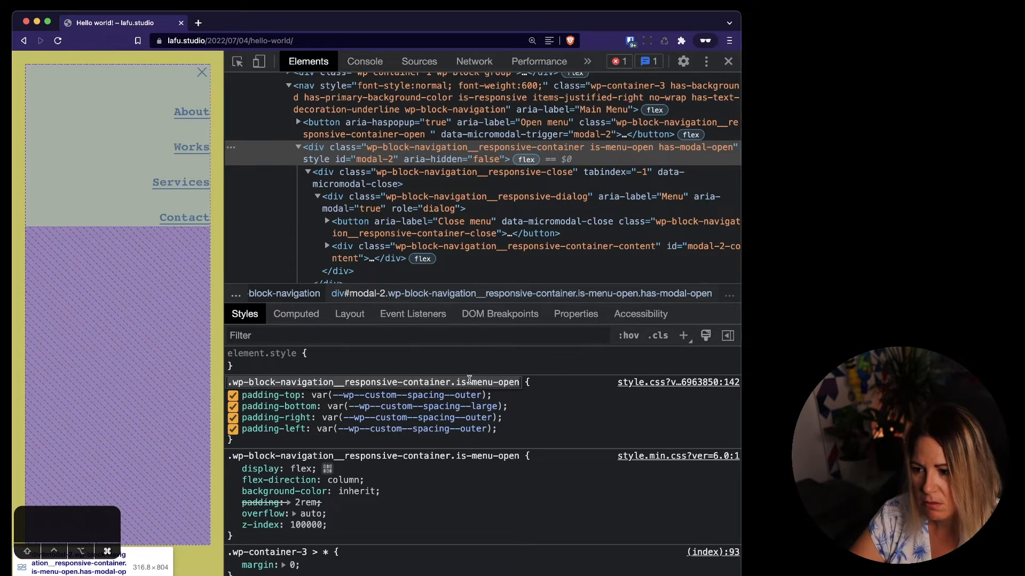
key("super+c")
left_click(683, 335)
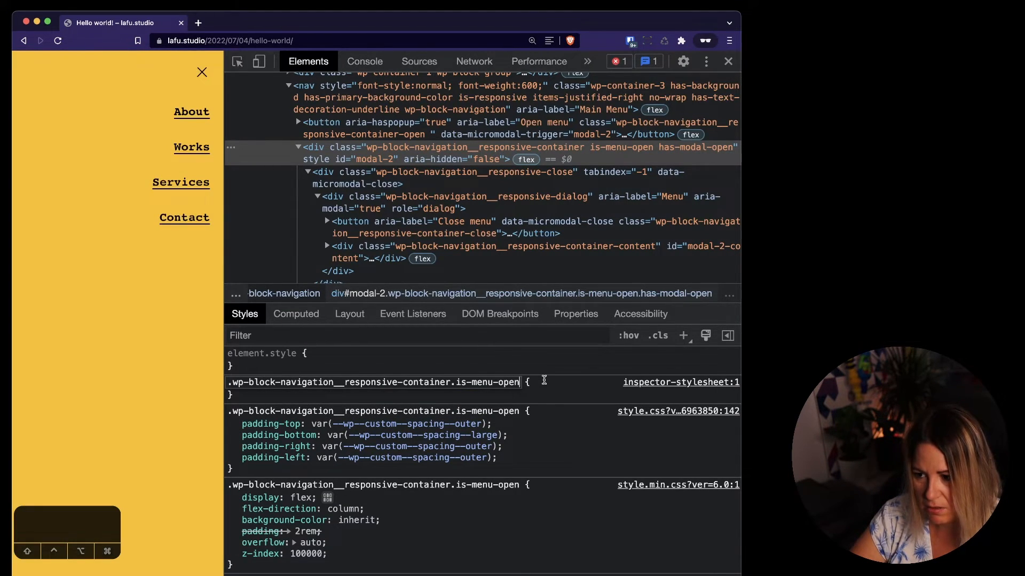
left_click(543, 380)
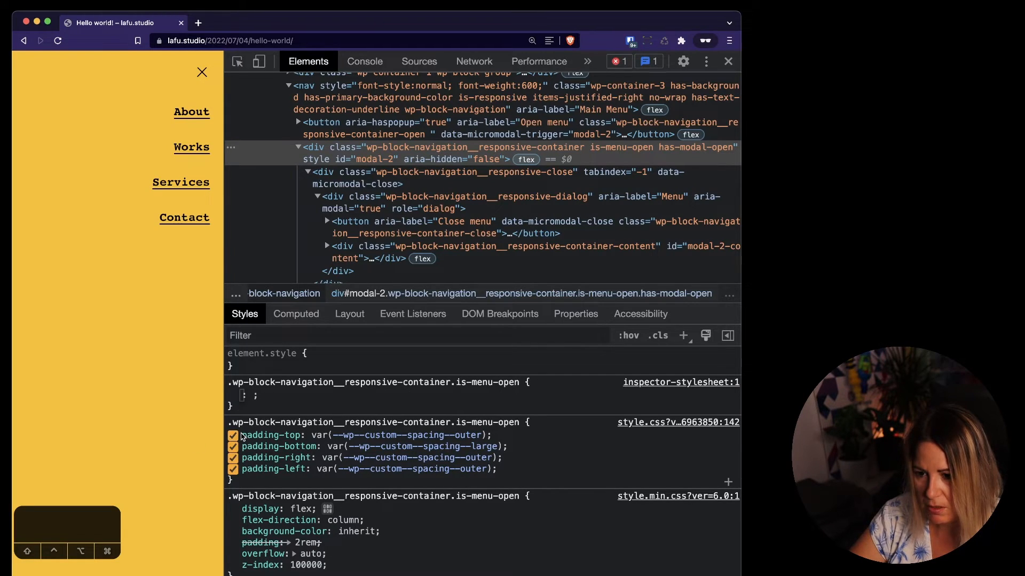
- Copy the padding-top property name from the theme's rule and start a padding-top declaration in the new rule
left_click(242, 436)
left_click(262, 424)
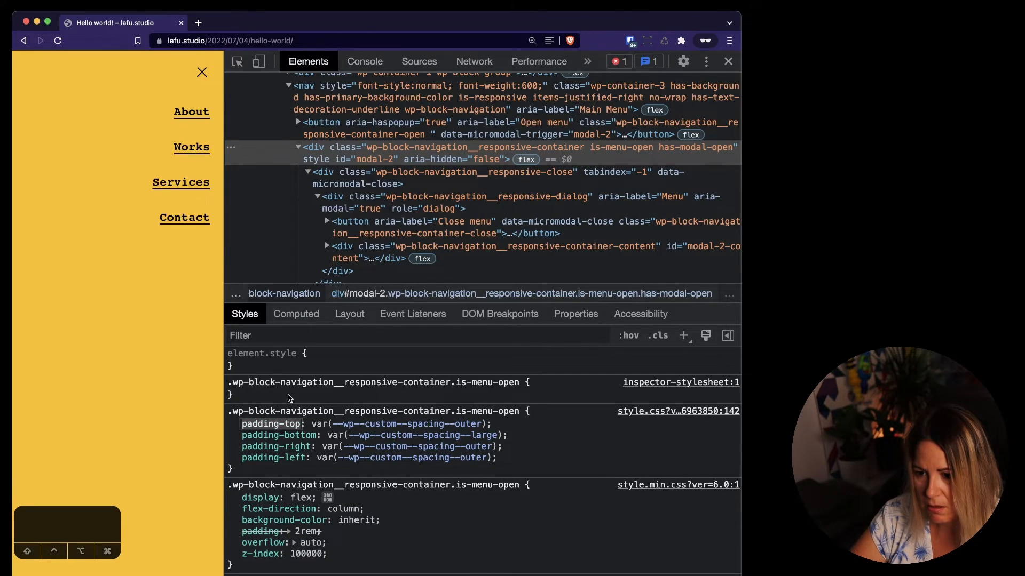
left_click(544, 383)
key("super+v")
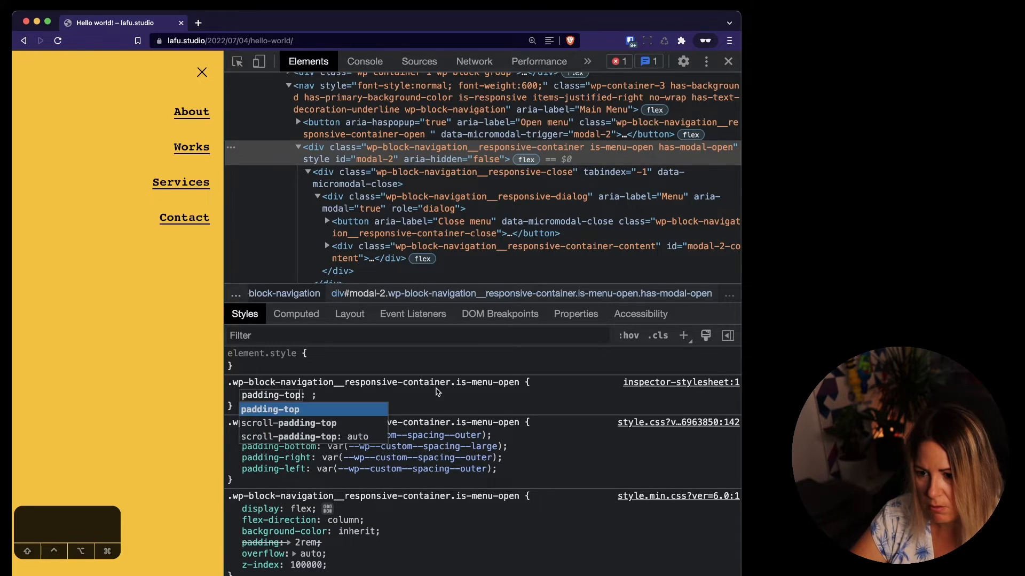
left_click(409, 399)
left_click(551, 382)
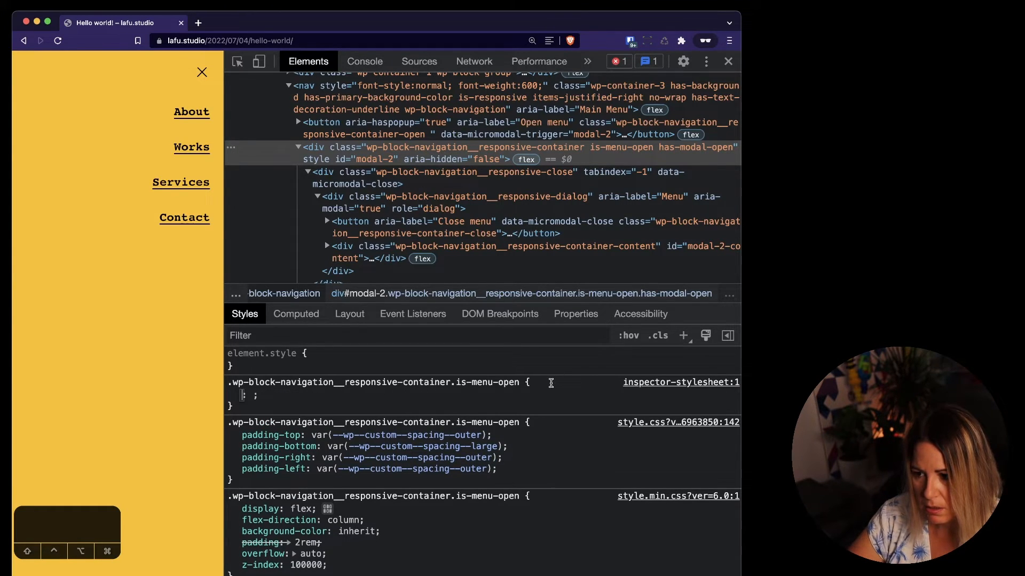
key("super+v")
key("Tab")
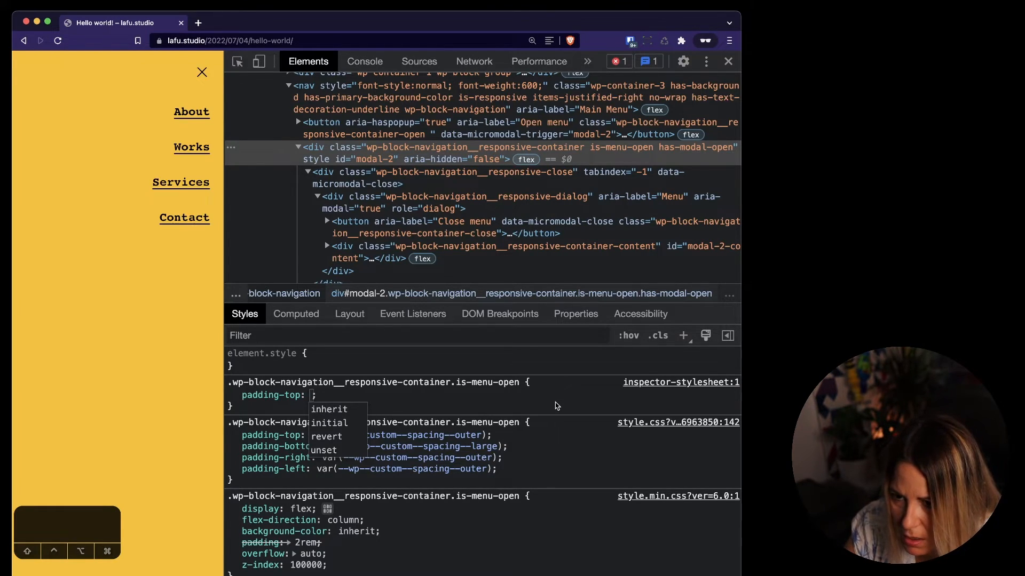
- Look through the container's remaining style rules and review the definition of --wp--custom--spacing--outer again
scroll(475, 407, "down", 15)
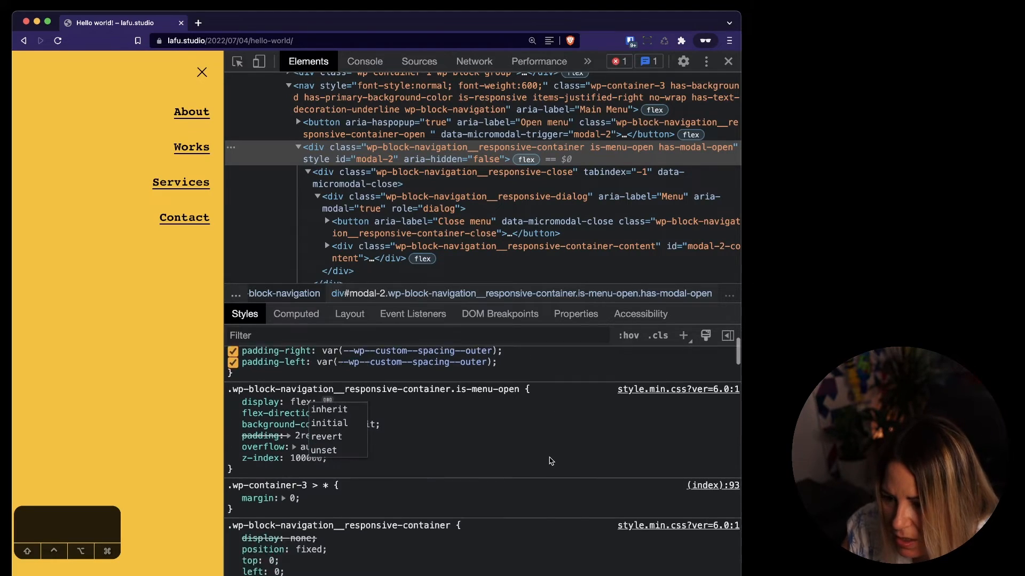
scroll(550, 461, "up", 15)
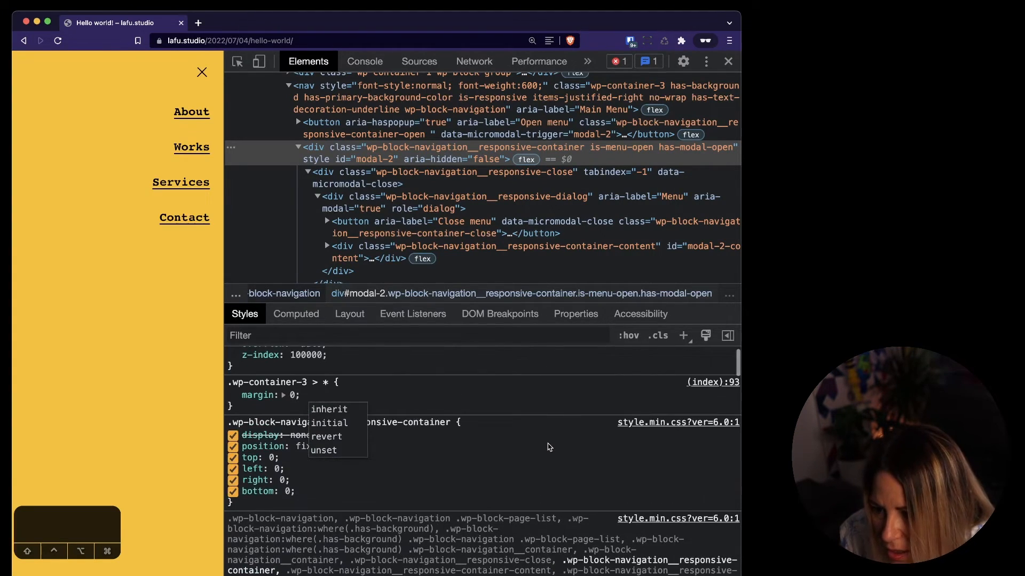
left_click(461, 424)
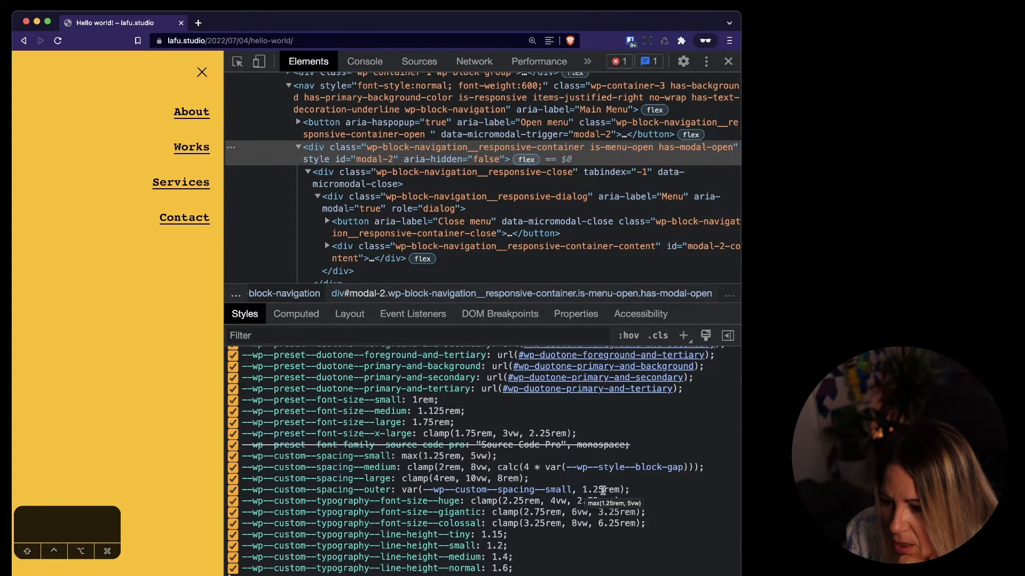
- Go to the definition of --wp--custom--spacing--small and examine how it feeds the outer spacing variable
left_click(532, 490)
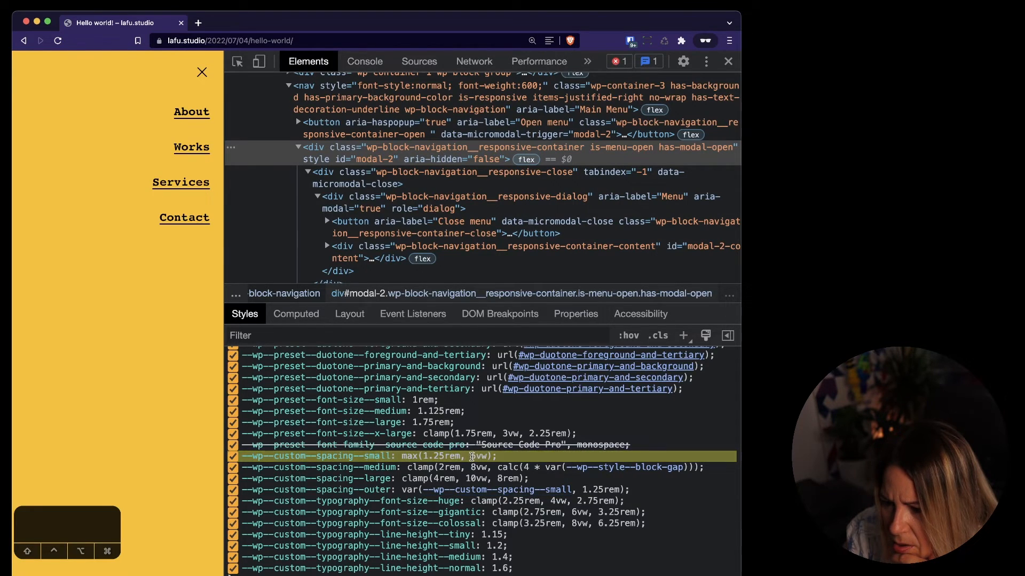
left_click(409, 457)
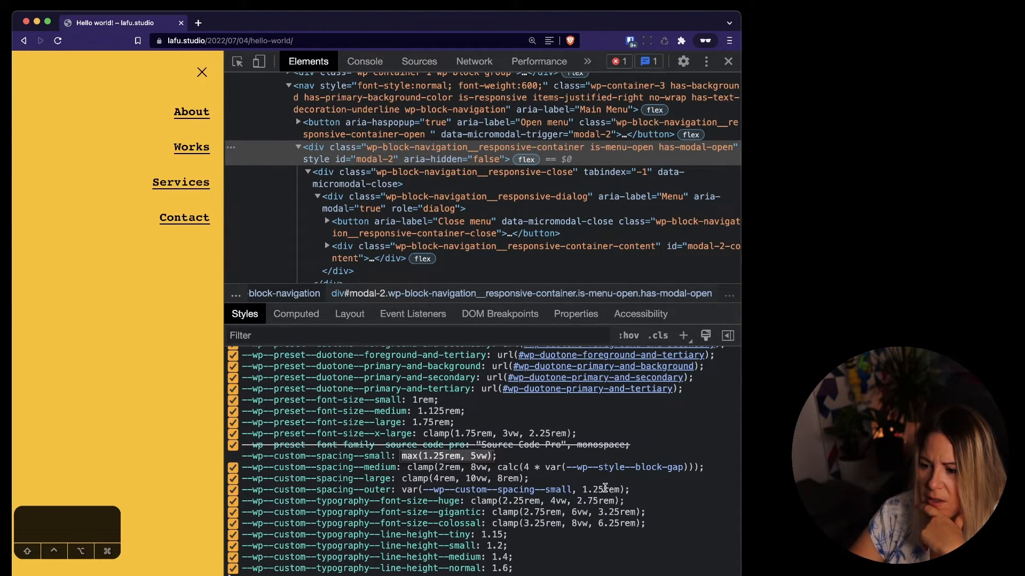
mouse_move(586, 490)
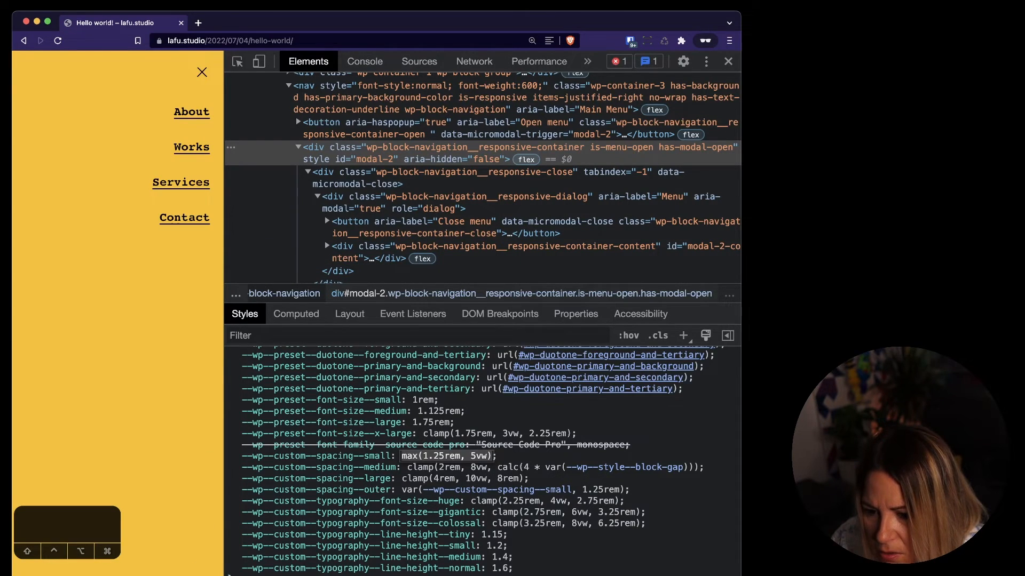
- Shorten the browser window, check the header at desktop width, and reopen the mobile menu with the page about 343 px wide
left_click_drag(211, 575, 211, 543)
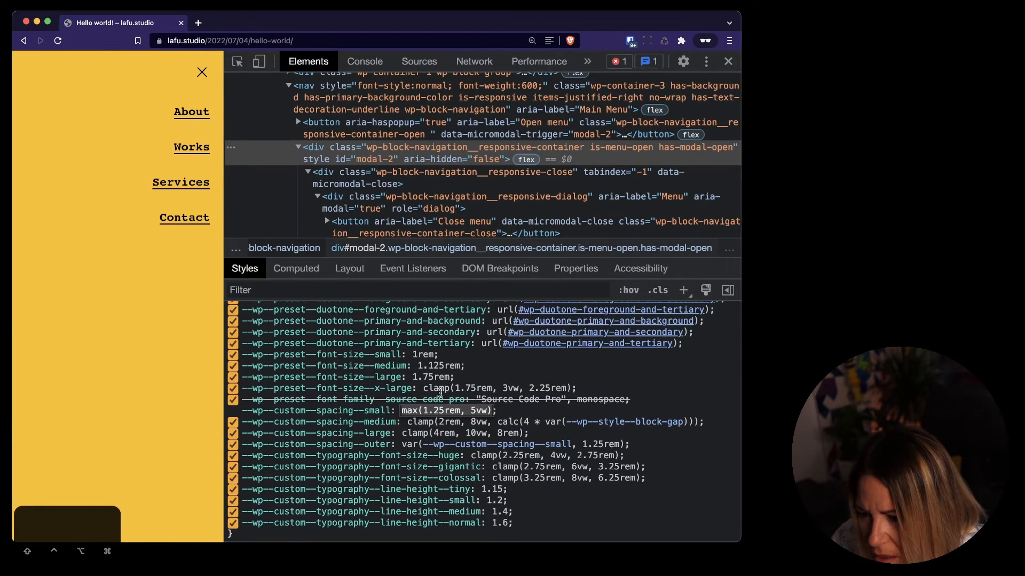
left_click_drag(225, 367, 529, 342)
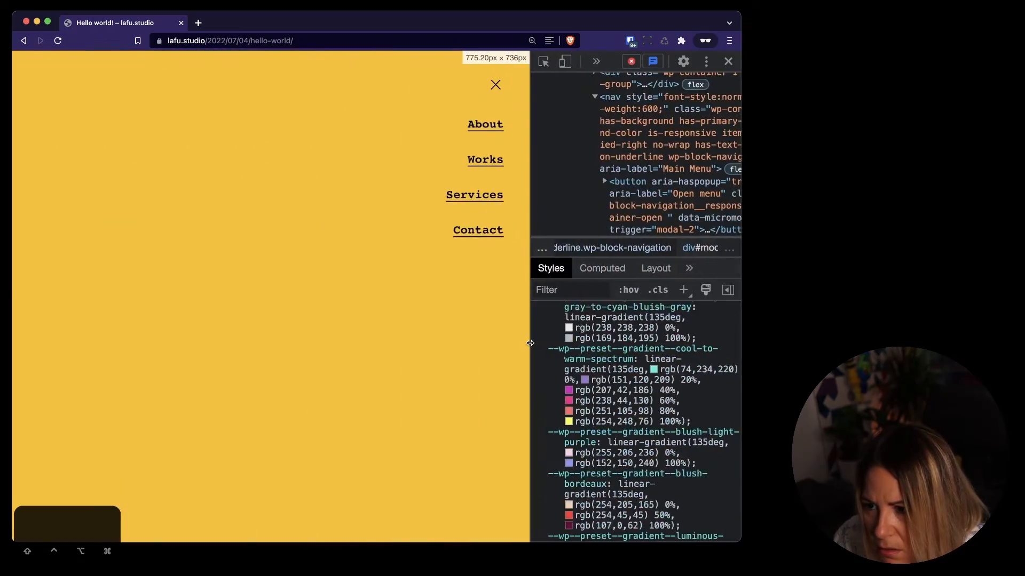
left_click(496, 85)
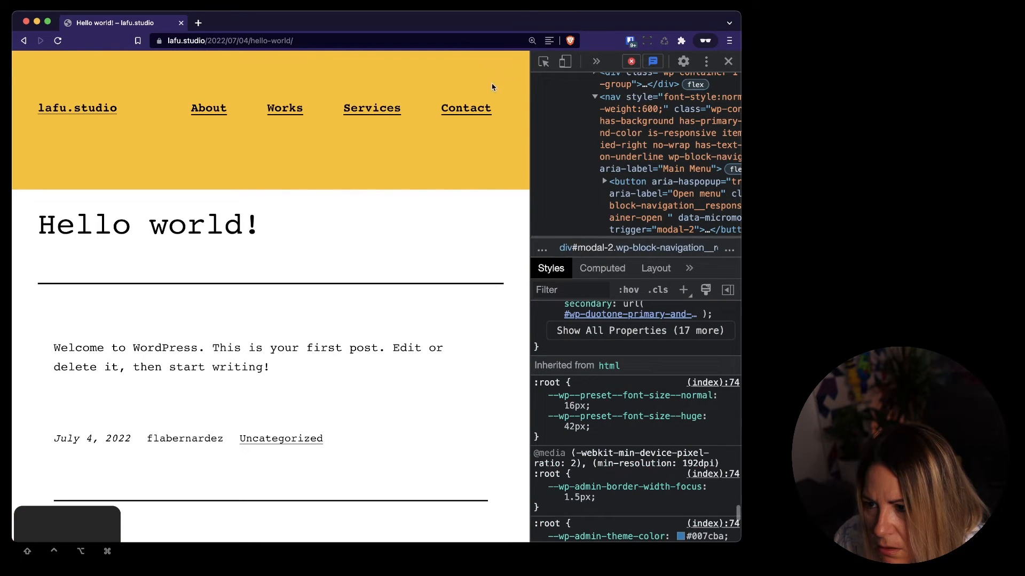
left_click_drag(530, 155, 242, 152)
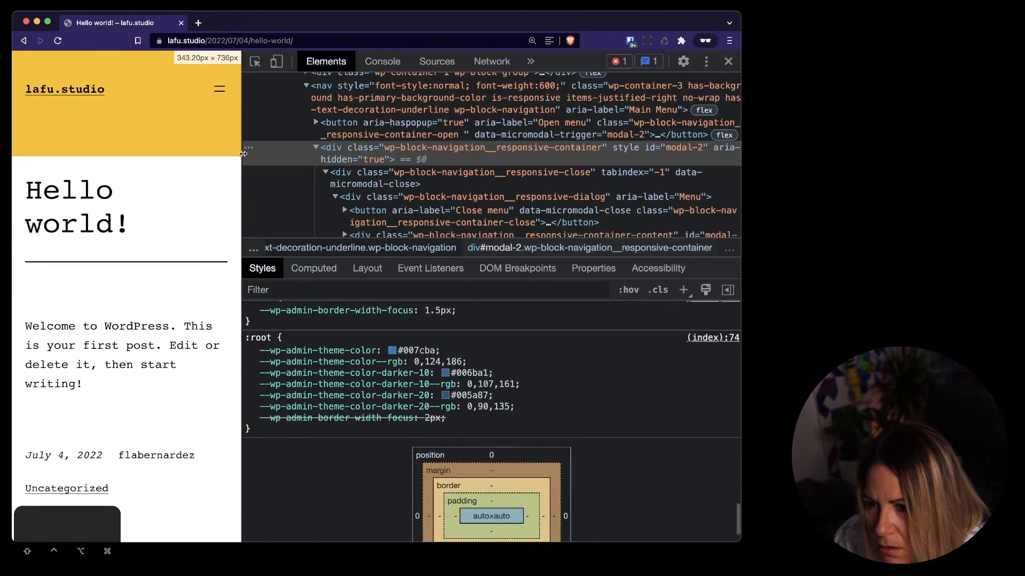
left_click(220, 90)
left_click(220, 74)
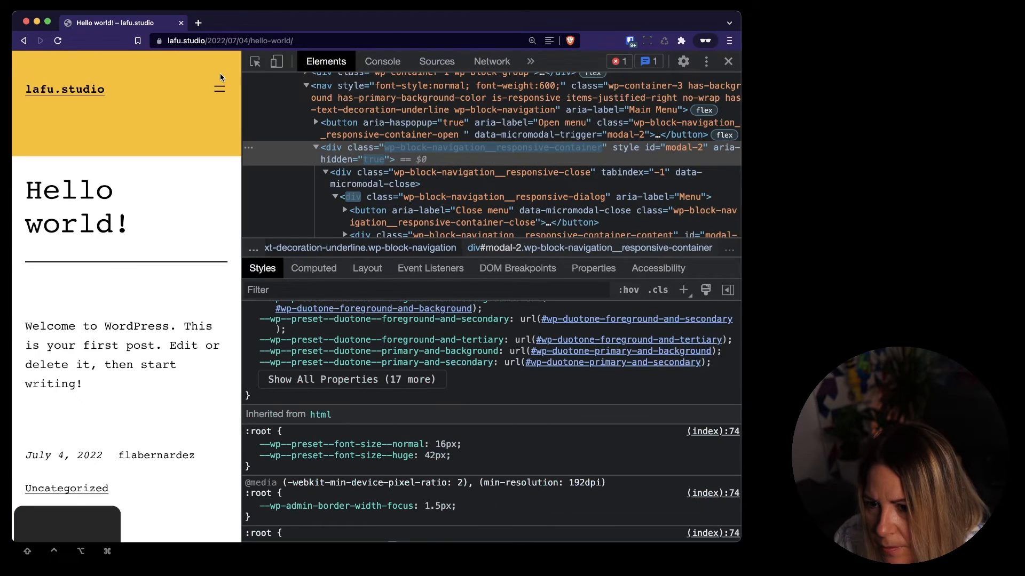
left_click(218, 90)
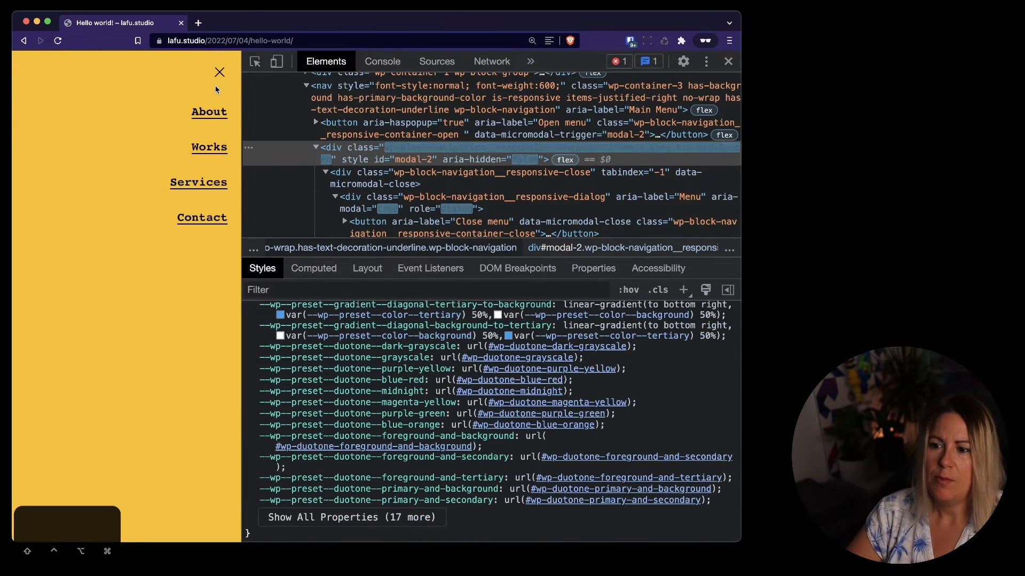
- Inspect the overlay's close button and its styles, and select the enclosing wp-block-navigation__responsive-container div
right_click(222, 73)
left_click(258, 209)
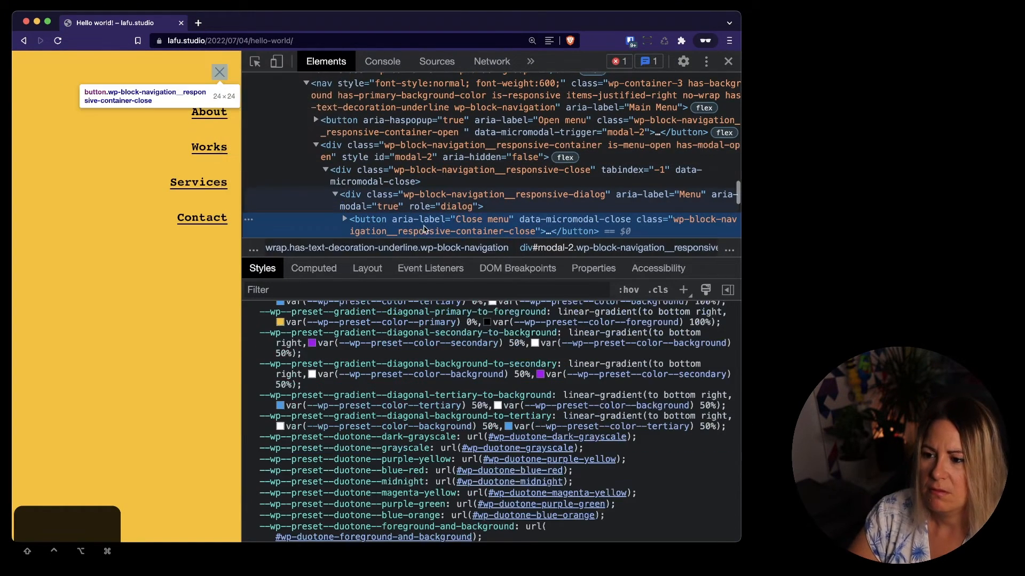
scroll(412, 375, "up", 15)
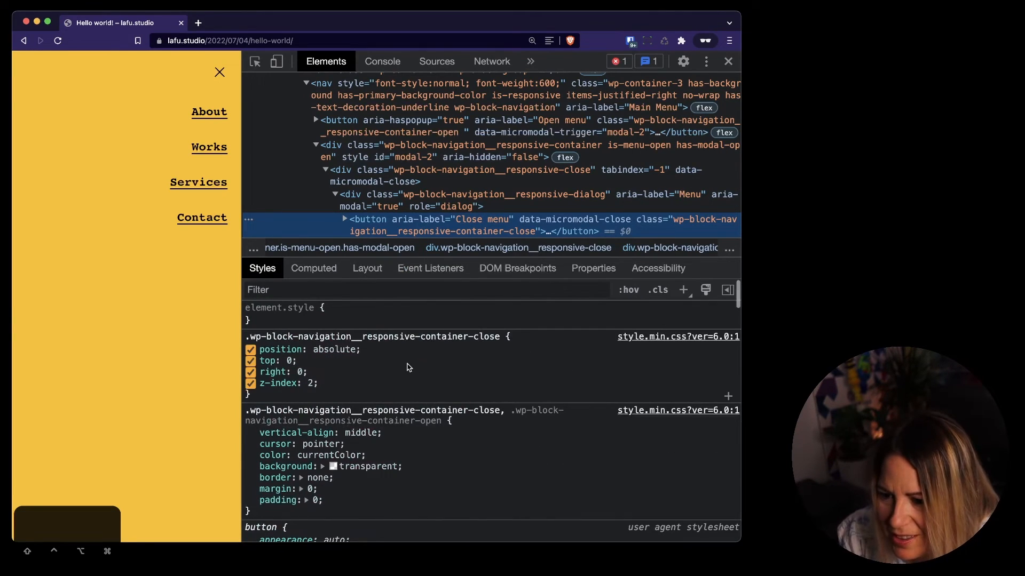
left_click(362, 161)
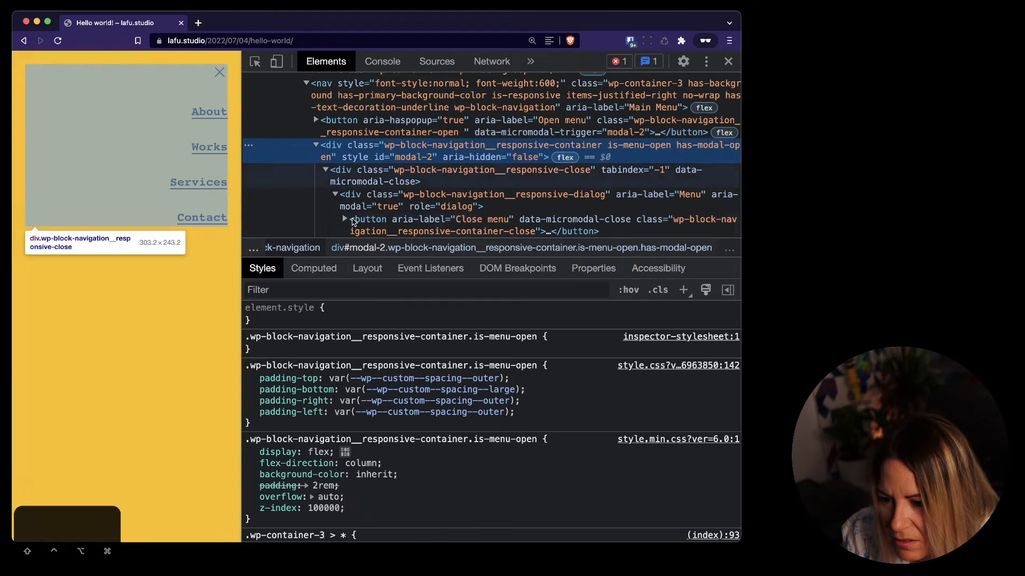
- Add a padding-top declaration of 40px to the inspector rule for .wp-block-navigation__responsive-container.is-menu-open
left_click(562, 331)
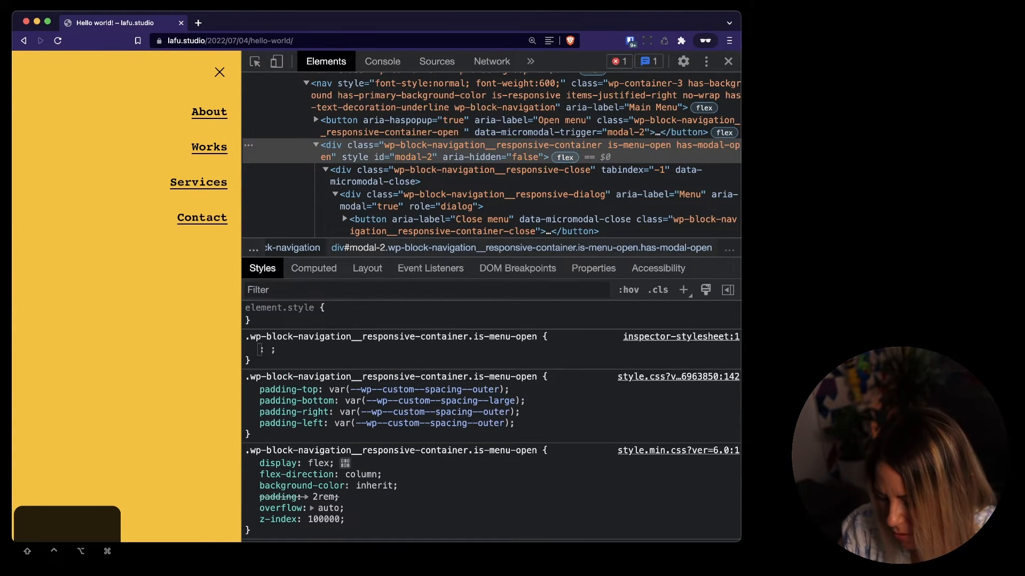
type("padding")
key("Tab")
key("BackSpace")
key("BackSpace")
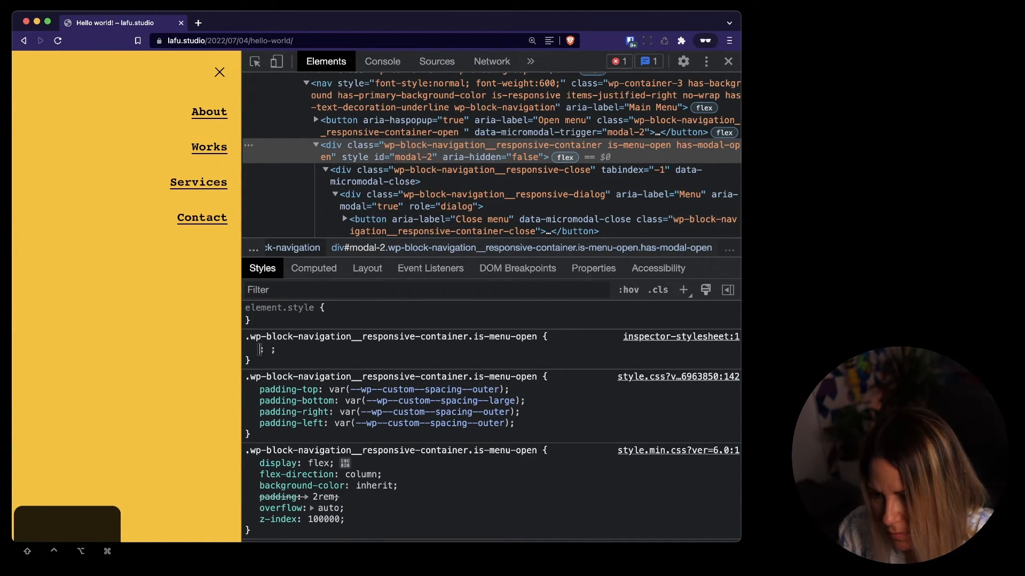
type("padding")
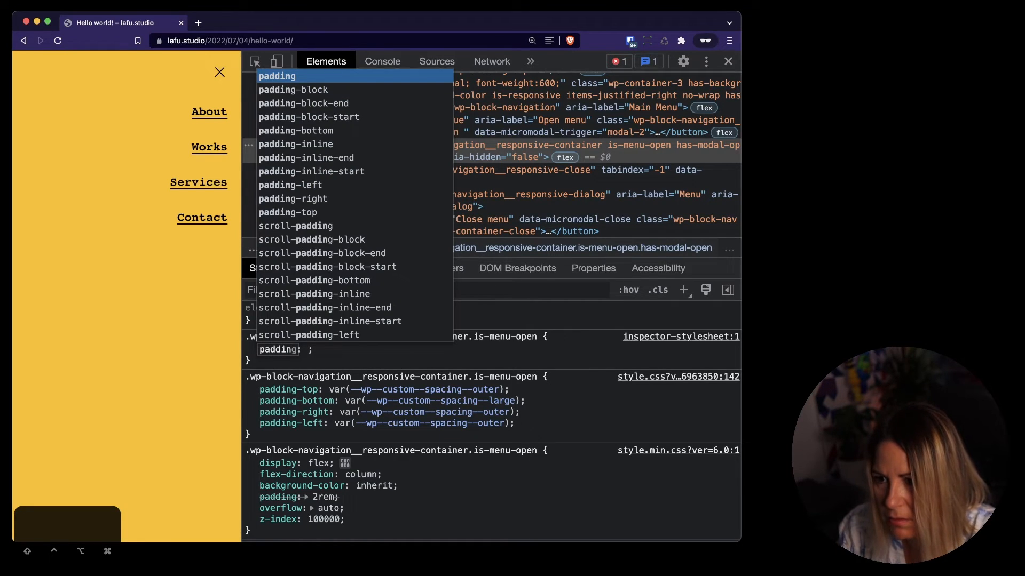
key("Down")
key("Down")
key("Down")
key("Down")
key("Down")
key("Down")
key("Down")
key("Down")
key("Down")
key("Down")
key("Tab")
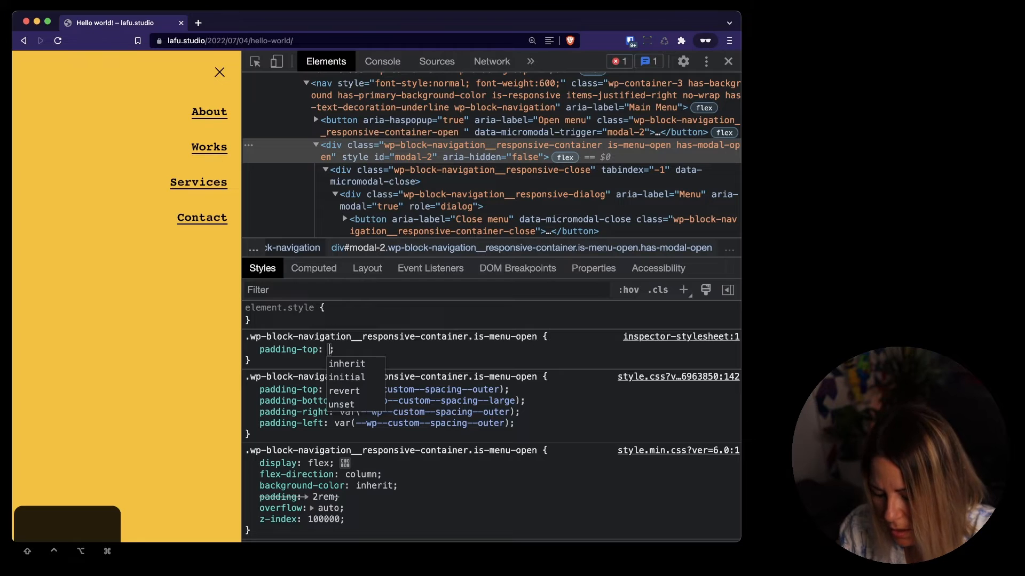
type("40px")
- Raise the overlay's padding-top gradually to 64px and toggle the menu to compare the close and hamburger icon positions
key("Up")
key("Up")
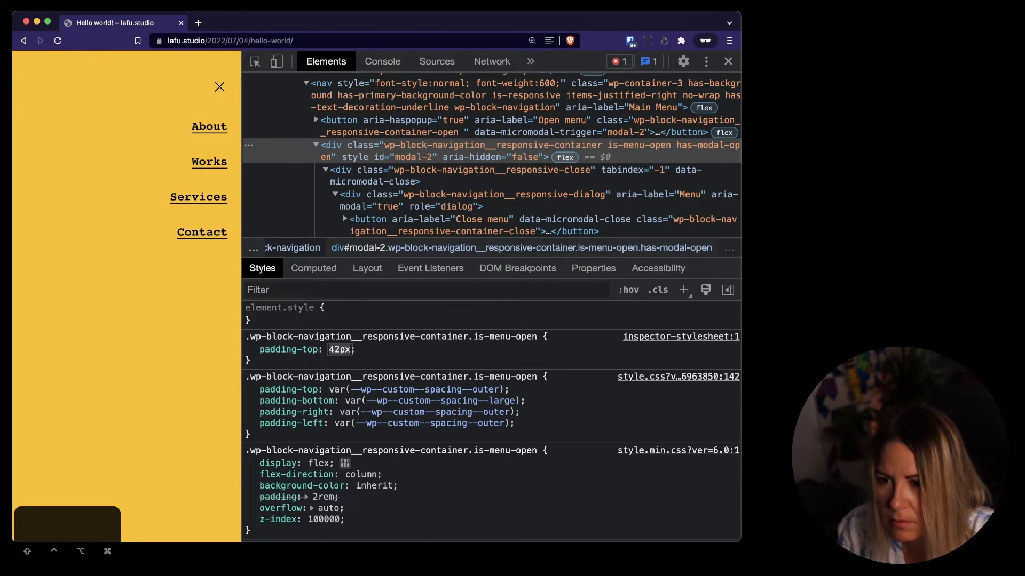
key("Up")
key("Up")
key("Up")
key("Up")
key("Up")
key("Up")
key("Up")
key("Up")
key("Up")
key("Up")
key("Up")
key("Up")
key("Up")
key("Up")
key("Up")
key("Up")
key("Up")
key("Up")
key("Up")
key("Up")
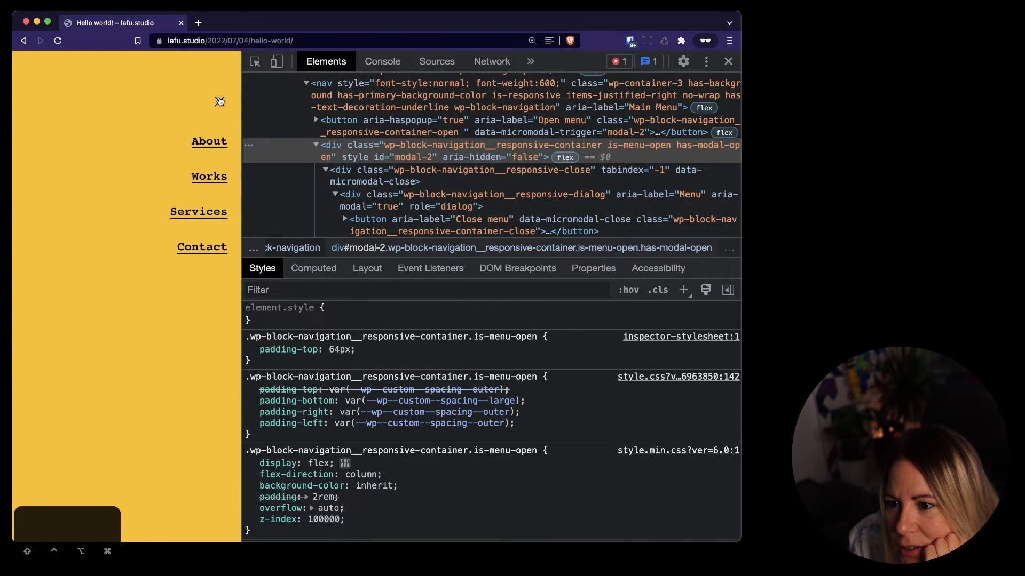
left_click(219, 101)
left_click(220, 100)
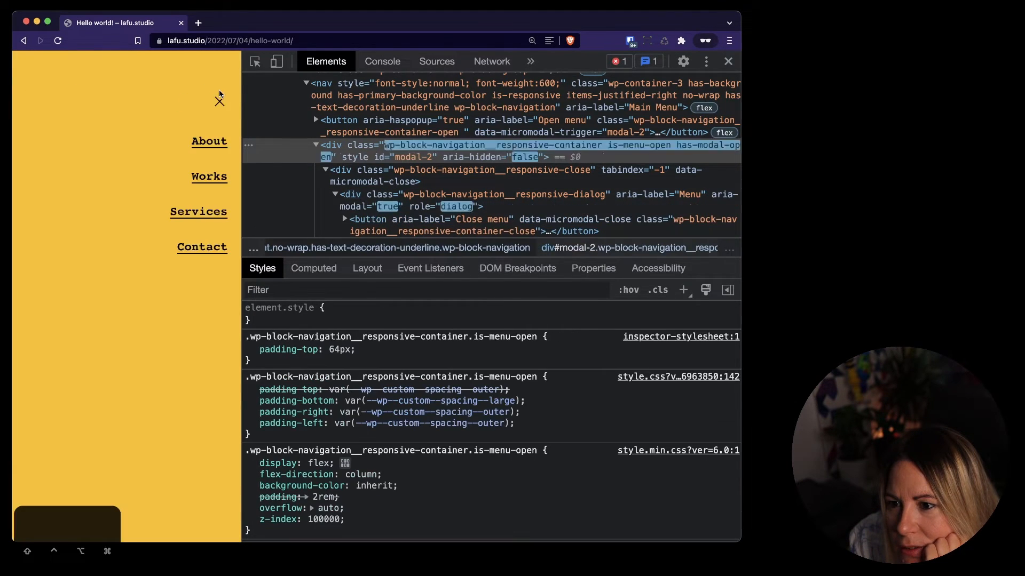
- Lower the overlay's padding-top to 52px and toggle the menu to recheck the icon alignment
left_click(339, 349)
key("Down")
key("Down")
key("Down")
key("Down")
key("Down")
key("Down")
key("Down")
key("Down")
key("Down")
key("Down")
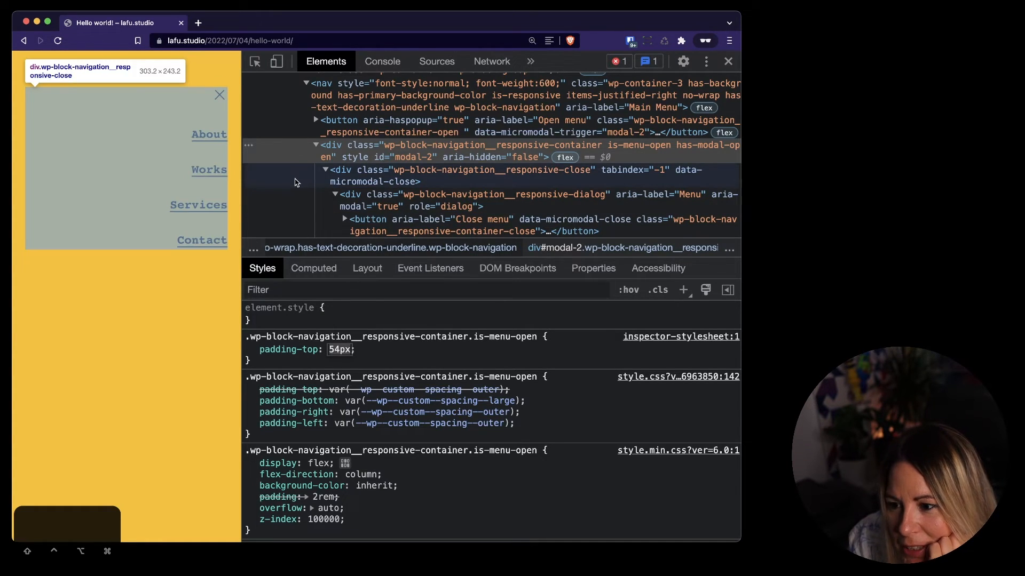
key("Down")
key("Down")
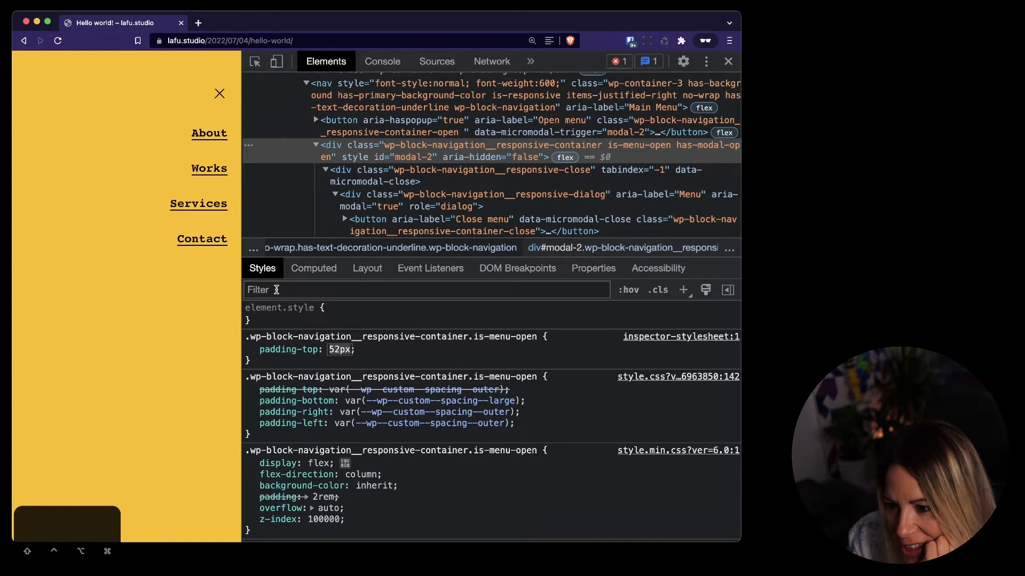
left_click(219, 95)
left_click(220, 94)
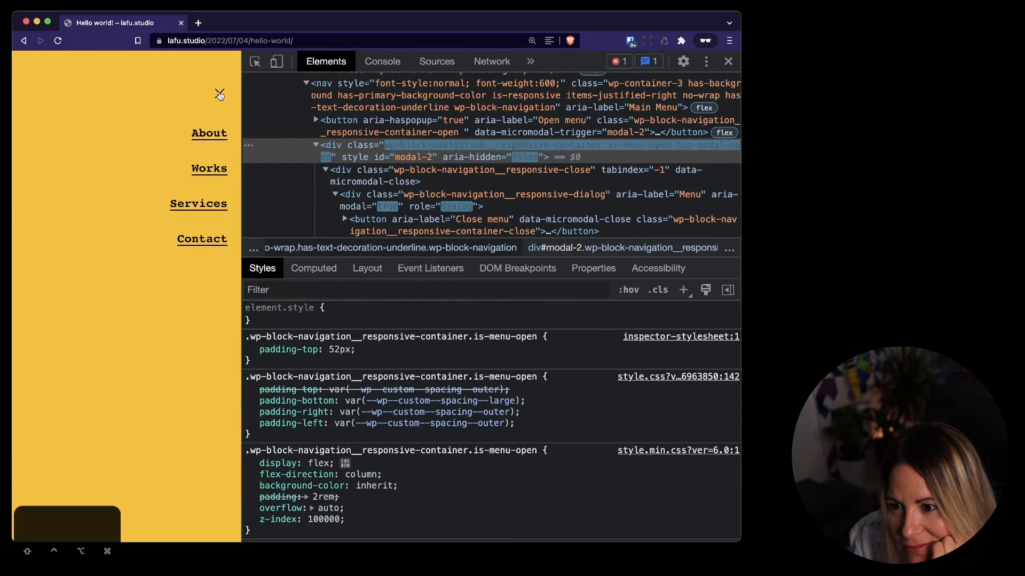
left_click(220, 95)
left_click(220, 95)
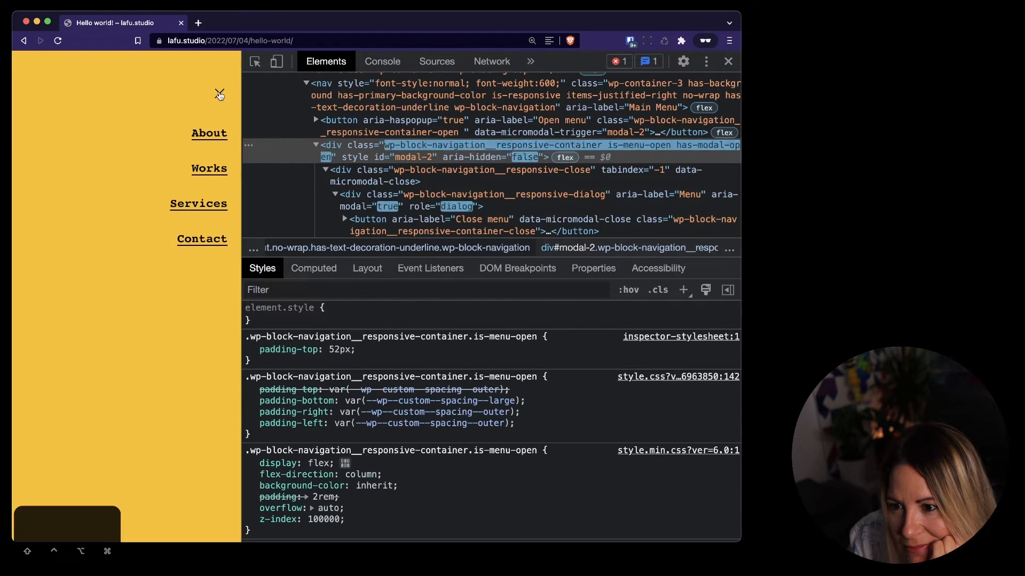
- Set the overlay's padding-top to 48px and toggle the menu repeatedly to verify that the close and hamburger icons align
left_click(340, 351)
key("Down")
key("Down")
key("Down")
key("Down")
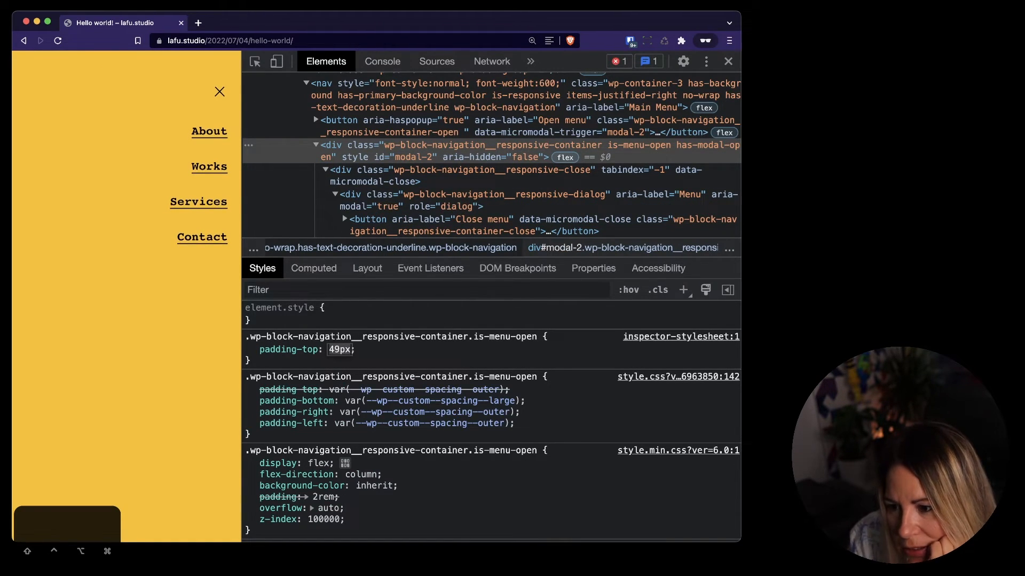
left_click(222, 94)
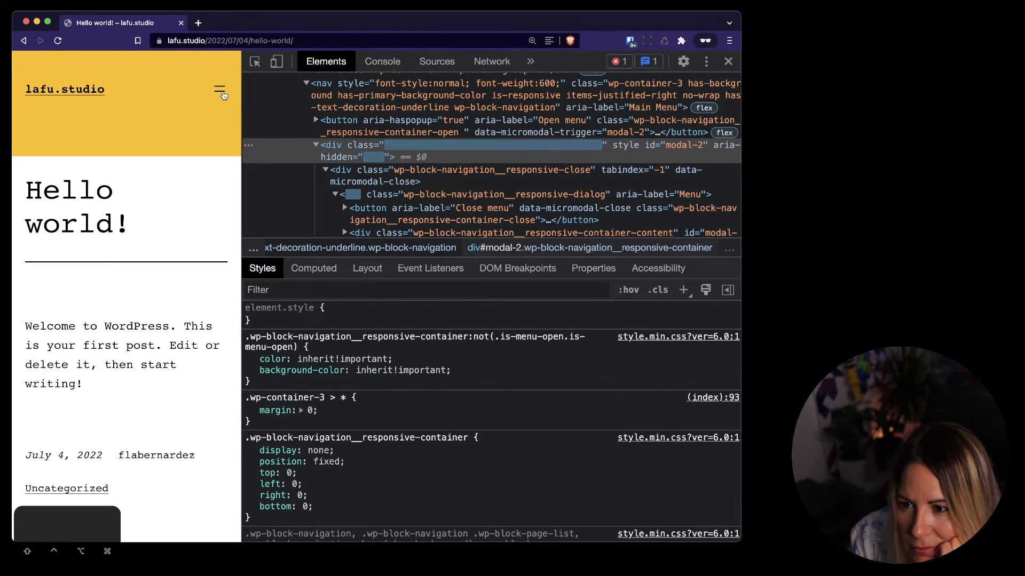
left_click(222, 94)
left_click(222, 95)
left_click(222, 94)
left_click(222, 94)
left_click(222, 94)
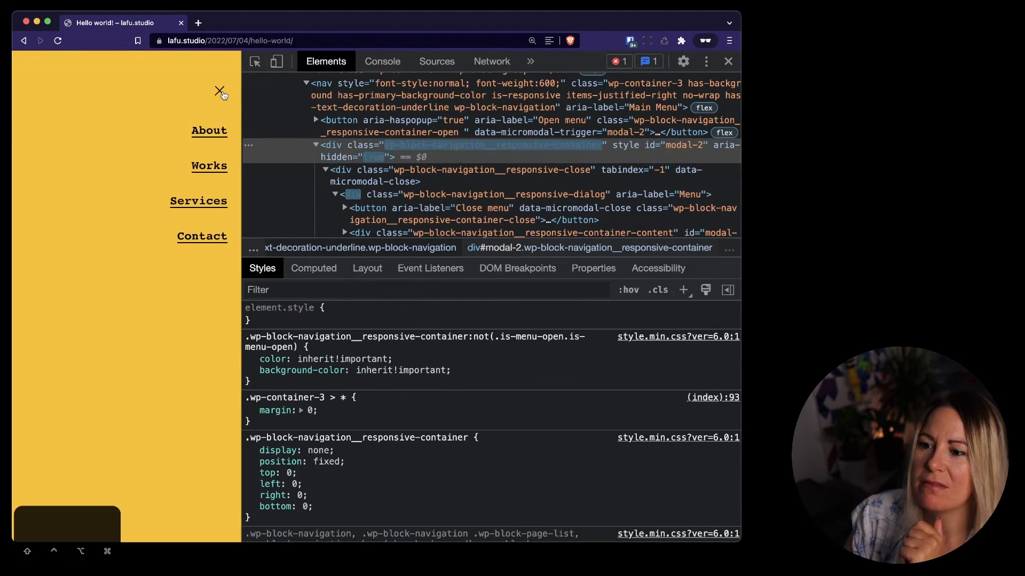
left_click(222, 94)
left_click(222, 94)
left_click(222, 94)
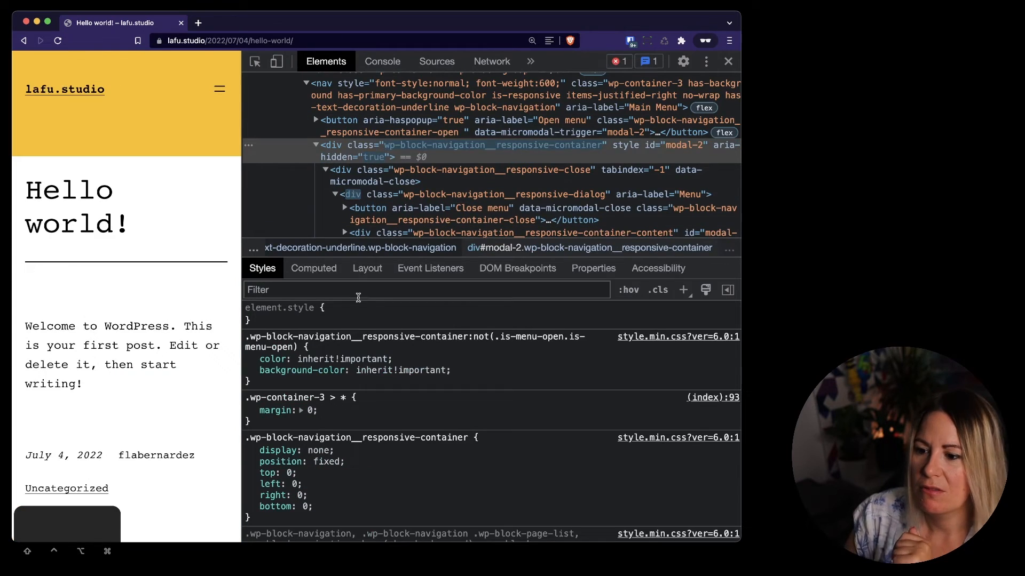
left_click(222, 93)
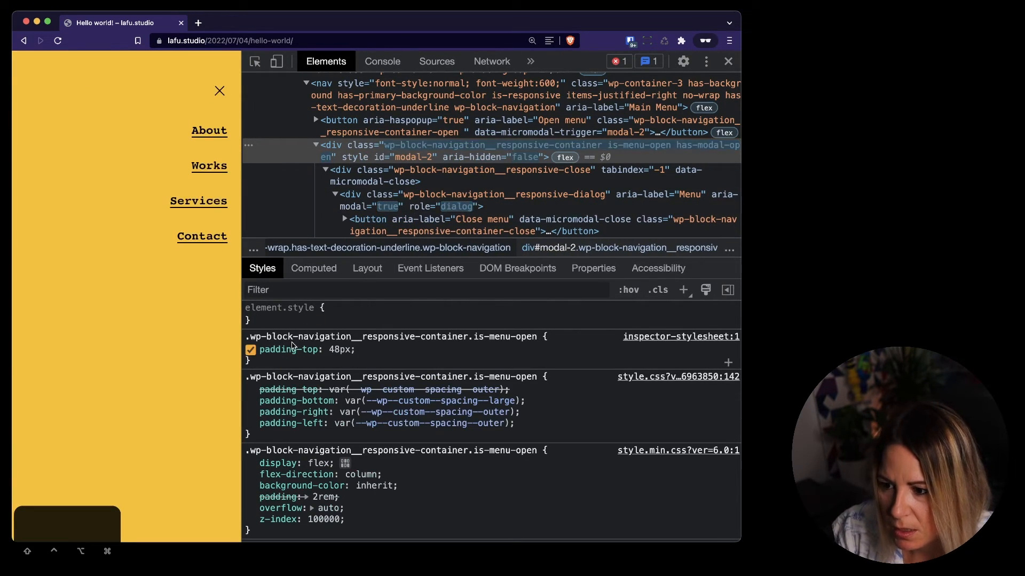
- Copy the complete inspector rule, switch to the hosting file manager, close theme.json and open the twenty-lafustudio theme's style.css
left_click_drag(276, 360, 246, 336)
key("super+c")
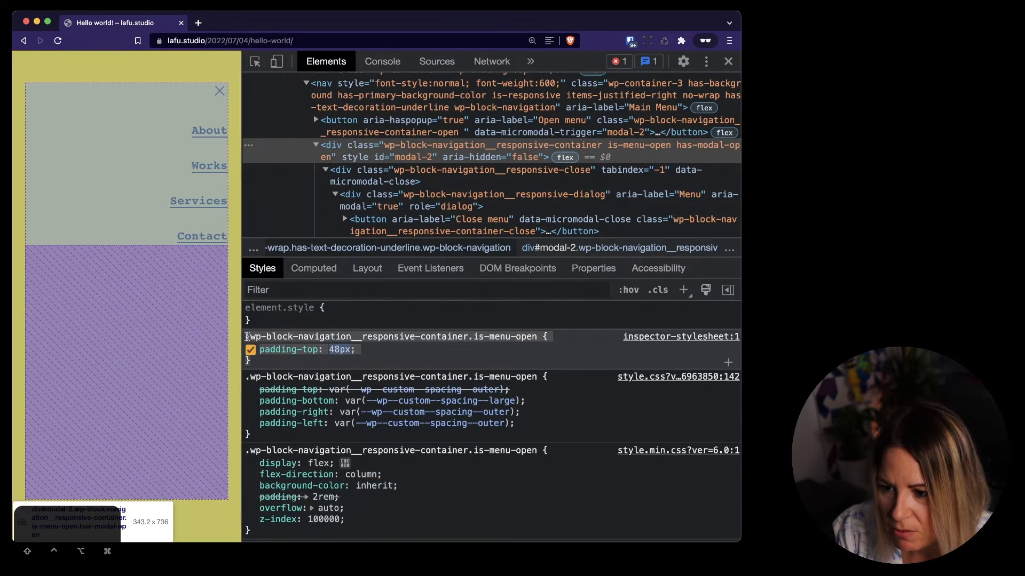
key("ctrl+Left")
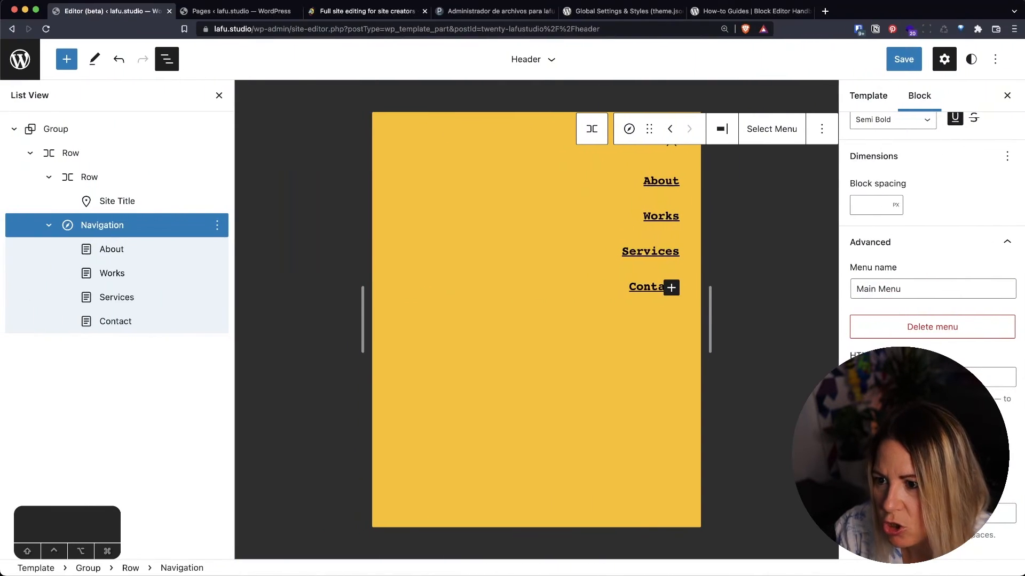
left_click(495, 12)
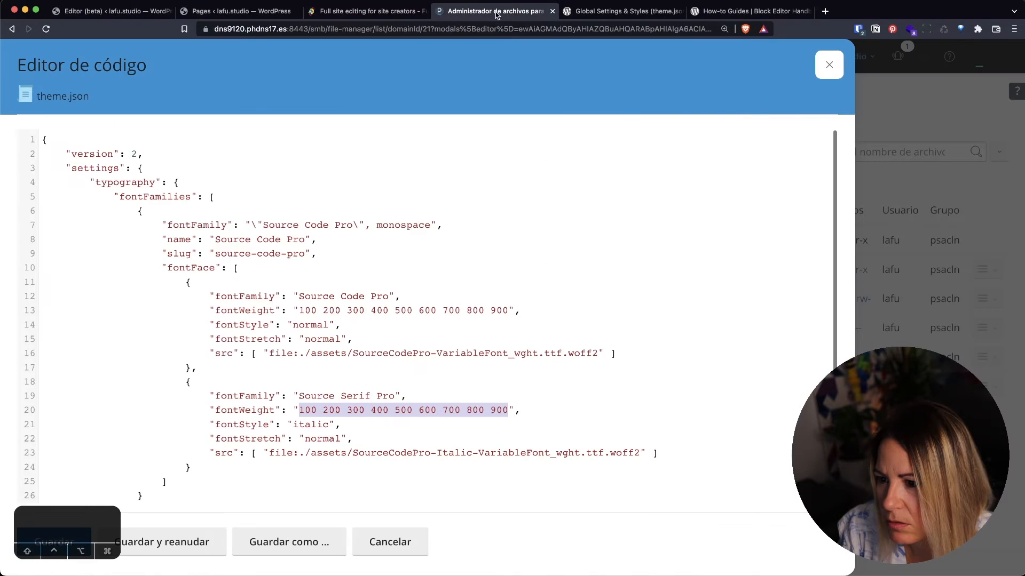
left_click(829, 65)
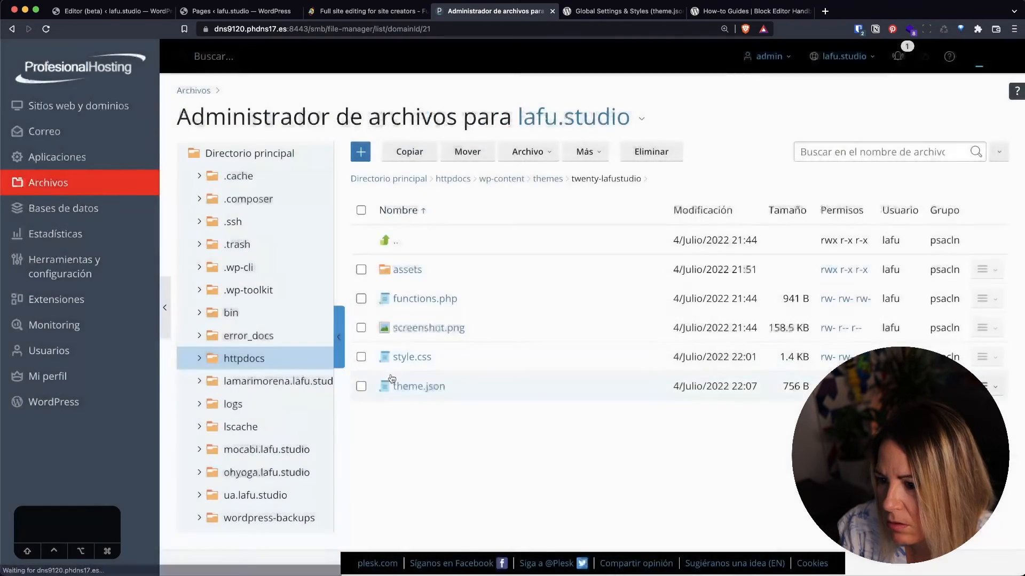
left_click(411, 358)
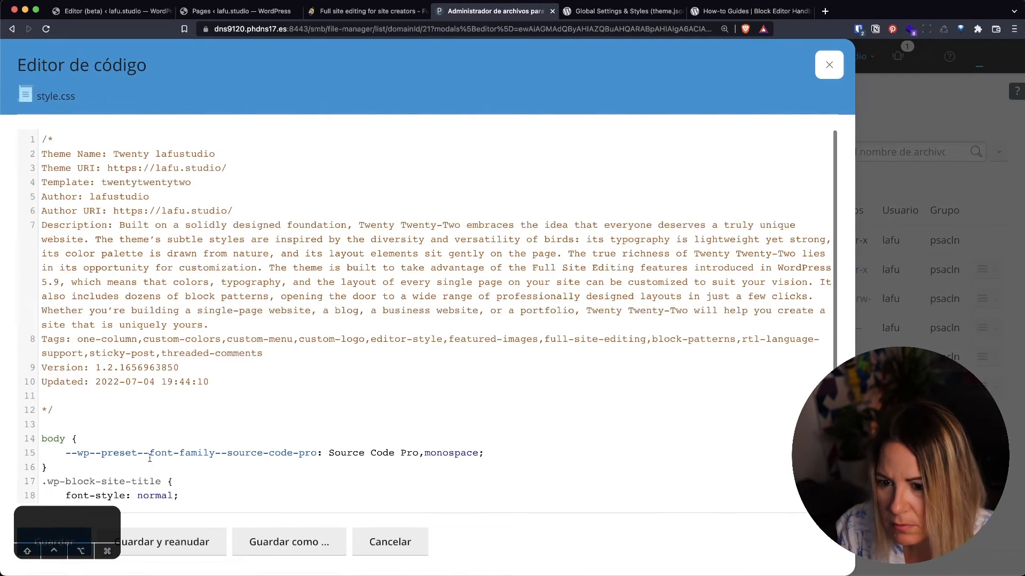
- Paste the .wp-block-navigation__responsive-container.is-menu-open rule with padding-top 48px after the .wp-block-site-title rule in style.css
scroll(150, 458, "down", 2)
left_click(78, 466)
key("Return")
key("super+v")
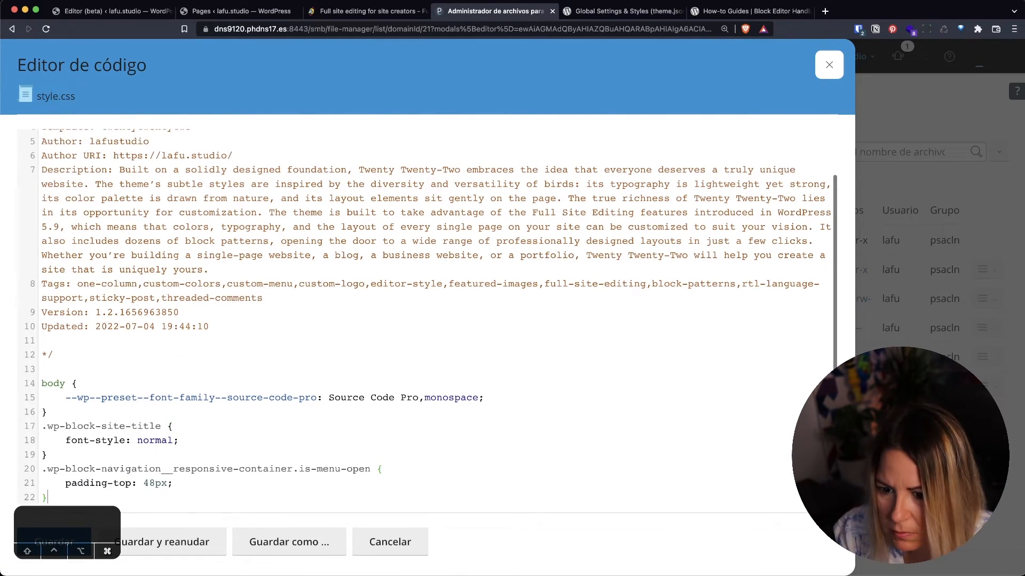
left_click_drag(77, 514, 792, 516)
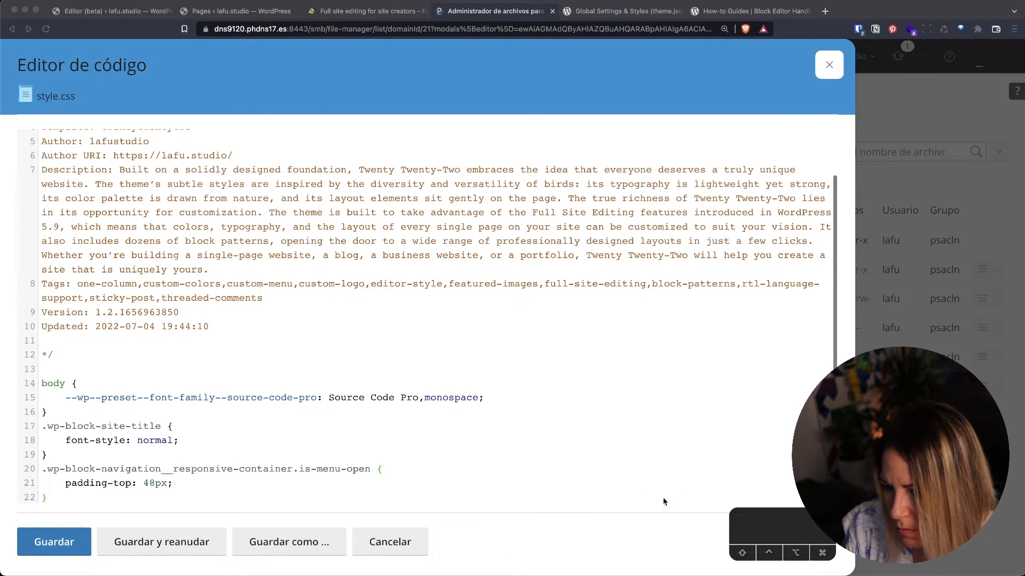
- Save style.css, switch to the private browser window showing the Hello world post, and reload it with the cache cleared
left_click(57, 539)
left_click(57, 539)
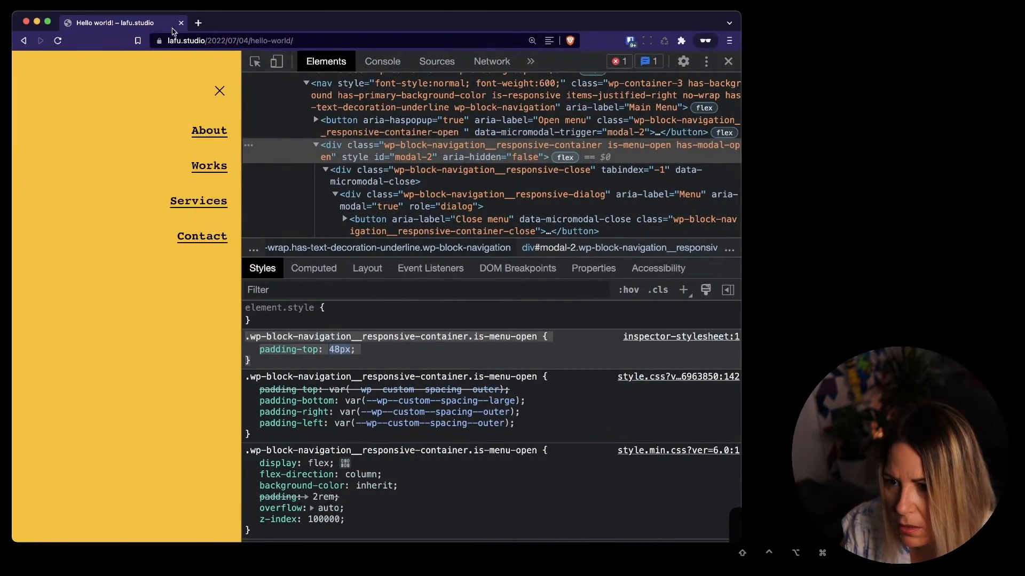
left_click(57, 40)
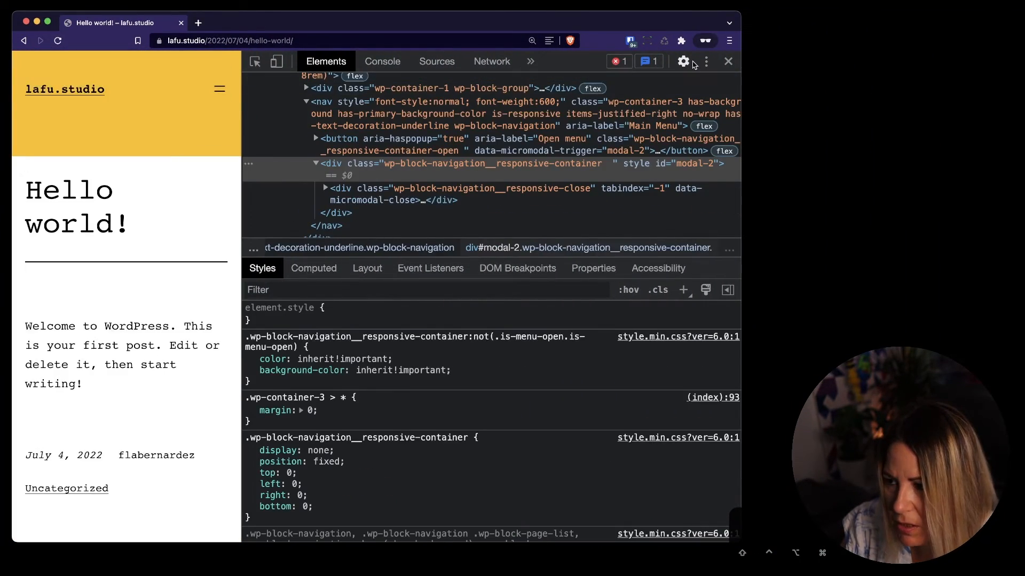
left_click(669, 42)
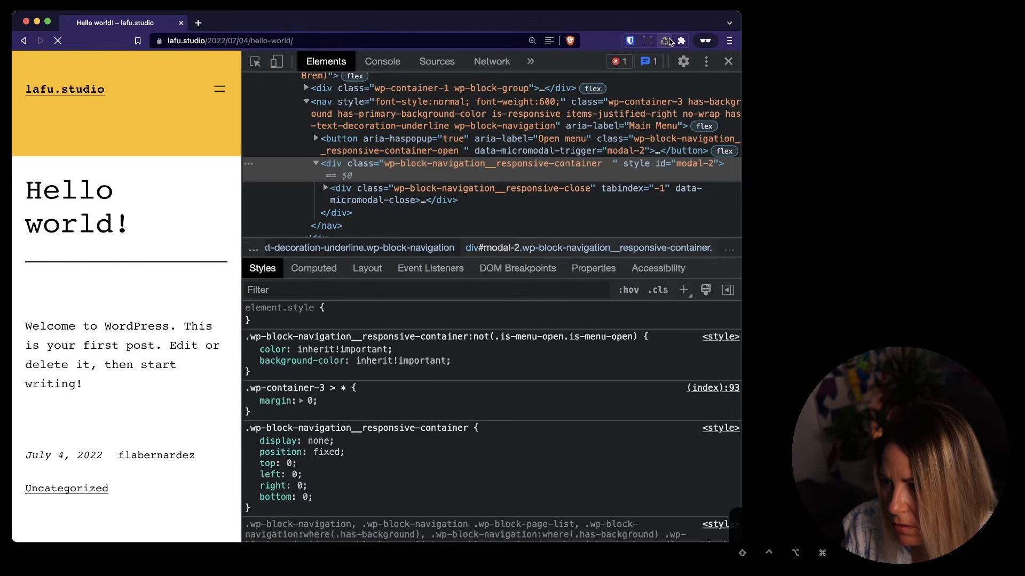
- Open and close the mobile menu twice to compare the icon positions, and reload the post with the cache cleared again
left_click(220, 89)
left_click(220, 74)
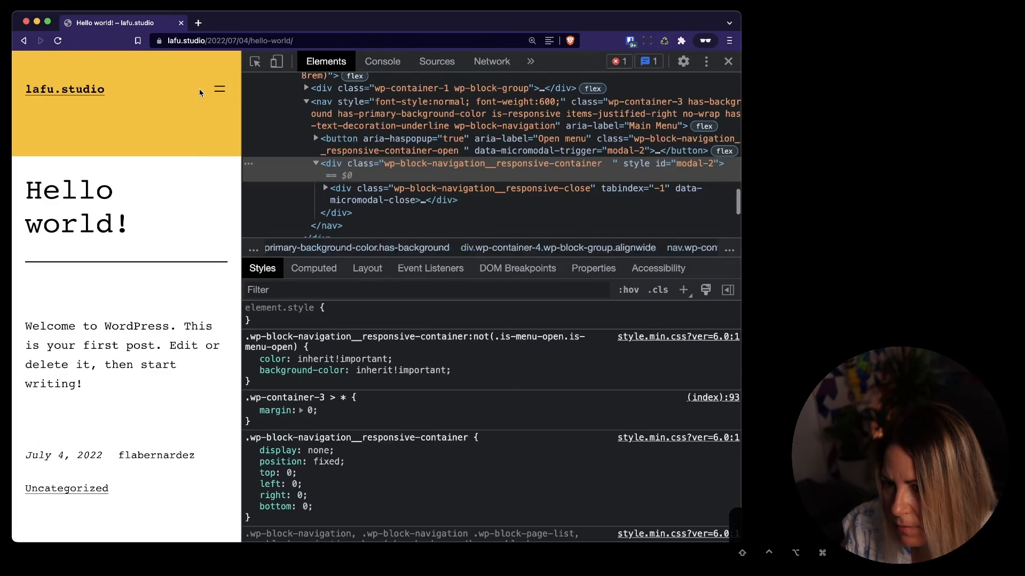
left_click(220, 90)
left_click(219, 72)
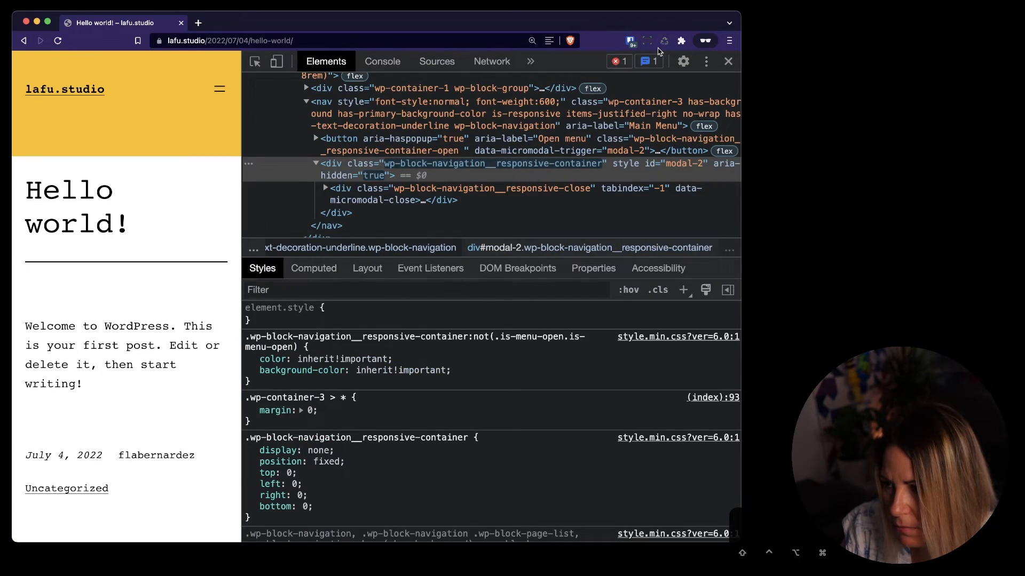
left_click(664, 43)
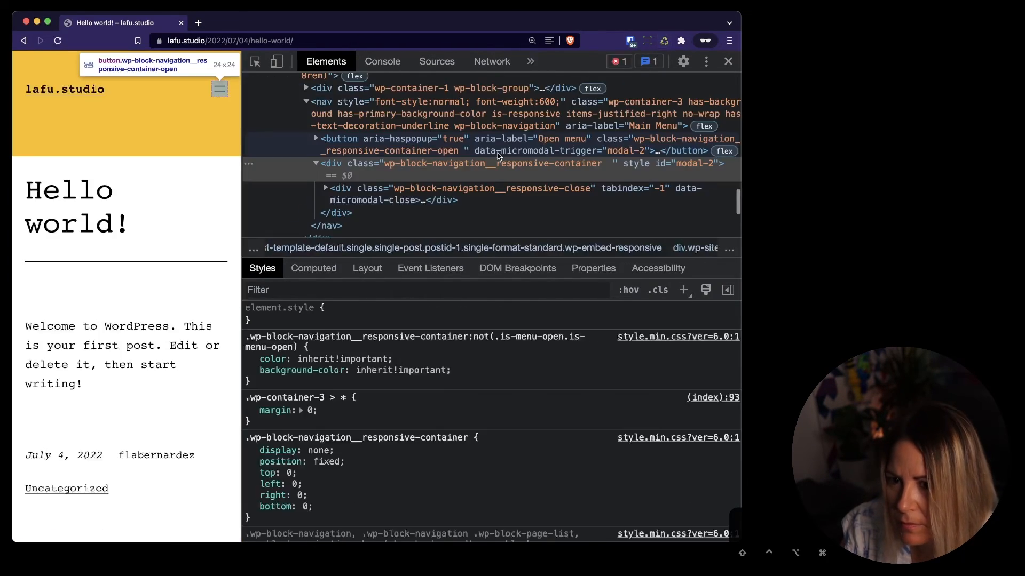
- Reopen the child theme's style.css in the file manager, check the is-menu-open rule at its end and save the file again
key("ctrl+Left")
left_click(412, 356)
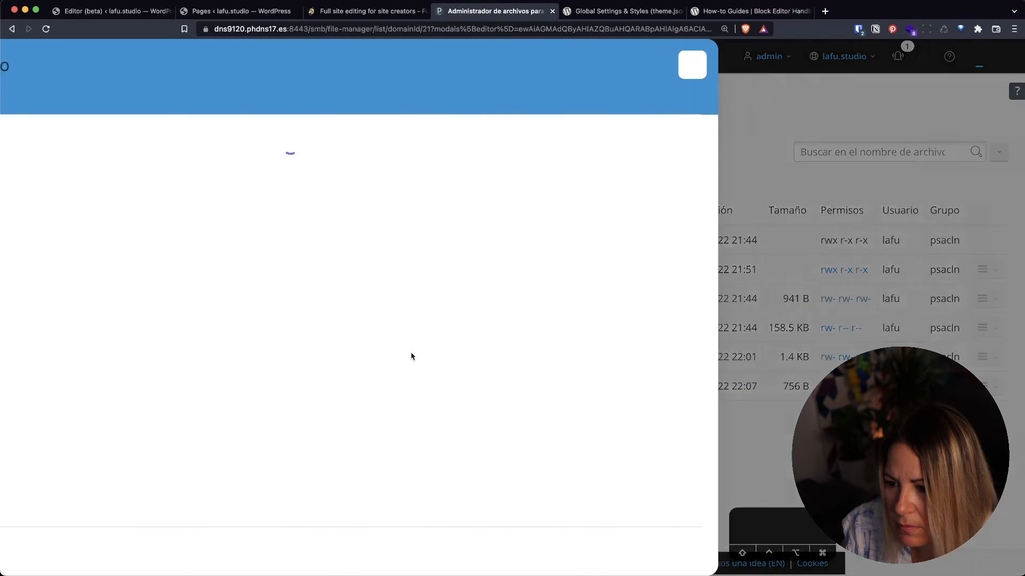
scroll(331, 368, "down", 2)
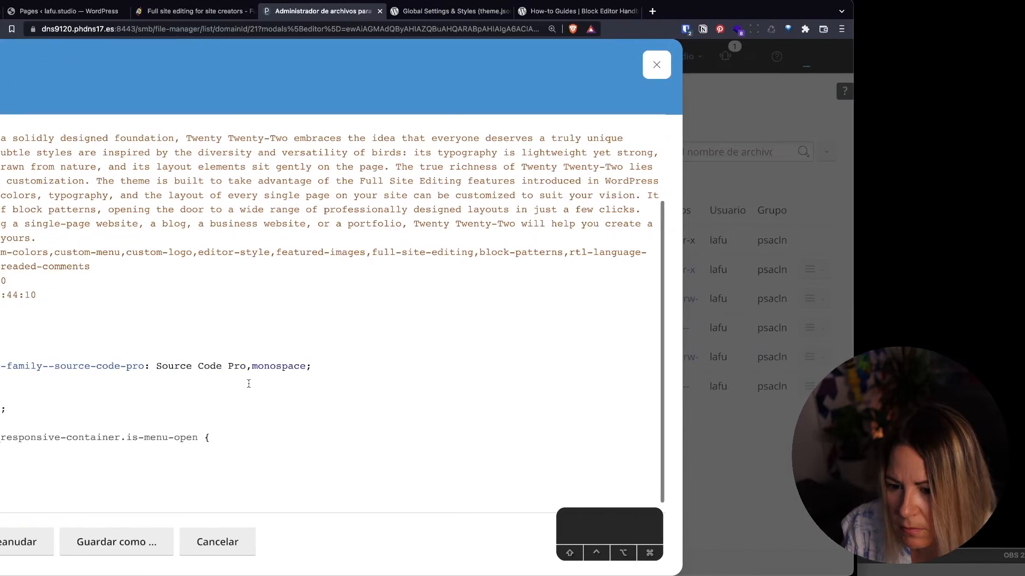
left_click(54, 543)
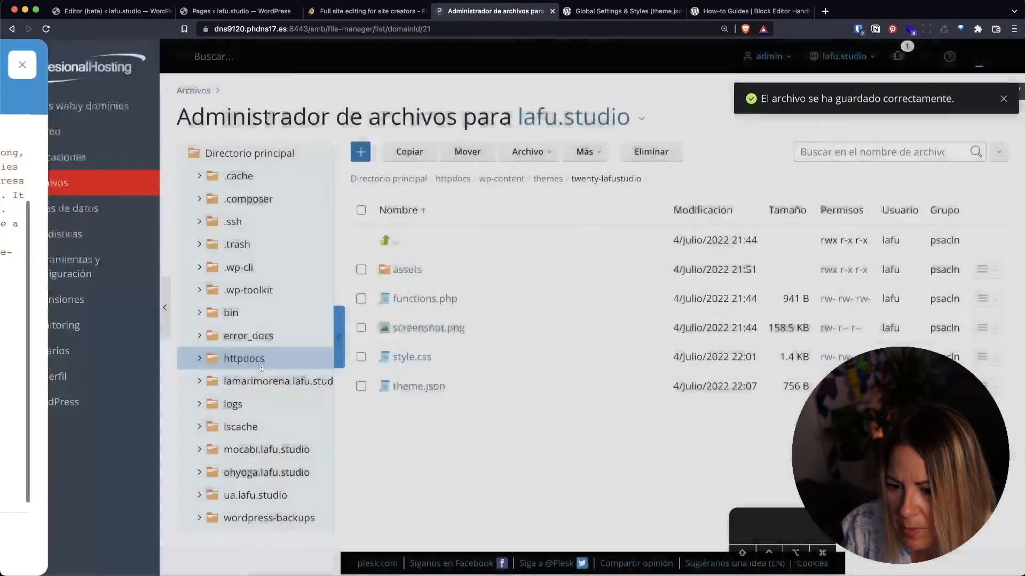
- Reload the private-window post with a cleared cache, open the mobile menu and examine which CSS rules apply to the overlay container
key("ctrl+Right")
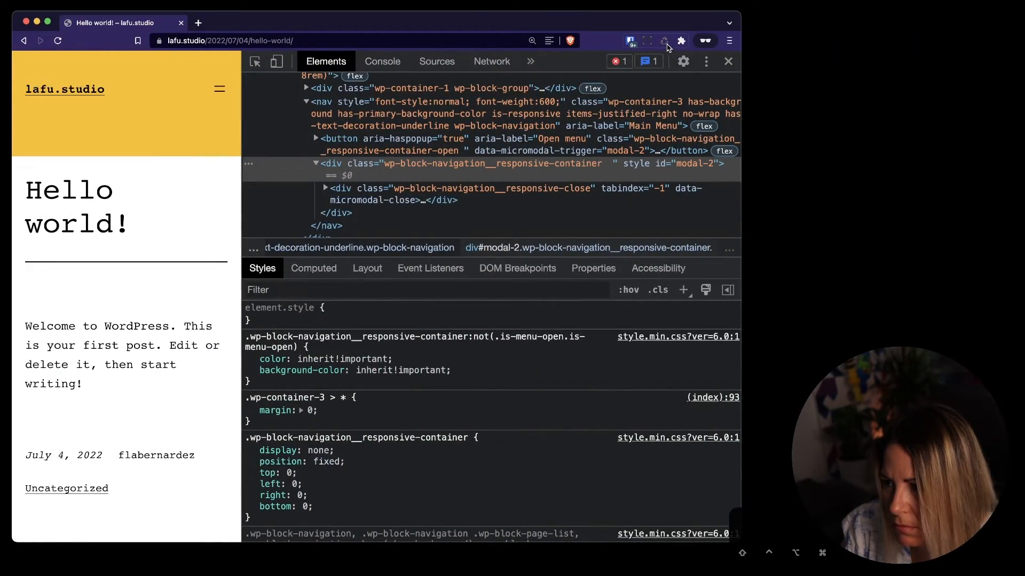
left_click(664, 42)
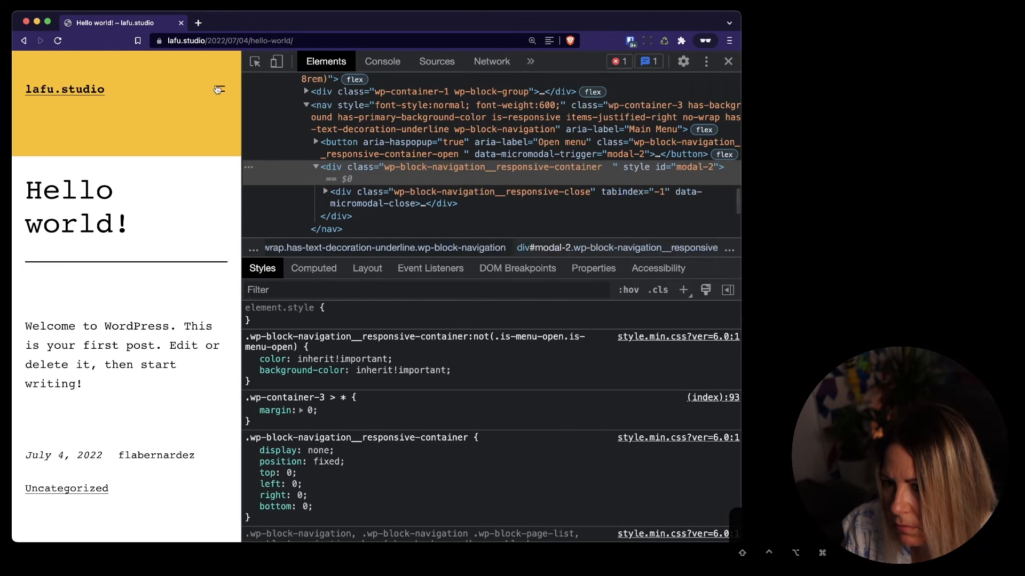
left_click(218, 89)
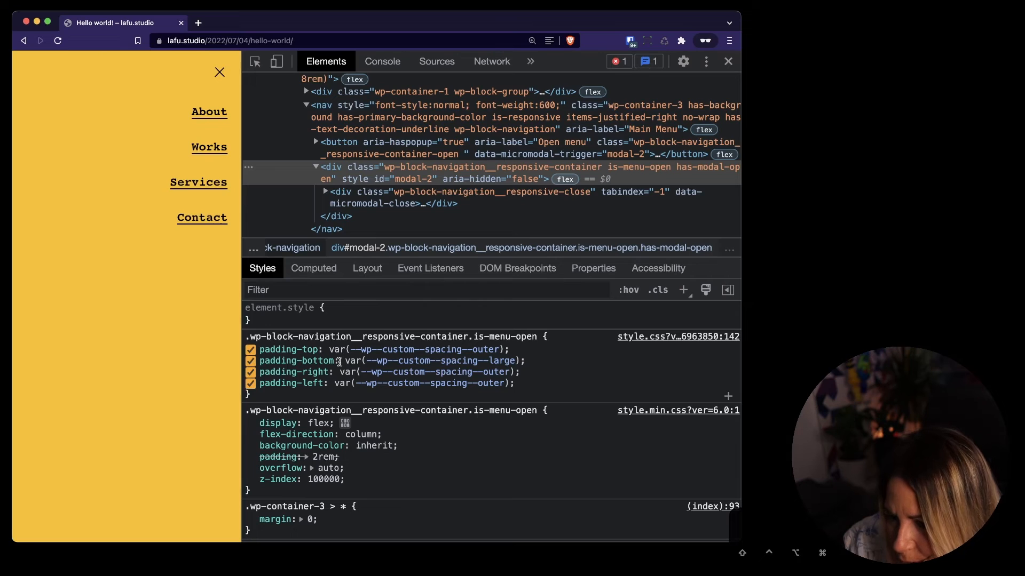
scroll(340, 362, "down", 5)
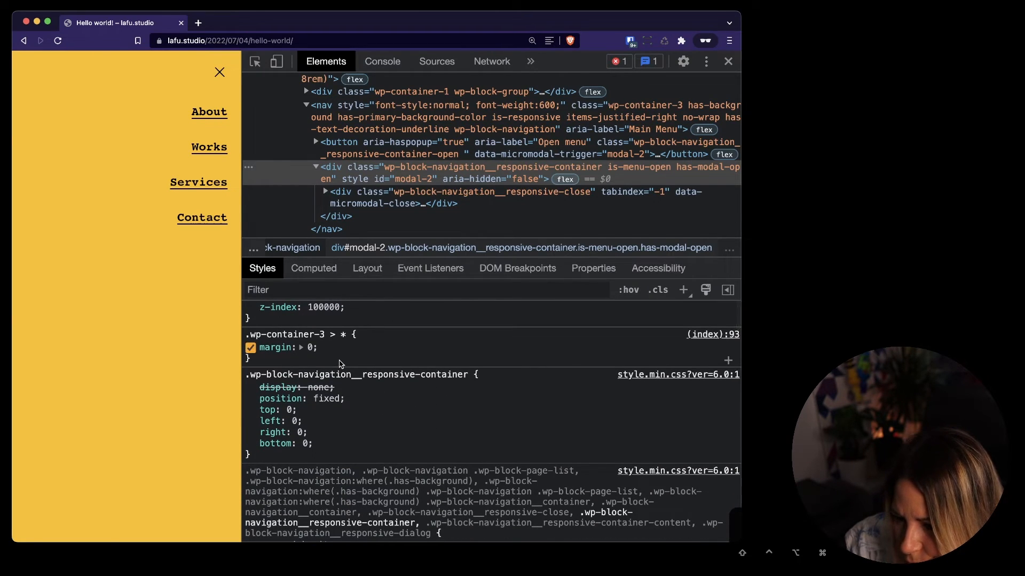
scroll(339, 363, "down", 5)
scroll(339, 364, "down", 10)
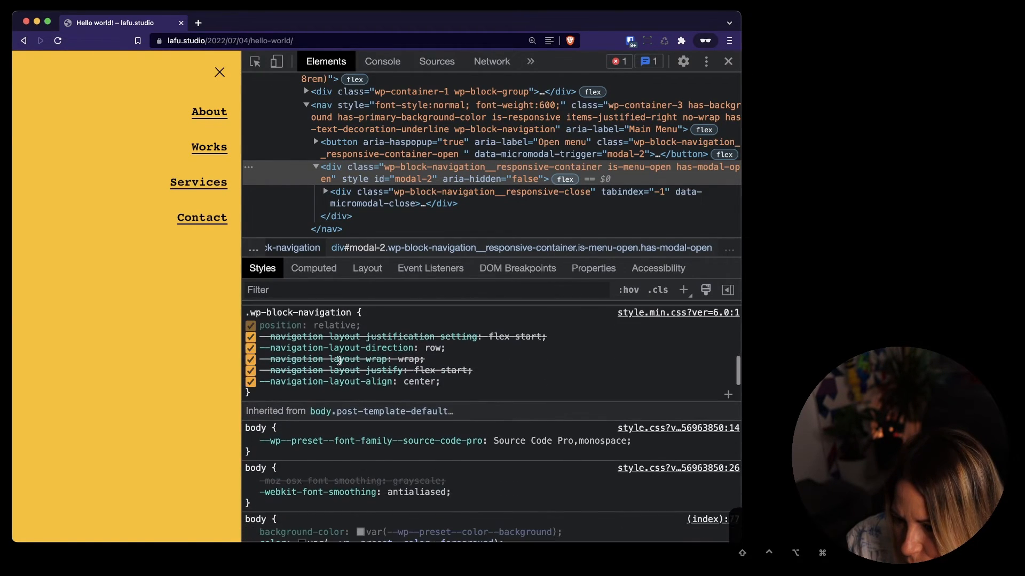
scroll(339, 361, "up", 5)
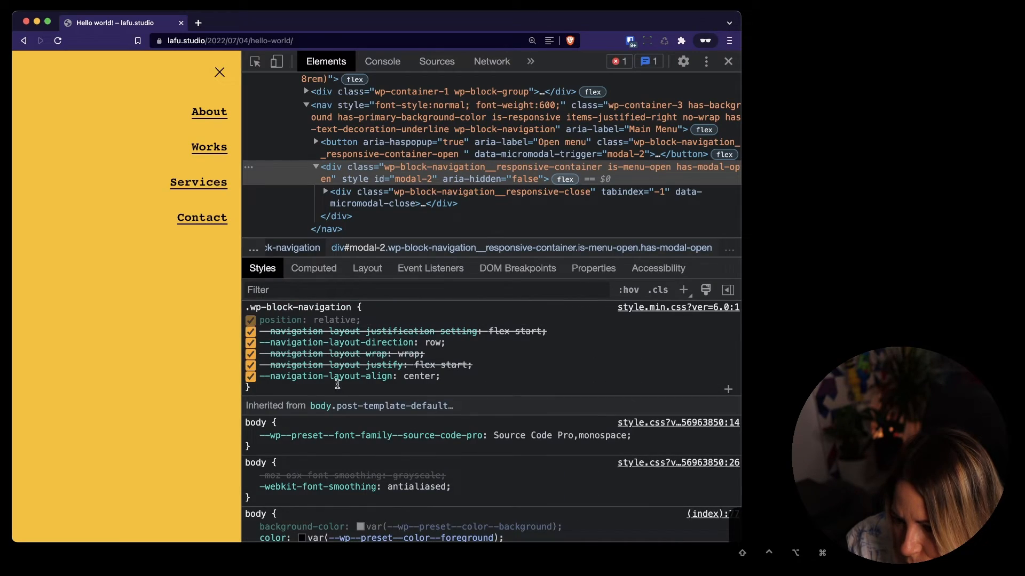
scroll(337, 384, "up", 9)
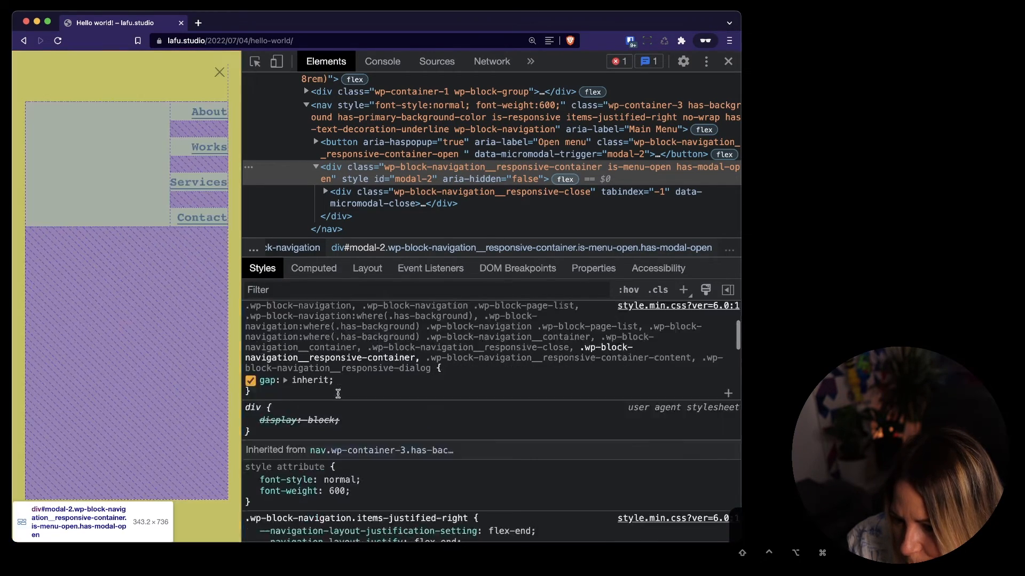
scroll(338, 395, "down", 20)
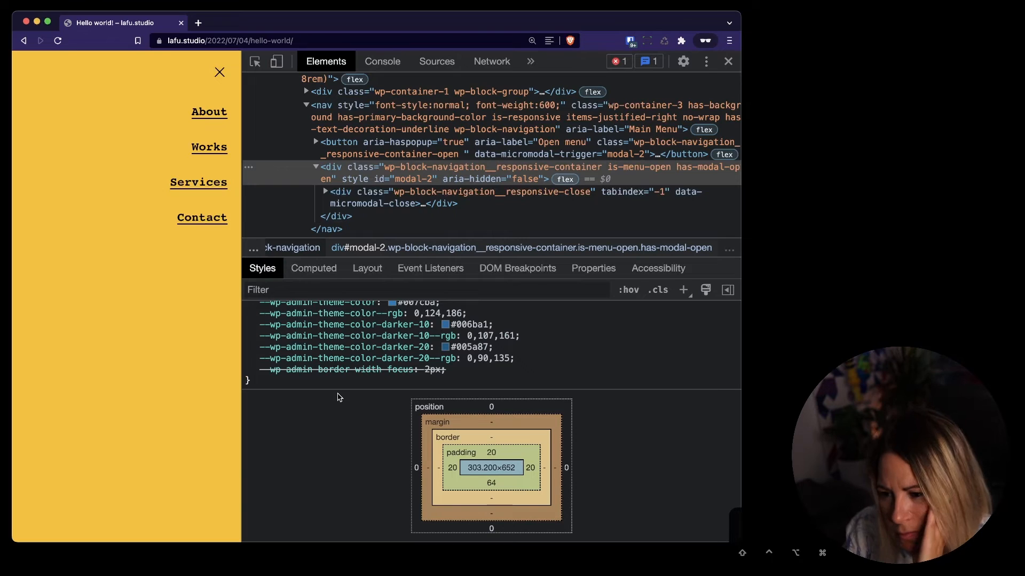
- In the logged-in browser, visit the lafu.studio front page, open the Hello world post and reload it with the cache cleared
key("ctrl+Left")
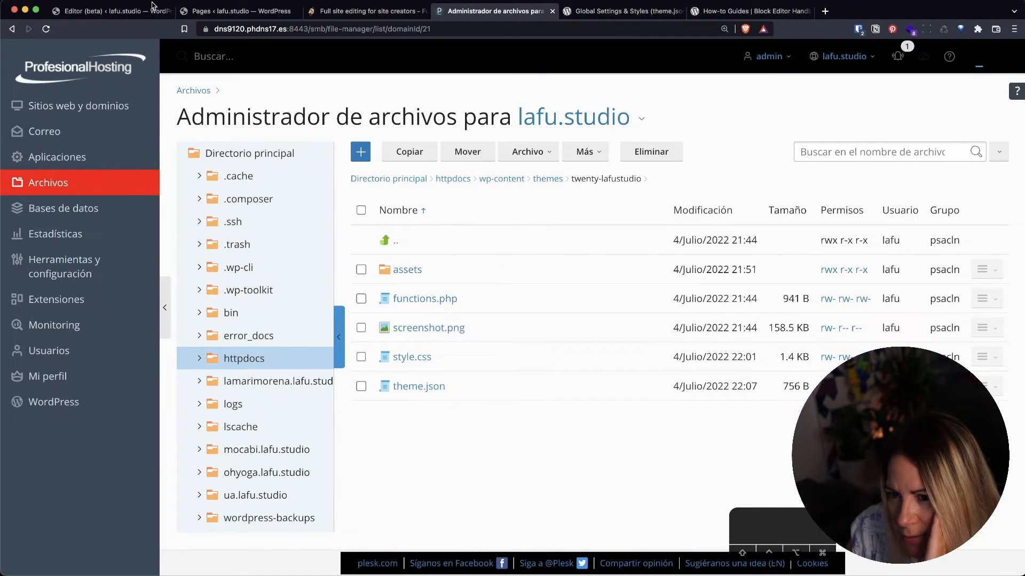
left_click(220, 14)
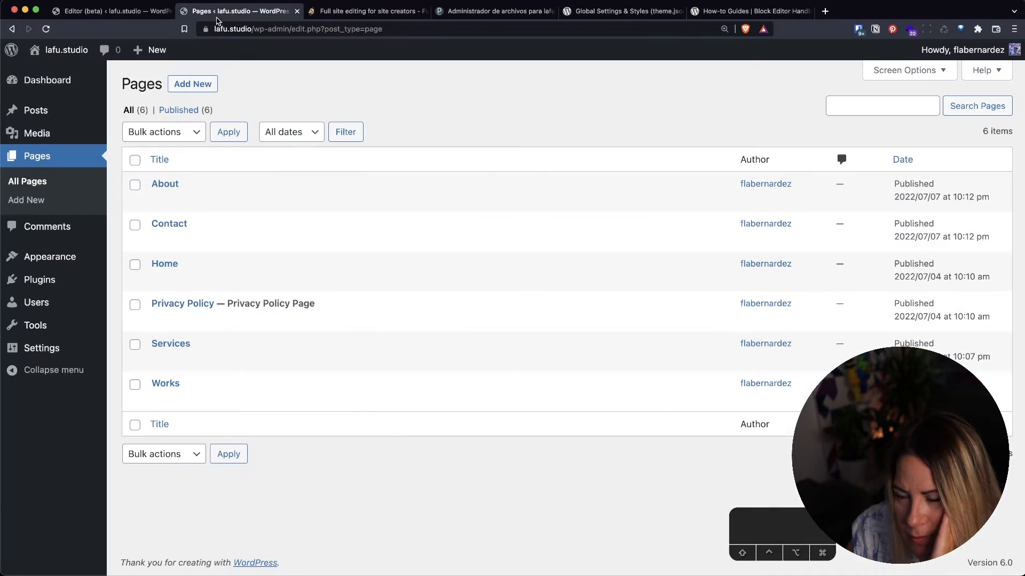
left_click(54, 51)
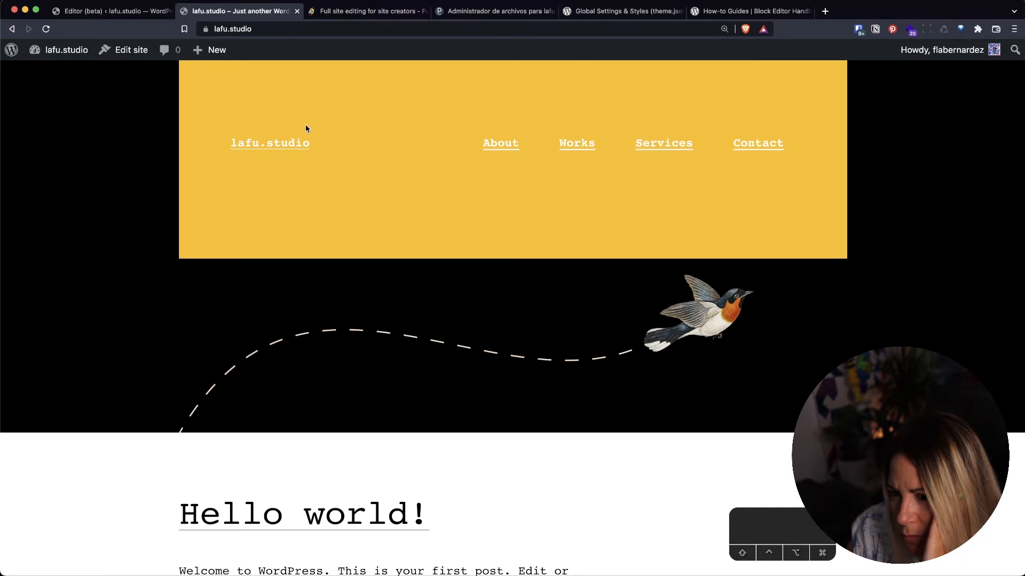
scroll(533, 160, "down", 7)
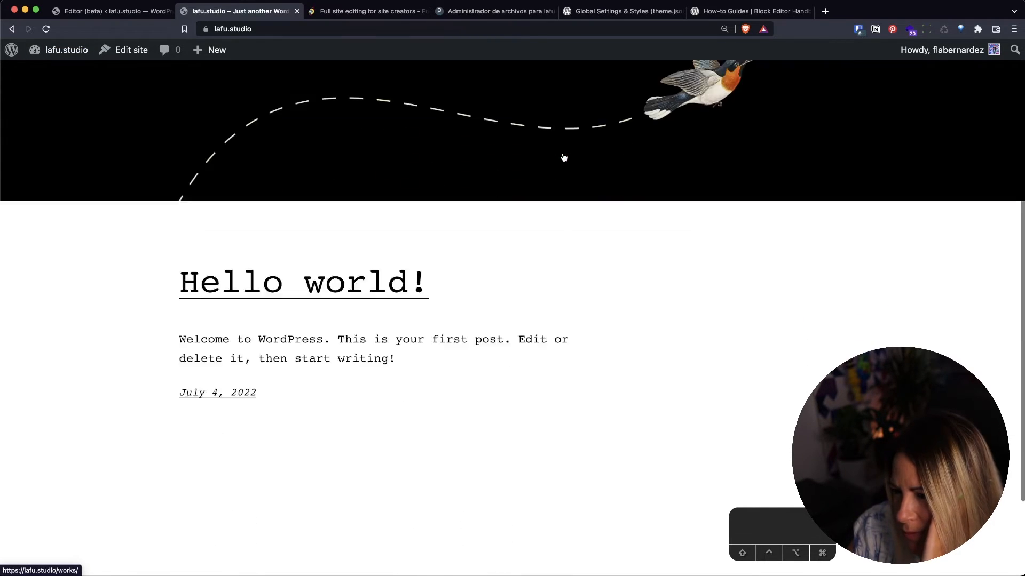
scroll(290, 485, "up", 7)
left_click(290, 486)
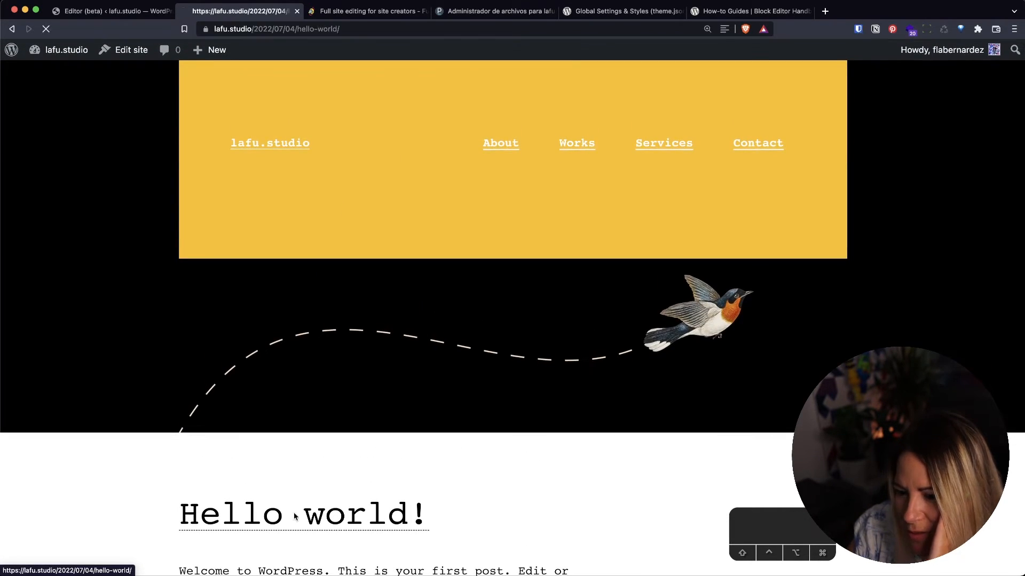
left_click(944, 30)
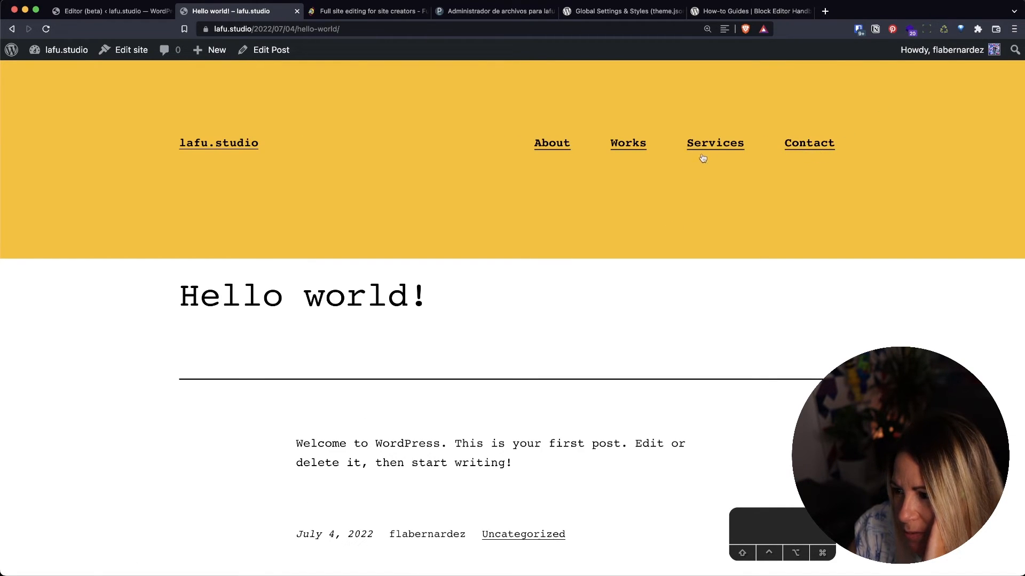
- Narrow the browser to mobile width, open and close the menu to check its icons, and enlarge the window with the 1920 × 1080 Full HD Windows preset
left_click_drag(1022, 130, 215, 139)
left_click(245, 116)
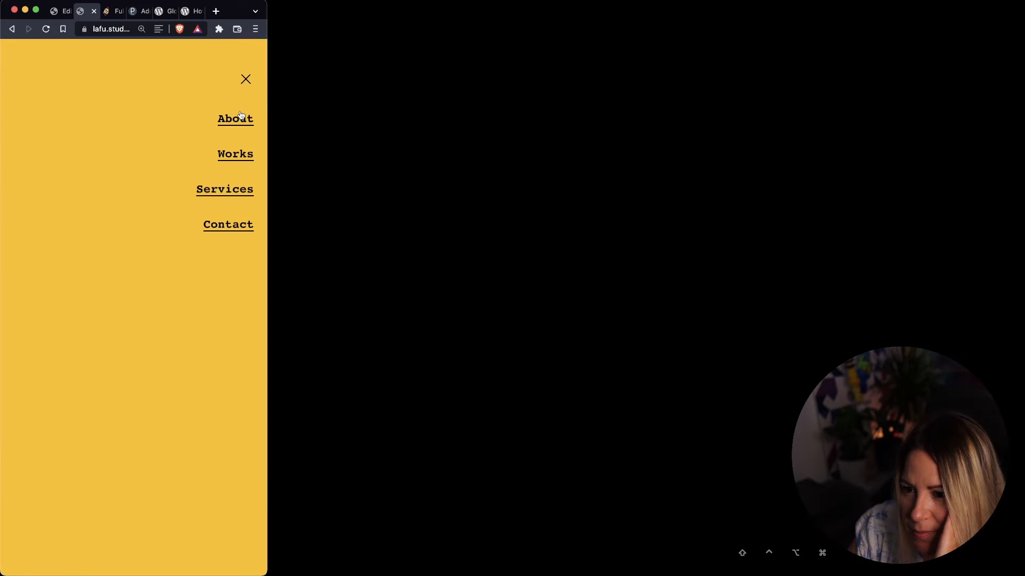
left_click(245, 79)
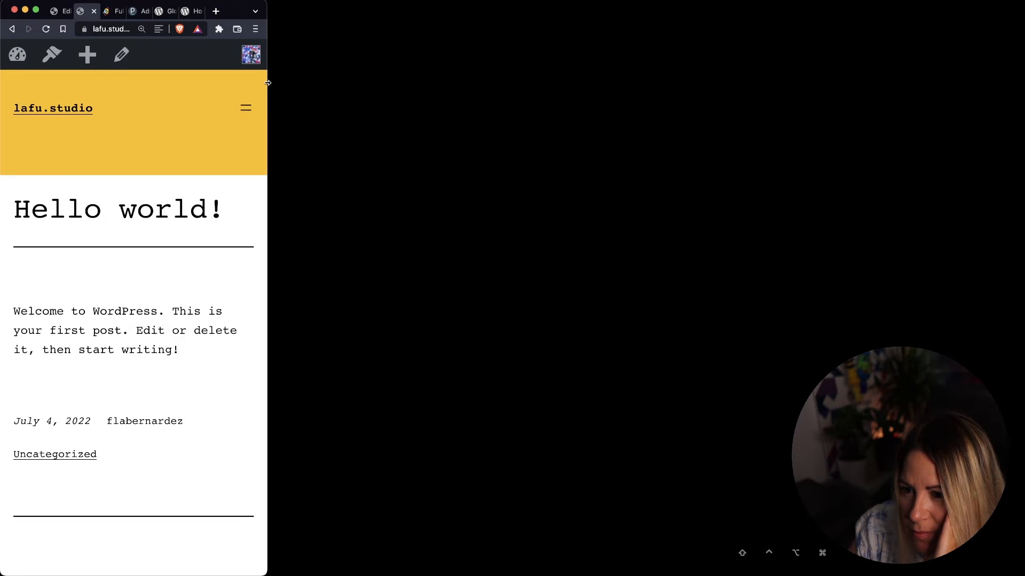
left_click_drag(268, 83, 877, 80)
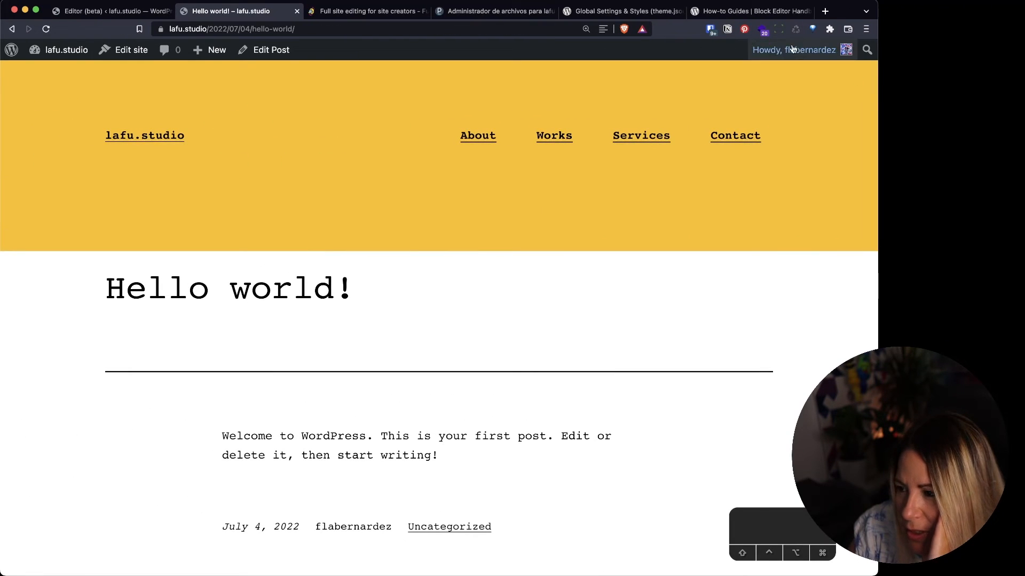
left_click(779, 29)
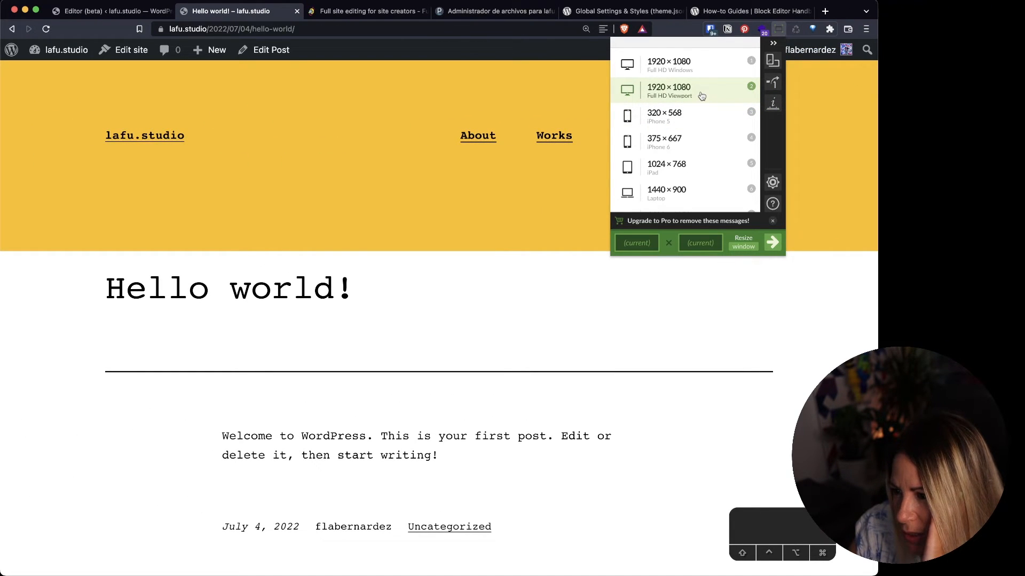
left_click(693, 75)
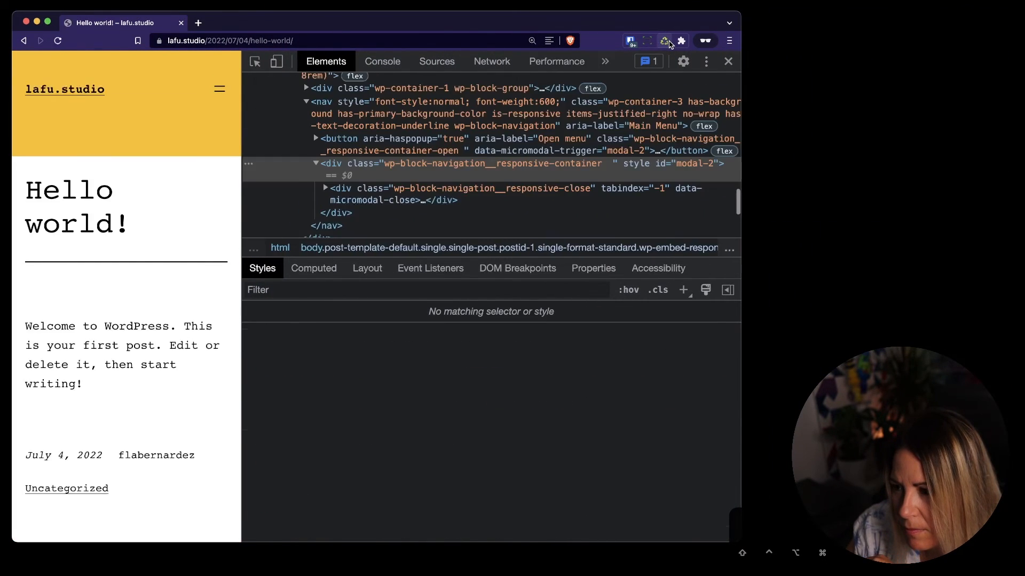
- Open the mobile menu in the private window to recheck the overlay padding, and widen the page area beside the inspector
left_click(219, 89)
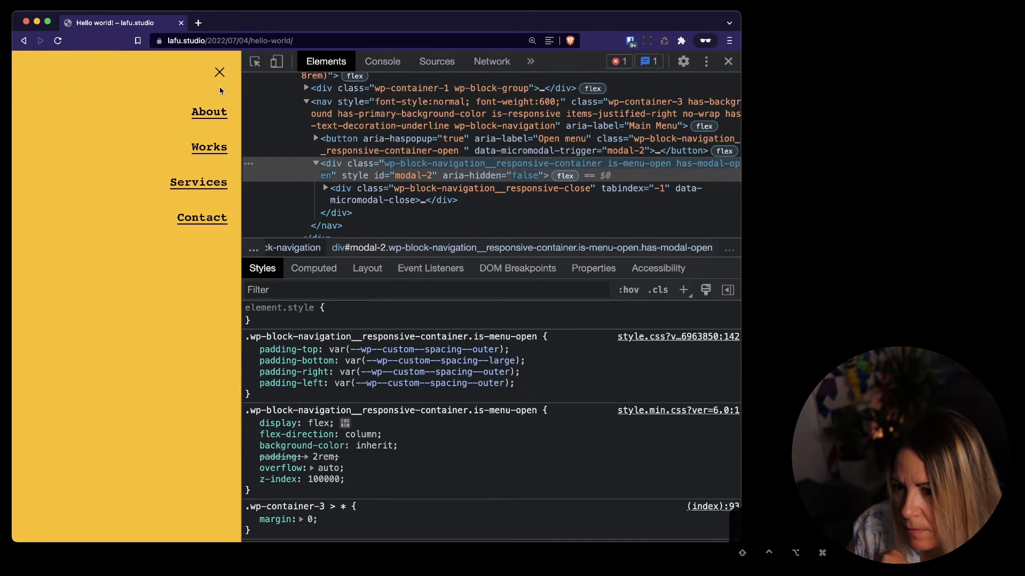
left_click_drag(240, 91, 422, 92)
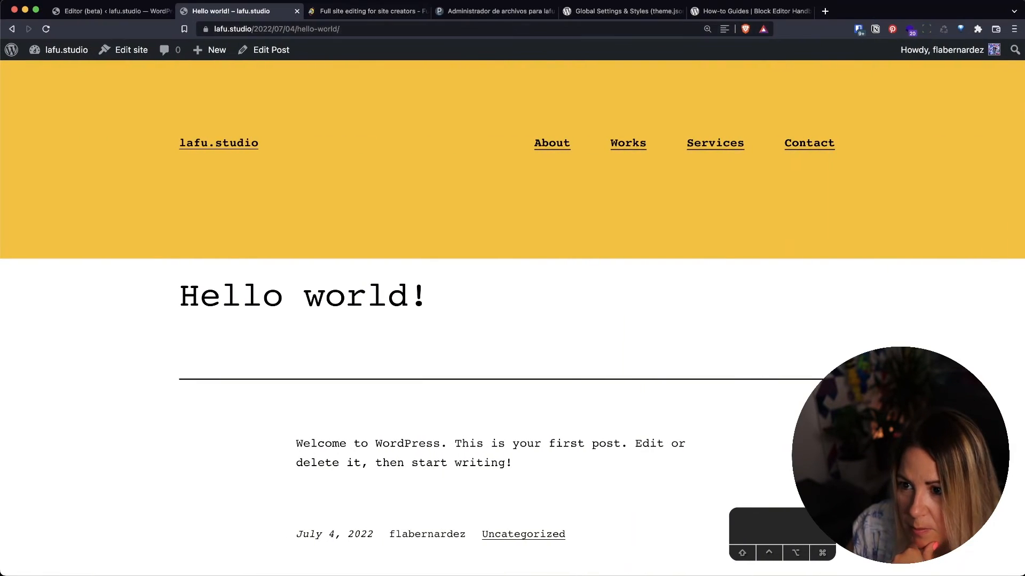
- In the file manager, open the child theme's style.css, mark the menu overlay's 48px padding-top as !important and save the file
left_click(621, 11)
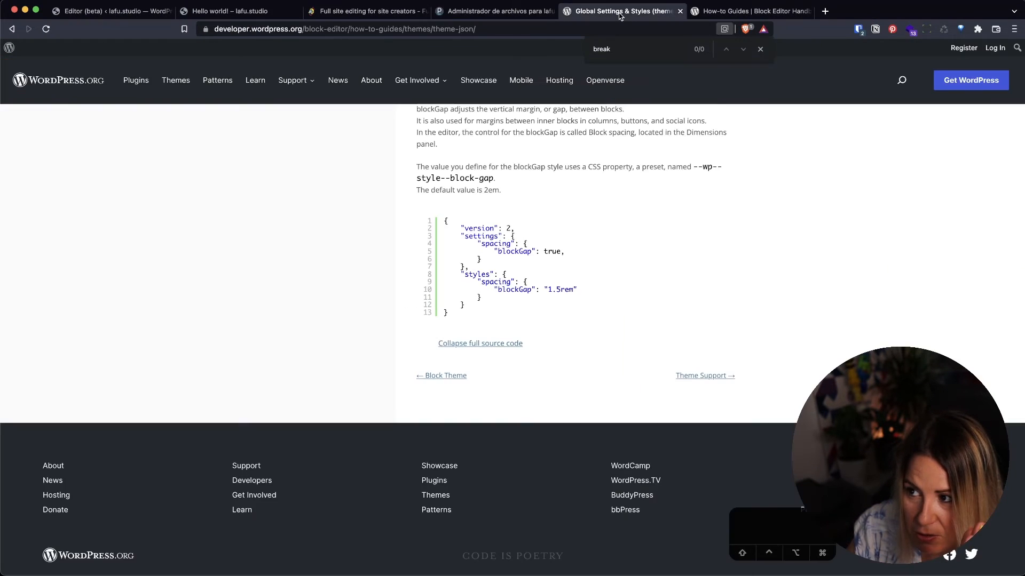
left_click(480, 12)
left_click(785, 11)
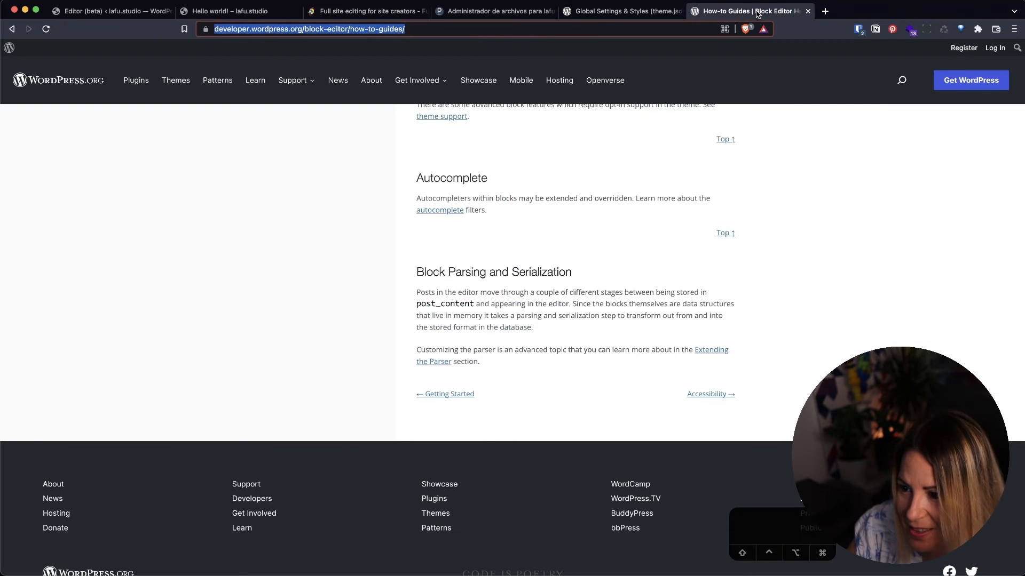
left_click(531, 13)
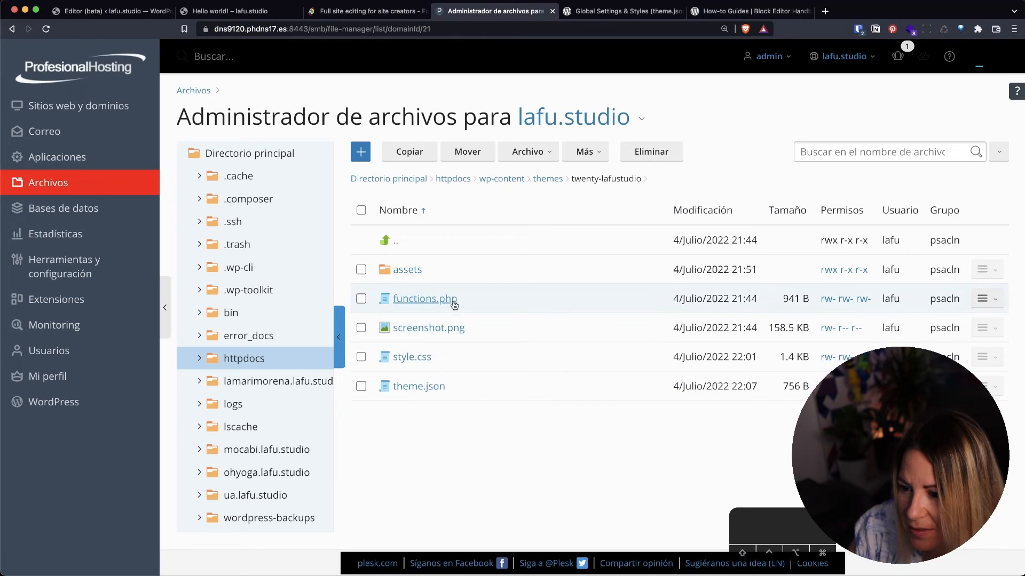
left_click(412, 358)
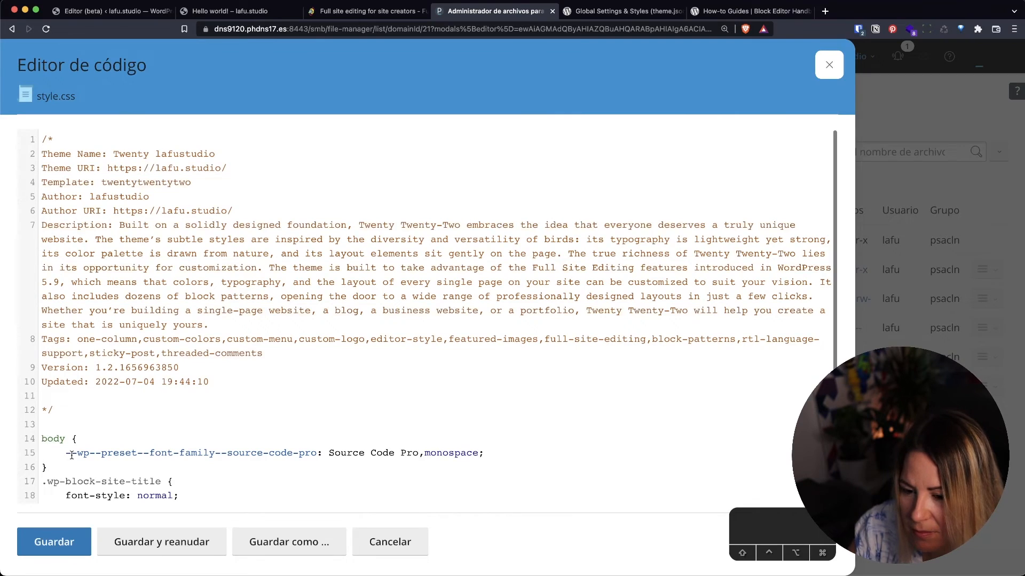
scroll(71, 455, "down", 3)
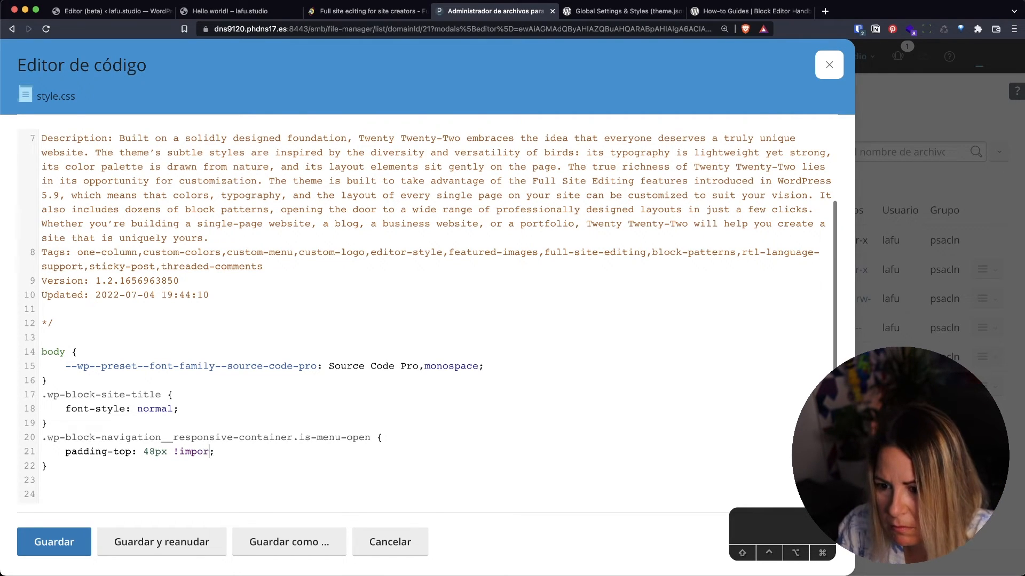
left_click(54, 542)
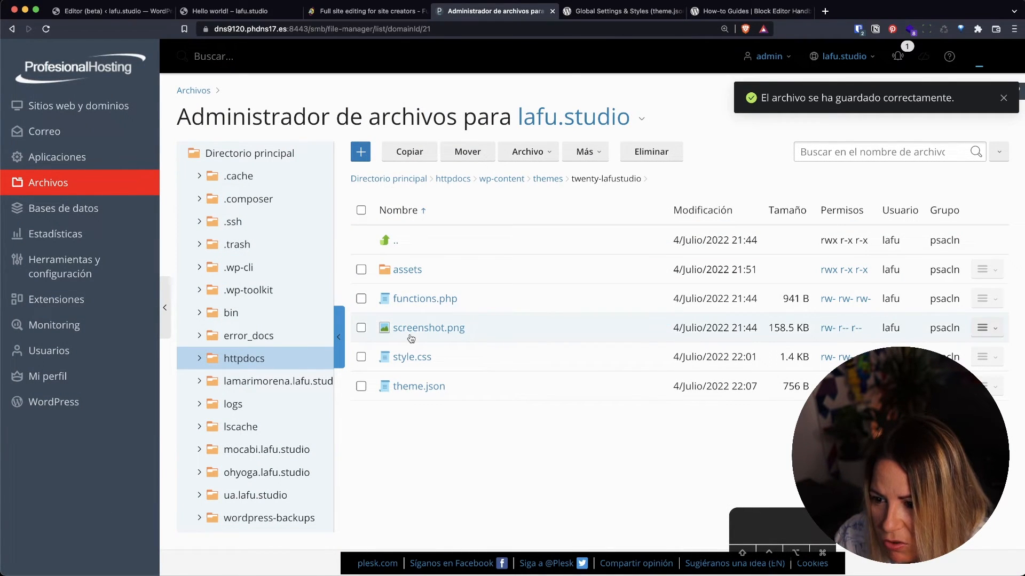
- Reload the post in the private window, narrow the page area to mobile width and open the mobile menu
key("ctrl+Right")
key("ctrl+Right")
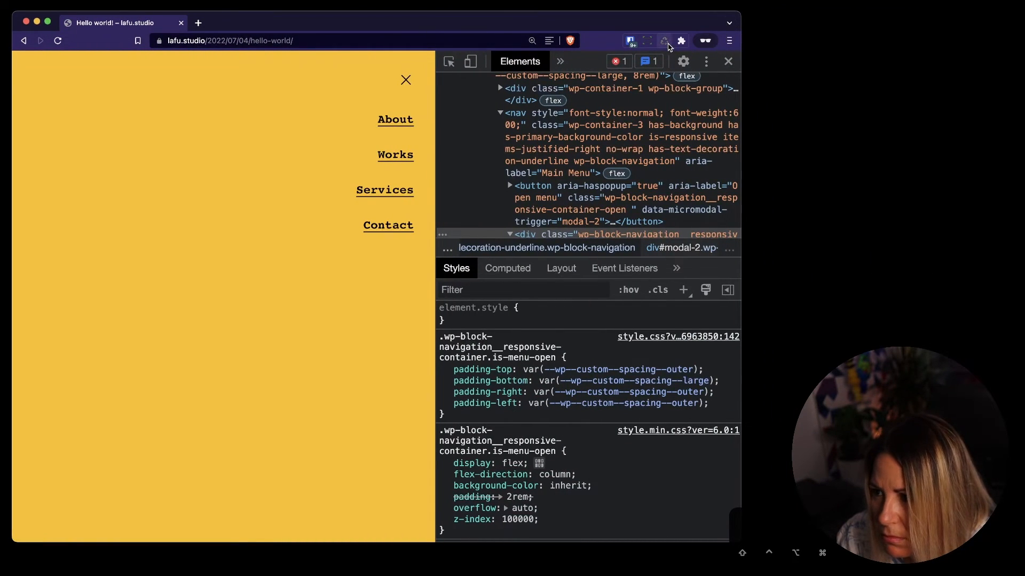
key("super+r")
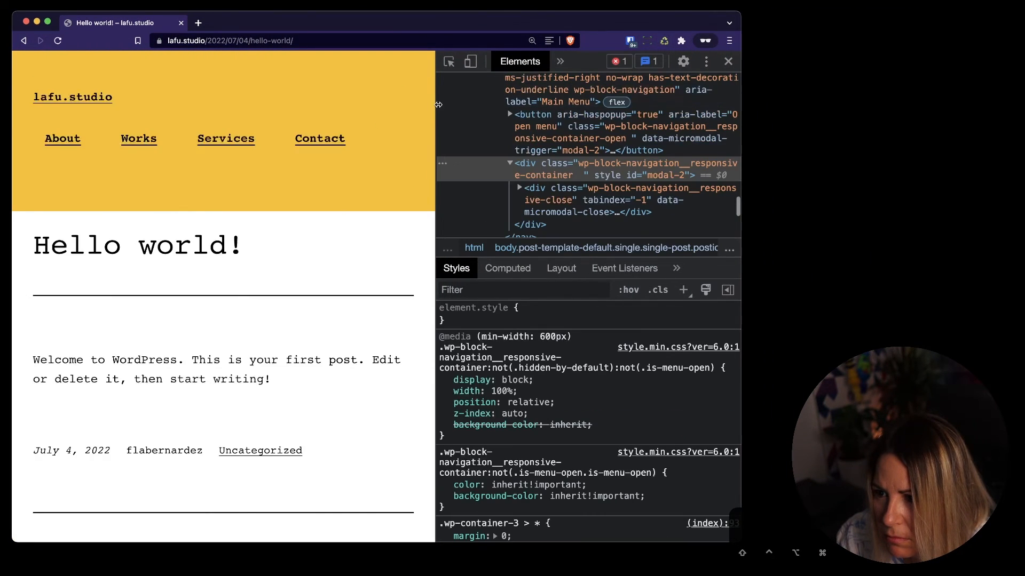
left_click_drag(438, 105, 319, 100)
left_click(298, 96)
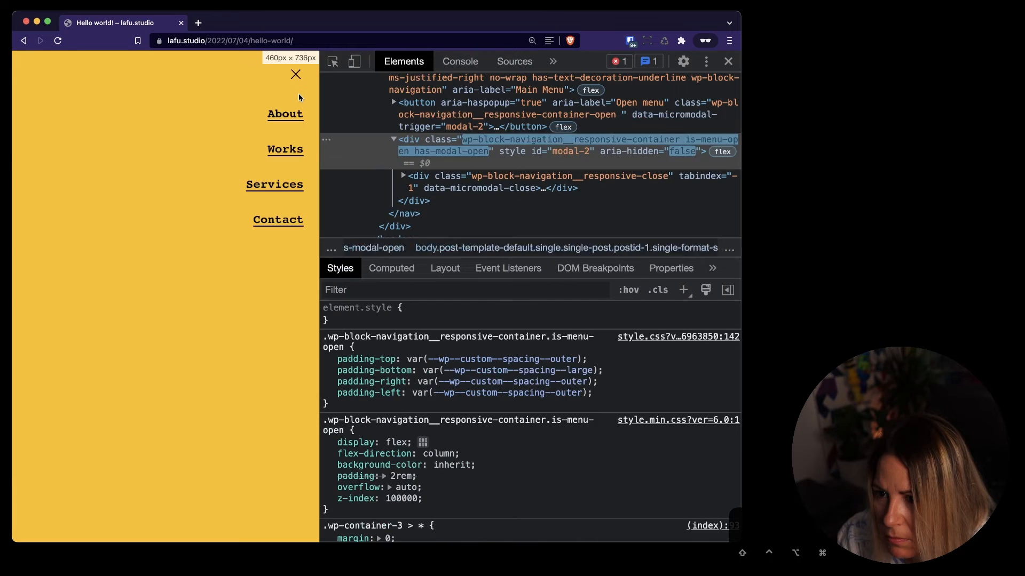
- Inspect the menu's close icon, select the overlay's responsive-container div and examine its CSS rules
right_click(298, 78)
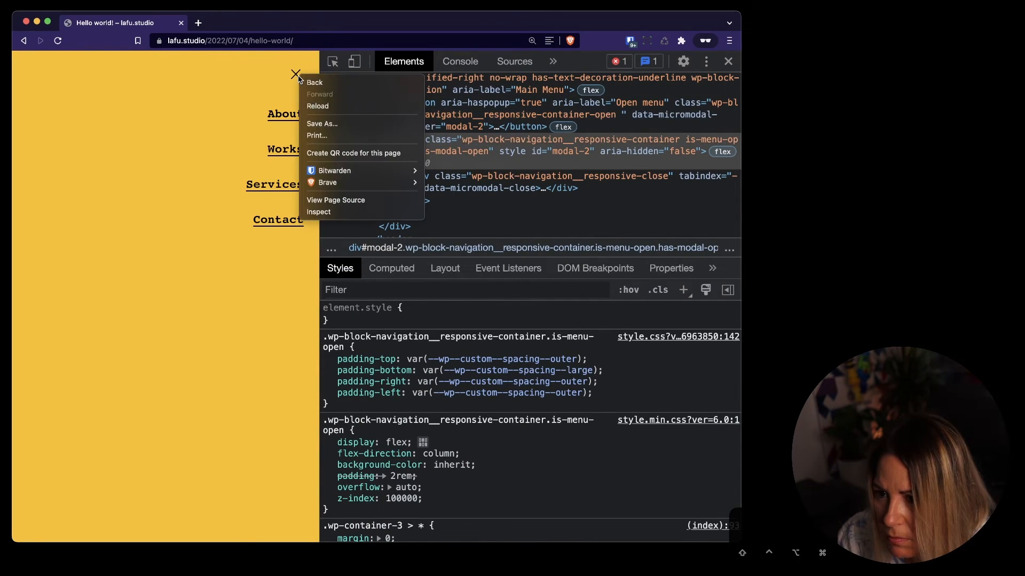
left_click(320, 212)
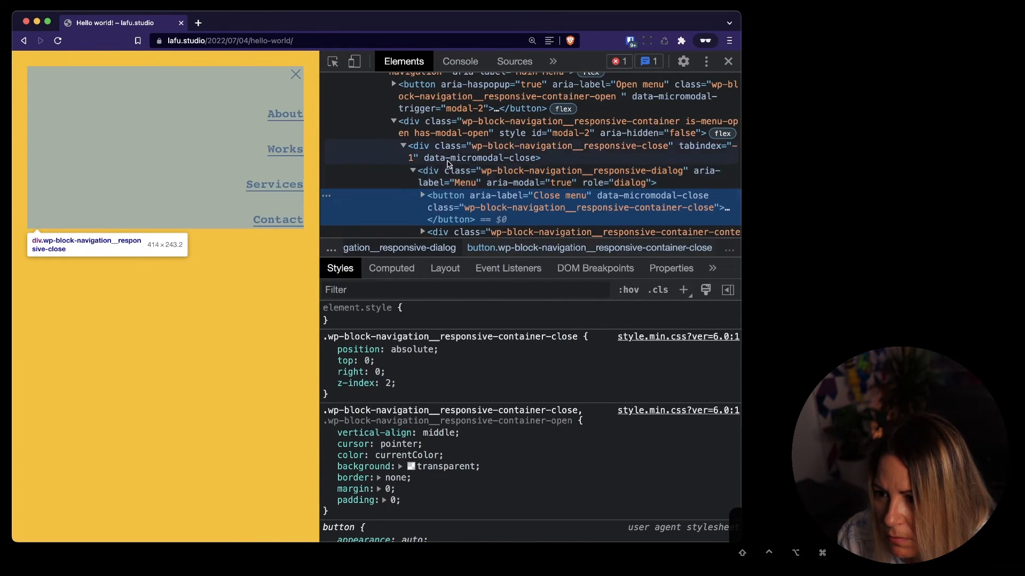
left_click(451, 131)
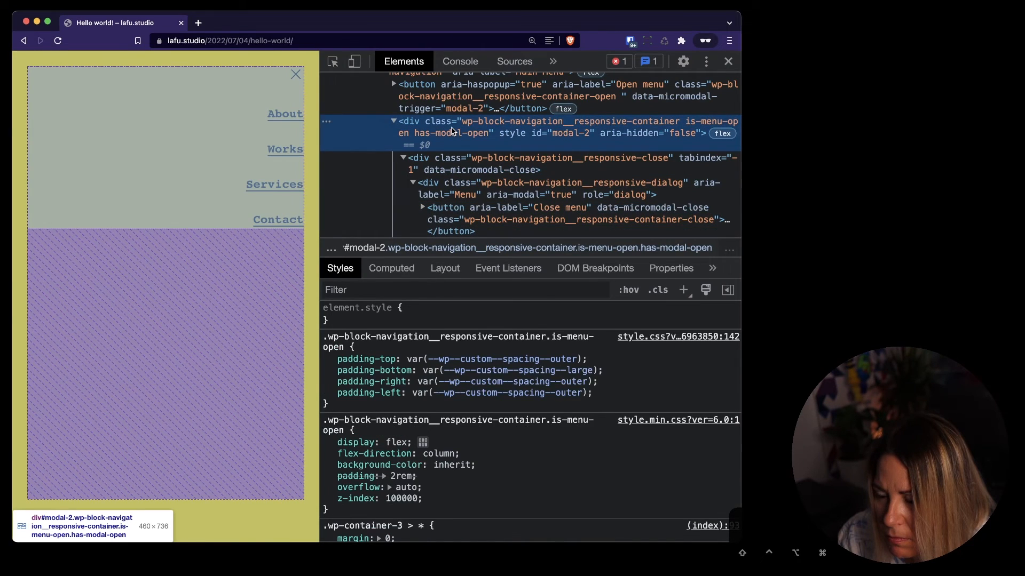
scroll(402, 401, "down", 8)
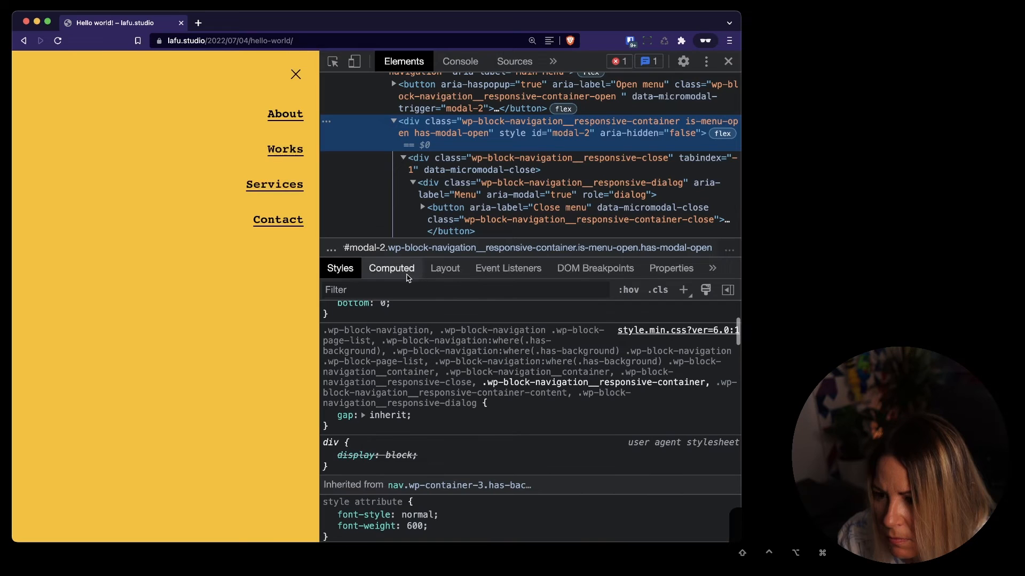
- Filter the overlay container's styles by padding-top and examine which rules set that property
left_click(374, 290)
type("pad")
type("f")
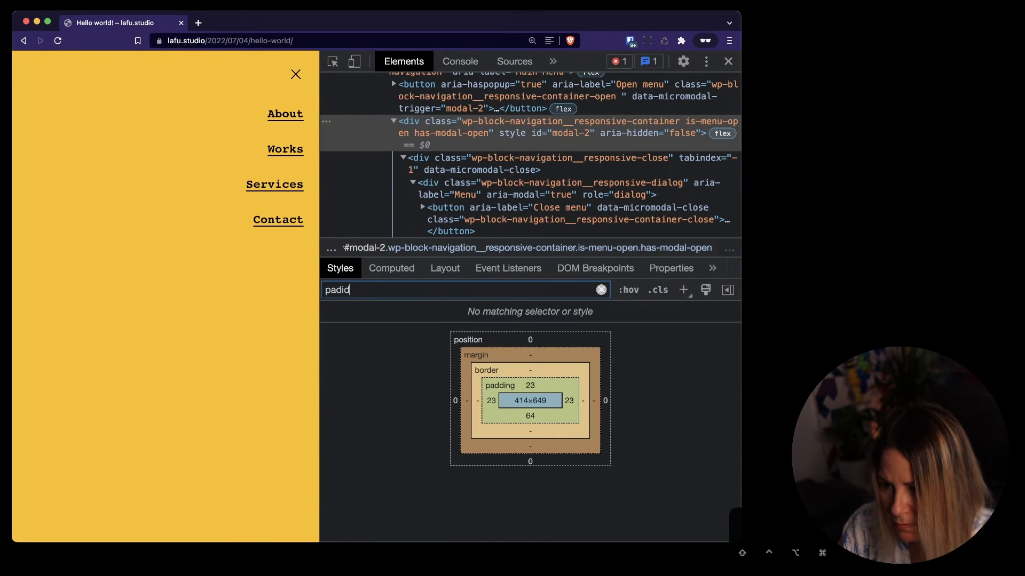
key("BackSpace")
type("din")
type("f")
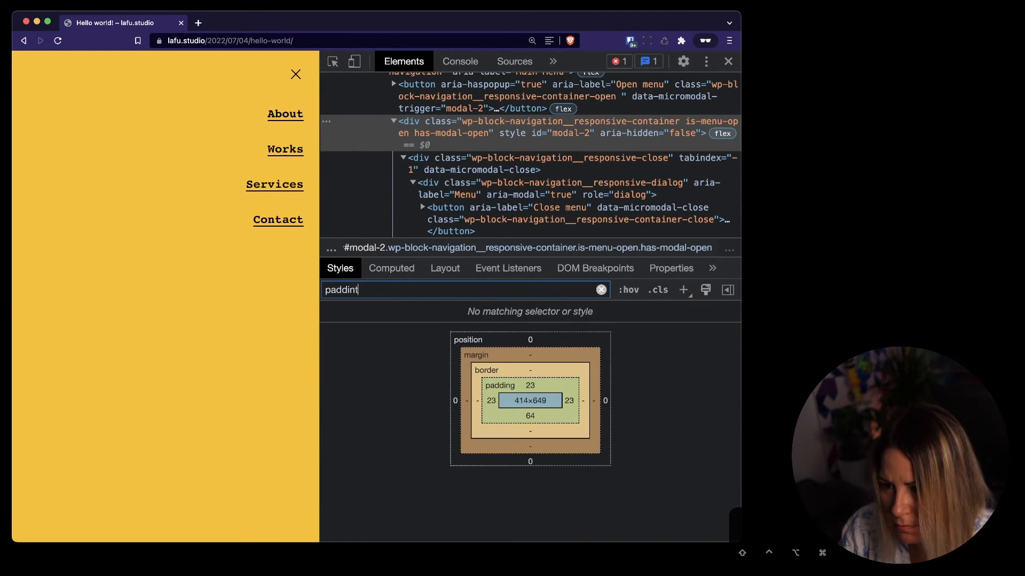
key("BackSpace")
type("g-top")
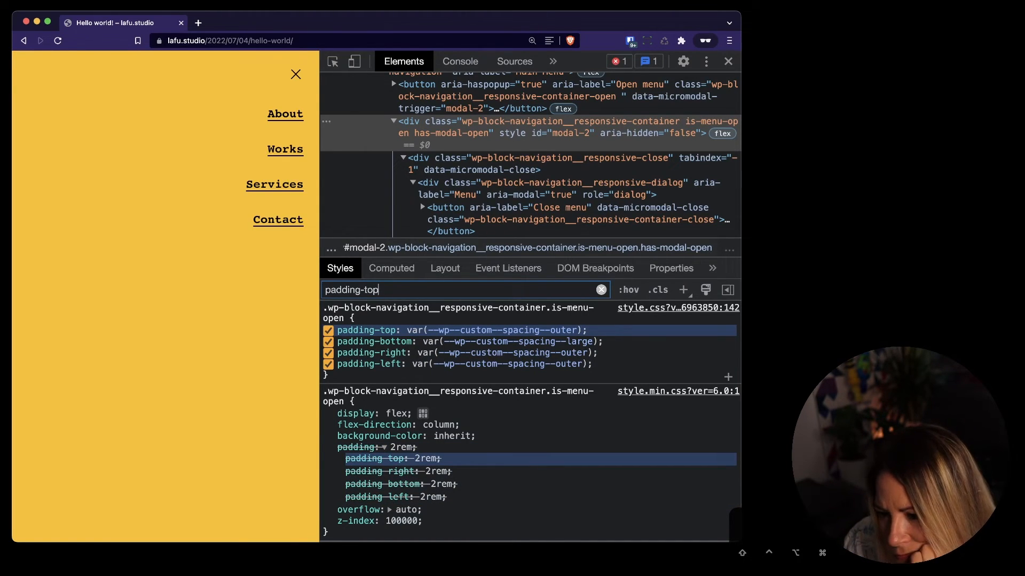
scroll(495, 430, "down", 5)
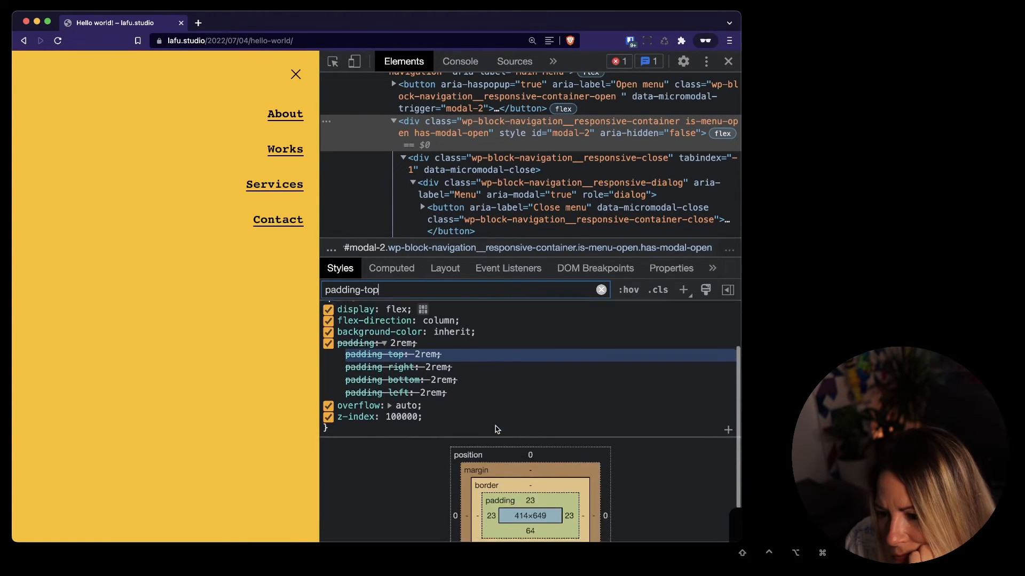
scroll(495, 429, "up", 5)
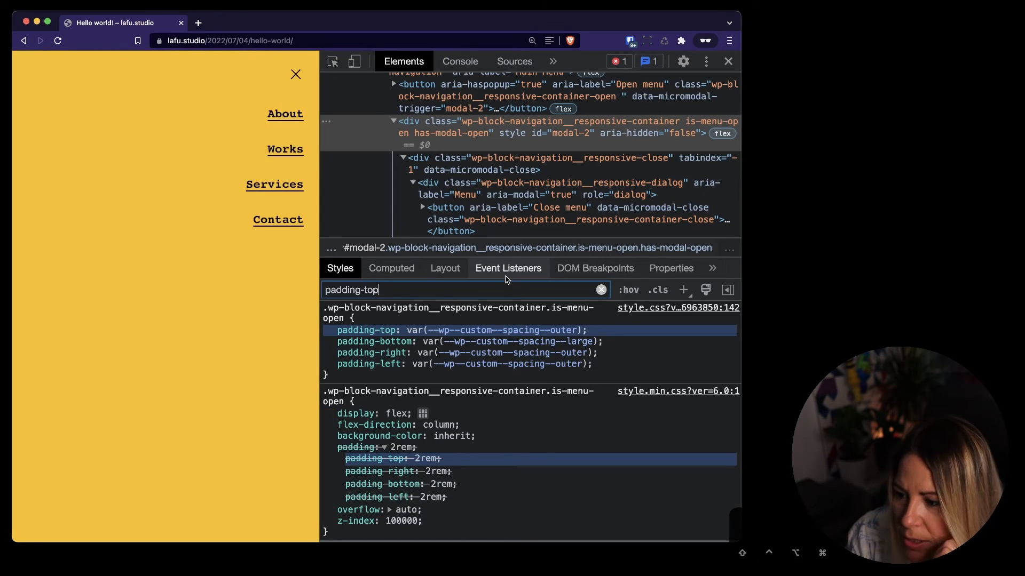
- Clear the cache to reload the post, check the open mobile menu's icons, and clear the cache once more
left_click(665, 42)
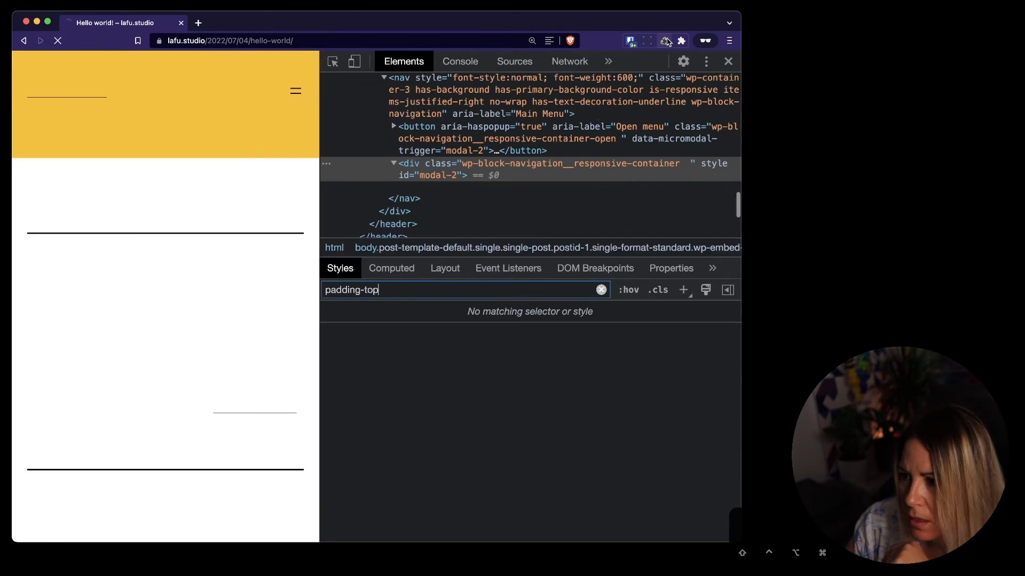
left_click(291, 95)
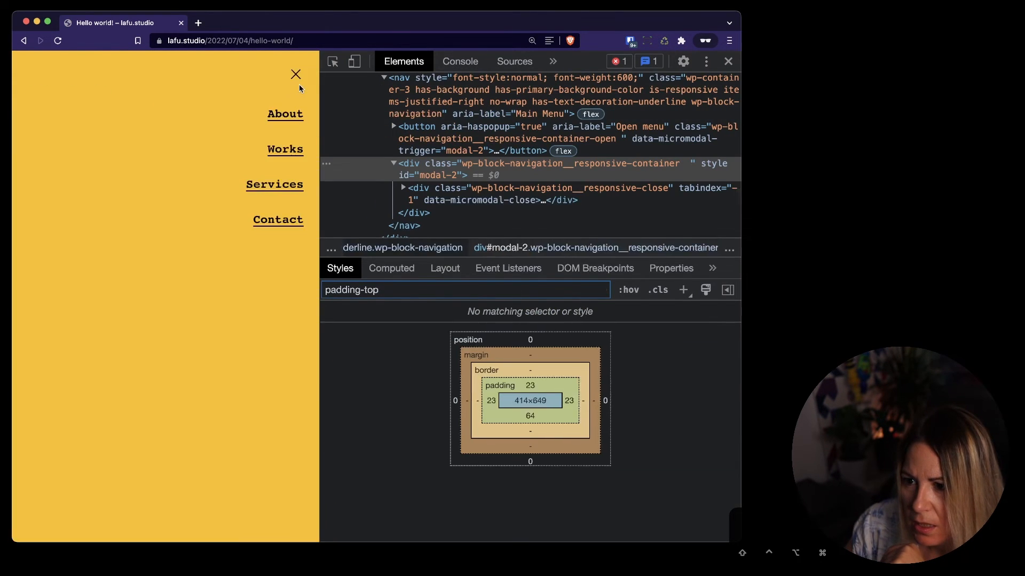
left_click(664, 42)
- Review the Clear Cache extension's details and its options for data to remove, and close the options page
right_click(663, 41)
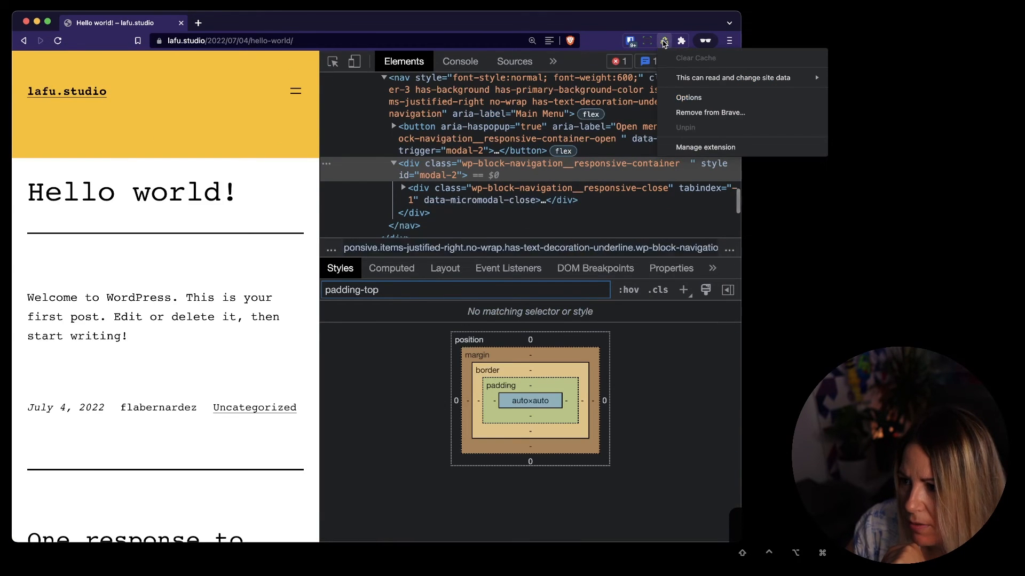
left_click(685, 153)
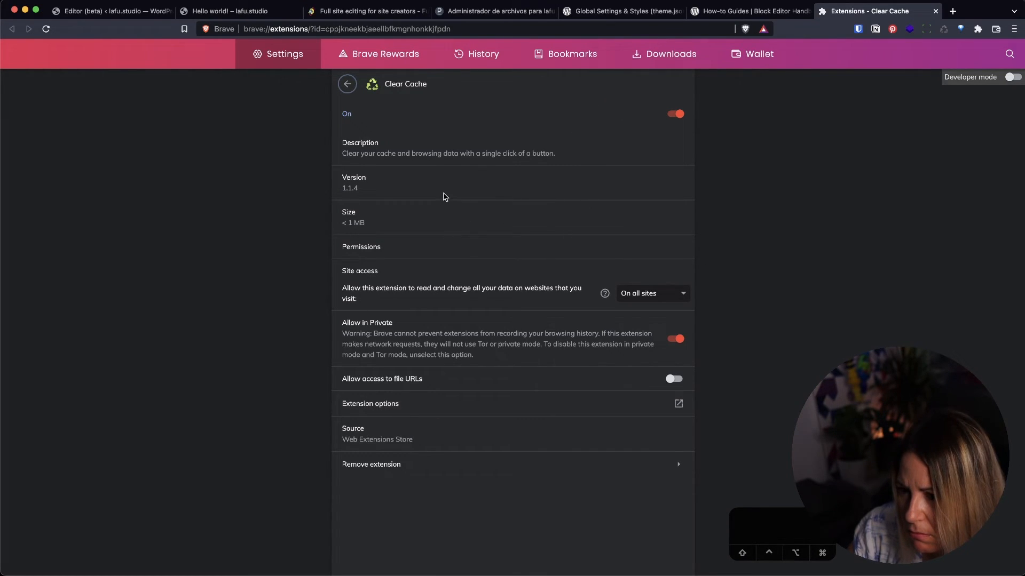
left_click(347, 84)
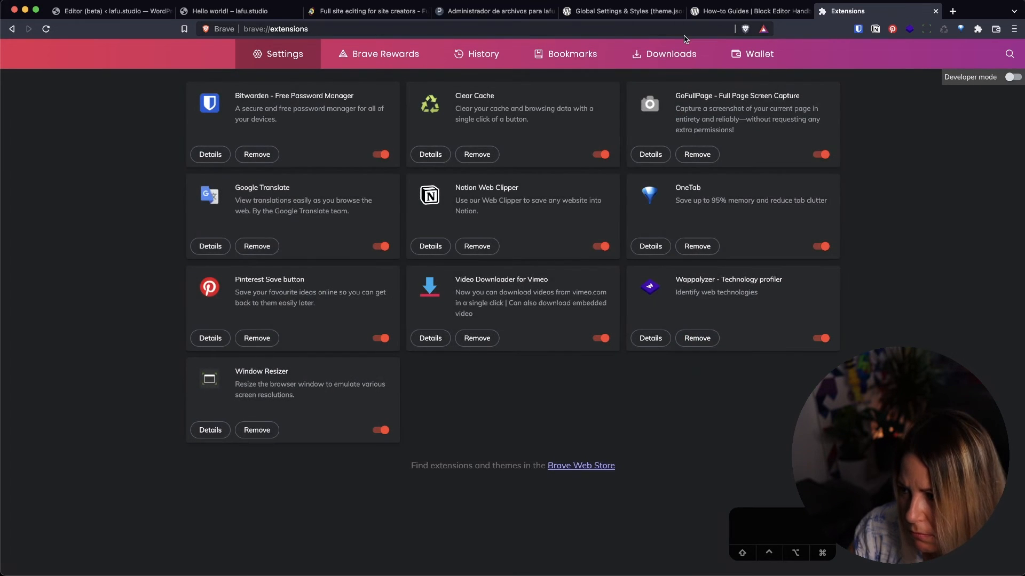
right_click(944, 32)
left_click(955, 87)
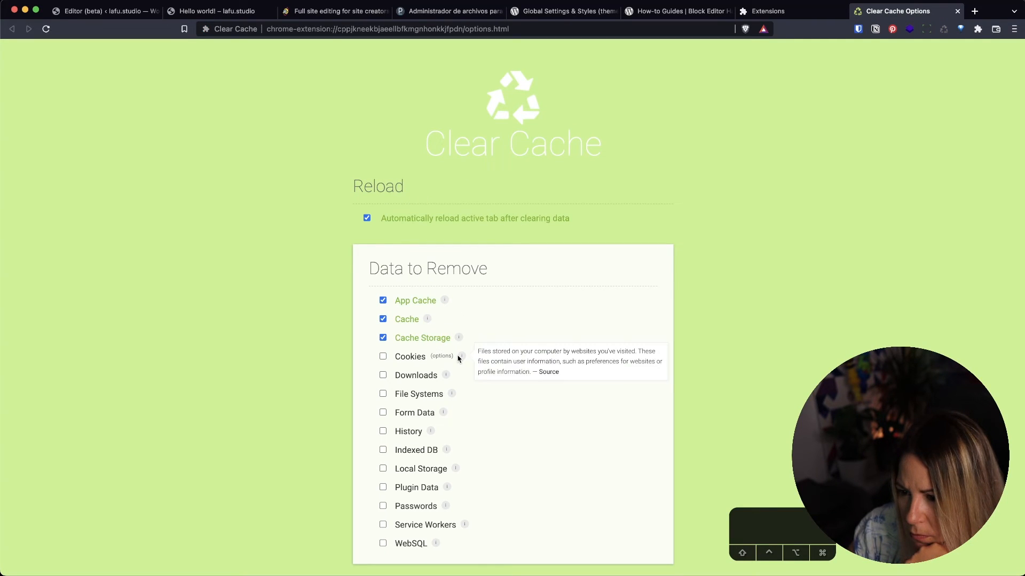
scroll(458, 356, "down", 3)
scroll(457, 358, "down", 10)
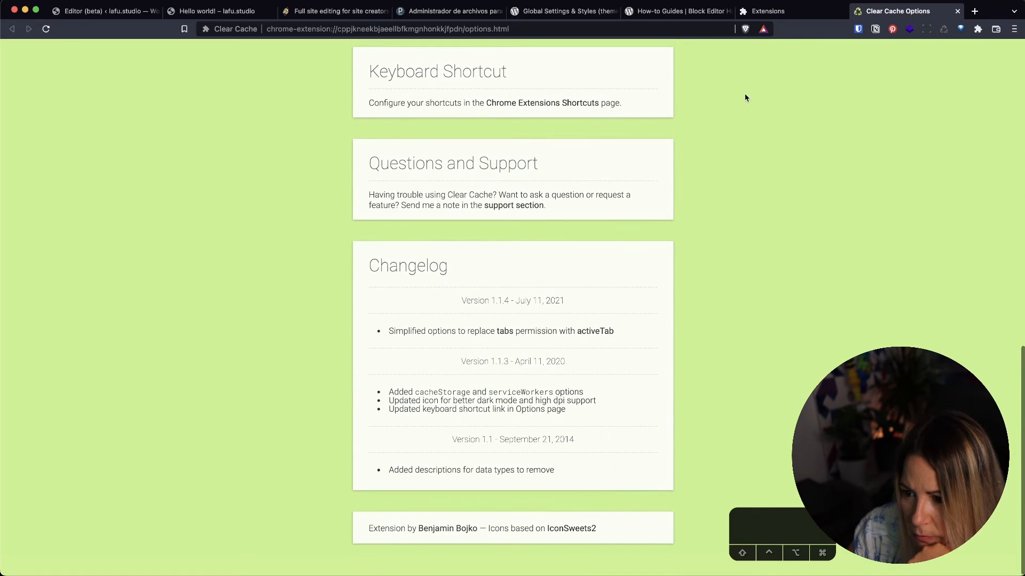
left_click(958, 12)
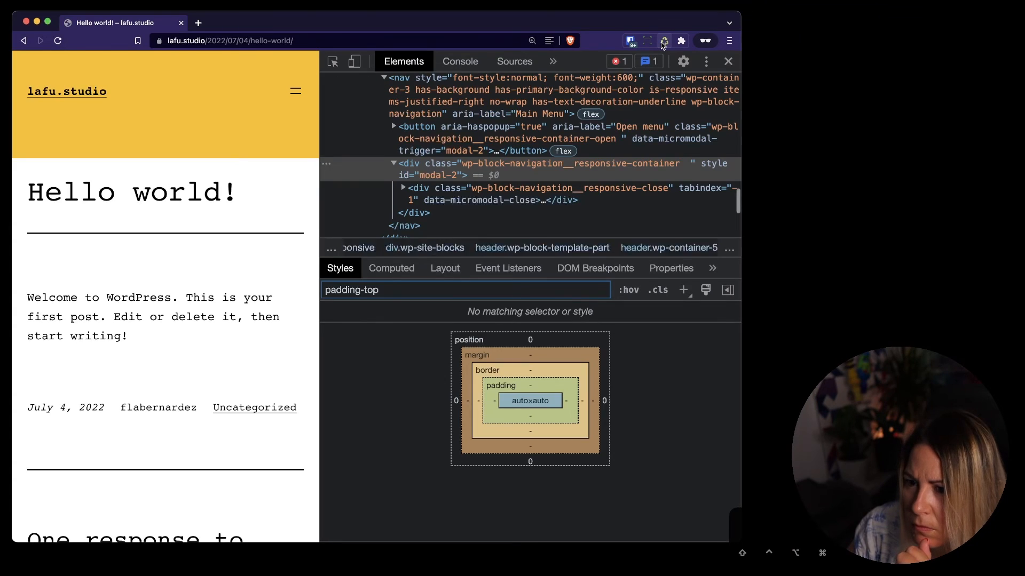
- Copy the Hello world post's address from the private window, launch Firefox and bring its window to the front
left_click(222, 43)
key("super+c")
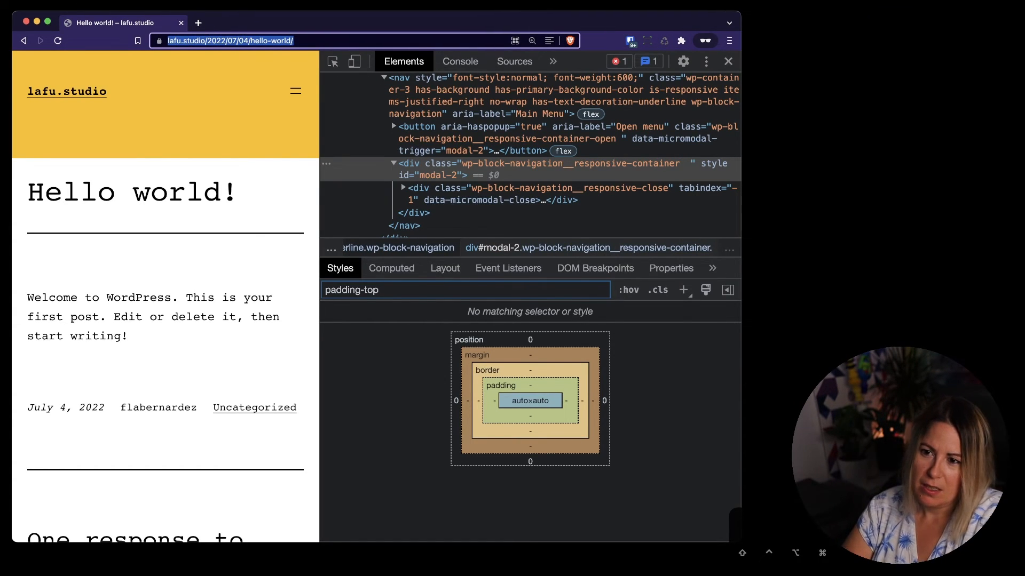
left_click(63, 0)
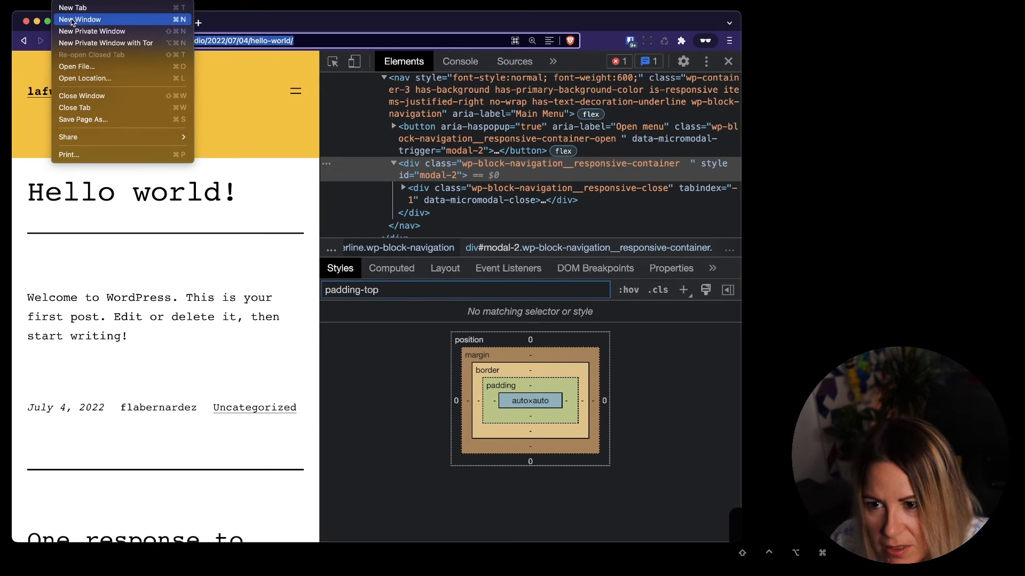
key("Escape")
key("super+space")
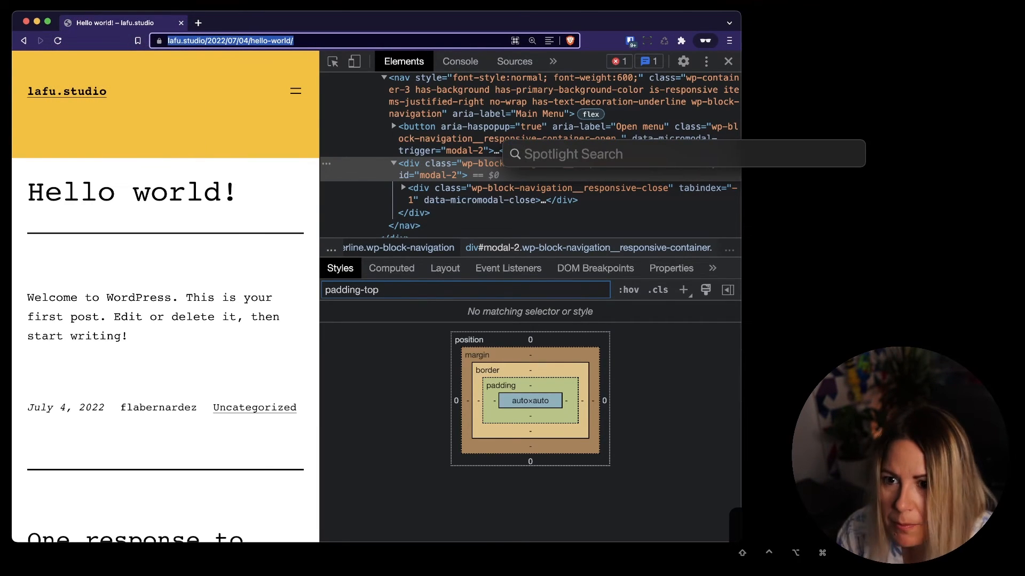
type("firefo")
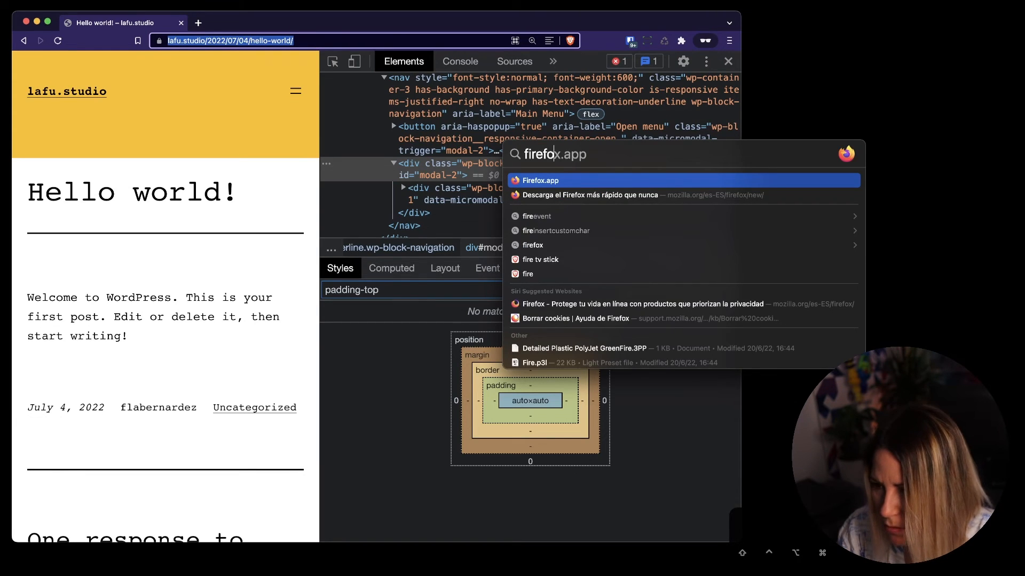
key("Return")
key("ctrl+Up")
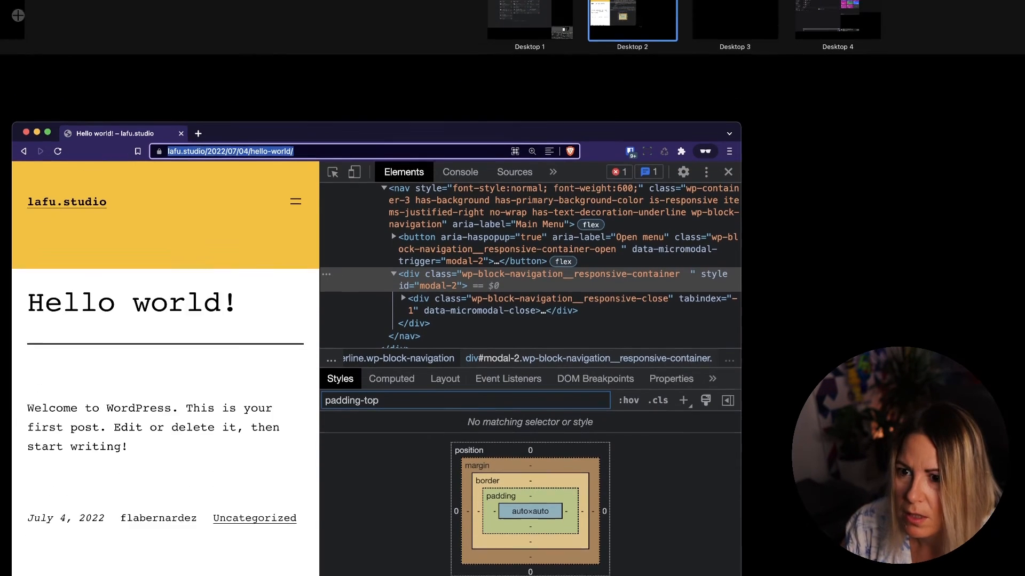
left_click(149, 252)
left_click(182, 24)
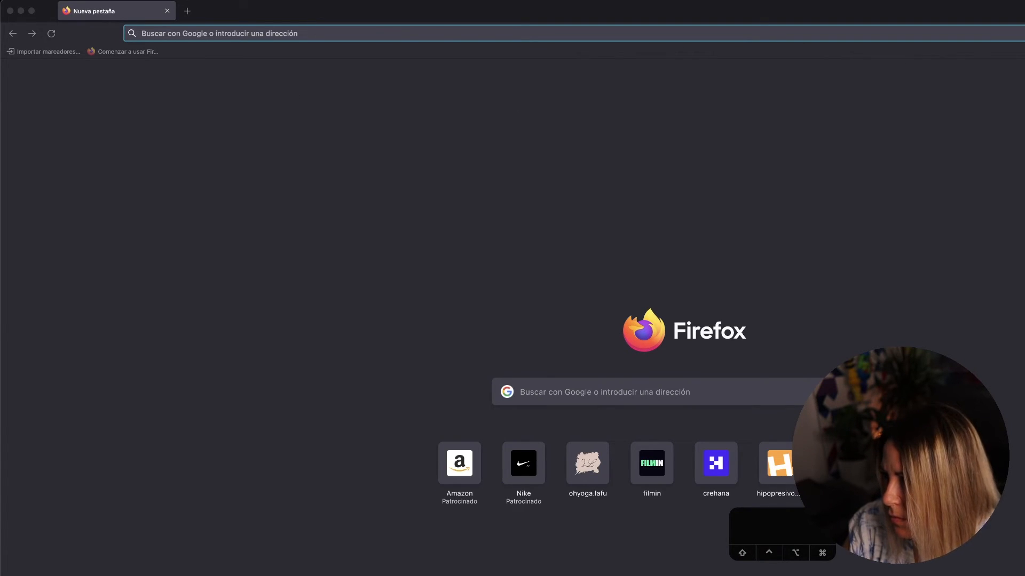
left_click_drag(1024, 288, 600, 288)
left_click_drag(599, 575, 577, 477)
key("super+v")
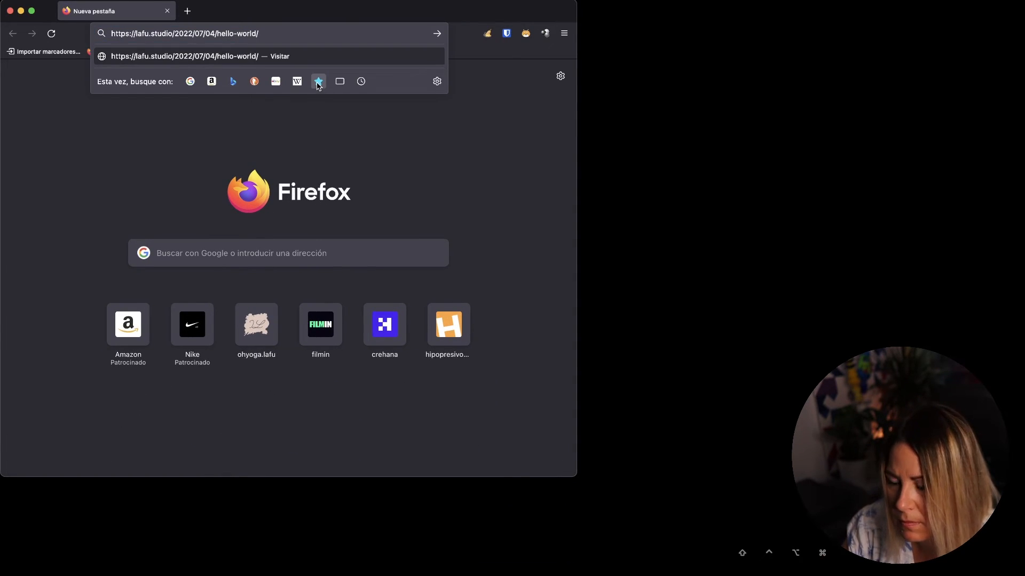
key("Return")
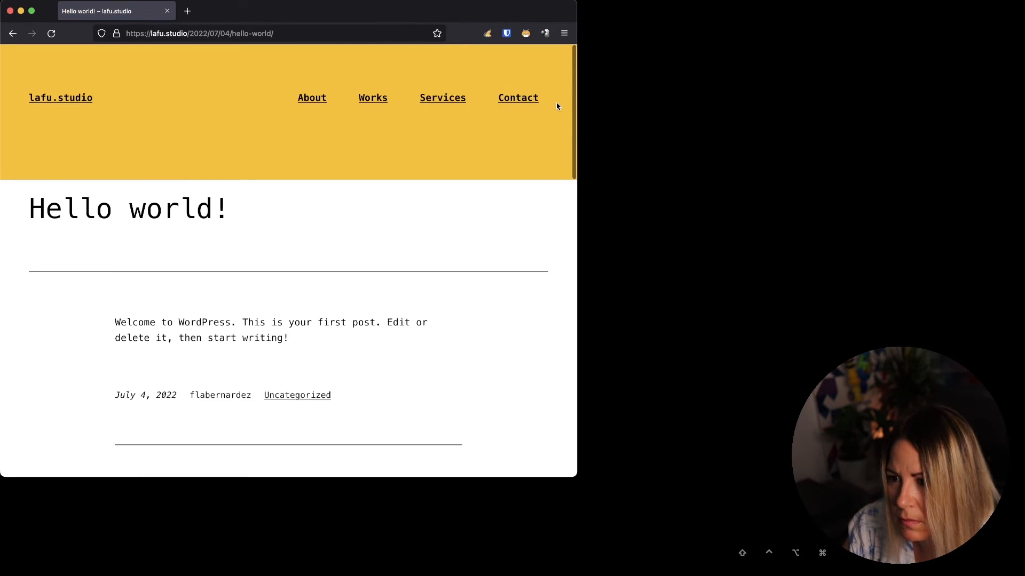
left_click_drag(579, 85, 560, 71)
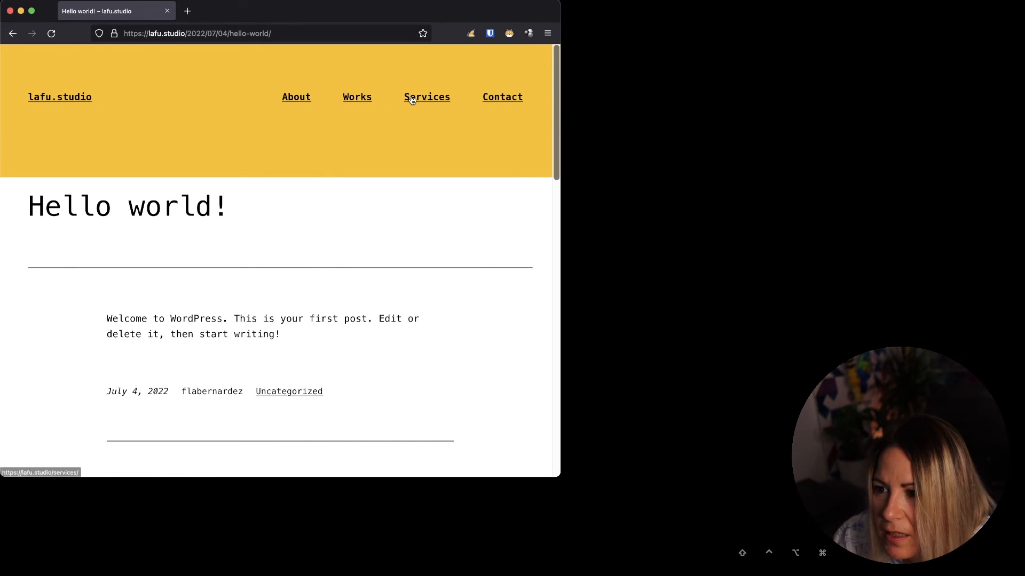
- Inspect the About navigation link, look over its computed styles, and close the developer tools window
triple_click(177, 211)
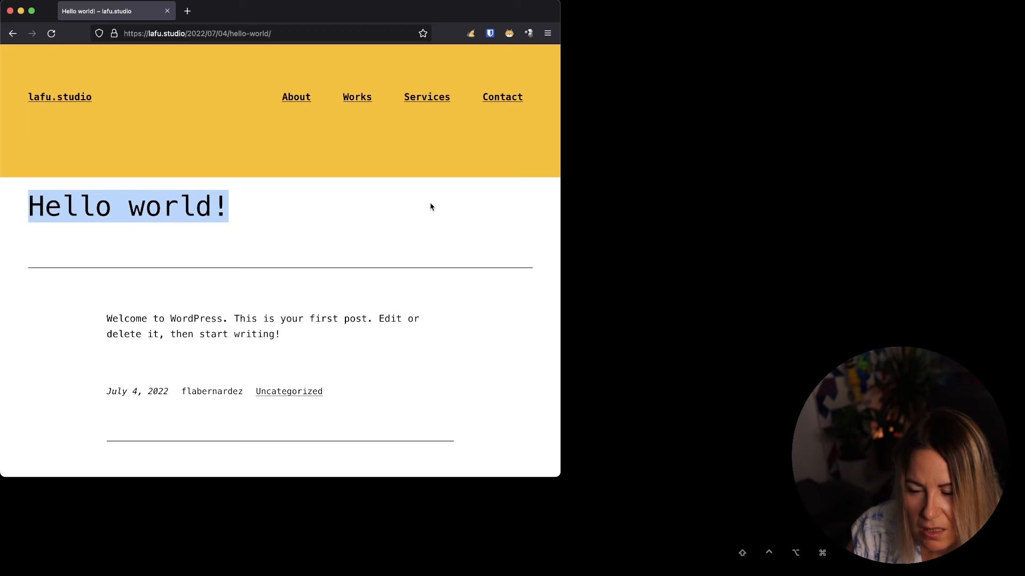
right_click(298, 102)
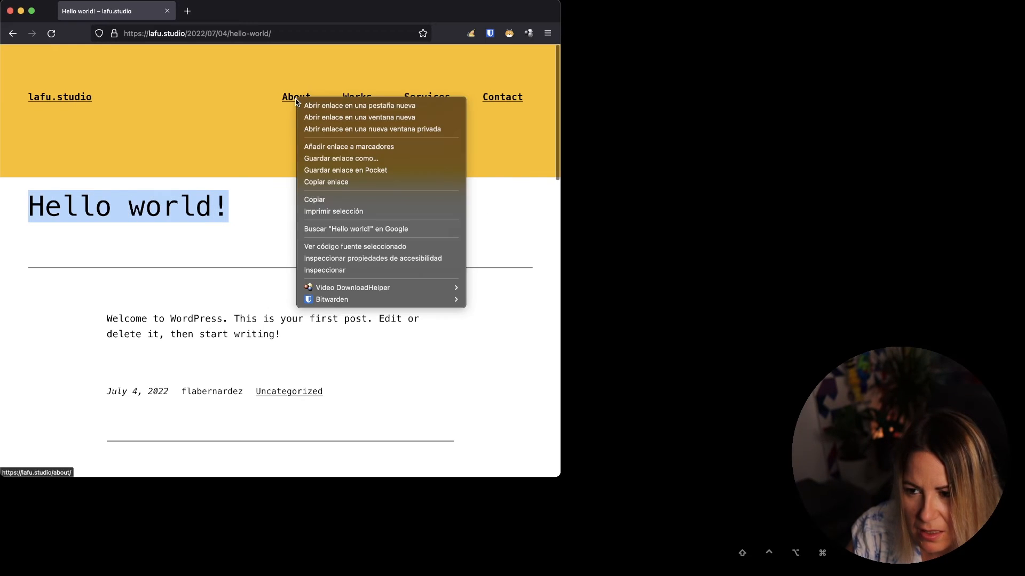
left_click(235, 155)
right_click(289, 99)
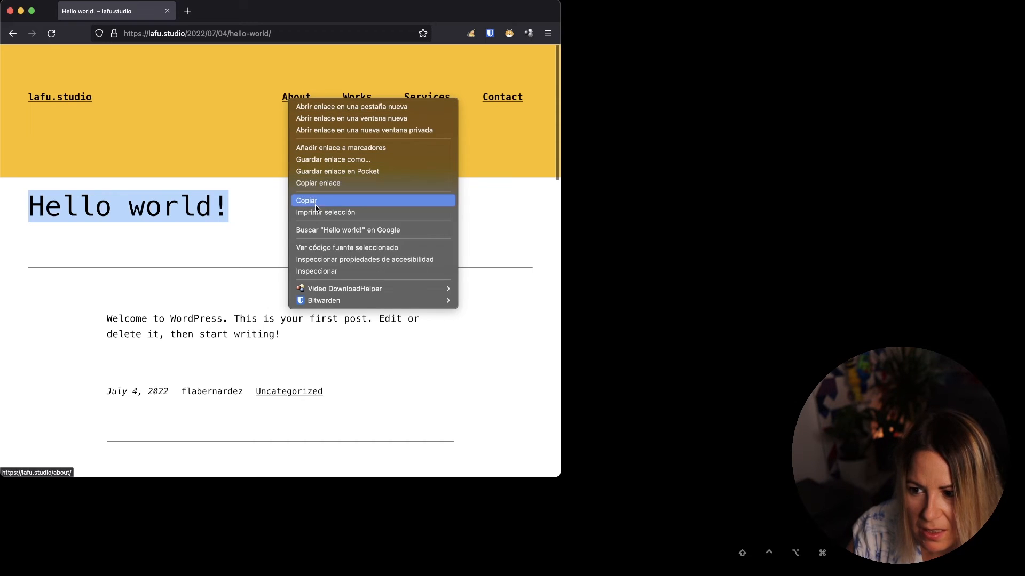
left_click(311, 271)
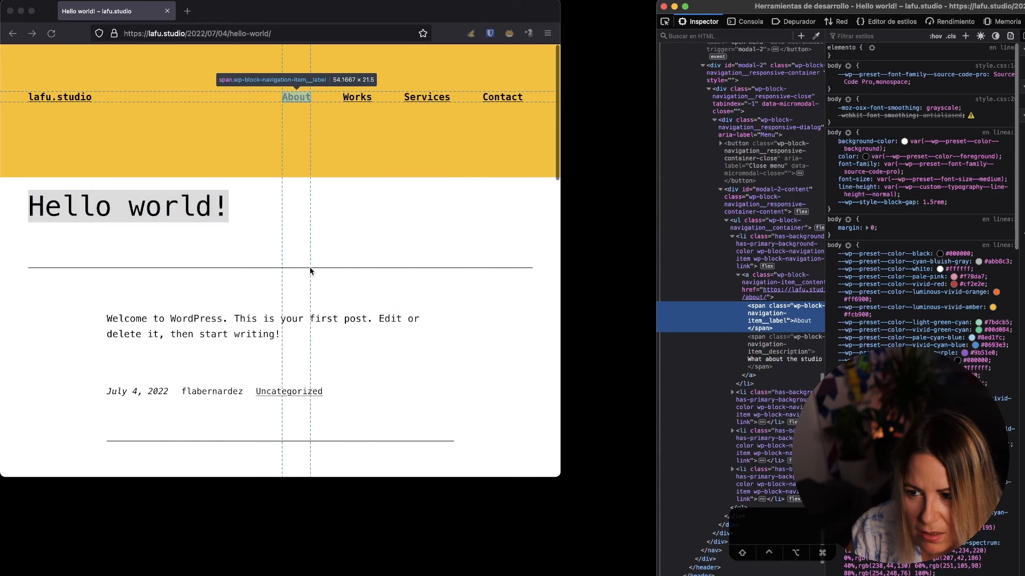
left_click_drag(814, 6, 284, 6)
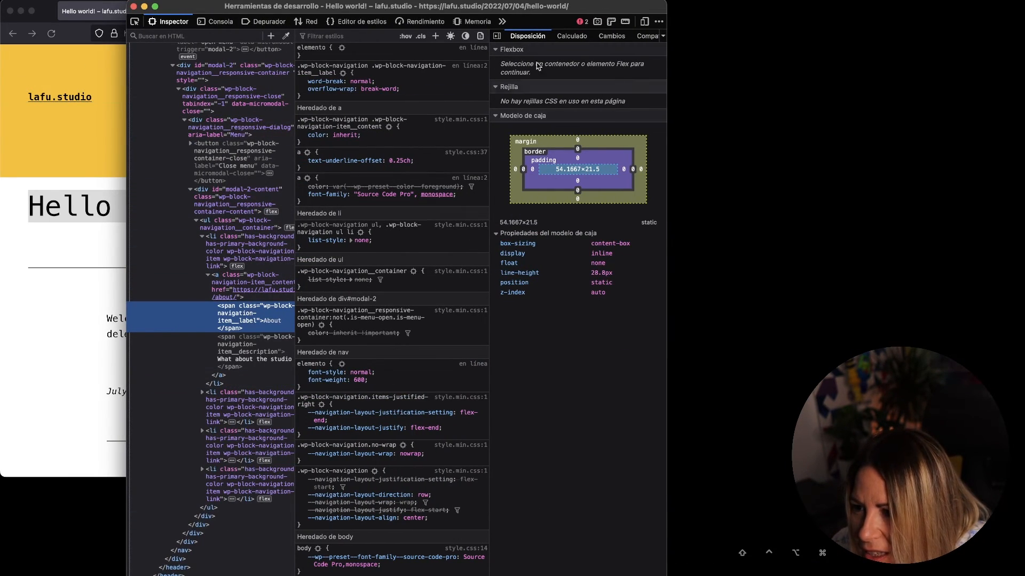
left_click(572, 36)
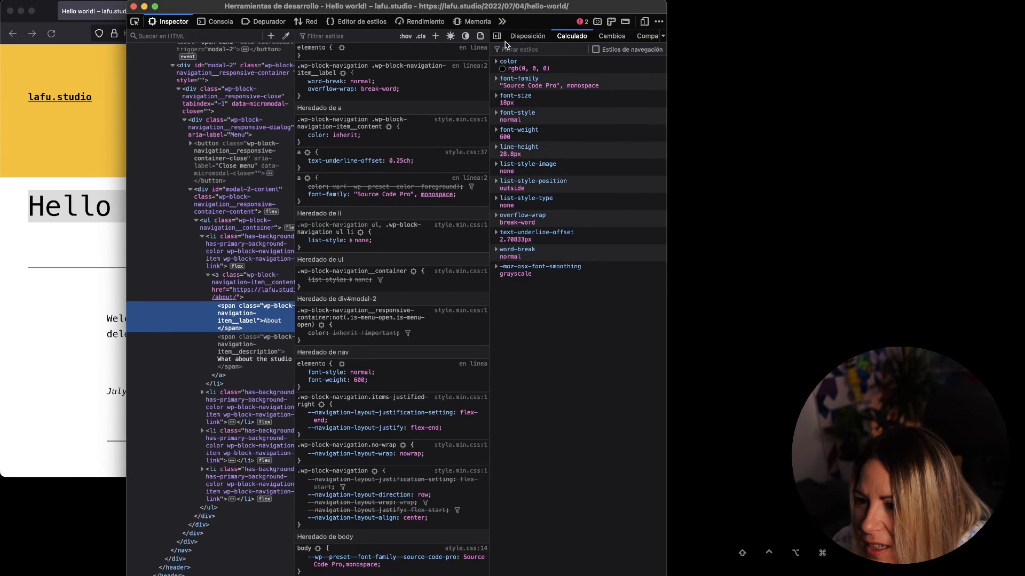
left_click(134, 6)
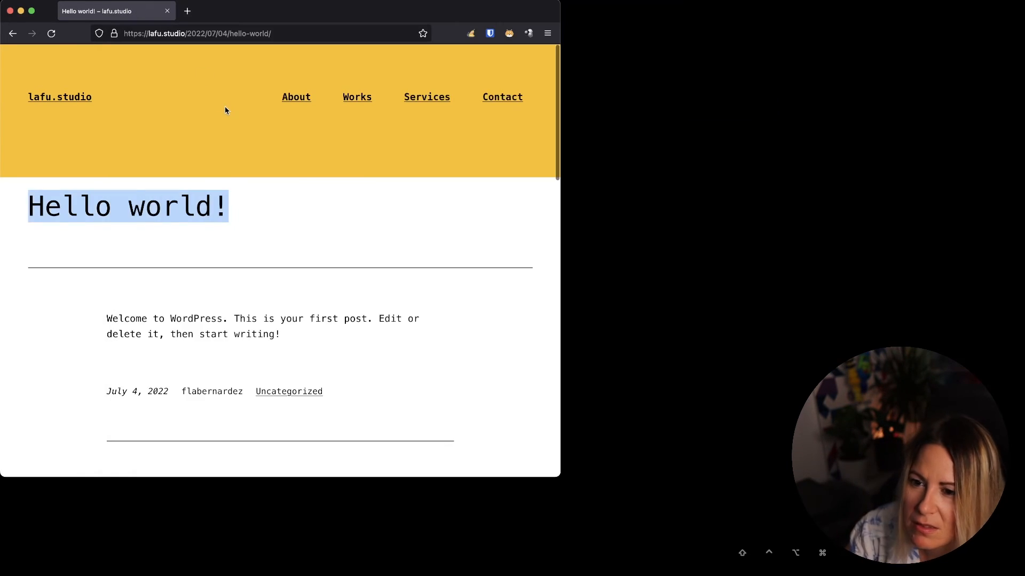
- Toggle the mobile menu open and closed at a phone-width window to compare its icons' positions, and widen the window again
left_click_drag(560, 122, 275, 108)
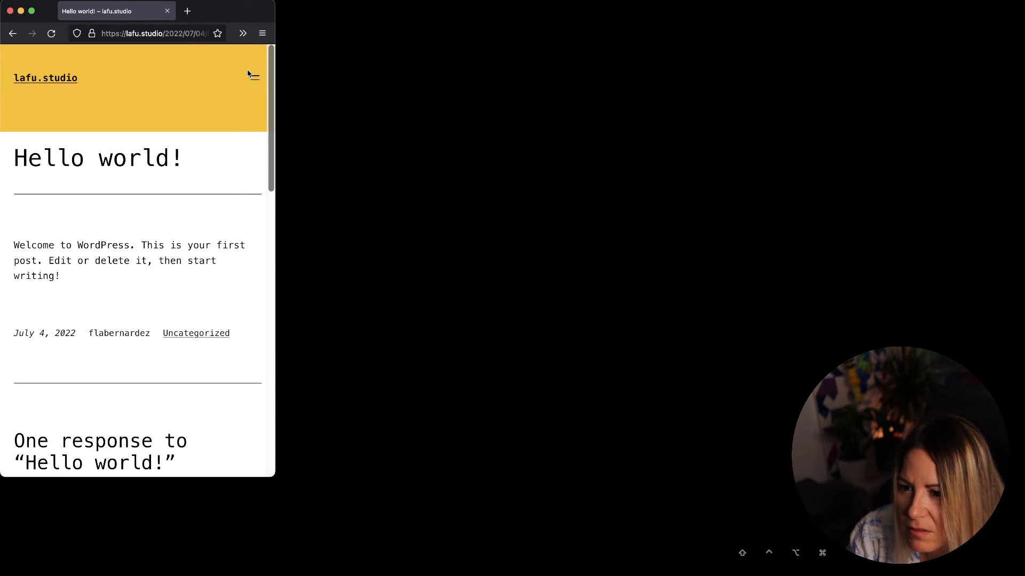
left_click(255, 80)
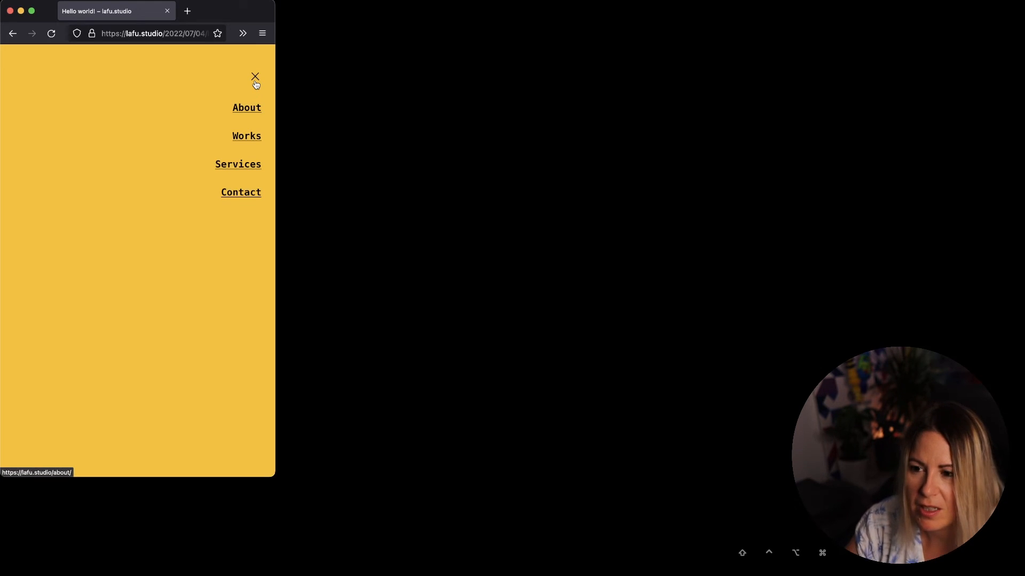
left_click(255, 80)
left_click(256, 80)
left_click(255, 80)
left_click(255, 80)
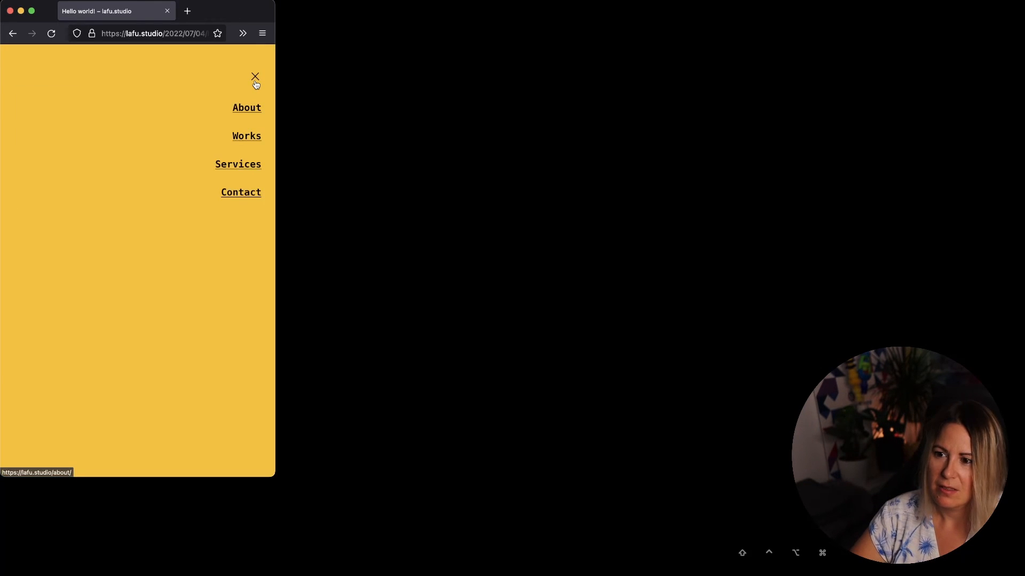
left_click(254, 79)
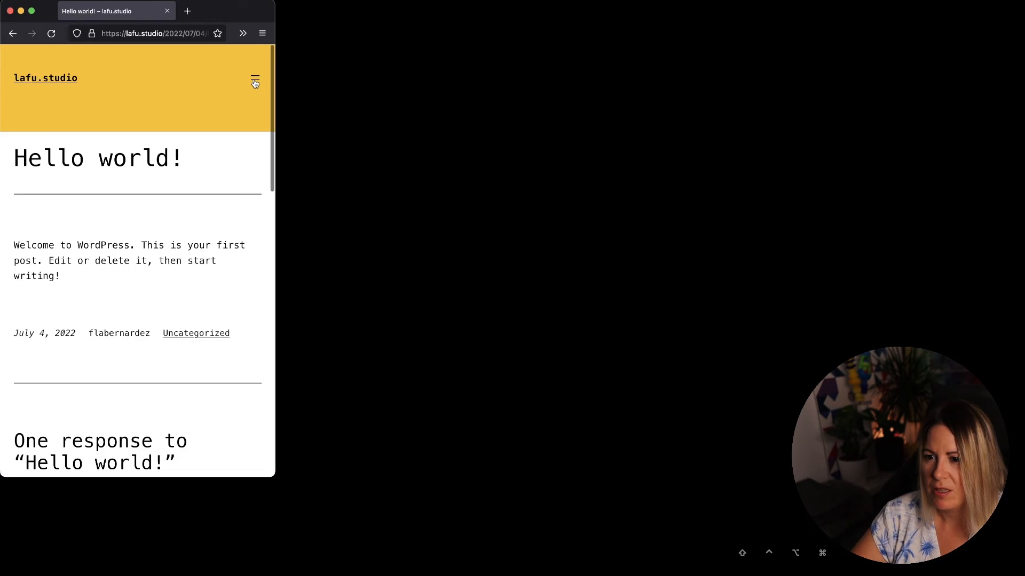
left_click(254, 79)
left_click(254, 80)
left_click(255, 81)
left_click(255, 81)
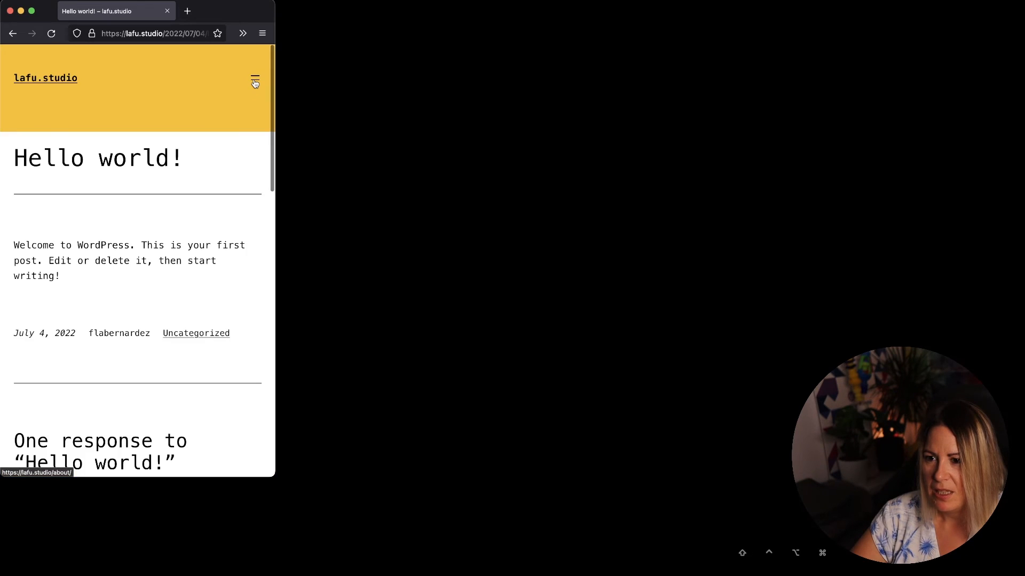
left_click(255, 81)
left_click(255, 81)
left_click(255, 81)
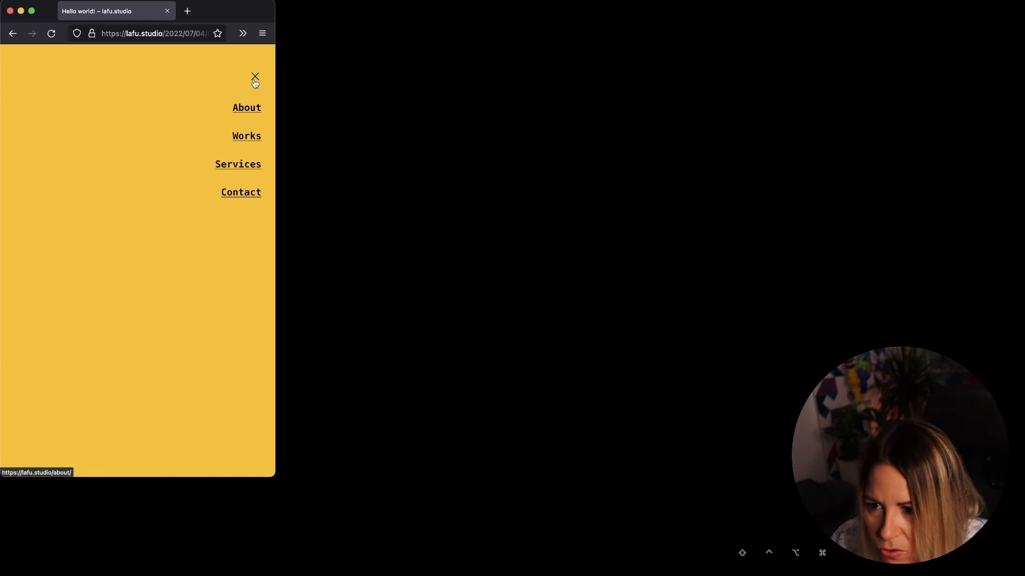
left_click(255, 81)
left_click_drag(275, 82, 794, 88)
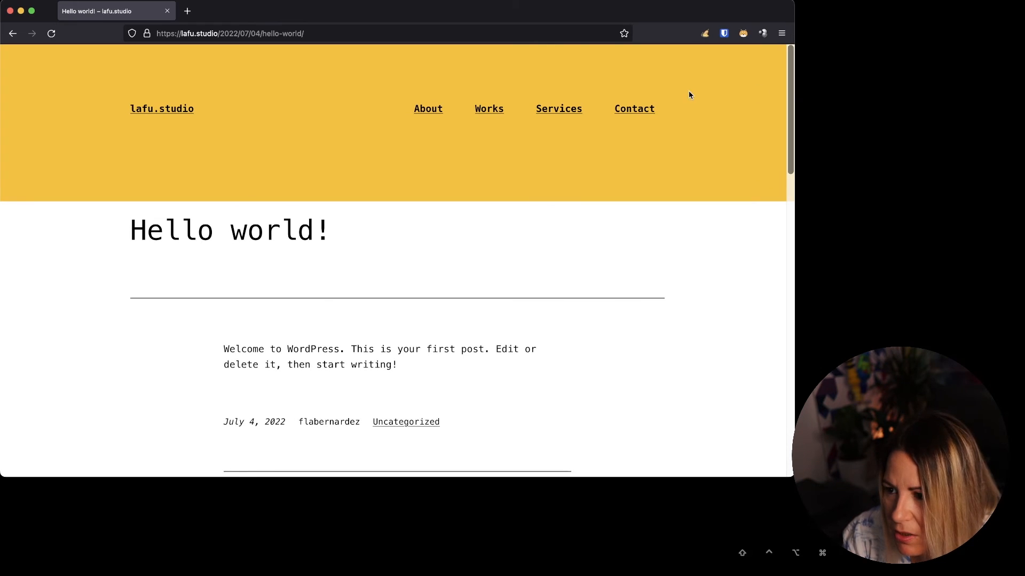
scroll(582, 112, "left", 3)
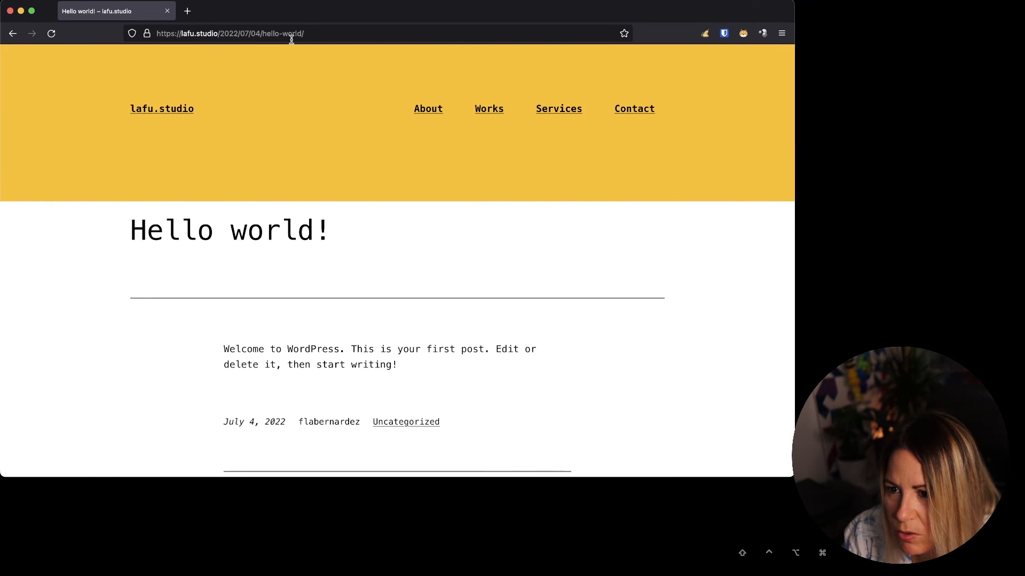
- Switch to Brave and close the Extensions, How-to Guides and Global Settings & Styles pages
key("ctrl+Left")
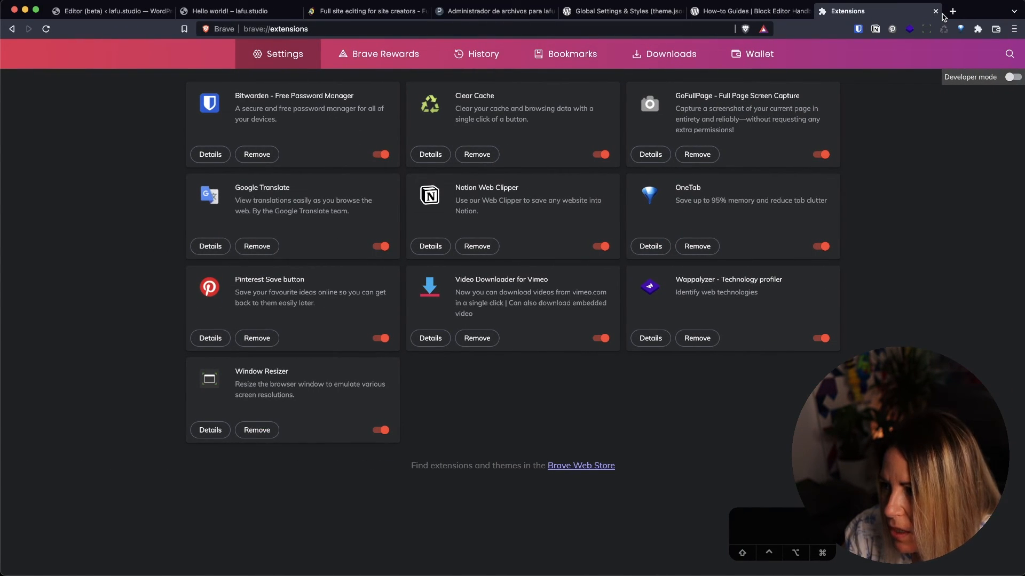
left_click(936, 12)
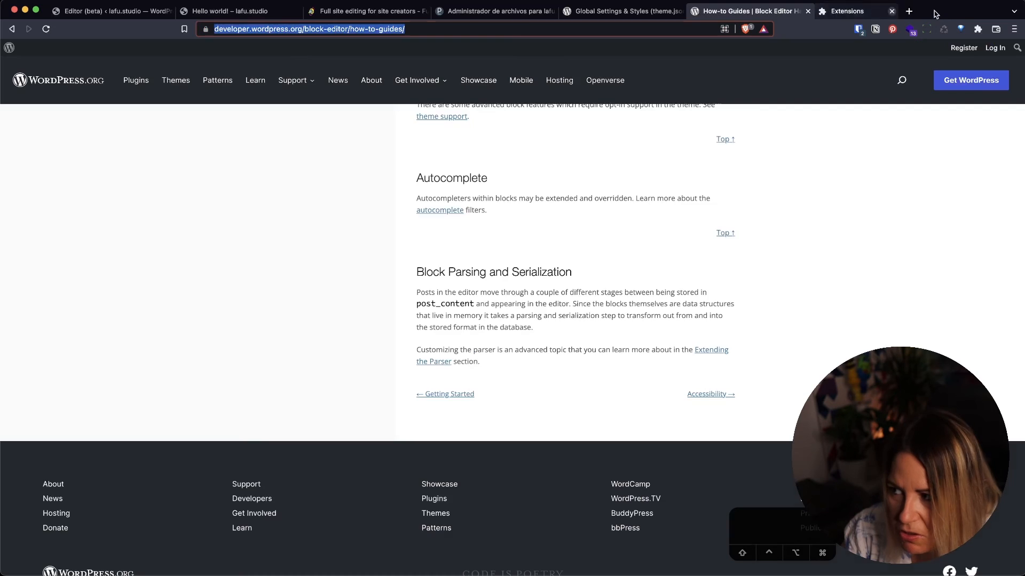
left_click(808, 11)
left_click(680, 11)
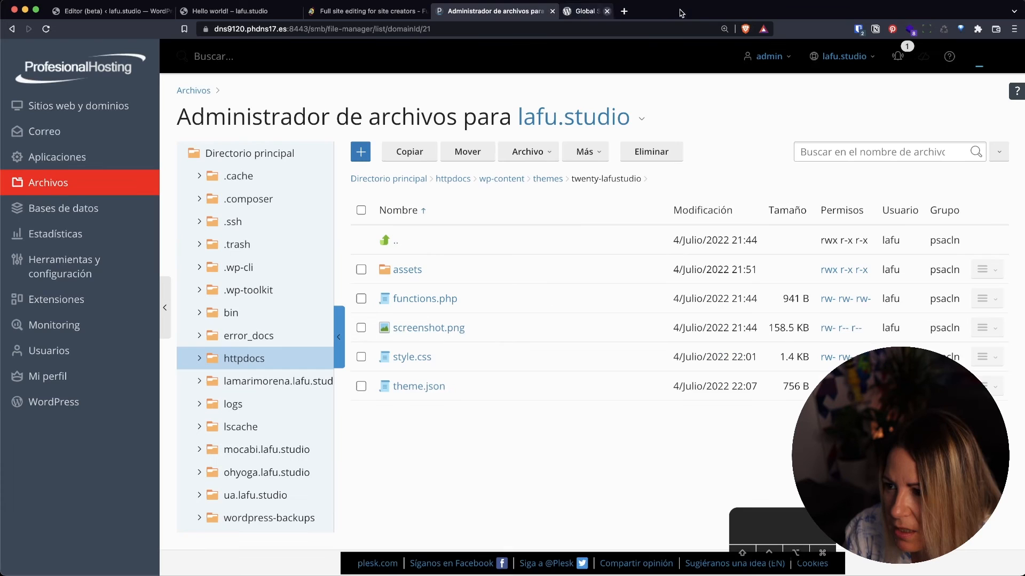
- Save the pending Header template part changes in the lafu.studio site editor
left_click(122, 12)
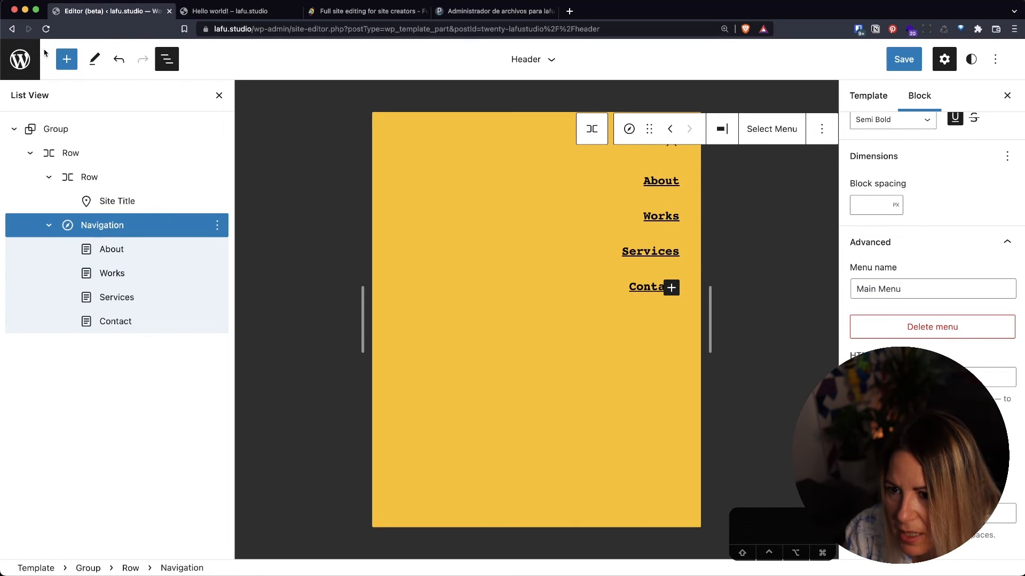
left_click(26, 57)
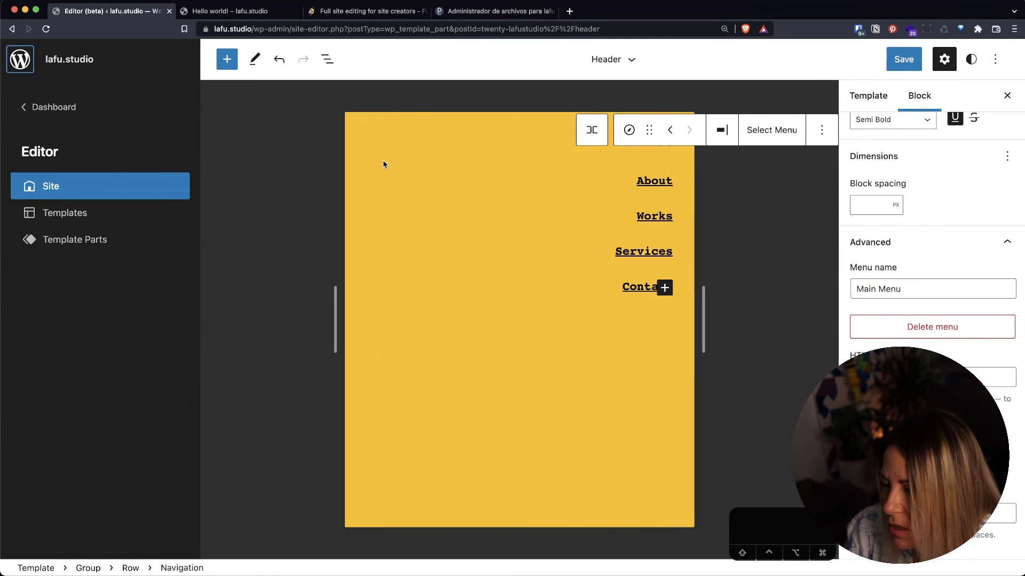
left_click(904, 63)
left_click(905, 63)
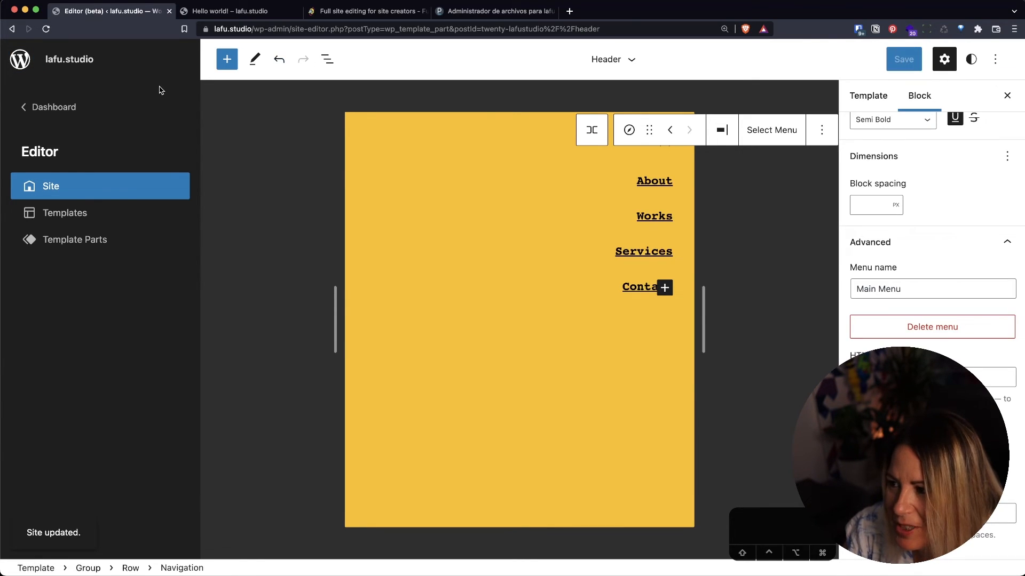
left_click(23, 60)
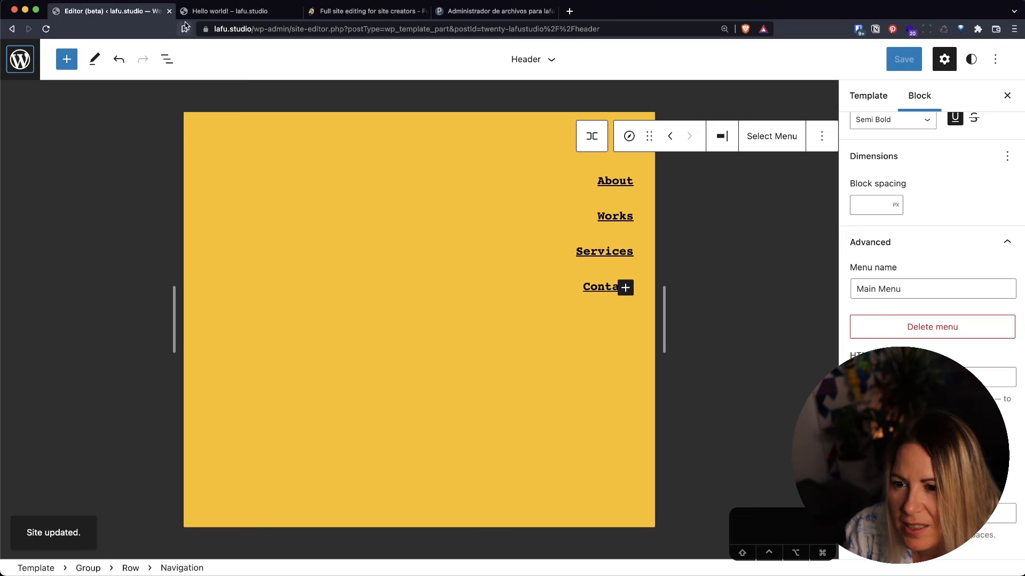
- Open the WordPress permalink settings from the Hello world page, set the structure to Post name and save it
left_click(221, 10)
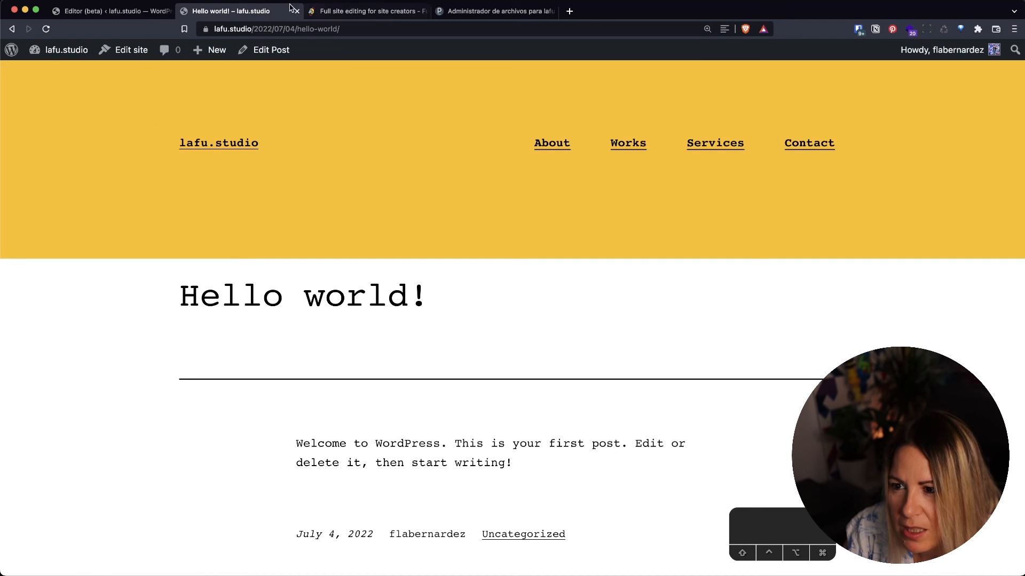
mouse_move(11, 50)
left_click(37, 73)
mouse_move(52, 301)
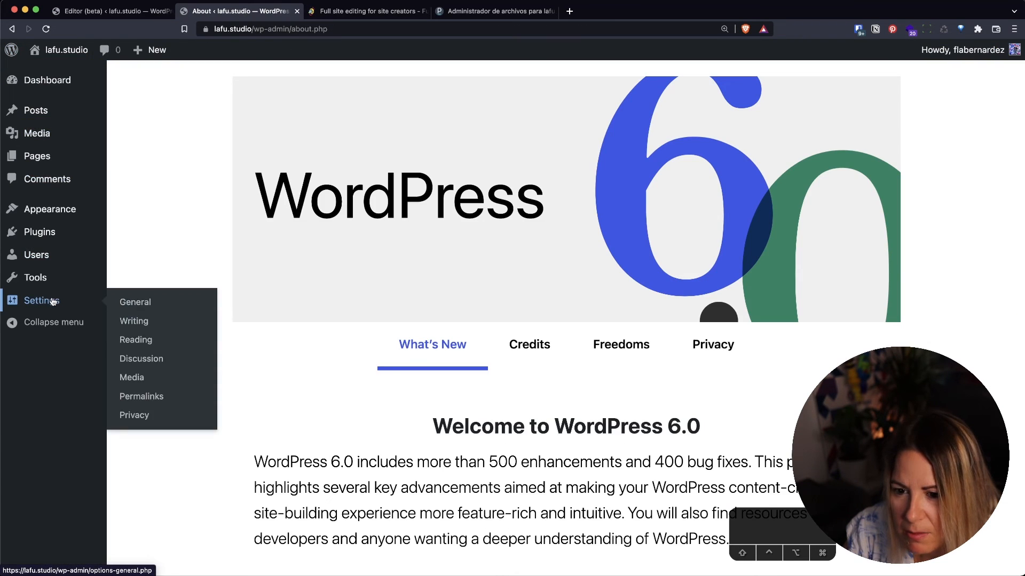
left_click(140, 396)
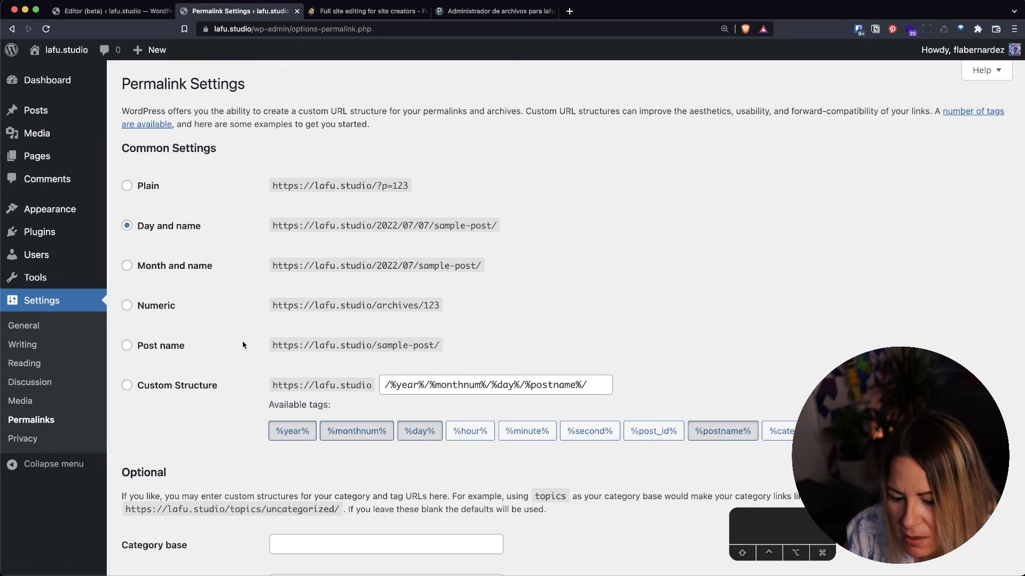
left_click(165, 351)
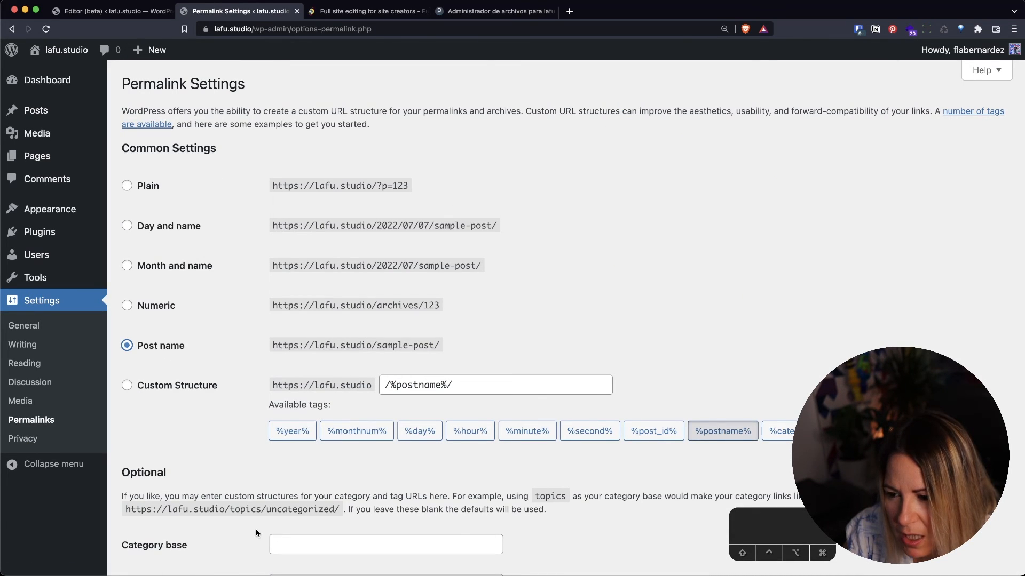
scroll(255, 529, "down", 3)
left_click(160, 507)
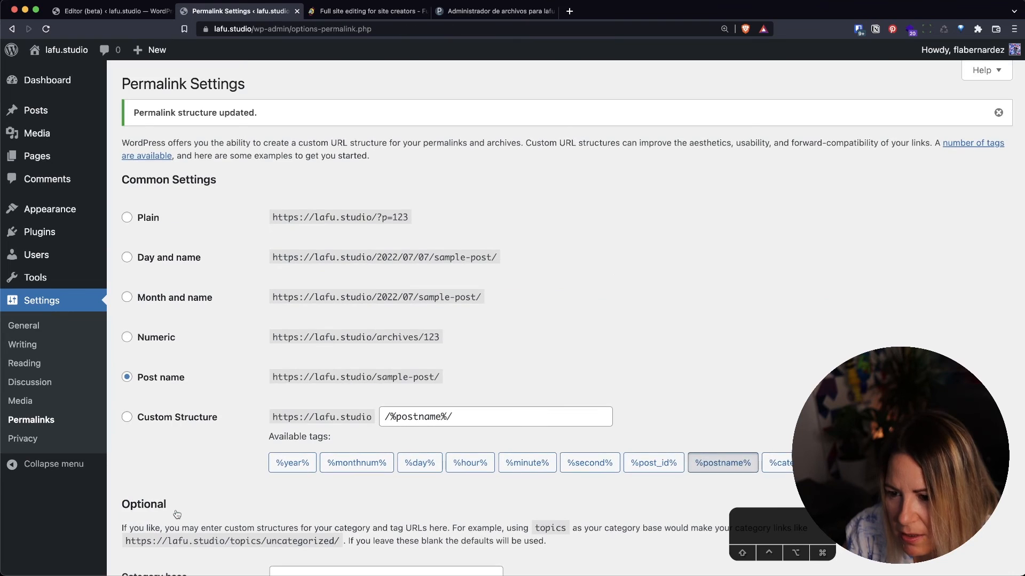
- Switch to Firefox, load the lafu.studio home page and open the Hello world post from it to check its address
key("ctrl+Right")
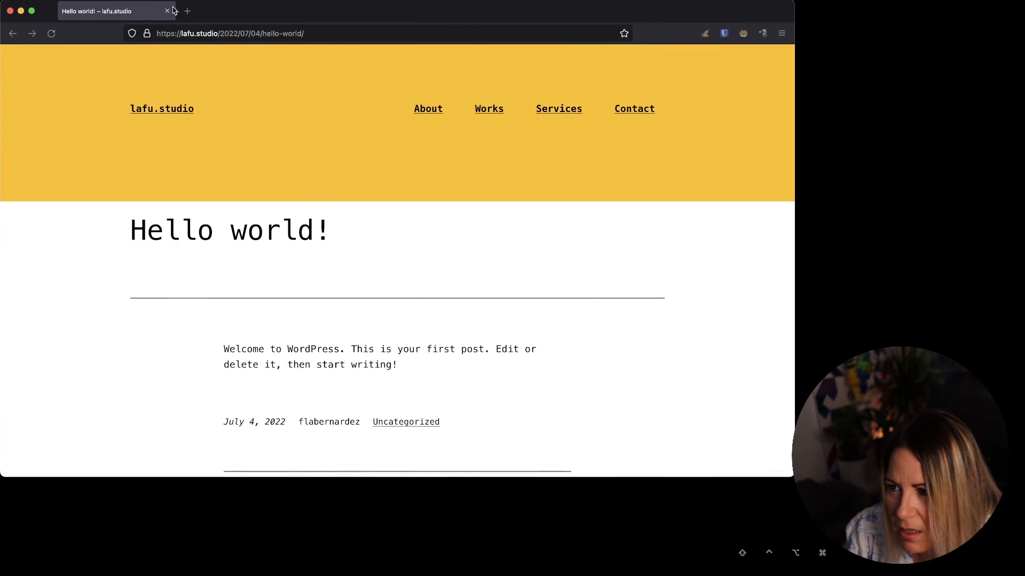
left_click(166, 107)
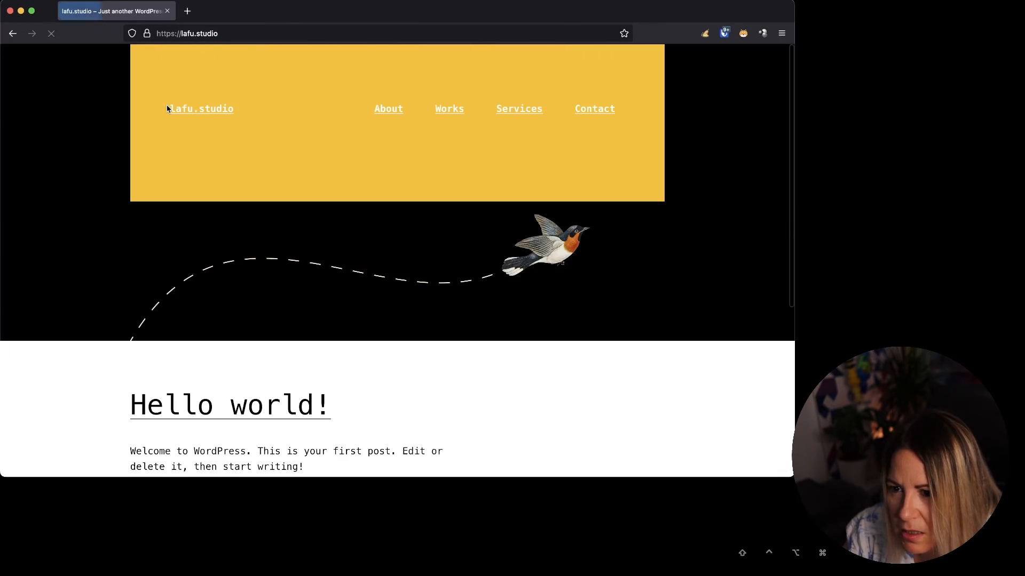
scroll(230, 240, "down", 4)
scroll(231, 240, "down", 2)
left_click(206, 139)
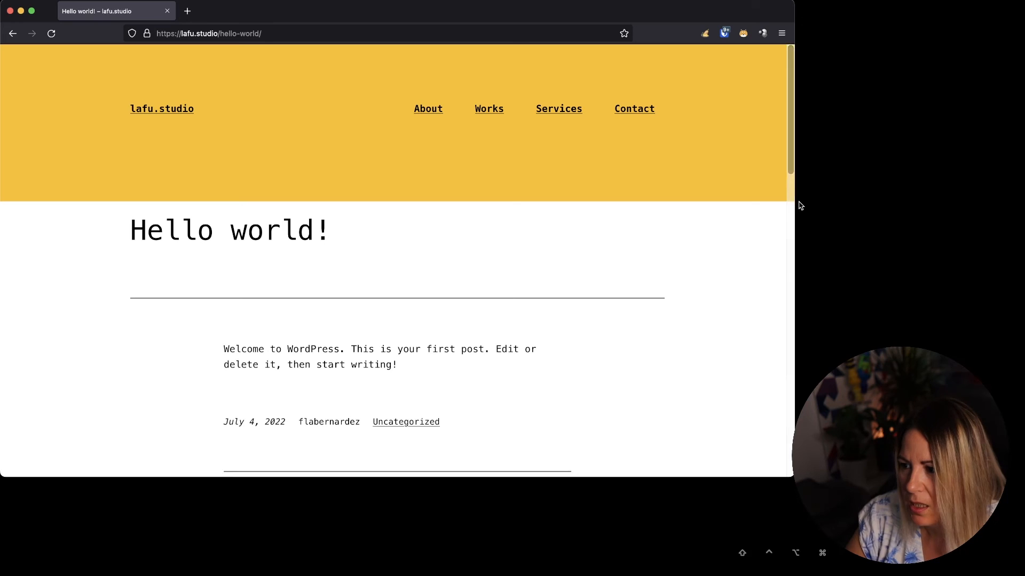
- Narrow the Firefox window slightly and look over the Hello world post, including its comments and reply form
mouse_move(794, 201)
left_mouse_down()
mouse_move(240, 210)
mouse_move(884, 210)
mouse_move(791, 209)
left_mouse_up()
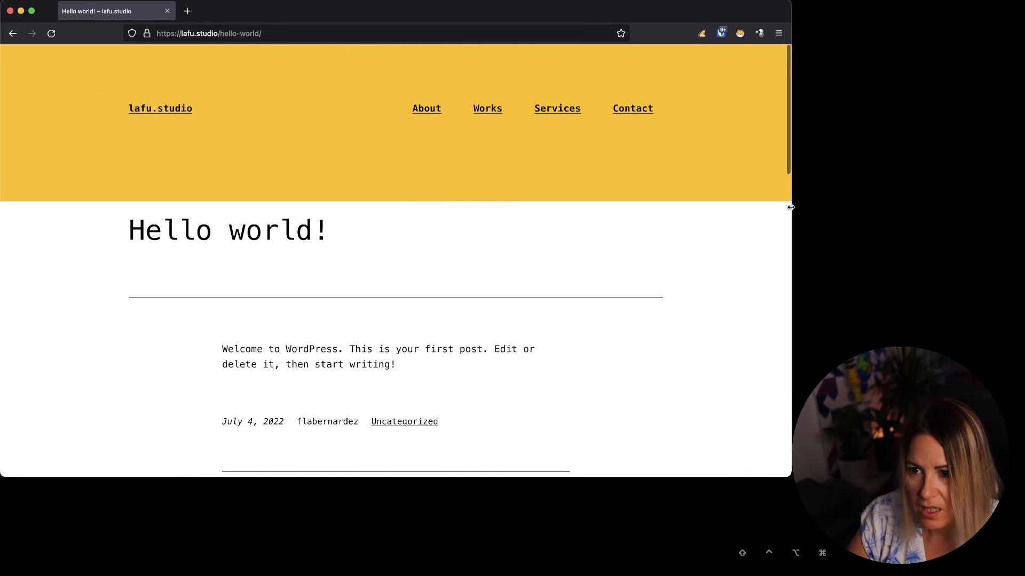
scroll(424, 224, "down", 5)
scroll(424, 229, "up", 5)
scroll(424, 232, "down", 8)
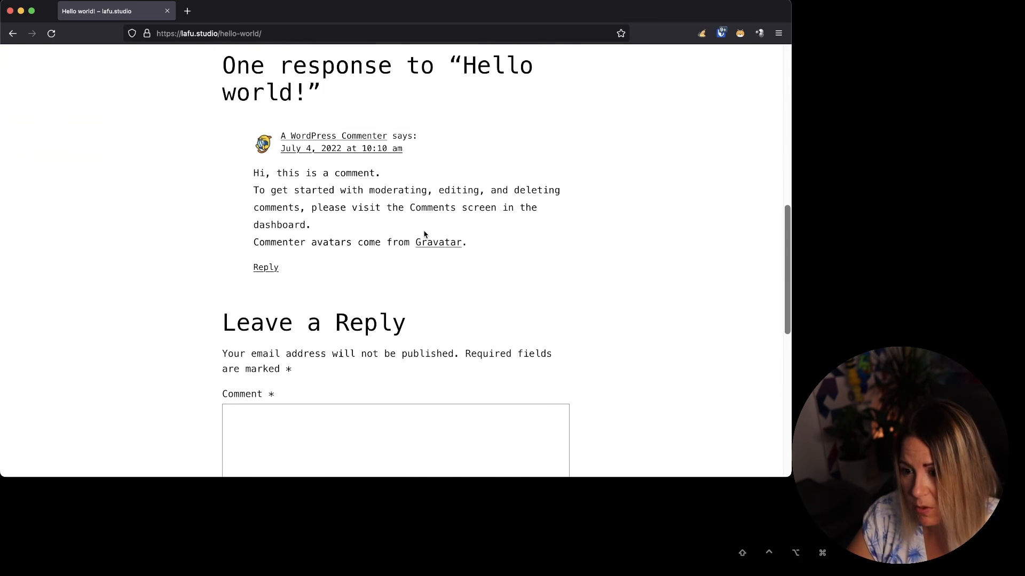
scroll(419, 224, "up", 6)
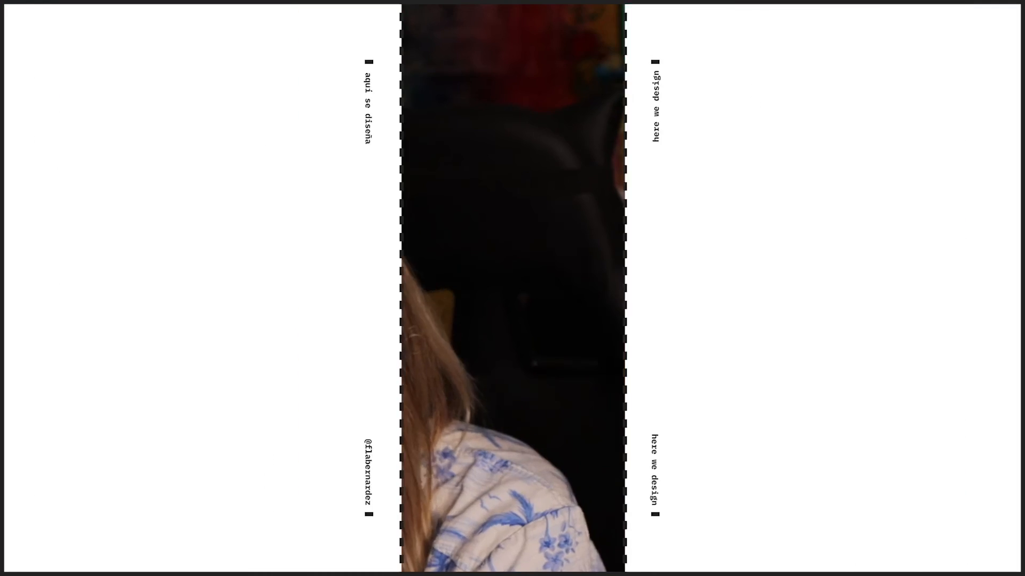